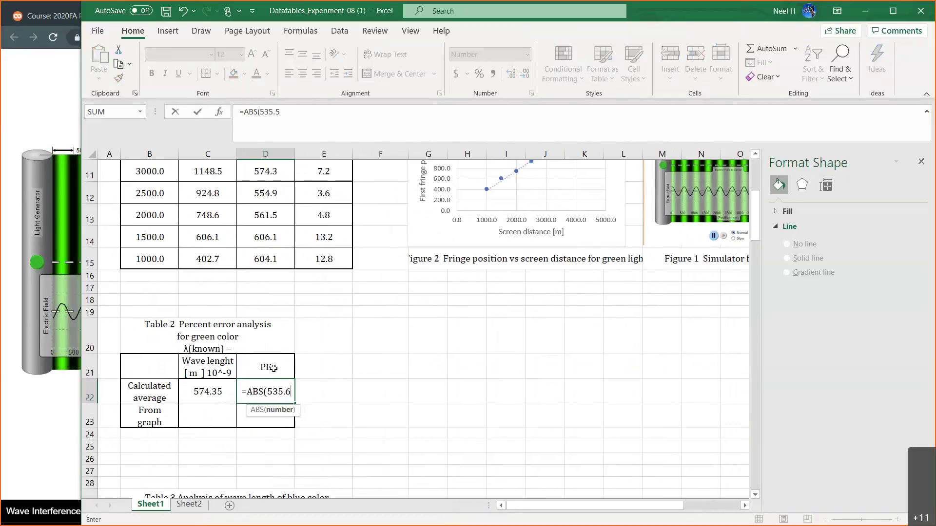
- Complete the PE formula for the calculated average in Table 2 as =ABS(535.6-C22)/535.6*100
click(205, 391)
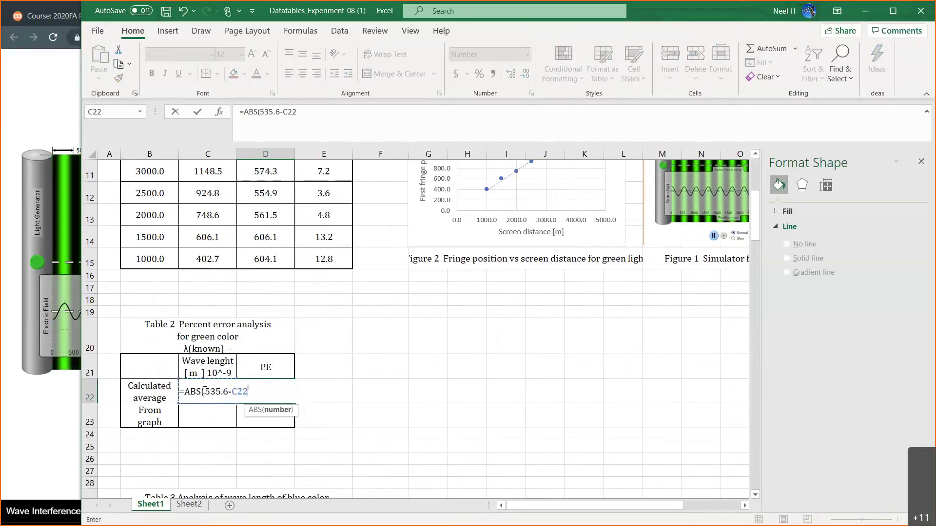
text())
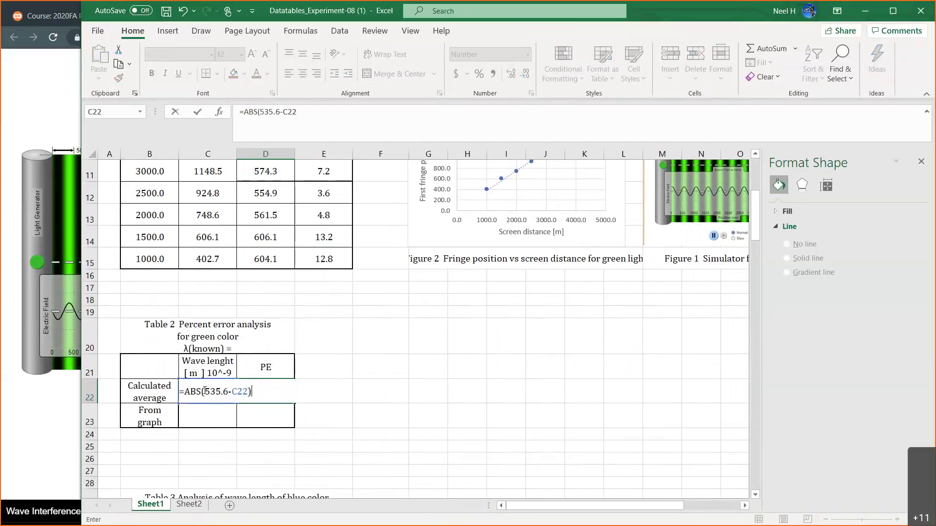
text(/535.)
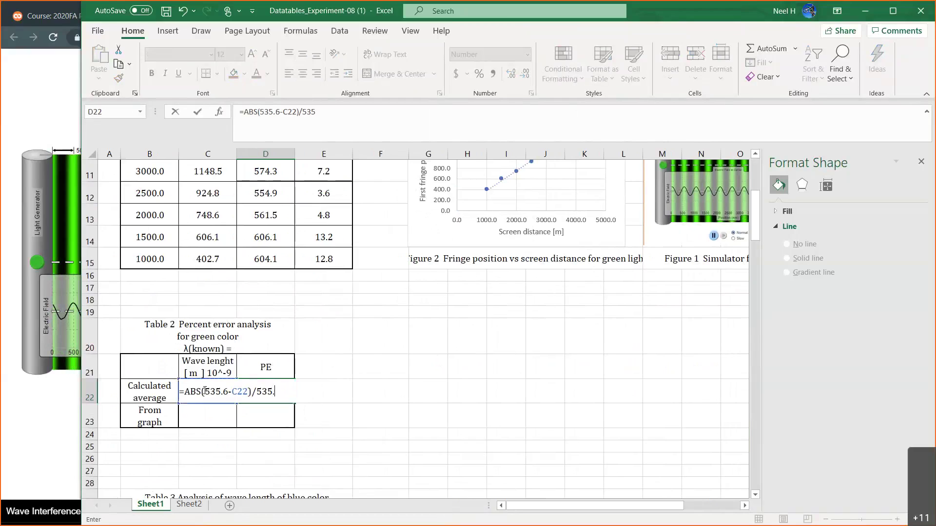
text(6*)
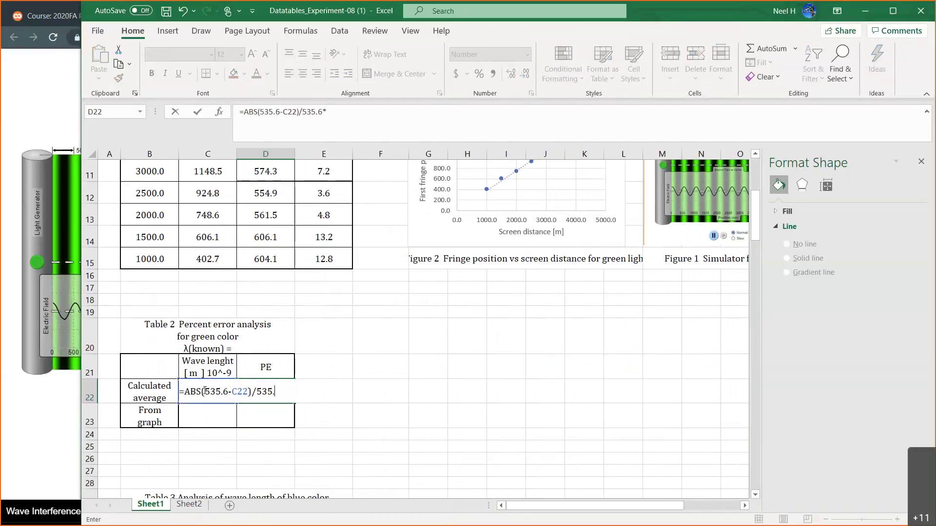
text(100)
key(Return)
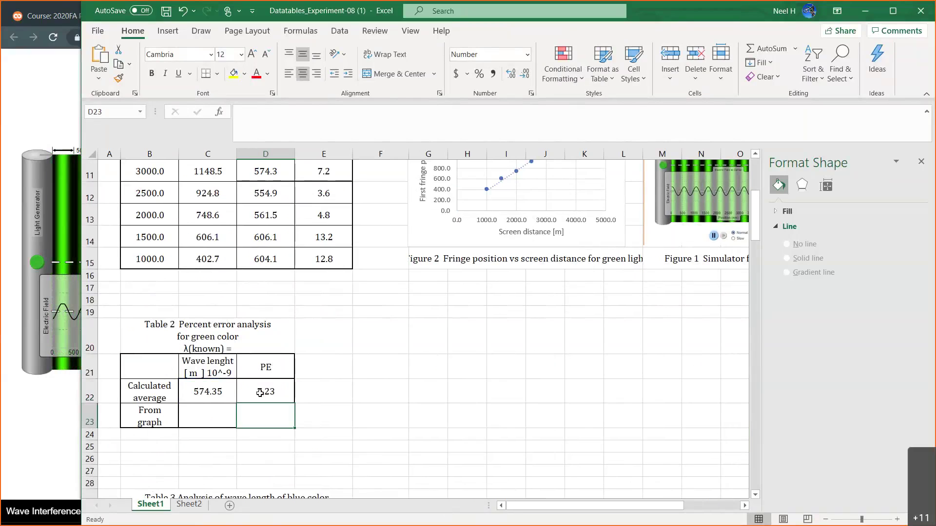
- Consult the slope relation in the Sheet2 notes and calculate Table 2's From graph wavelength in C23 on Sheet1 as =0.3772*1500
click(215, 415)
scroll(424, 453, up, 1)
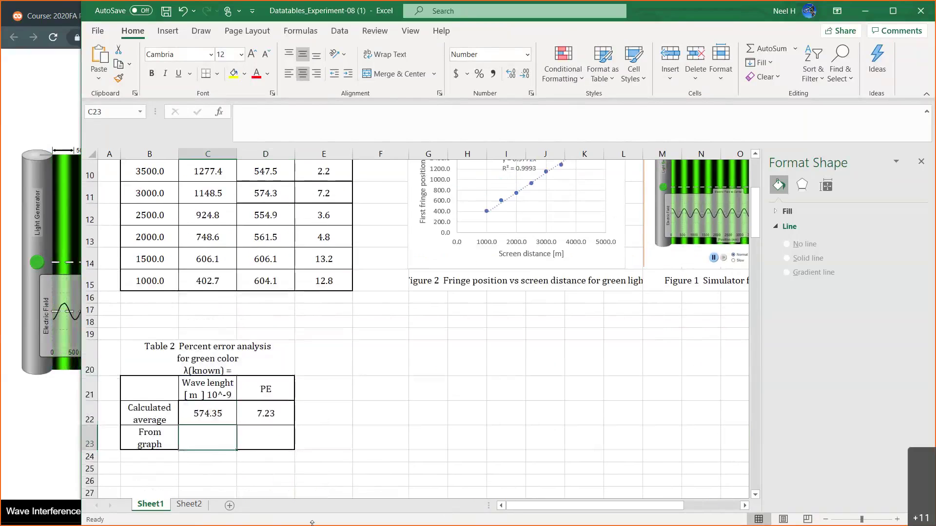
click(189, 504)
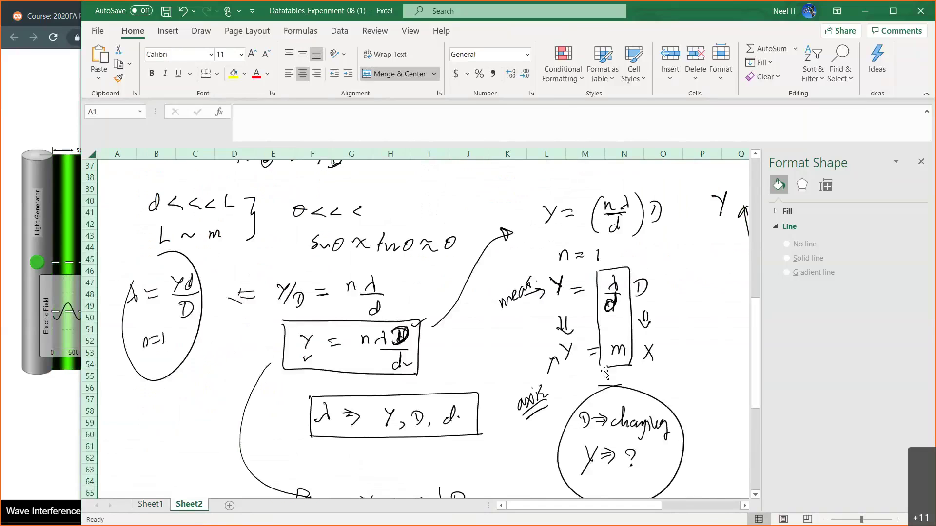
scroll(605, 373, right, 4)
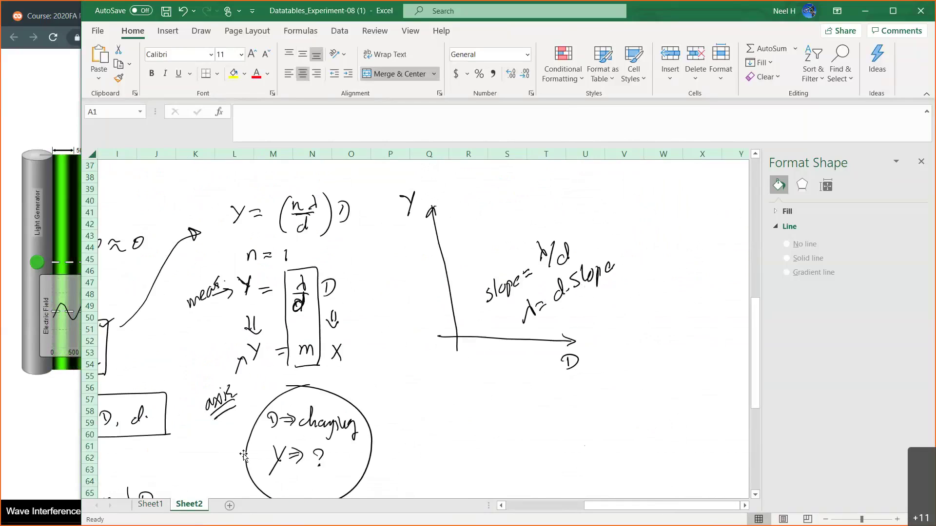
click(156, 505)
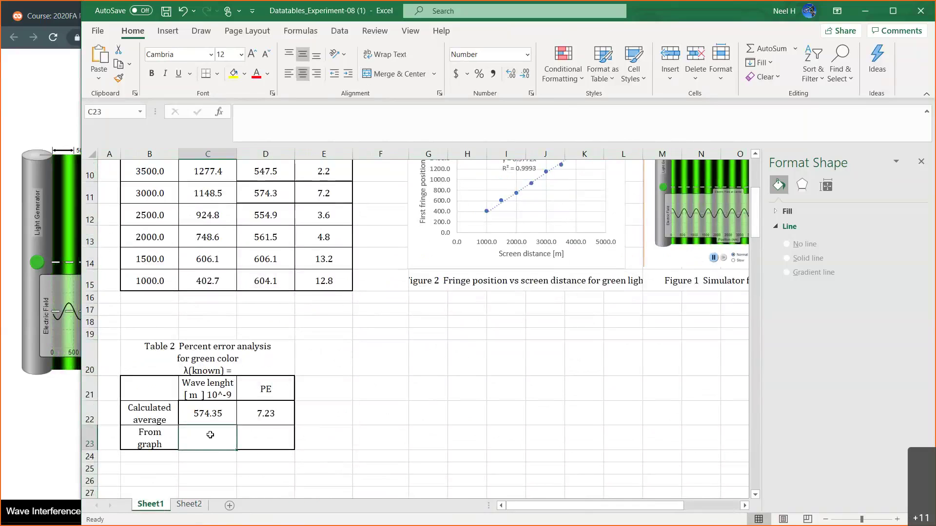
text(=)
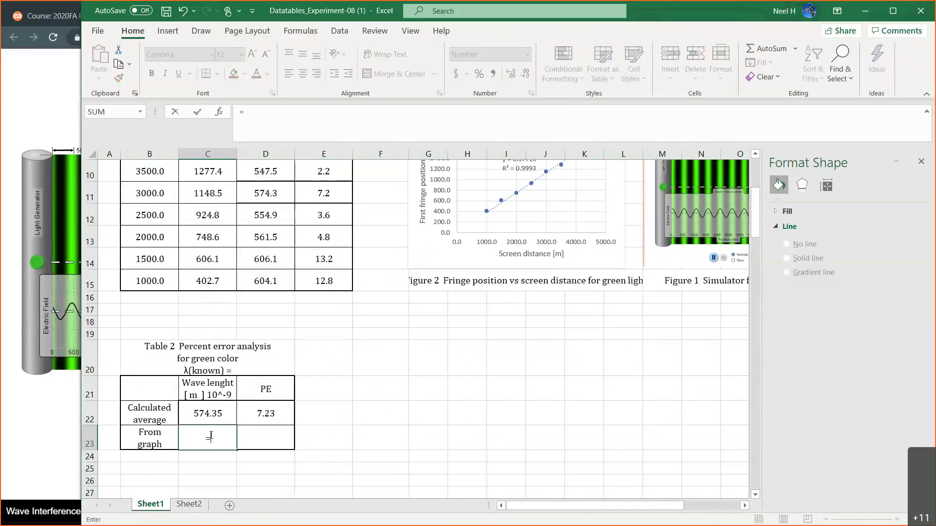
scroll(404, 388, up, 1)
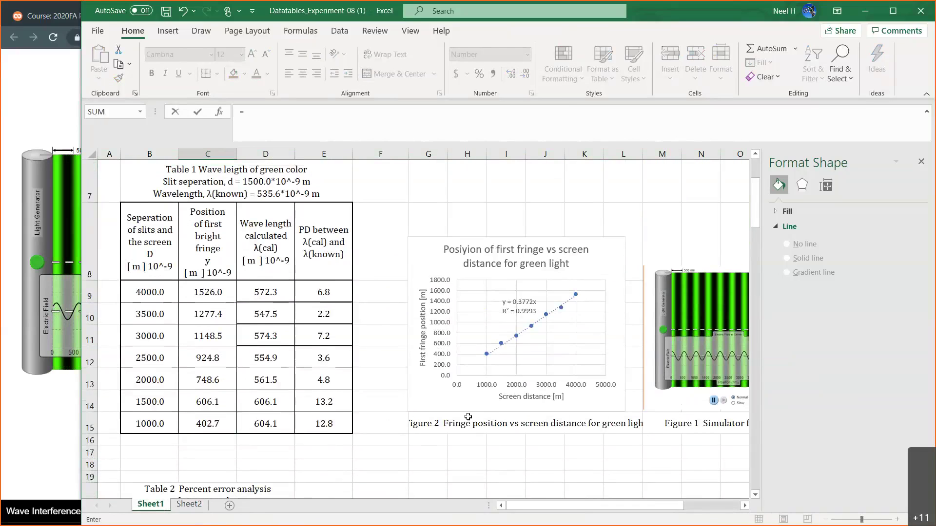
scroll(468, 417, down, 3)
text(0)
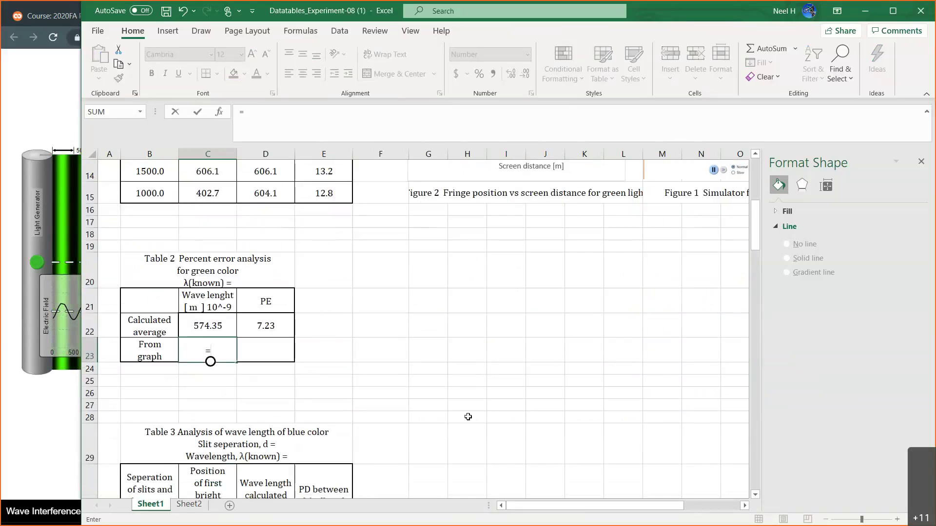
text(.3772*)
scroll(468, 416, up, 3)
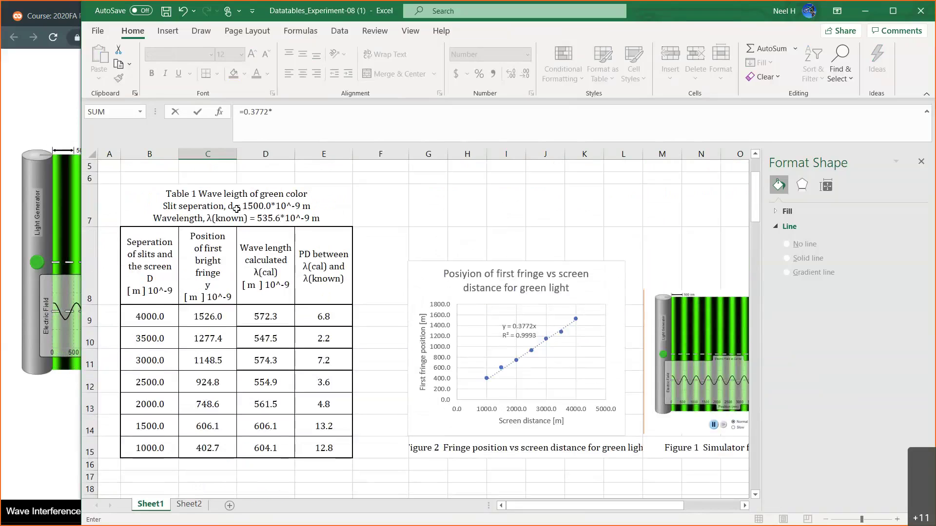
scroll(361, 347, down, 1)
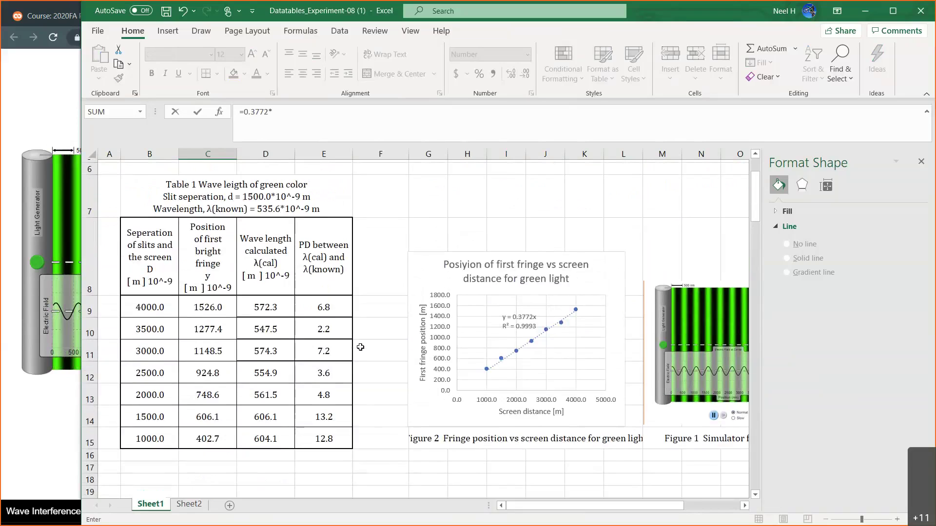
scroll(361, 347, down, 3)
text(15)
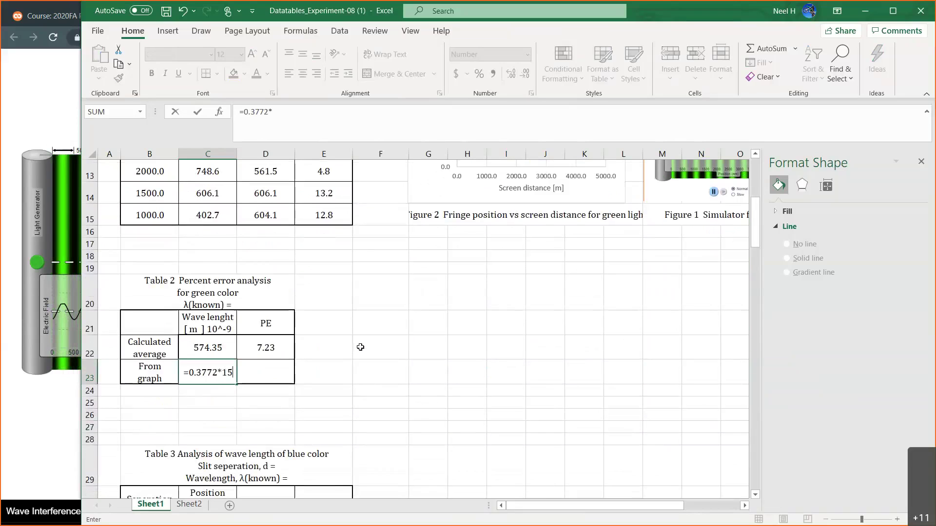
text(00)
key(Return)
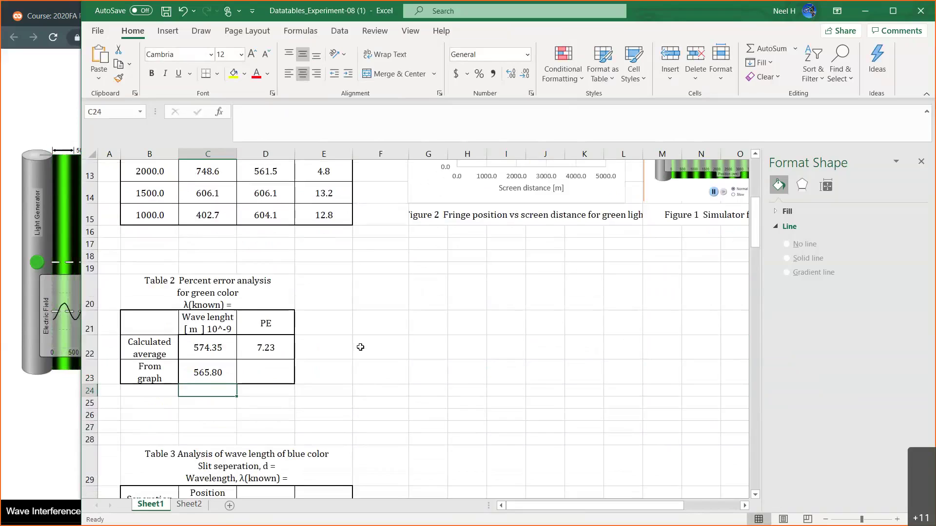
- Copy the percent error formula from D22 down to the From graph row in D23
click(217, 323)
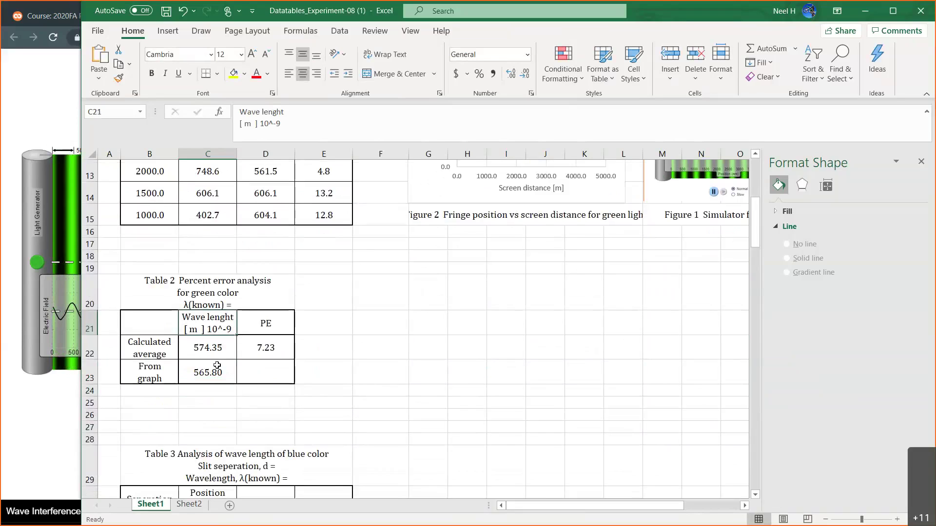
click(266, 350)
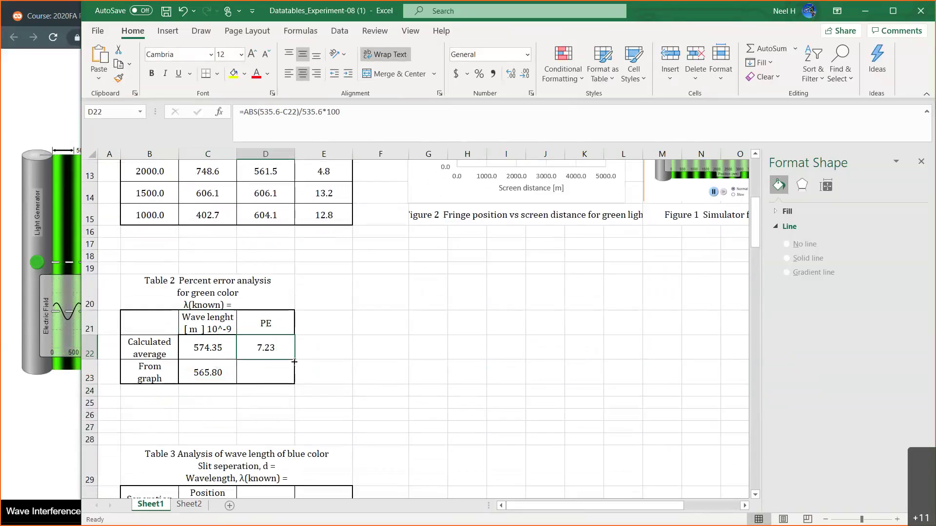
drag(294, 361, 294, 380)
click(349, 375)
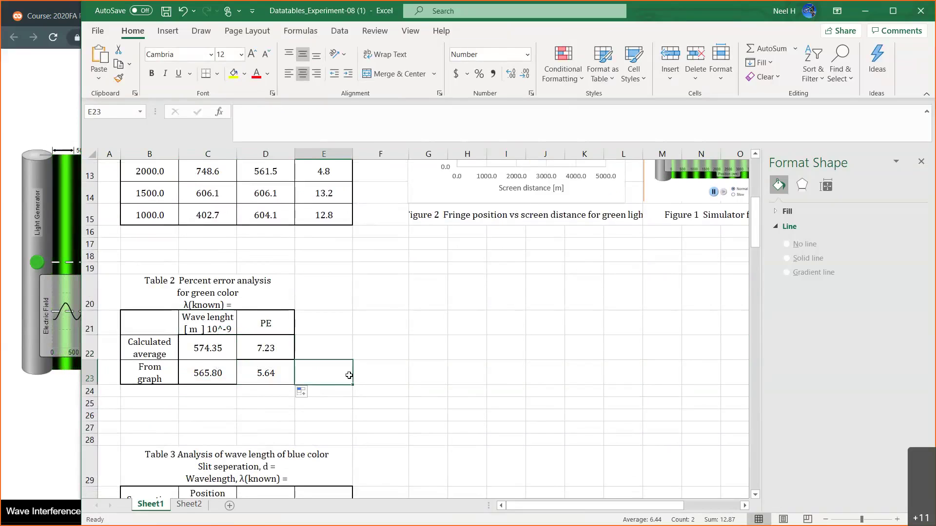
- Left-align the Figure 2 caption below the green light chart
scroll(349, 376, up, 1)
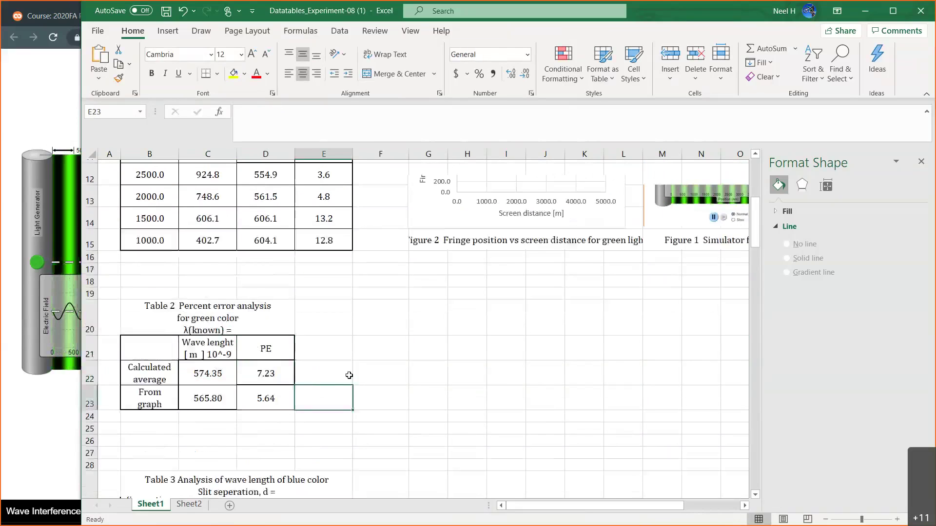
scroll(349, 375, up, 1)
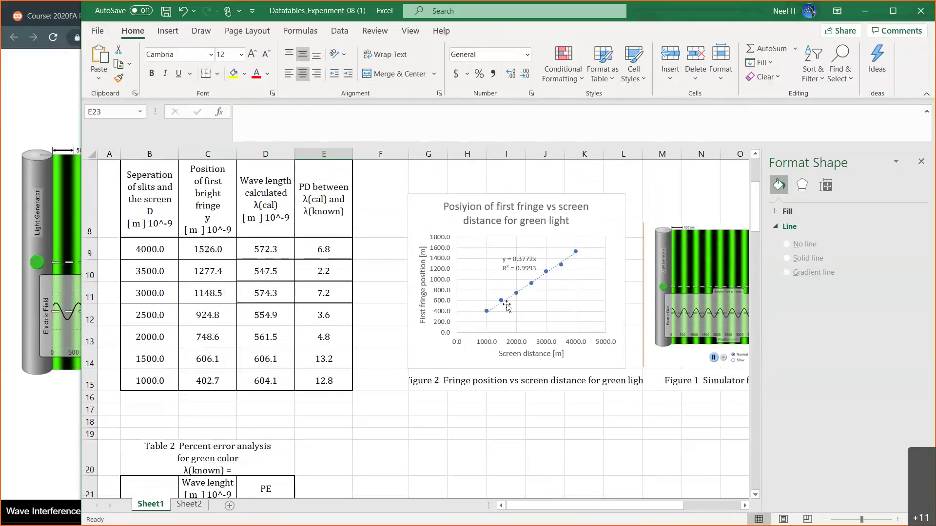
scroll(507, 306, down, 1)
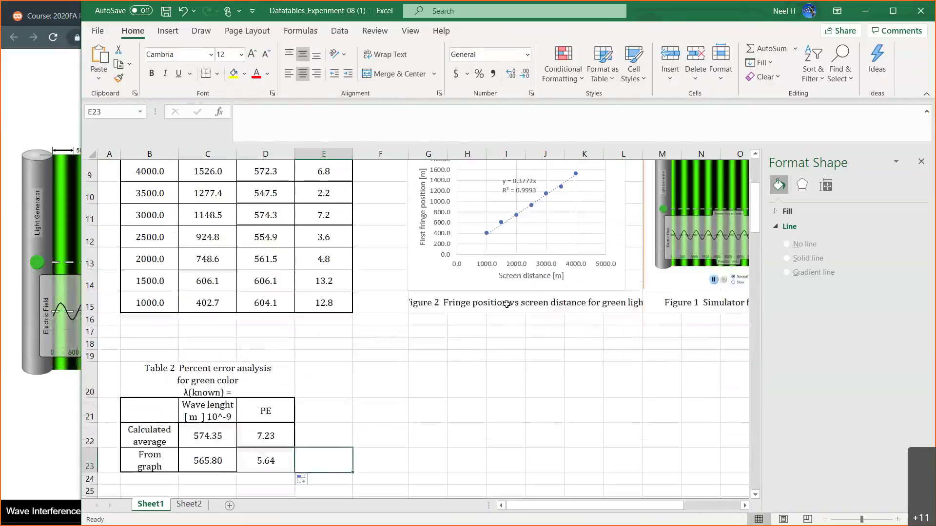
click(445, 302)
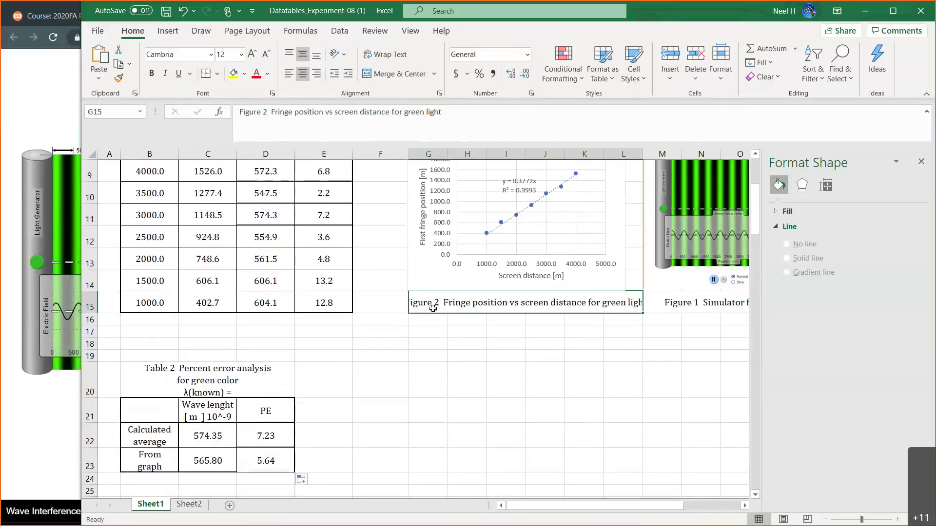
click(290, 75)
click(494, 378)
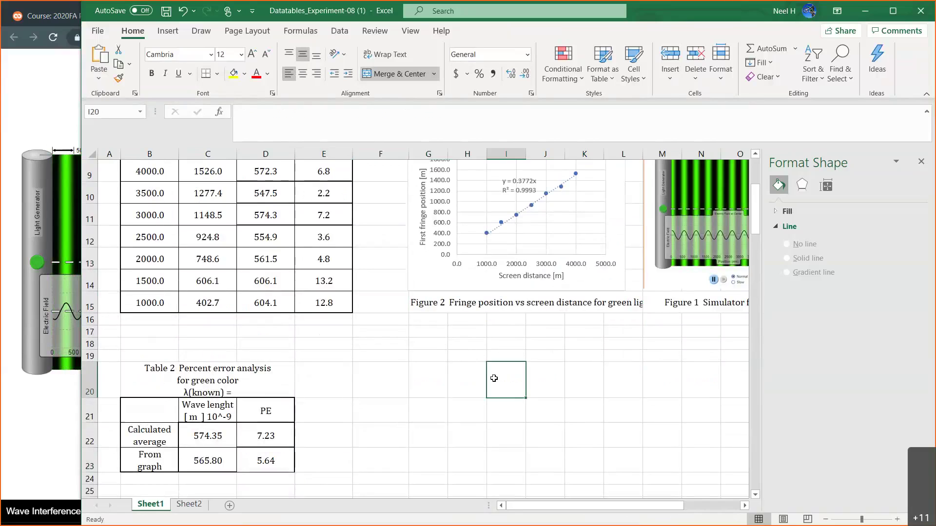
- Insert a line break before "for green light" in the Figure 2 caption so it spans two lines
click(492, 304)
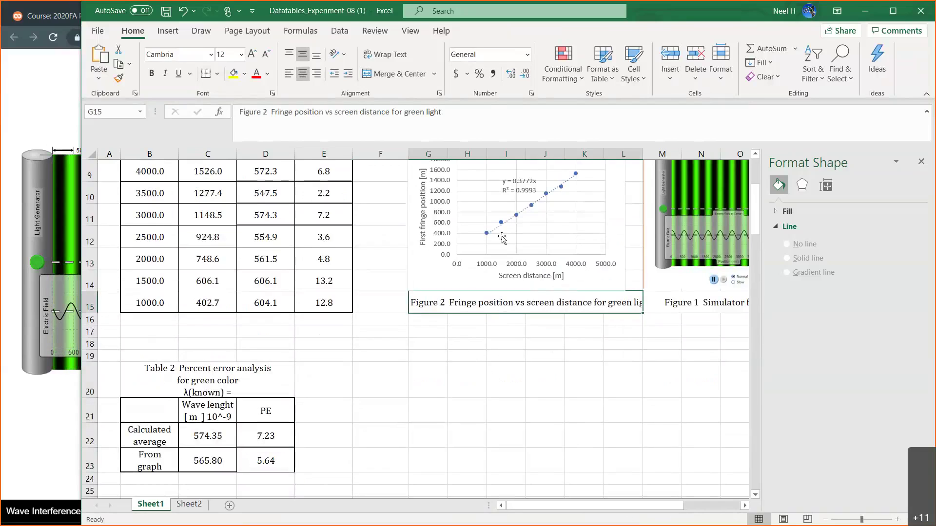
click(393, 112)
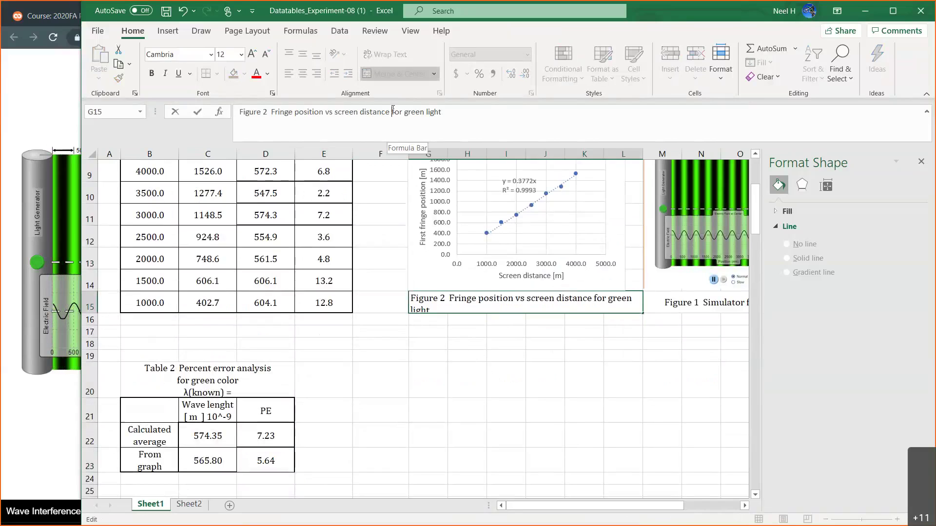
key(alt+Return)
key(Return)
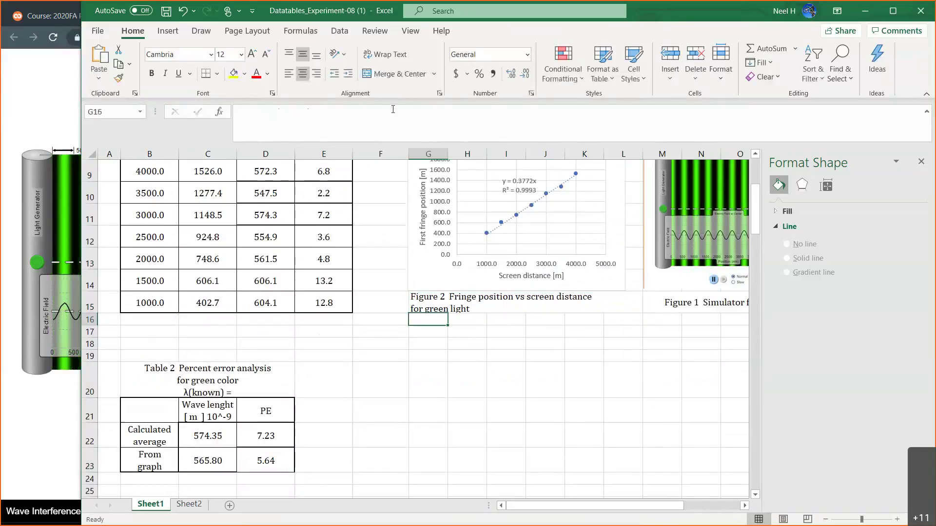
- Center the two-line Figure 2 caption across its merged cells beneath the chart
click(433, 301)
click(396, 76)
click(396, 75)
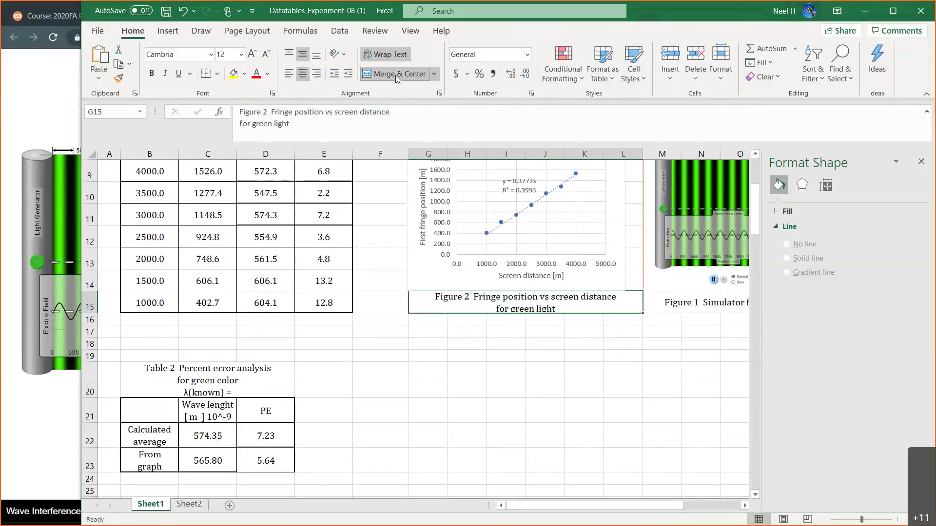
click(289, 74)
click(303, 74)
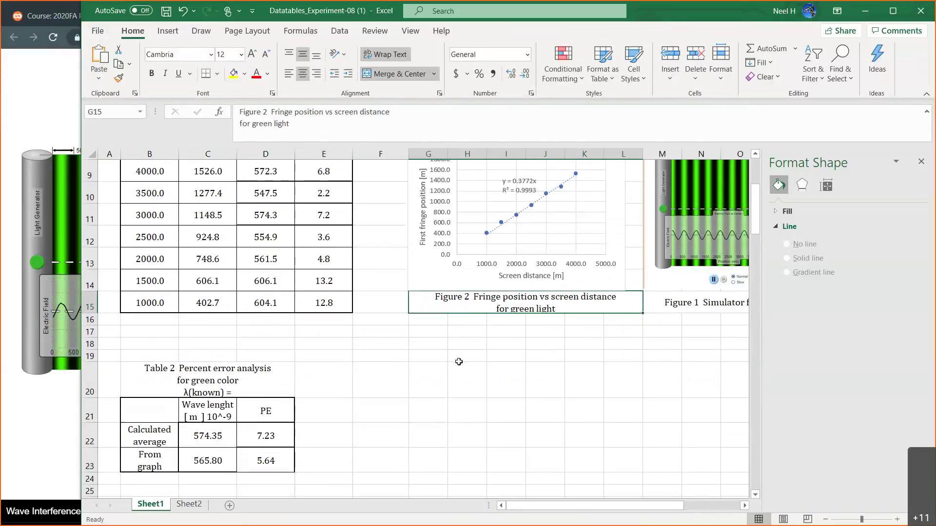
click(460, 366)
- Review the green light chart, the Table 3 layout and the formulas behind Table 2's calculated average and From graph wavelengths
scroll(462, 369, up, 1)
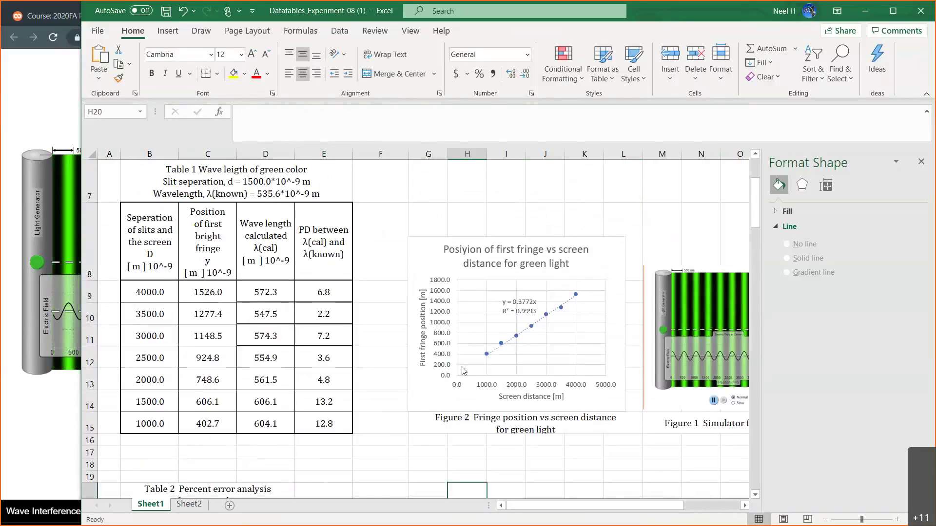
scroll(462, 370, down, 5)
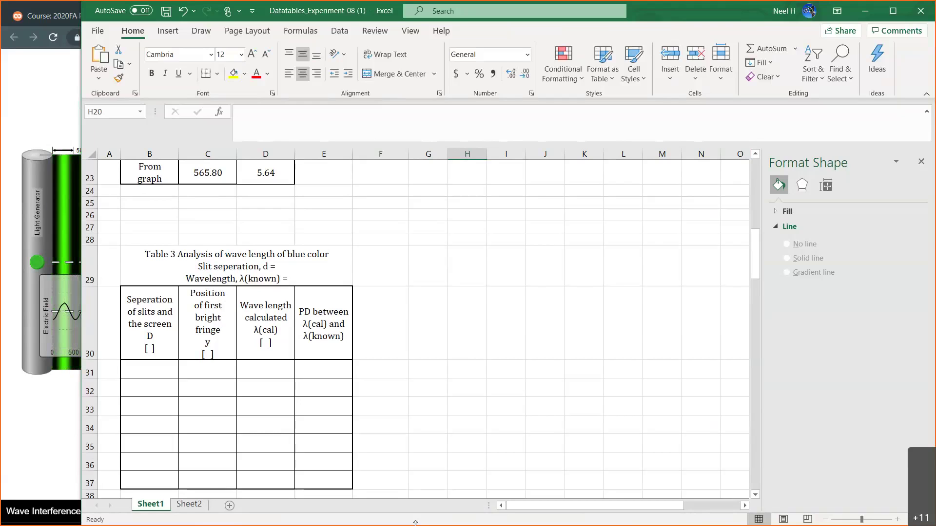
scroll(288, 419, up, 3)
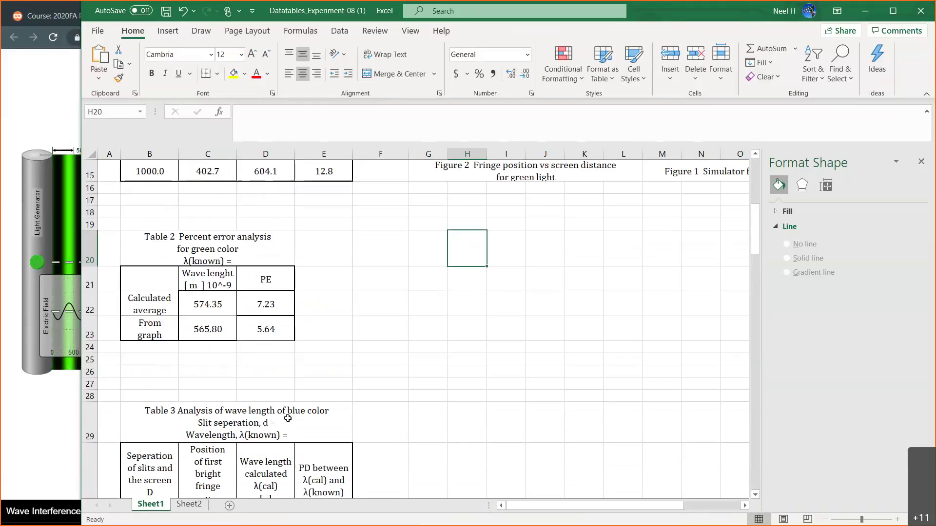
click(220, 304)
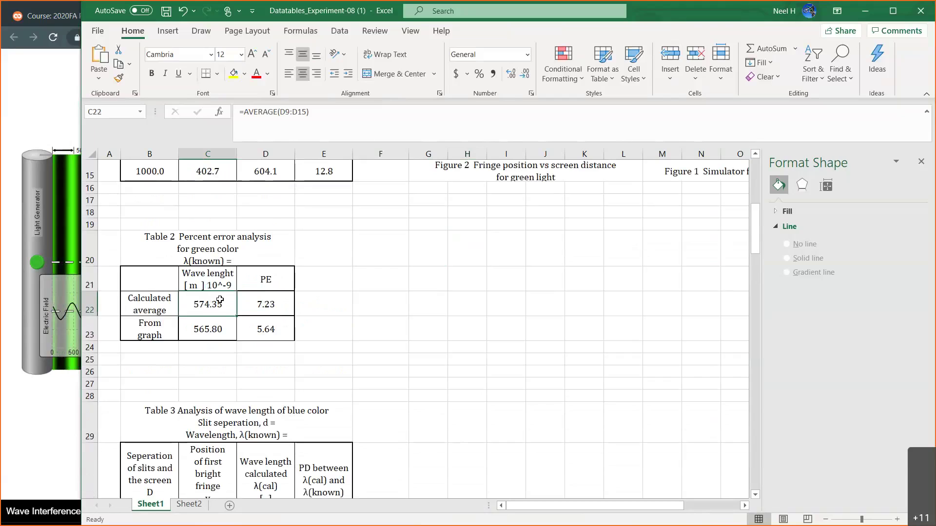
click(207, 329)
drag(292, 112, 203, 108)
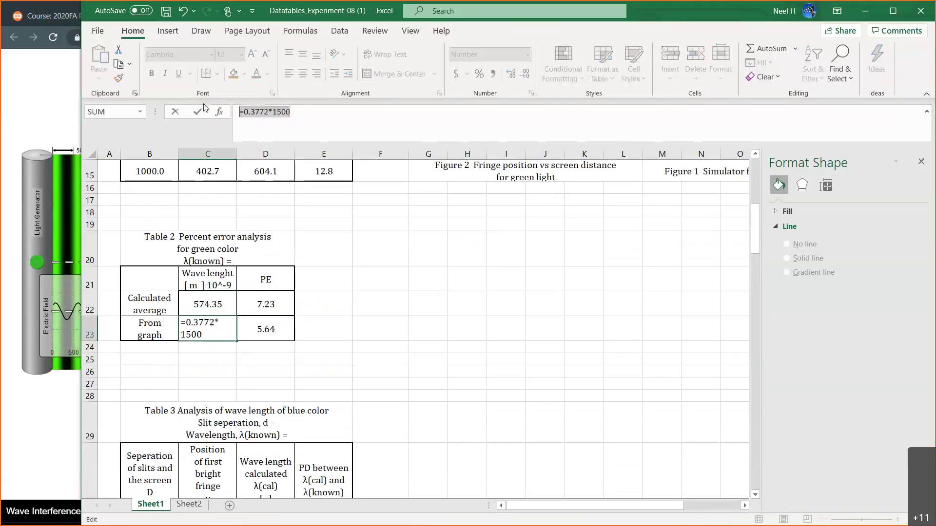
click(197, 112)
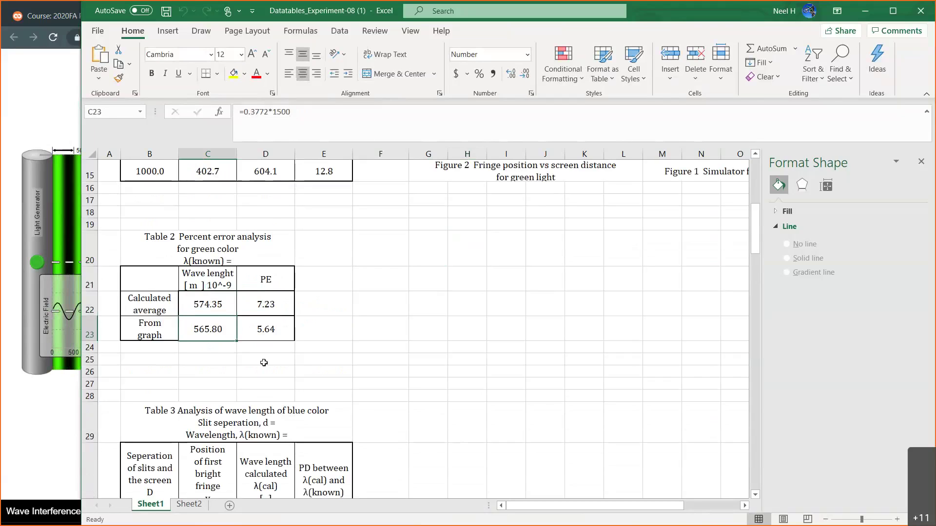
- Enter the note lamda(graph)=0.3772*1500 in cell C25 below Table 2
click(211, 359)
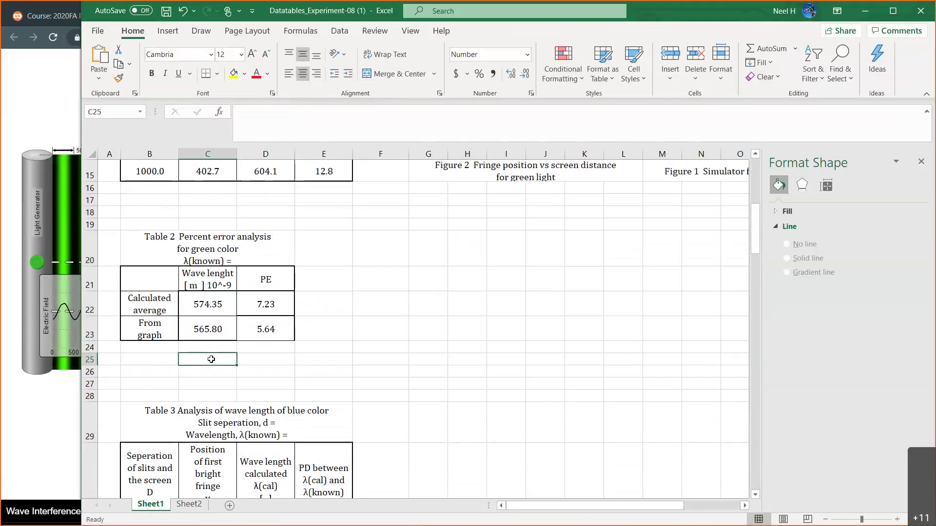
text(l)
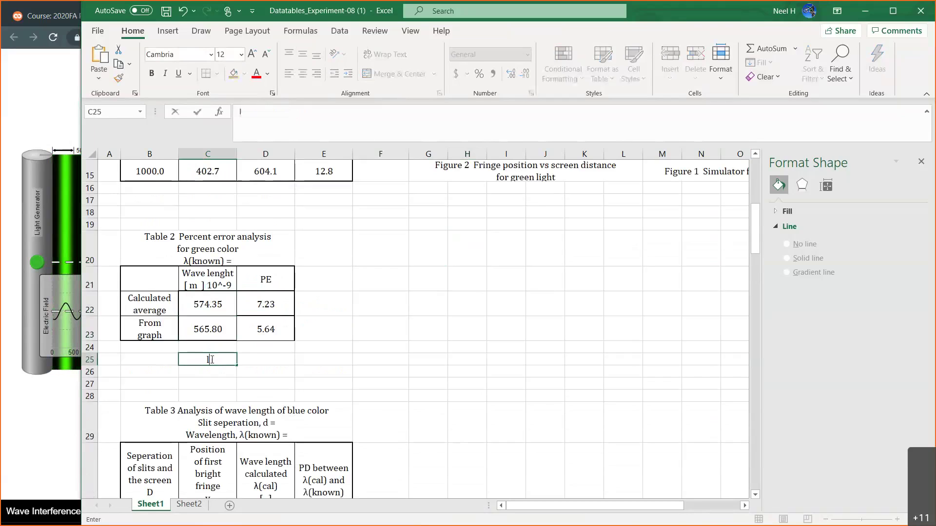
text(amda(gr)
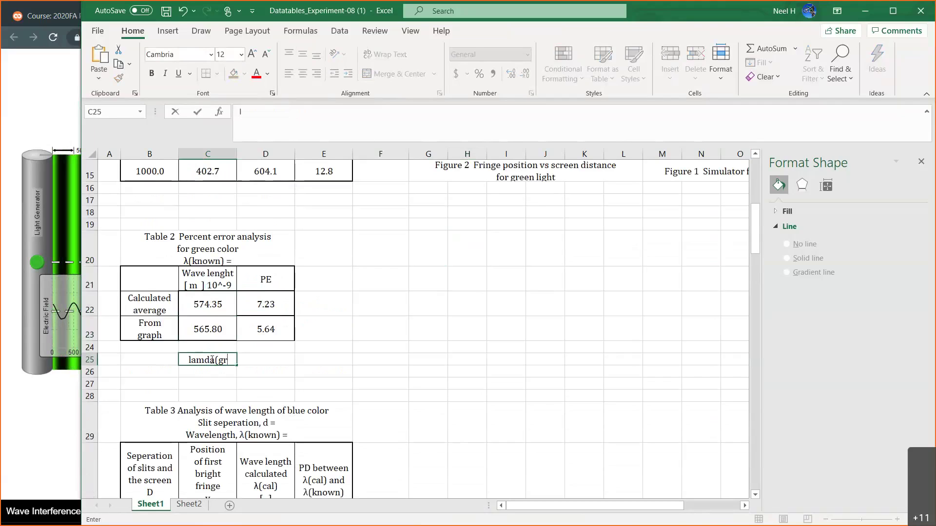
text(aph))
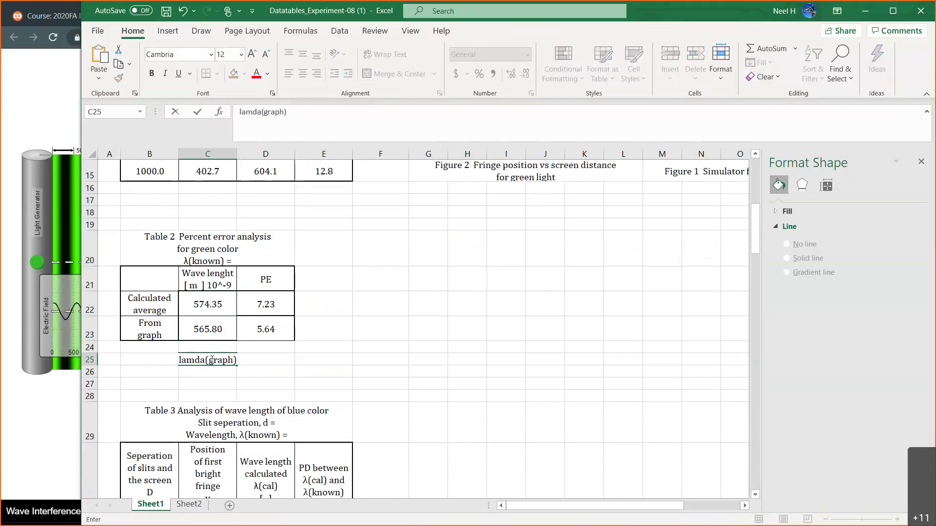
text(=0.3772*1500)
key(Return)
- Copy the calculated average's formula and enter the note lambda(ca_avg)=AVERAGE(D9:D15) in cell C26
click(209, 304)
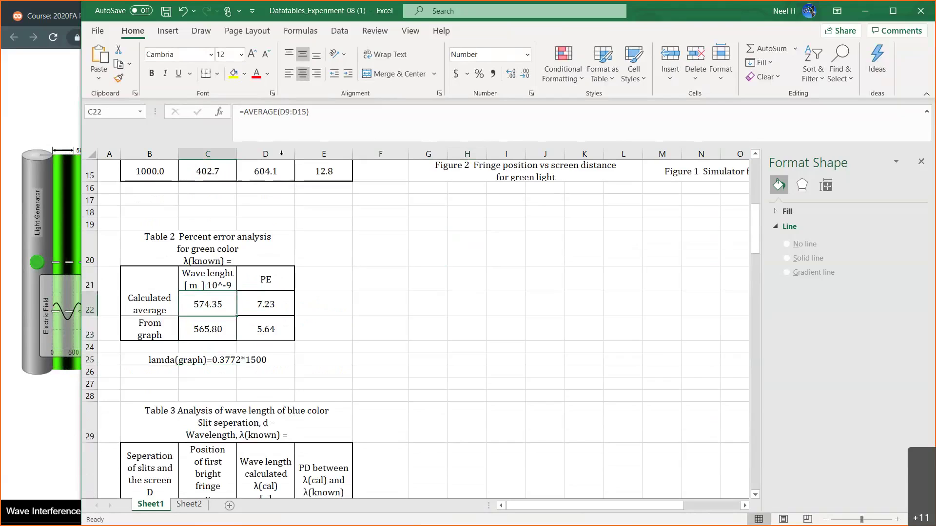
drag(320, 110, 175, 119)
key(ctrl+c)
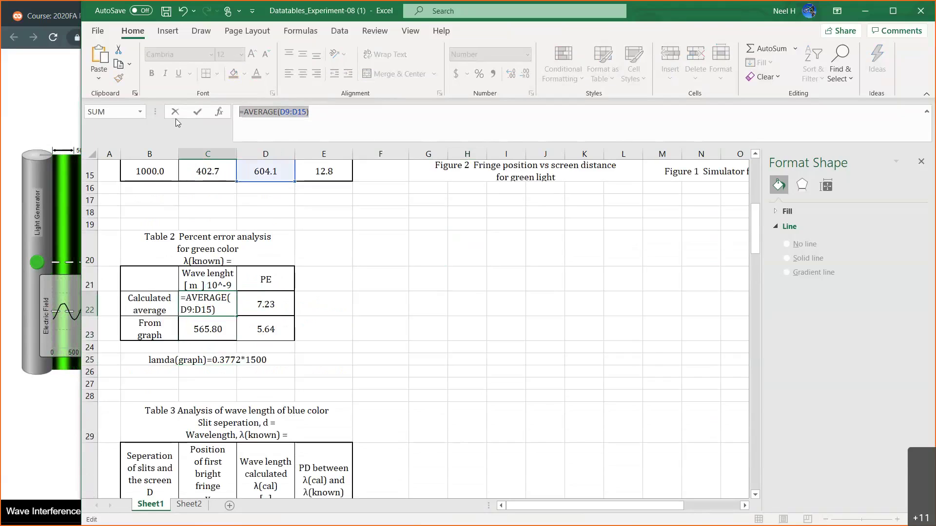
key(Escape)
click(203, 373)
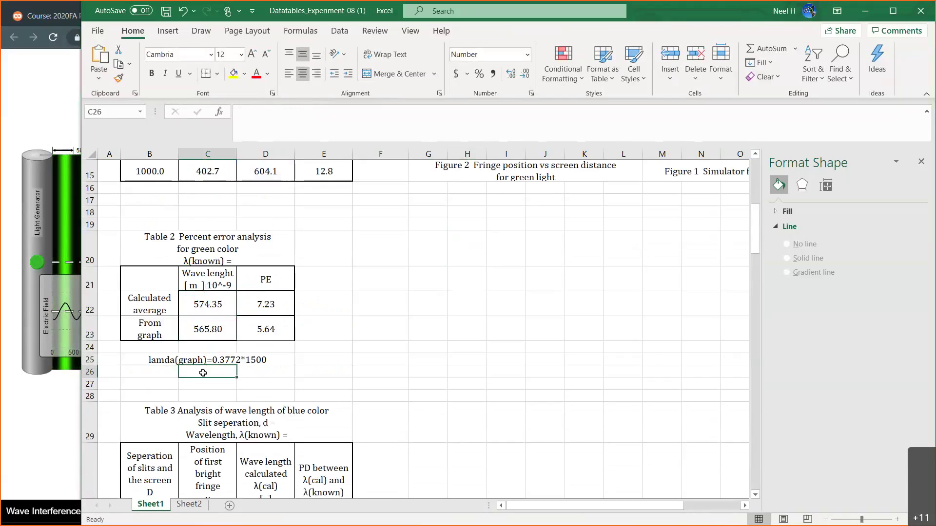
text(lambda(ca_avg))
key(ctrl+v)
key(Return)
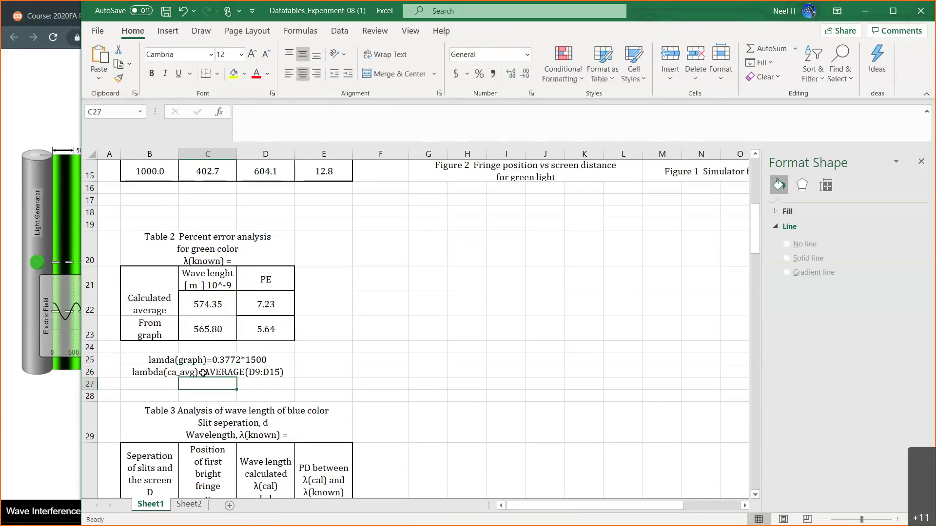
- Enter the percent error formula from the calculated average row as the note PE=ABS(535.6-C22)/535.6*100 in cell C27
click(276, 300)
double_click(276, 299)
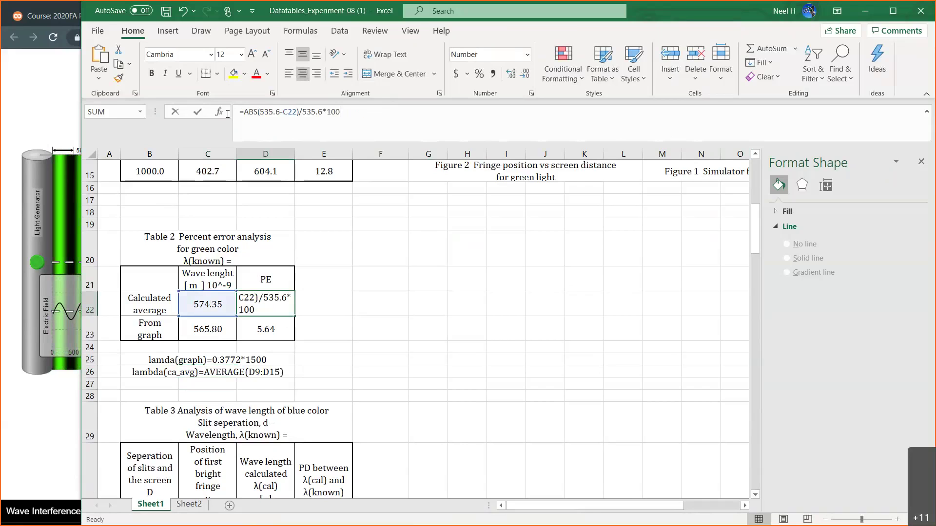
key(Return)
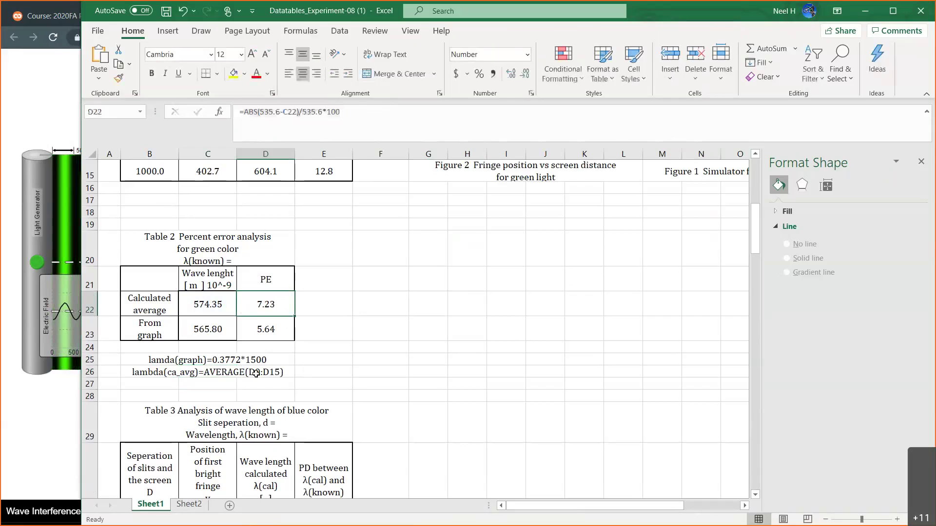
click(218, 382)
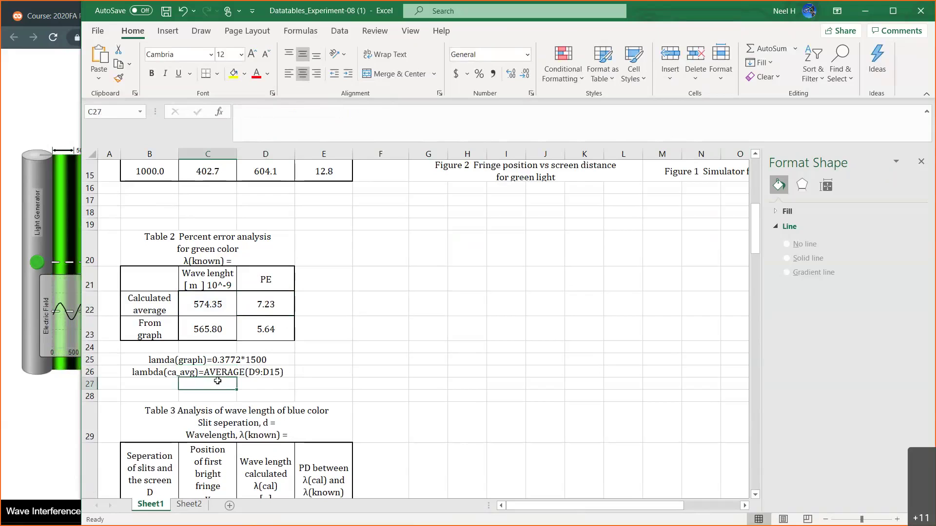
text(PE)
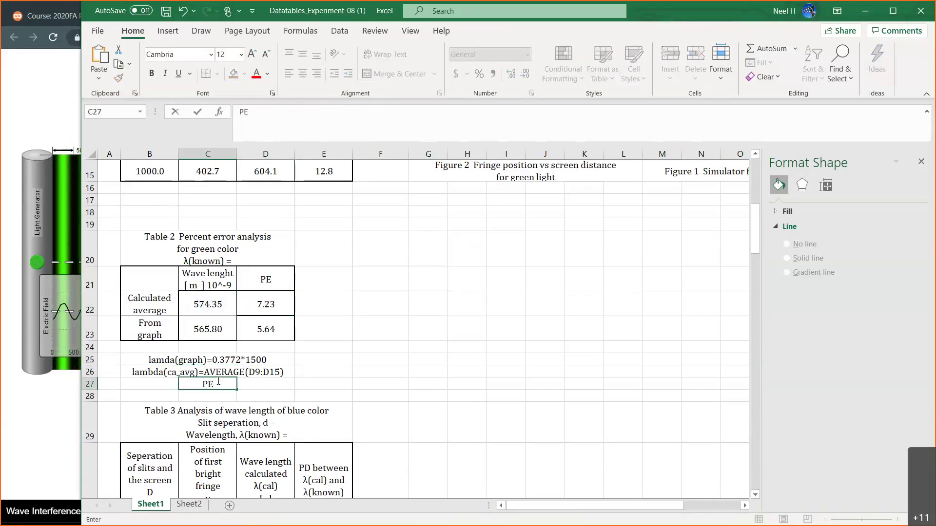
text(=ABS(535.6-C22)/535.6*100)
key(Return)
- Fill the three formula notes in B25:D27 with yellow
drag(171, 361, 272, 386)
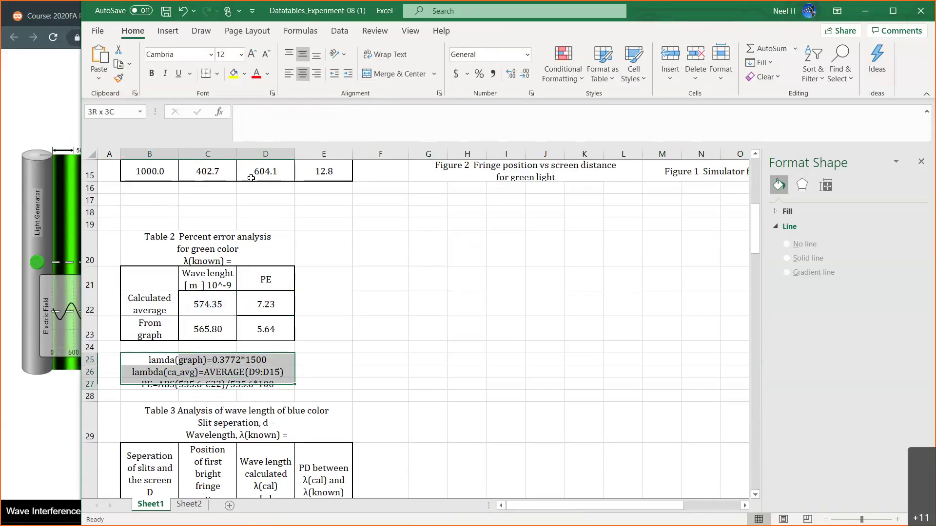
click(234, 73)
click(358, 294)
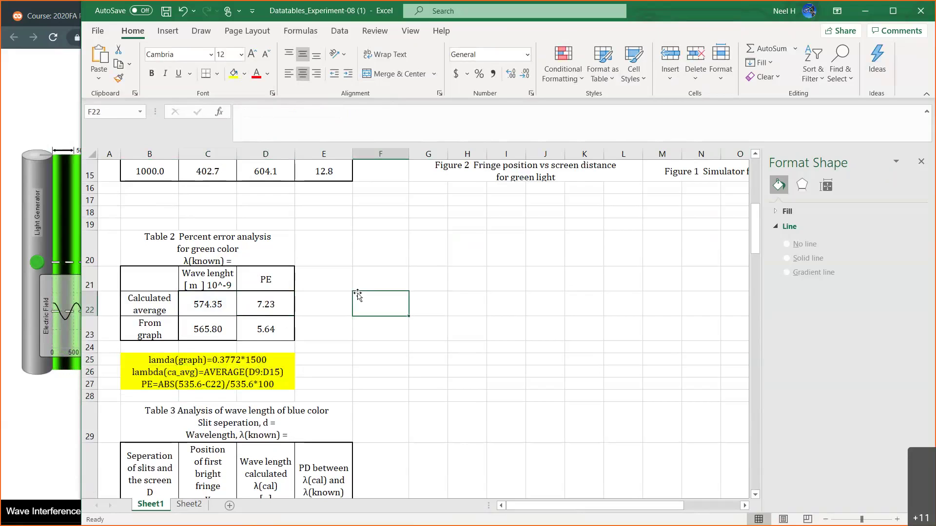
- Examine the empty Table 3 for blue light and its heading with slit separation and known wavelength
scroll(358, 294, up, 1)
scroll(358, 294, down, 3)
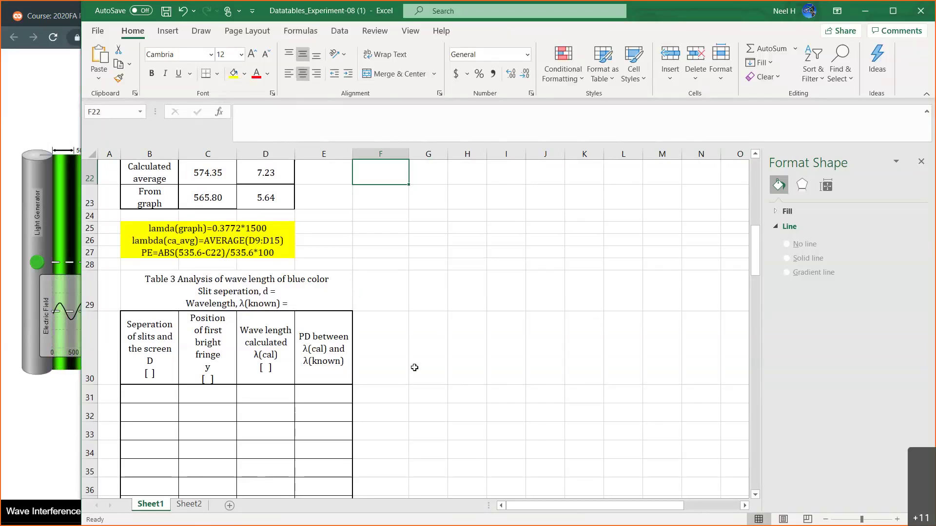
scroll(414, 368, down, 3)
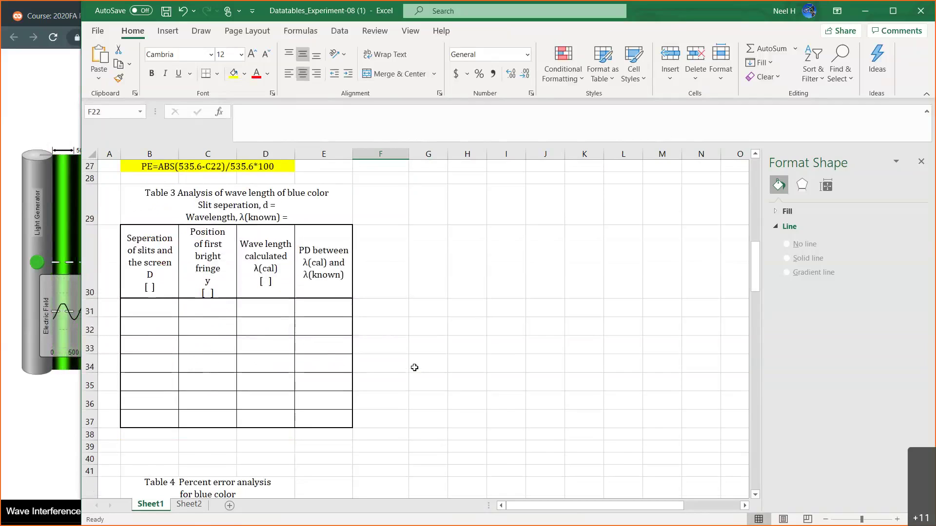
scroll(415, 367, up, 2)
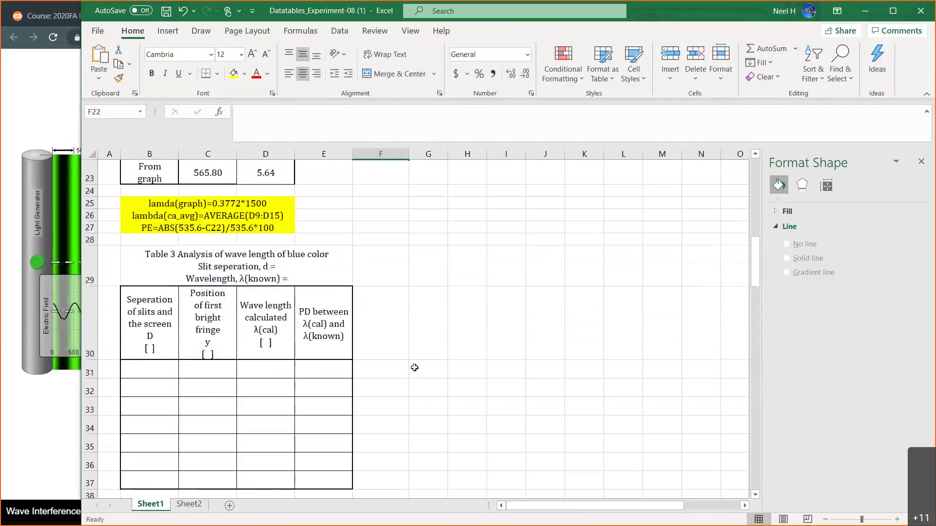
click(275, 267)
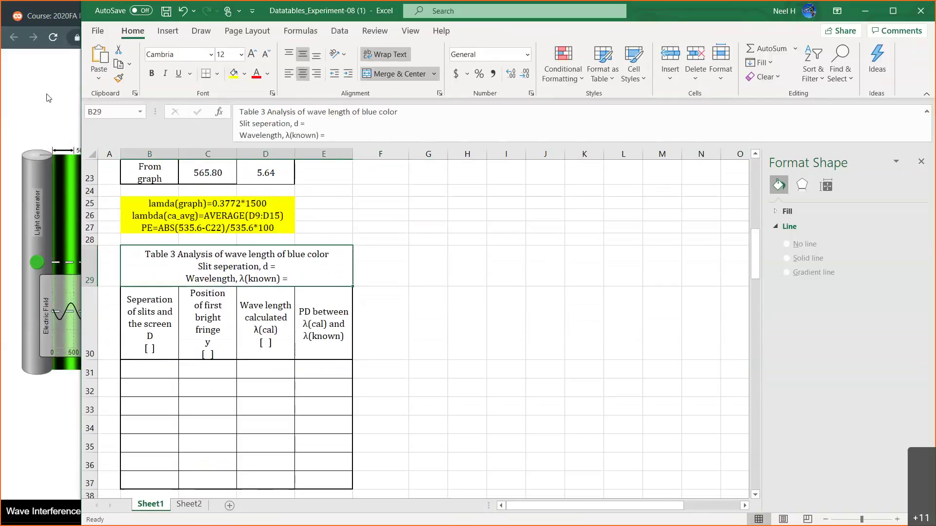
- Switch to the maximized Wave Interference simulation and try the light frequency at red and orange-red
click(69, 101)
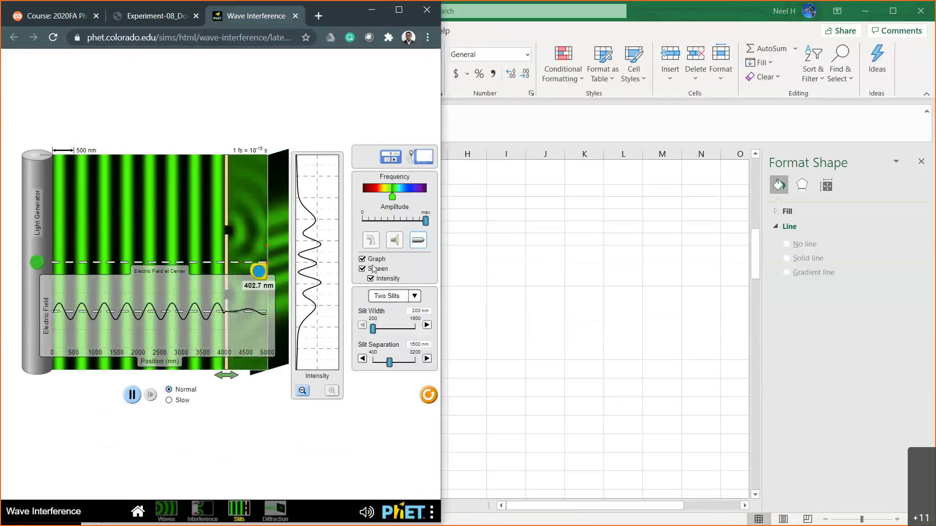
click(402, 15)
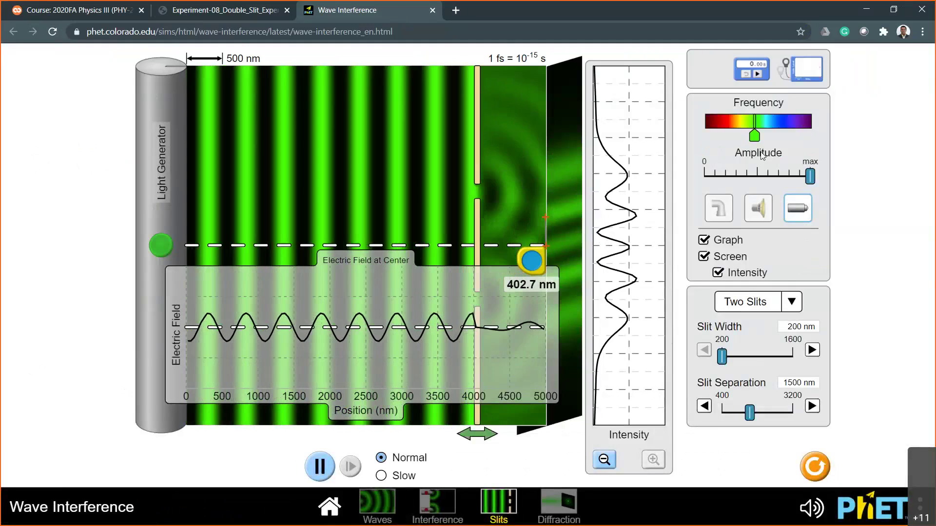
drag(756, 139, 723, 140)
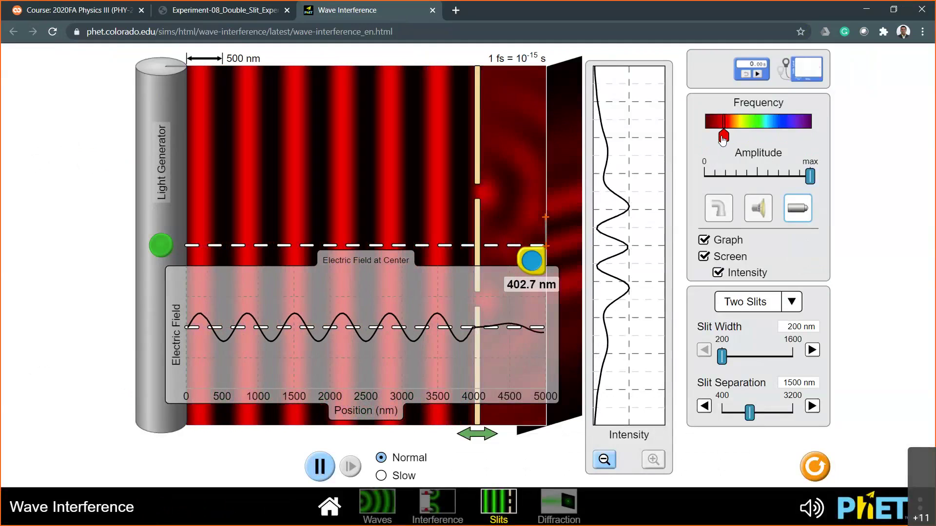
mouse_move(723, 139)
mouse_down()
mouse_move(808, 140)
mouse_move(720, 140)
mouse_move(763, 140)
mouse_move(697, 153)
mouse_move(730, 156)
mouse_up()
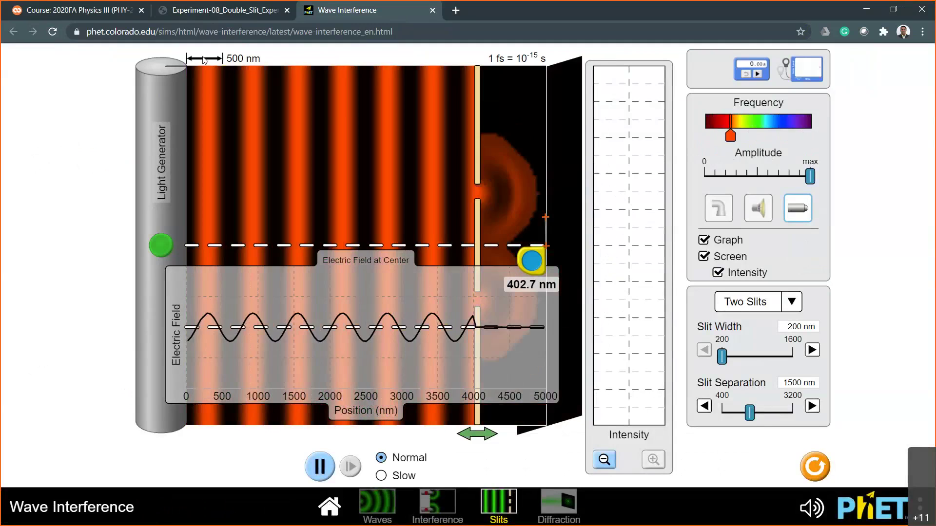
- Review the Part A and Part B procedures in the Experiment-08 PDF and compare them with the Table 3 layout in the workbook
click(209, 15)
scroll(171, 351, down, 6)
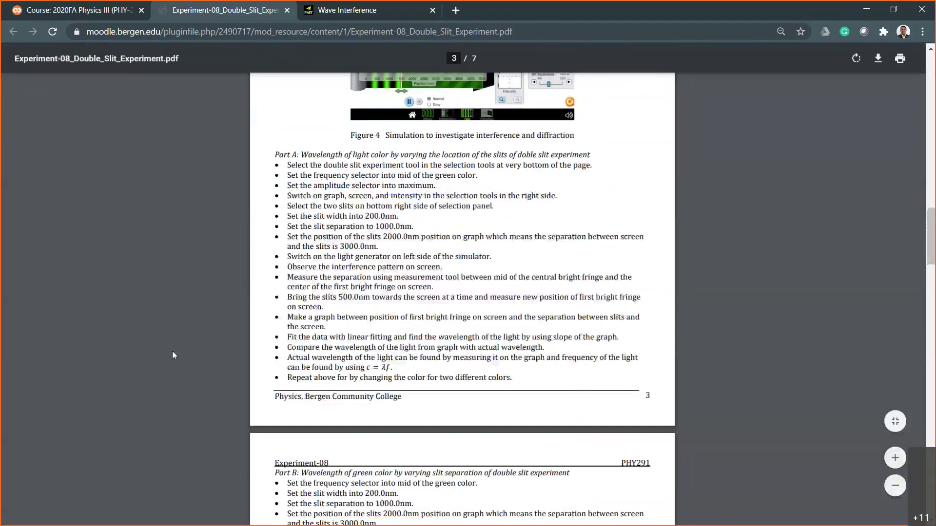
scroll(171, 351, down, 3)
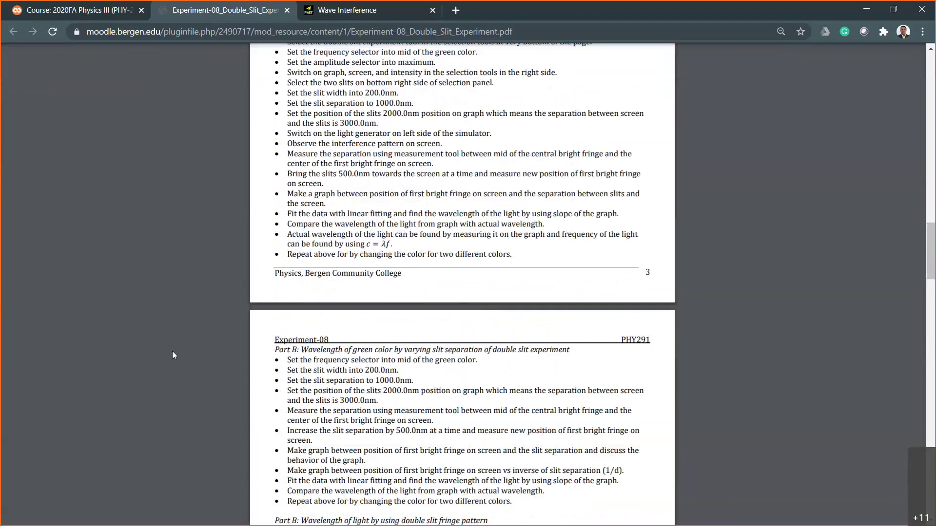
scroll(172, 351, up, 4)
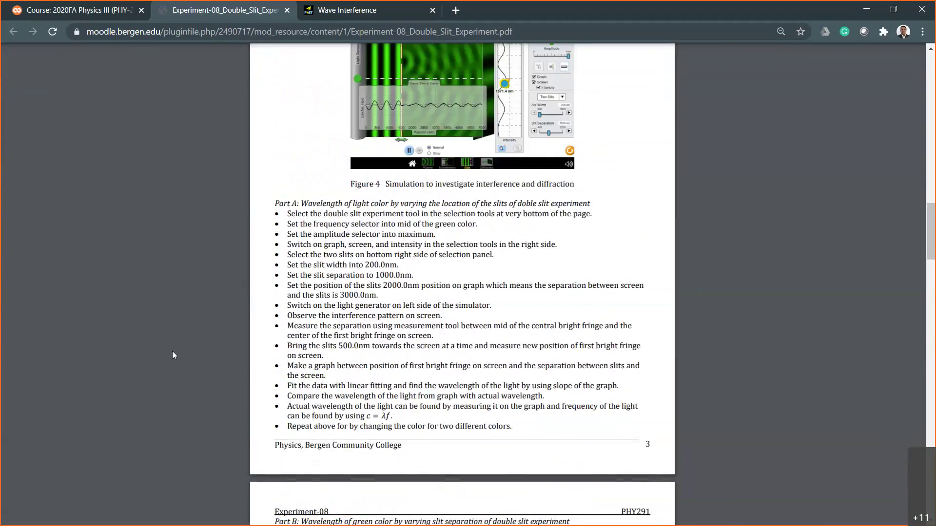
double_click(343, 14)
click(512, 268)
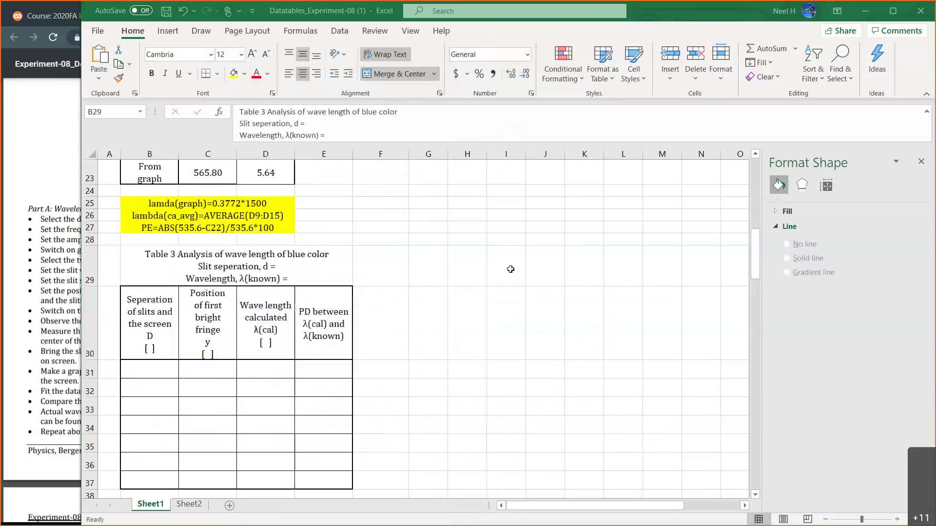
scroll(257, 312, up, 1)
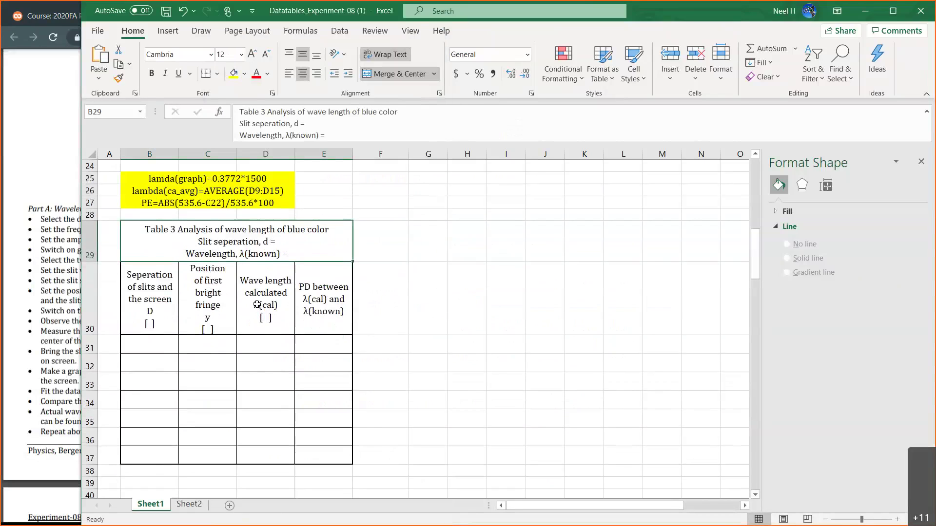
scroll(273, 246, down, 1)
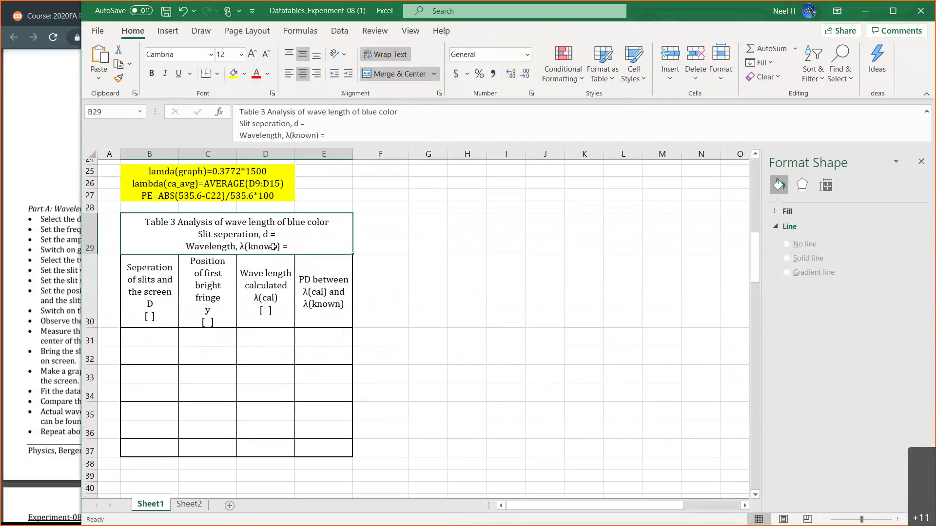
- Switch back to the maximized Wave Interference simulation, set the light frequency to blue and move the slits to the 1000 nm position
click(38, 151)
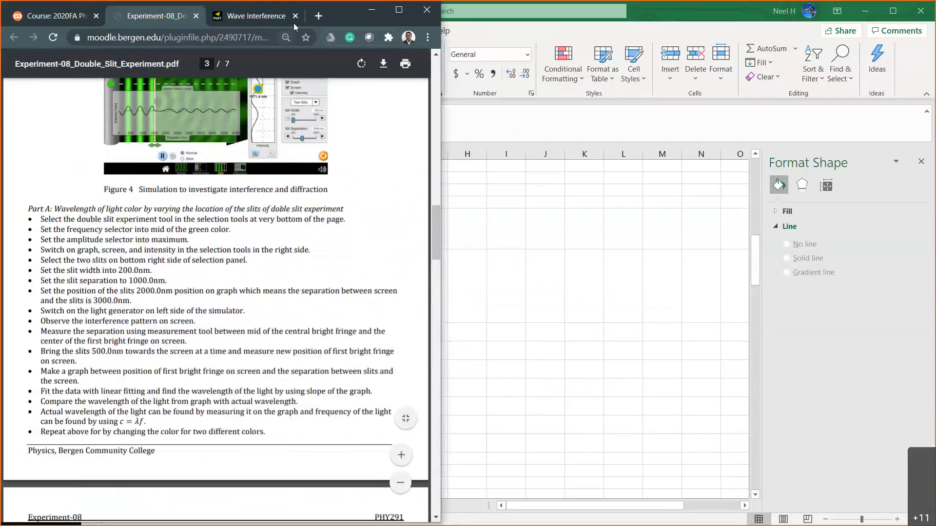
click(256, 16)
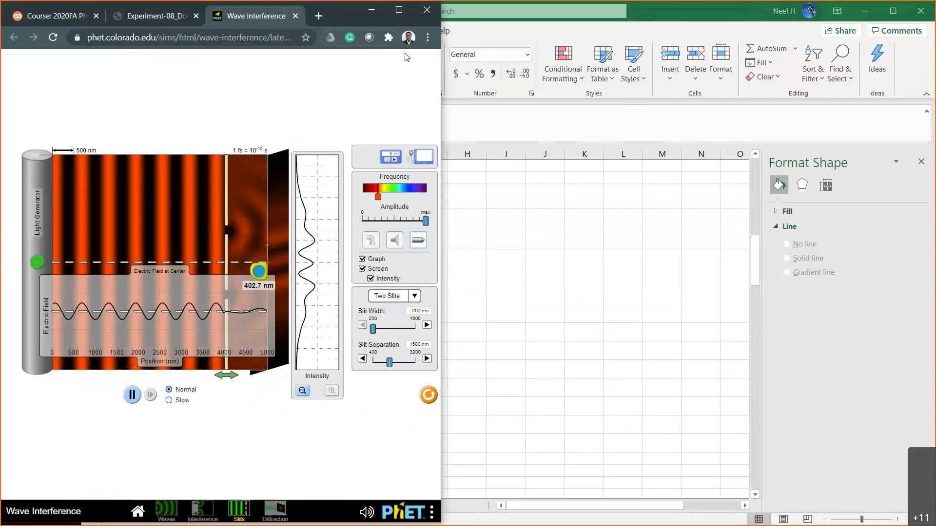
click(401, 17)
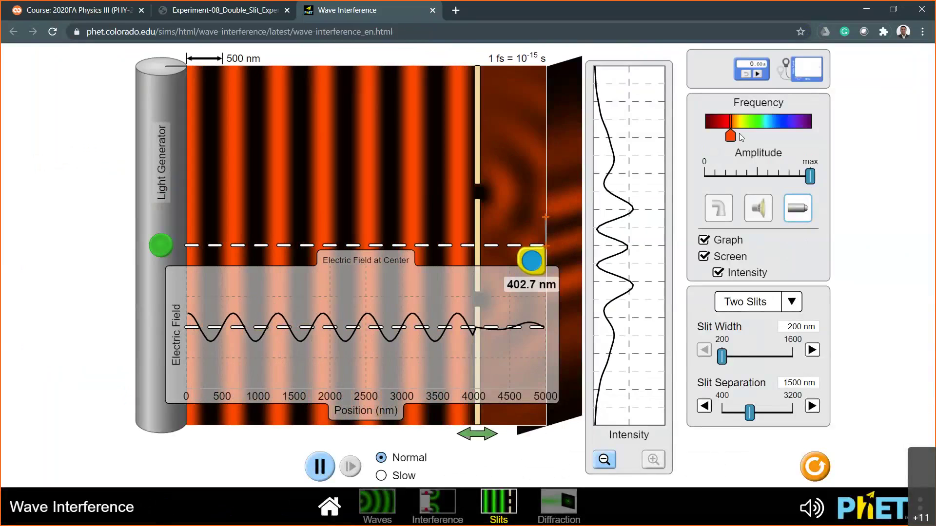
drag(730, 135, 785, 142)
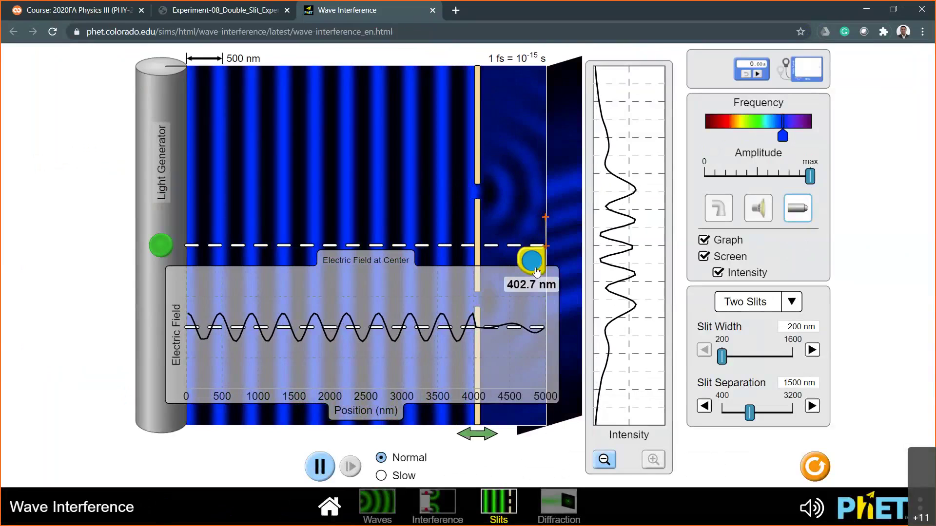
drag(480, 436, 261, 478)
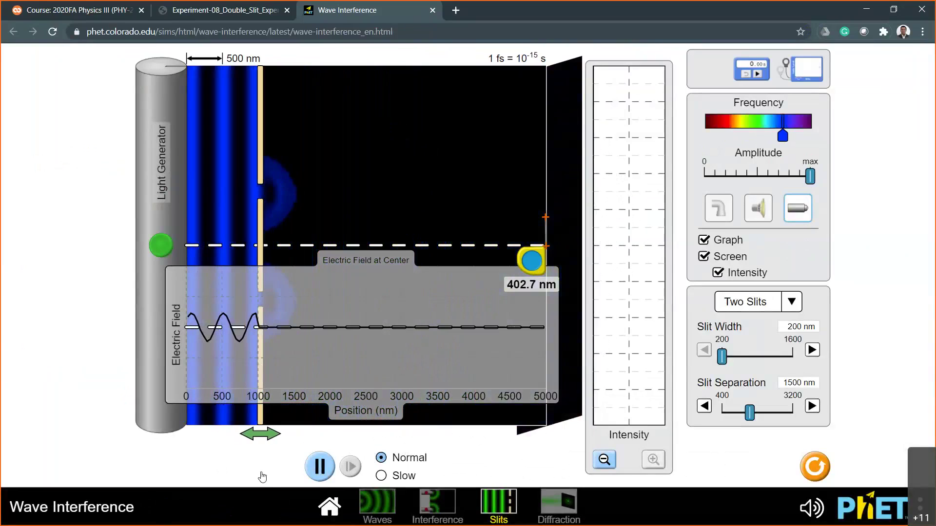
- Pause the simulation and measure the blue light's wavelength between two adjacent peaks of the electric field graph
drag(533, 266, 182, 332)
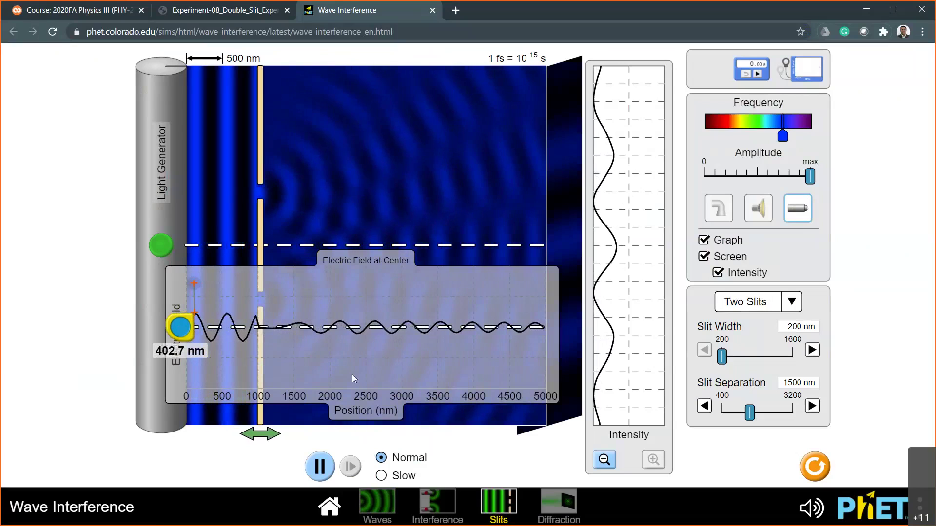
click(319, 468)
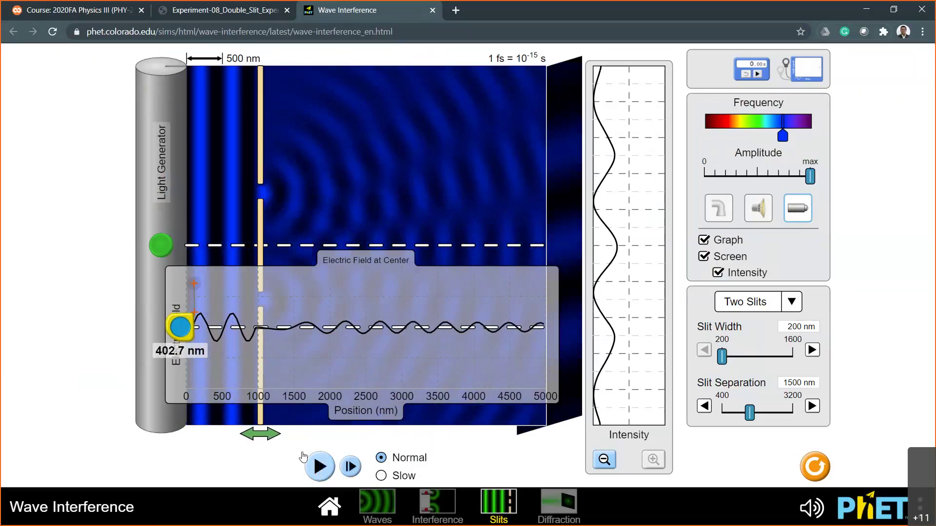
drag(205, 289, 208, 292)
drag(179, 325, 189, 305)
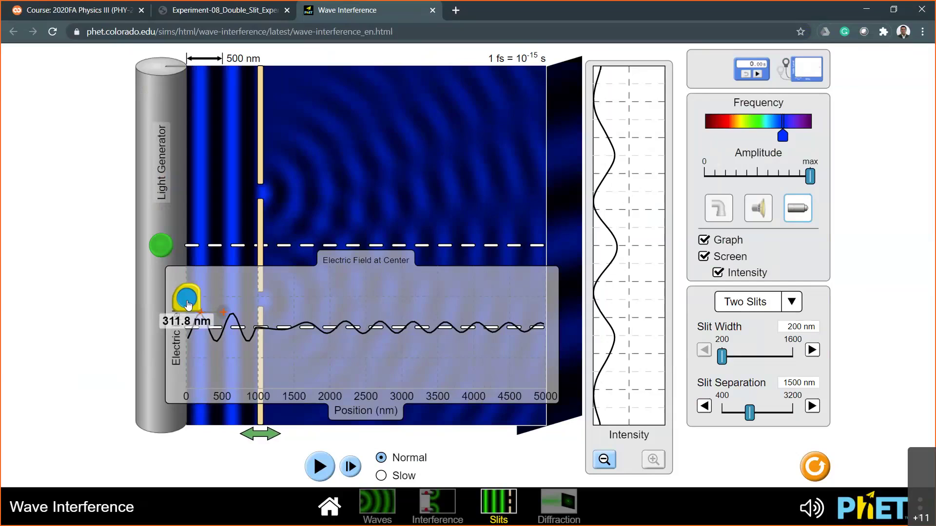
drag(188, 306, 233, 318)
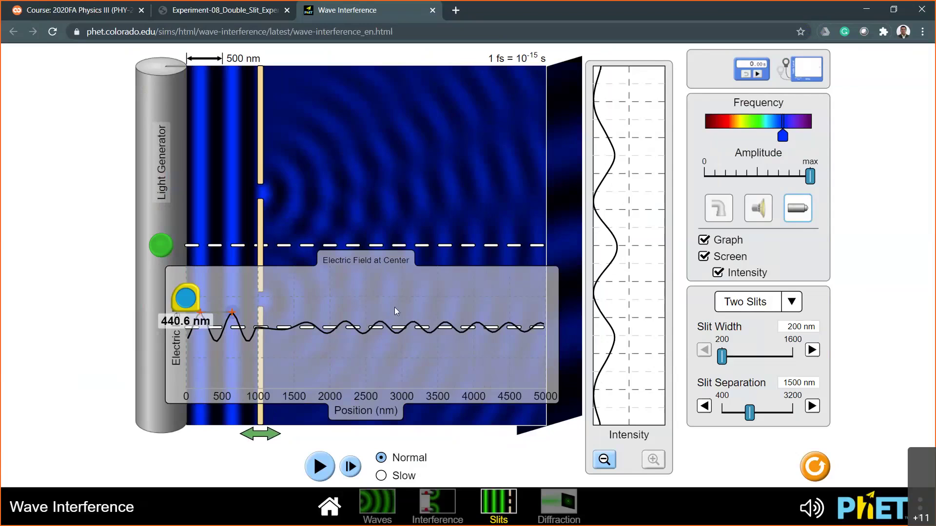
- Switch to the Excel workbook and enter 404.6*10^-9 m as the known wavelength in the Table 3 heading
click(894, 14)
click(261, 232)
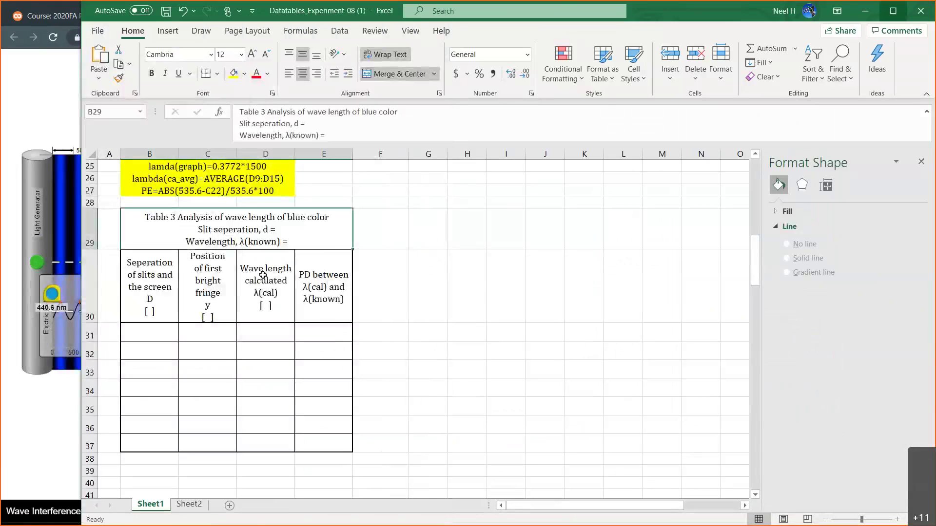
click(335, 123)
click(329, 136)
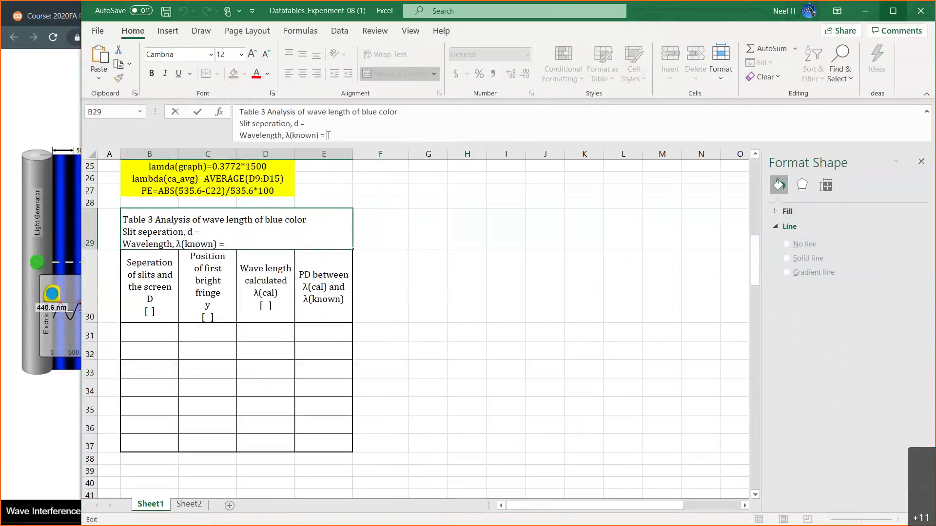
text(404.6*10^-9 )
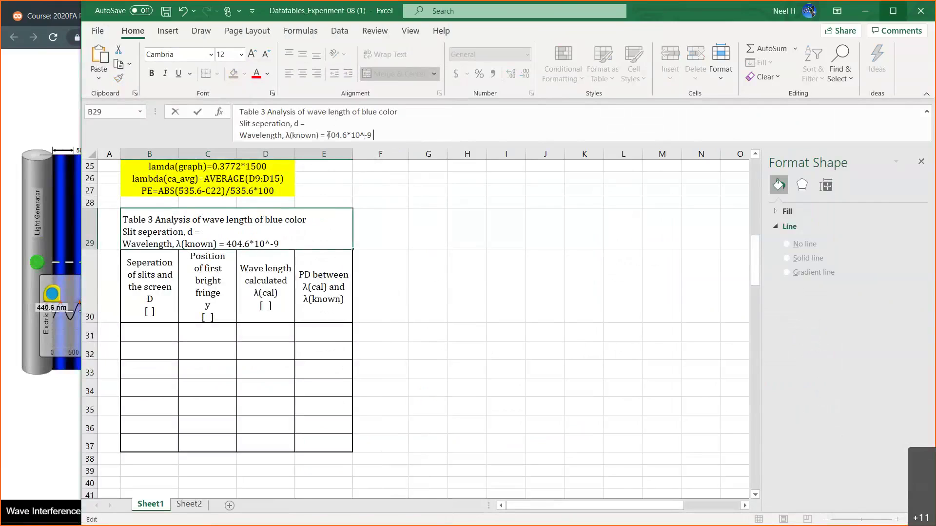
text(m)
key(Return)
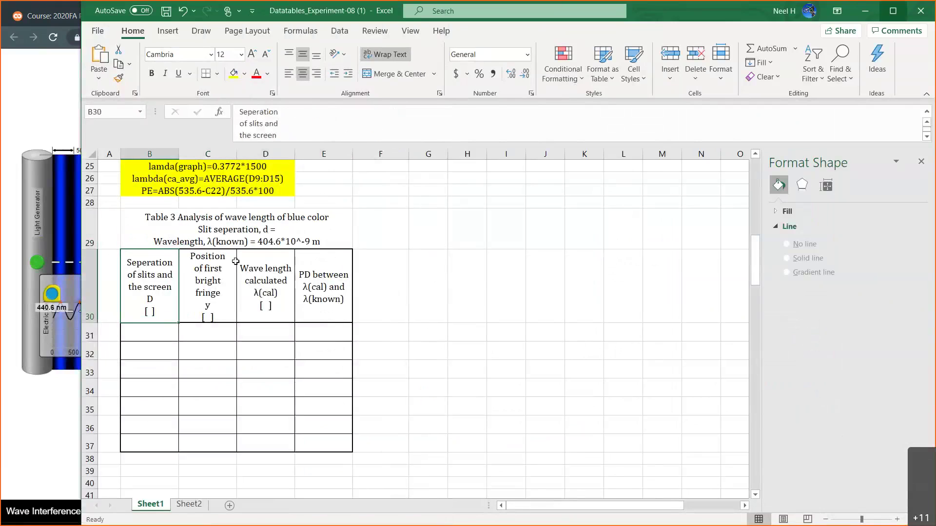
- Check the Table 1 heading and enter 1500*10^-9 m as the slit separation in the Table 3 heading
click(224, 232)
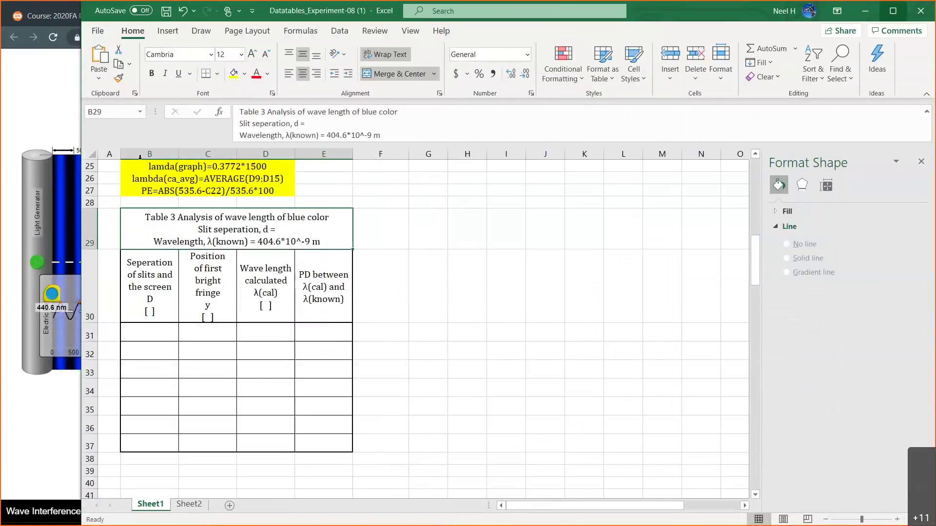
scroll(294, 279, up, 4)
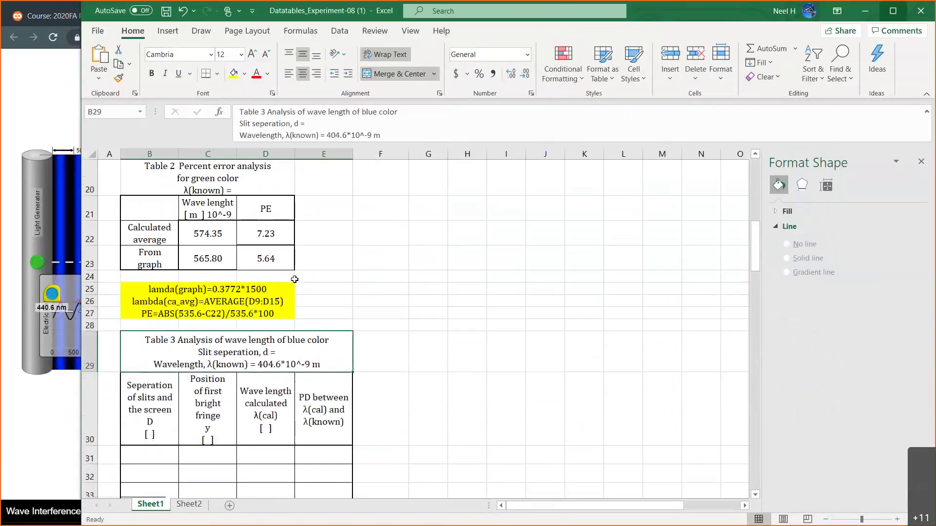
scroll(294, 280, up, 3)
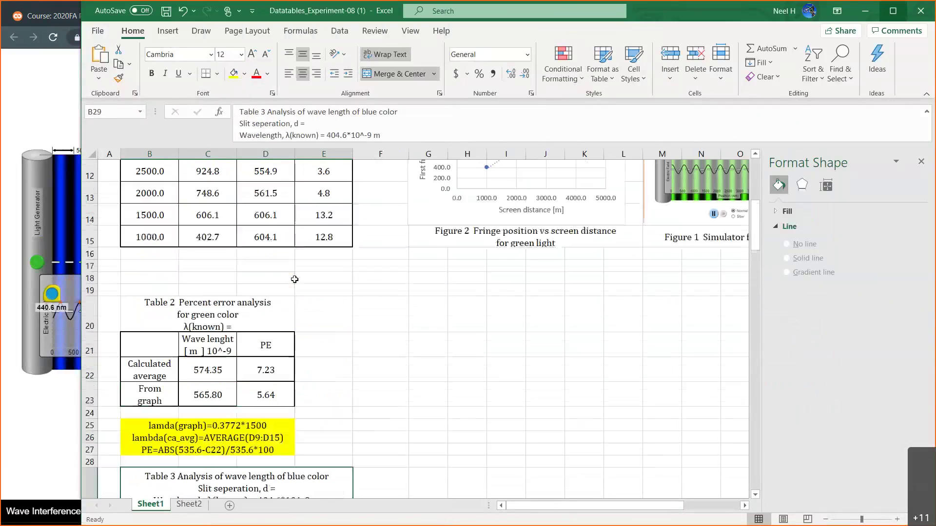
scroll(294, 279, up, 1)
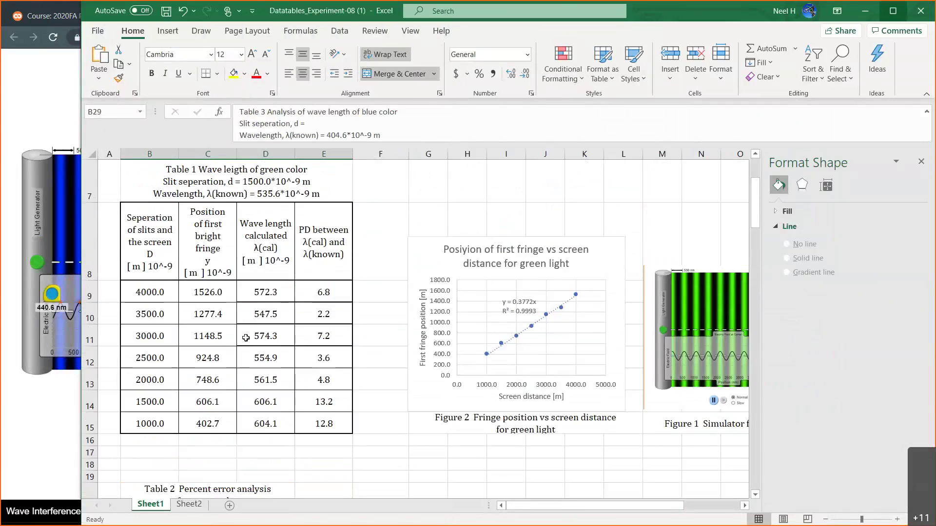
scroll(229, 418, down, 3)
scroll(229, 418, down, 1)
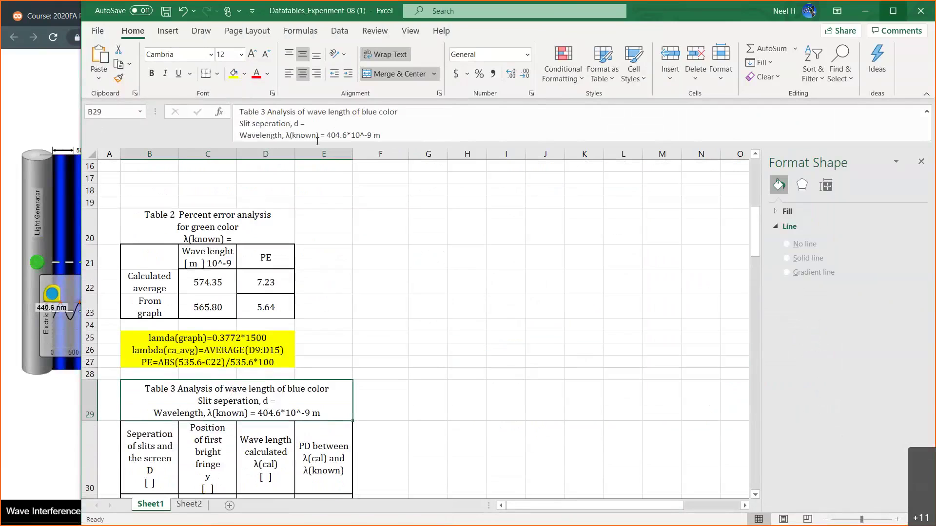
click(317, 123)
text(1)
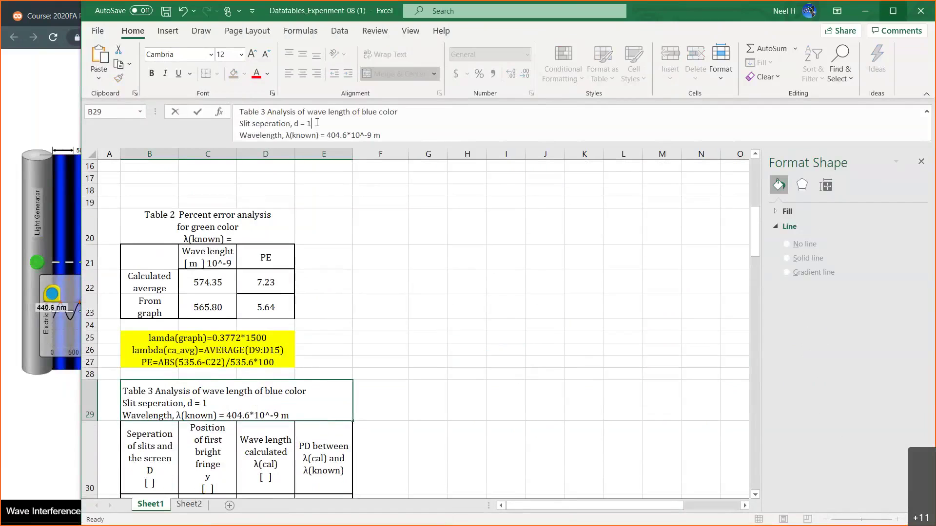
text(500*10^-9 m)
key(Return)
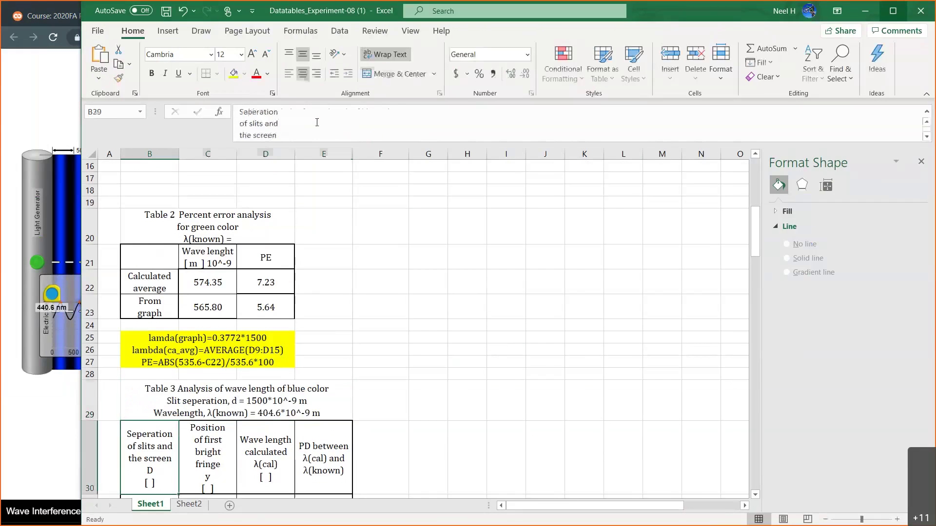
key(Return)
scroll(244, 307, down, 2)
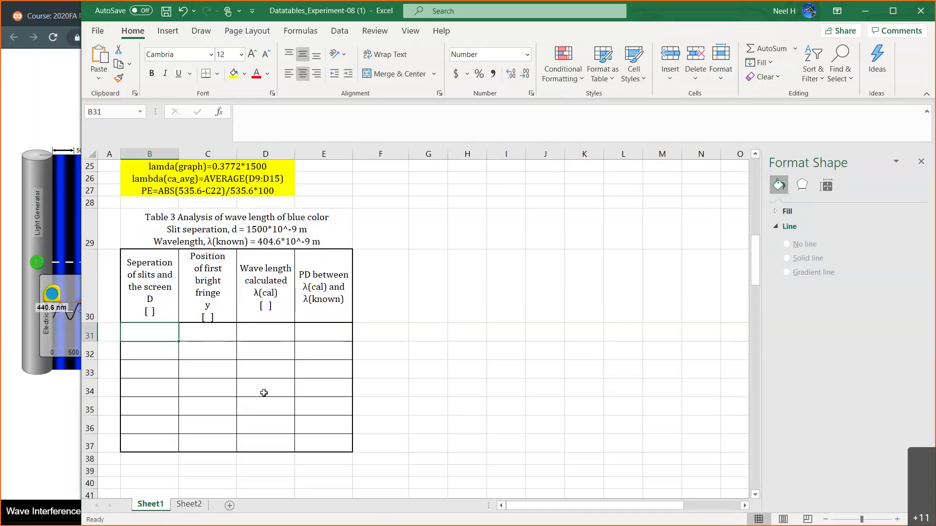
- Try to copy the Table 1 column headings with their units onto the Table 3 column headings
click(151, 302)
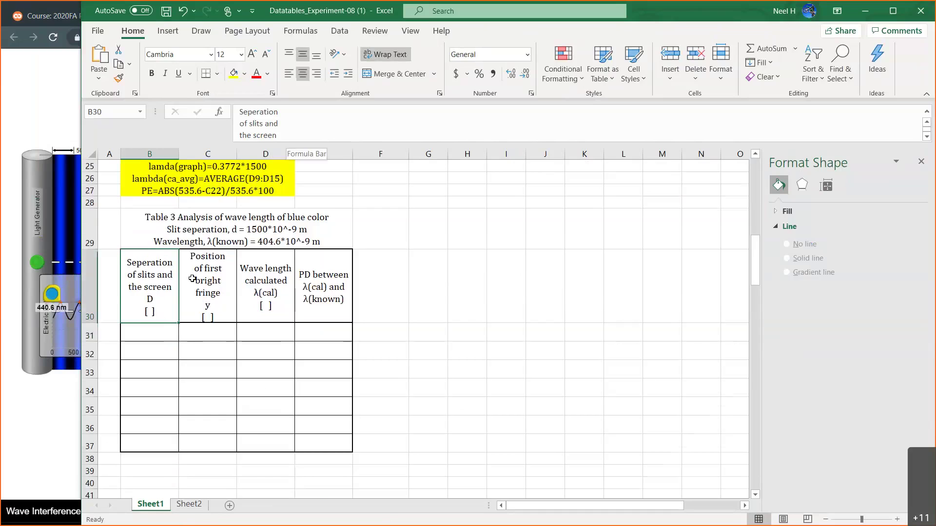
scroll(193, 279, up, 8)
drag(151, 312, 313, 318)
key(ctrl+c)
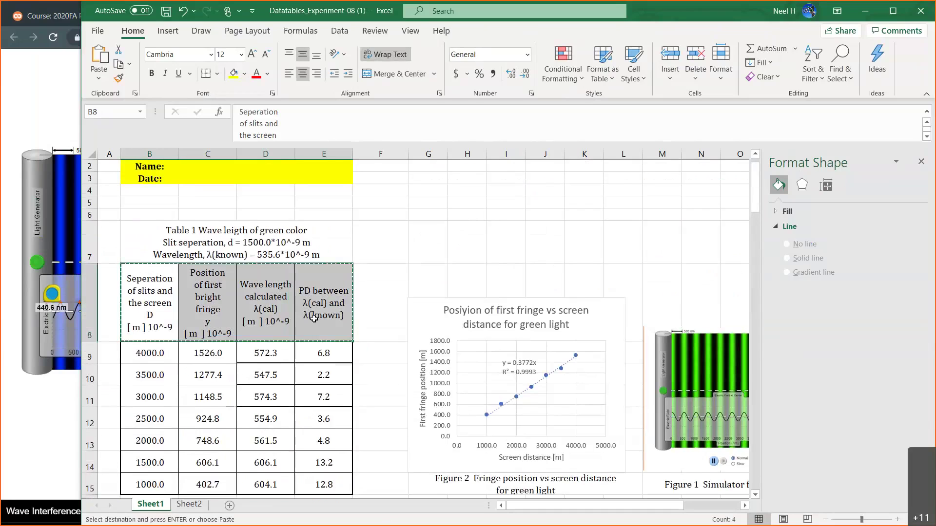
scroll(310, 317, down, 4)
scroll(148, 227, down, 5)
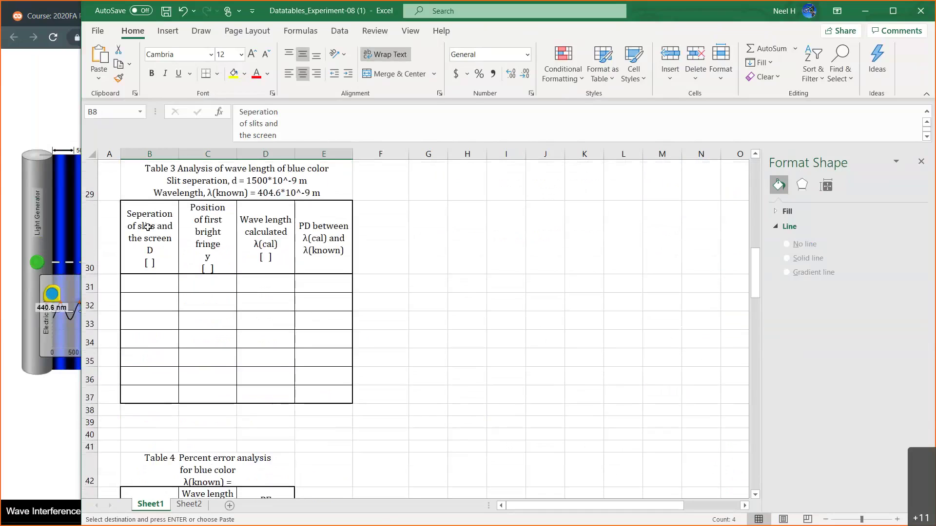
drag(148, 227, 313, 247)
key(ctrl+v)
key(ctrl+c)
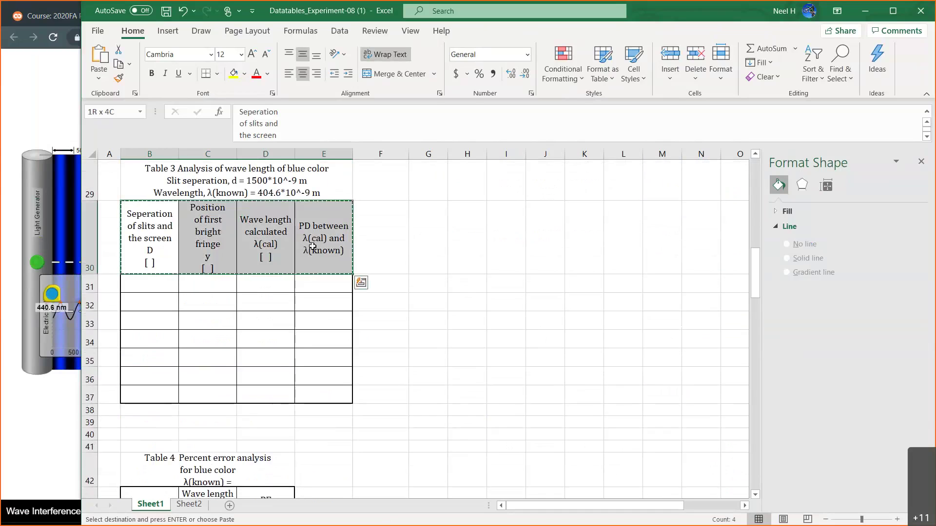
key(ctrl+q)
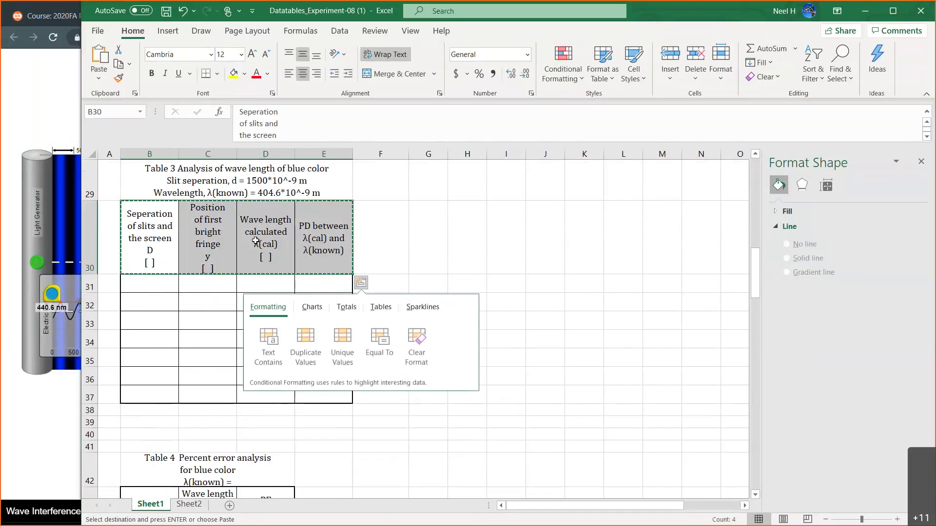
key(Escape)
- Copy the four Table 1 column headings with their [ m ] 10^-9 units over the Table 3 column headings
scroll(186, 292, up, 2)
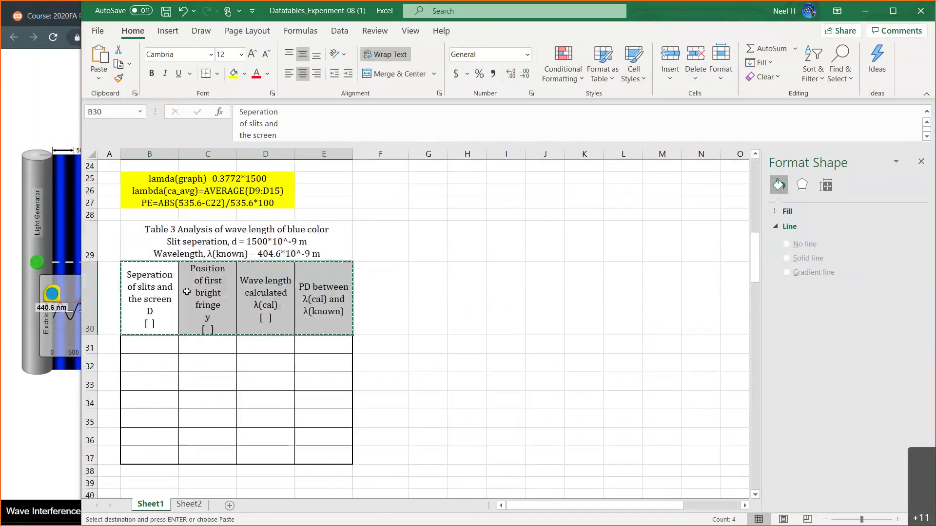
scroll(187, 291, up, 7)
drag(166, 291, 312, 288)
key(ctrl+v)
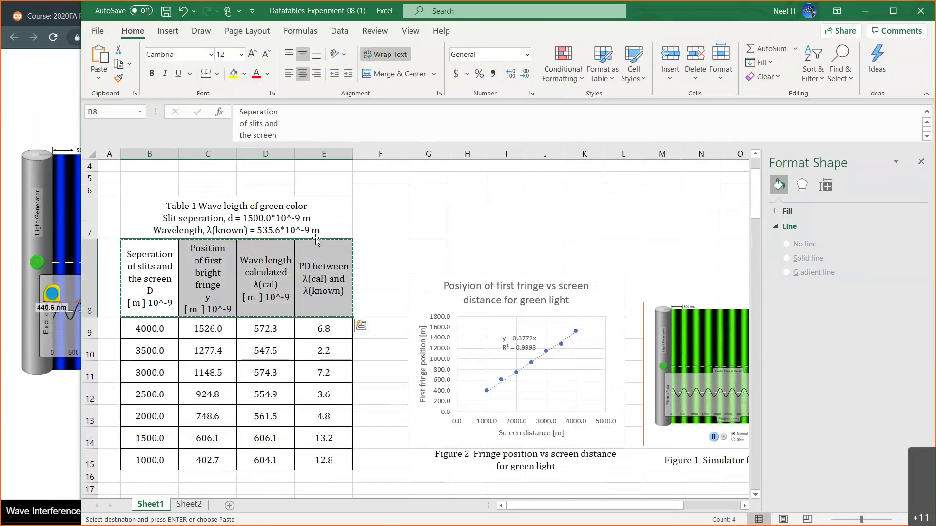
scroll(316, 240, down, 7)
drag(150, 297, 336, 300)
key(ctrl+v)
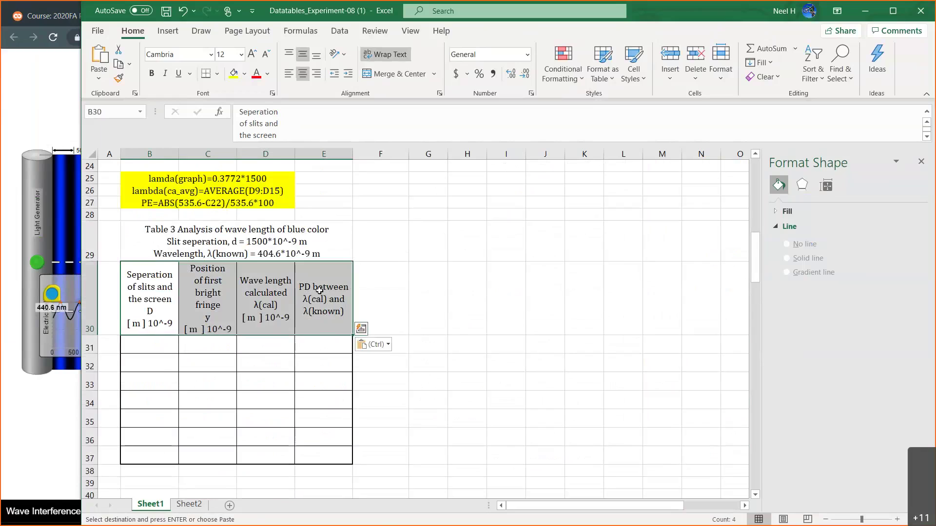
- Copy the seven slit-to-screen distances, 4000.0 down to 1000.0, from Table 1 into the first column of Table 3
scroll(216, 320, up, 6)
drag(150, 292, 153, 415)
key(ctrl+c)
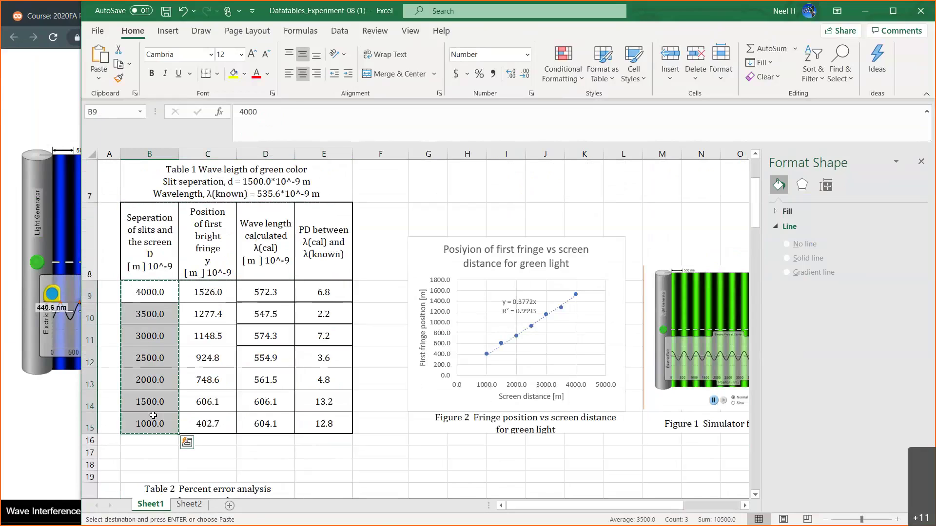
scroll(153, 415, down, 8)
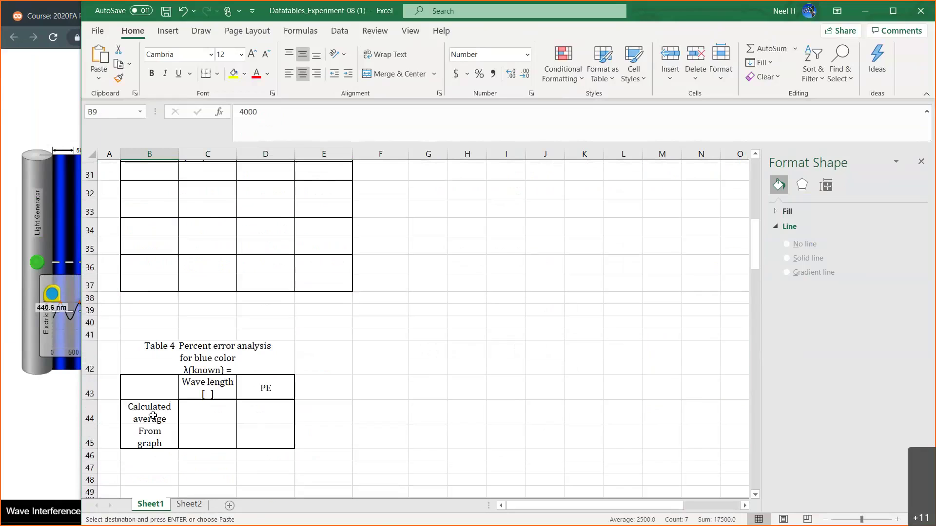
scroll(153, 416, up, 1)
drag(150, 244, 152, 355)
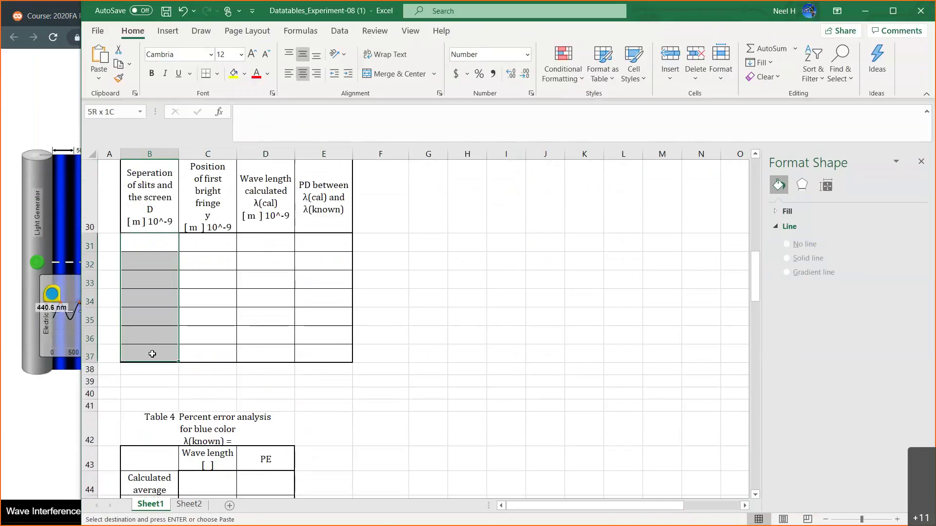
key(ctrl+v)
click(210, 242)
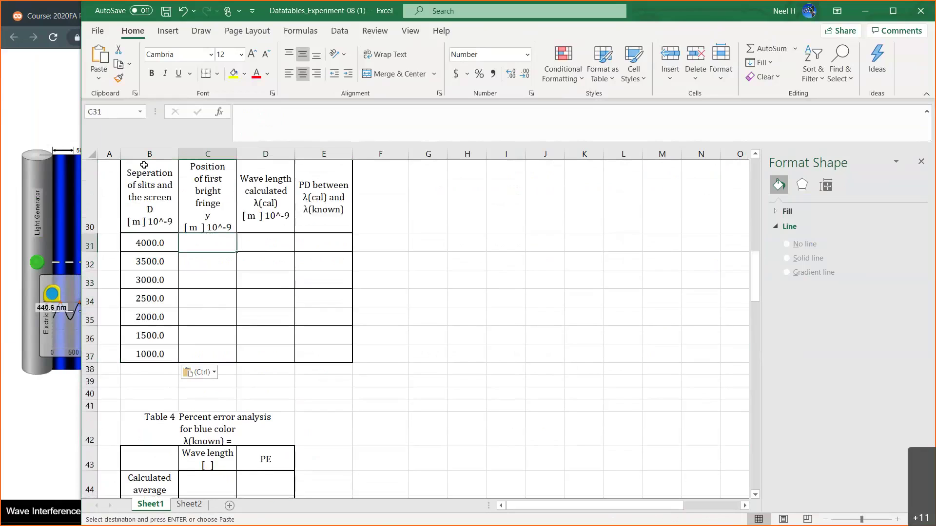
- Switch to the Wave Interference simulation, widen its window and measure from the central axis to the first bright fringe on the screen
click(14, 120)
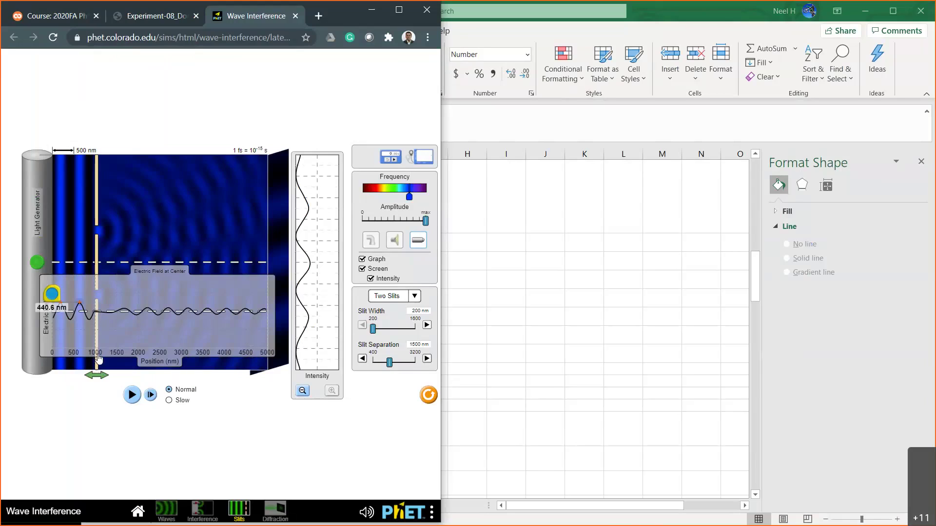
click(480, 350)
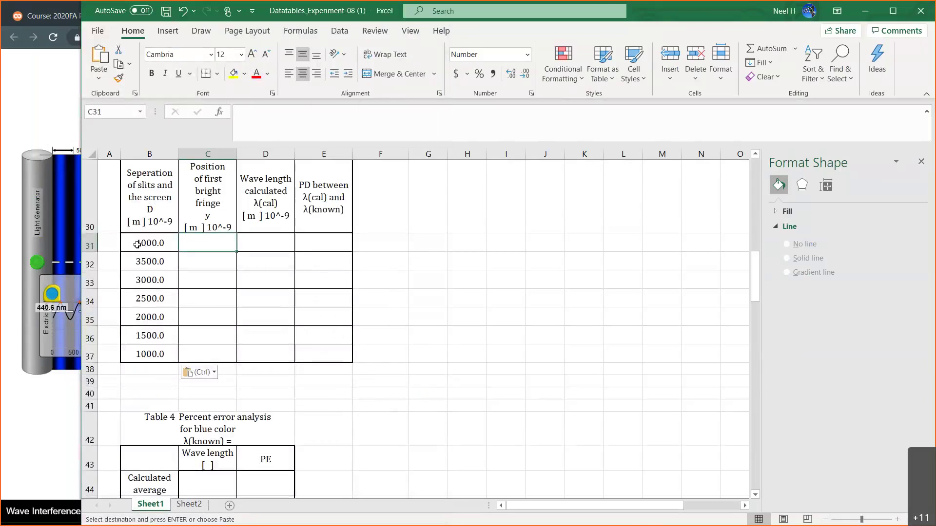
click(56, 125)
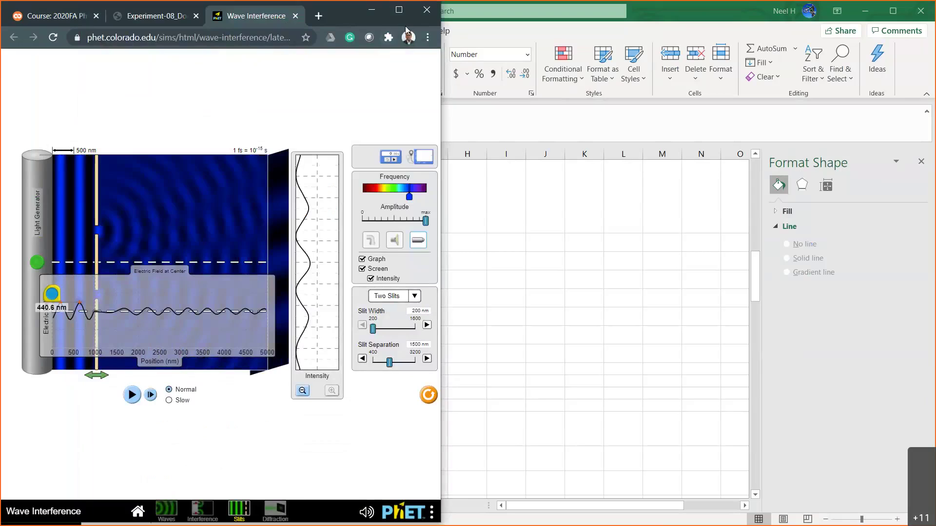
drag(440, 79, 829, 109)
drag(267, 273, 494, 164)
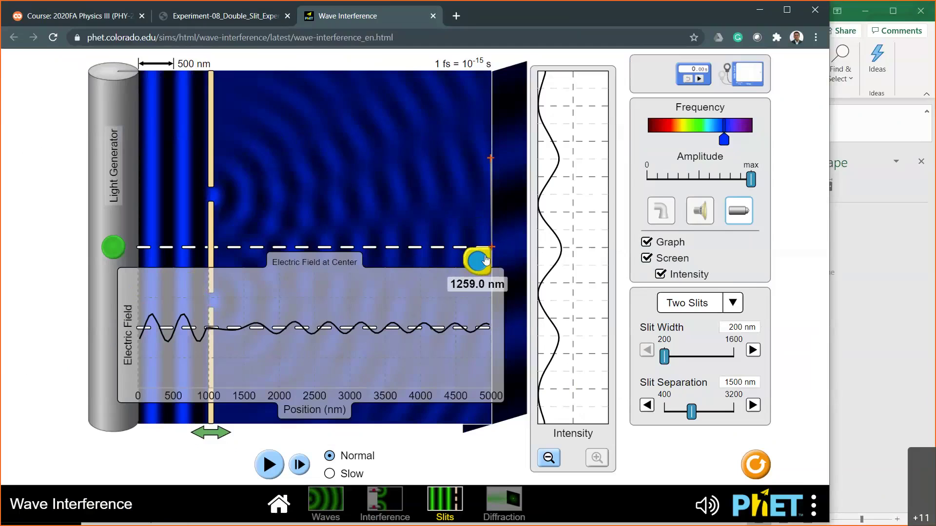
drag(481, 266, 527, 265)
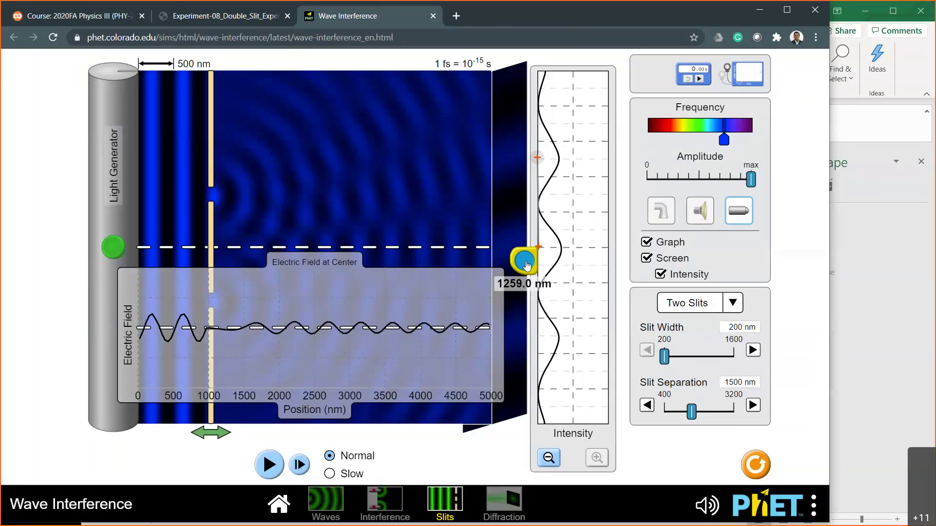
drag(526, 265, 480, 265)
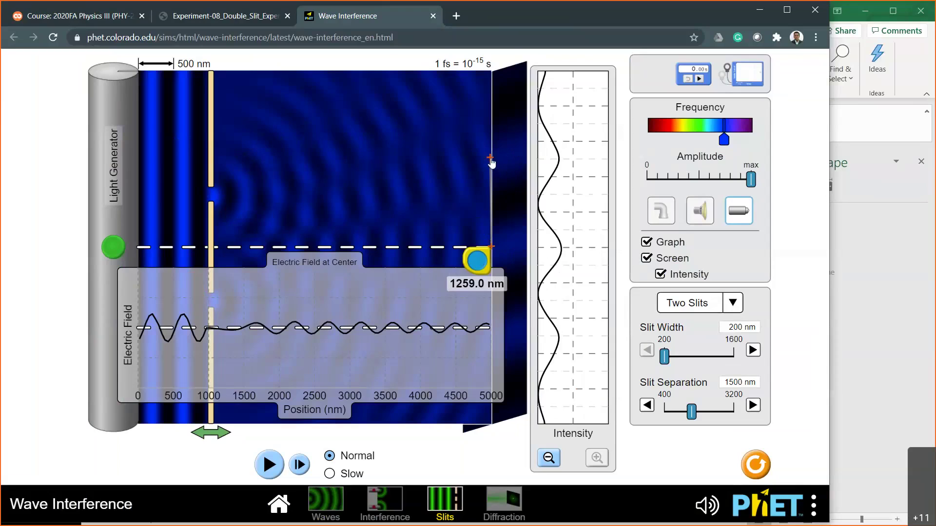
drag(490, 163, 491, 165)
- Switch back to the Excel workbook and enter 1245.2 as the first bright fringe position for the 4000.0 distance in Table 3
click(860, 256)
text(1245.2)
key(Return)
scroll(298, 283, up, 2)
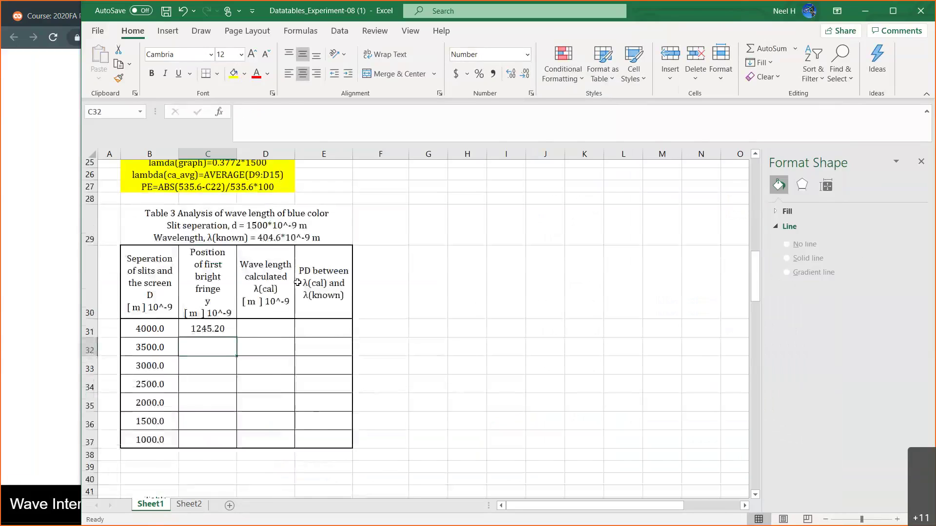
- Copy the calculated wavelength and PD formulas from Table 1's 4000.0 row into the 4000.0 row of Table 3
scroll(297, 283, up, 6)
drag(273, 249, 313, 248)
key(ctrl+c)
scroll(313, 249, down, 6)
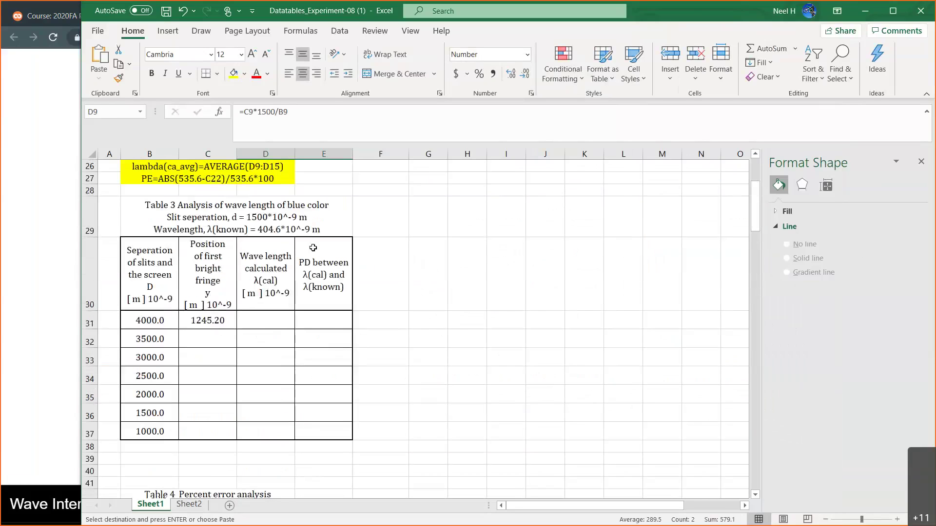
drag(262, 323, 315, 324)
key(ctrl+v)
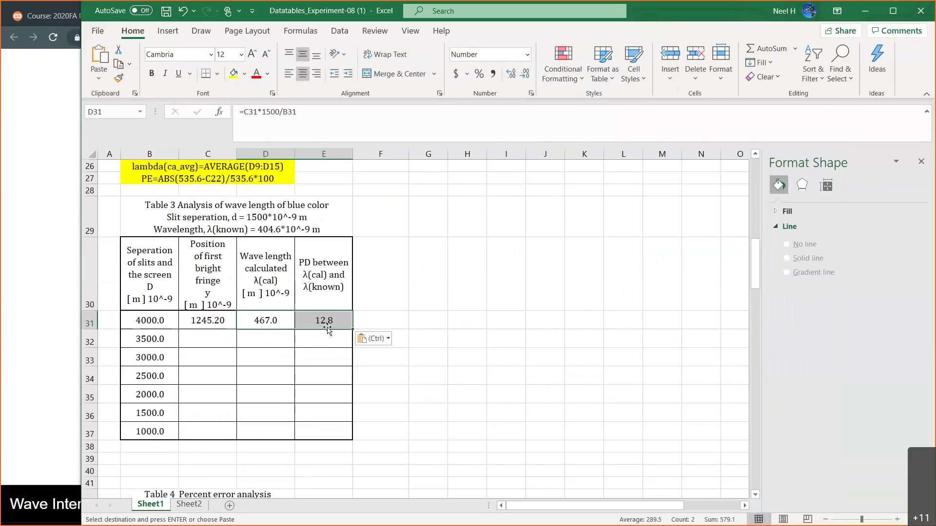
key(Escape)
click(449, 380)
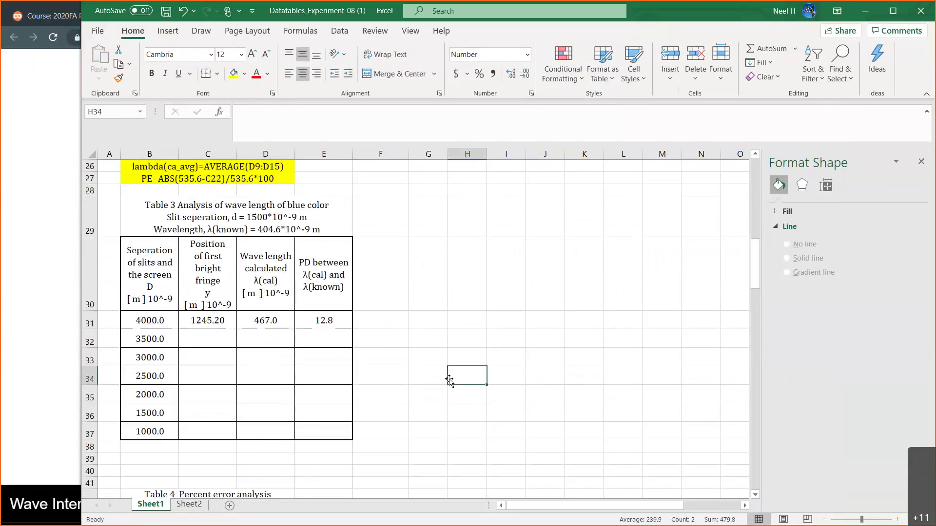
- Compare the calculated wavelength and PD cells in the 4000.0 row of Table 1 with the matching cells in Table 3
scroll(449, 380, up, 6)
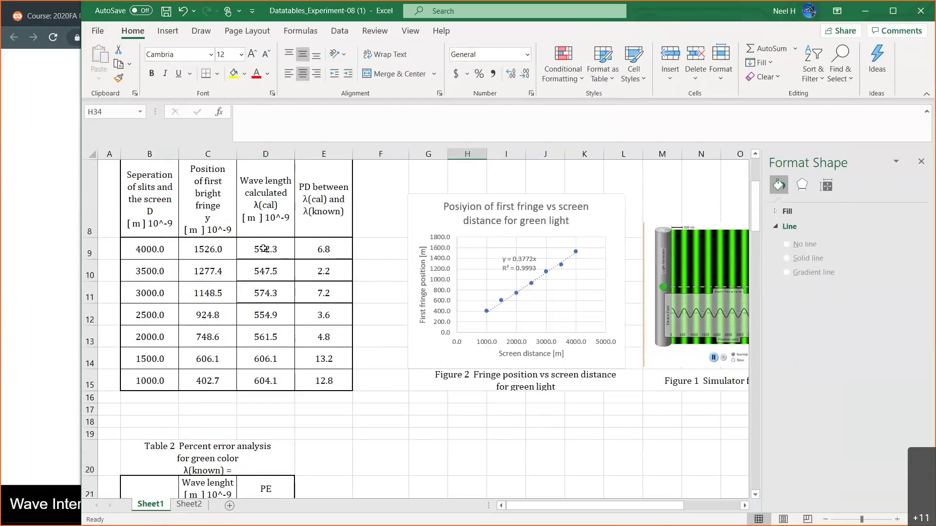
drag(263, 249, 309, 250)
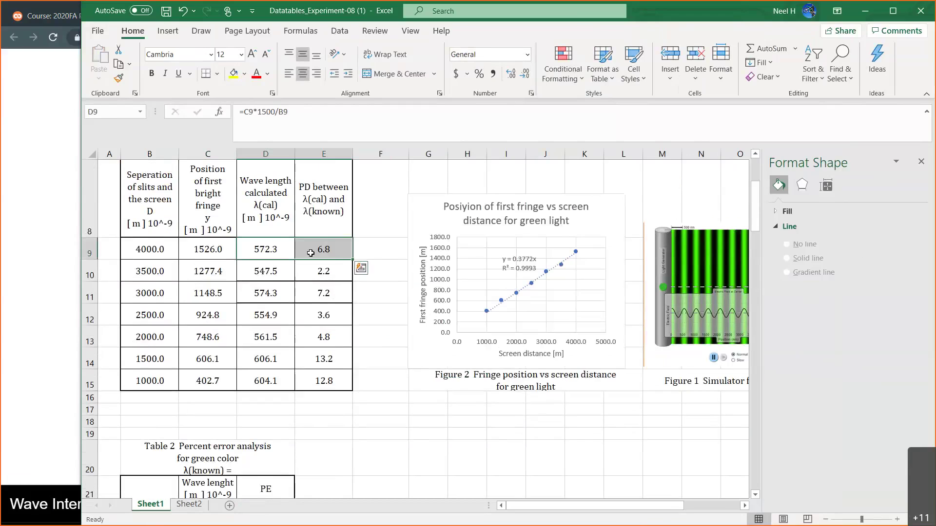
scroll(296, 386, down, 5)
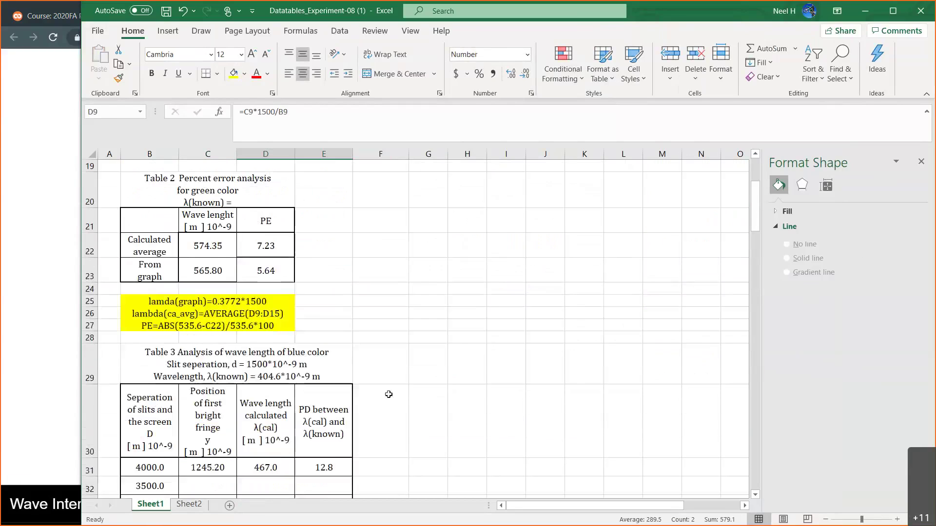
click(273, 341)
click(281, 373)
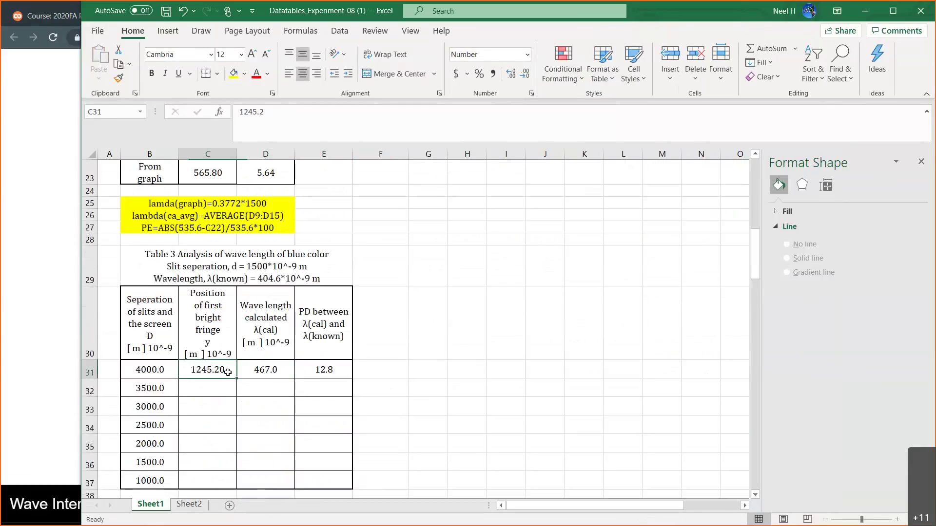
- Write the wavelength formula as the text note lambda(cal)=C31*1500/B31 in cell D39 below Table 3
scroll(265, 370, down, 2)
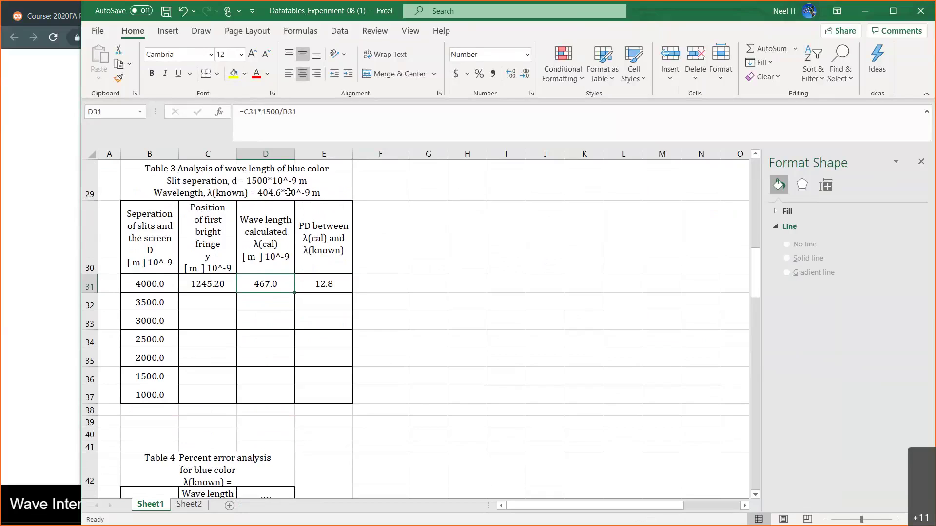
drag(295, 112, 212, 118)
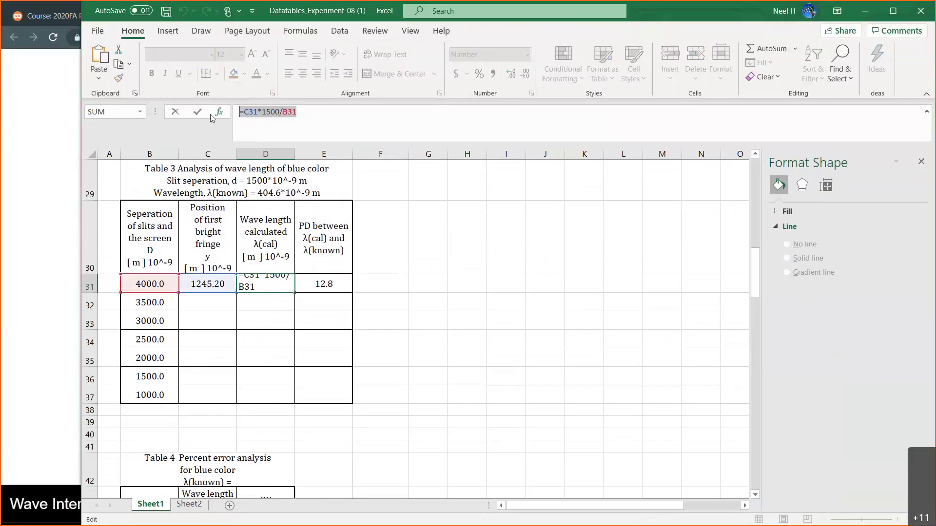
click(197, 112)
click(258, 425)
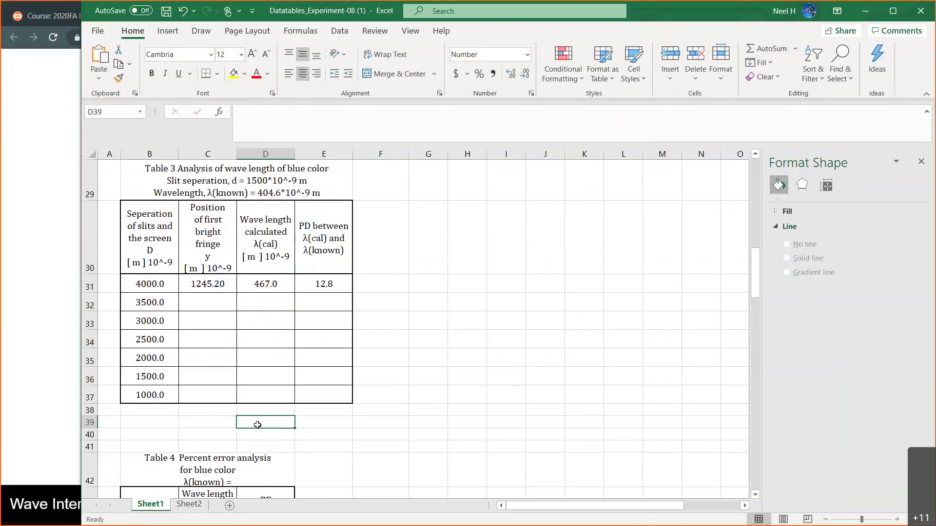
text(lam)
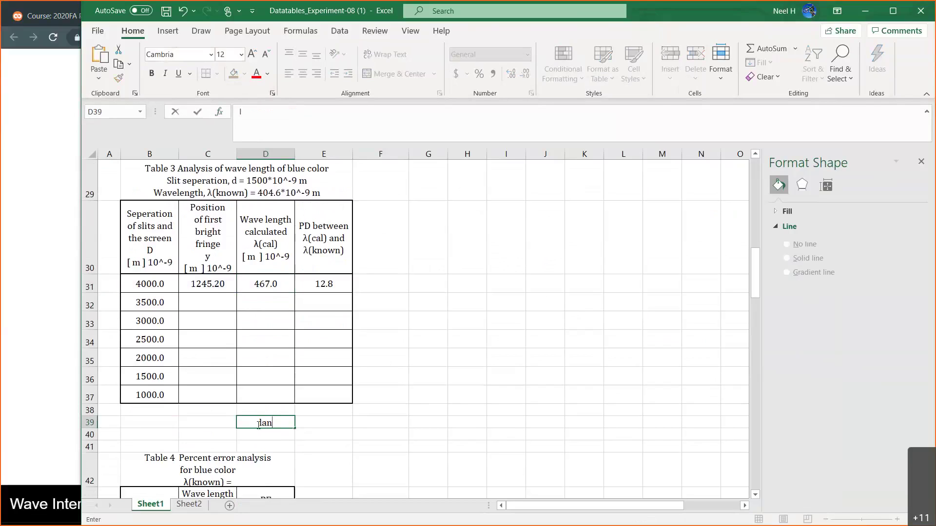
text(bda(cal)=C31*1500/B31)
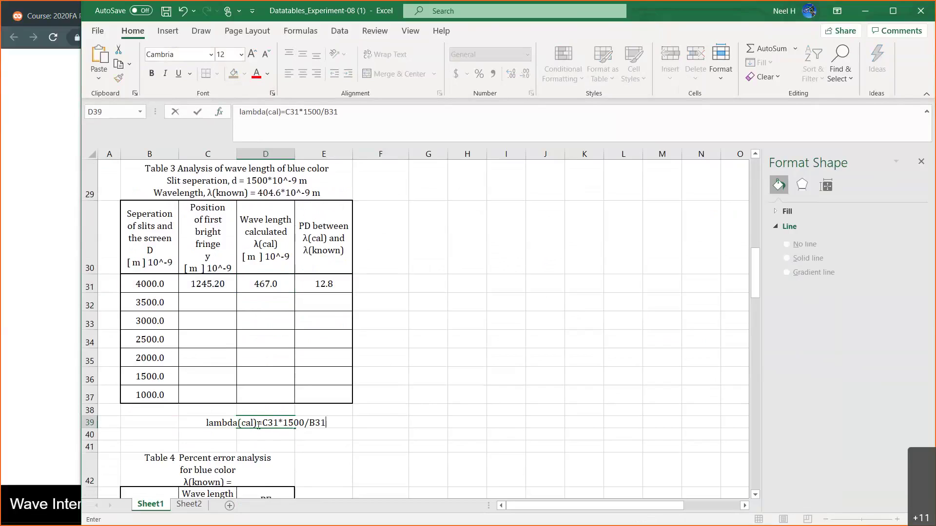
key(Return)
- Add the text note PE=ABS(535.6-D31)/535.6*100 in cell D40 and fill C39:E40 with yellow
click(323, 284)
drag(341, 112, 188, 125)
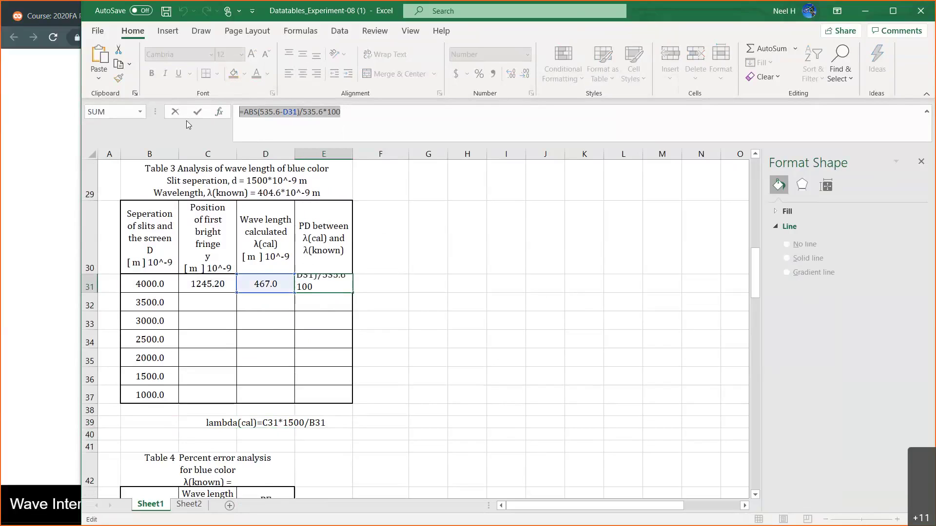
click(198, 112)
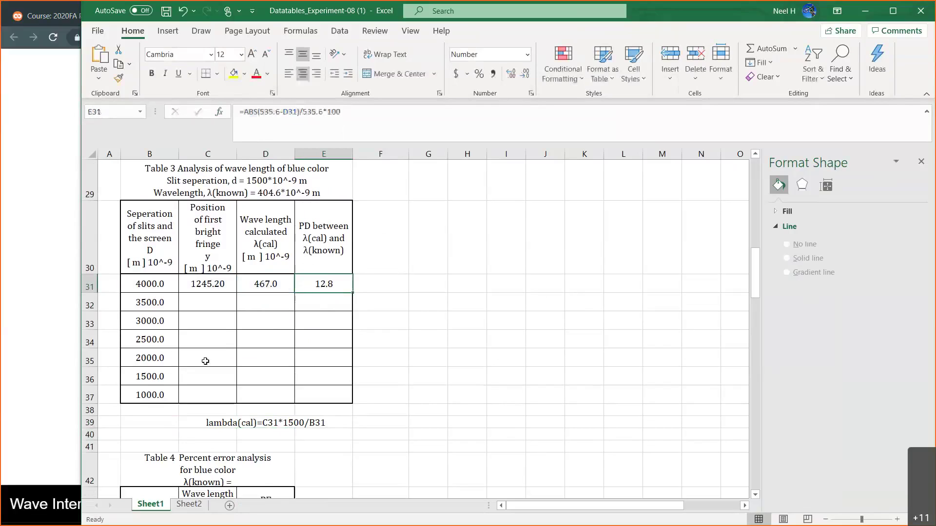
click(240, 434)
text(PE)
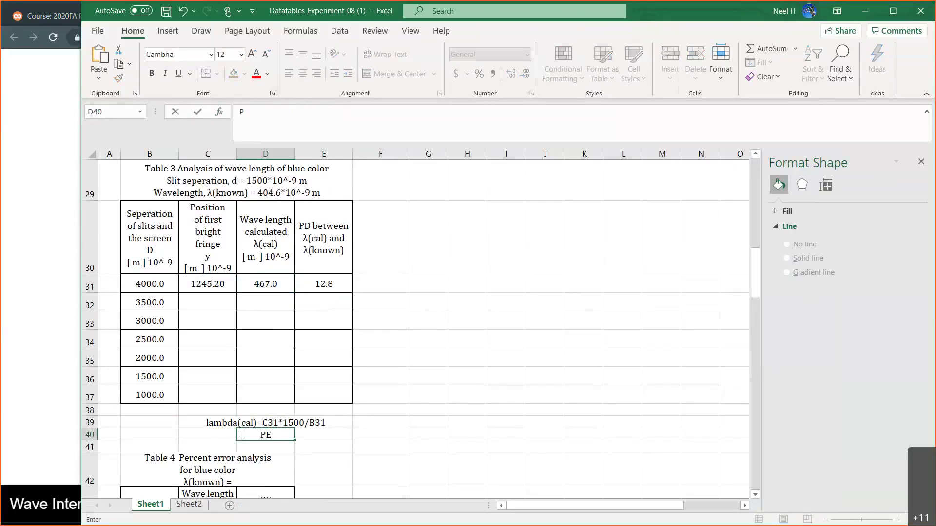
text(=ABS(535.6-D31)/535.6*100)
key(Return)
drag(205, 423, 323, 432)
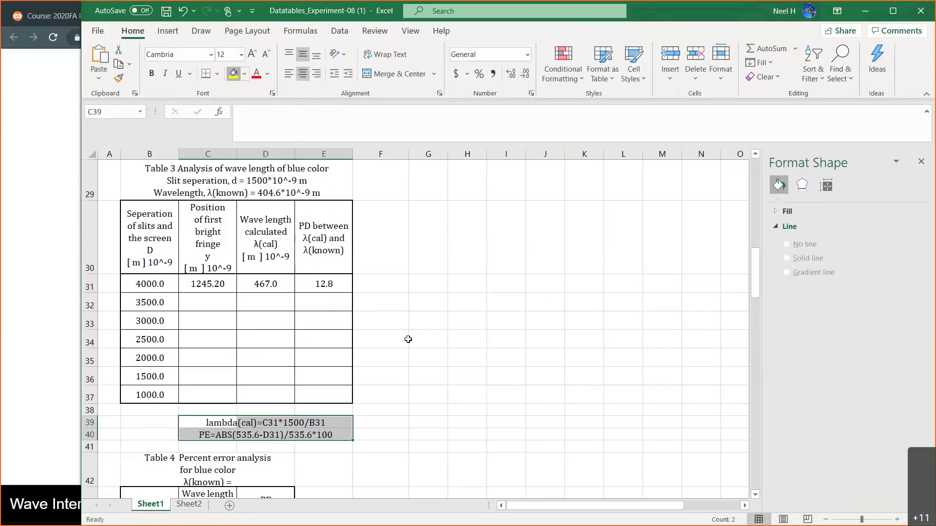
click(420, 360)
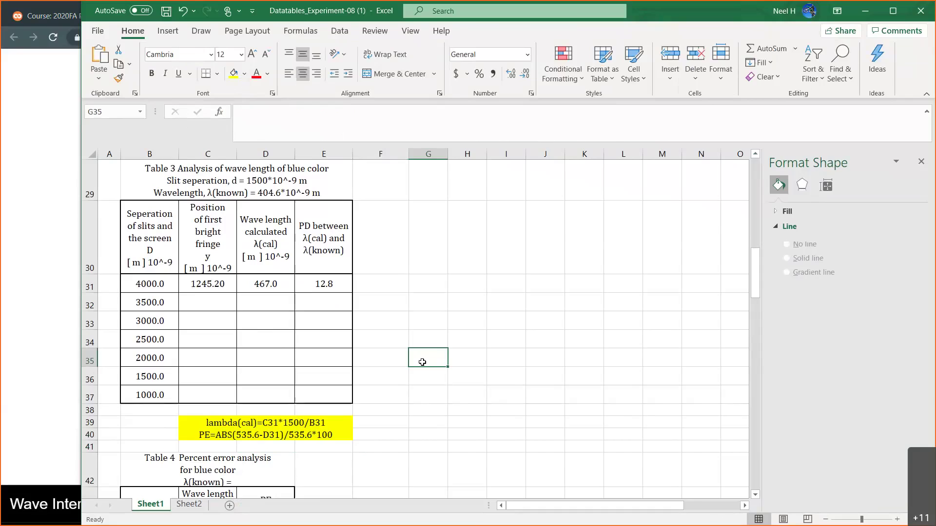
- Switch to the Wave Interference simulation, move the slits to about 1500 nm, run it and measure from the central axis to the first bright fringe
click(218, 306)
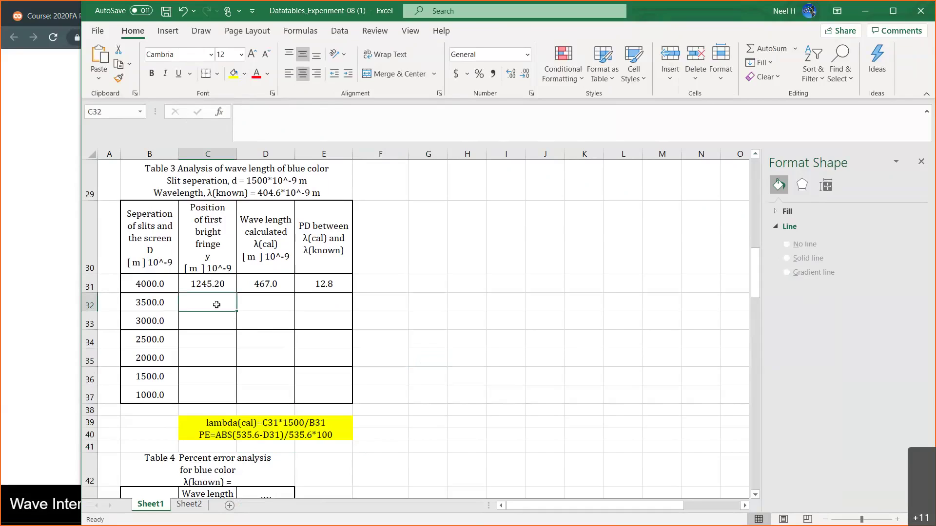
click(55, 229)
drag(209, 433, 250, 441)
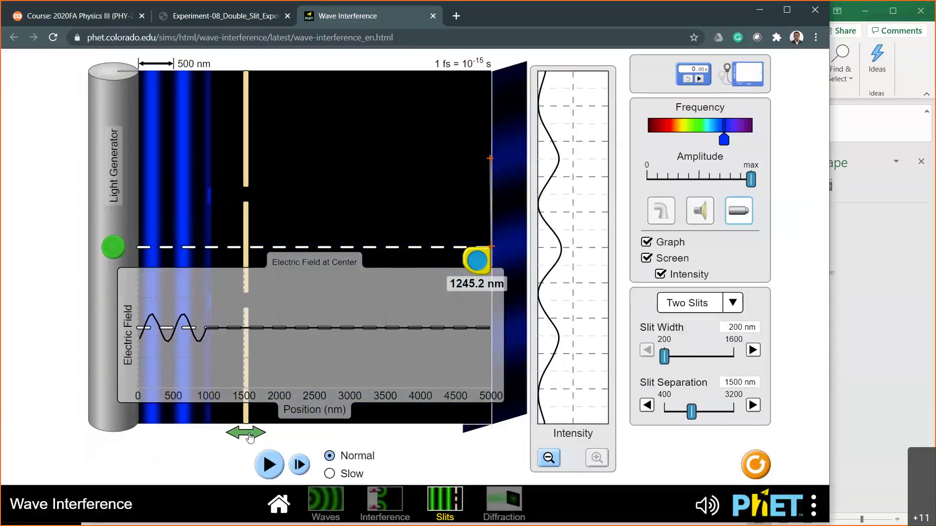
double_click(269, 465)
click(269, 464)
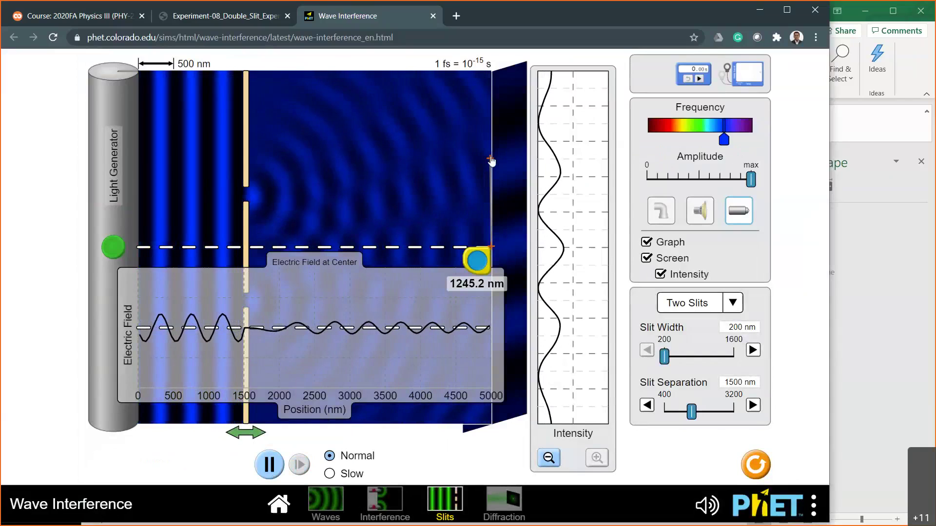
drag(491, 161, 492, 172)
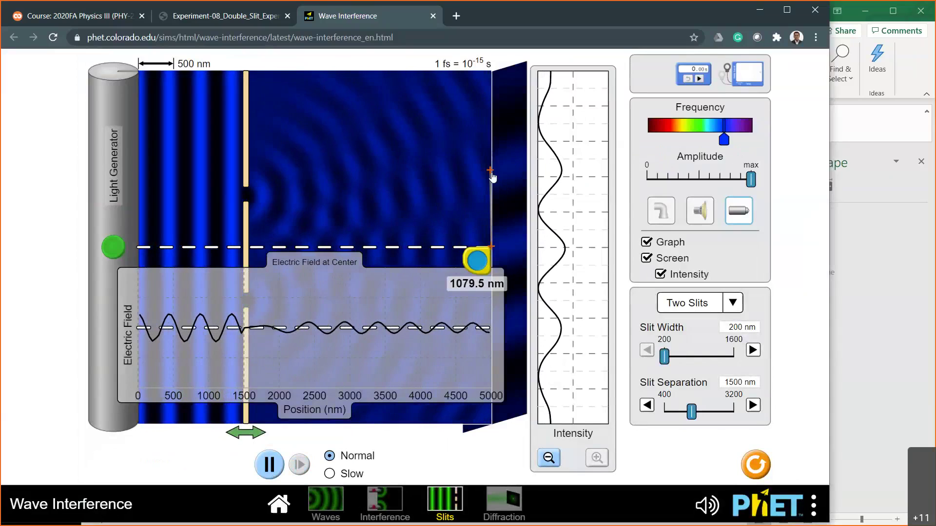
drag(491, 176, 492, 179)
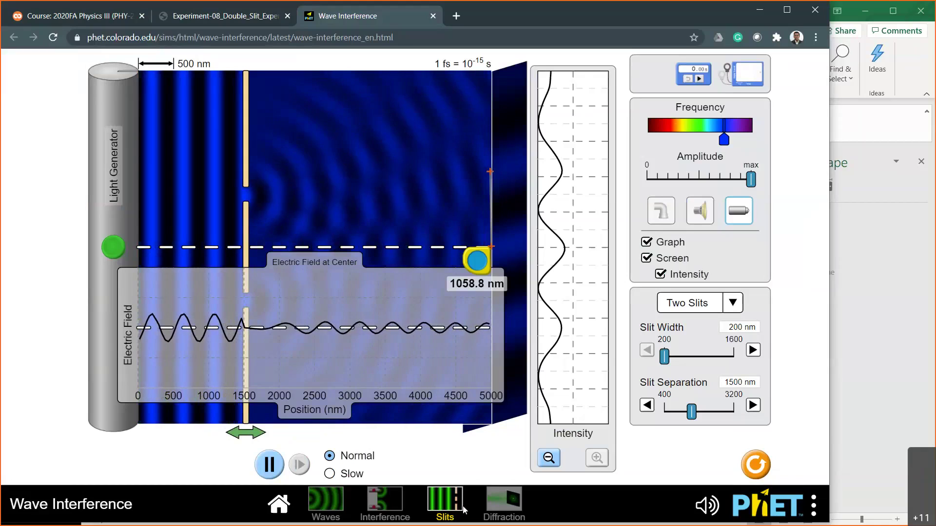
- Switch back to the Excel workbook, enter 1058.8 as the fringe position for 3500.0 and fill the wavelength and PD formulas down to that row
click(862, 235)
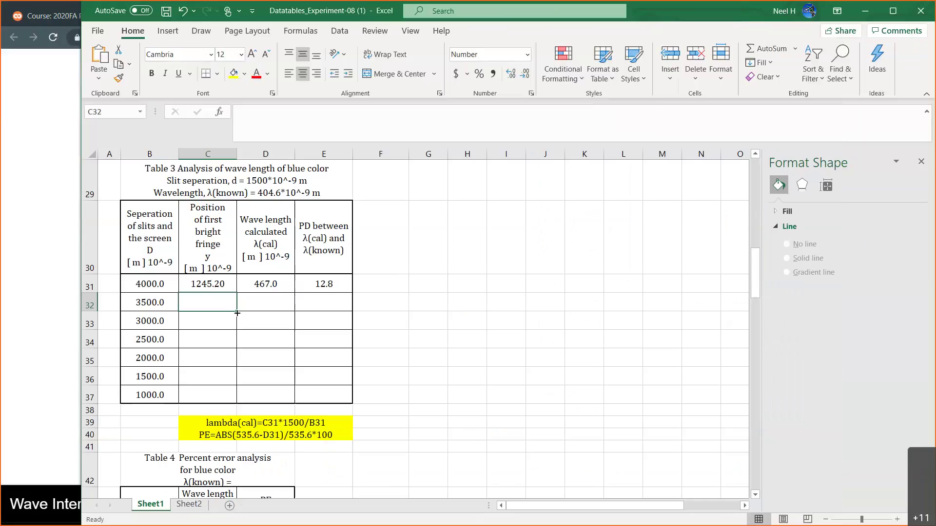
text(1)
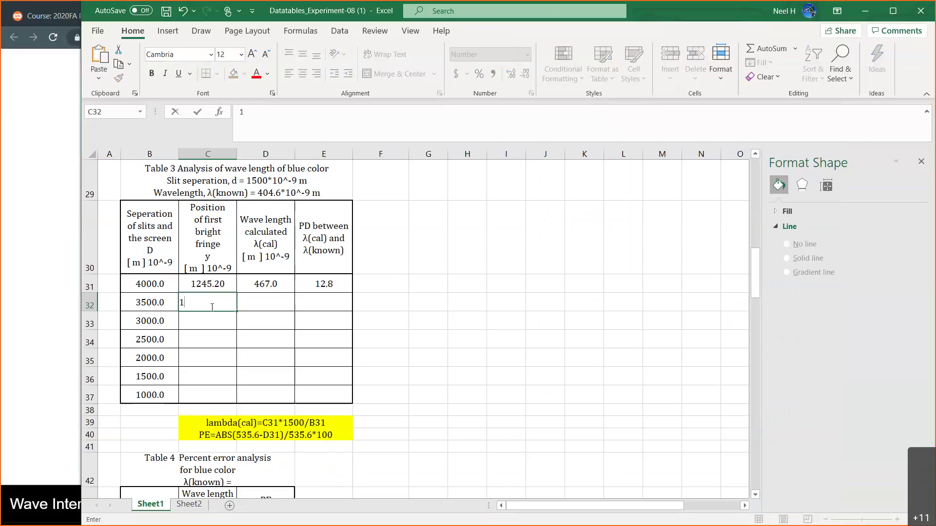
text(058.8)
key(Return)
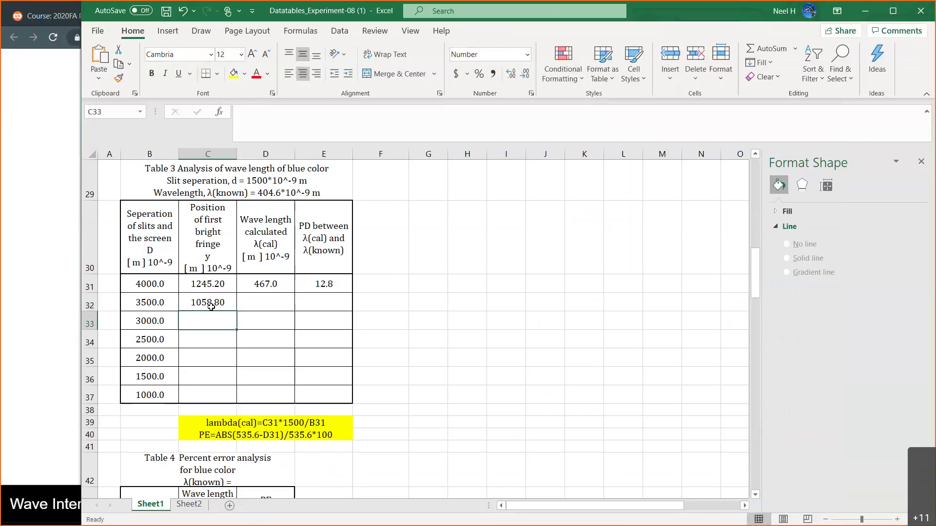
click(20, 317)
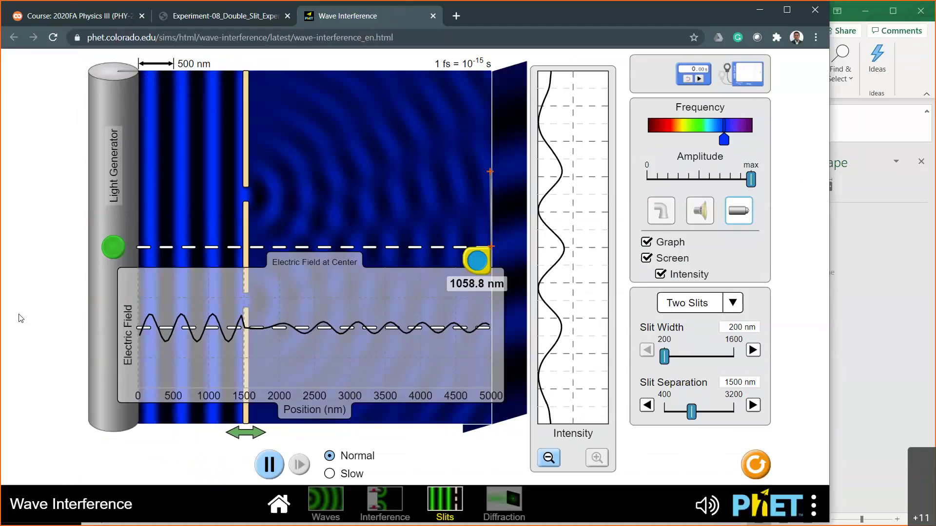
click(875, 248)
drag(265, 283, 353, 311)
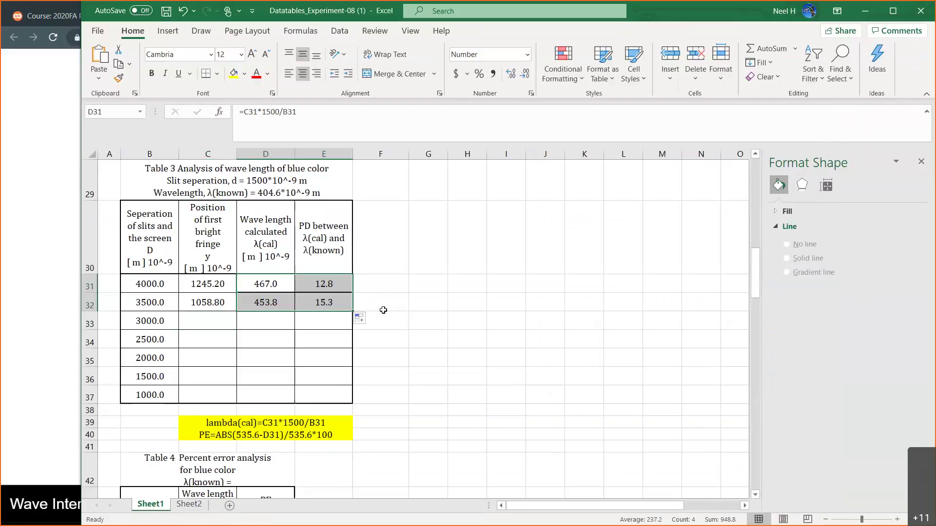
click(383, 309)
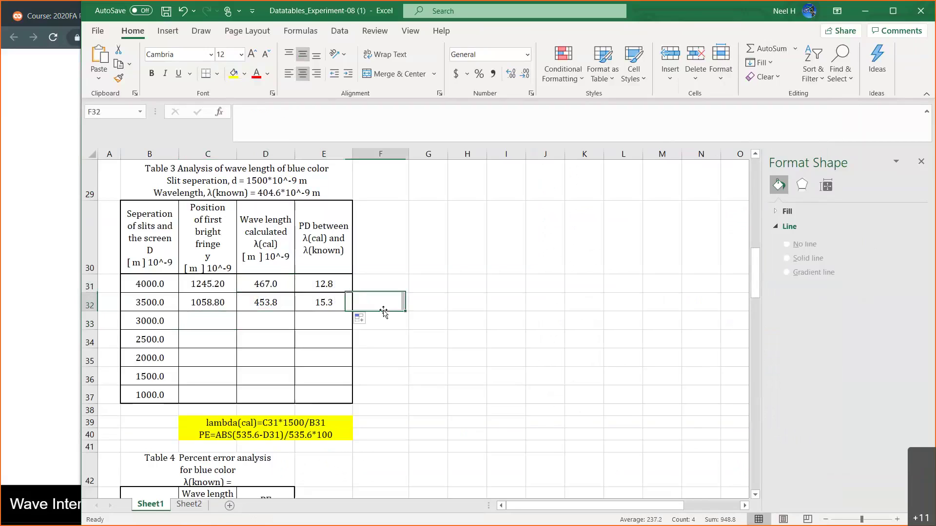
- Switch to the Wave Interference simulation, move the slits to about 2000 nm and remeasure from the central axis to the first bright fringe
click(58, 217)
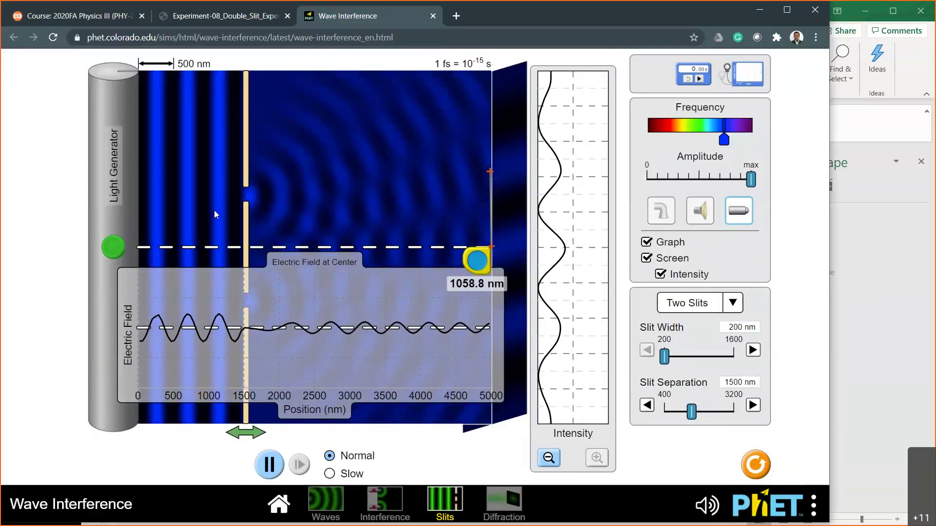
drag(257, 432, 294, 434)
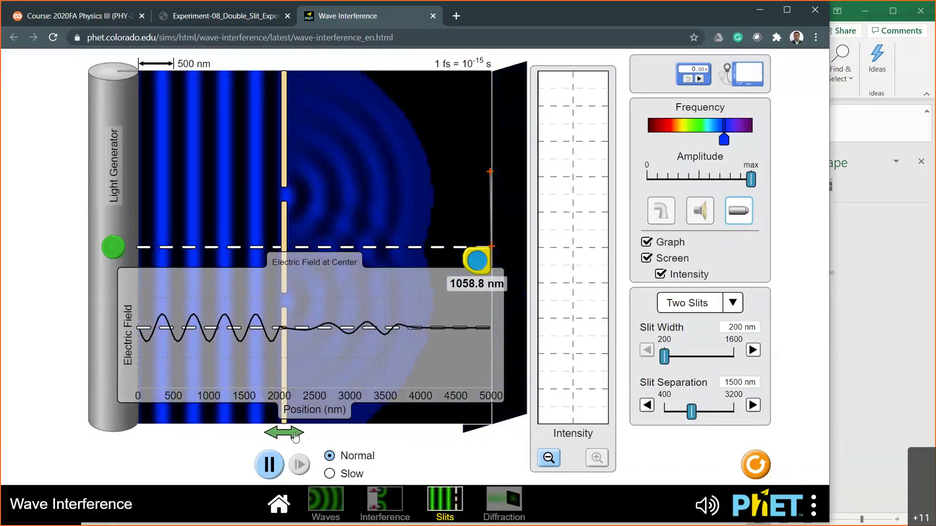
drag(295, 437, 292, 438)
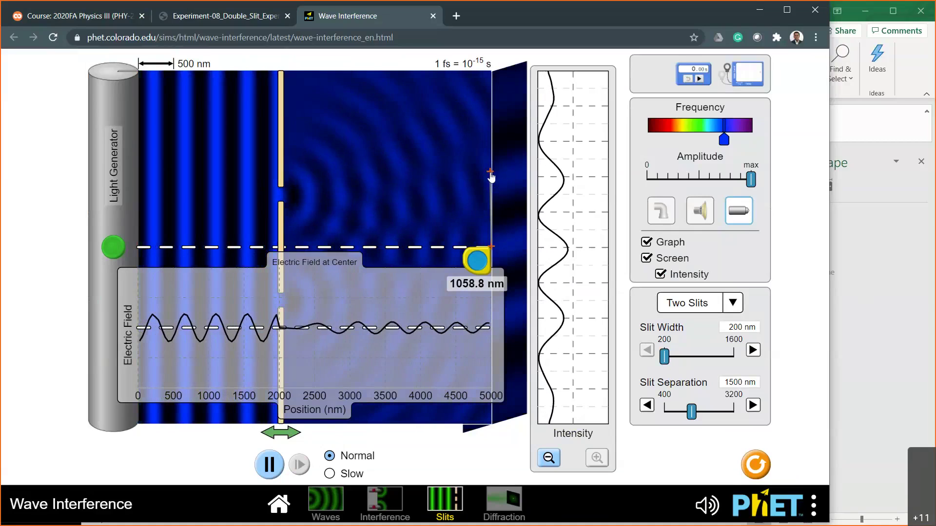
drag(490, 173, 491, 189)
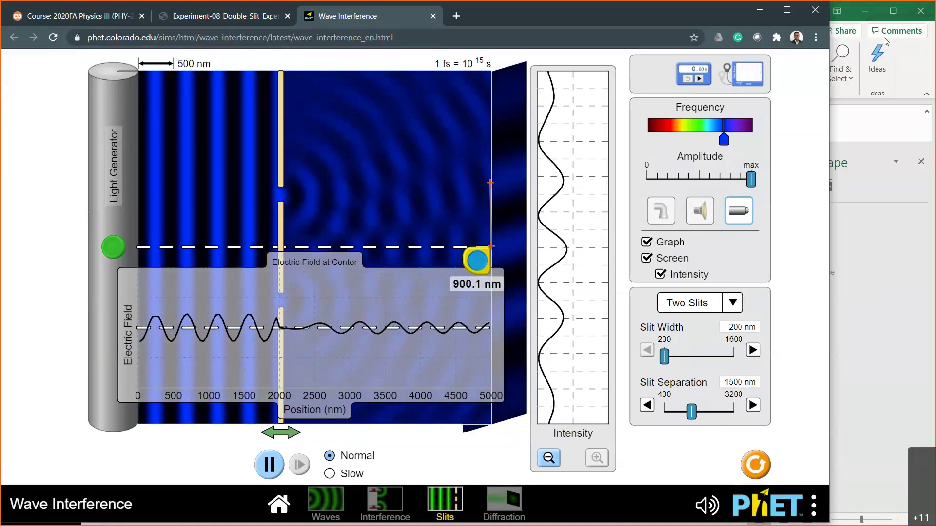
- Switch back to the Excel workbook, enter 900.1 as the fringe position for 3000.0 and extend the wavelength and PD formulas to that row
click(853, 265)
click(214, 322)
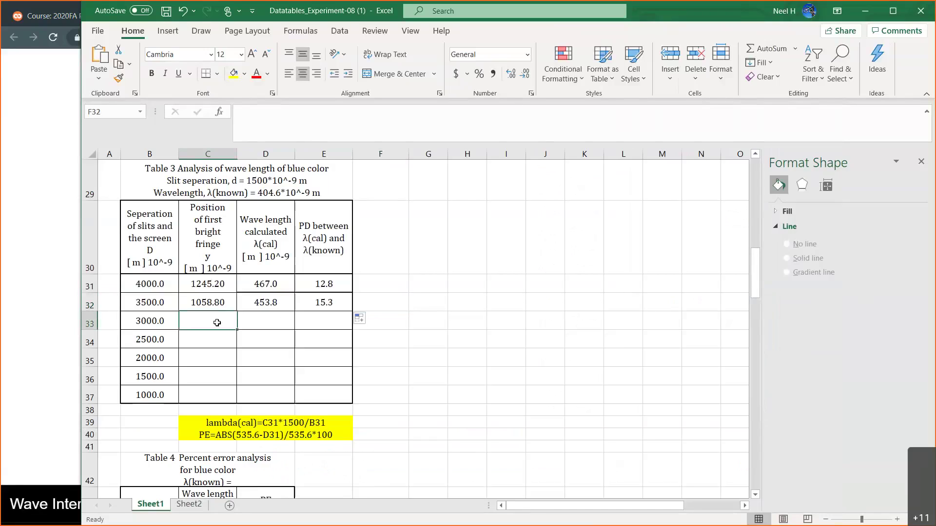
text(900.1)
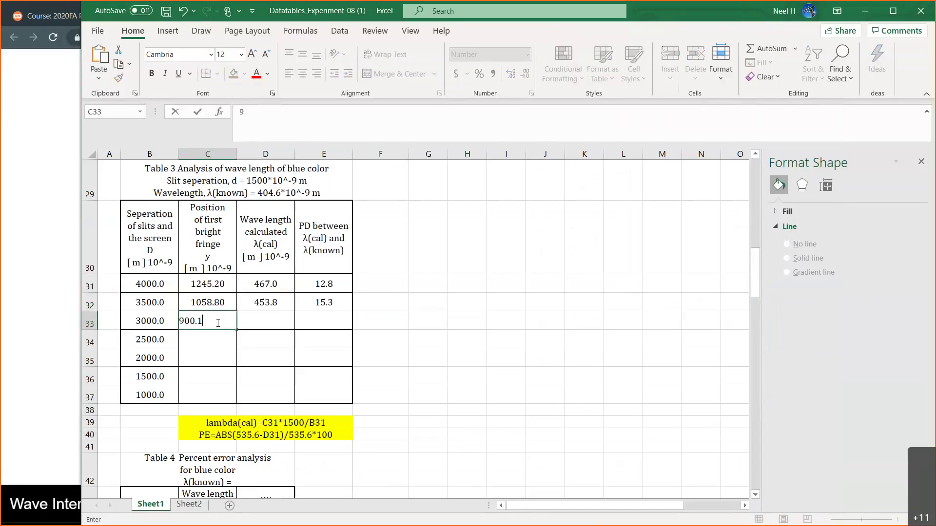
key(Return)
drag(284, 301, 353, 329)
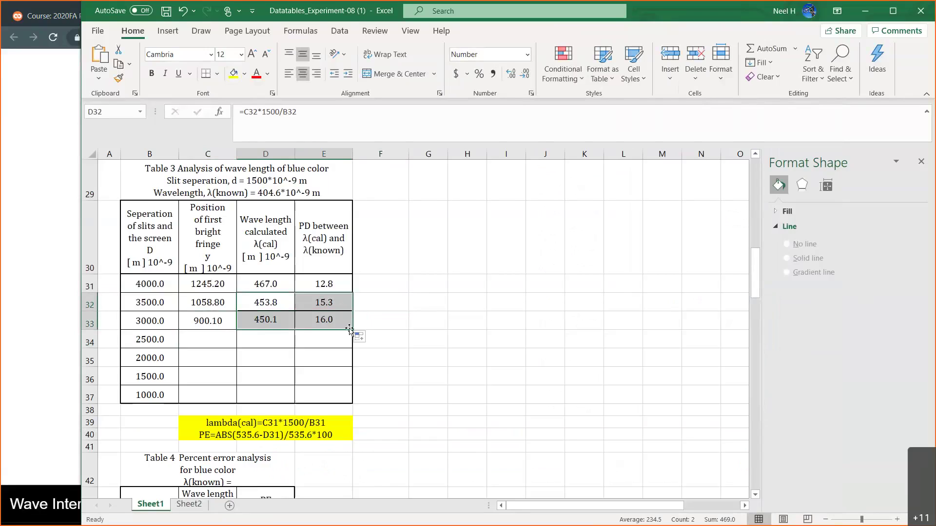
- Format all the Table 3 data cells, B31:E37, as numbers with 1 decimal place
click(393, 325)
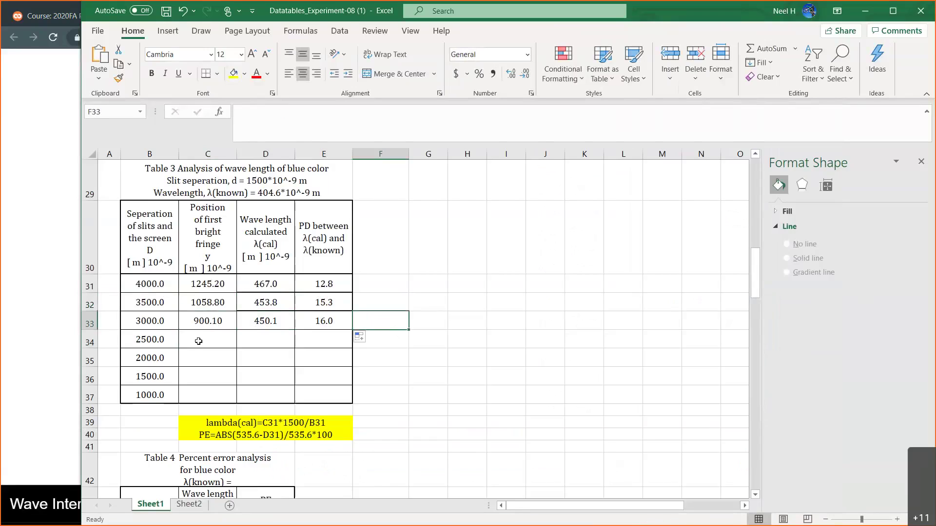
scroll(198, 341, up, 1)
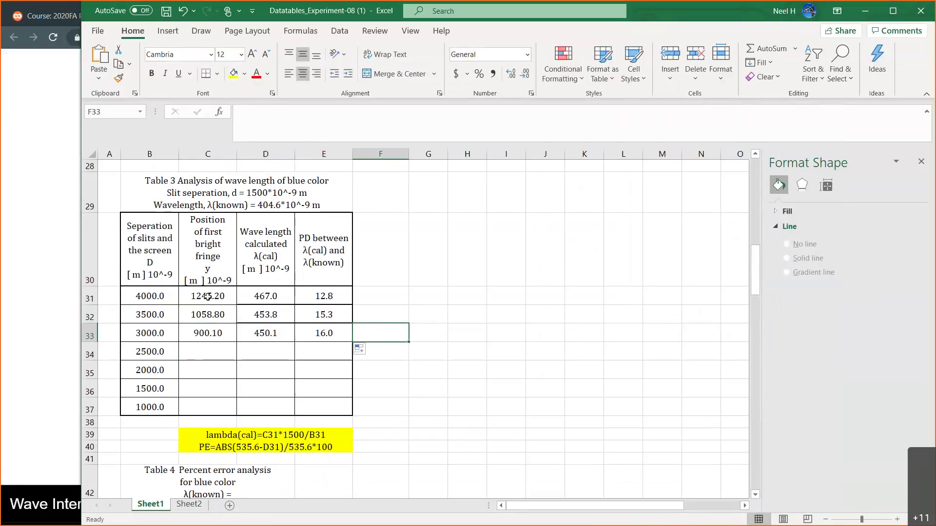
drag(201, 295, 278, 356)
drag(146, 296, 326, 404)
right_click(326, 405)
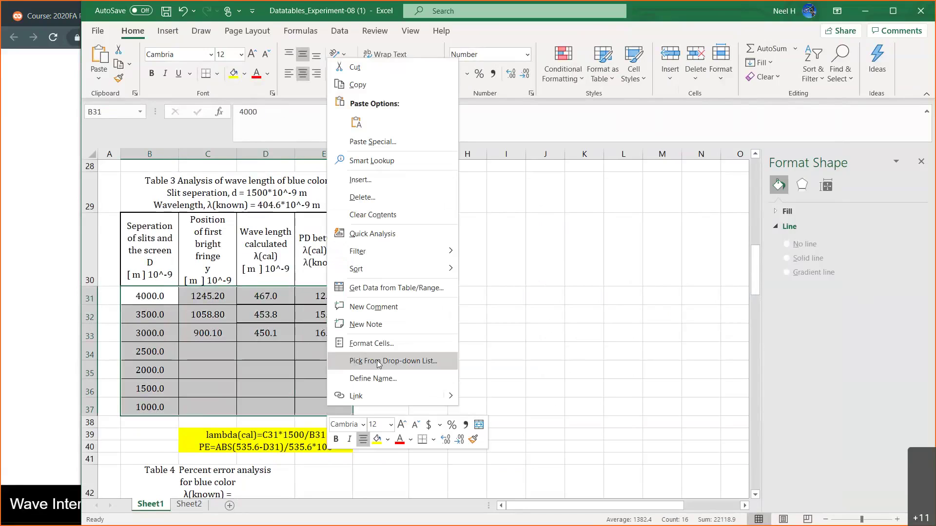
click(384, 343)
click(256, 248)
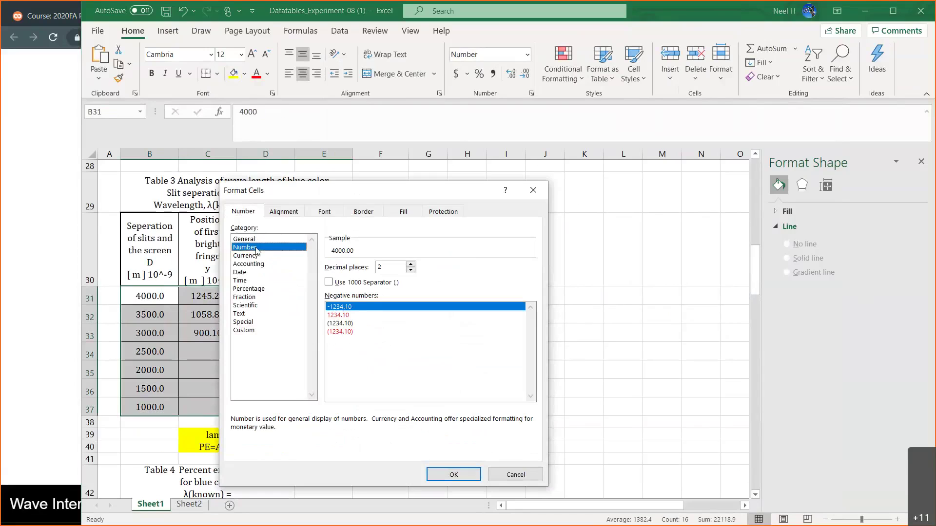
click(411, 270)
click(439, 468)
click(433, 385)
click(433, 320)
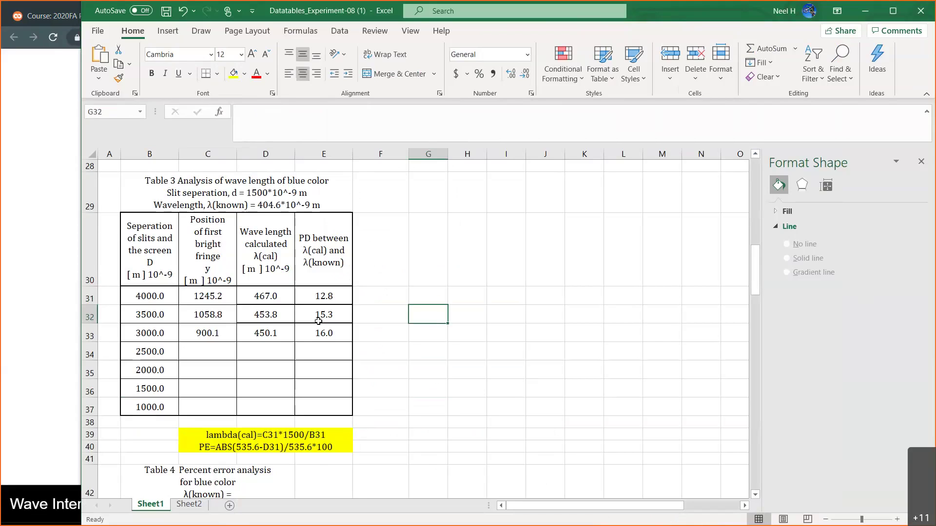
- Switch to the Wave Interference simulation, move the slits to about 2500 nm and remeasure from the central axis to the first bright fringe
click(57, 259)
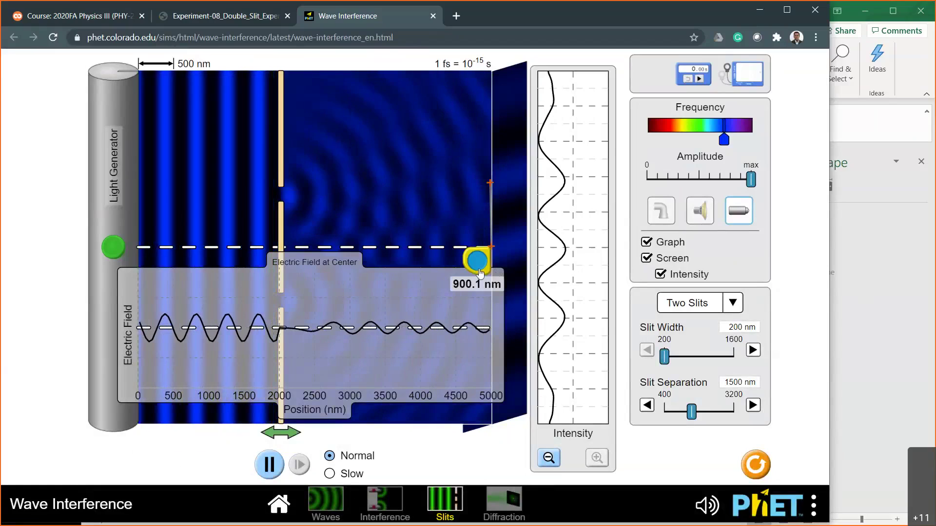
drag(281, 432, 320, 436)
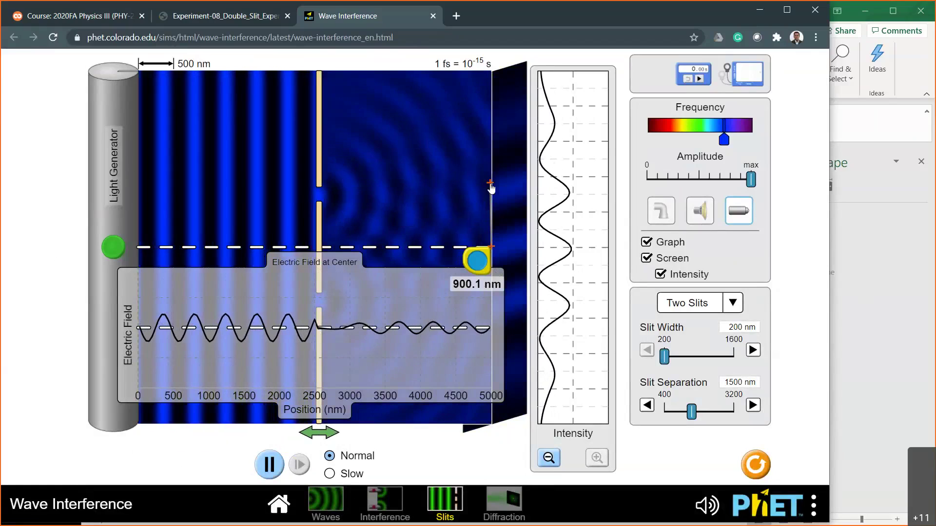
drag(490, 188, 491, 201)
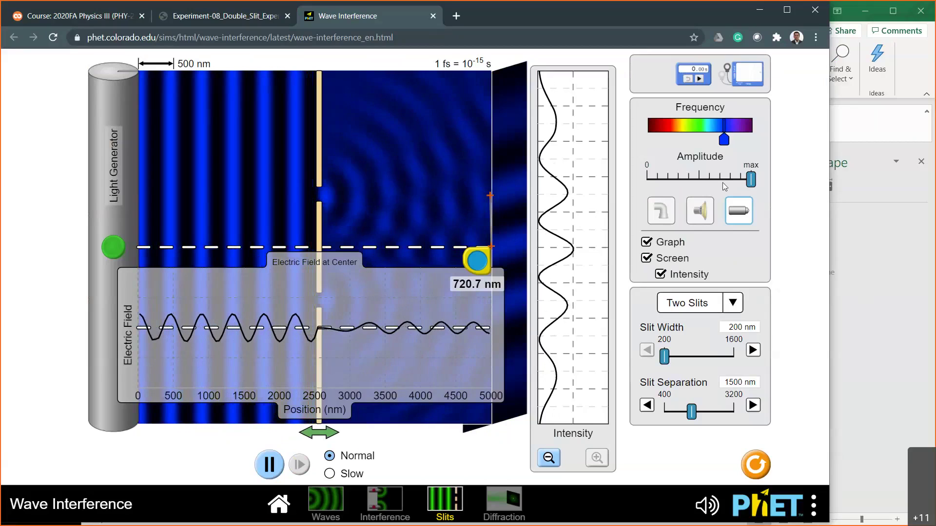
- Switch back to the Excel workbook, enter 720.7 as the fringe position for 2500.0 and extend the wavelength and PD formulas to that row
click(874, 241)
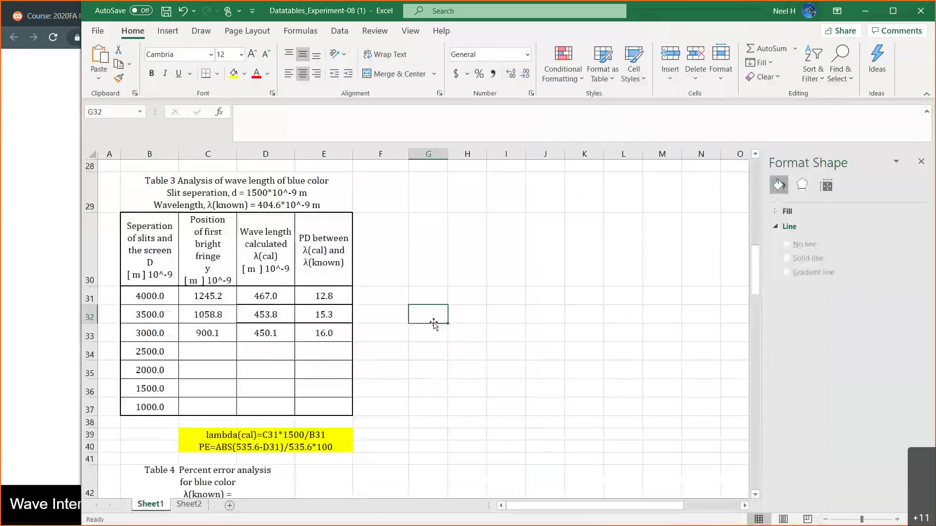
click(224, 356)
text(720.)
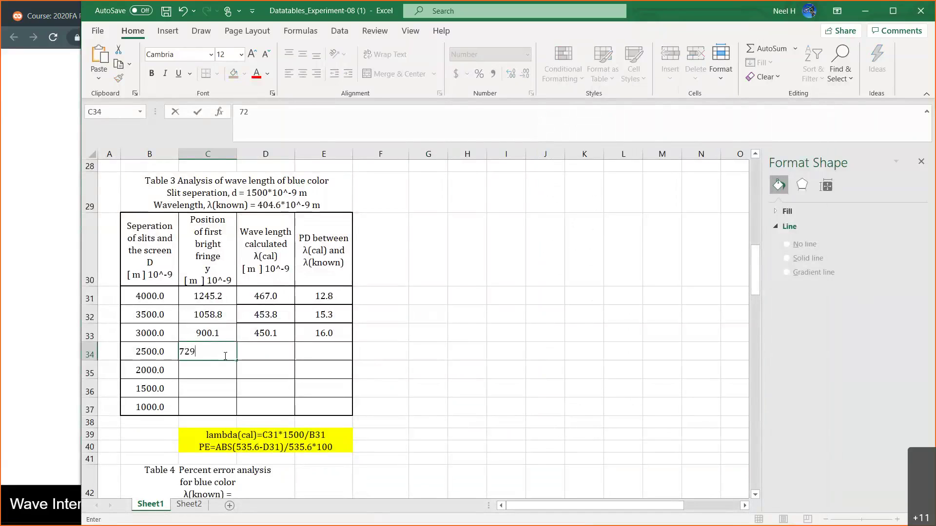
text(7)
key(Return)
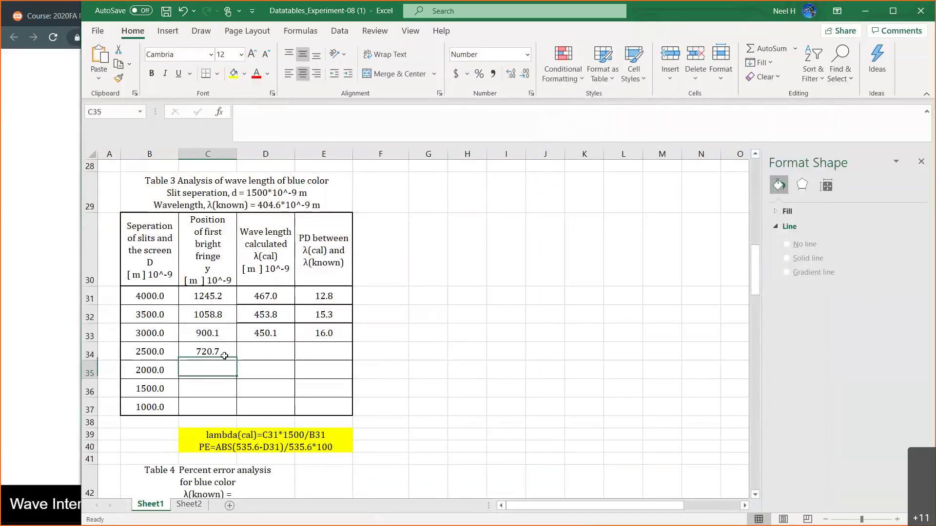
click(264, 334)
drag(264, 334, 353, 360)
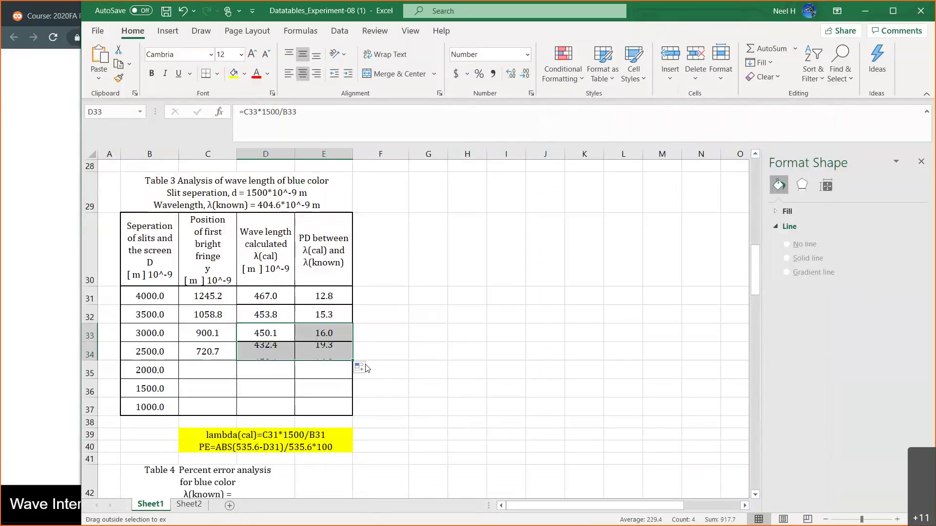
click(392, 351)
- Switch to the Wave Interference simulation and remeasure the first bright fringe position with the tape measure against the intensity graph
click(53, 289)
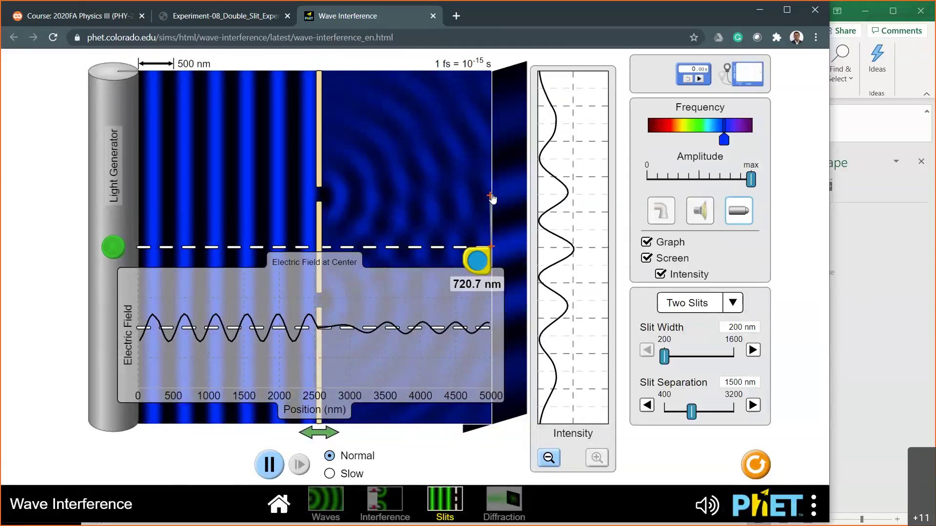
drag(483, 262, 529, 263)
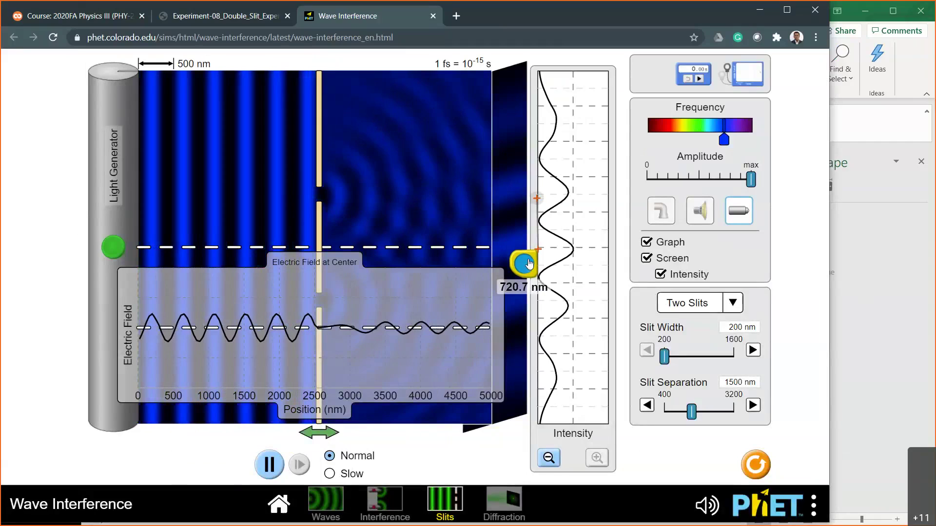
drag(529, 263, 529, 262)
drag(536, 198, 538, 195)
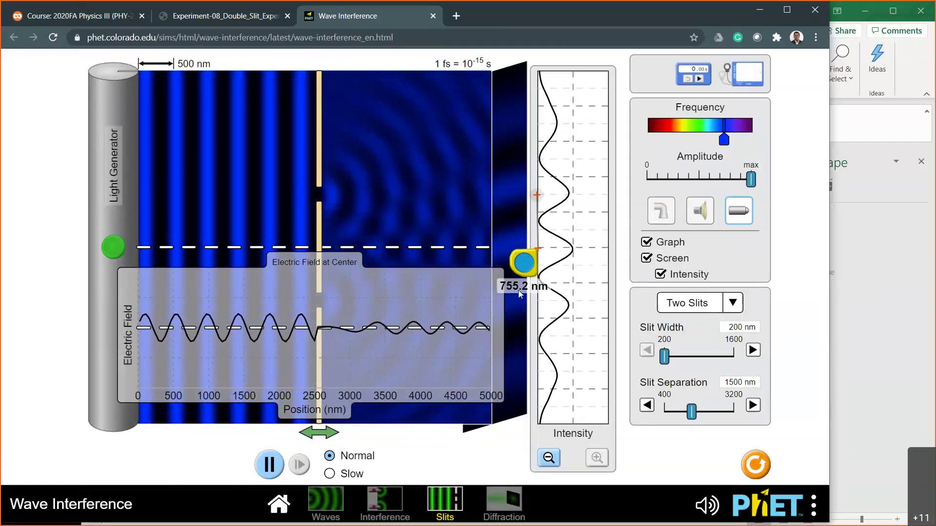
- Switch back to the Excel workbook, try 750 and 755 as the fringe position for 2500.0, and undo both entries
click(855, 295)
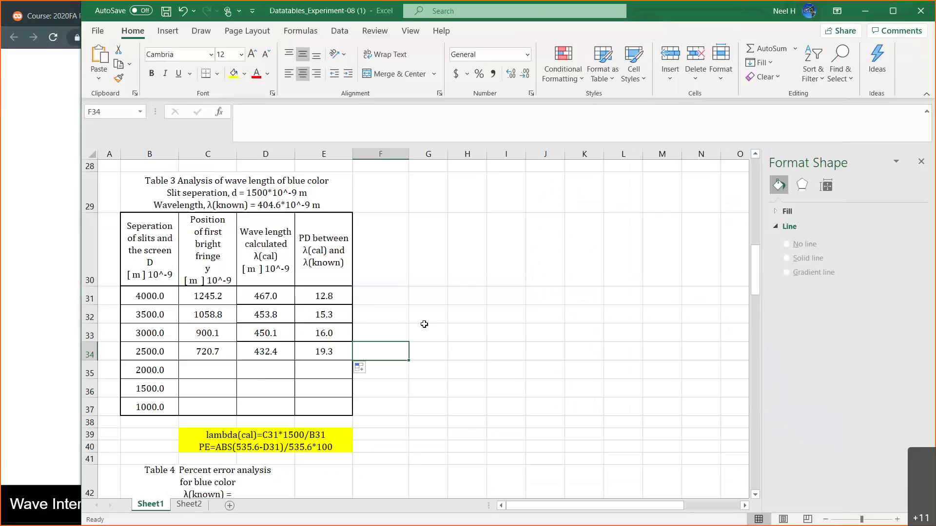
click(212, 349)
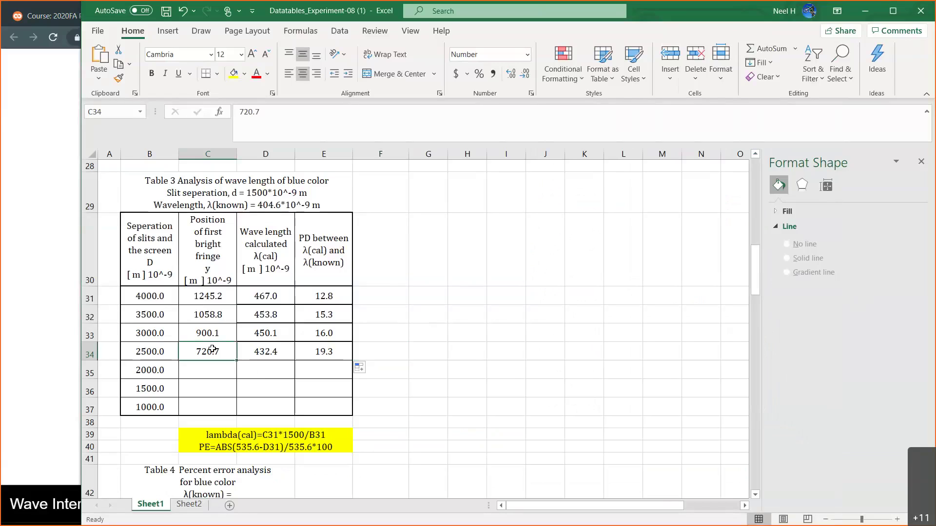
text(750)
key(Return)
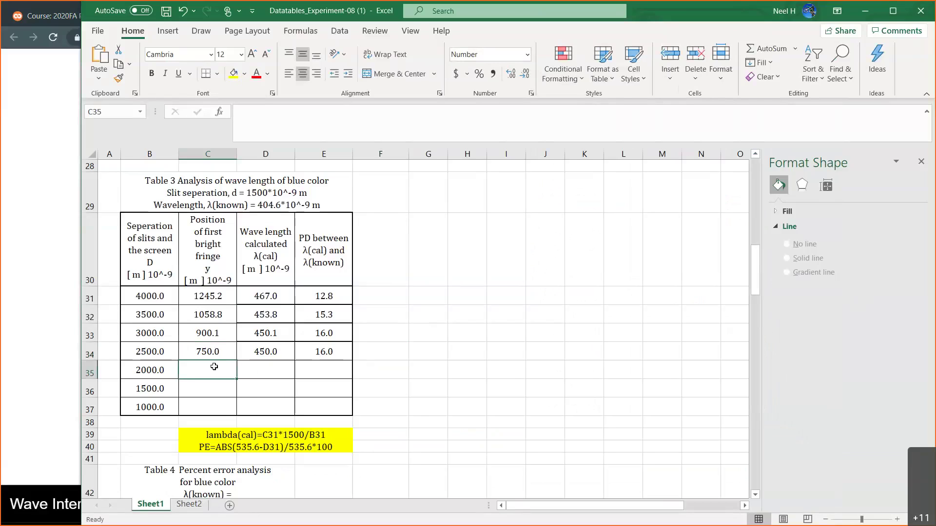
key(alt+Tab)
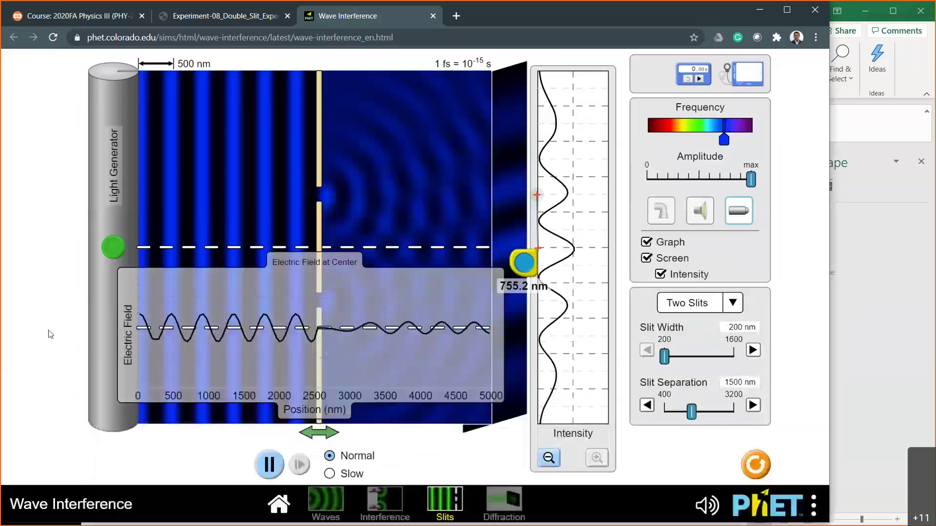
click(874, 311)
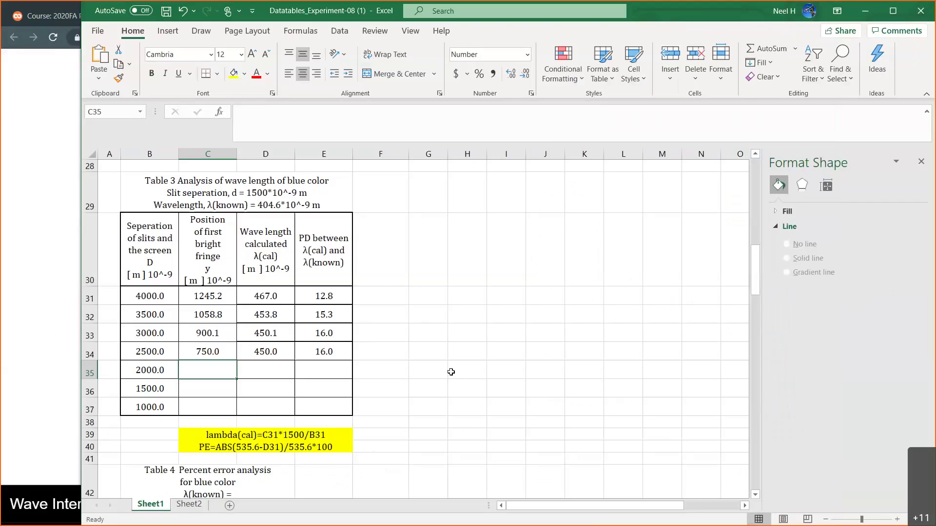
click(217, 352)
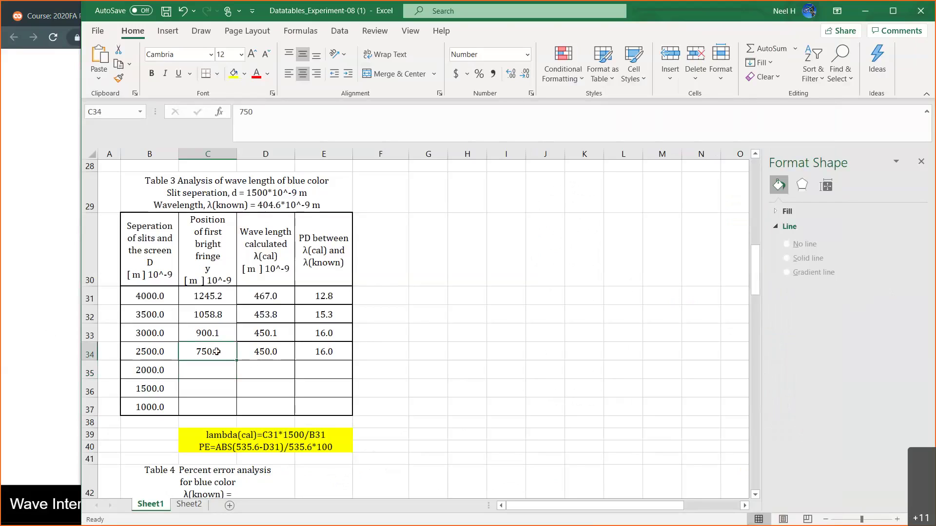
text(755)
key(Return)
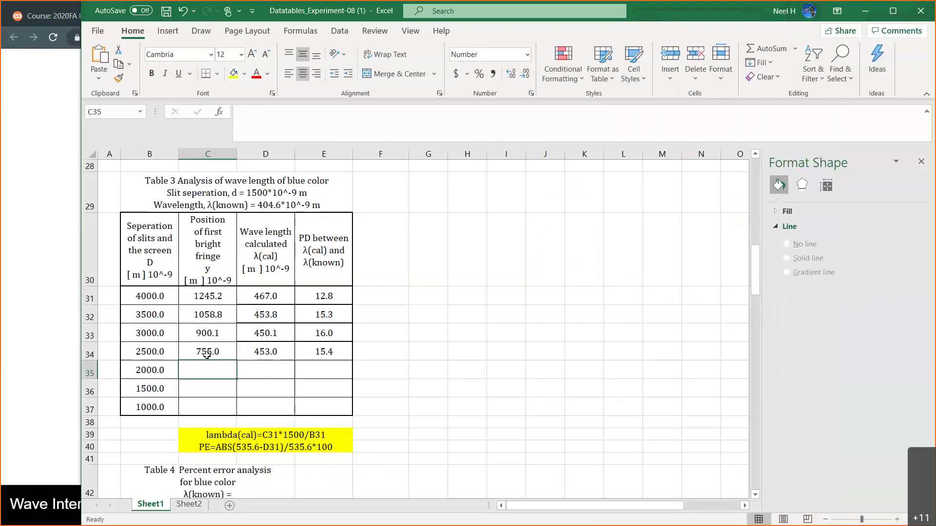
click(182, 11)
click(182, 10)
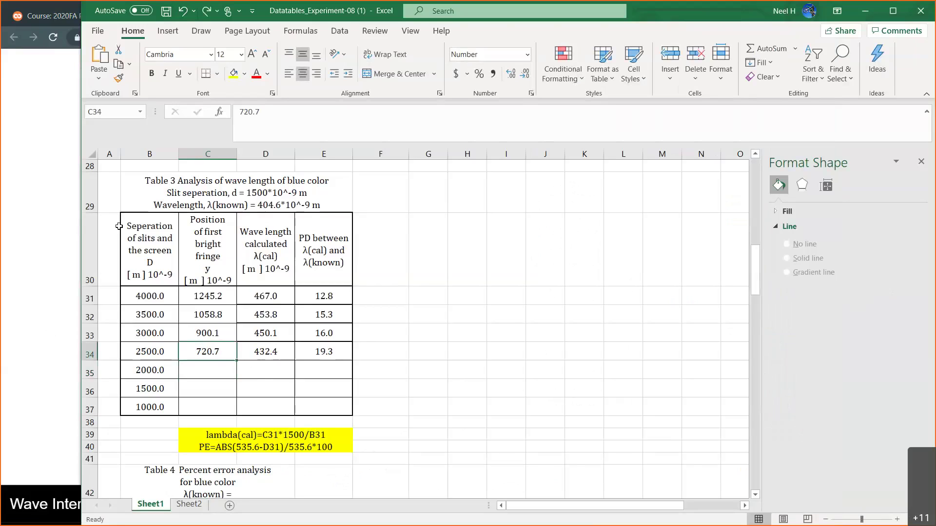
click(53, 242)
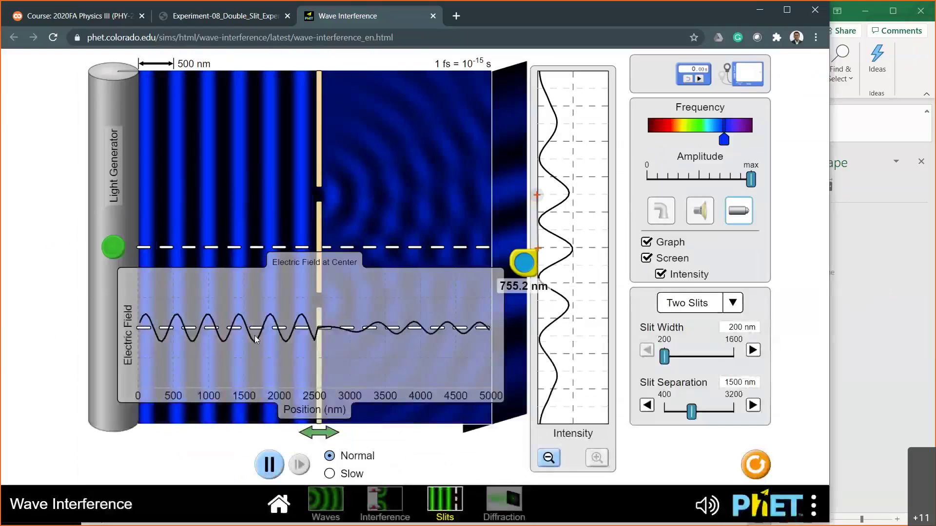
click(859, 325)
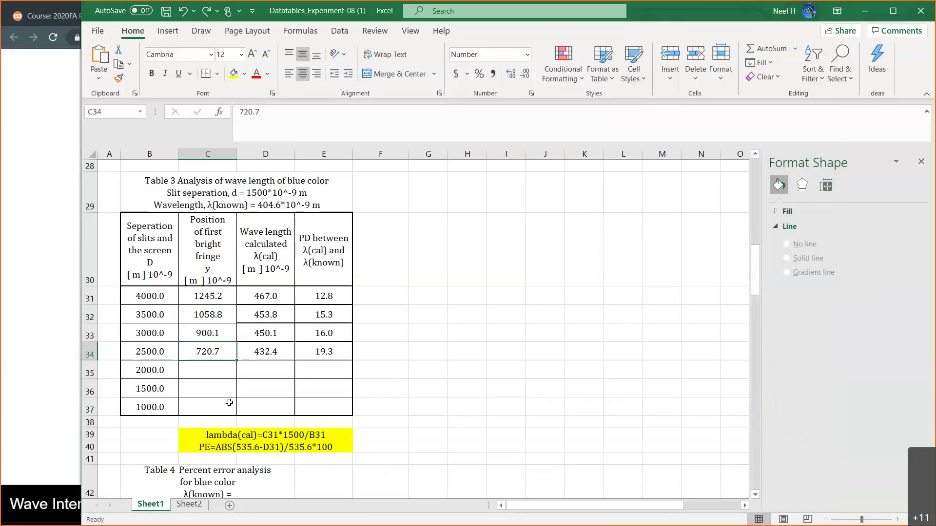
- Select the fringe position cell for 2000.0, switch to the simulation, move the slits to about 3000 nm and remeasure the first bright fringe
click(215, 368)
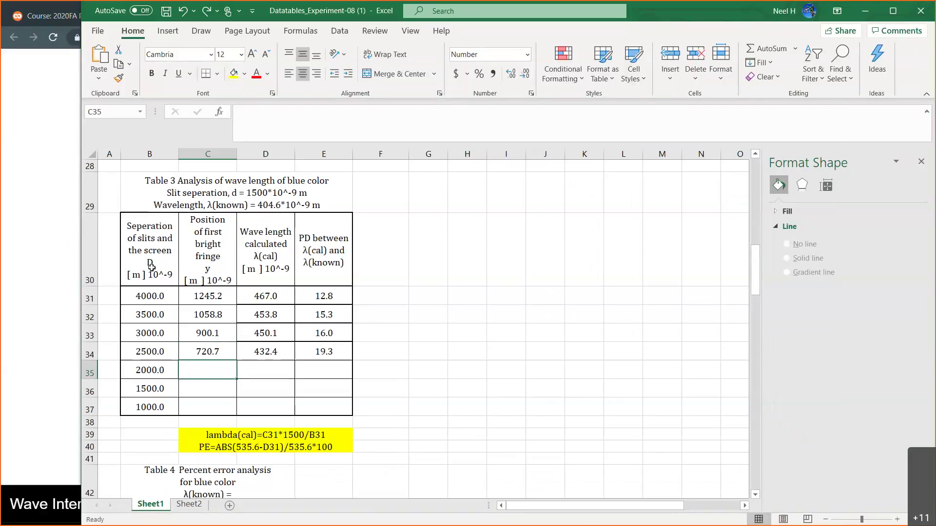
click(54, 249)
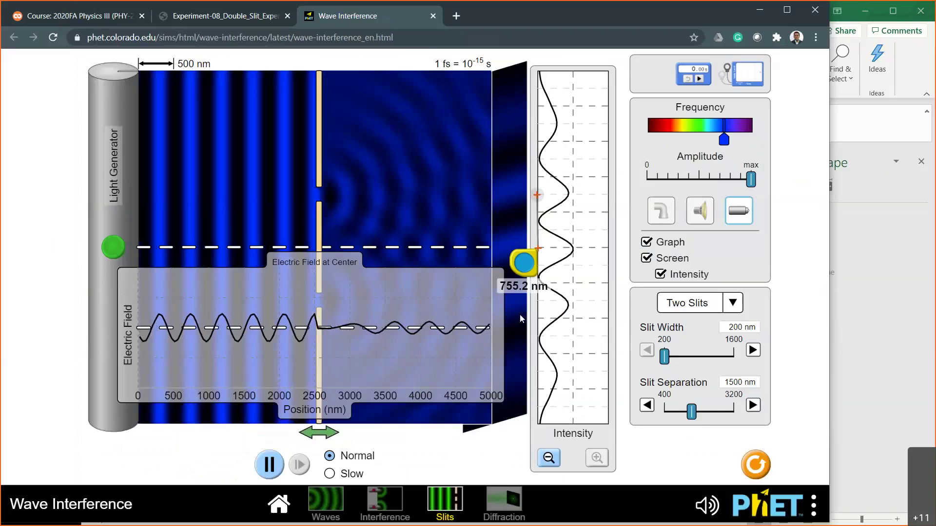
drag(333, 431, 359, 436)
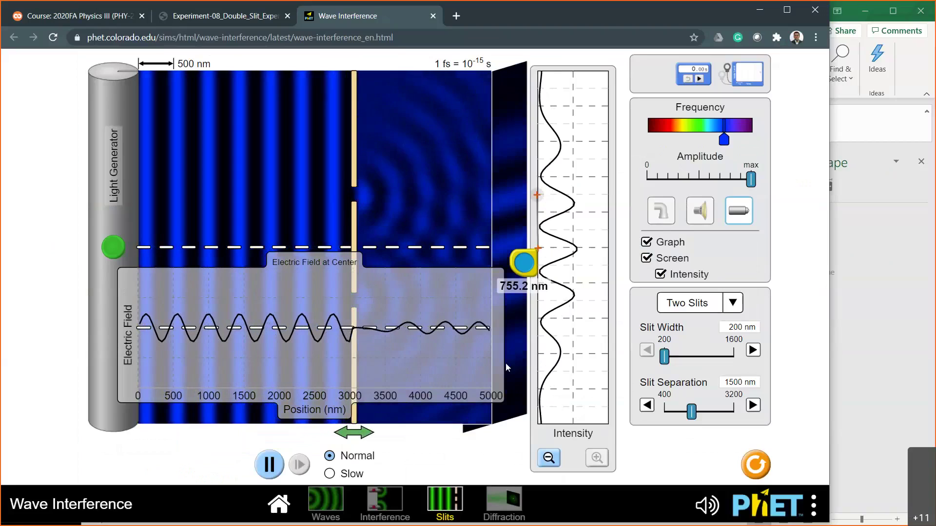
drag(538, 200, 538, 210)
drag(521, 269, 473, 268)
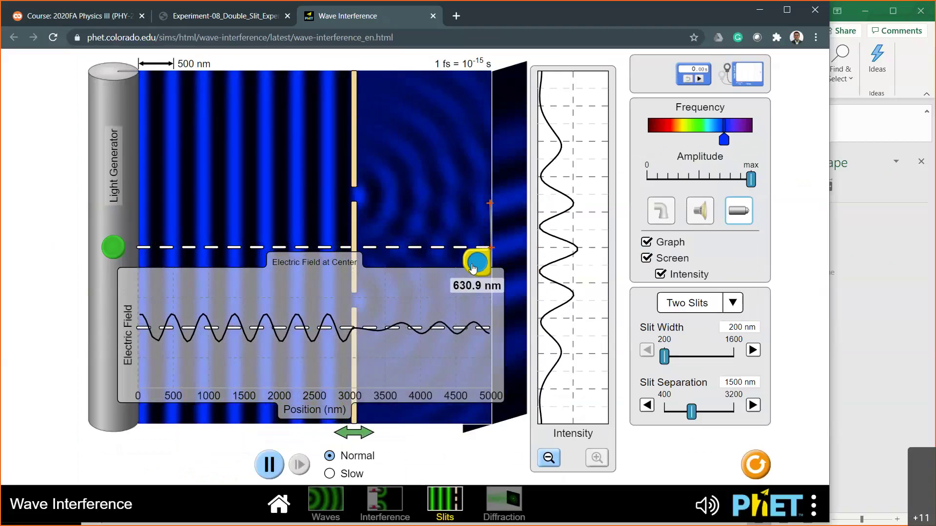
drag(491, 208, 493, 209)
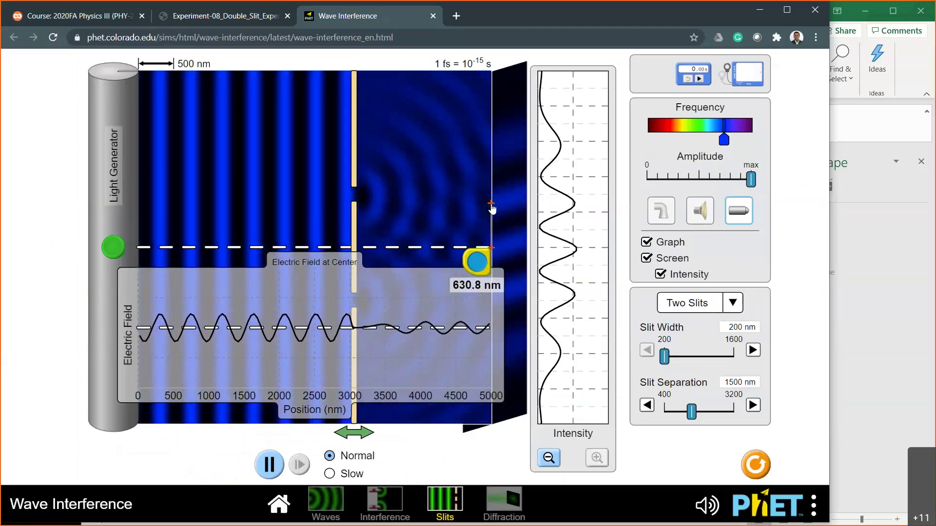
- Switch back to the Excel workbook, enter 630.8 as the fringe position for 2000.0 and select that row's PD cell
click(832, 338)
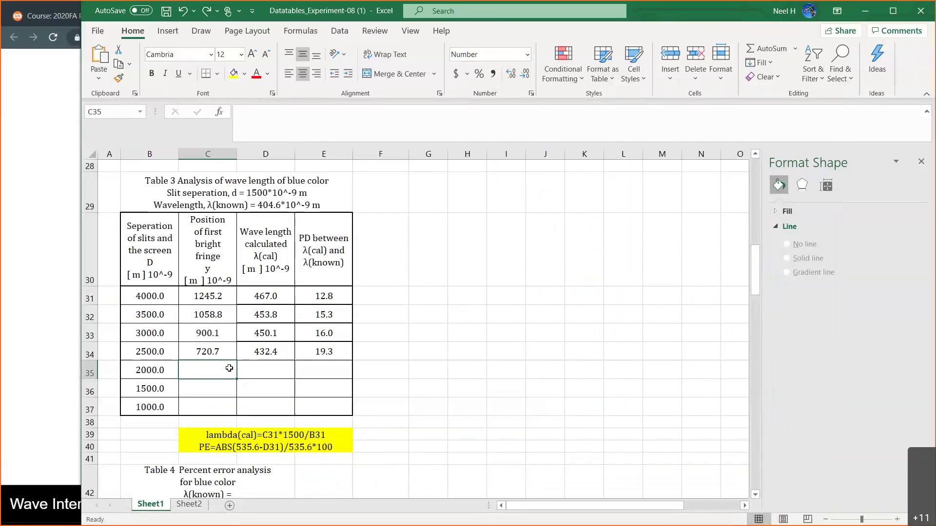
text(630.8)
key(Return)
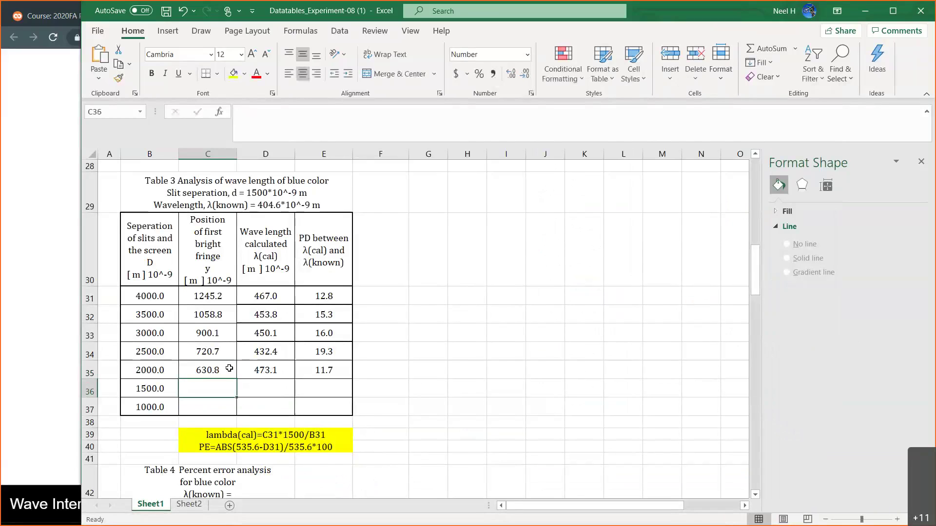
click(331, 370)
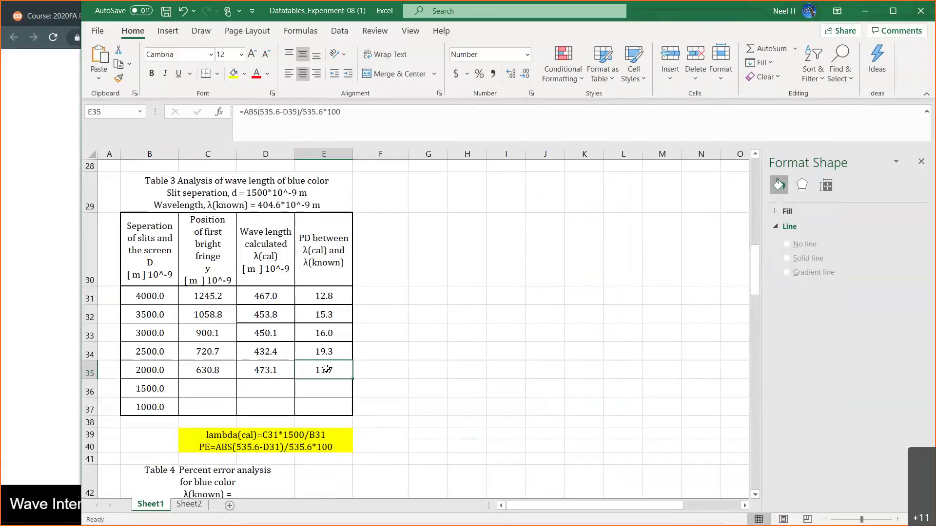
- Switch to the Wave Interference simulation and move the tape measure onto the intensity graph to compare it with the central and first peaks
click(62, 303)
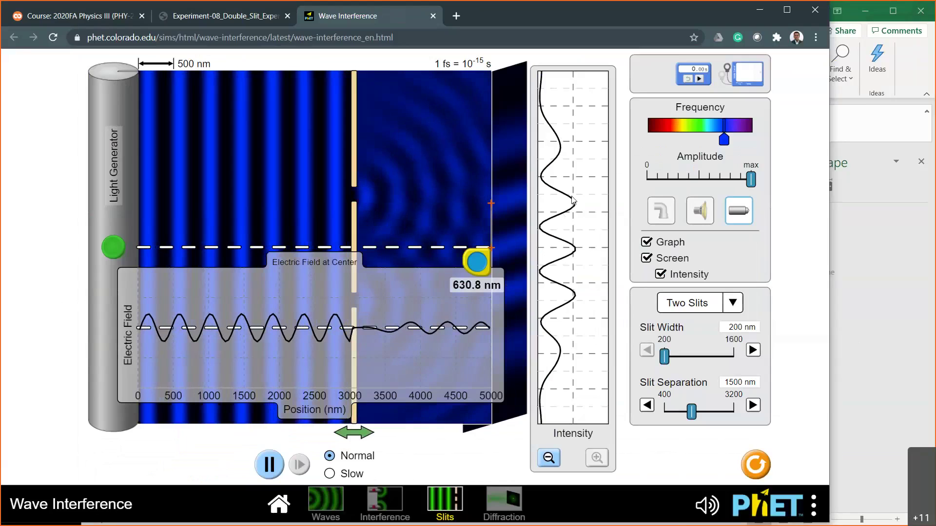
drag(477, 262, 562, 261)
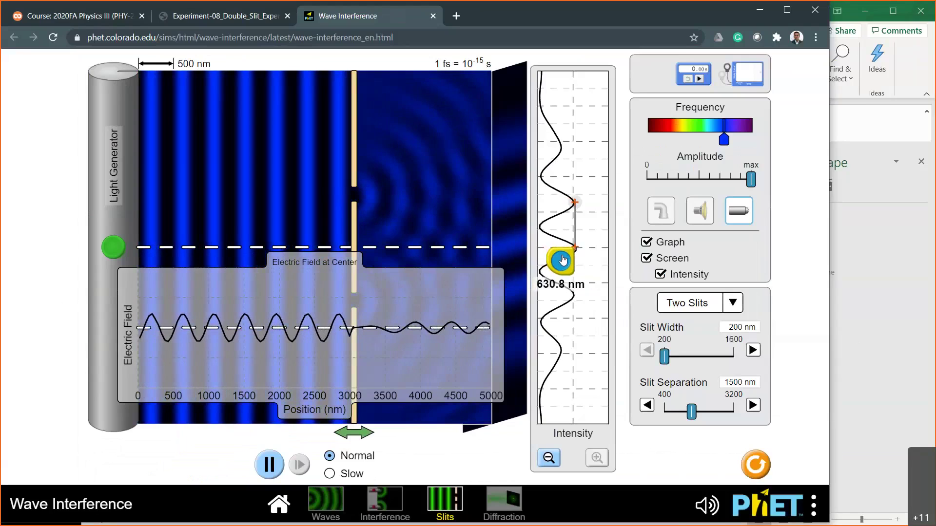
- Return the tape measure to the screen, move the slits to about 3500 nm and remeasure the first bright fringe
drag(563, 261, 479, 262)
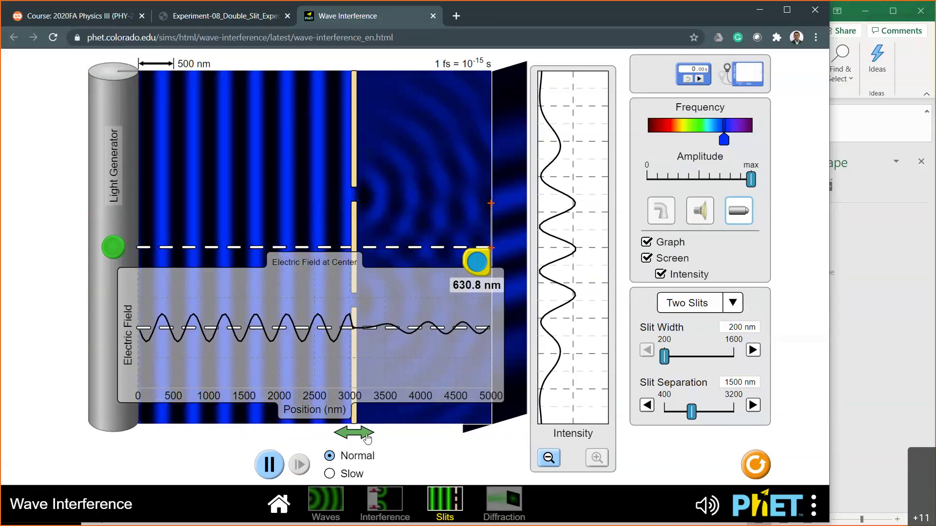
drag(372, 437, 401, 437)
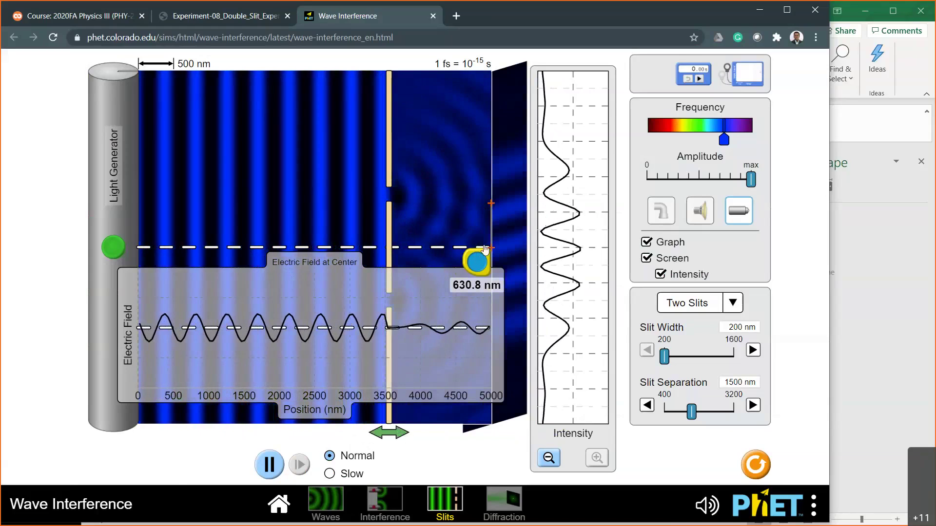
drag(491, 209, 491, 220)
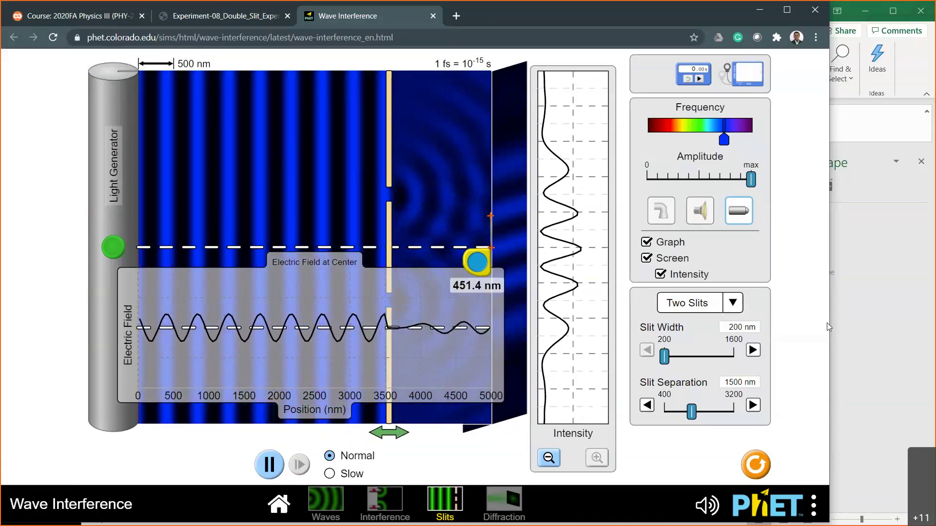
- Switch to the Excel workbook, enter 451.4 as the fringe position for 1500.0 and select that row's PD cell
click(831, 323)
click(209, 386)
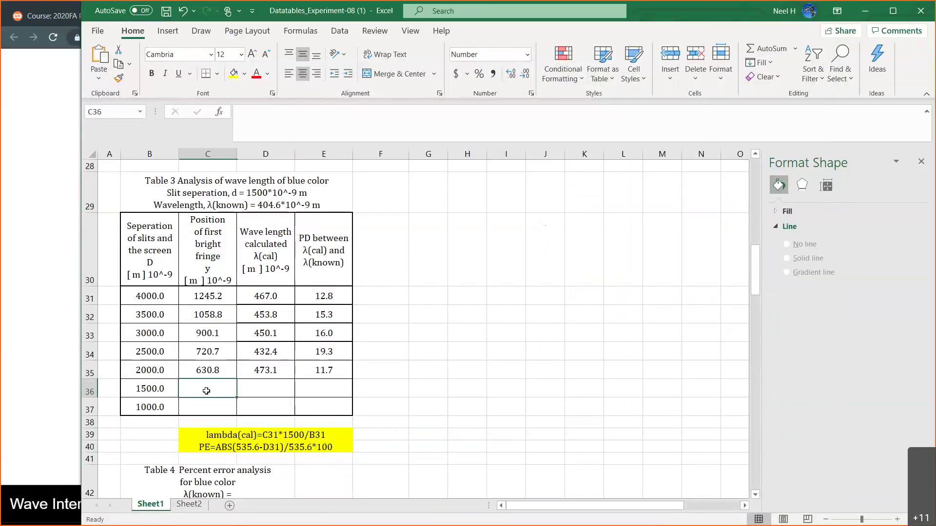
text(451.4)
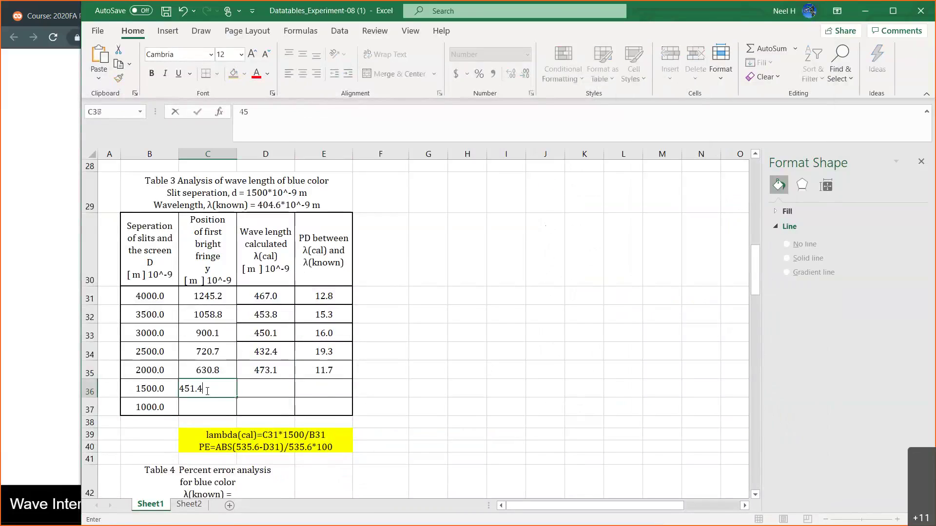
key(Return)
click(324, 388)
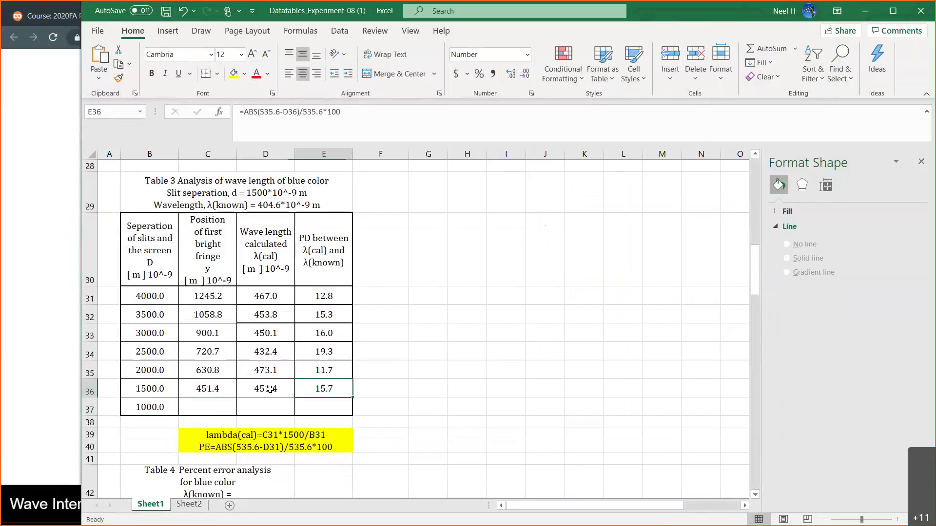
- Review the PD values in Table 3, then switch to the Wave Interference simulation and move the slits to about 4000 nm
drag(327, 299, 332, 388)
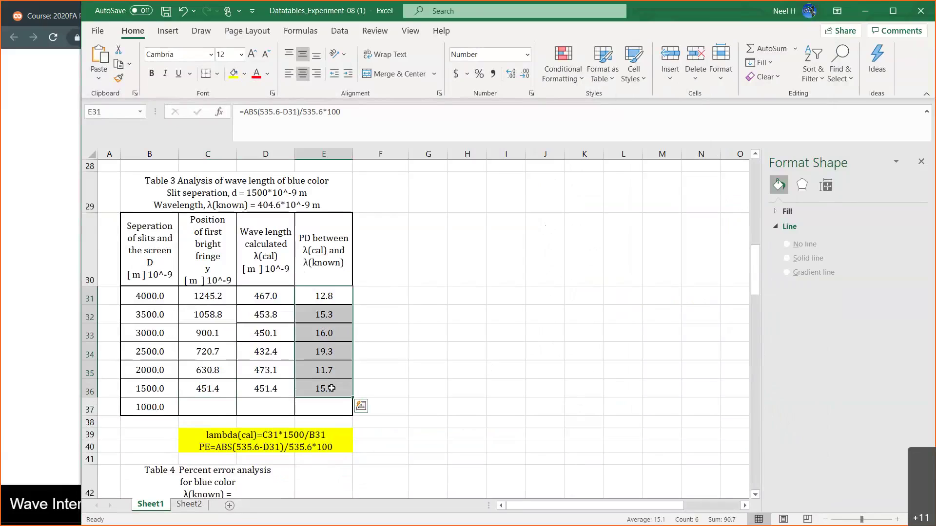
click(332, 351)
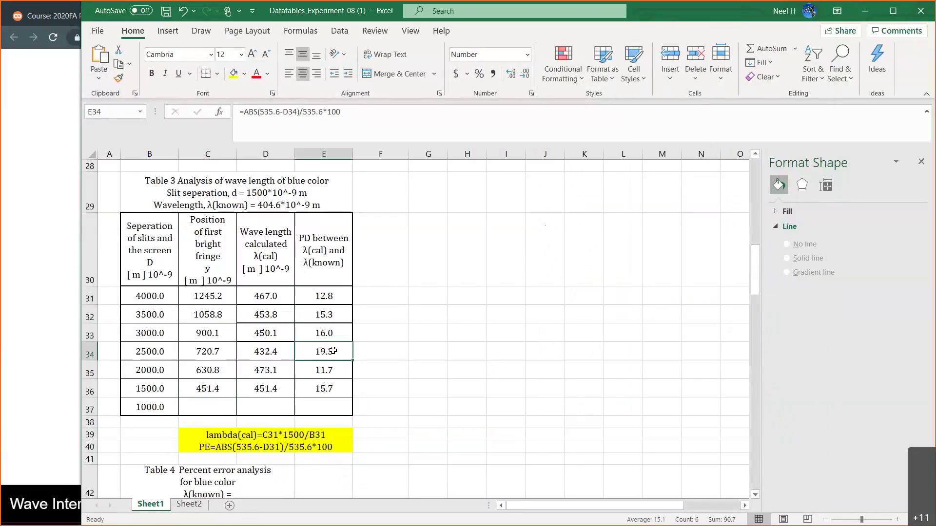
click(44, 324)
drag(412, 441, 435, 438)
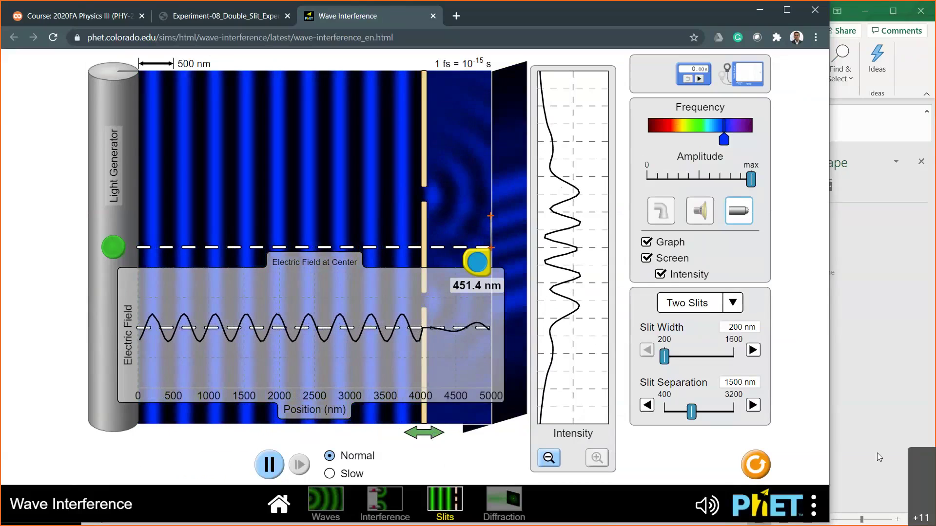
- Switch back to the Excel workbook and compare the formulas in D31 and E31 with the PD formula in E9
click(902, 414)
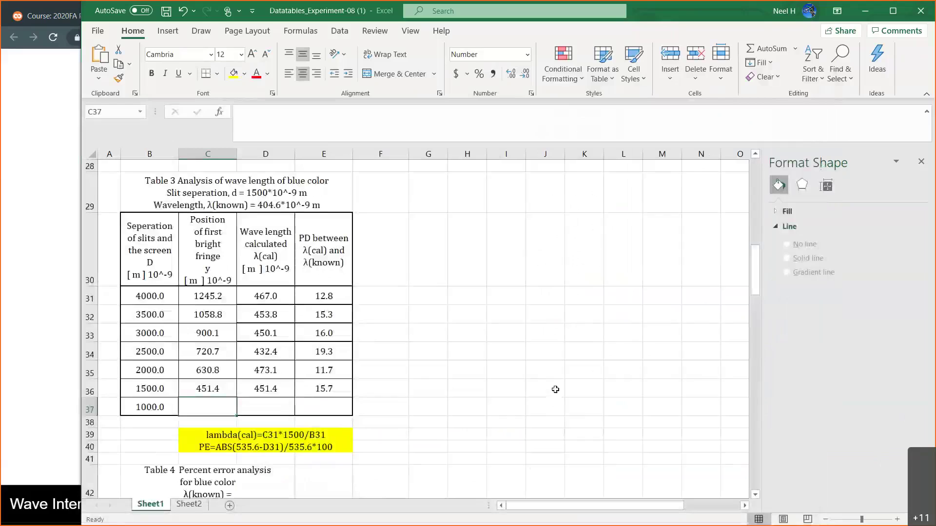
click(271, 297)
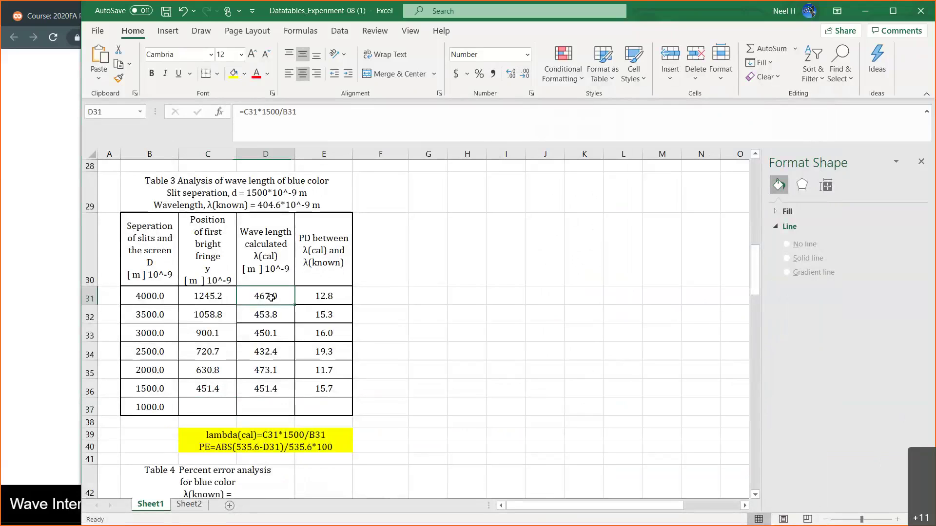
click(321, 298)
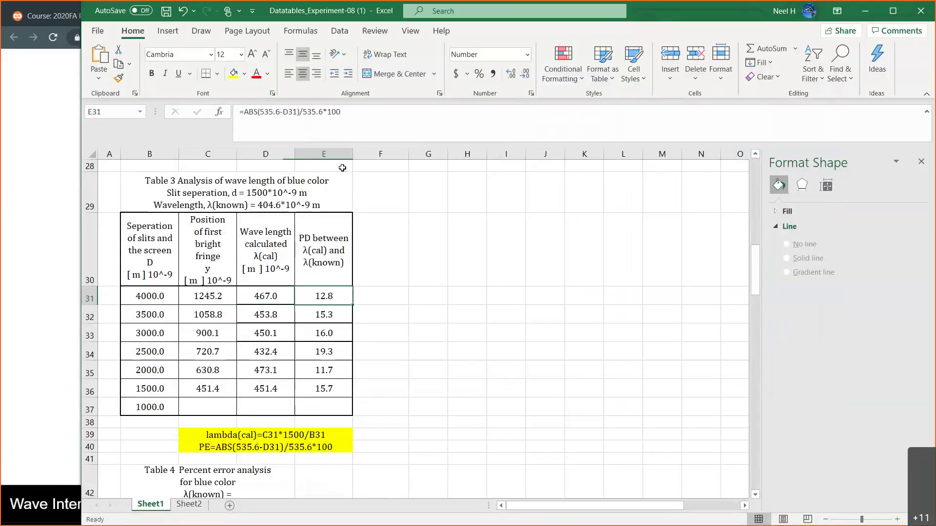
click(314, 112)
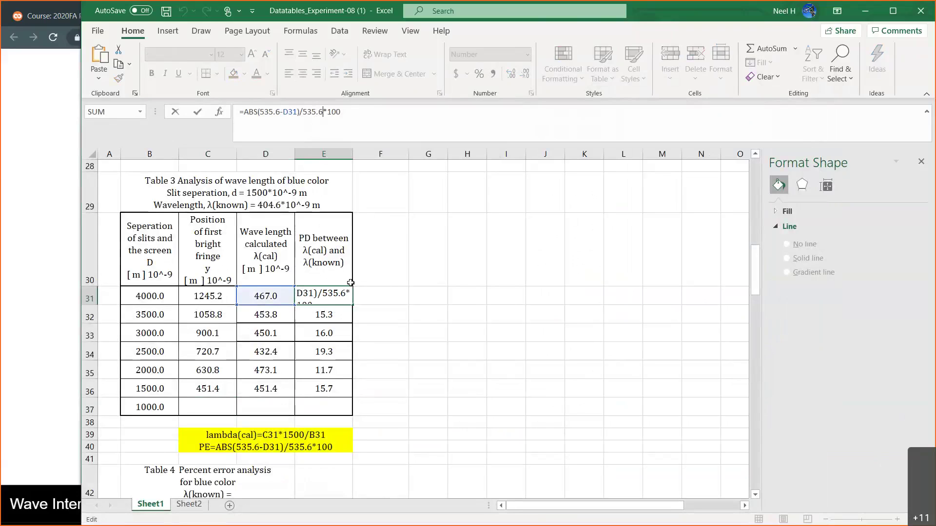
key(ctrl+Return)
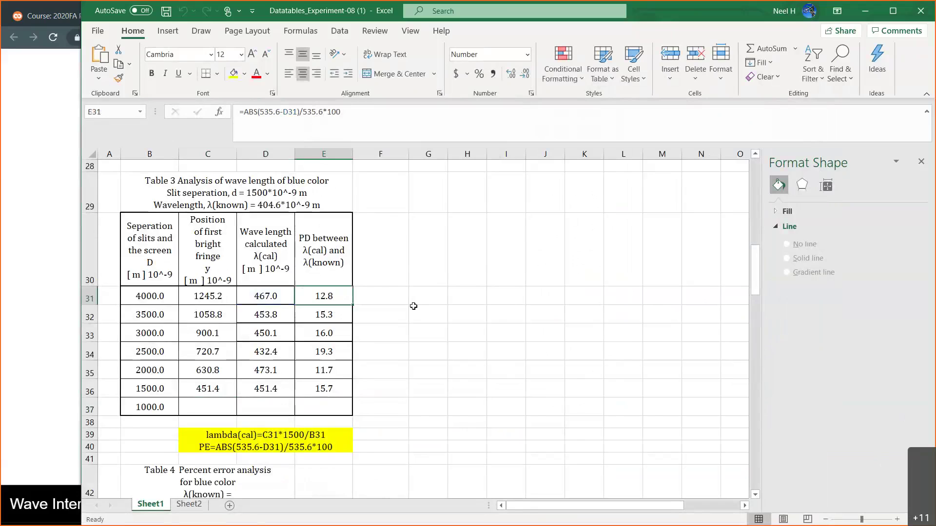
scroll(414, 306, up, 4)
scroll(414, 306, up, 5)
click(333, 361)
scroll(334, 360, down, 9)
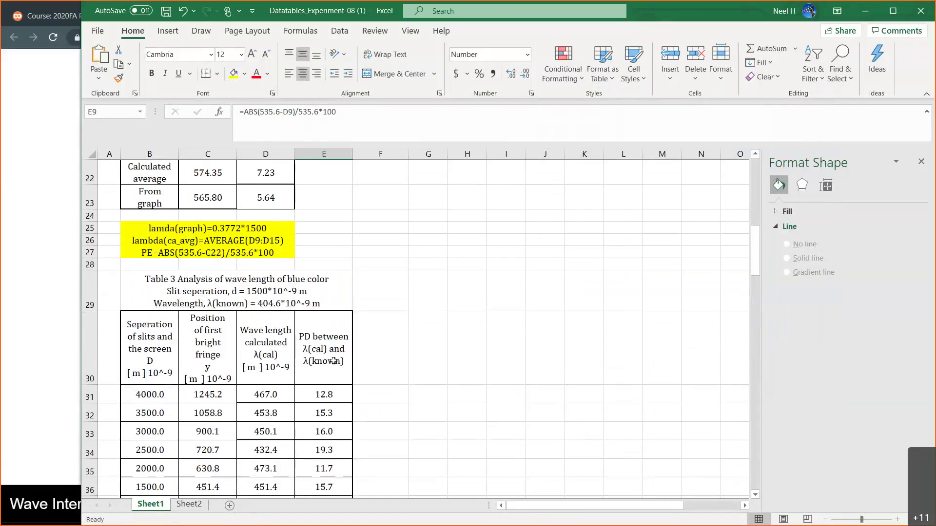
- Change the divisor of the PD formula in E31 to 404.6
click(323, 310)
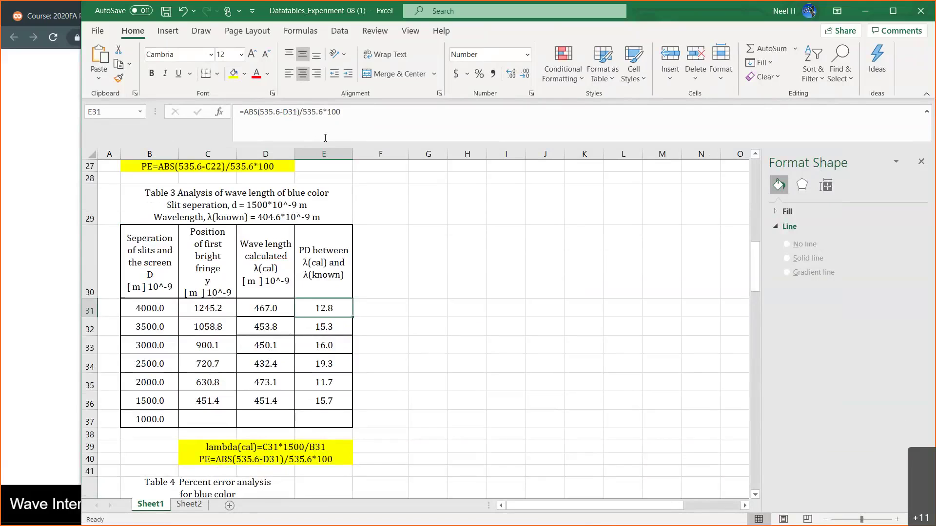
click(325, 113)
key(BackSpace)
key(BackSpace)
key(BackSpace)
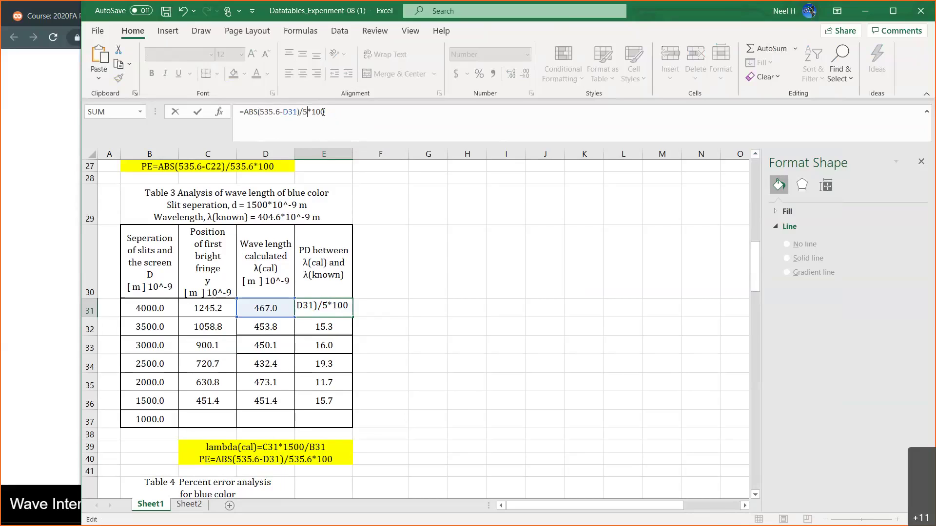
key(BackSpace)
text(404.6)
key(Return)
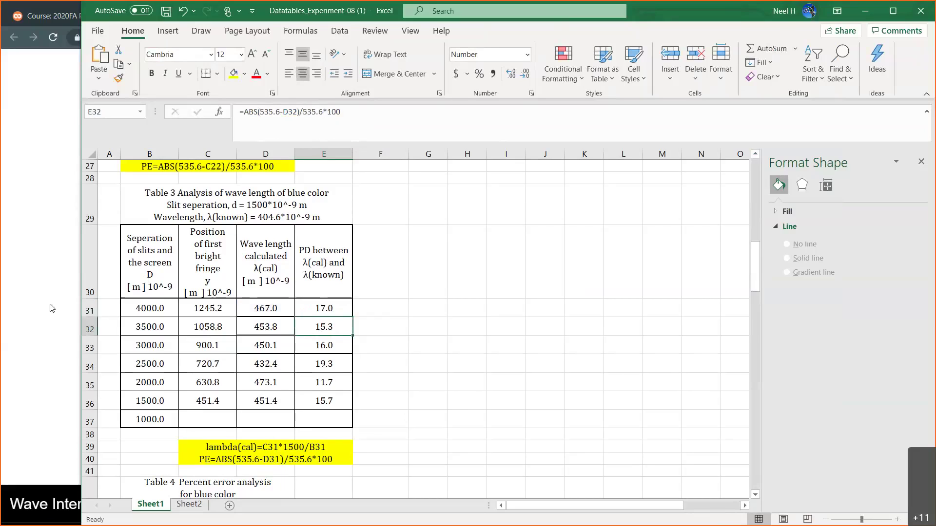
- Change the known wavelength inside the ABS function of E31 to 404.6 and recheck the formula
click(315, 306)
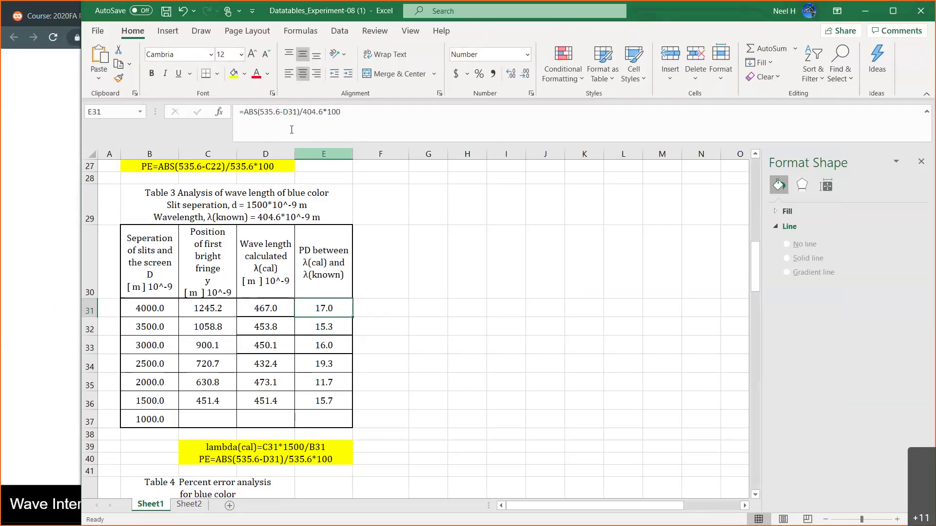
click(268, 112)
key(BackSpace)
key(BackSpace)
key(BackSpace)
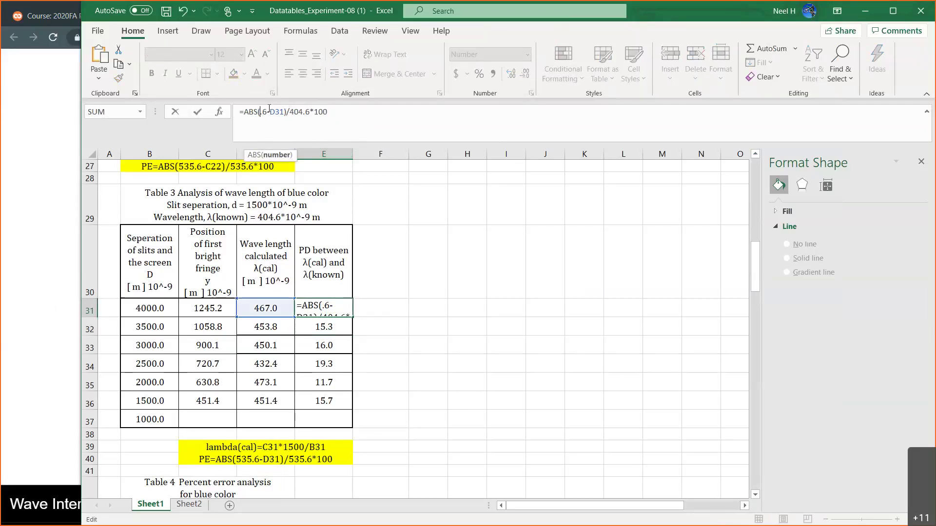
text(404)
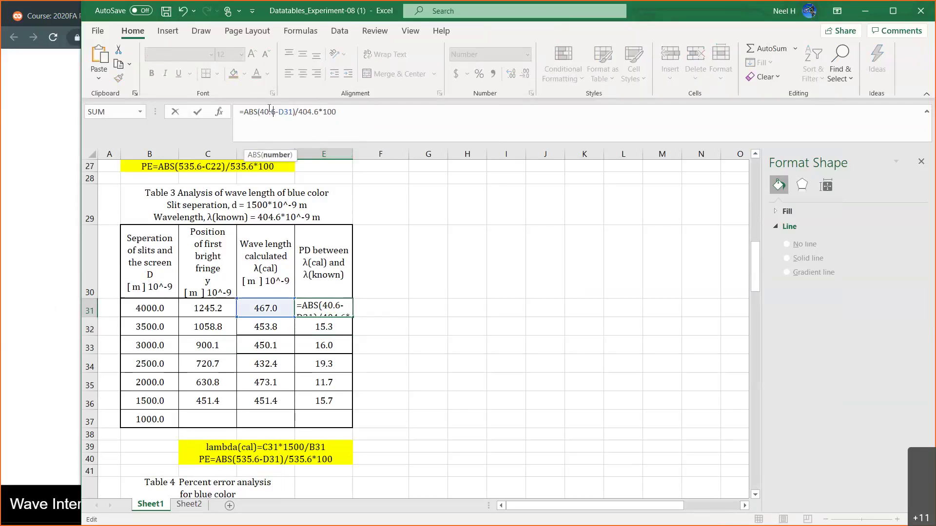
key(Return)
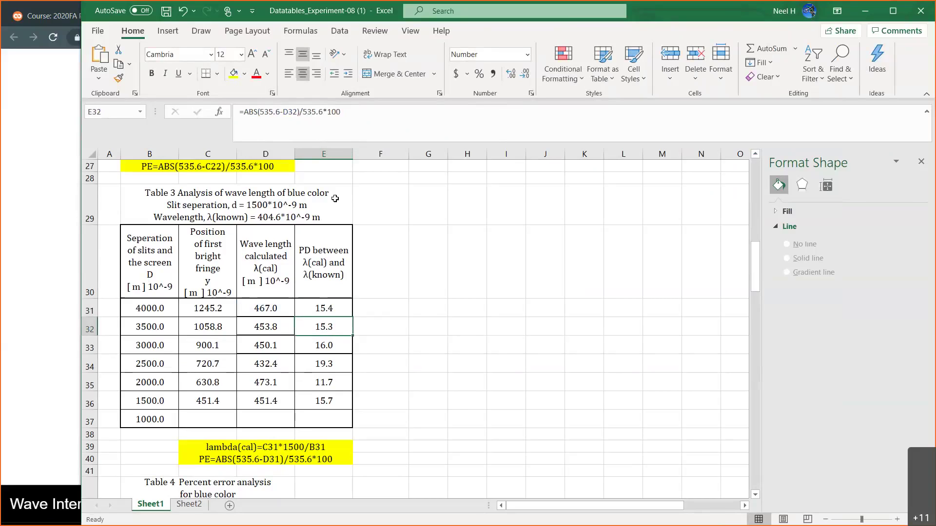
click(333, 307)
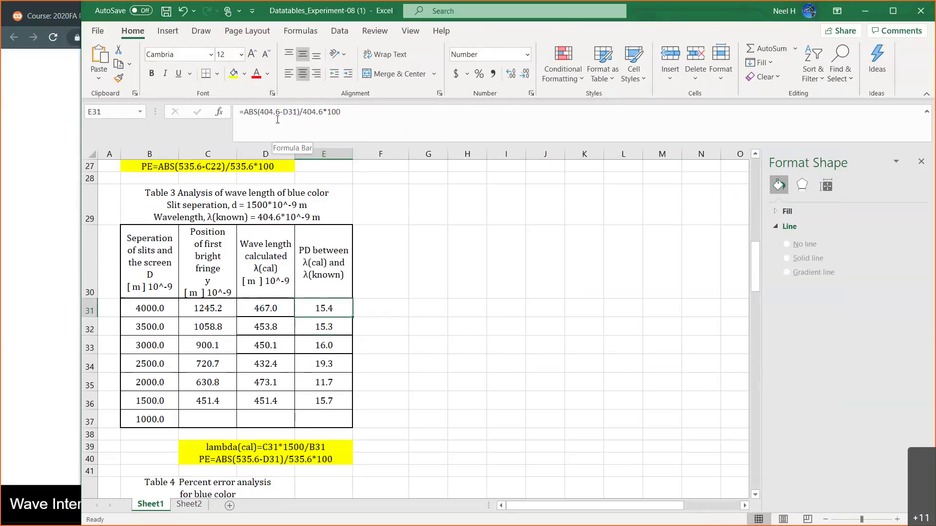
- Switch to the simulation, pause it and measure the blue wavelength crest to crest on the electric field graph with the tape measure
click(44, 247)
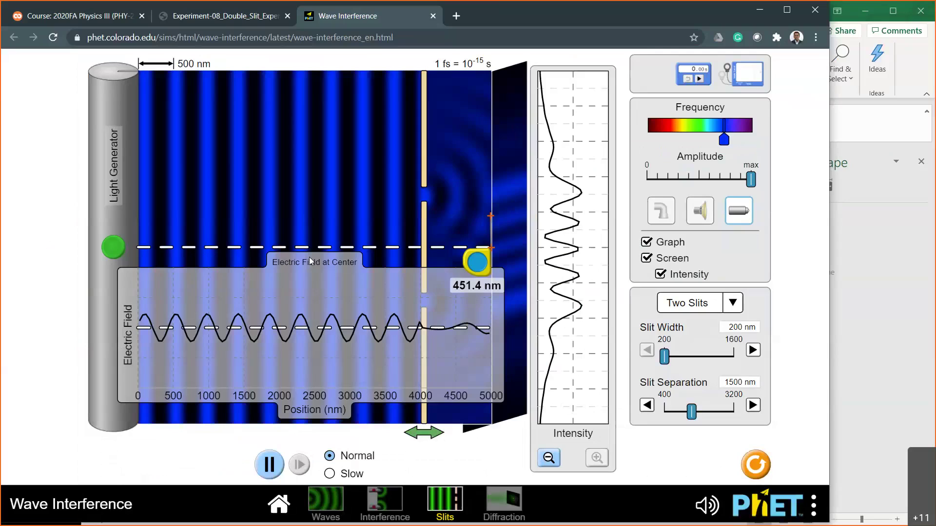
drag(476, 255, 156, 337)
key(alt+k)
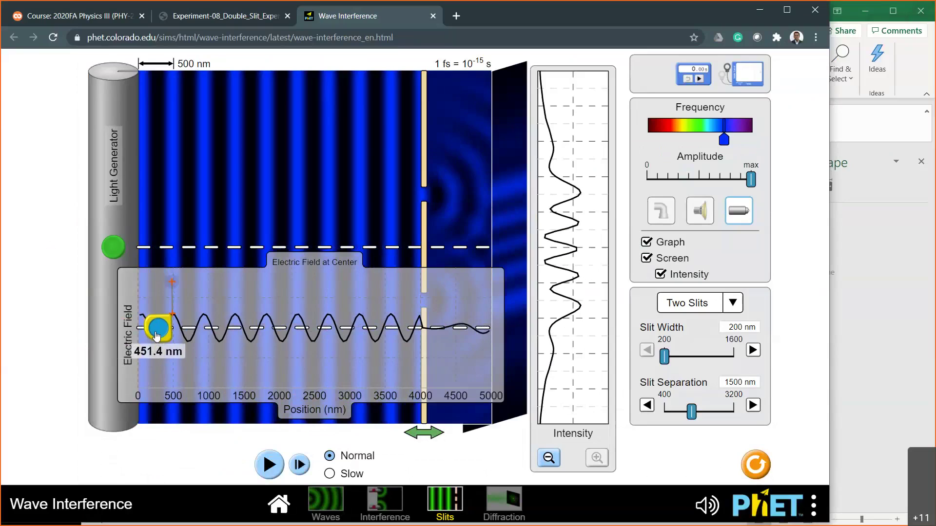
drag(173, 283, 208, 318)
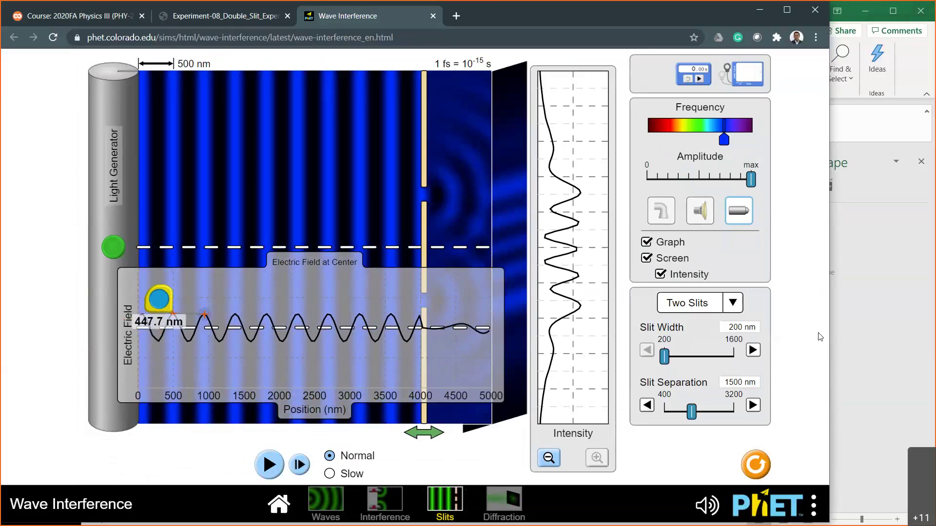
- Switch to the Excel workbook, set the known wavelength in Table 3's heading to 447.7*10^-9 m and recheck the measurement in the simulation
click(856, 347)
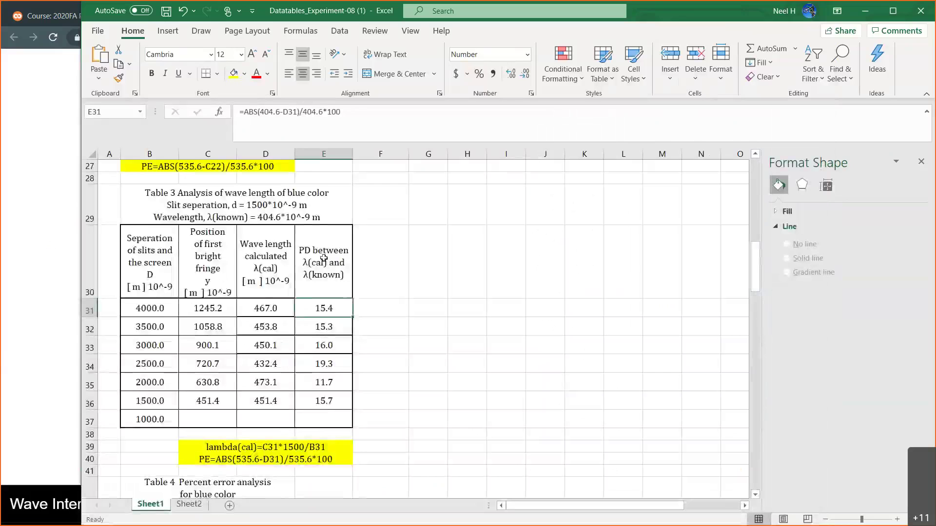
click(269, 218)
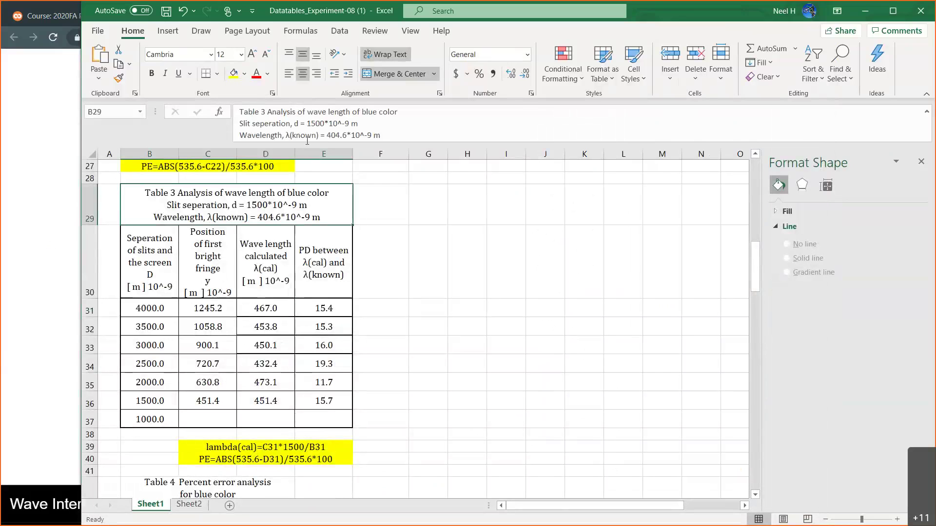
click(347, 136)
key(BackSpace)
key(BackSpace)
key(BackSpace)
key(BackSpace)
text(47.7)
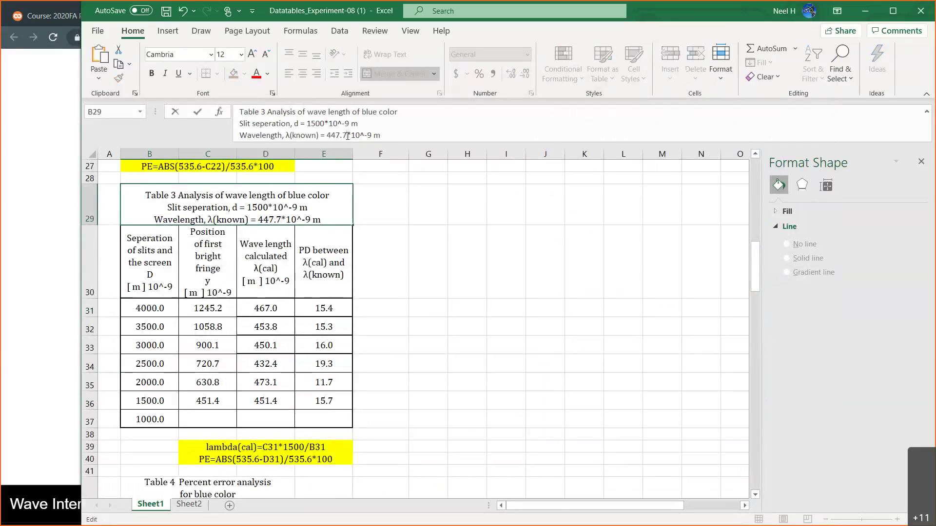
key(Return)
click(66, 258)
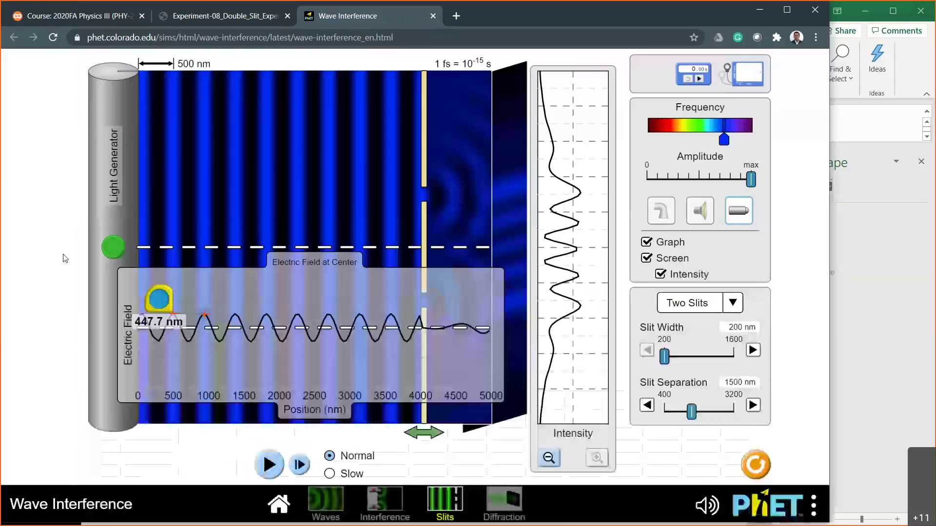
click(876, 261)
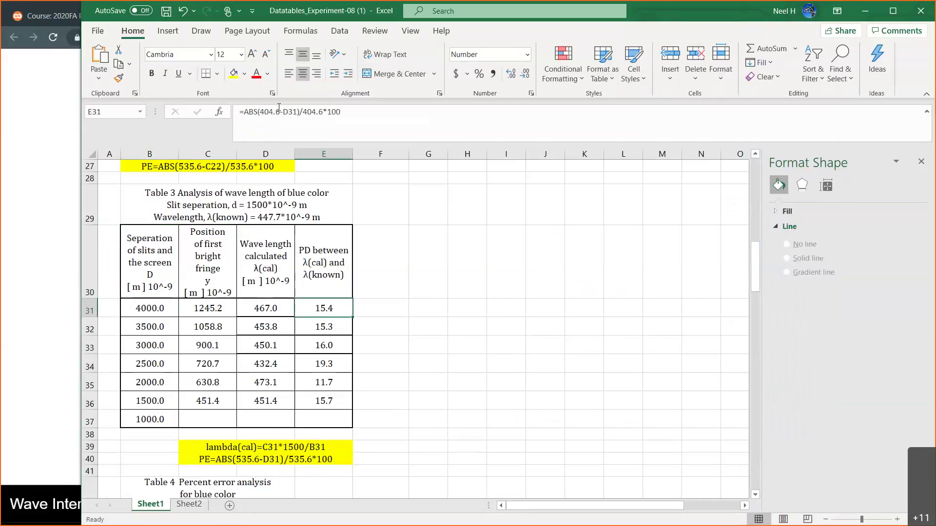
- Replace both known wavelength values in the PD formula of E31 so it reads =ABS(447.7-D31)/447.7*100
click(279, 112)
key(BackSpace)
key(BackSpace)
key(BackSpace)
key(BackSpace)
text(47.7)
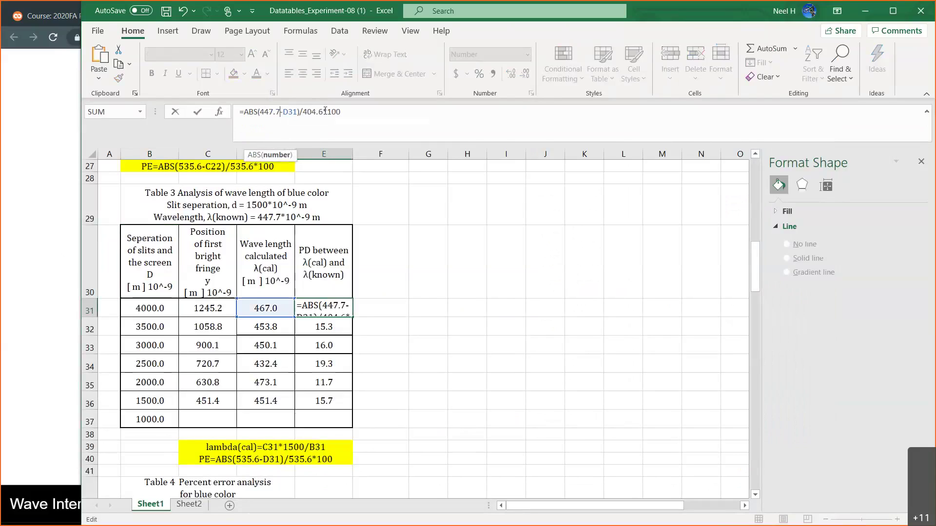
click(321, 112)
key(BackSpace)
key(BackSpace)
key(BackSpace)
key(BackSpace)
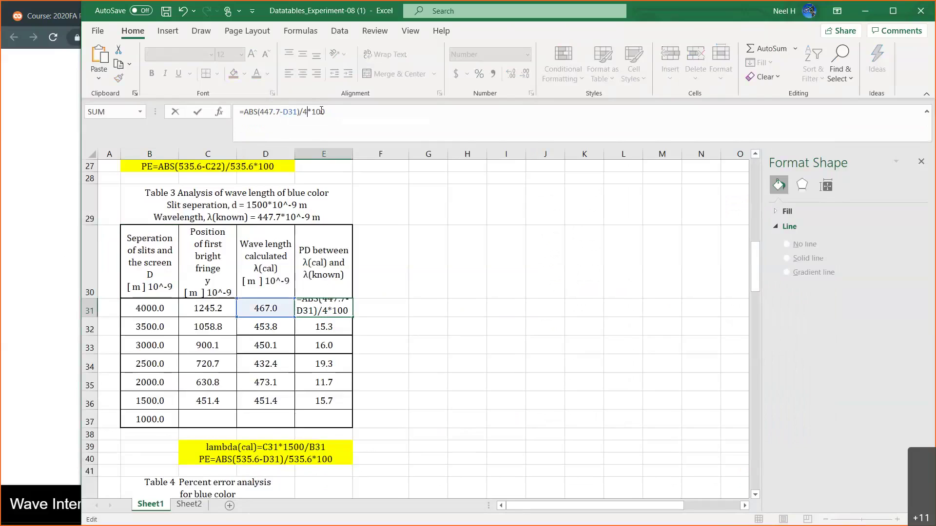
text(47.7)
key(Return)
- Fill the PD formula from E31 down to the 1500.0 row in E36
click(326, 308)
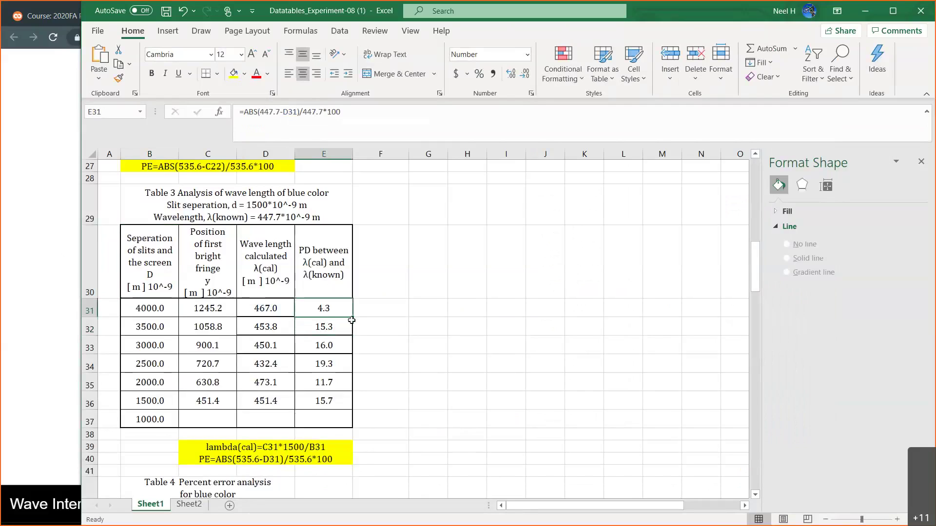
drag(354, 318, 347, 406)
click(379, 376)
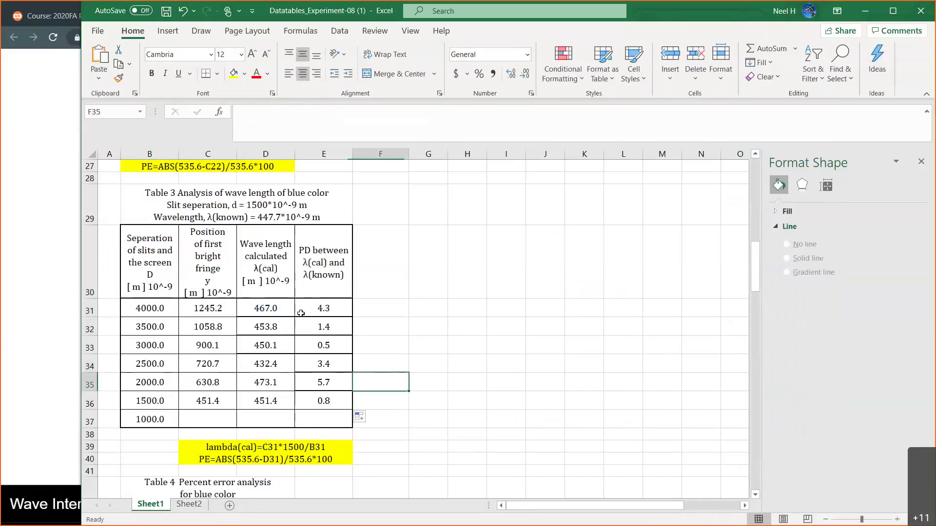
- Review the simulation's tape reading and compare the wavelength and PD formulas in Table 1 with the PD formula in E31 of Table 3
scroll(415, 333, up, 1)
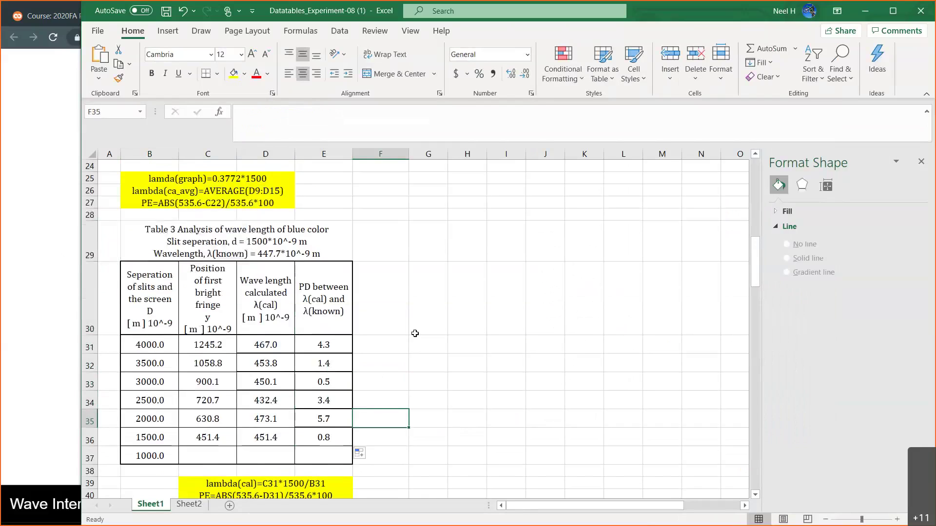
scroll(415, 333, down, 2)
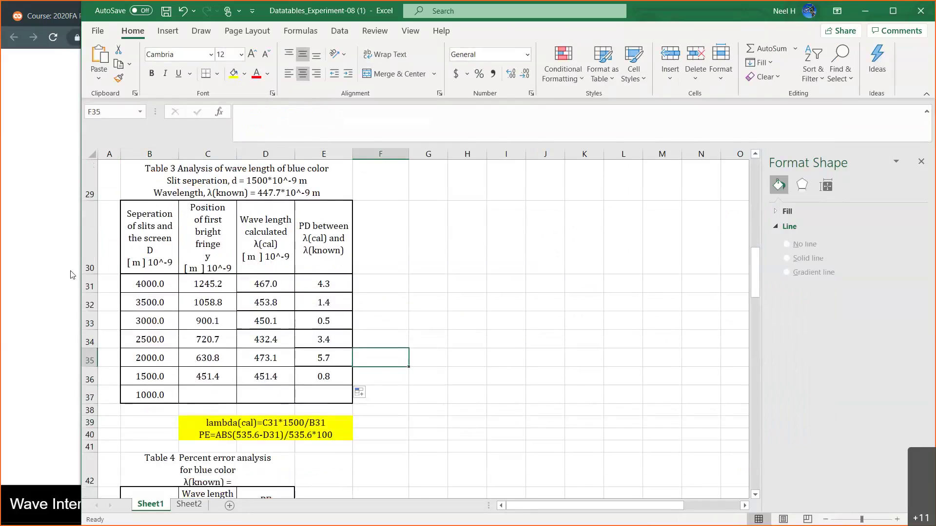
click(71, 155)
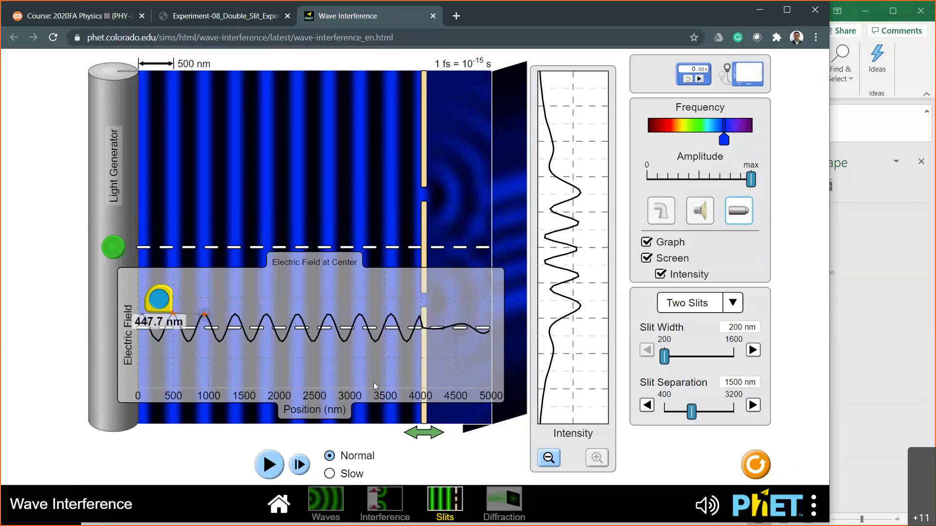
click(886, 378)
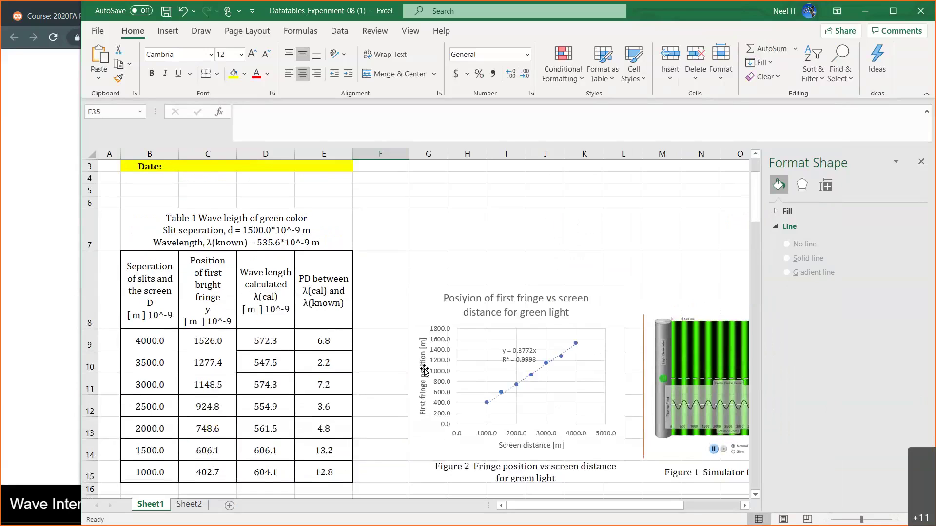
click(278, 344)
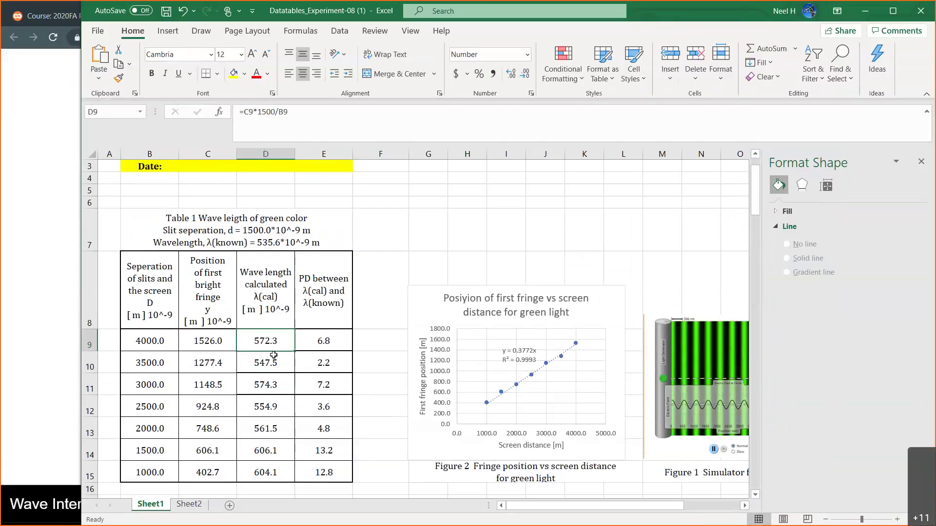
click(324, 345)
scroll(324, 344, down, 4)
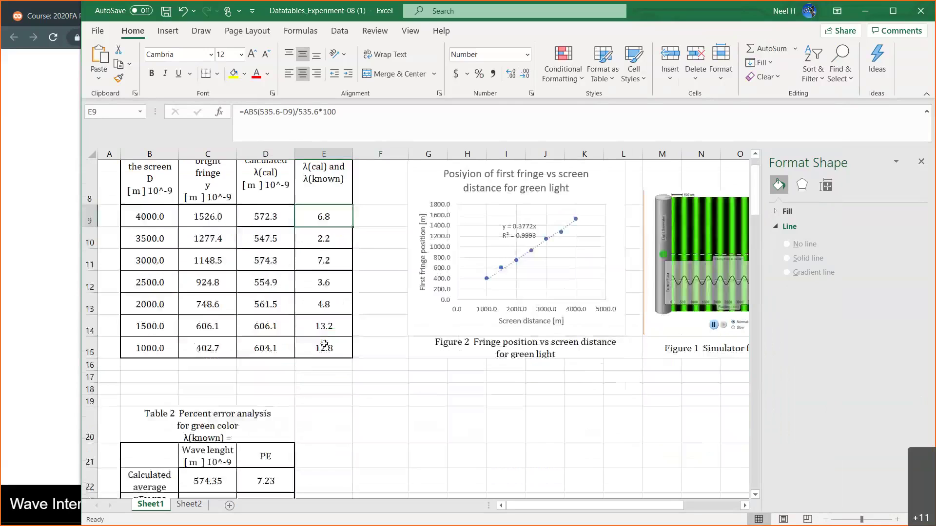
scroll(324, 344, down, 3)
click(333, 375)
scroll(334, 377, down, 4)
scroll(334, 365, up, 1)
scroll(334, 365, up, 1)
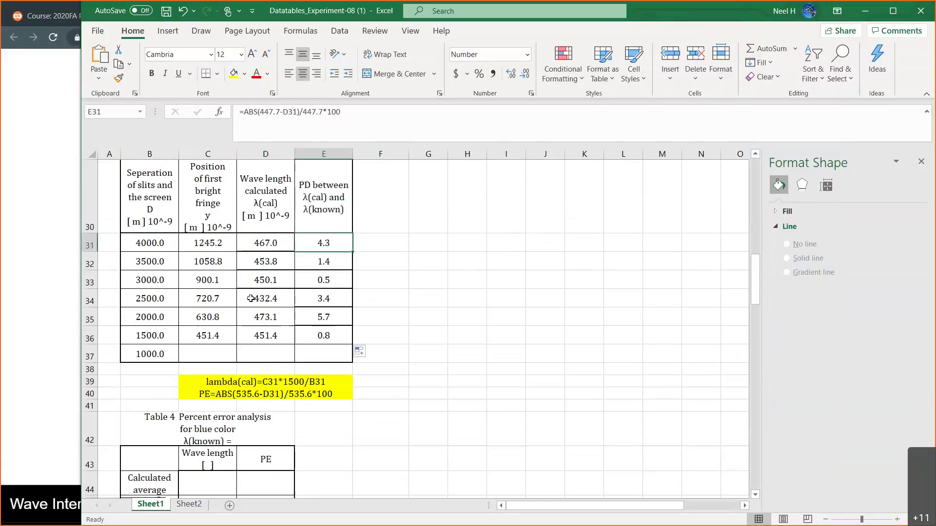
- Switch to the Wave Interference simulation, resume it and measure from the centre line to the first bright fringe on the screen with the tape measure
click(193, 355)
click(61, 333)
click(267, 465)
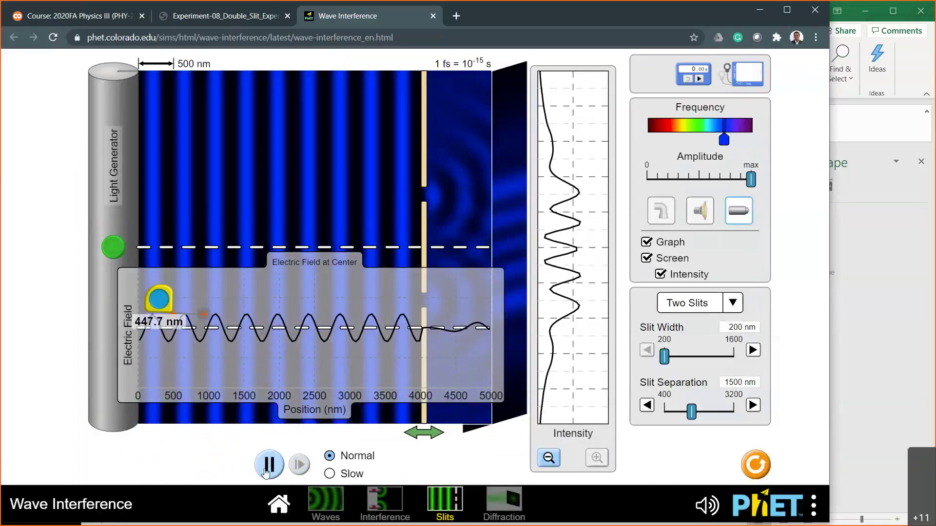
drag(158, 300, 492, 229)
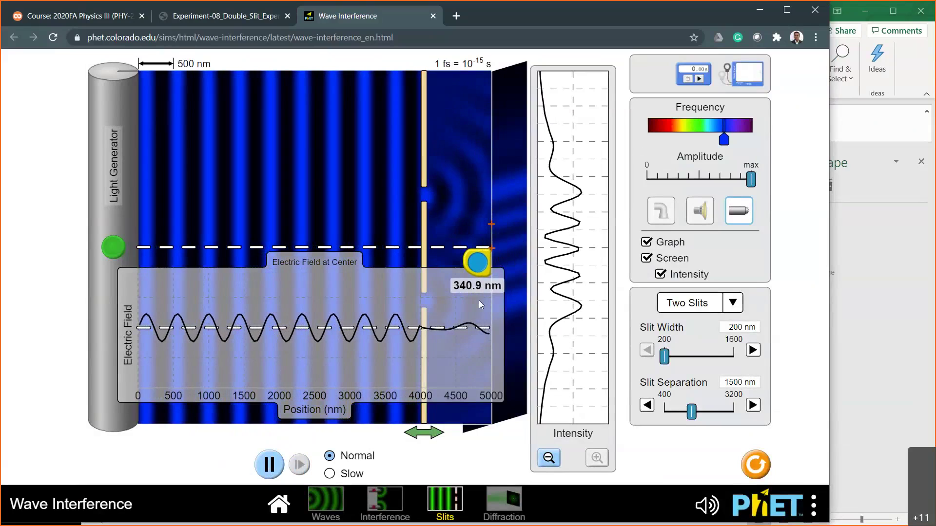
- Return to the Excel workbook and enter 340.9 as the first bright fringe position in the 1000.0 row of Table 3
click(859, 296)
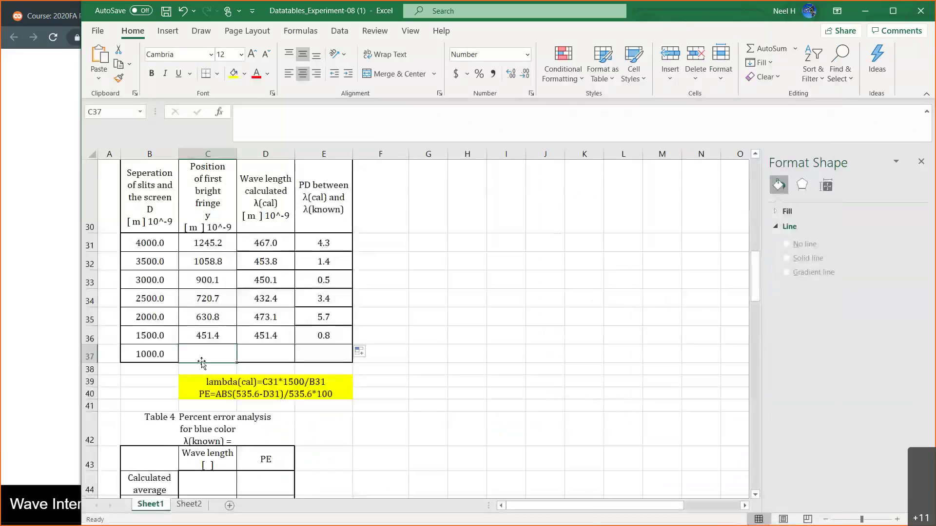
text(340.9)
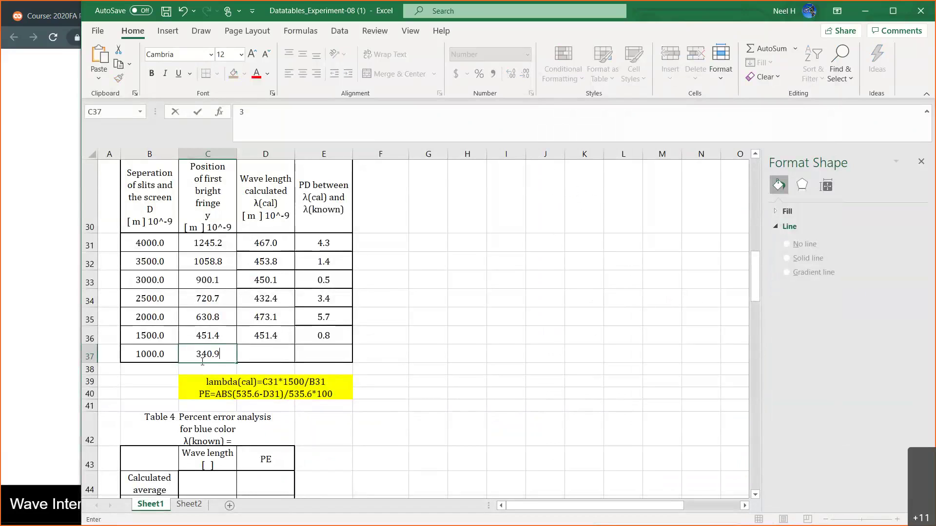
key(Return)
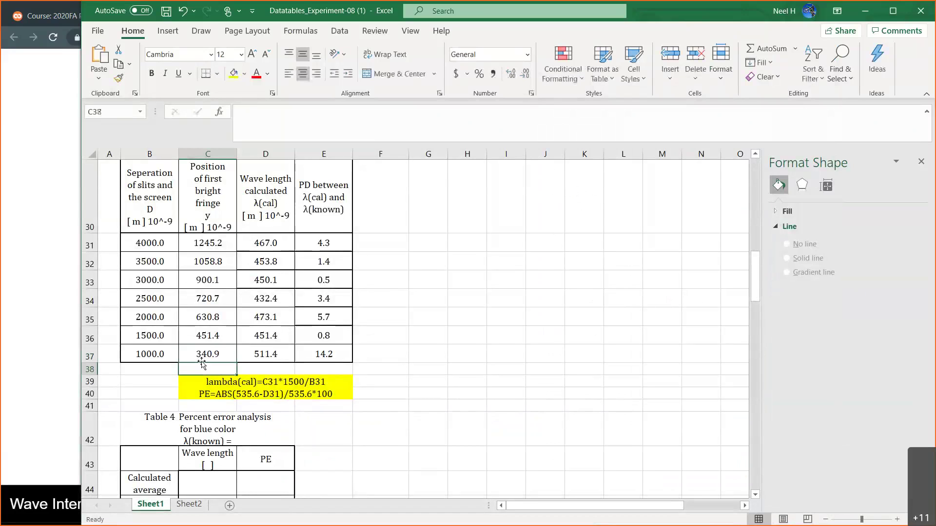
- Check the 1000.0 row's PD, remeasure the first bright fringe in the simulation and compare it with the position entered in C37
click(322, 353)
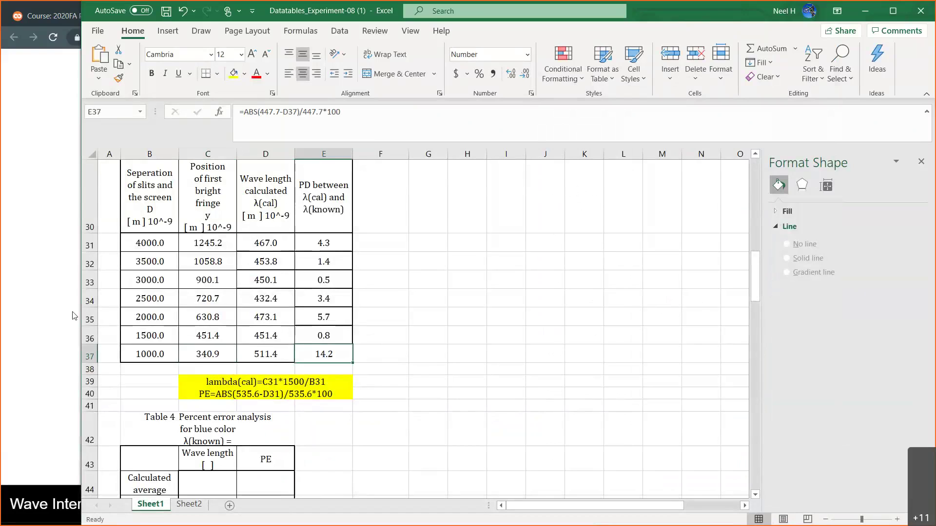
click(54, 306)
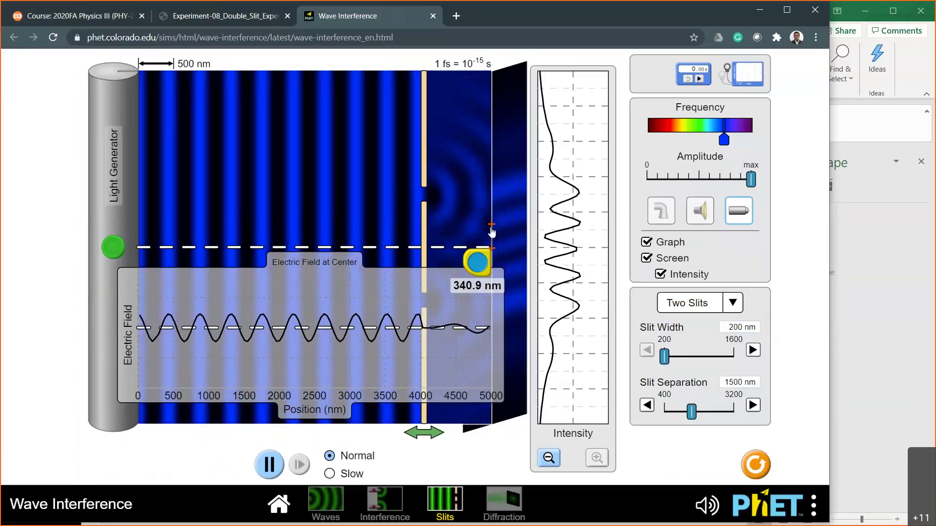
mouse_move(483, 258)
mouse_down()
mouse_move(568, 256)
mouse_move(483, 257)
mouse_up()
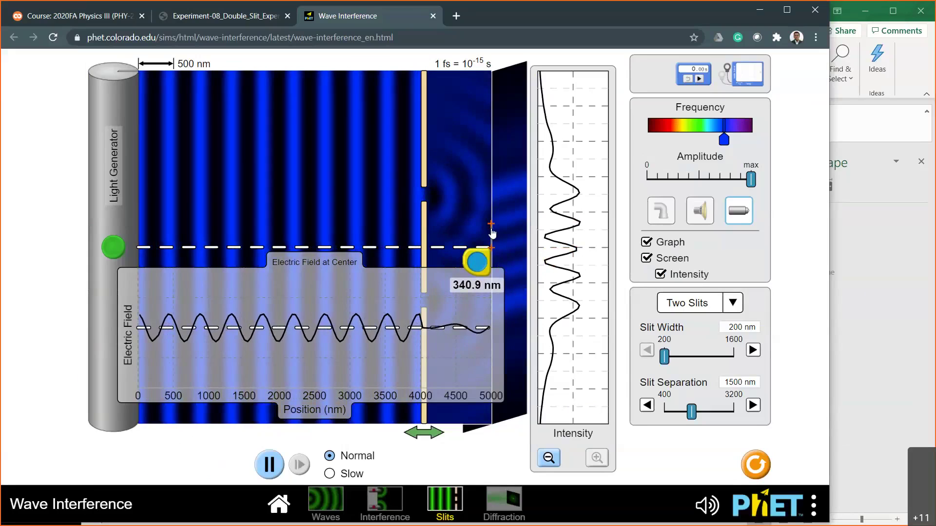
drag(491, 224, 491, 225)
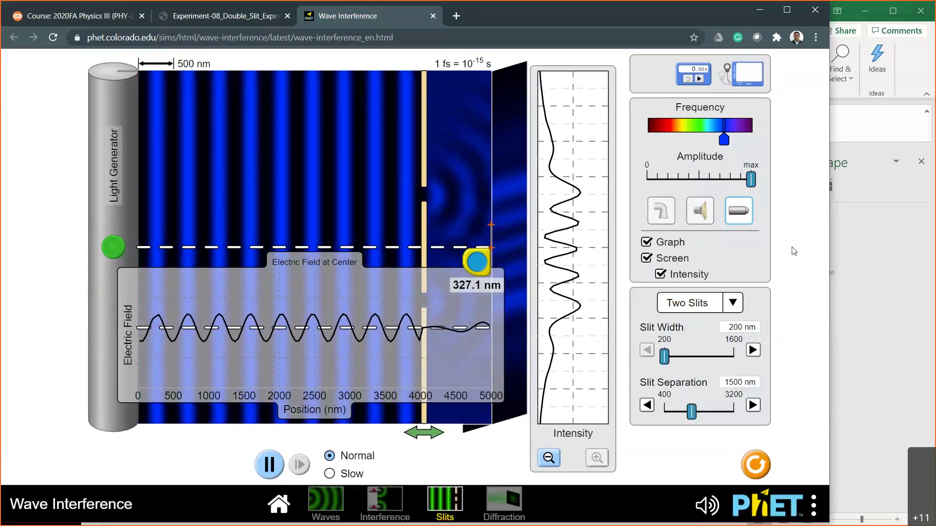
click(860, 277)
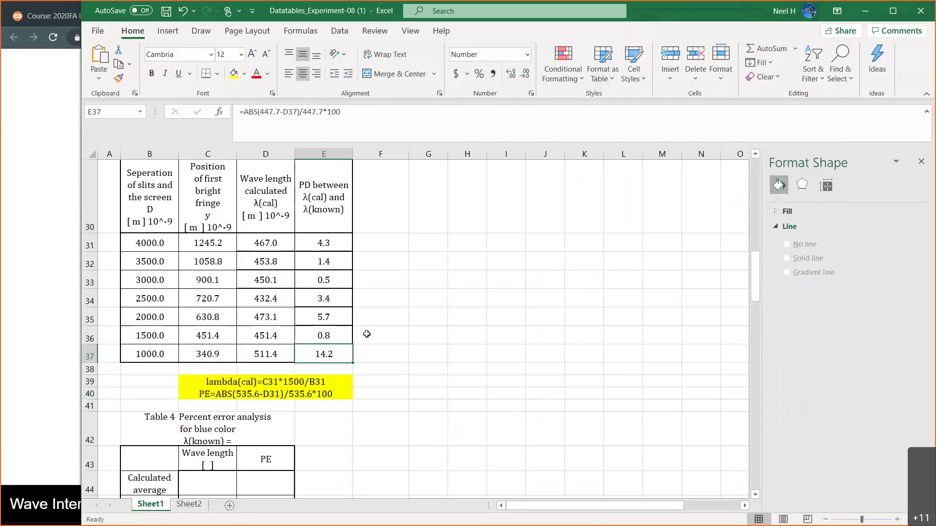
click(249, 349)
click(215, 354)
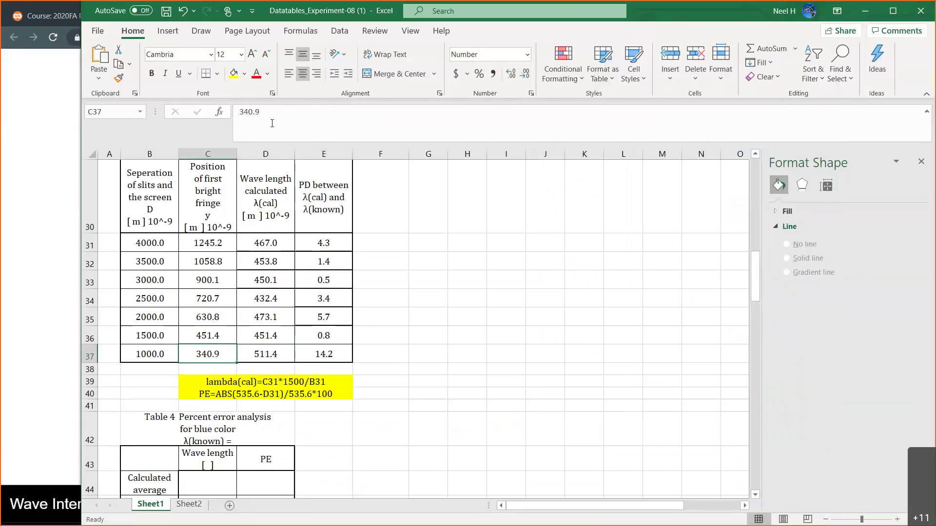
- Recheck the fringe spacing against the simulation's intensity graph and on the screen, and compare it with the 1000.0 row in Excel
click(48, 267)
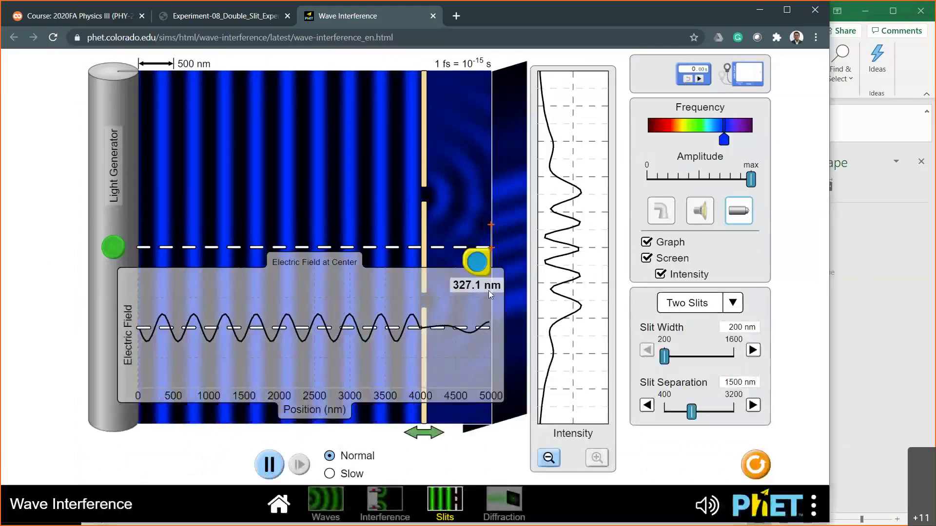
drag(499, 269, 561, 272)
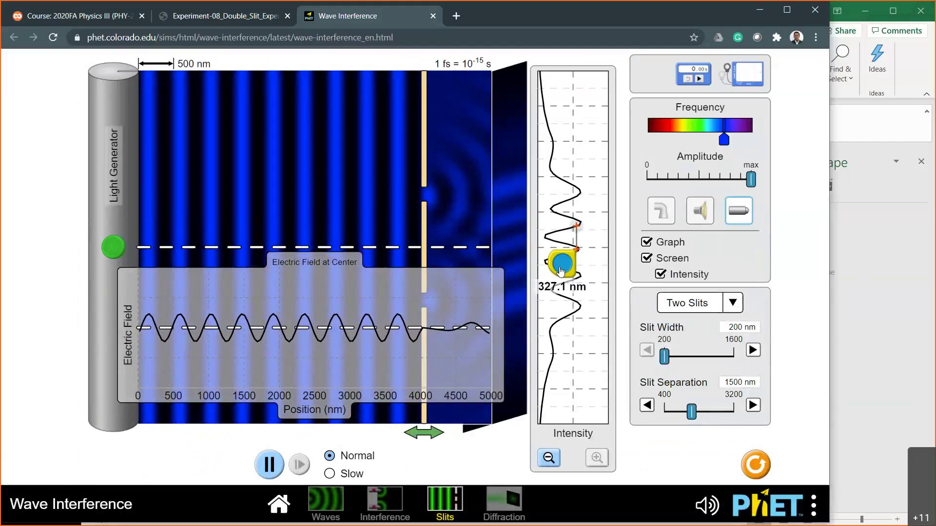
drag(561, 271, 476, 270)
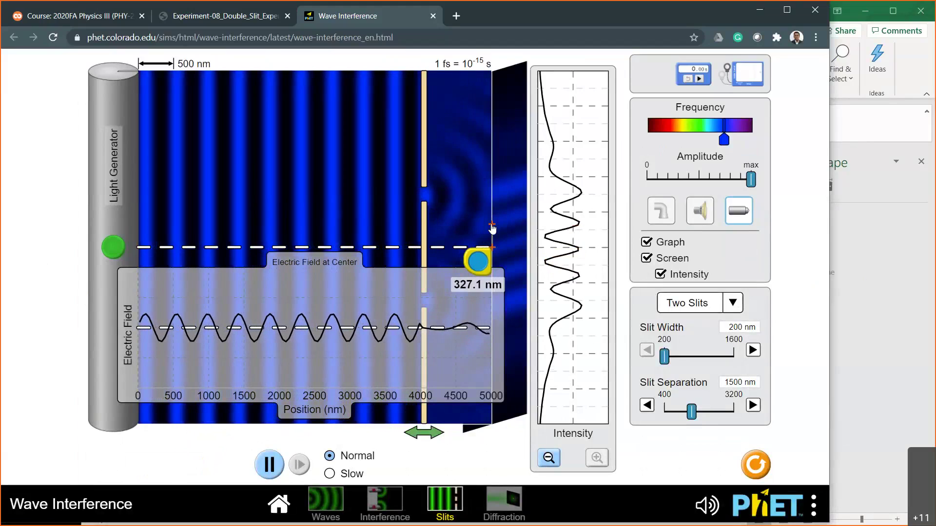
drag(492, 228, 491, 226)
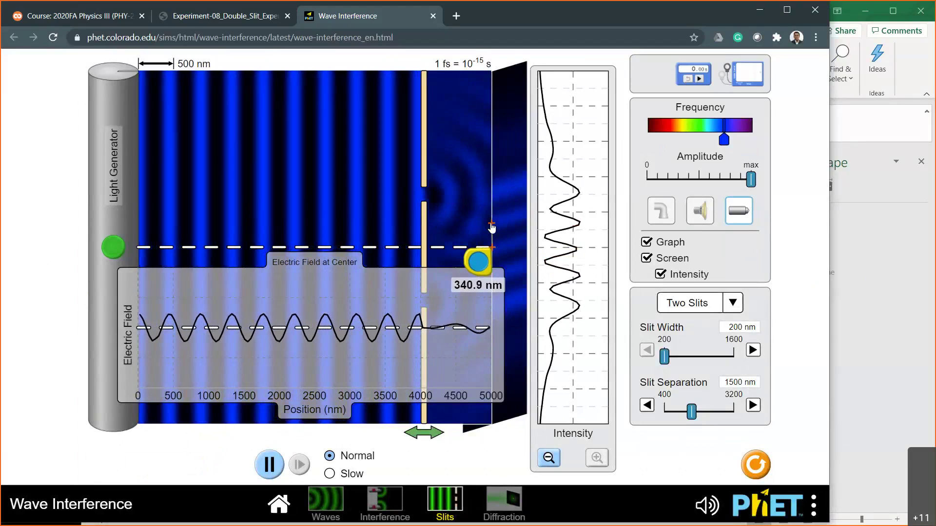
click(873, 300)
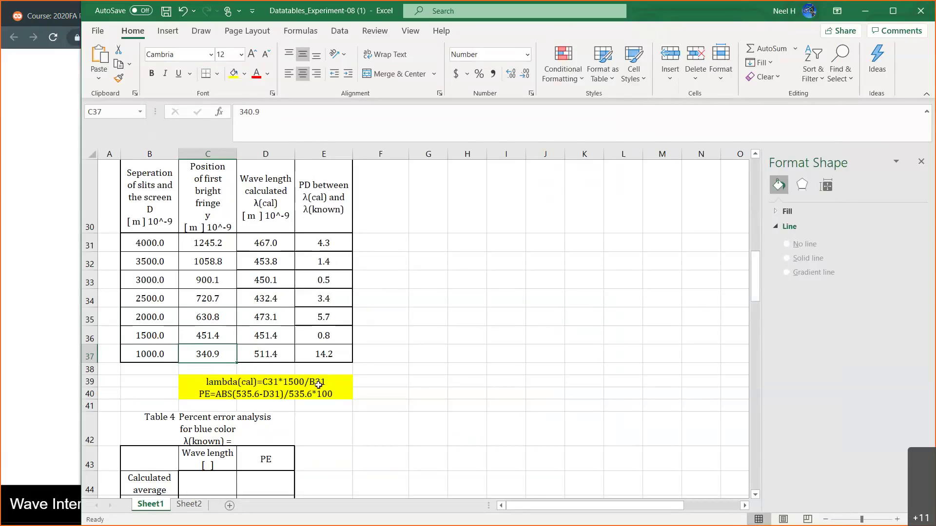
click(336, 358)
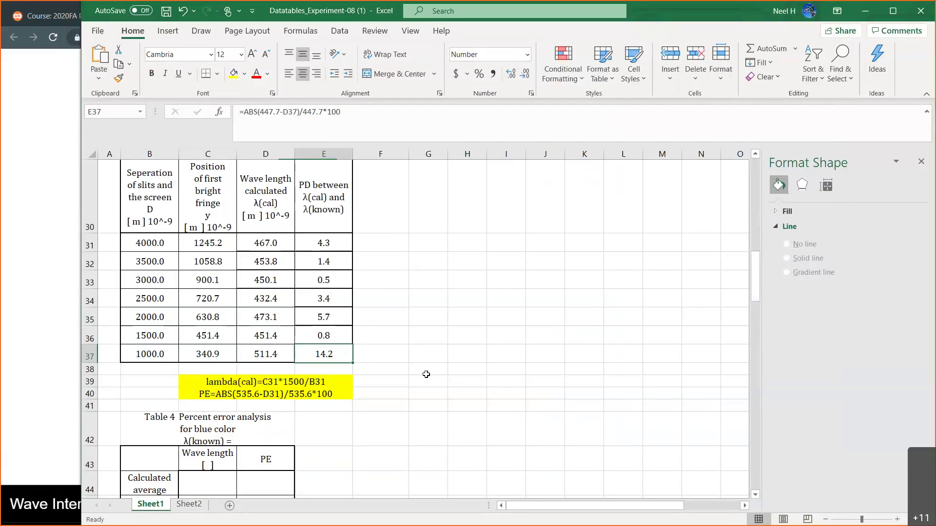
- Copy the green light fringe position chart beside Table 1 and place the copy beside Table 3
scroll(426, 375, up, 8)
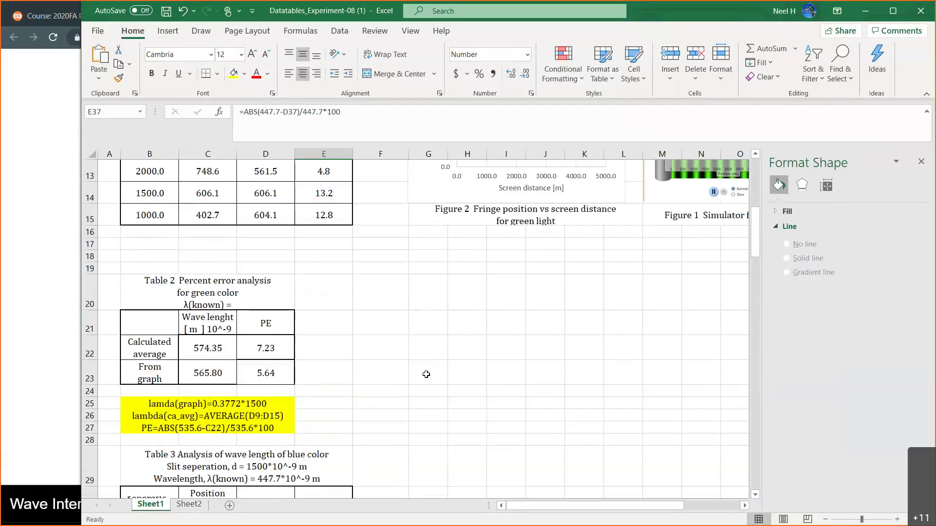
mouse_move(419, 260)
mouse_down()
mouse_move(458, 424)
mouse_move(418, 250)
mouse_move(422, 258)
mouse_up()
scroll(388, 366, down, 1)
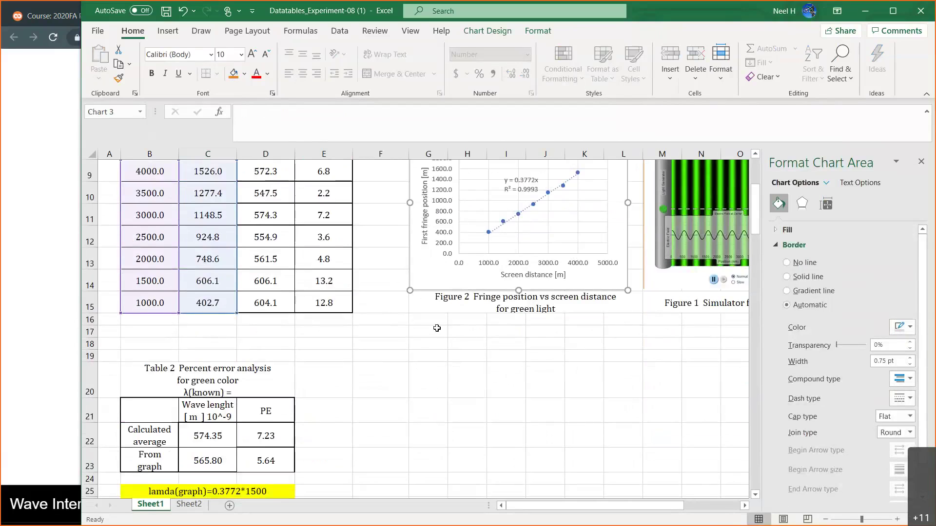
scroll(436, 328, up, 2)
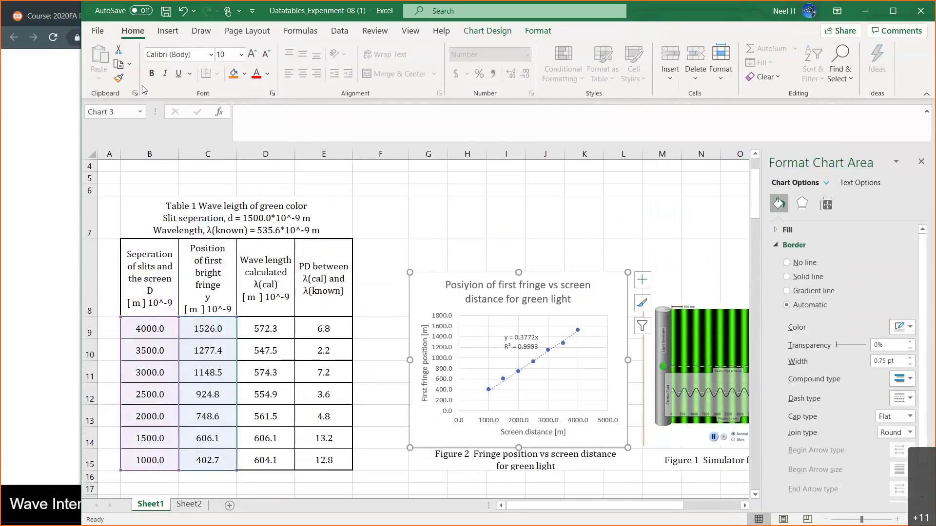
scroll(429, 289, down, 8)
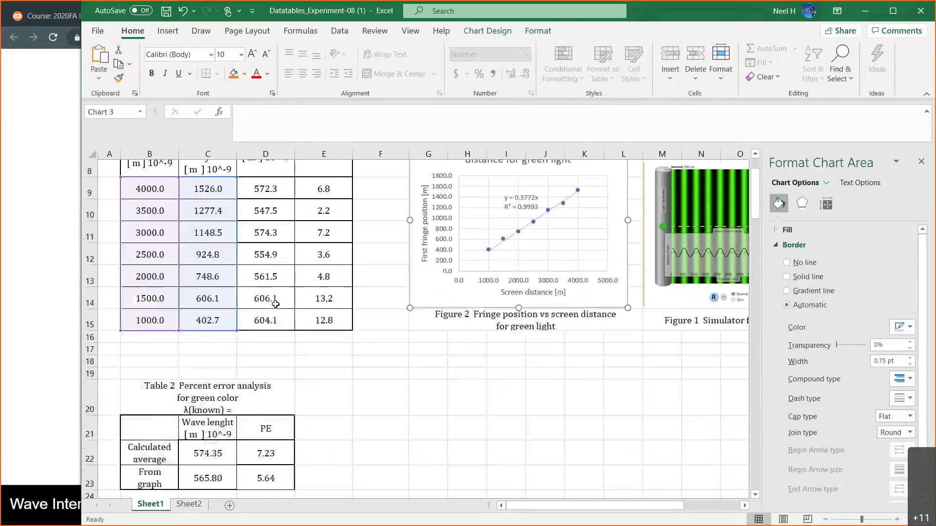
click(429, 289)
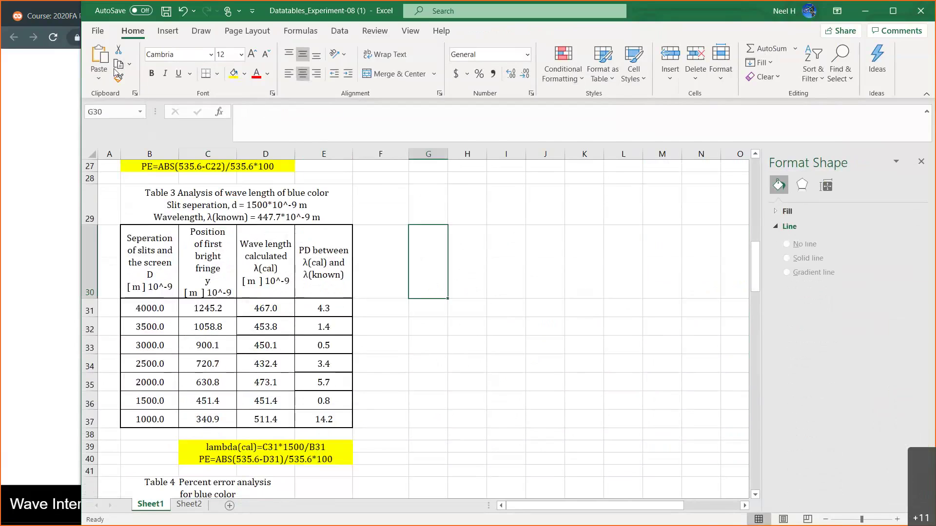
key(ctrl+v)
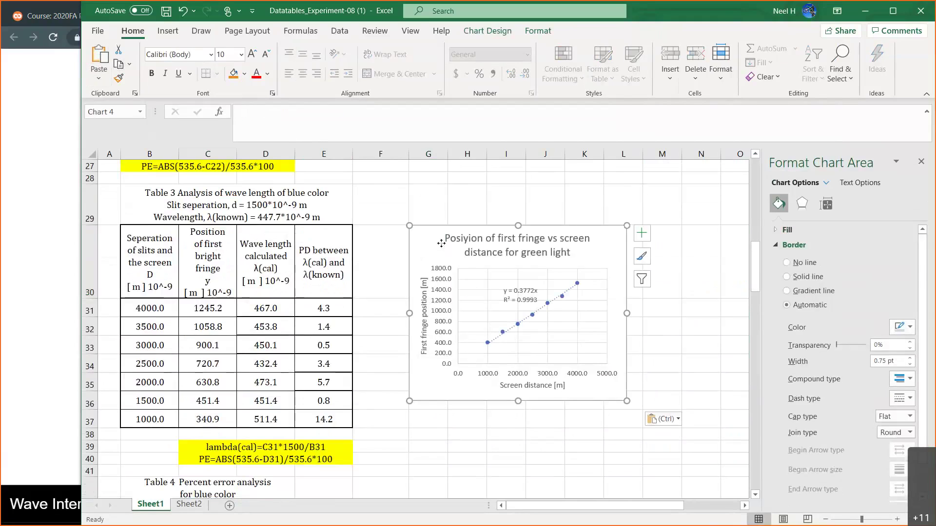
drag(438, 245, 441, 252)
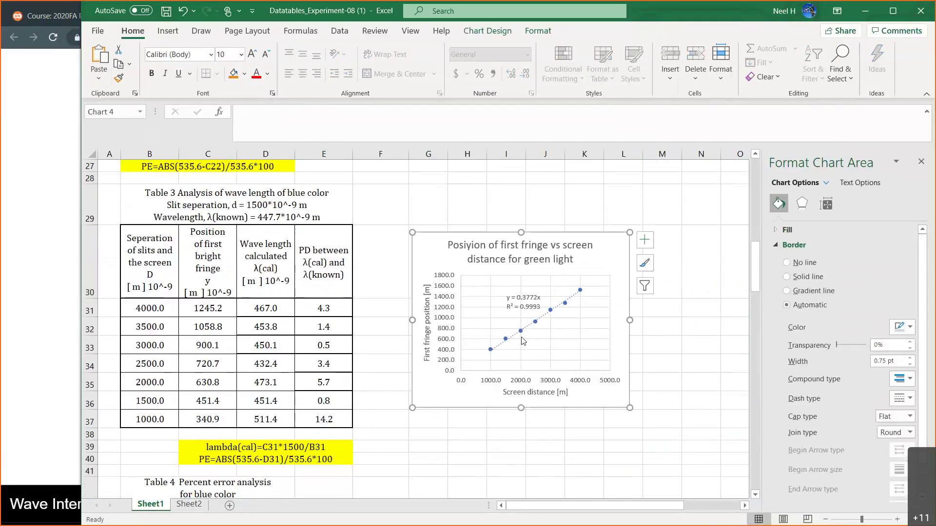
- Copy the Figure 2 caption from below the green light chart to G37, below the chart copy beside Table 3
scroll(522, 341, up, 5)
click(515, 265)
key(ctrl+c)
scroll(458, 260, down, 7)
click(426, 265)
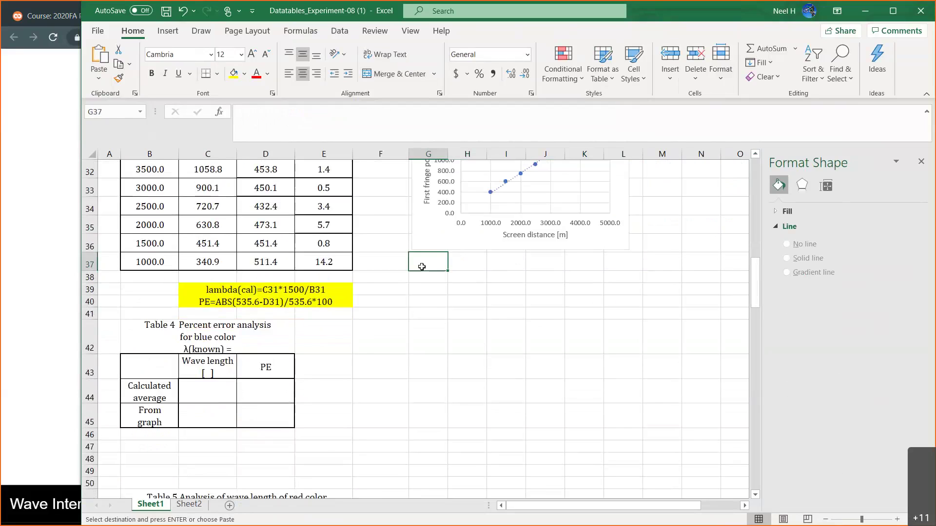
key(ctrl+v)
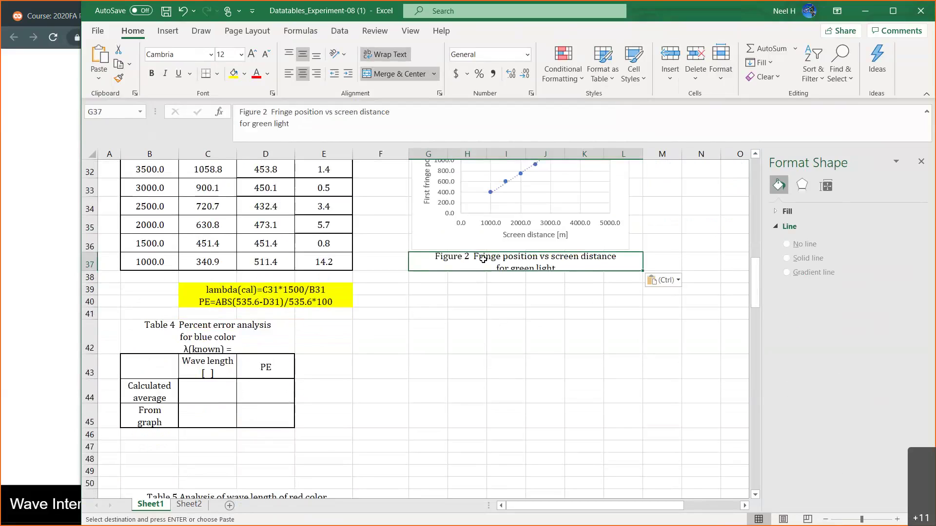
- Edit the copied caption in G37 to read "Figure 3 Fringe position vs screen distance for blue light"
click(267, 113)
key(BackSpace)
text(3)
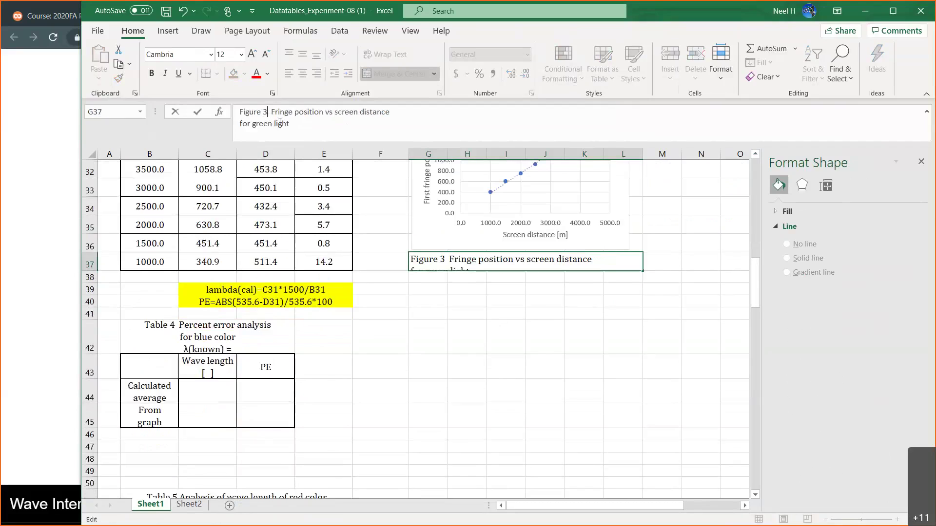
click(272, 123)
key(BackSpace)
key(BackSpace)
key(BackSpace)
key(BackSpace)
key(BackSpace)
text(blue)
key(Return)
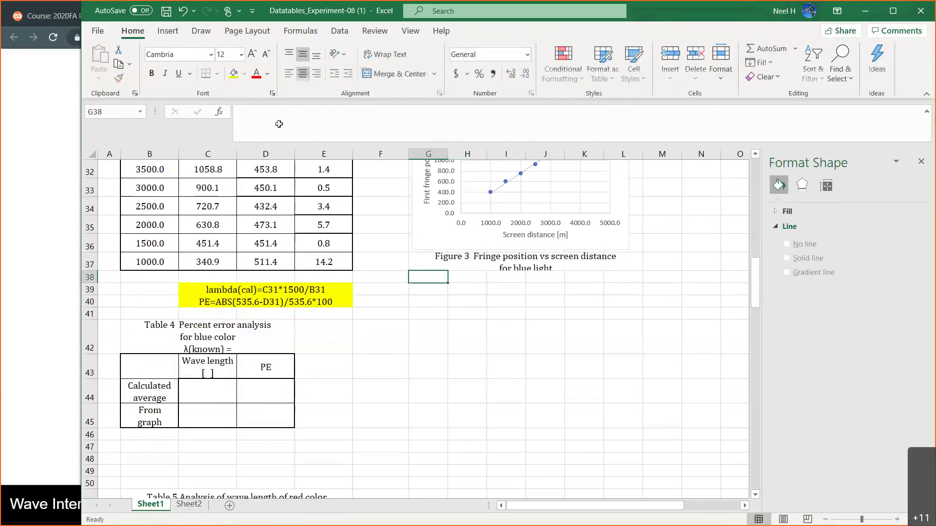
- Increase the height of row 37 to fit the full Figure 3 caption
drag(98, 268, 95, 275)
scroll(426, 325, up, 2)
- Set the X values of the data series in the chart beside Table 3 to Sheet1 range B31:B37
click(433, 233)
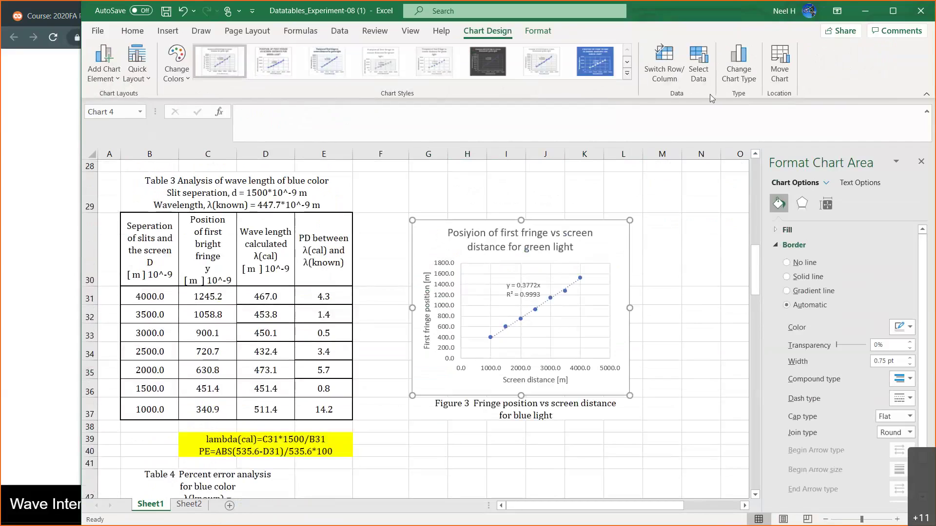
click(700, 58)
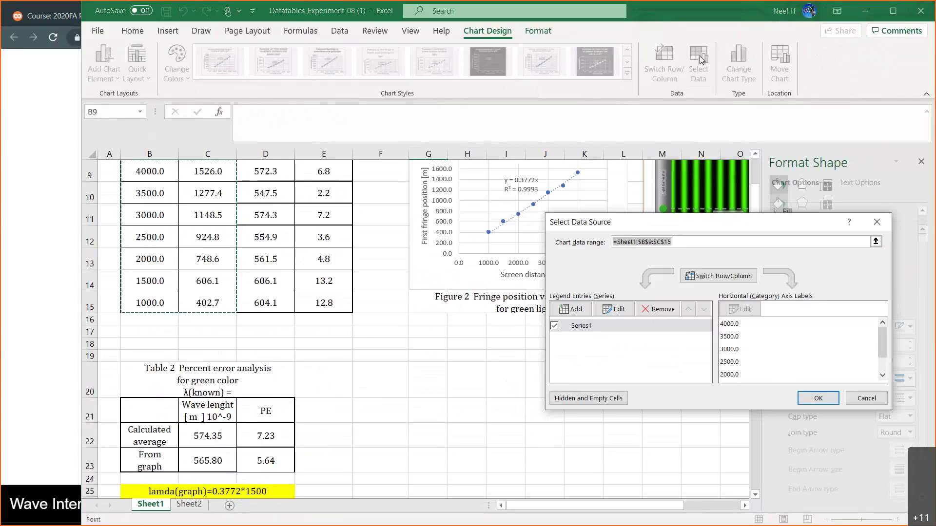
click(581, 327)
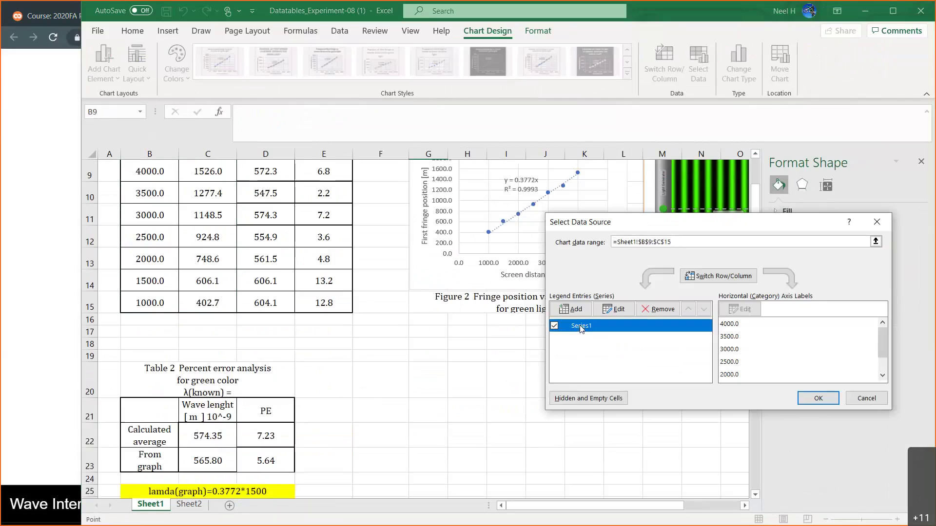
click(612, 309)
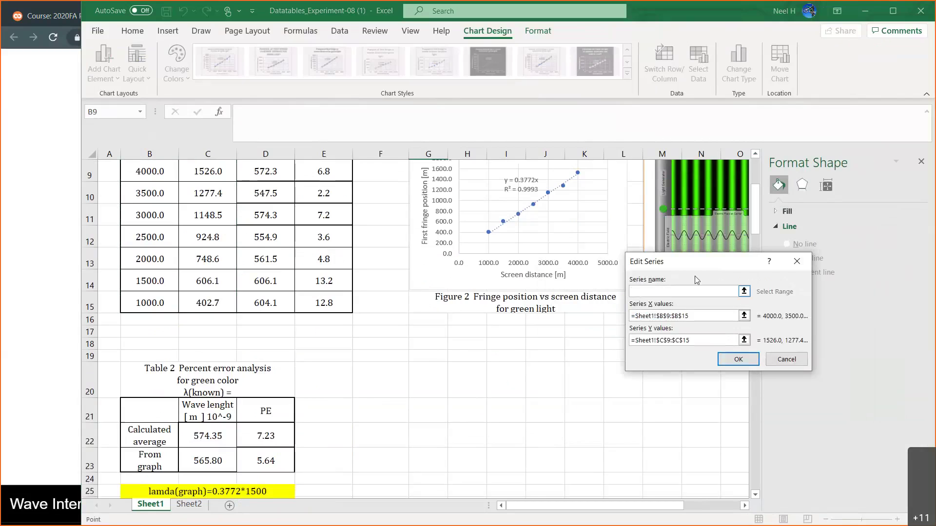
drag(701, 269, 557, 373)
click(544, 422)
drag(544, 422, 488, 421)
key(BackSpace)
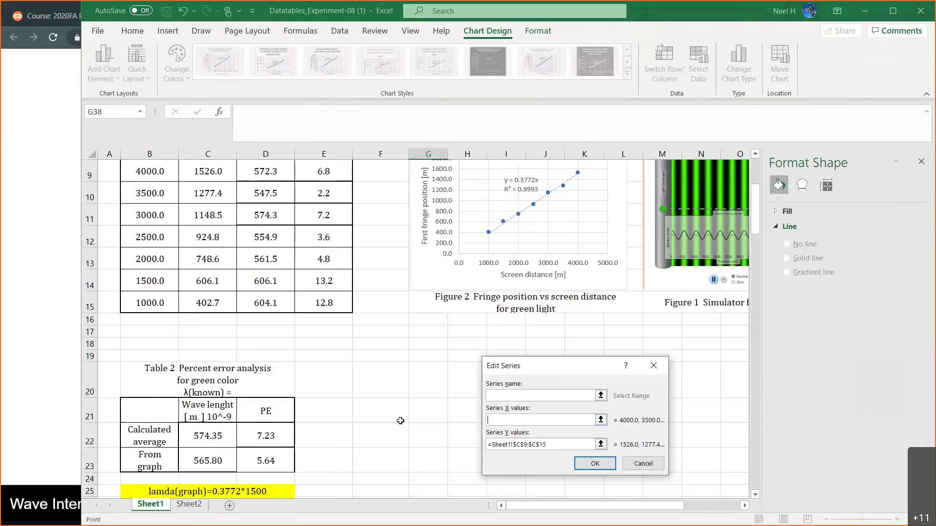
scroll(396, 421, down, 2)
scroll(396, 420, down, 5)
scroll(395, 419, up, 1)
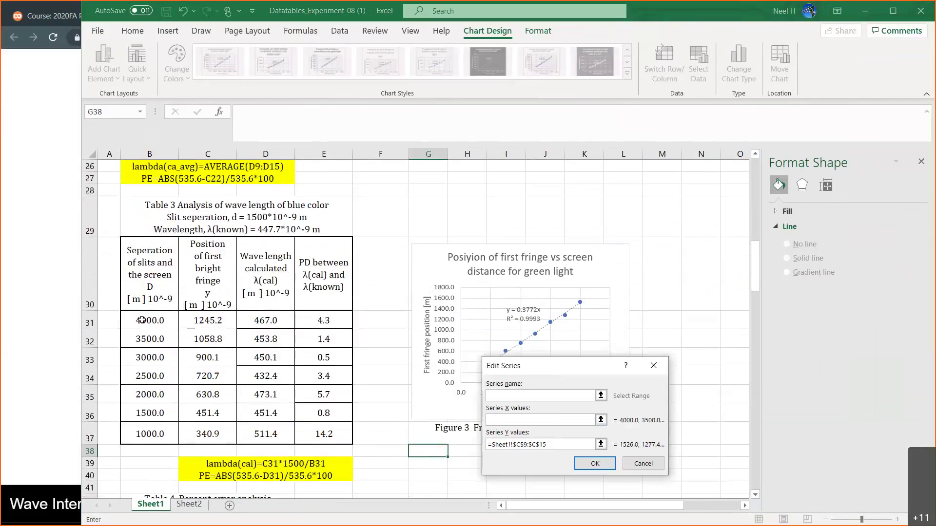
drag(141, 320, 151, 438)
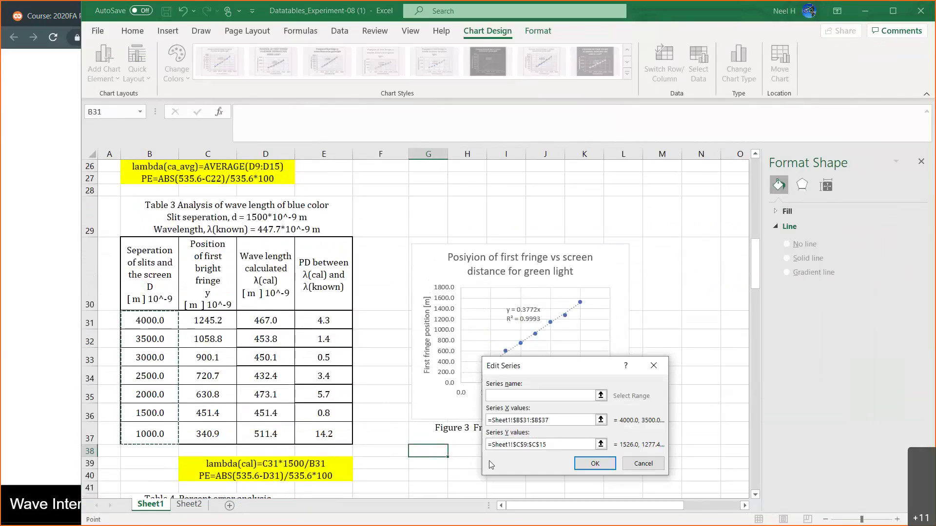
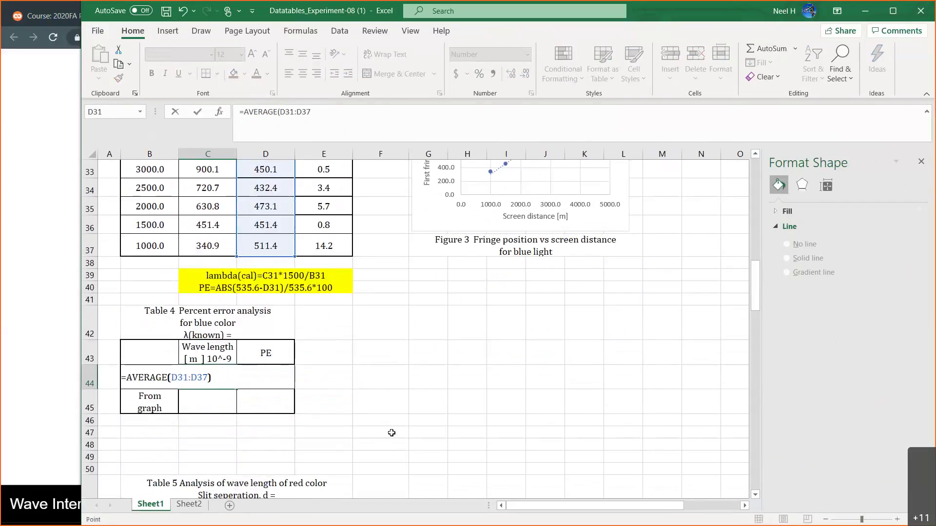
- Complete the calculated average wavelength in C44 of Table 4 with the formula =AVERAGE(D31:D37)
key(Return)
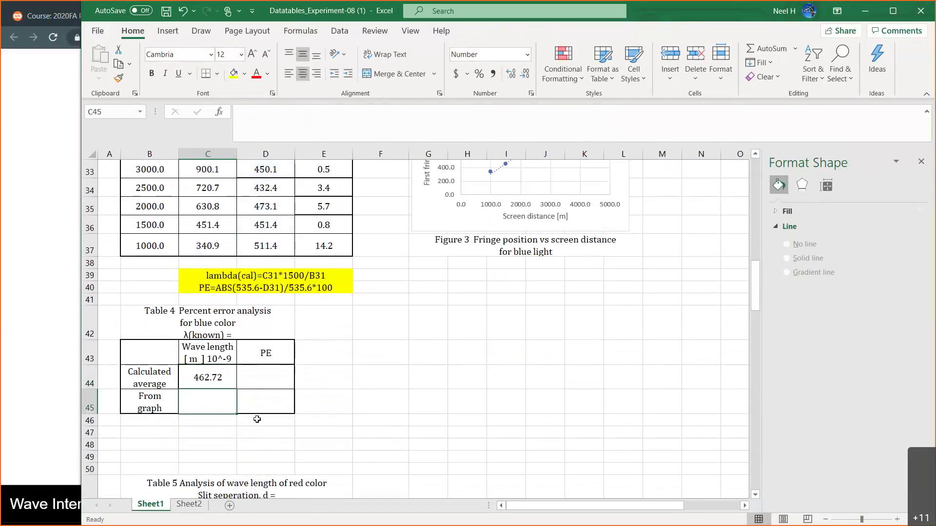
- Using the Figure 3 trendline slope and the λ = d·slope relation on Sheet2, enter =.3048*1500 as the from-graph wavelength in C45
scroll(480, 378, up, 2)
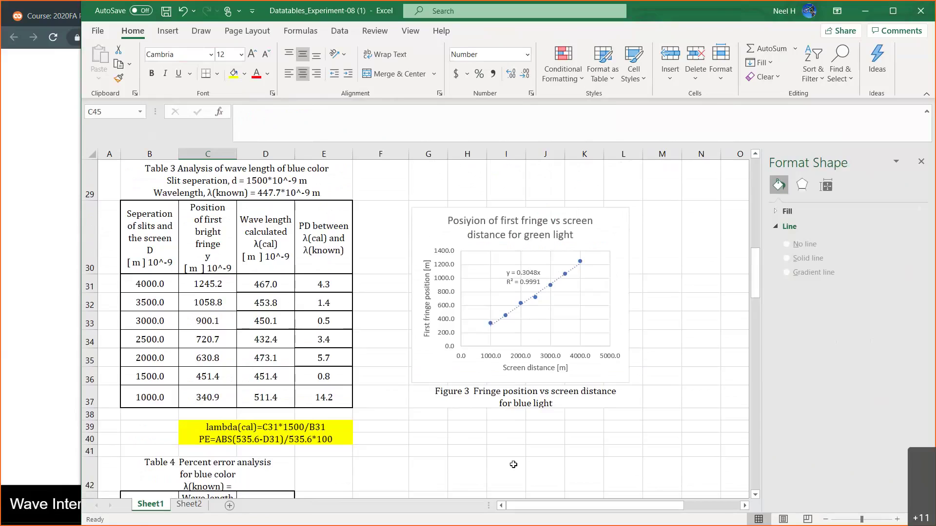
click(189, 505)
scroll(507, 416, down, 3)
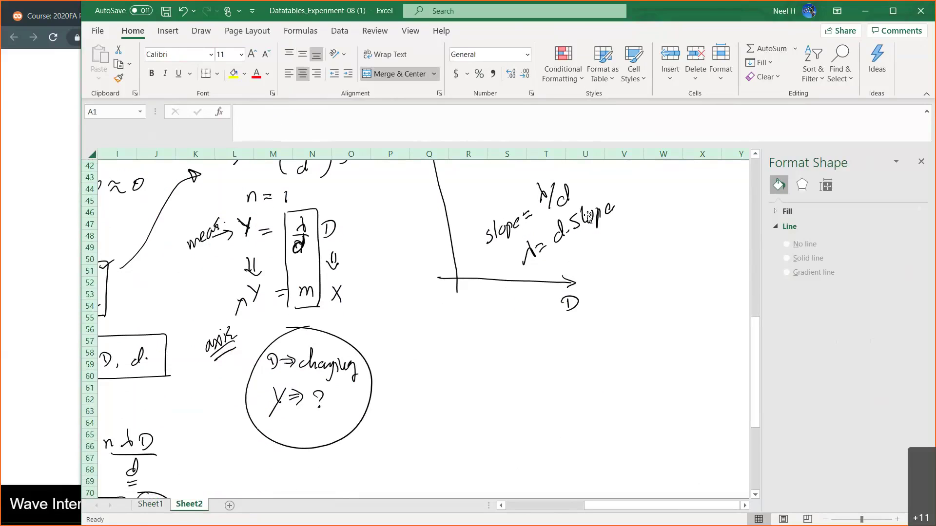
click(161, 507)
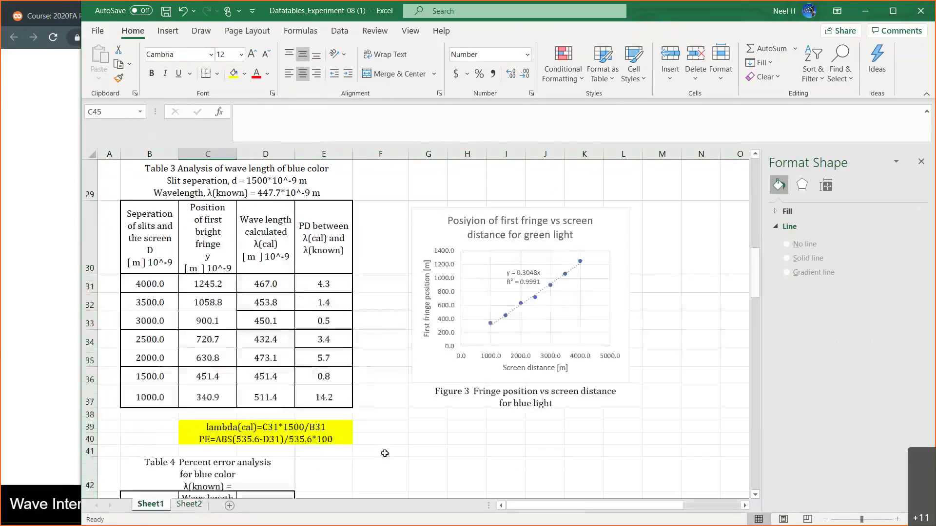
scroll(383, 451, up, 10)
scroll(385, 453, down, 6)
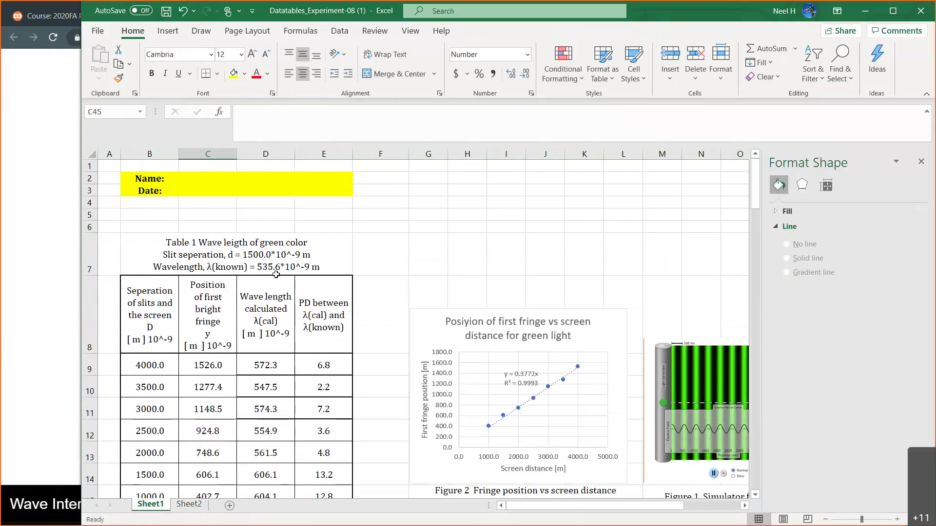
scroll(379, 478, down, 4)
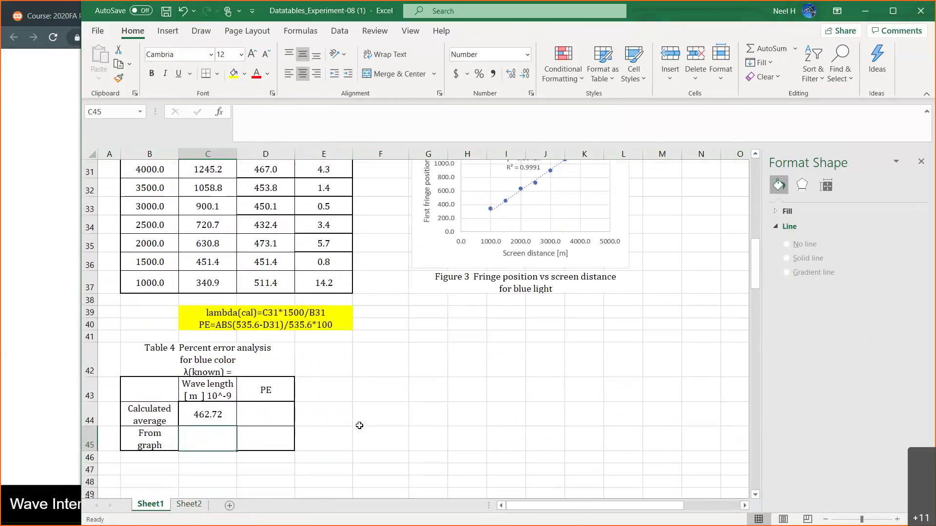
scroll(359, 425, up, 1)
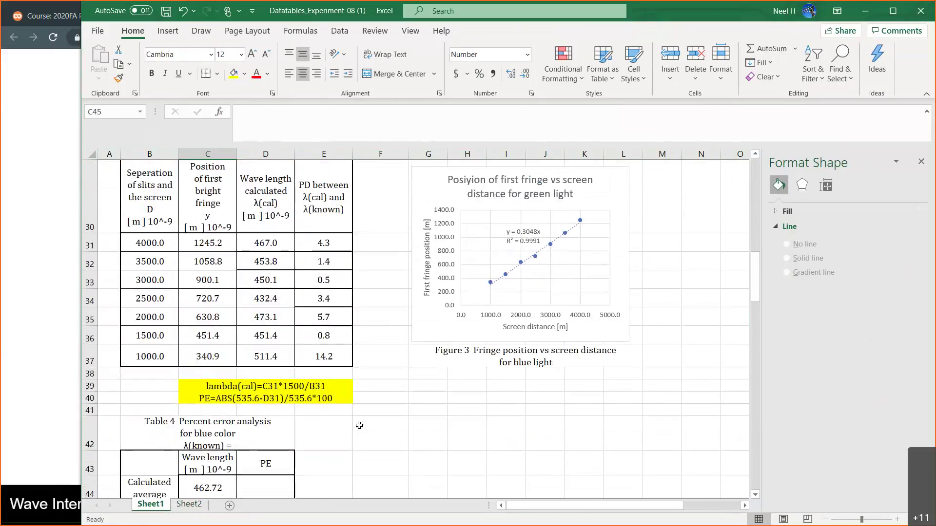
scroll(359, 425, down, 2)
text(=)
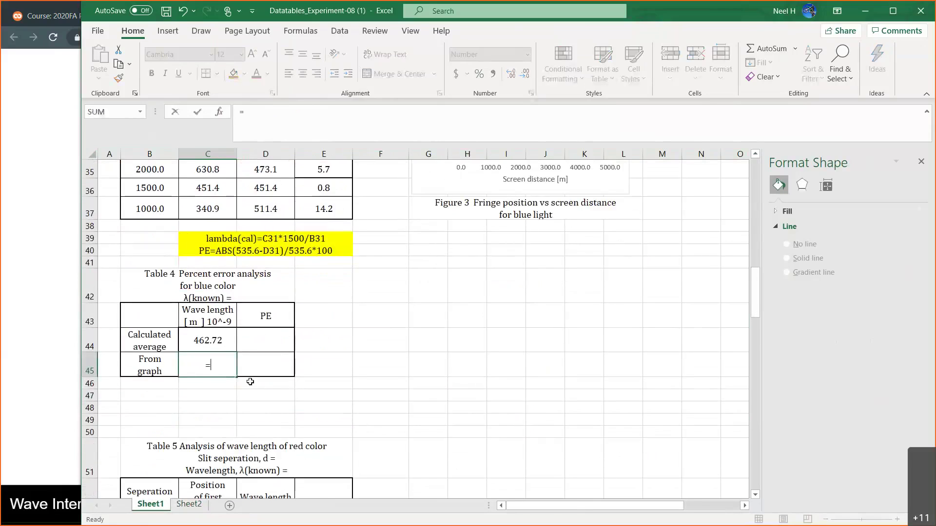
text(.3048*1500)
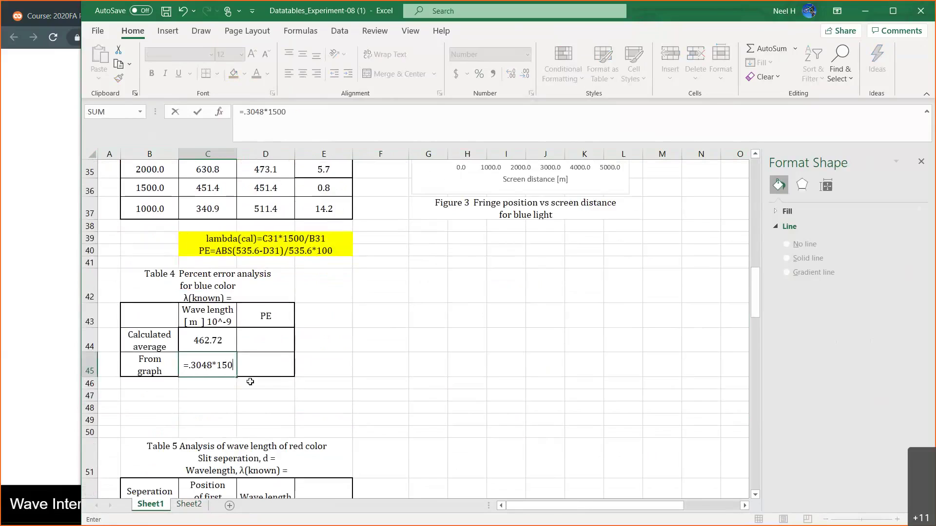
key(Return)
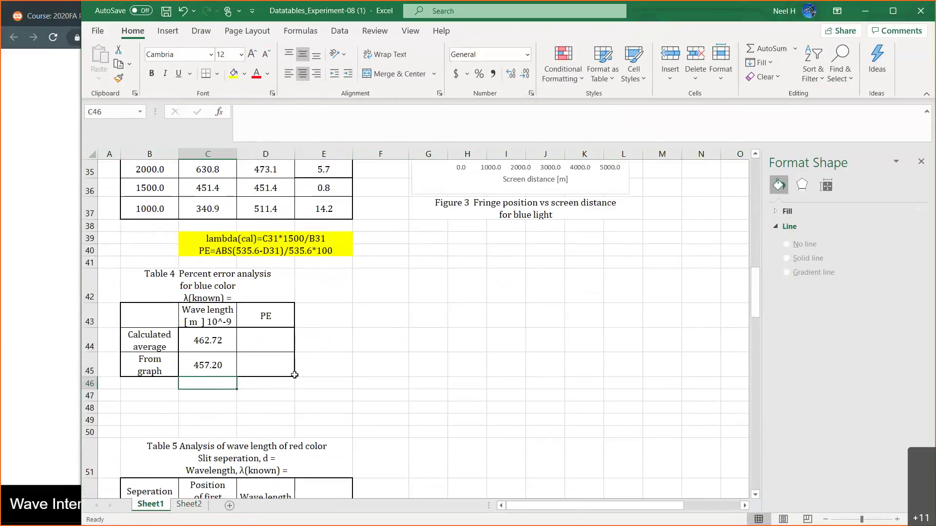
- Copy the average formula from C44 and write it below Table 4 in C47 as the note "lambda(cal_avg_=AVERAGE(D31:D37)"
drag(204, 342, 209, 363)
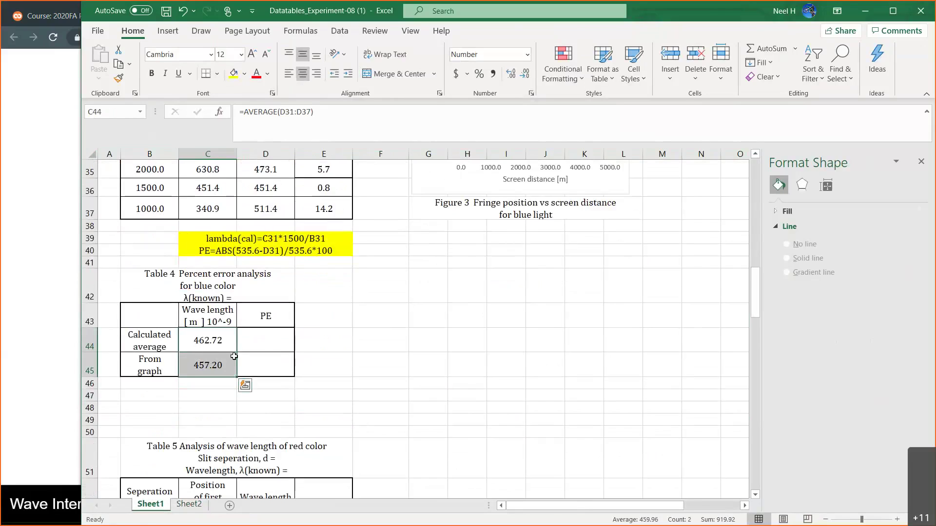
click(224, 343)
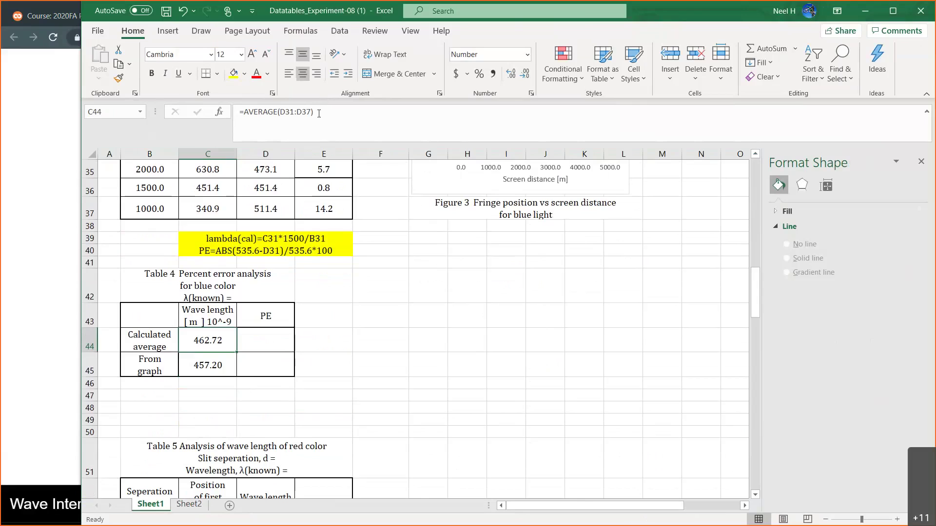
drag(314, 112, 204, 114)
click(199, 112)
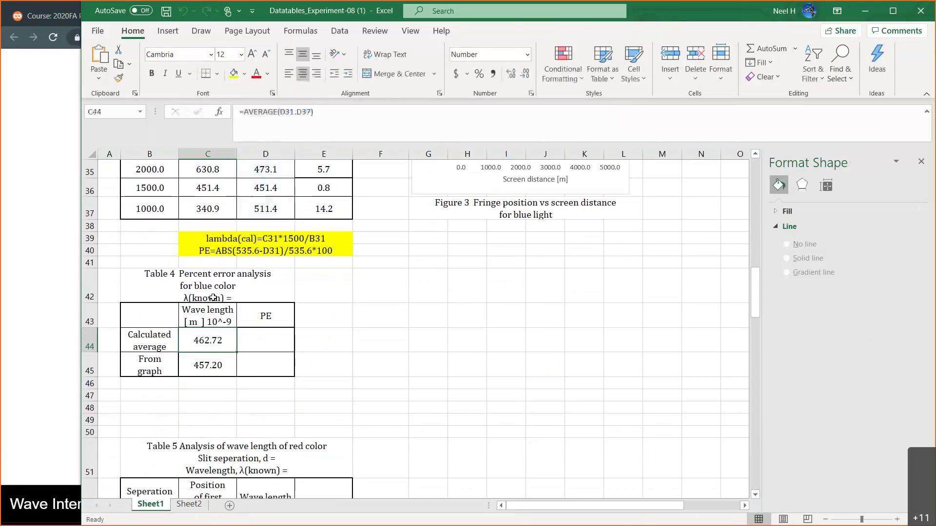
click(213, 396)
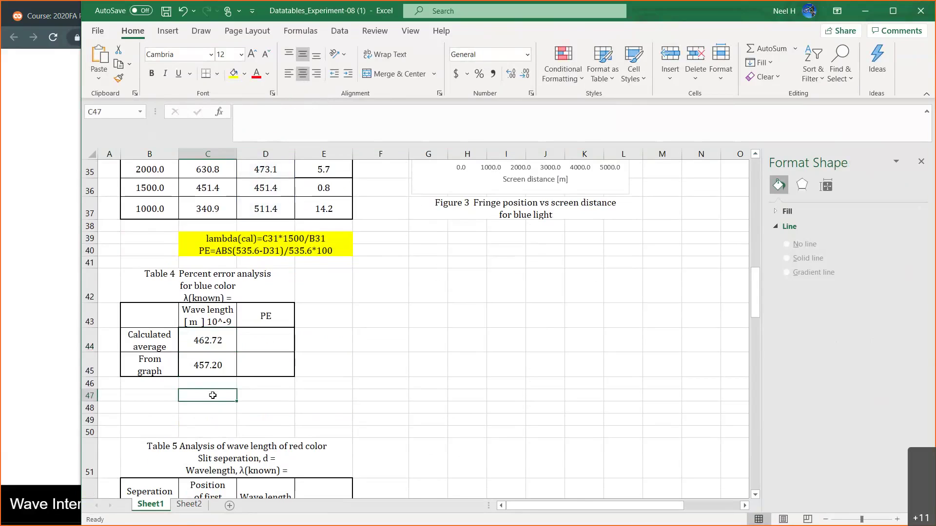
text(lambda)
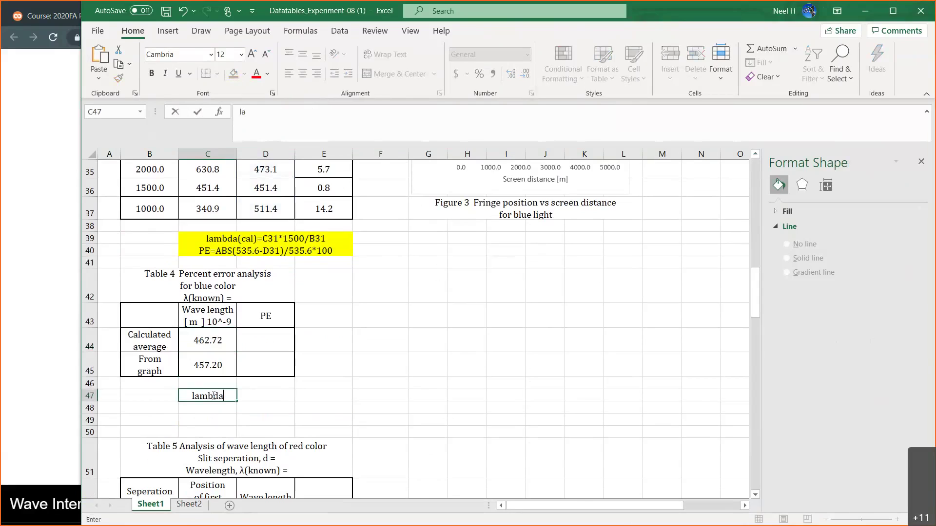
text((cal_av)
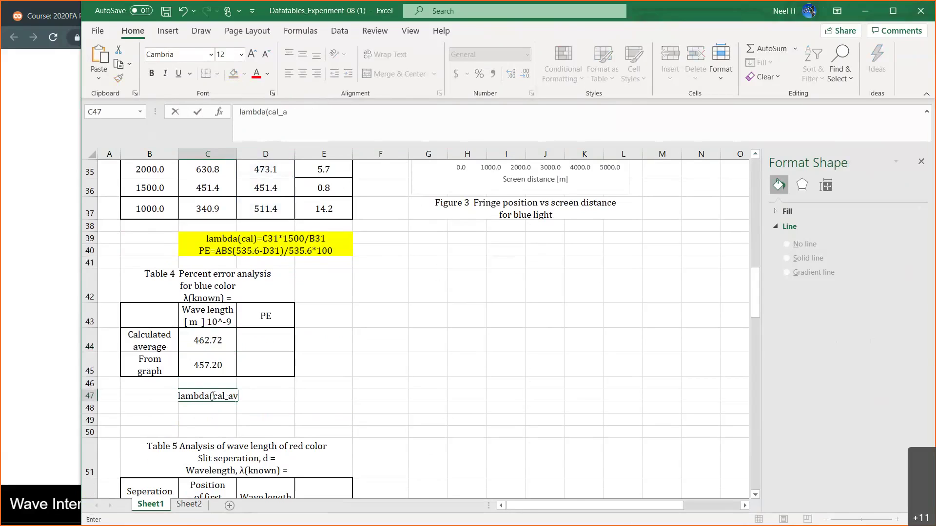
text(g_=AVERAGE(D31:D37))
key(Return)
- Correct the note in C47 to read "lambda(cal_avg)=AVERAGE(D31:D37)"
click(177, 400)
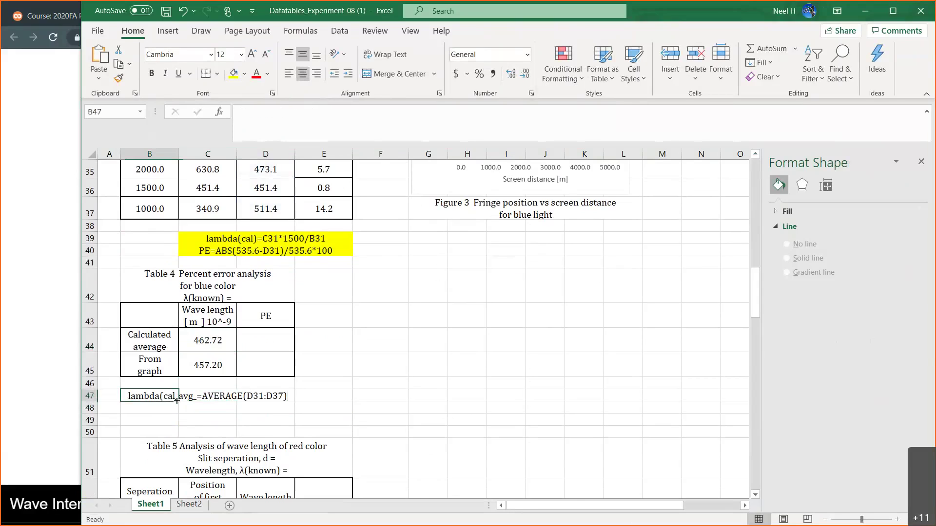
click(205, 398)
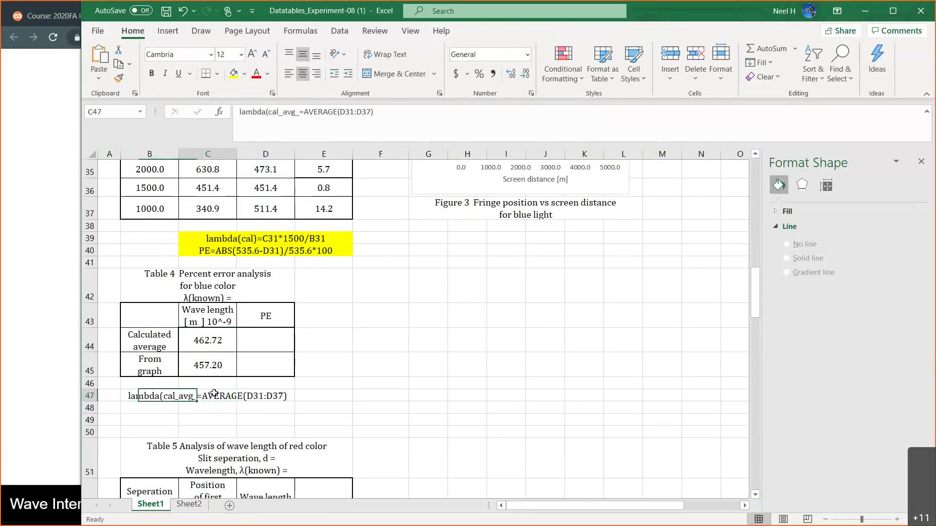
click(298, 113)
key(BackSpace)
text())
key(Return)
- Copy the formula =0.3048*1500 from the from-graph cell C45 and select C48 below the average note
key(Up)
key(Up)
key(Up)
drag(294, 113, 158, 114)
click(197, 112)
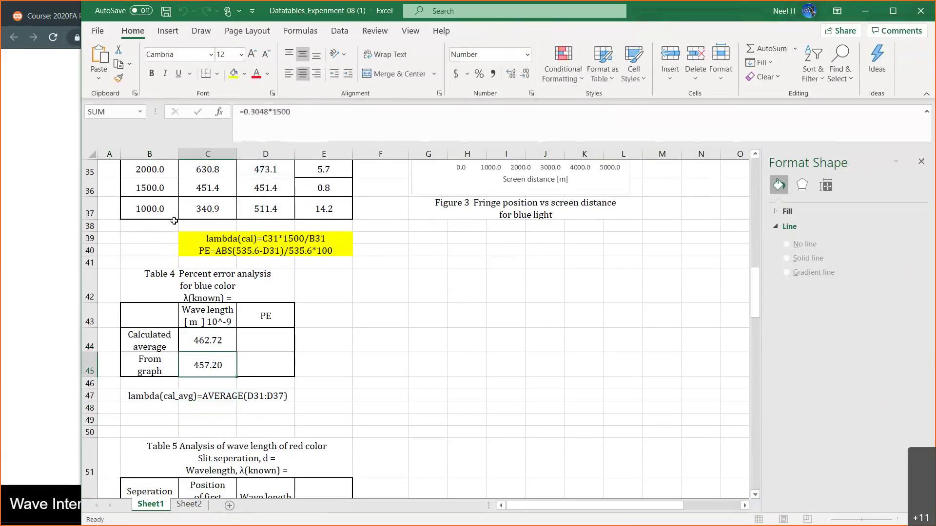
click(205, 410)
text(LE)
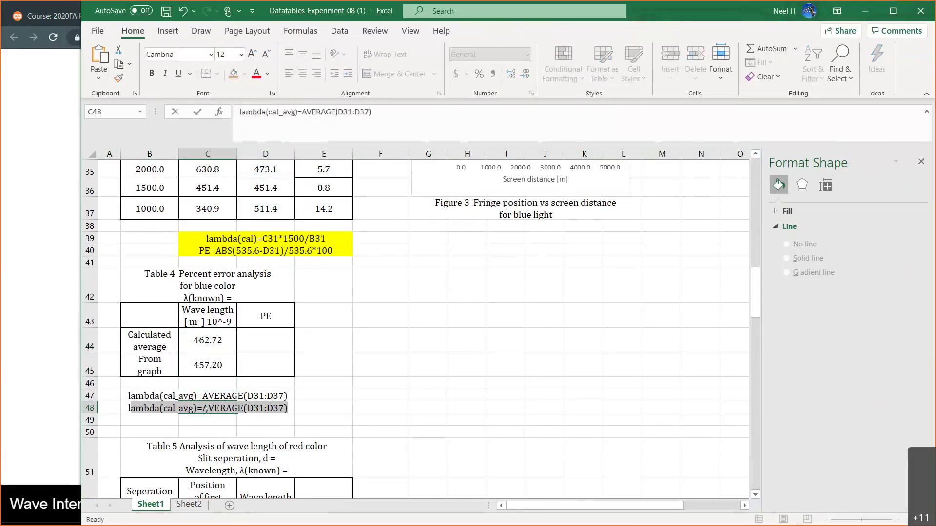
key(BackSpace)
key(BackSpace)
text(MA)
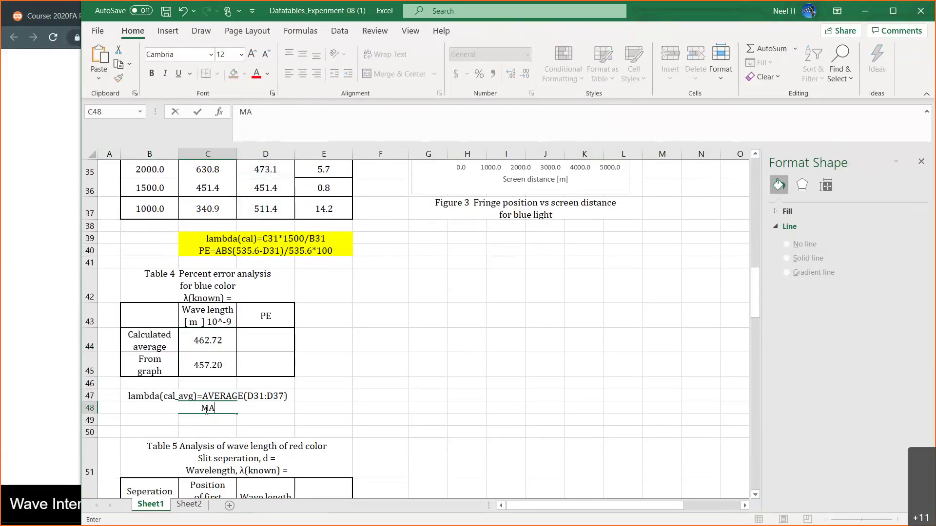
text(BA)
key(BackSpace)
key(BackSpace)
key(BackSpace)
key(BackSpace)
text(mabda)
key(BackSpace)
key(BackSpace)
key(BackSpace)
key(BackSpace)
key(BackSpace)
- Enter the note "lambda(graph)=0.3048*1500" in C48
text(lam)
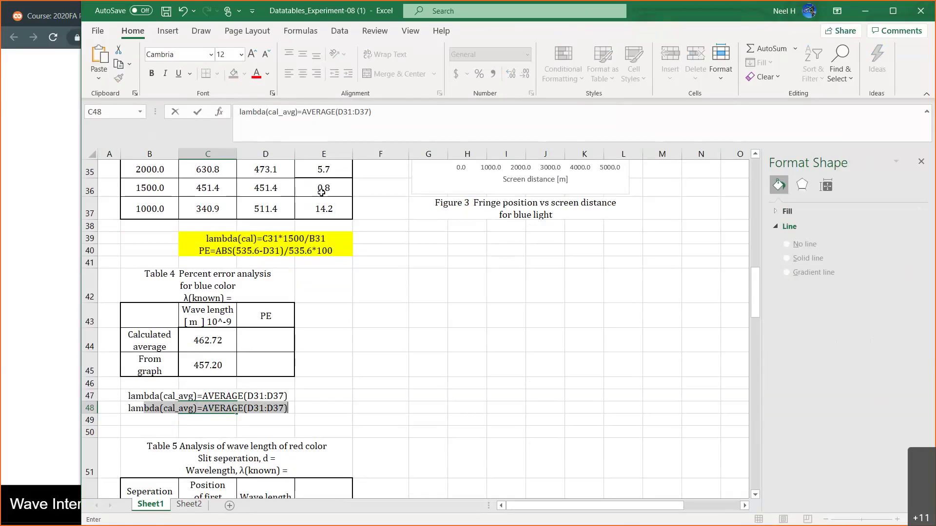
drag(376, 112, 292, 118)
key(BackSpace)
key(BackSpace)
key(BackSpace)
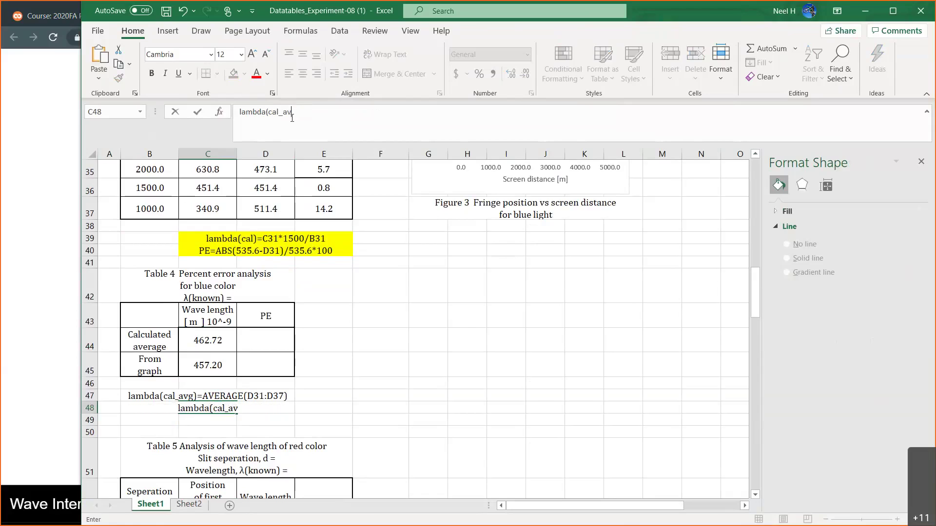
key(BackSpace)
key(BackSpace)
key(BackSpace)
key(BackSpace)
text(g)
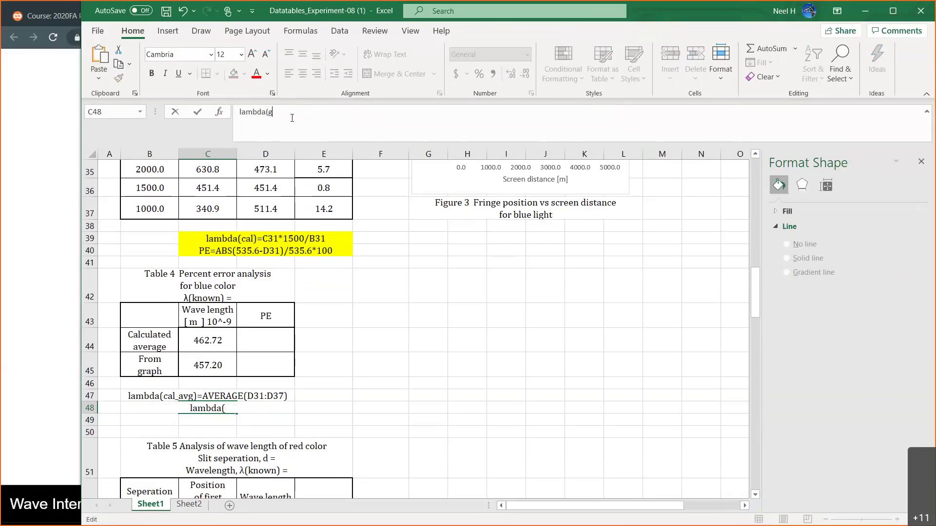
text(raph)=0.3048*1500)
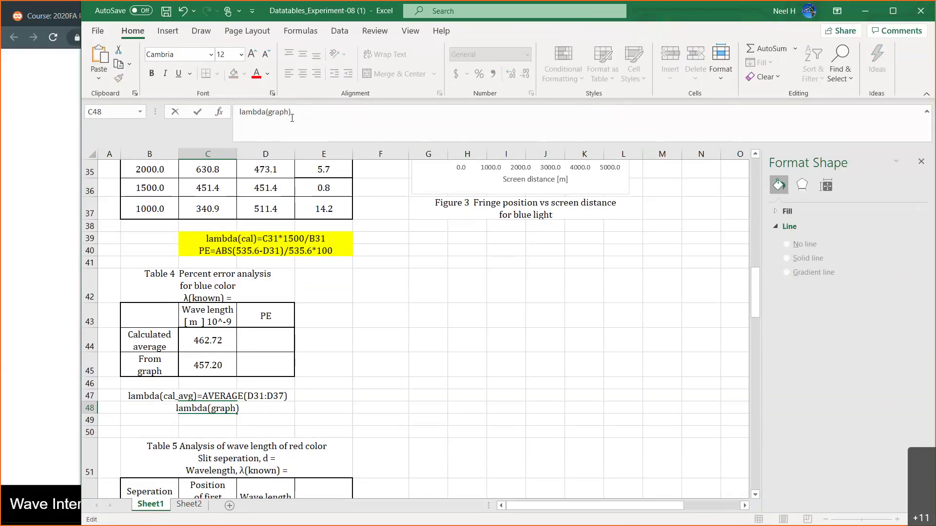
key(Return)
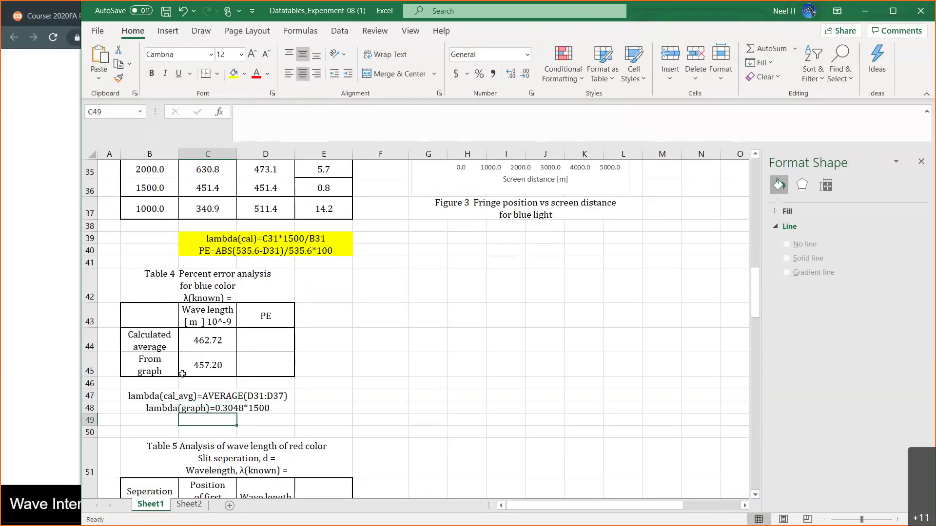
- Enter the percent error formula =ABS(447.7-C44)/447.7*100 for the calculated average in D44 of Table 4
click(253, 344)
text(=ABS)
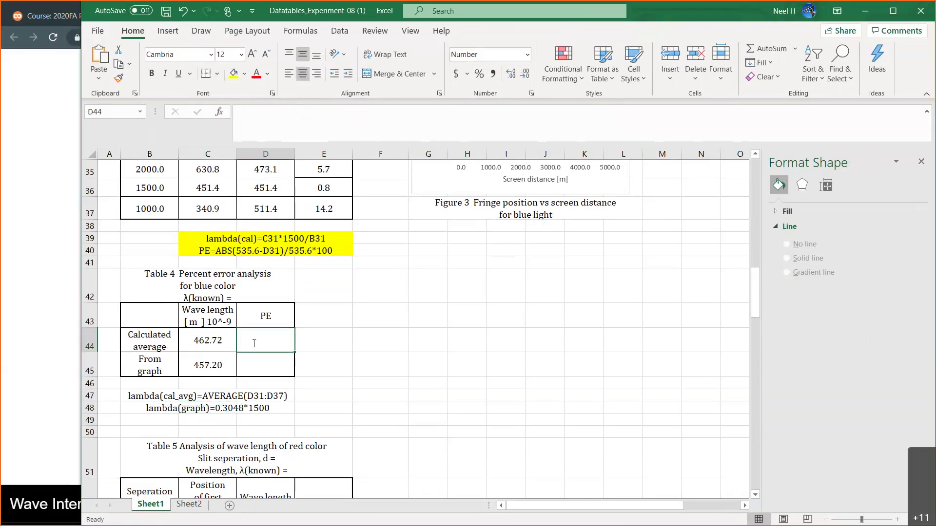
text(()
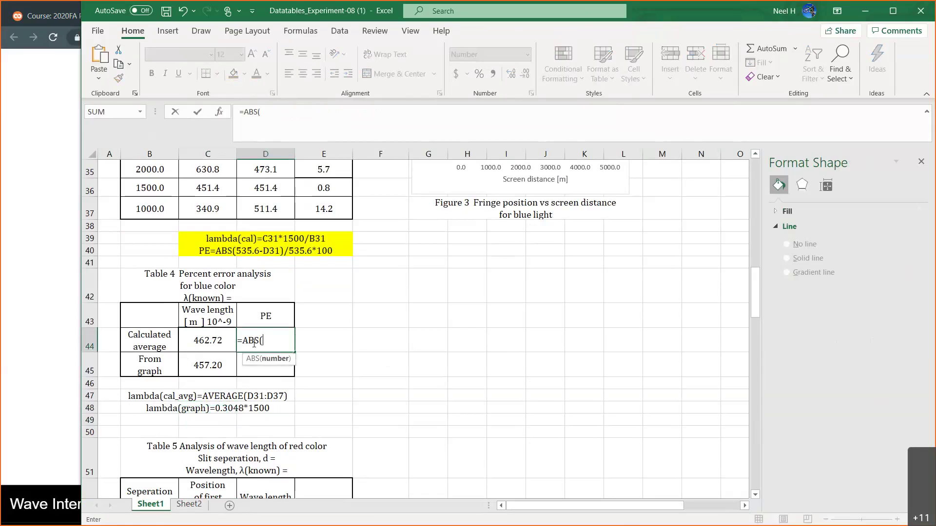
scroll(400, 310, up, 4)
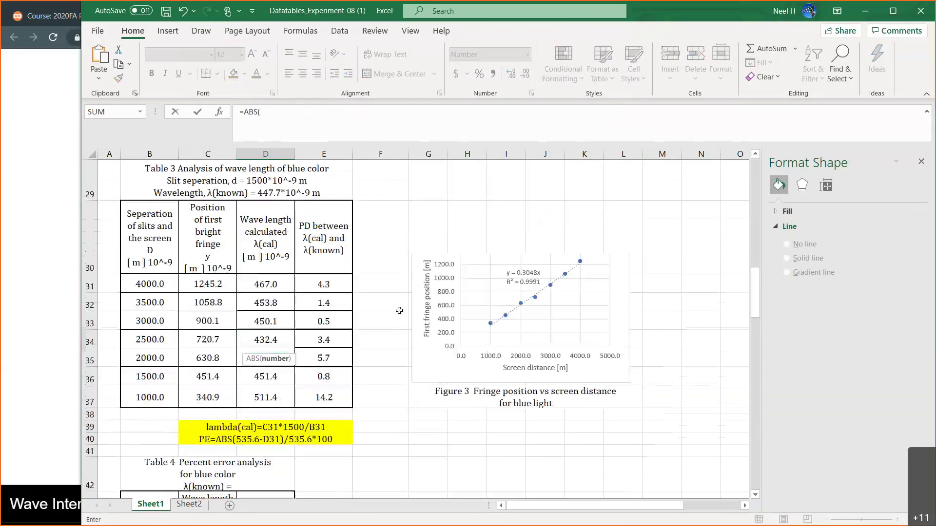
scroll(400, 311, down, 3)
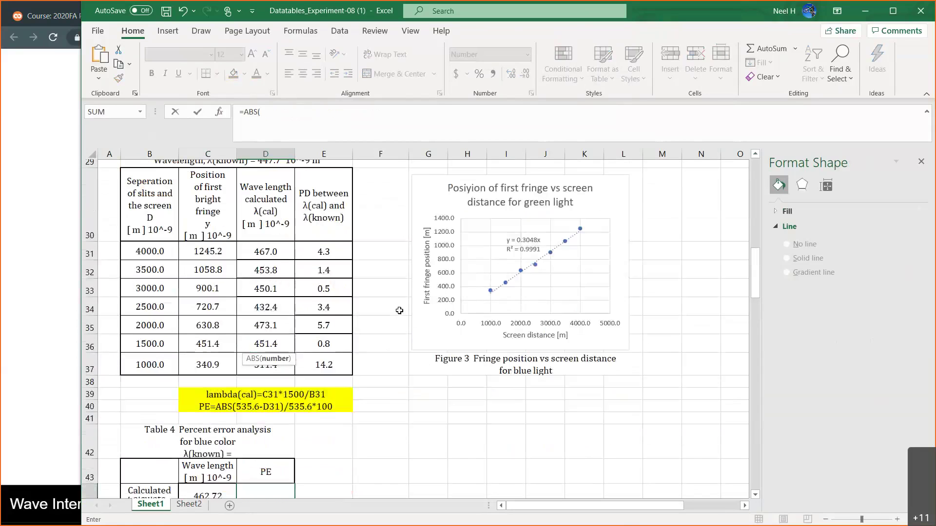
text(447)
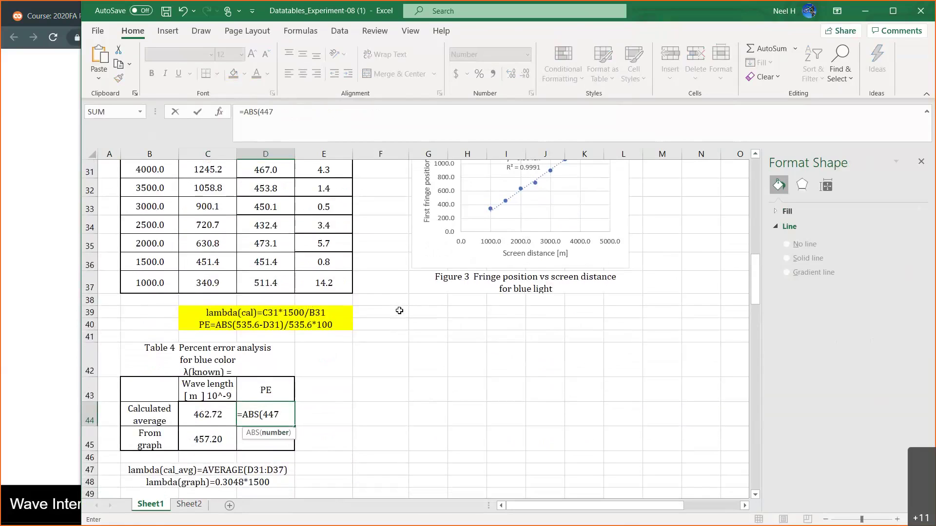
text(.7-)
click(206, 410)
text()/)
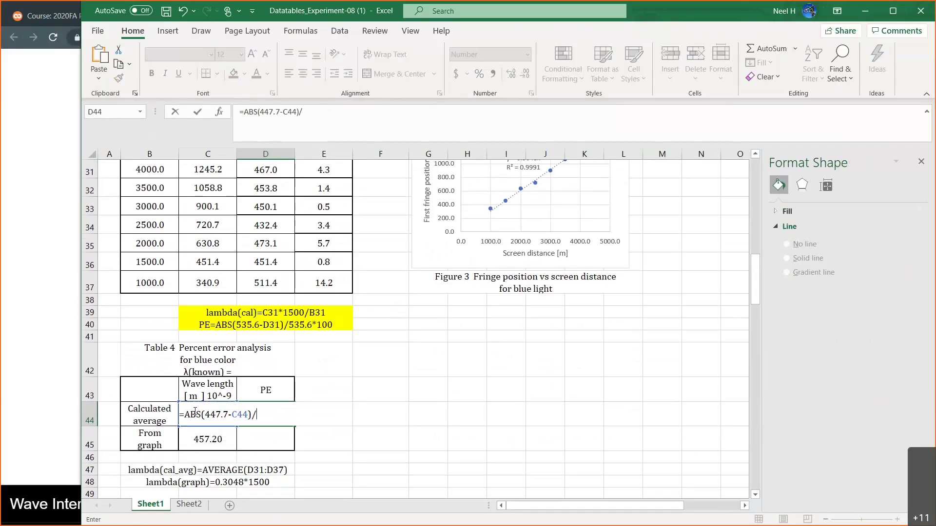
text(447.7*100)
key(Return)
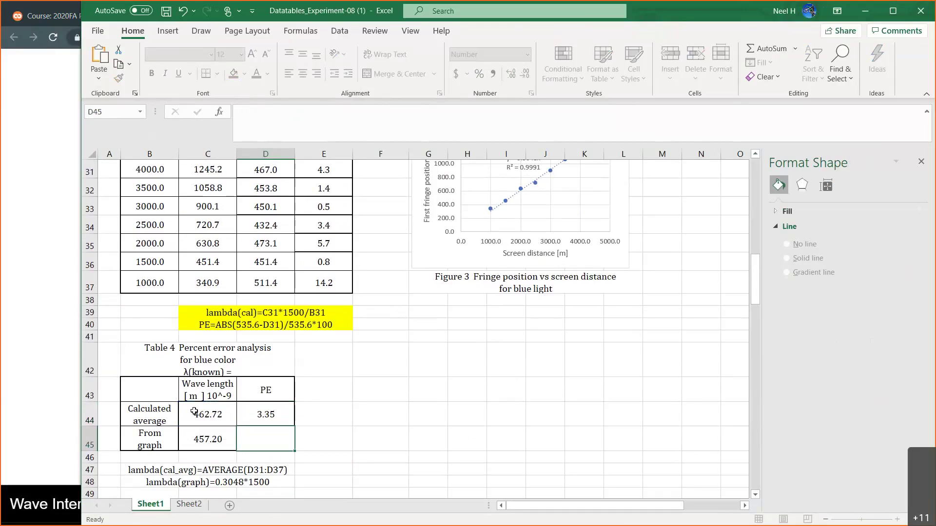
- Fill the percent error formula from D44 down to D45 and check the formulas in E31 and E37 of Table 3
click(257, 417)
drag(294, 426, 293, 446)
click(345, 419)
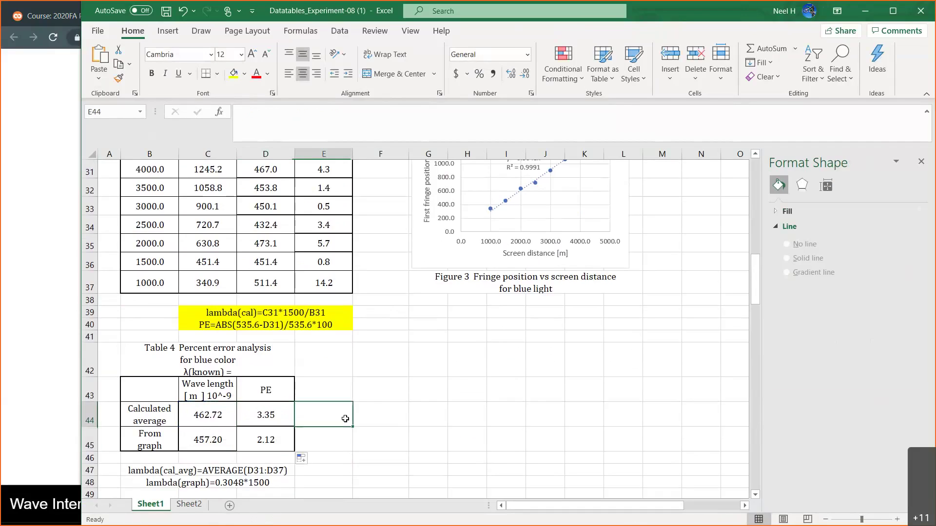
scroll(345, 420, up, 1)
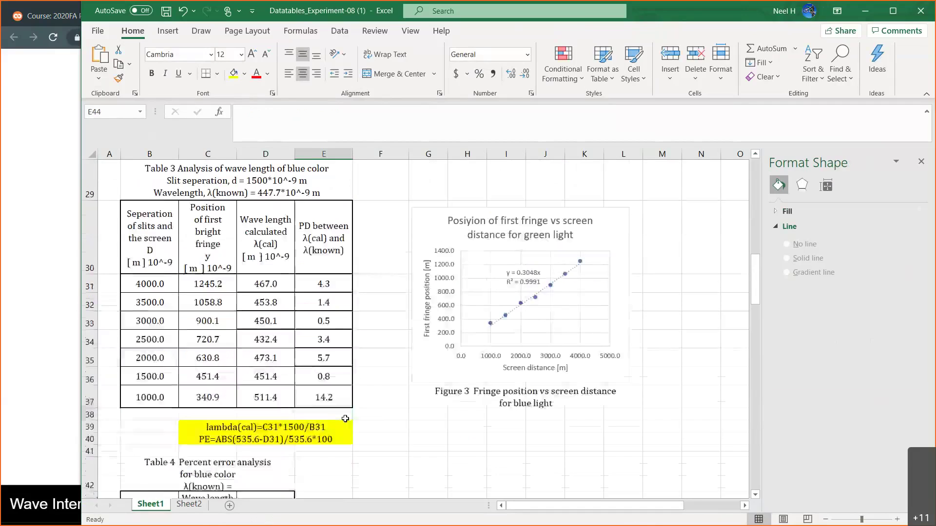
click(332, 283)
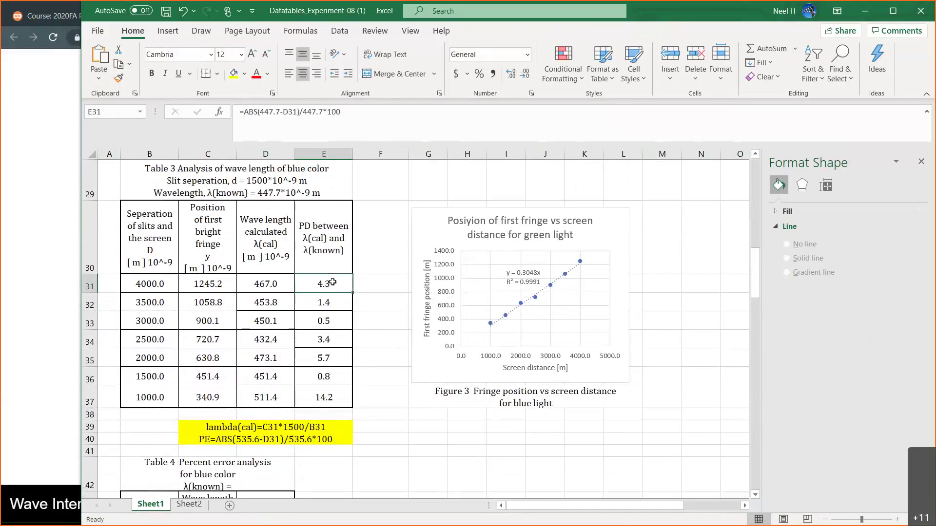
click(323, 399)
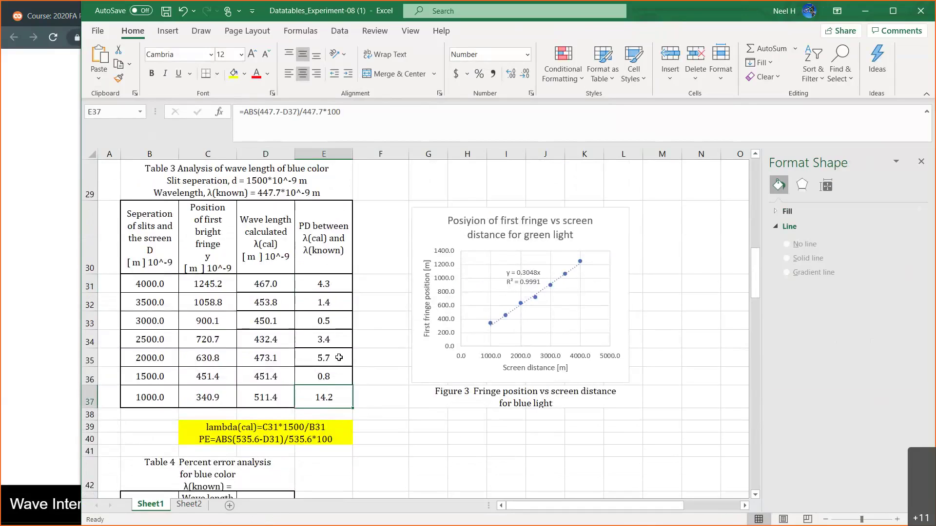
- Copy the formula from D44 and write it in C49 as the note "PE=ABS(447.7-C44)/447.7*100"
scroll(339, 358, down, 3)
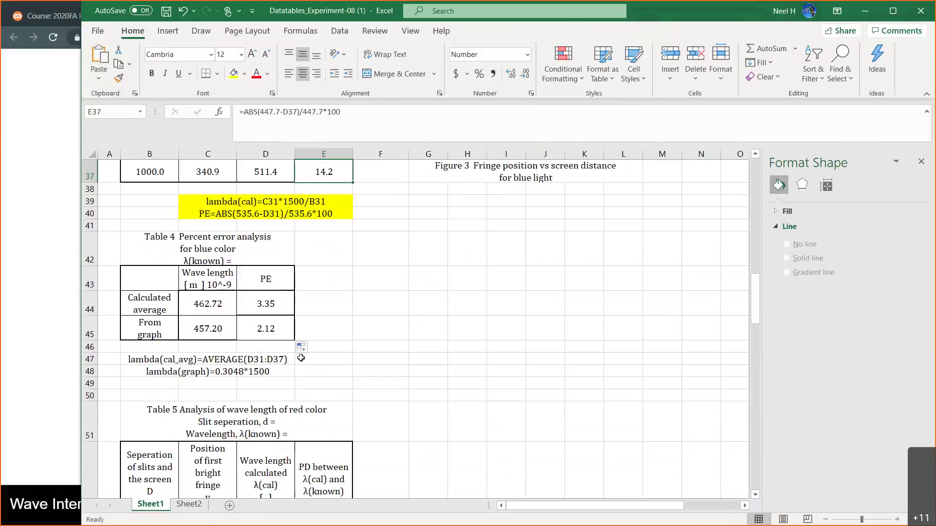
click(268, 296)
drag(340, 112, 212, 114)
key(ctrl+c)
click(198, 112)
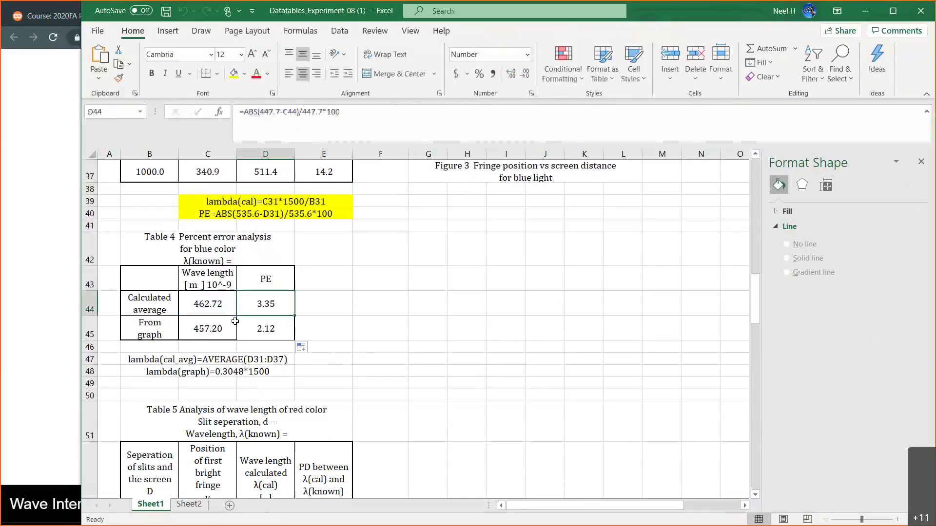
click(224, 383)
text(PE)
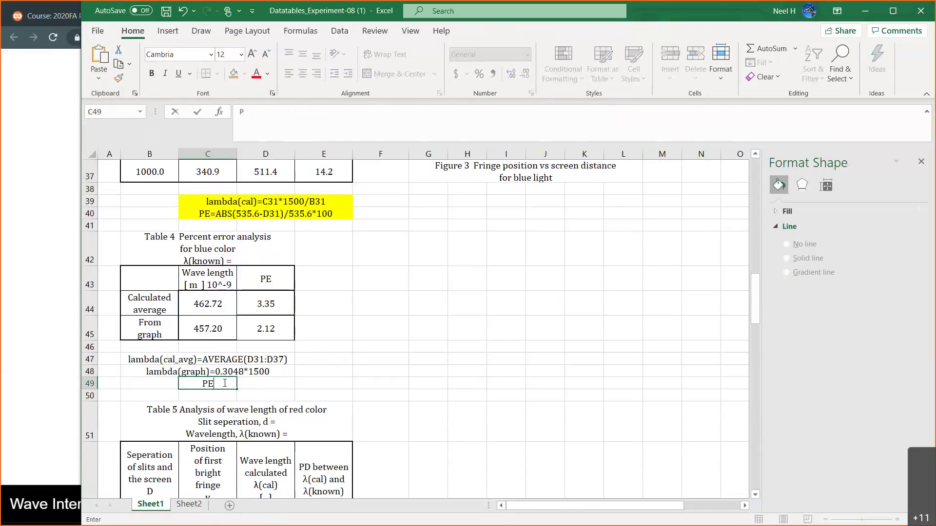
key(ctrl+v)
key(Return)
- Highlight the three formula notes below Table 4, rows 47 to 49, in yellow
drag(165, 358, 278, 384)
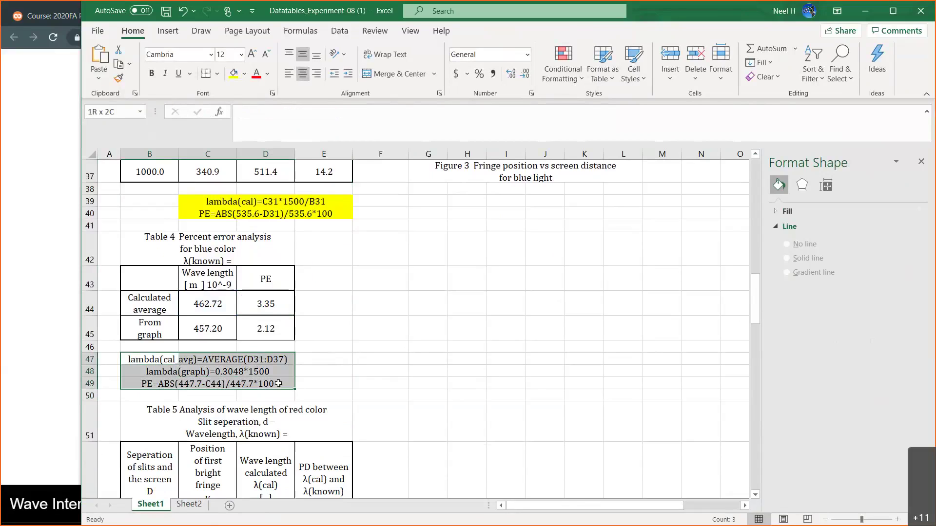
click(233, 73)
click(388, 312)
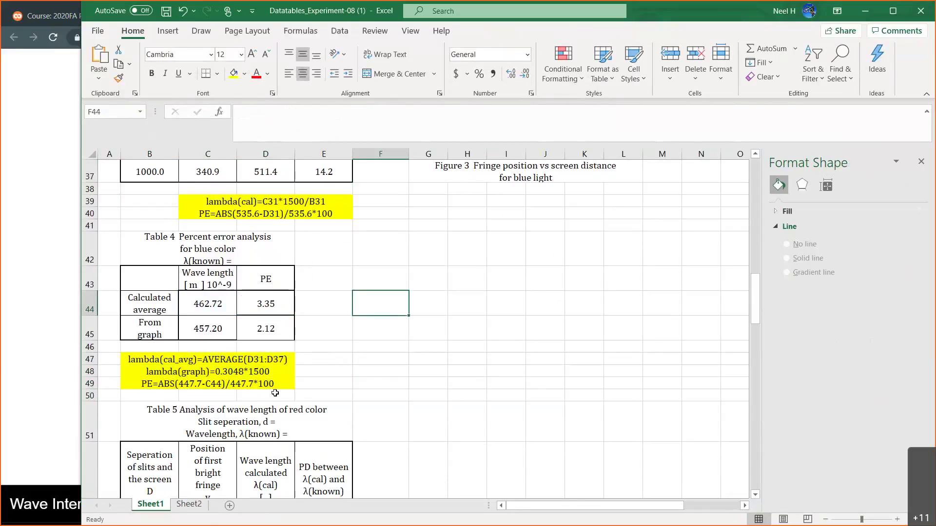
- Review the remaining empty tables down to Table 8, check the completed ones, and return to Table 5 for red color
scroll(275, 390, down, 2)
scroll(273, 377, down, 2)
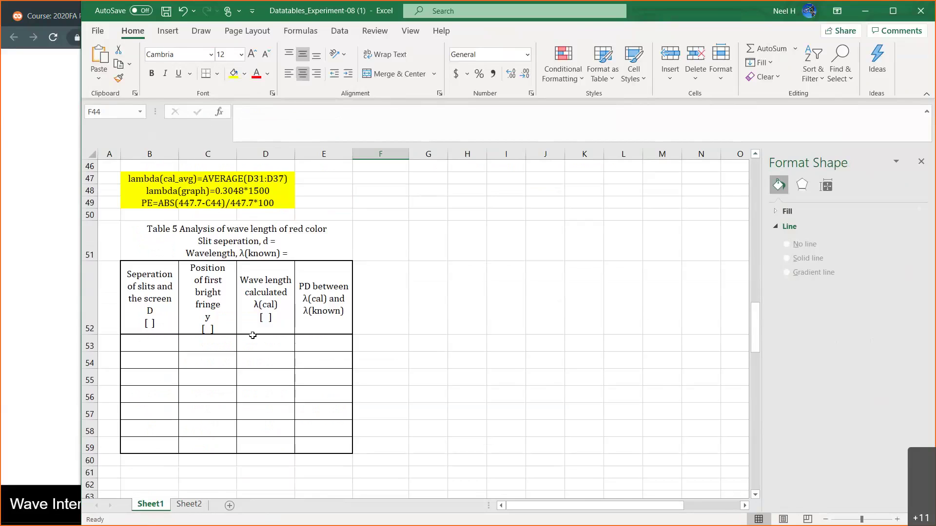
scroll(260, 342, down, 5)
scroll(259, 342, down, 3)
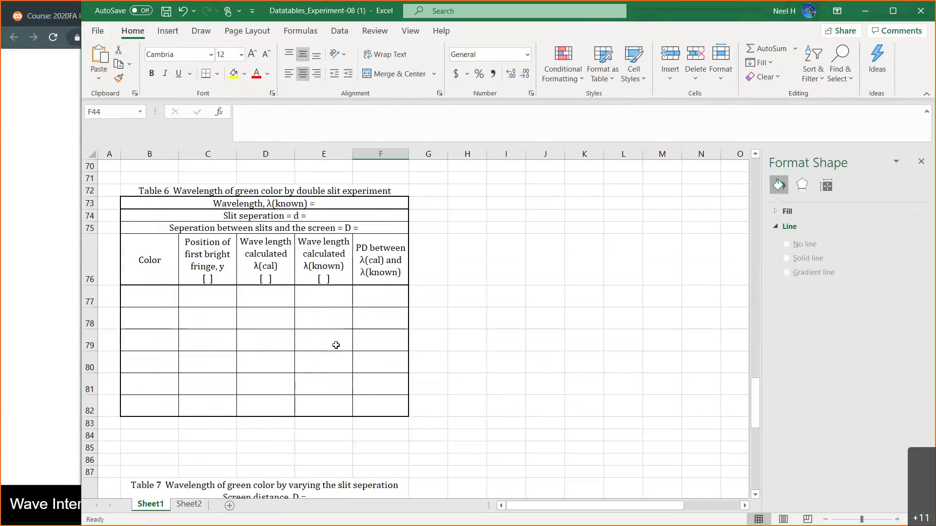
scroll(335, 345, down, 4)
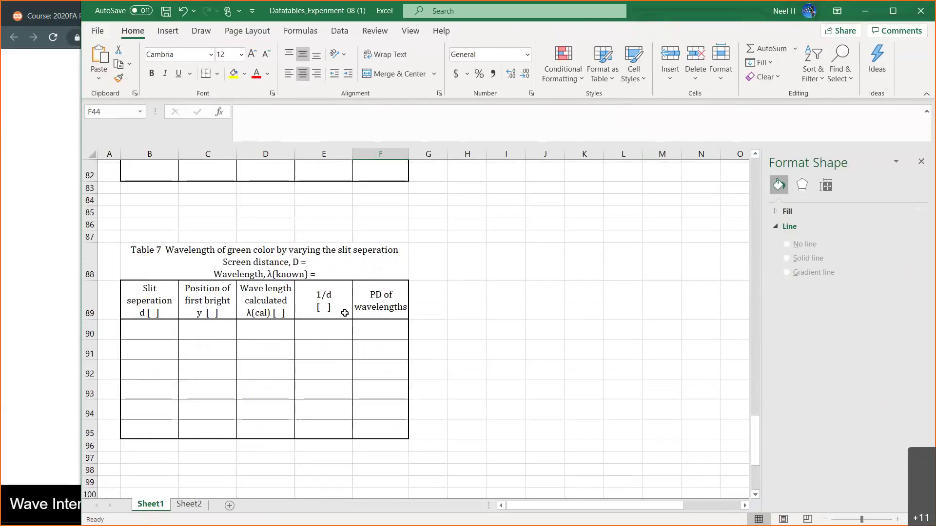
scroll(344, 313, down, 1)
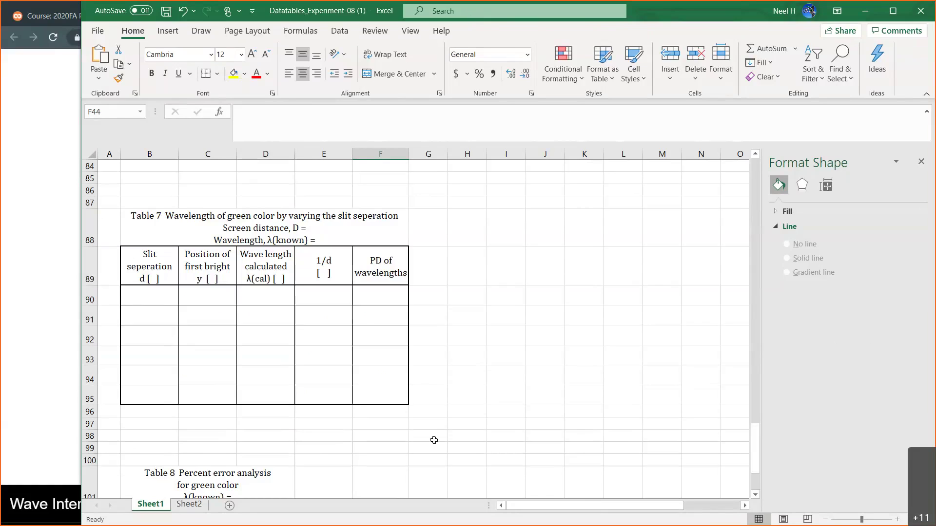
scroll(351, 359, up, 2)
scroll(351, 359, up, 20)
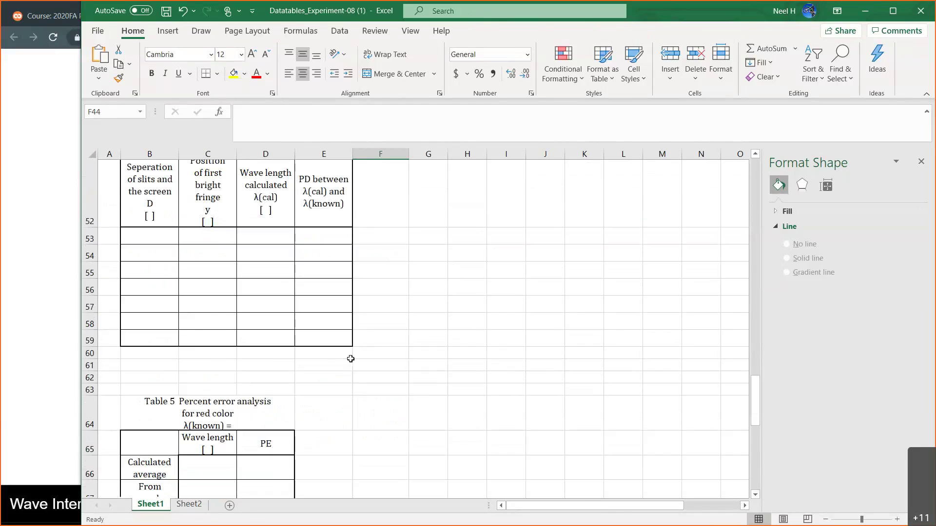
scroll(350, 359, up, 4)
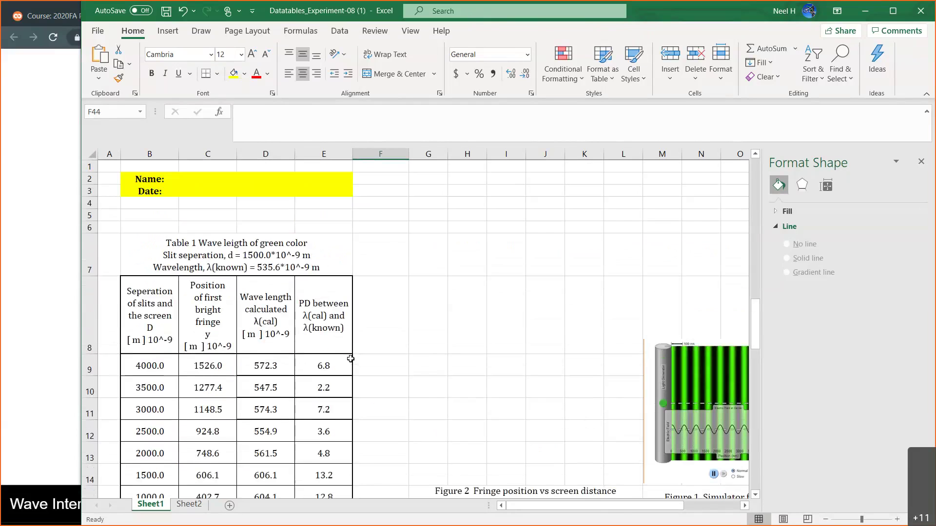
scroll(350, 359, down, 2)
scroll(351, 359, down, 10)
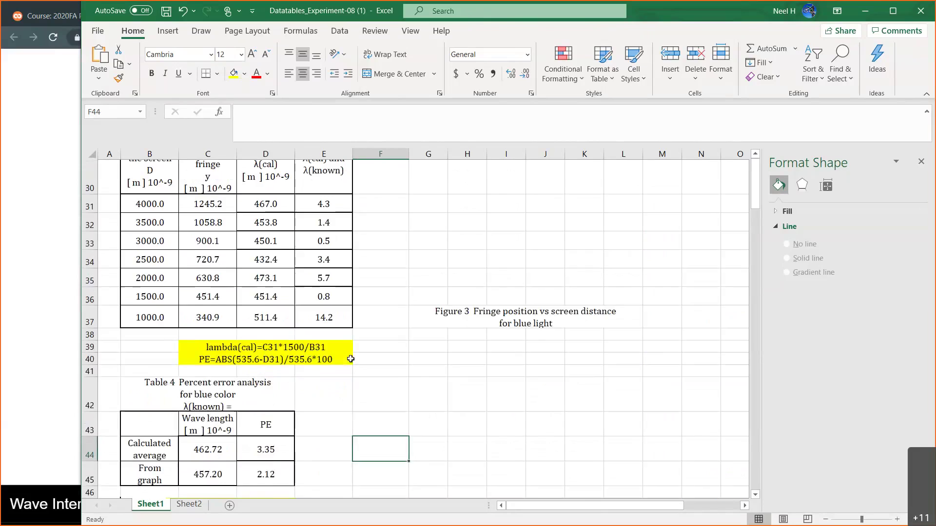
scroll(350, 359, down, 4)
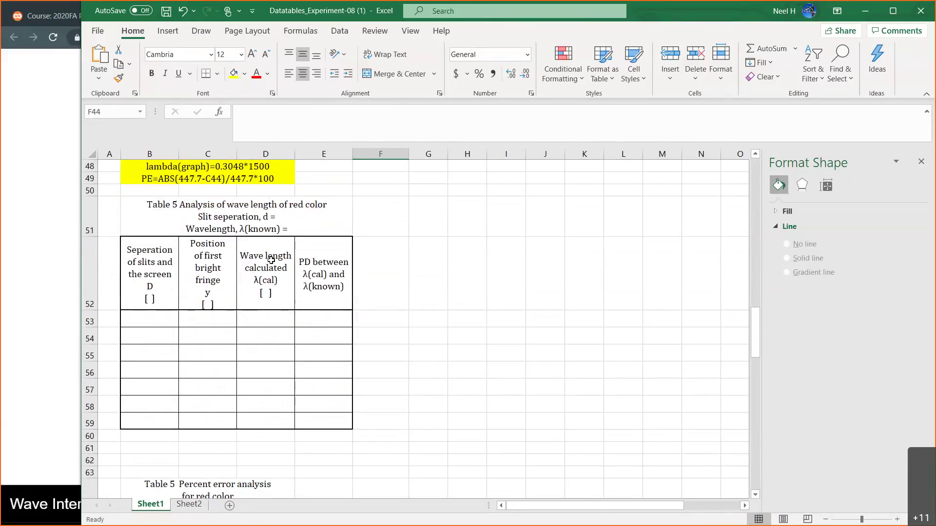
- Switch to the Wave Interference simulation in the browser, set the light frequency to red and pause the wave
click(49, 211)
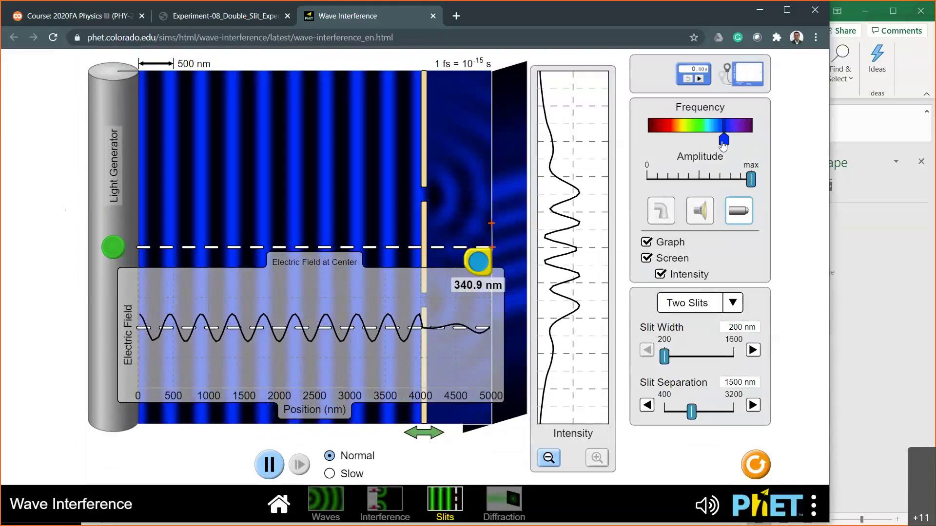
drag(726, 139, 666, 146)
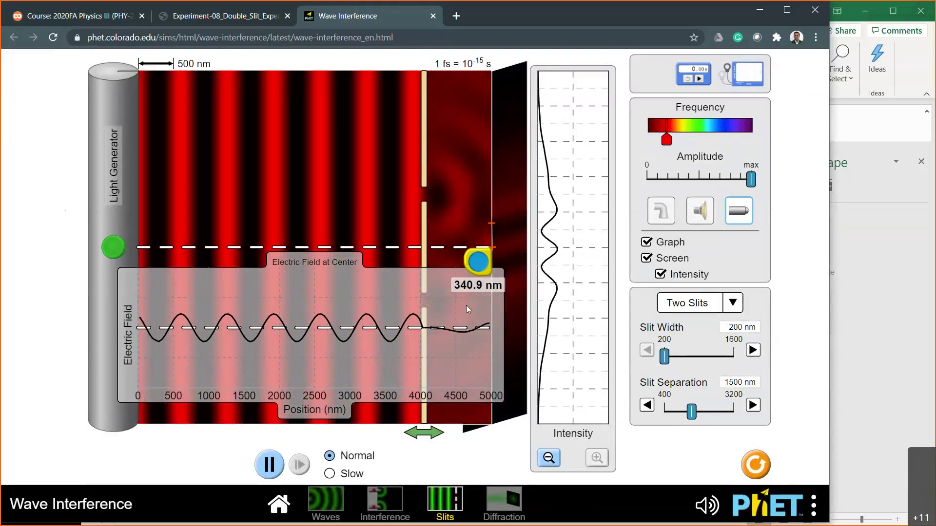
click(269, 464)
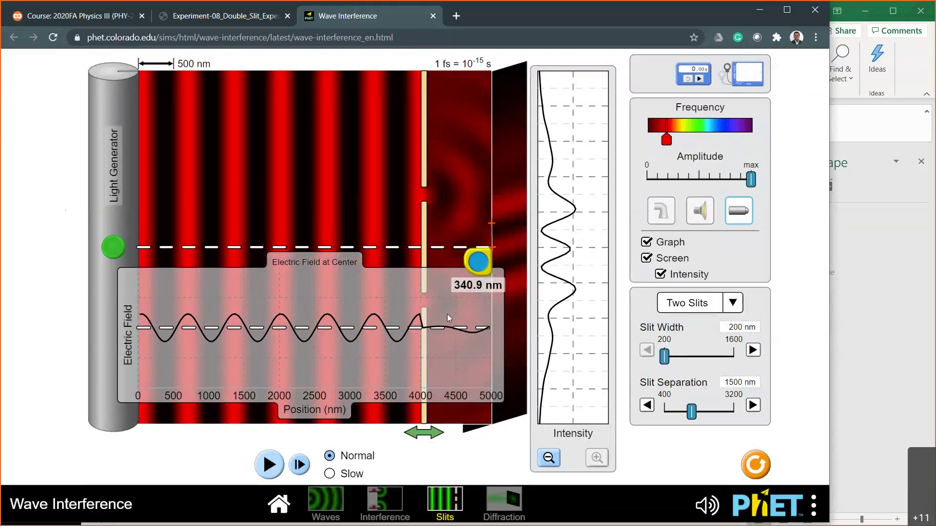
- Measure the red light's wavelength with the tape measure between two neighbouring crests of the electric field graph
drag(478, 264, 173, 337)
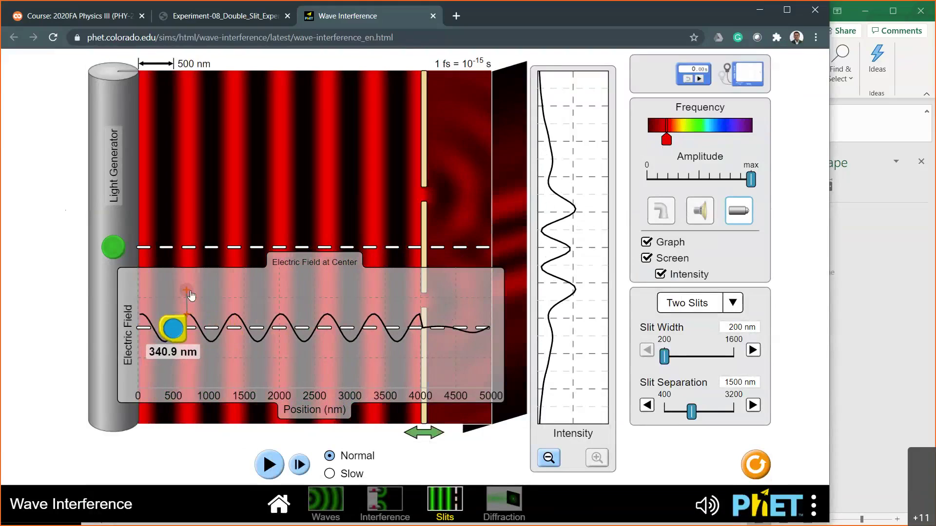
drag(193, 296, 240, 317)
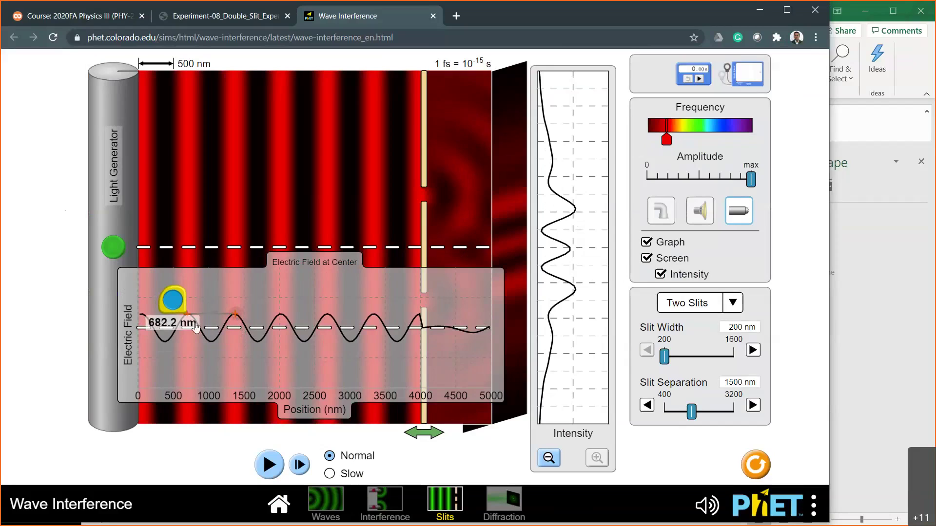
drag(171, 306, 174, 304)
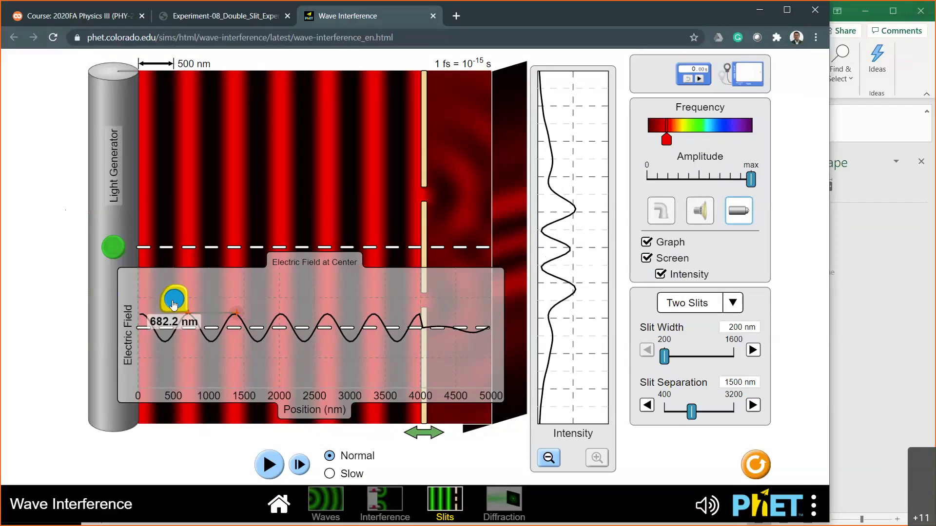
drag(240, 317, 238, 317)
drag(238, 318, 237, 318)
- Switch to the Excel data tables and enter 654.6*10^-9 m as the known wavelength in the Table 5 title
click(876, 273)
click(317, 220)
click(332, 130)
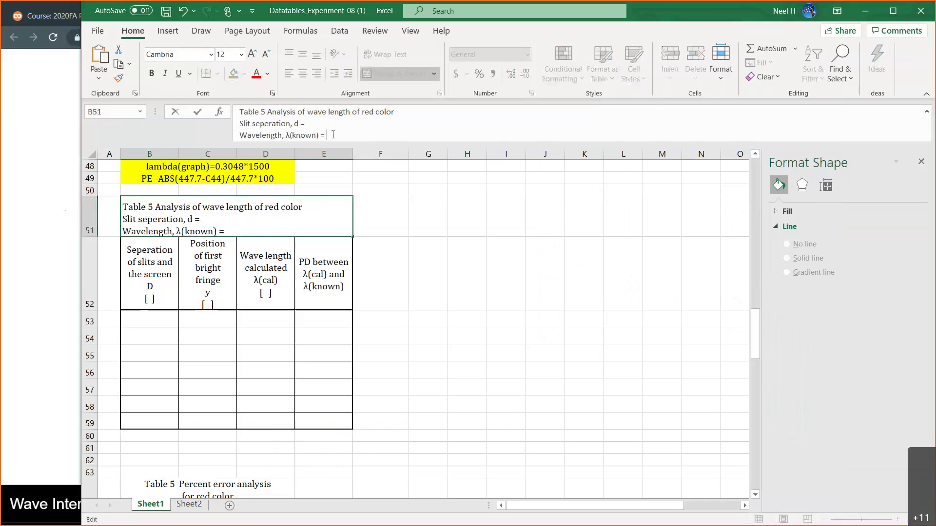
key(alt+Tab)
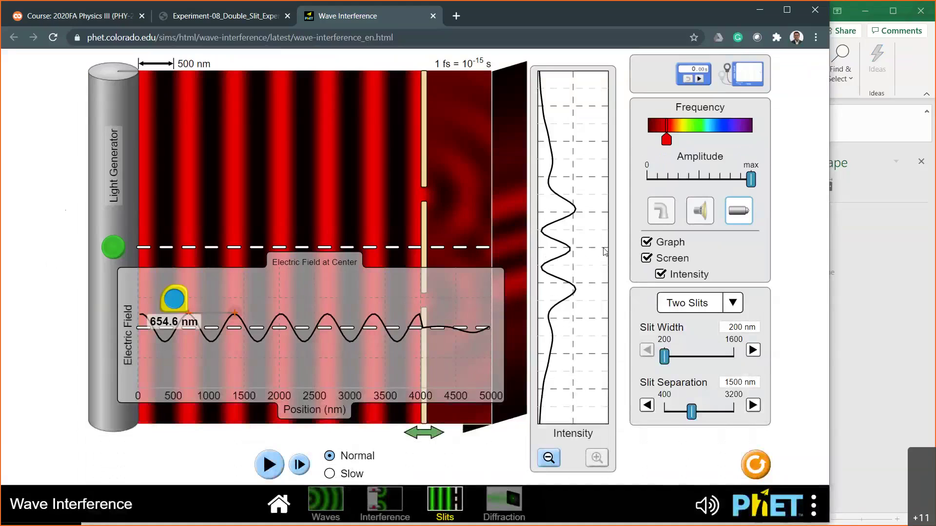
click(870, 256)
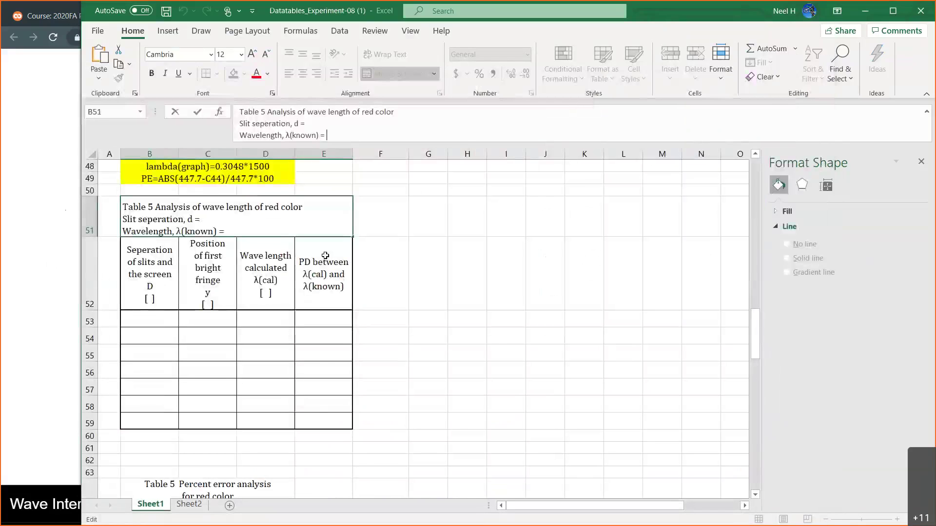
text(654.6*10^-9 )
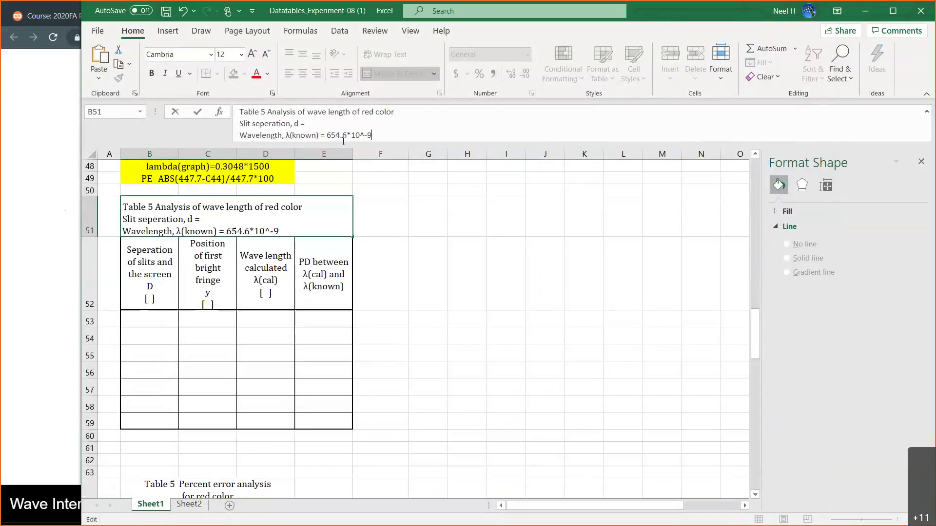
text(m)
- Enter 1500*10^-9 m as the slit separation d in the Table 5 title
click(319, 125)
text(1500*10^-9 m)
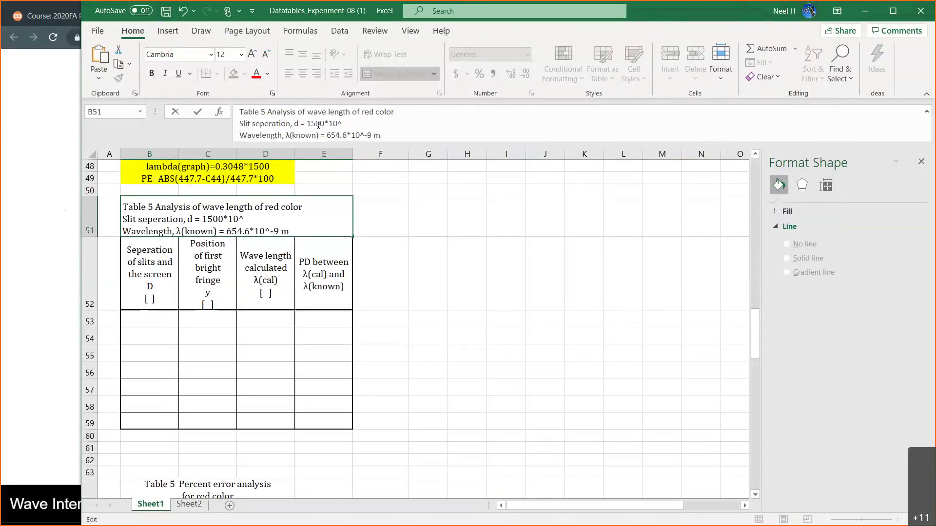
key(Return)
key(Return)
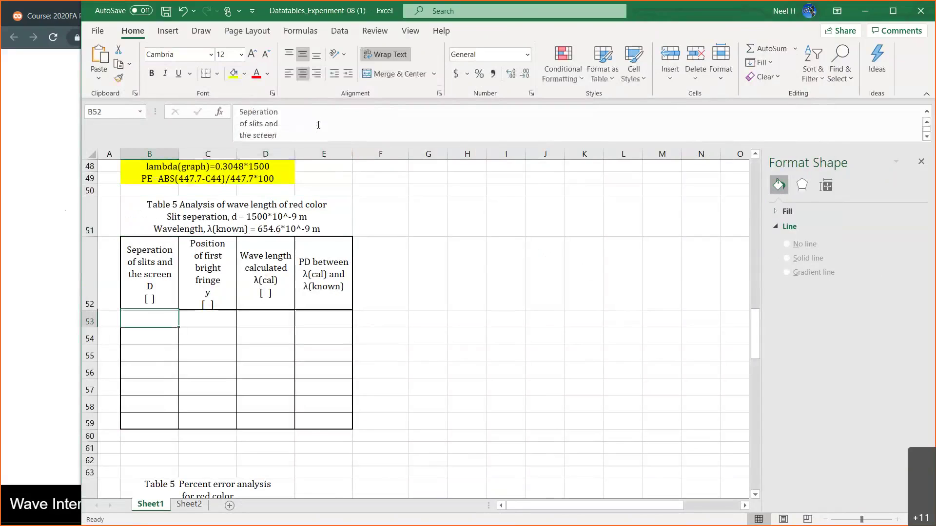
- Copy the Table 3 column headings with their m 10^-9 units, B30:E30, over the Table 5 headings in row 52
scroll(251, 279, up, 3)
scroll(252, 279, up, 5)
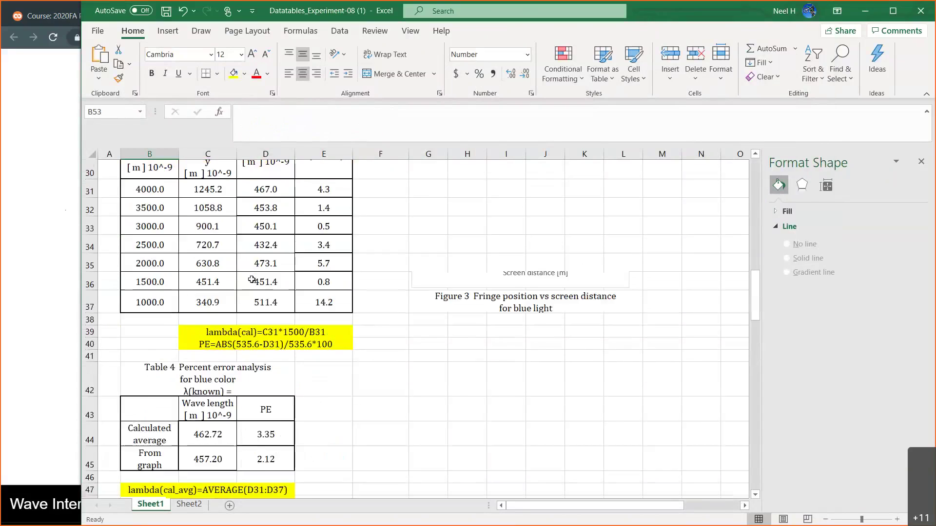
drag(150, 273, 317, 290)
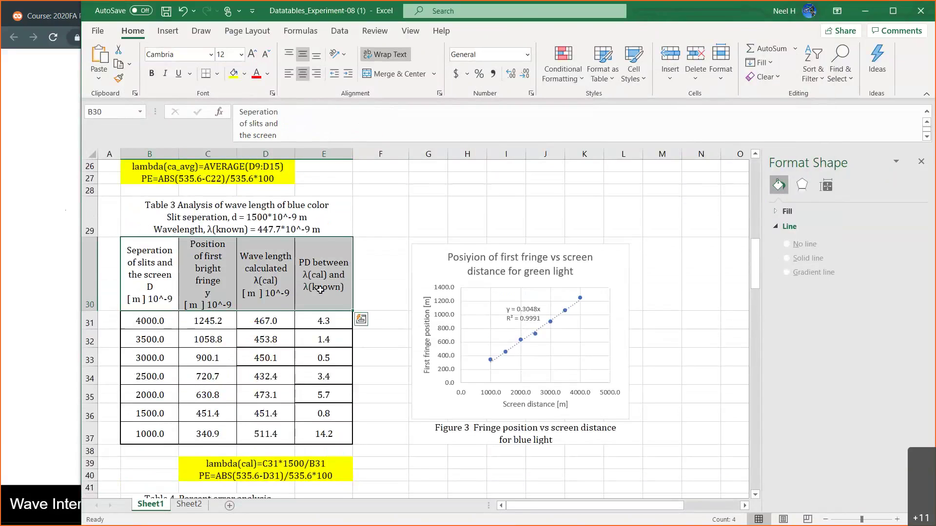
key(ctrl+c)
scroll(320, 290, down, 3)
scroll(320, 290, down, 4)
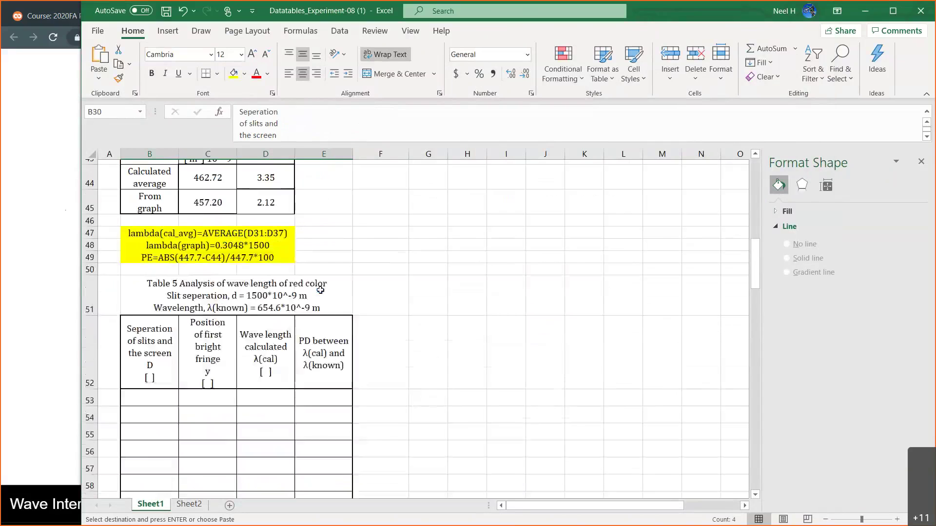
drag(149, 297, 324, 311)
key(ctrl+v)
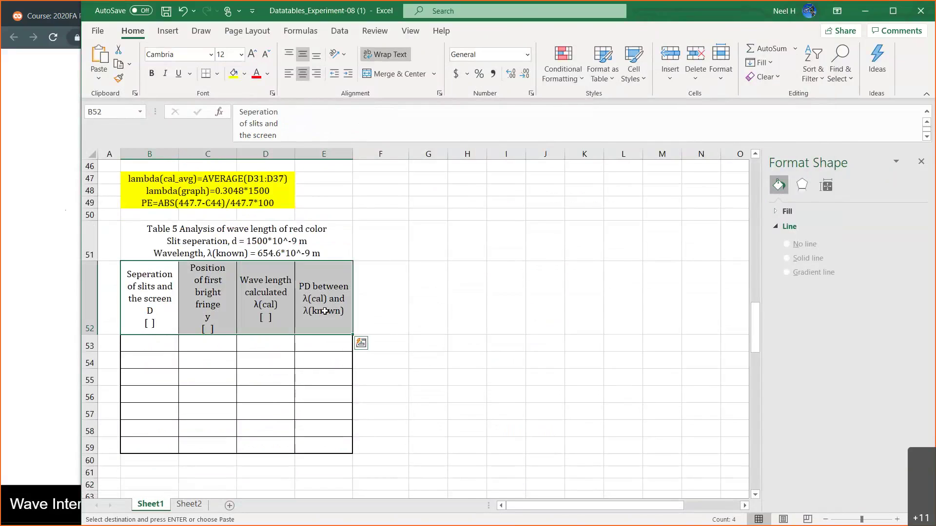
- Copy the seven slit-to-screen distances, 4000 to 1000, from Table 3 into the first column of Table 5, B53:B59
scroll(258, 345, up, 2)
scroll(257, 345, up, 4)
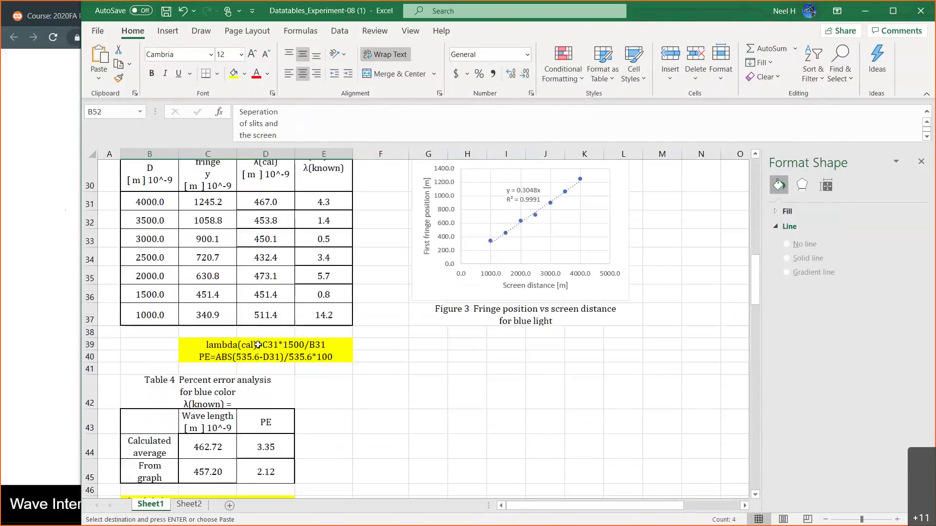
drag(157, 171, 157, 284)
key(ctrl+c)
scroll(241, 364, down, 7)
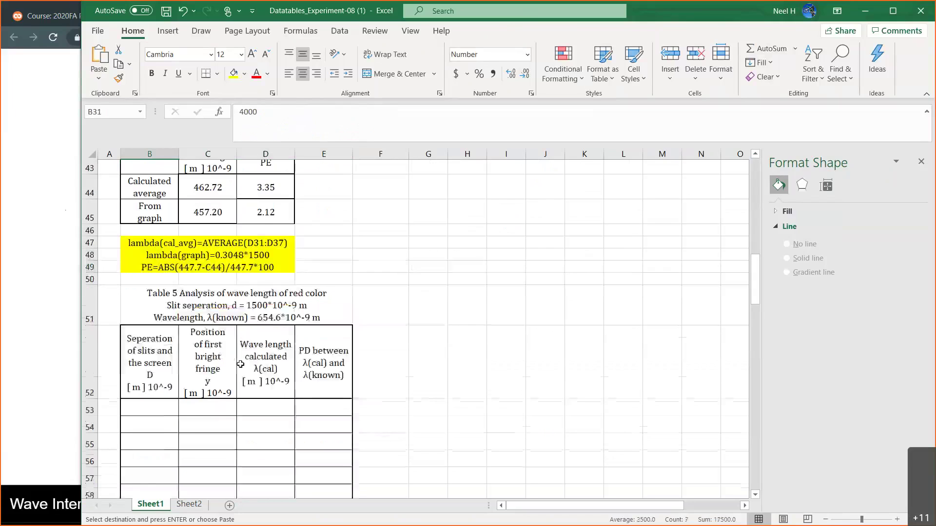
drag(132, 247, 164, 349)
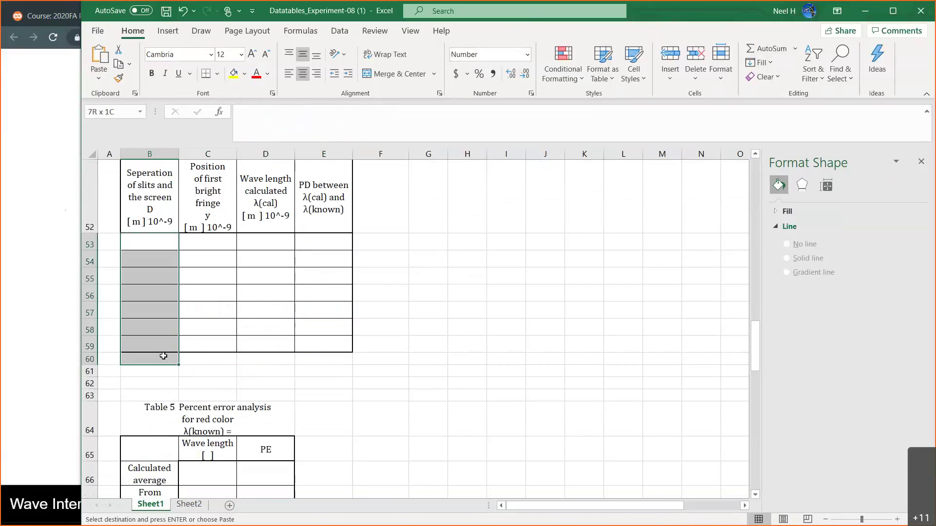
key(ctrl+v)
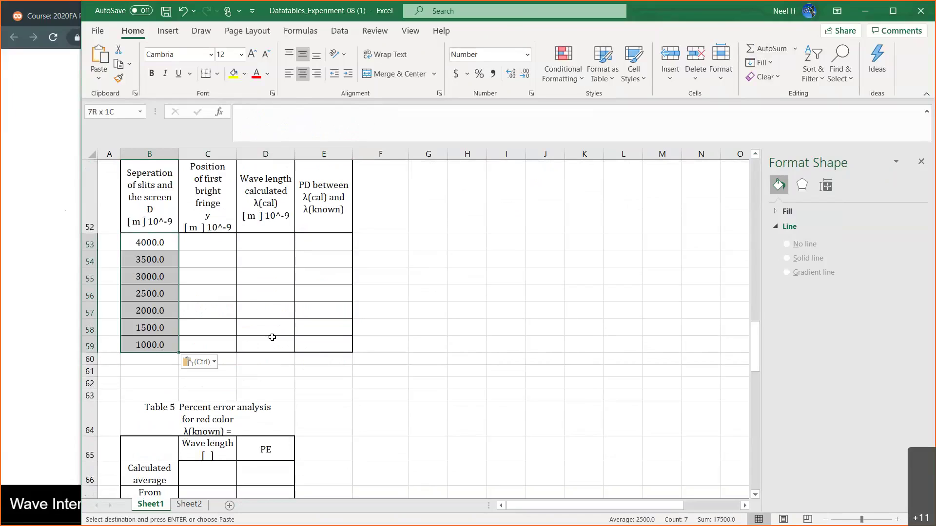
- Switch to the Wave Interference simulation, move the double-slit barrier to the 1000 nm position and resume the wave
click(209, 242)
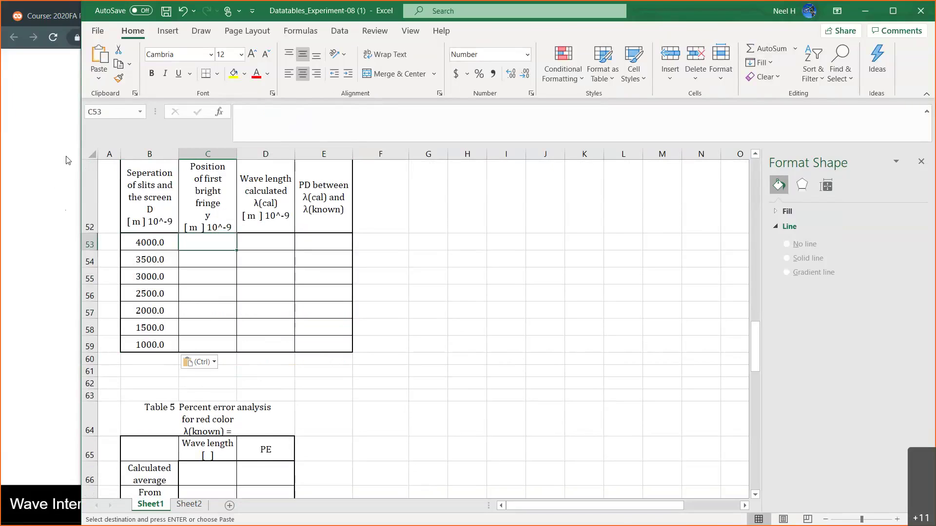
click(59, 173)
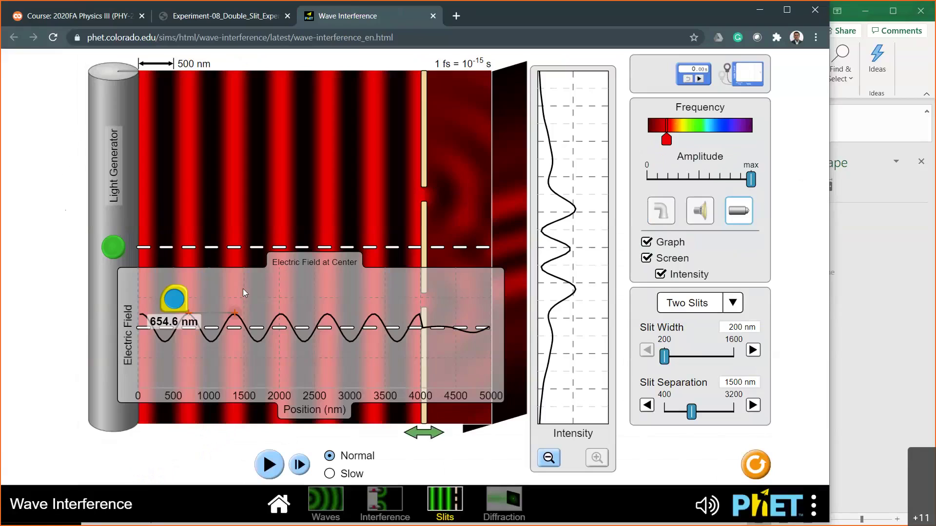
drag(424, 432, 215, 455)
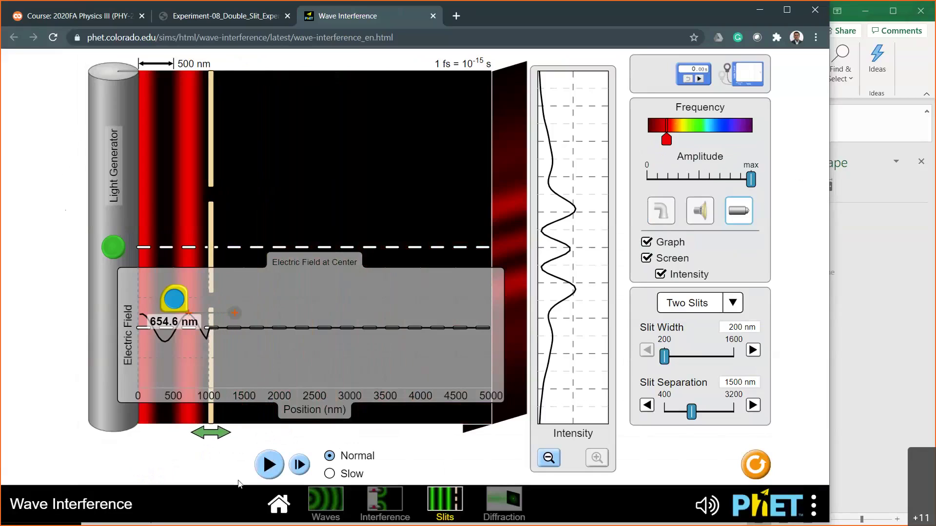
click(270, 467)
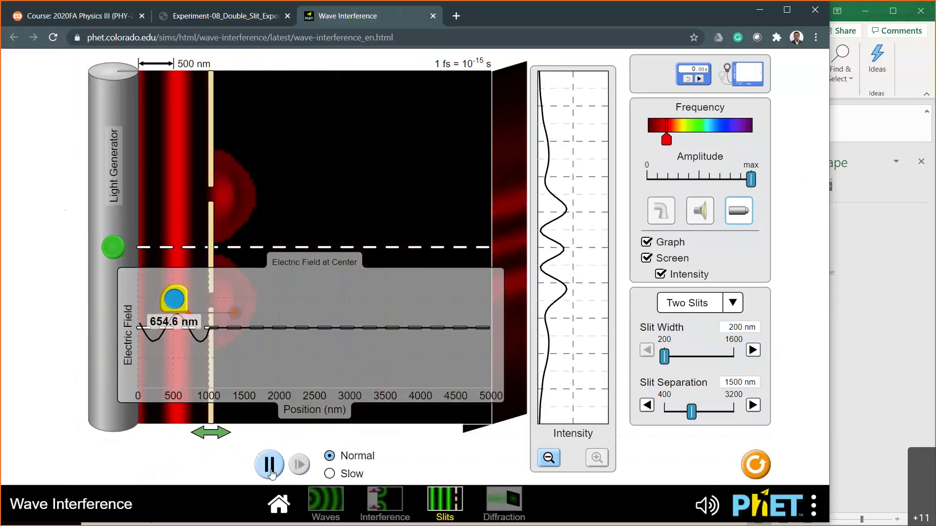
- Measure the first bright fringe's position with the tape measure, from the center line up along the screen
drag(178, 305, 478, 239)
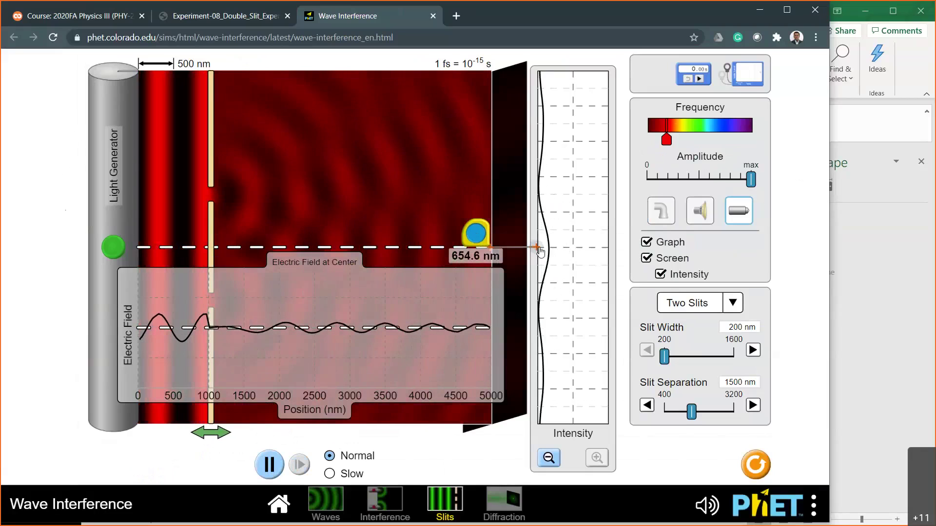
drag(539, 250, 494, 116)
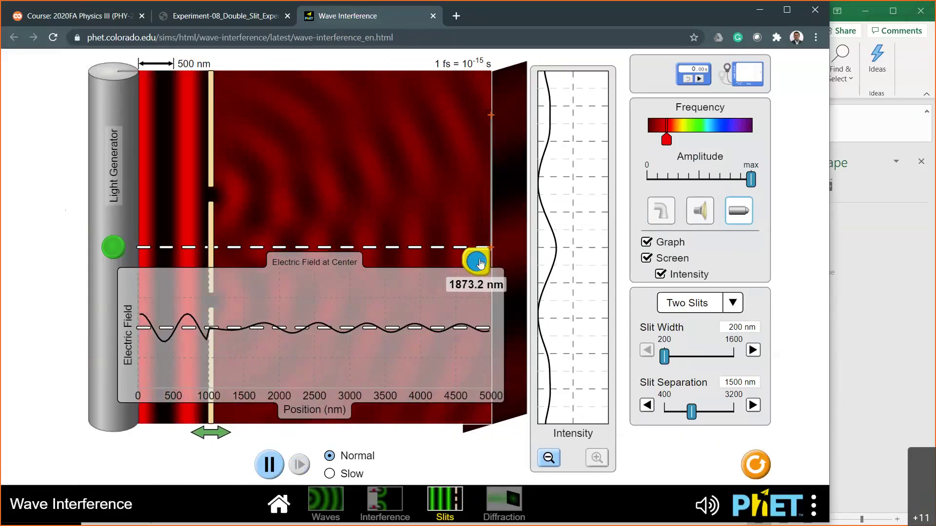
drag(480, 263, 481, 263)
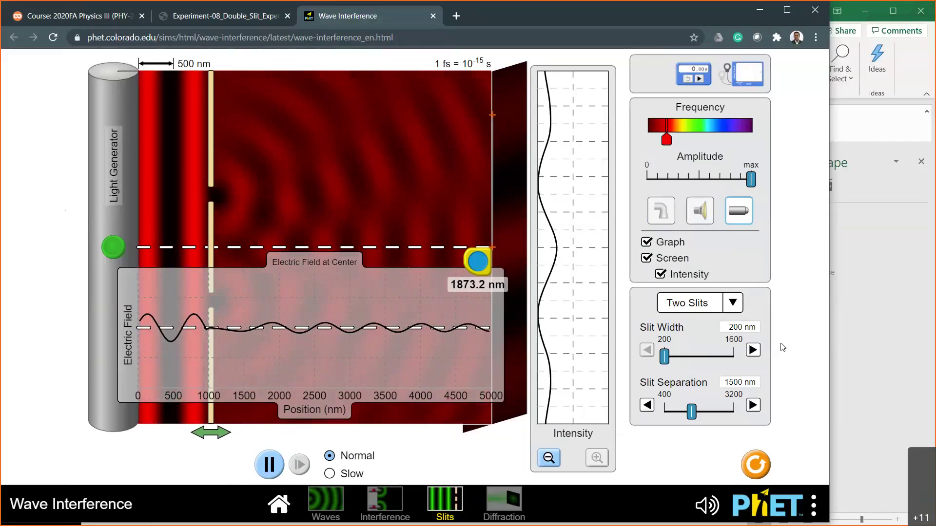
- Switch to the Excel data tables and enter 1873.2 as the first fringe position for the 4000 distance, cell C53
click(864, 317)
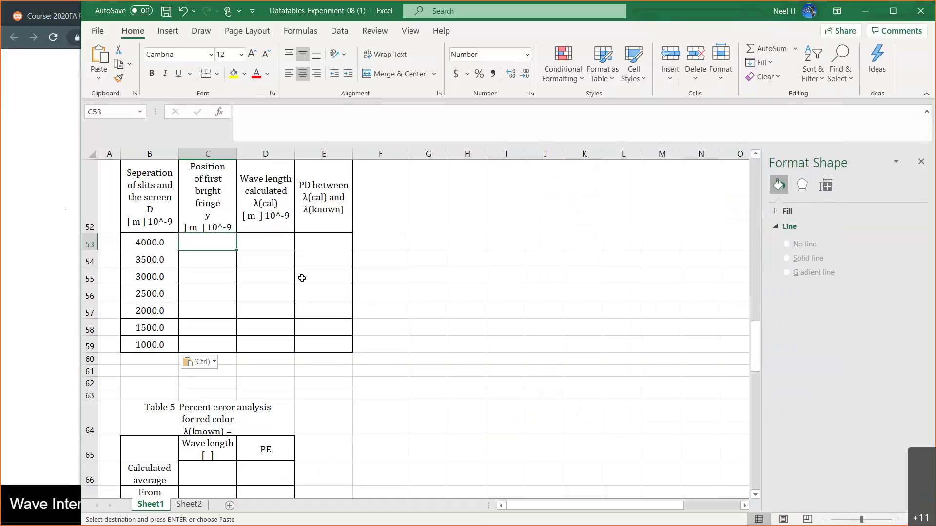
click(219, 242)
text(187)
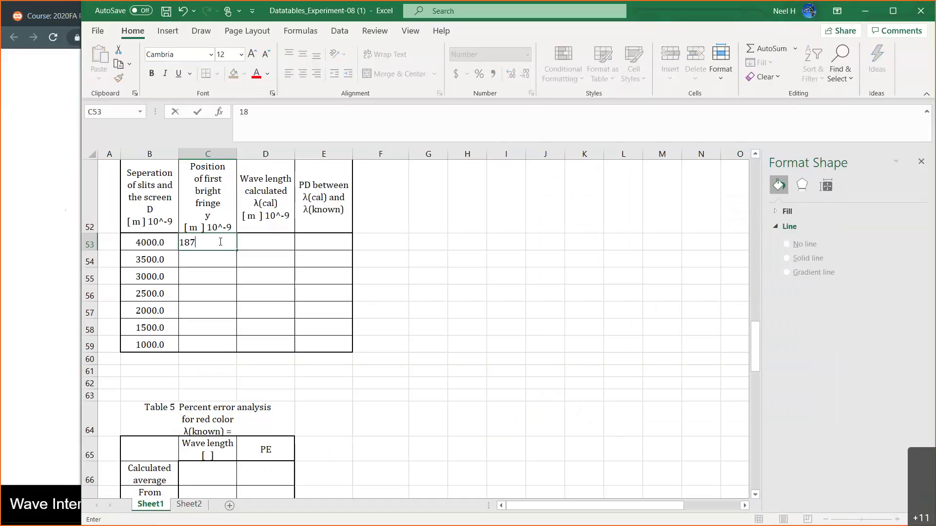
text(3.2)
key(Return)
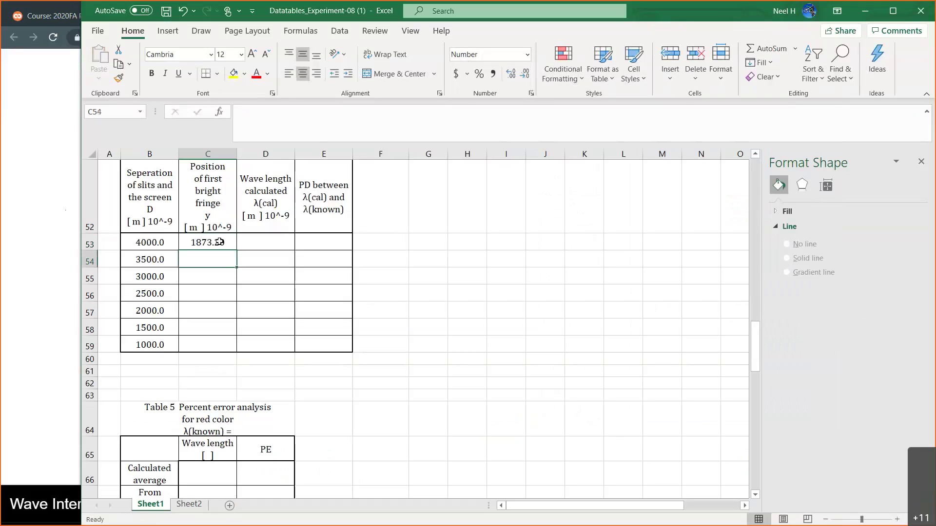
click(276, 243)
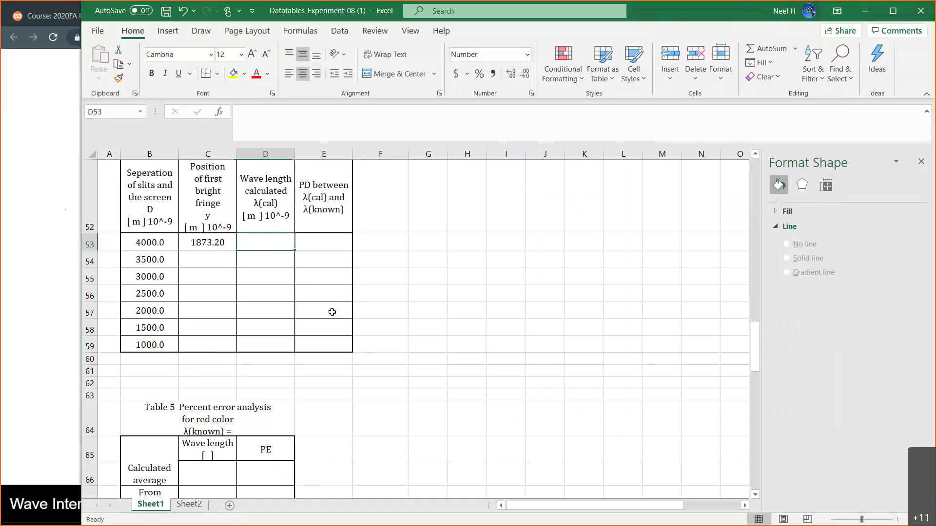
scroll(332, 312, up, 7)
scroll(332, 312, up, 1)
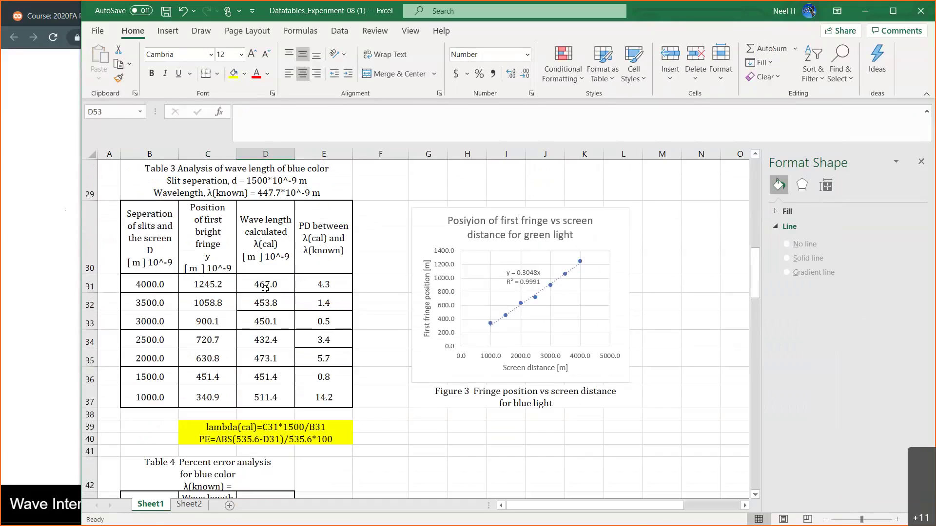
drag(268, 285, 326, 284)
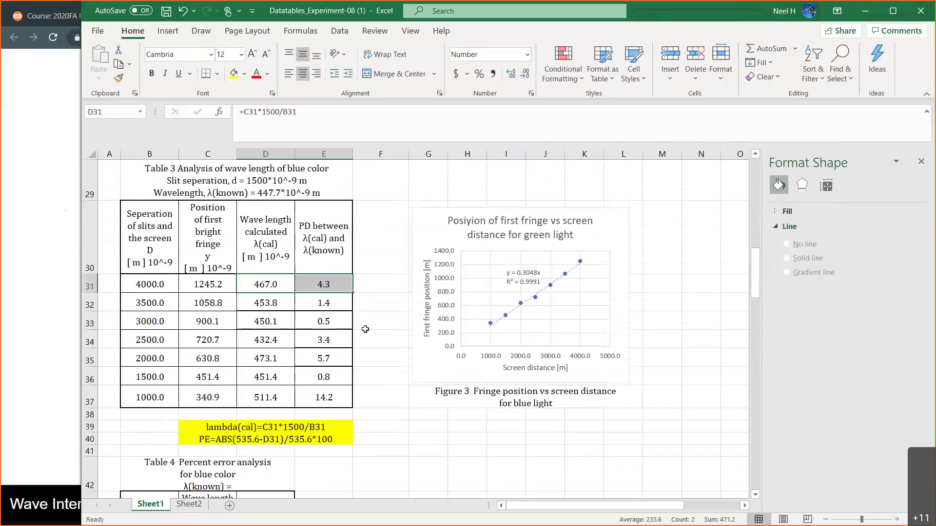
scroll(439, 454, down, 4)
scroll(440, 454, down, 1)
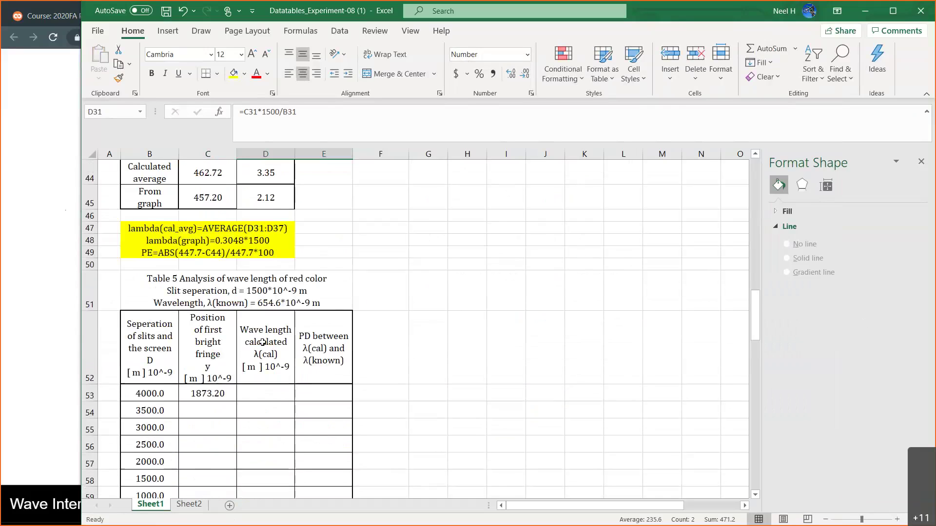
scroll(264, 327, down, 1)
click(270, 317)
click(267, 328)
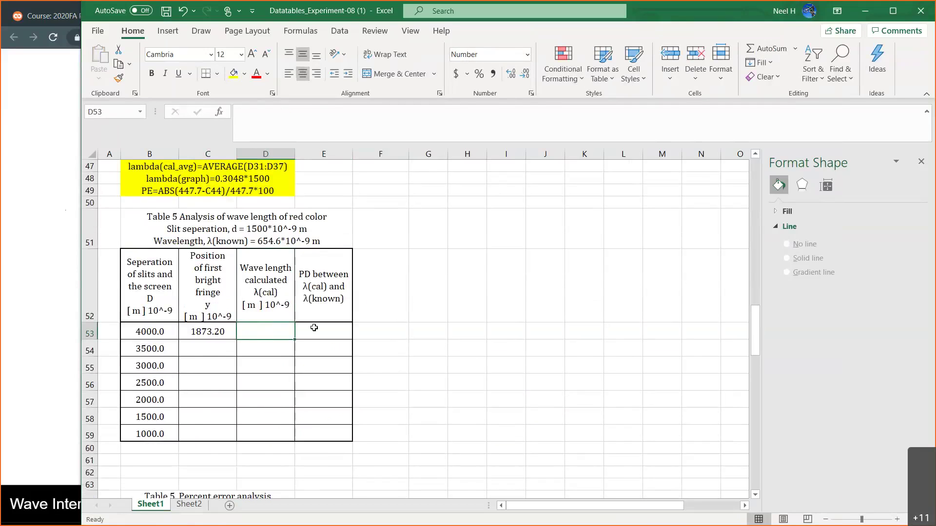
- Copy the calculated wavelength and percent difference formulas in D31:E31 of Table 3 for use in Table 5
scroll(399, 334, up, 7)
scroll(398, 334, up, 1)
drag(264, 394, 325, 395)
key(ctrl+c)
scroll(324, 392, down, 8)
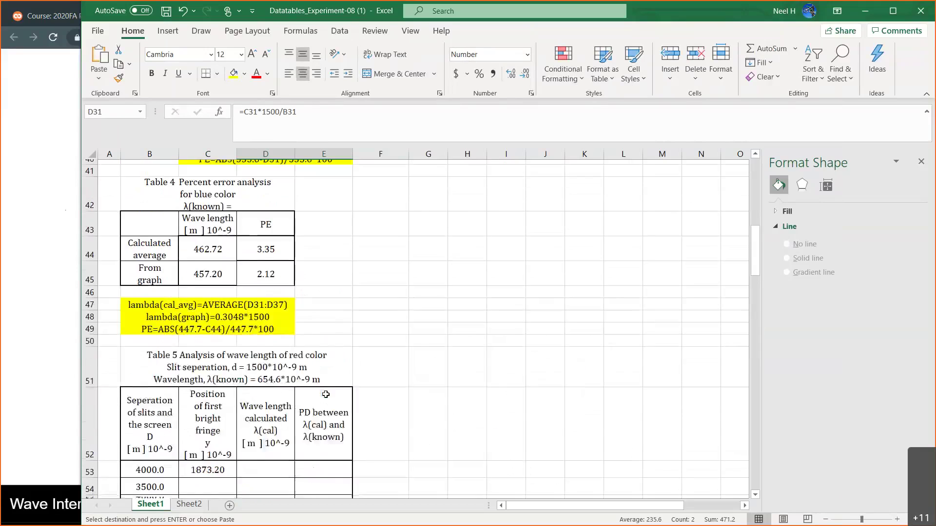
- Paste the copied wavelength and percent-error formulas into D53:E53, the 4000.0 row of the red color table
click(275, 331)
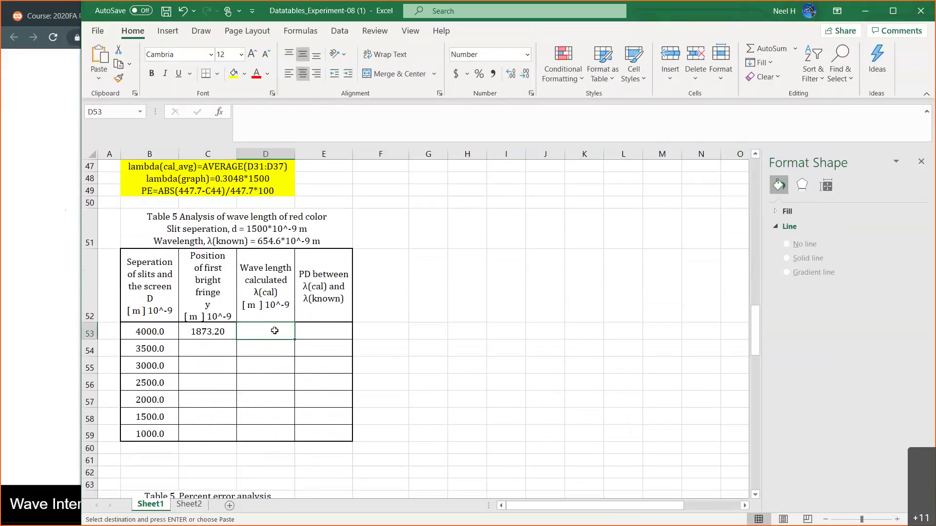
key(ctrl+v)
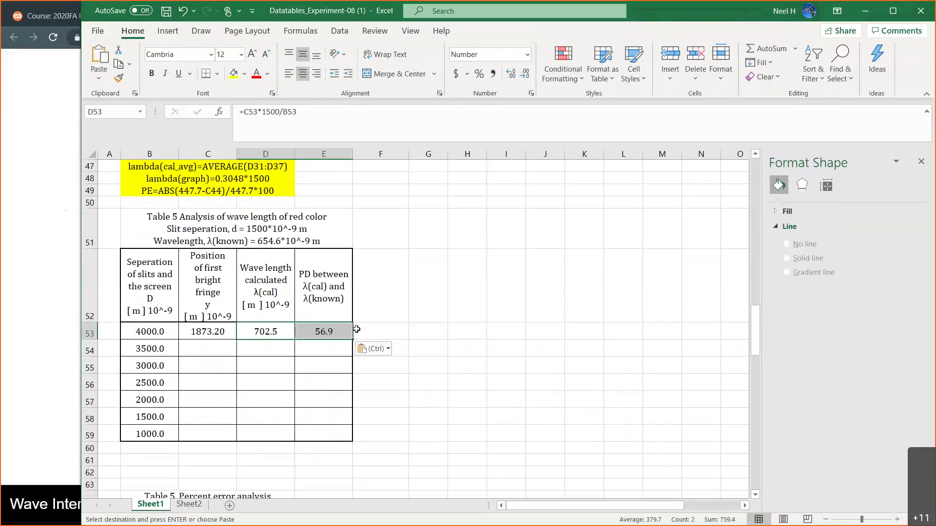
click(334, 329)
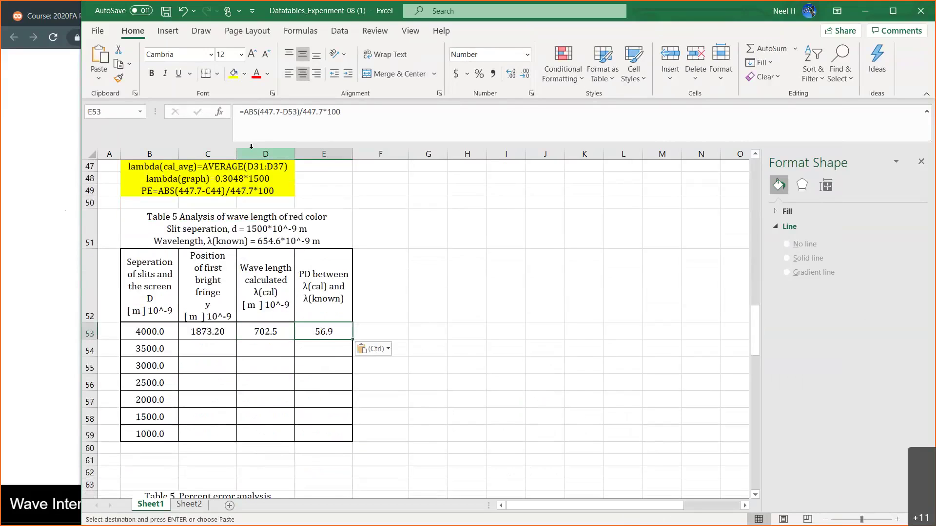
- Change "PD" to "PE" in the last column header of Table 1, cell E8
scroll(342, 263, up, 6)
scroll(344, 278, up, 7)
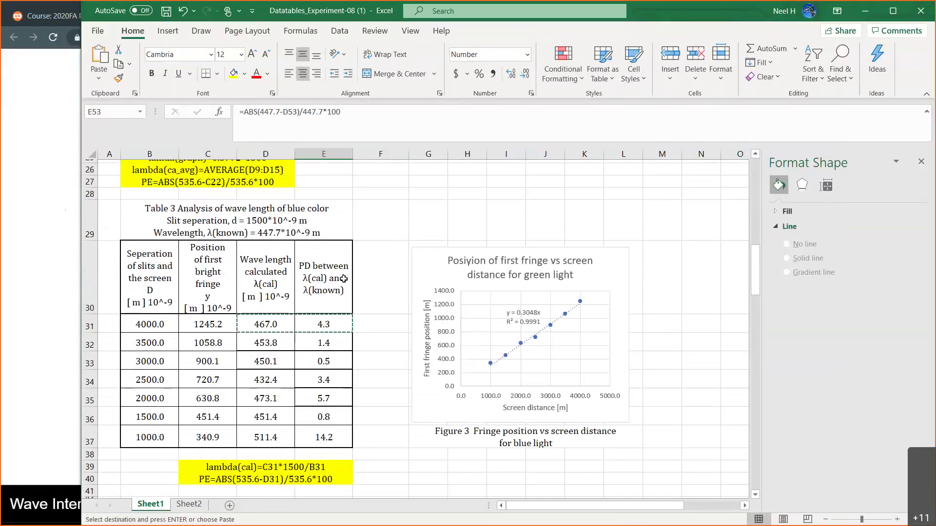
scroll(344, 278, down, 1)
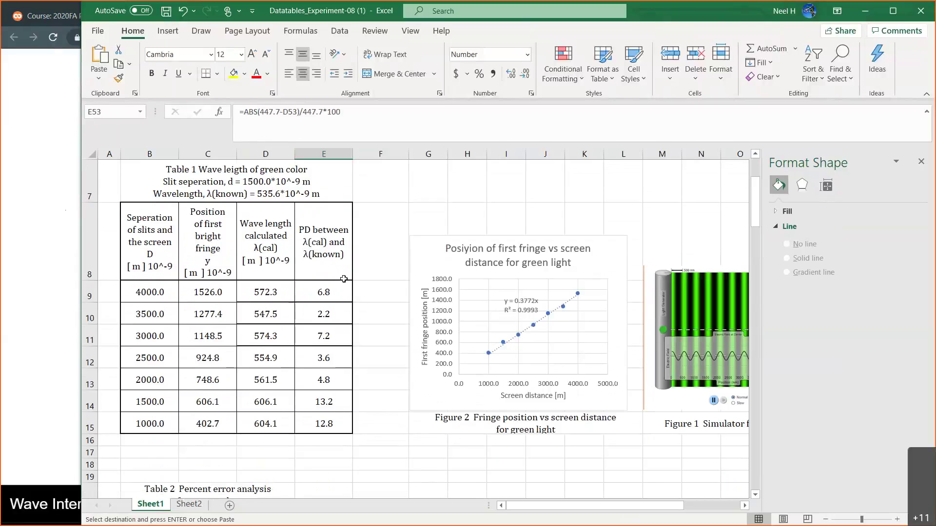
click(324, 252)
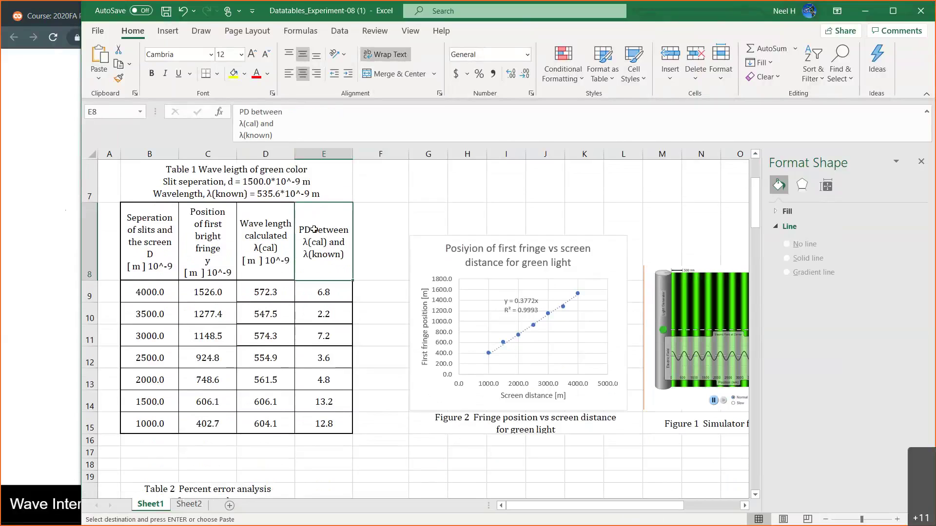
click(249, 112)
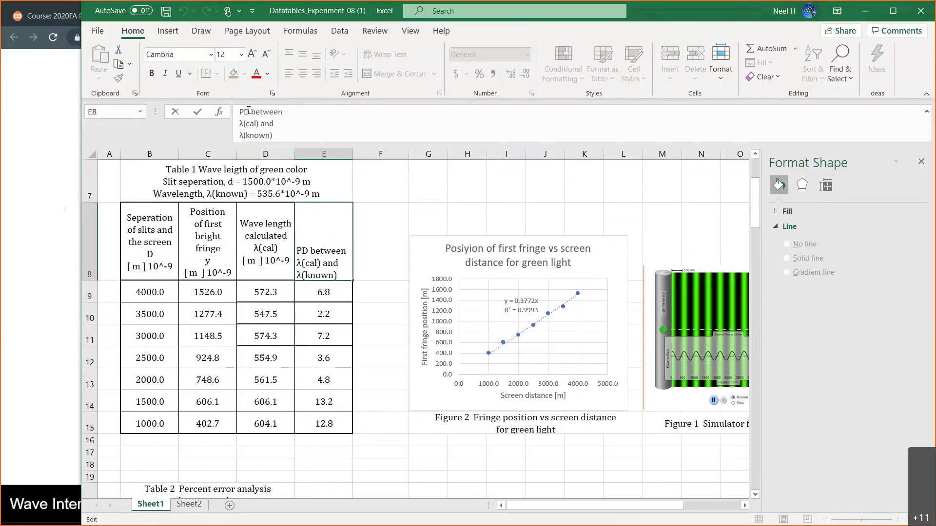
key(BackSpace)
text(E)
key(Return)
- Change "PD" to "PE" in the last column header of Table 3 for blue color, cell E30
scroll(268, 306, down, 3)
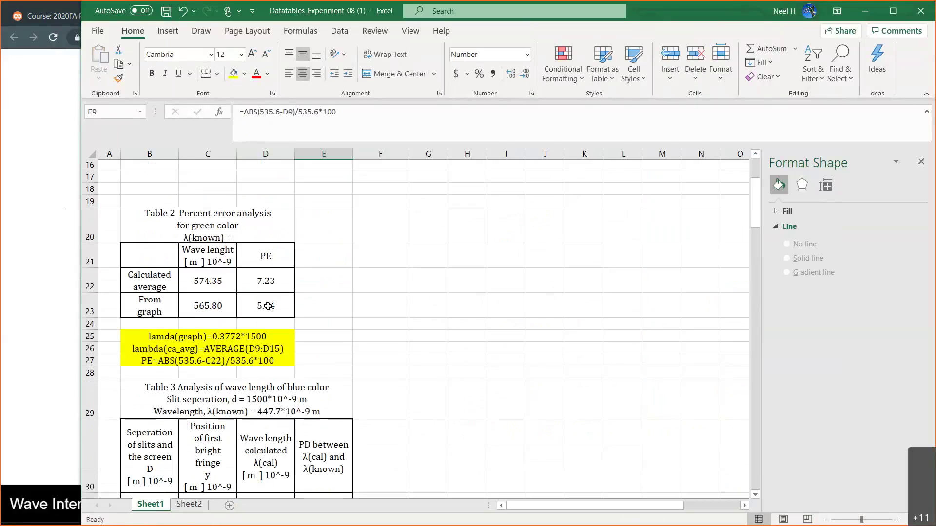
scroll(267, 306, down, 3)
click(327, 287)
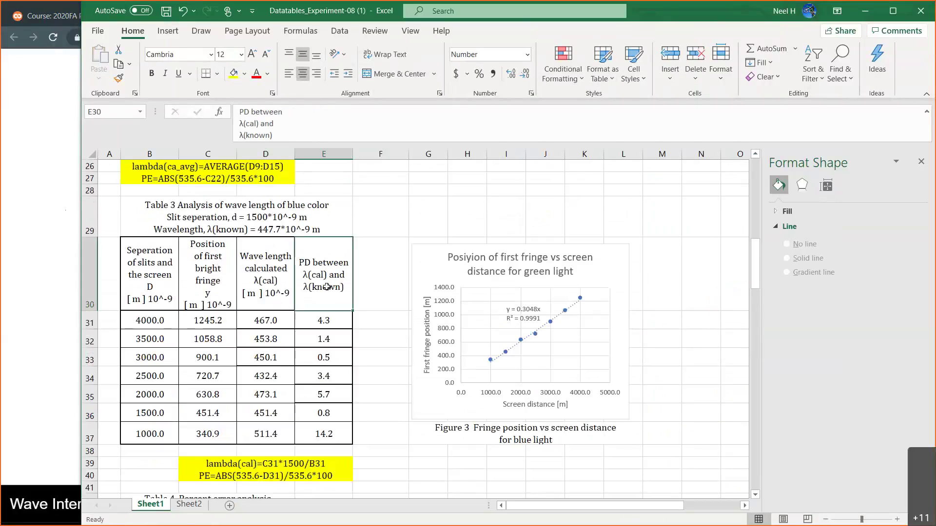
click(250, 111)
key(Return)
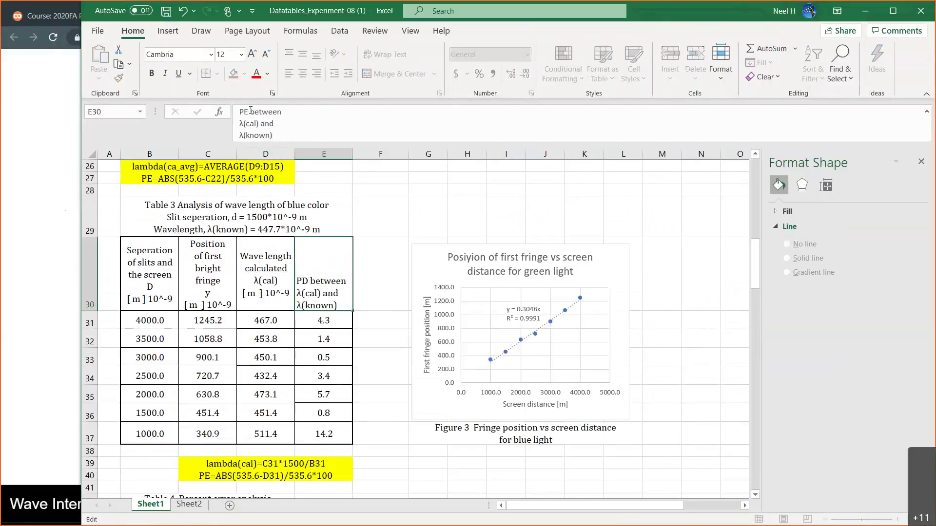
- Change "PD" to "PE" in the last column header of Table 5 for red color, cell E52
scroll(378, 333, down, 6)
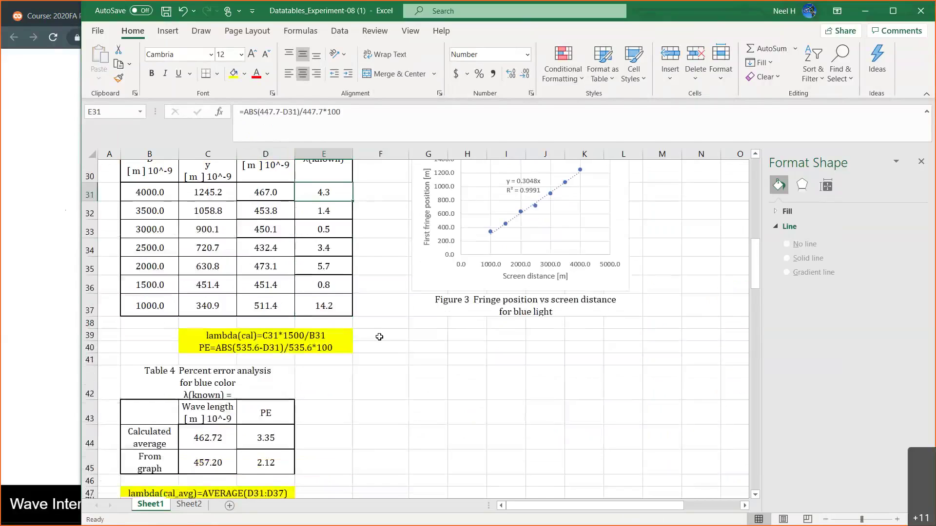
click(348, 345)
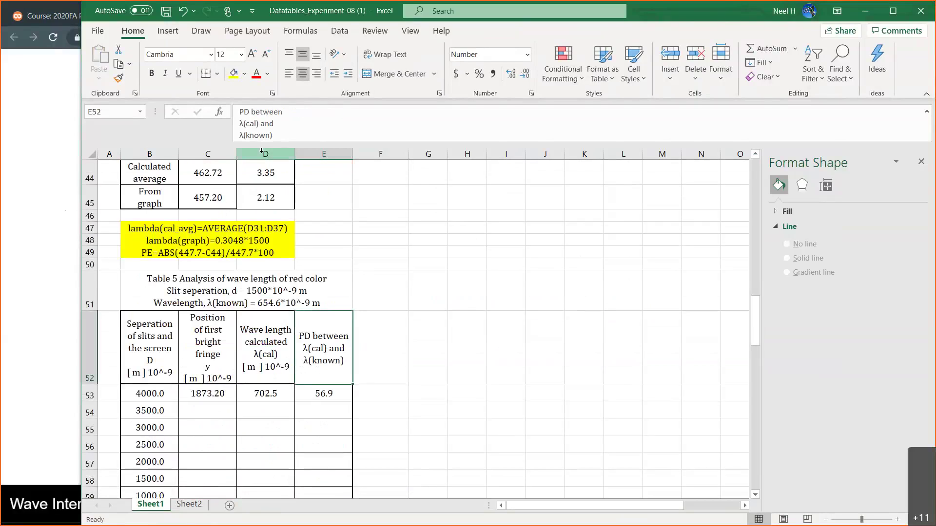
click(251, 112)
key(BackSpace)
text(E)
key(Return)
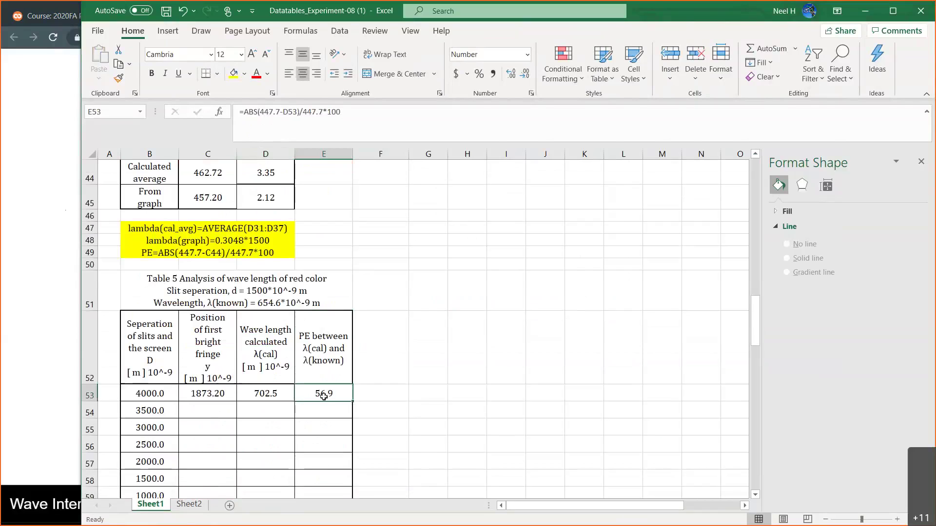
- Set the known wavelength inside the ABS part of the percent-error formula in E53 to 654.6
scroll(322, 393, down, 1)
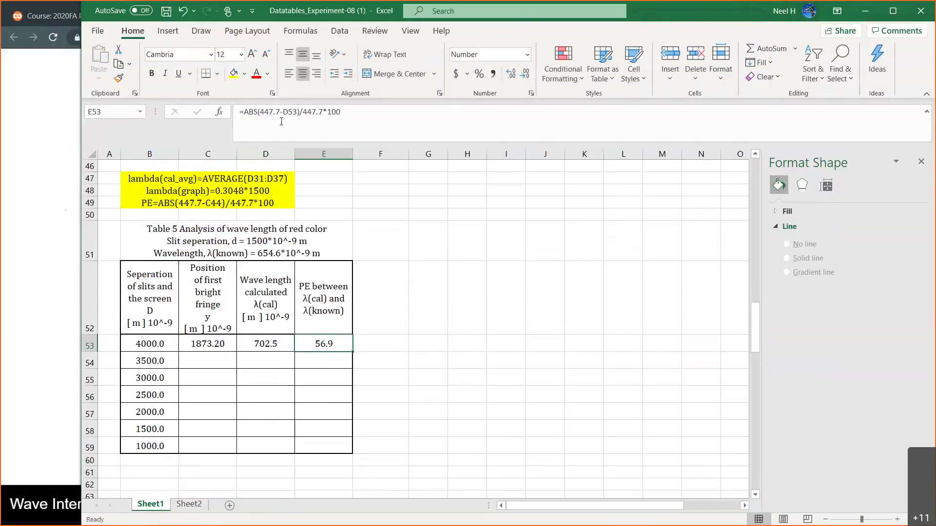
click(275, 106)
key(BackSpace)
key(BackSpace)
key(BackSpace)
key(BackSpace)
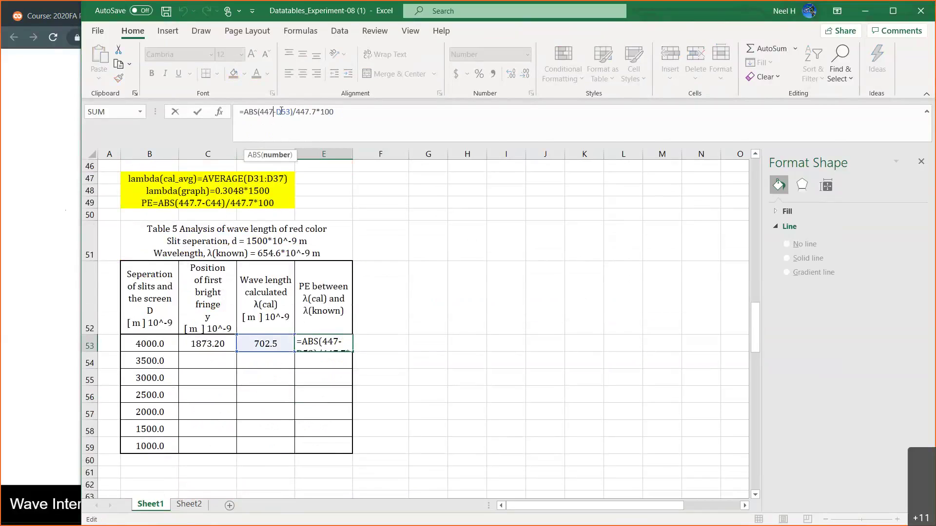
key(BackSpace)
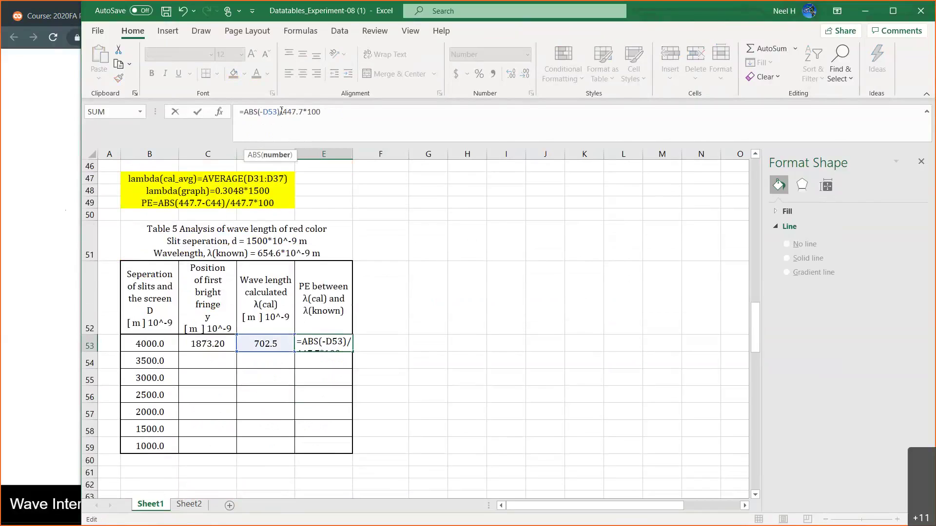
text(654.6)
key(Return)
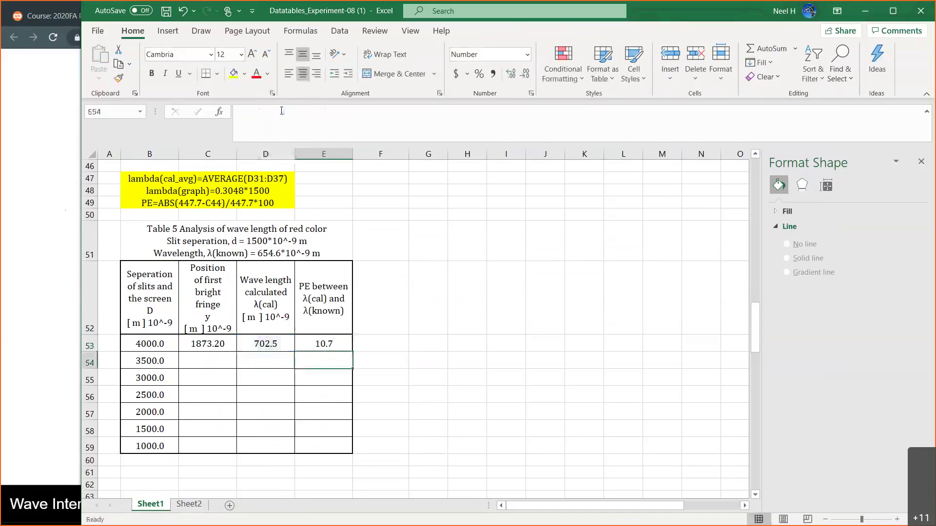
- Set the divisor in E53 to 654.6 so that the formula reads =ABS(654.6-D53)/654.6*100
click(324, 345)
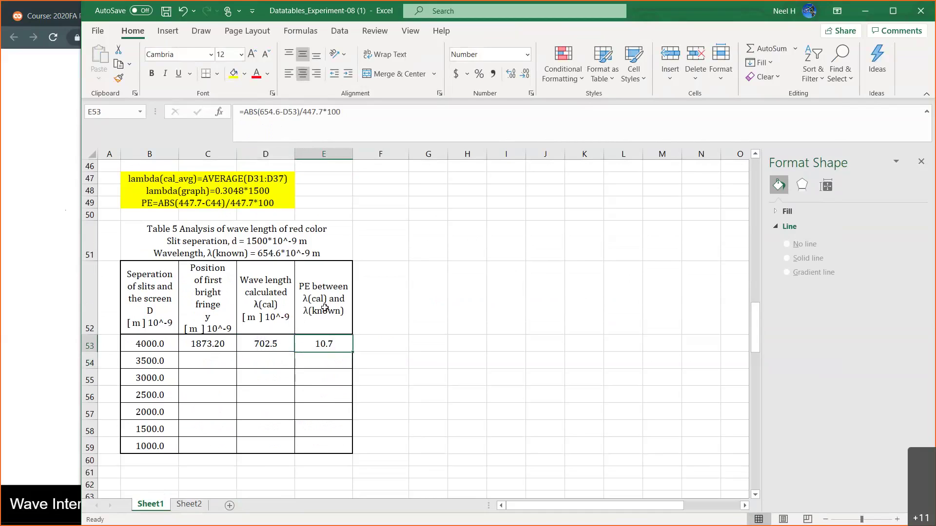
click(320, 115)
key(BackSpace)
key(BackSpace)
key(BackSpace)
key(BackSpace)
key(BackSpace)
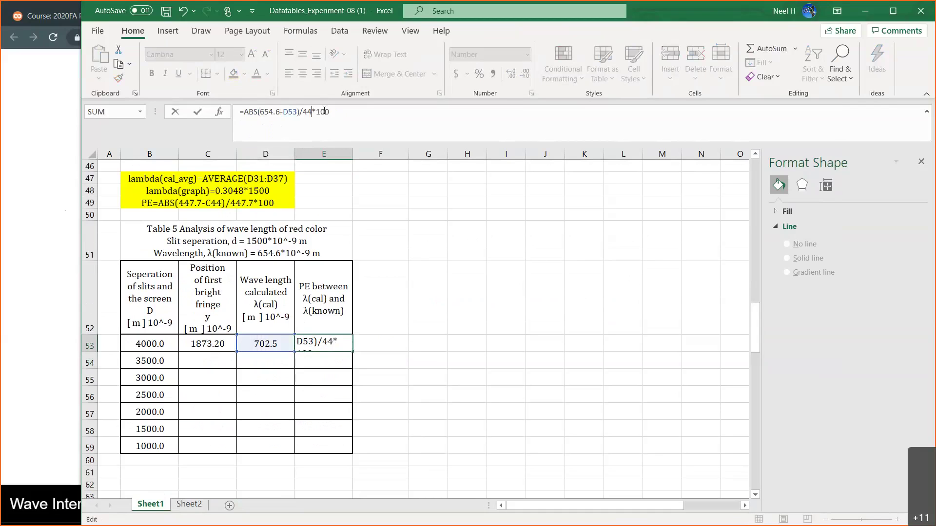
text(654.6)
key(Return)
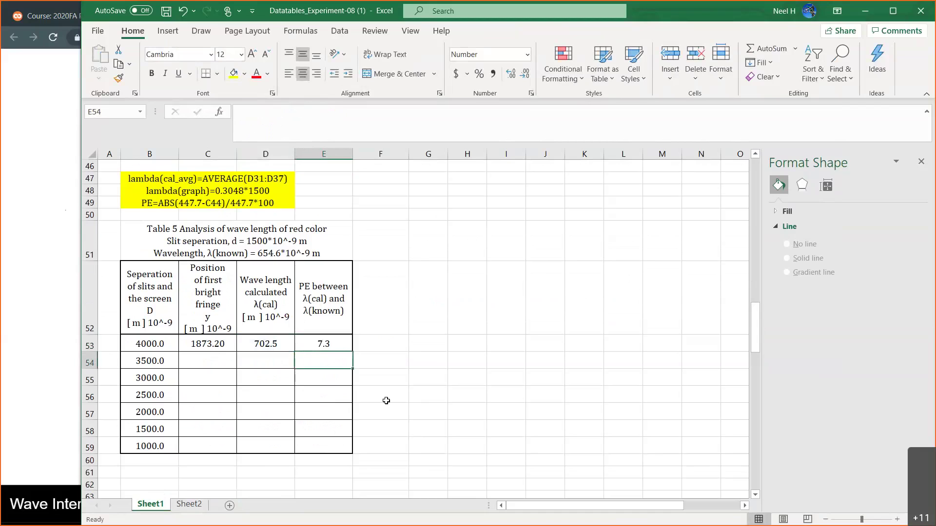
scroll(390, 395, up, 6)
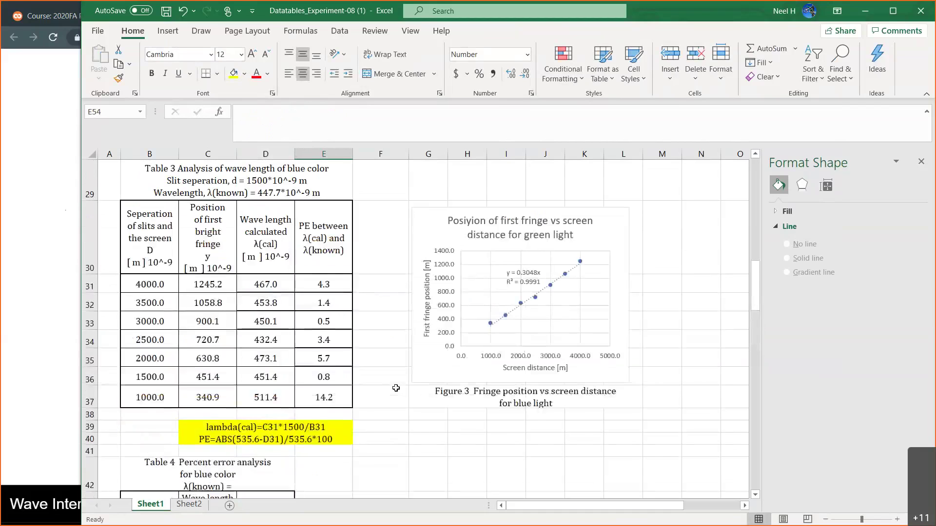
scroll(396, 388, up, 1)
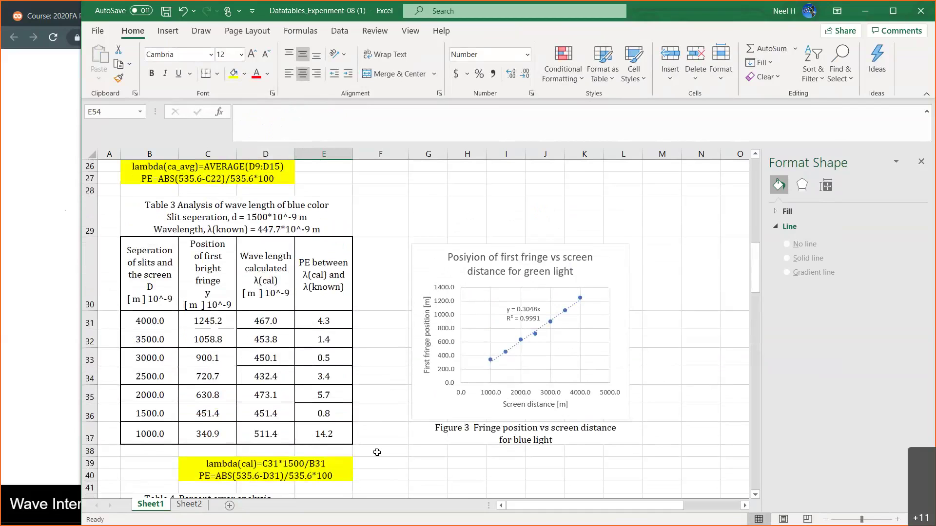
scroll(377, 453, up, 8)
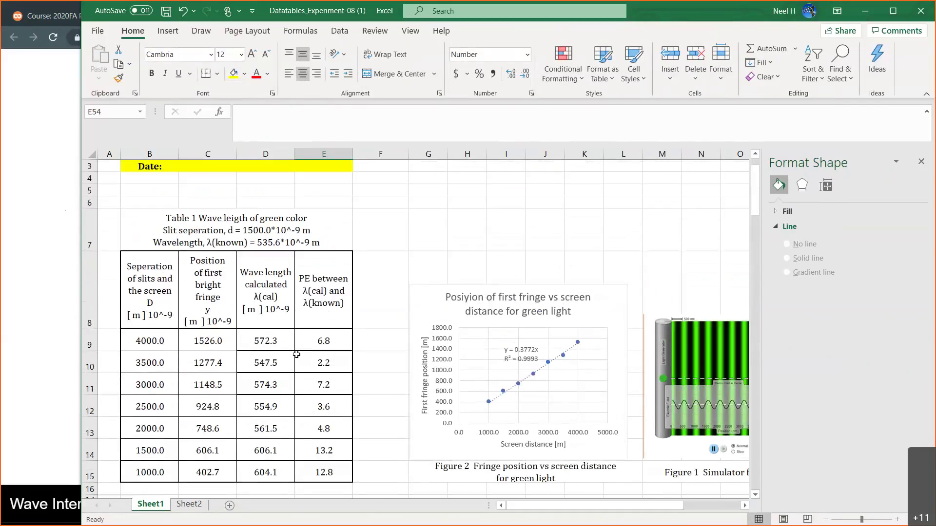
scroll(337, 403, down, 13)
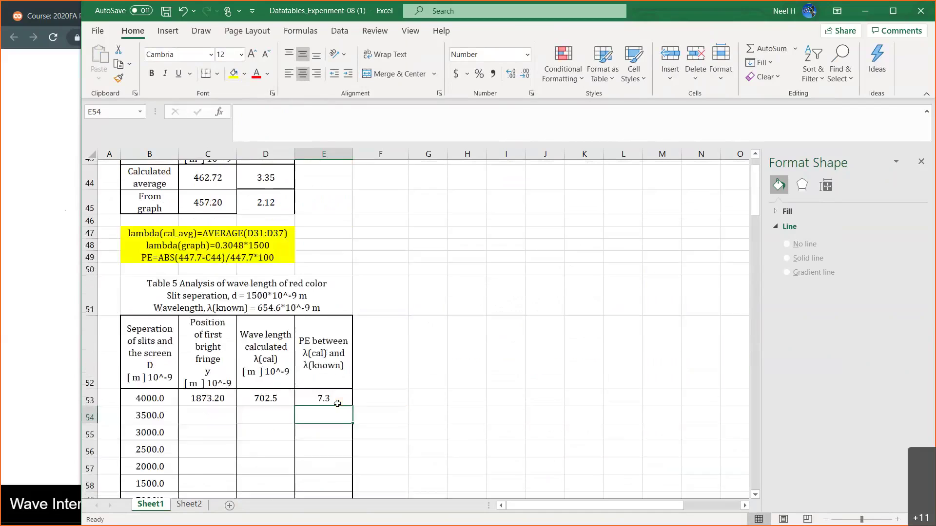
scroll(337, 404, down, 3)
scroll(337, 404, up, 2)
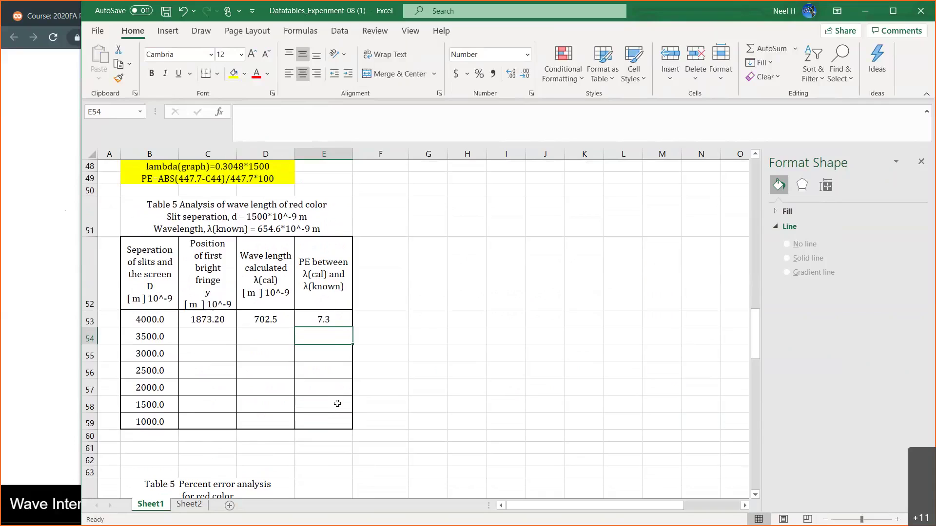
- Switch to the Wave Interference simulation, move the slits to 1500 nm, and stretch the measuring tape to the first bright fringe
click(221, 337)
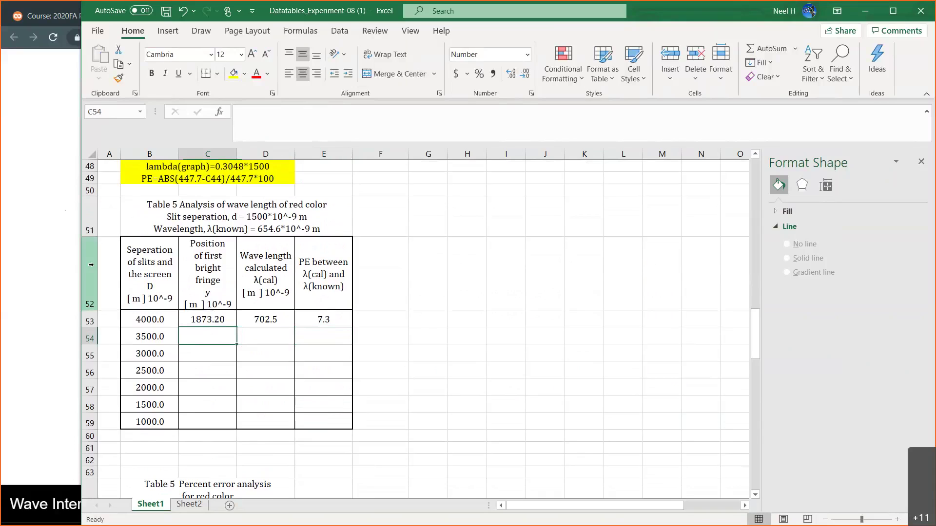
click(53, 274)
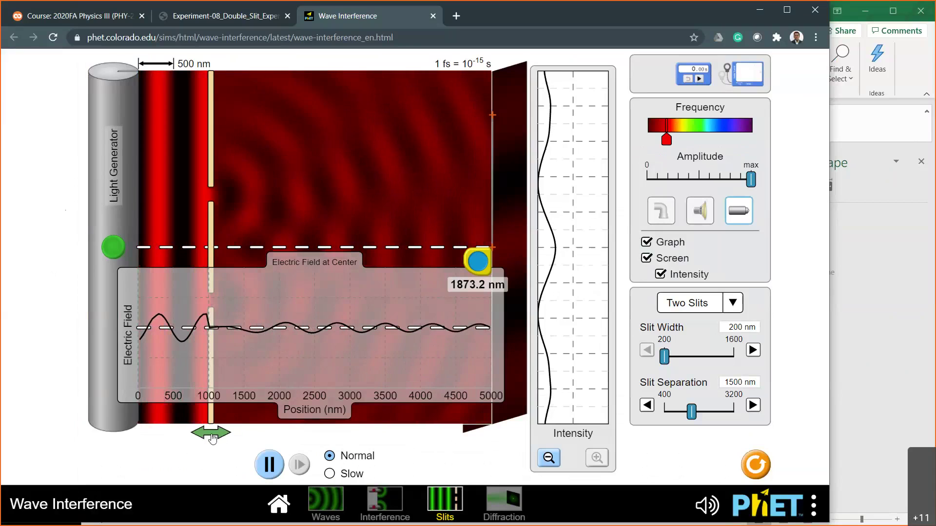
drag(212, 438, 248, 435)
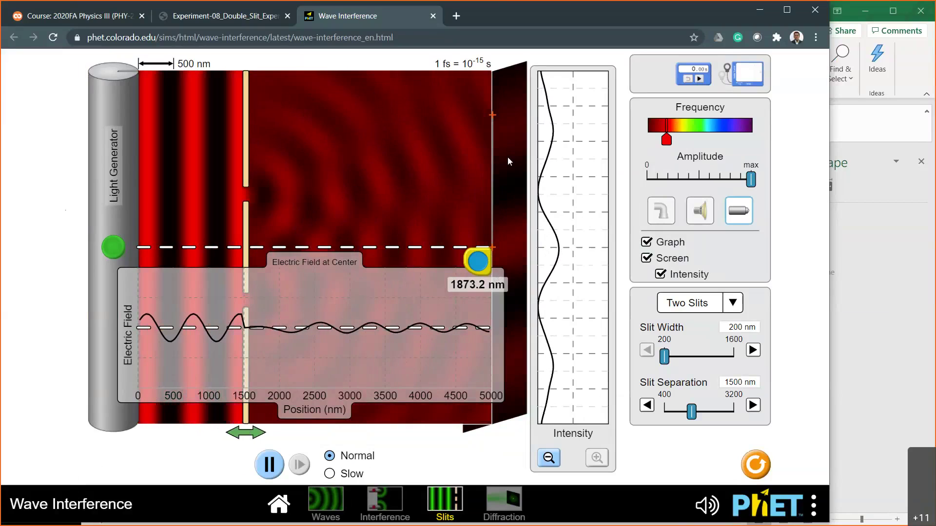
drag(492, 117, 493, 127)
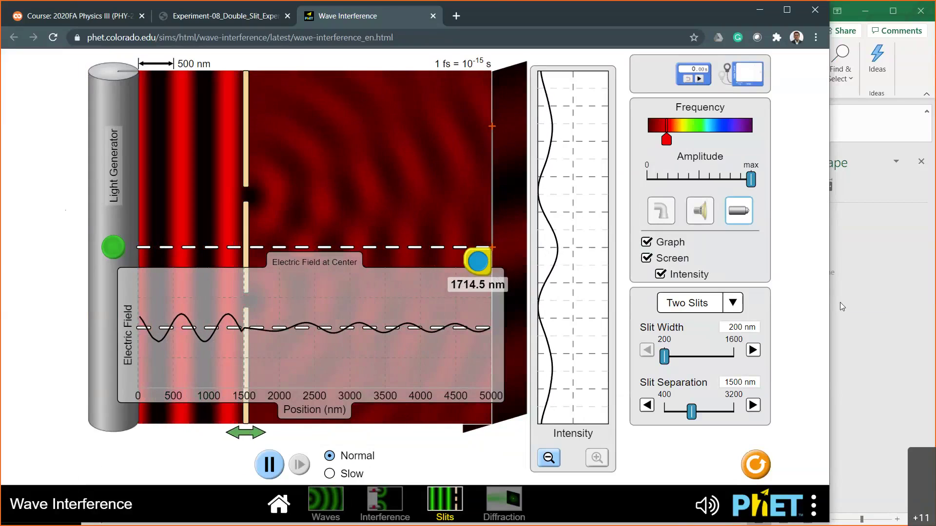
- Return to the Excel workbook, enter 1714.5 in C54, and fill the formulas from D53:E53 down to row 54
click(841, 302)
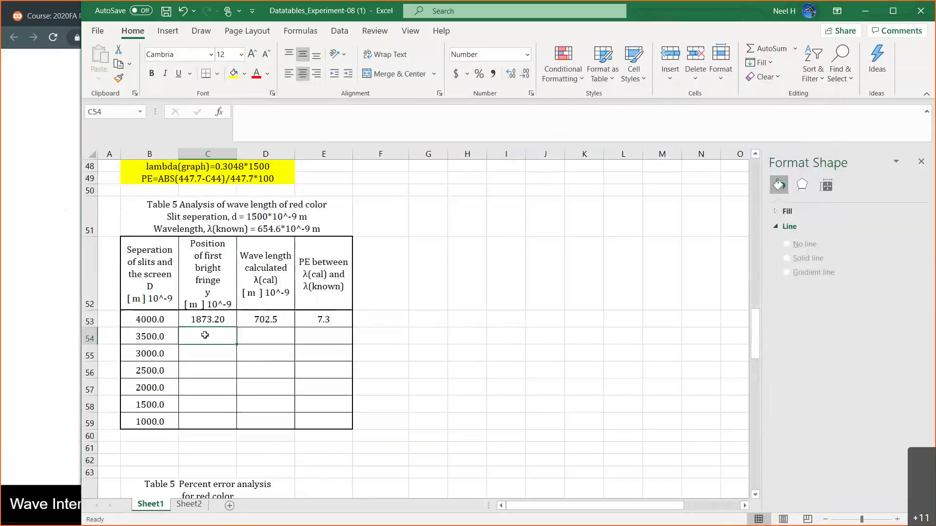
text(1714.5)
drag(263, 320, 352, 344)
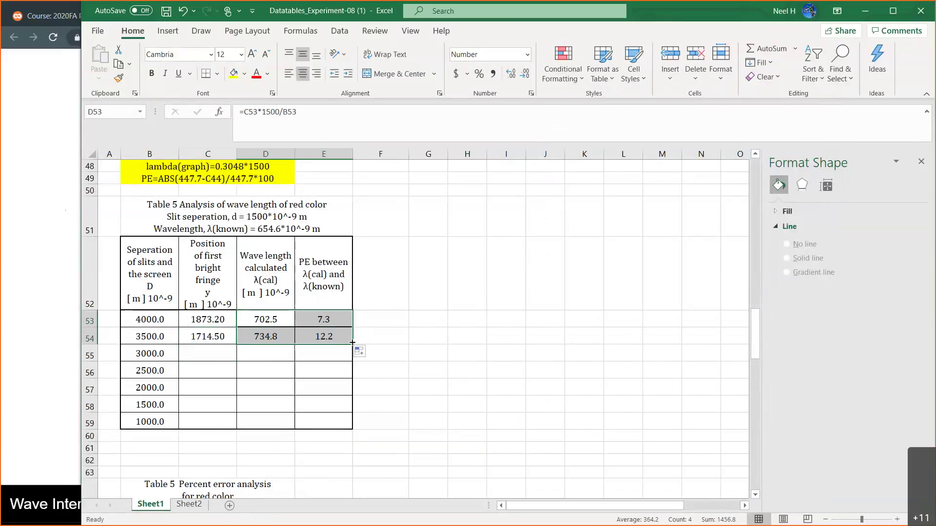
click(402, 338)
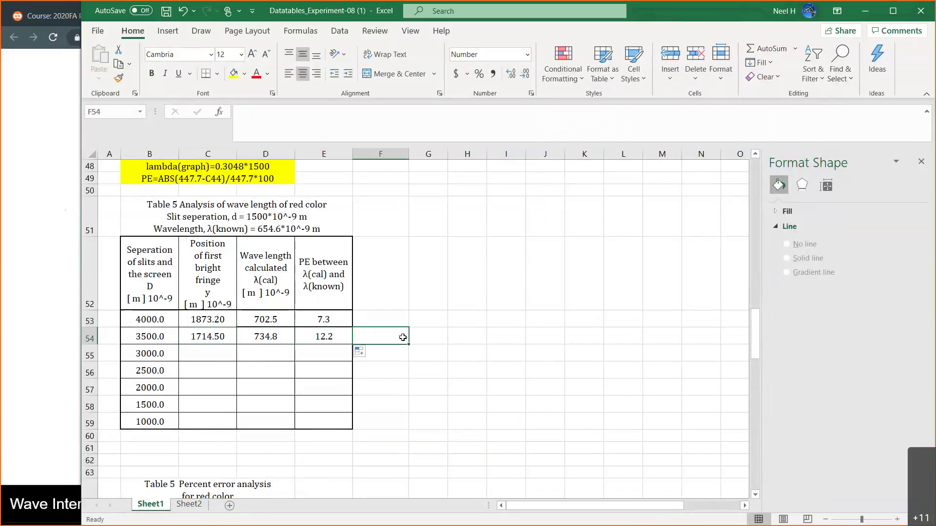
click(273, 340)
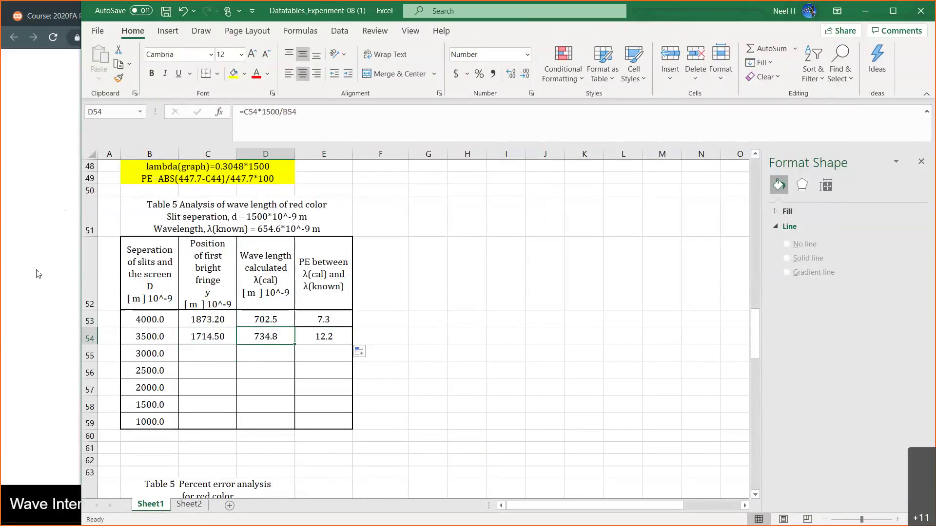
- Switch to the Wave Interference simulation, move the slits to 2000 nm, and shorten the measuring tape to the first bright fringe
click(38, 274)
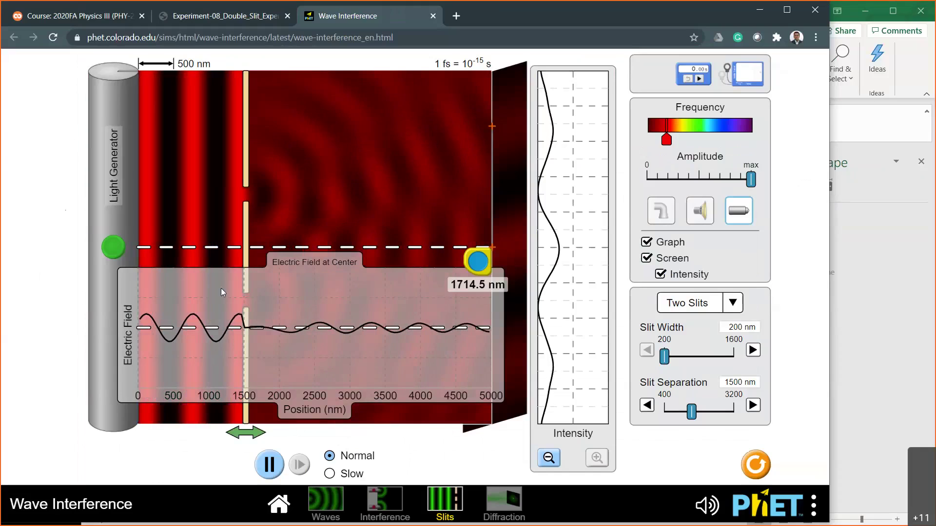
drag(252, 439, 287, 439)
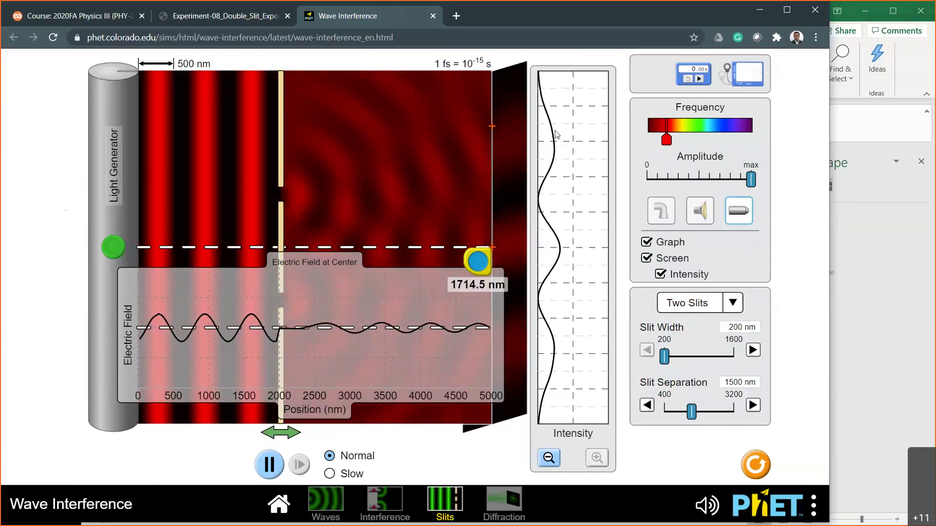
drag(493, 129, 494, 153)
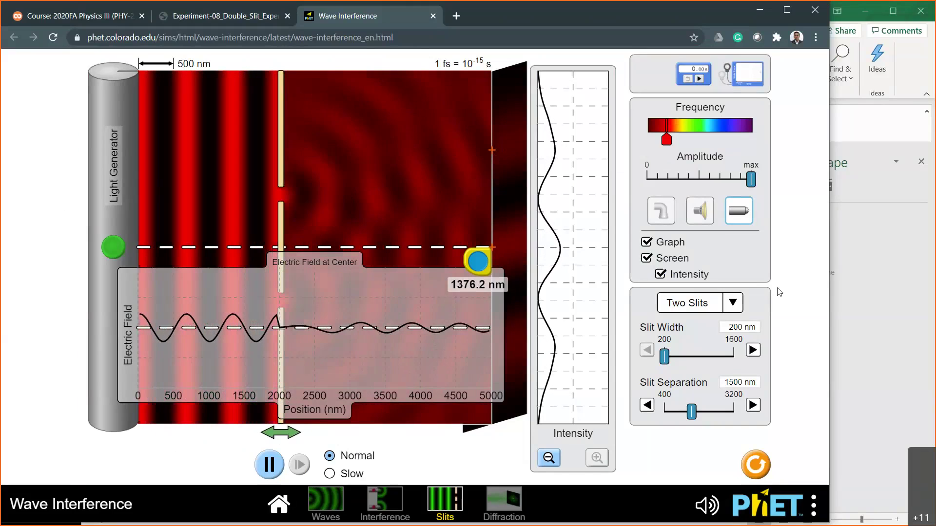
- Return to the Excel workbook, enter 1376.2 in C55, and fill the formulas from D54:E54 down to row 55
click(880, 288)
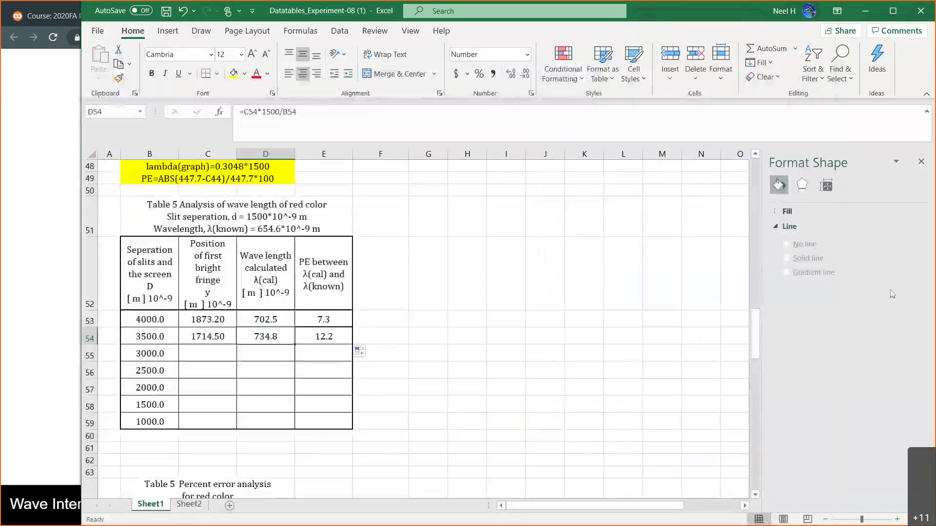
click(214, 353)
text(1376)
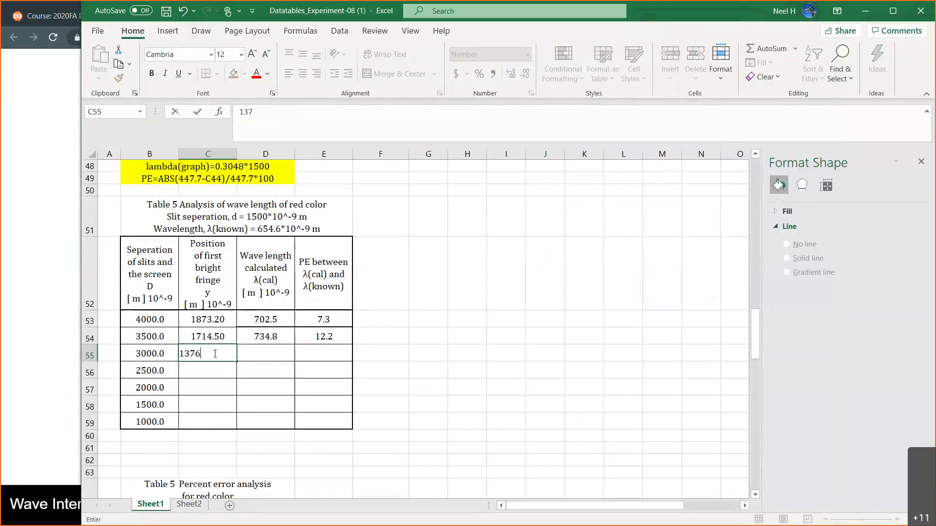
key(Return)
drag(283, 340, 351, 359)
- Select C56, switch to the Wave Interference simulation, move the slits to 2500 nm, and set the measuring tape's end at the first bright fringe
click(208, 372)
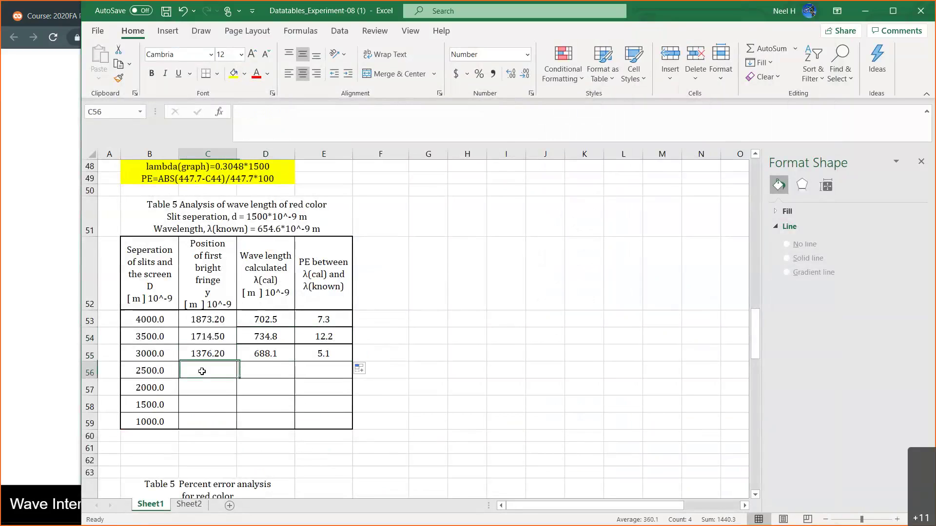
click(51, 284)
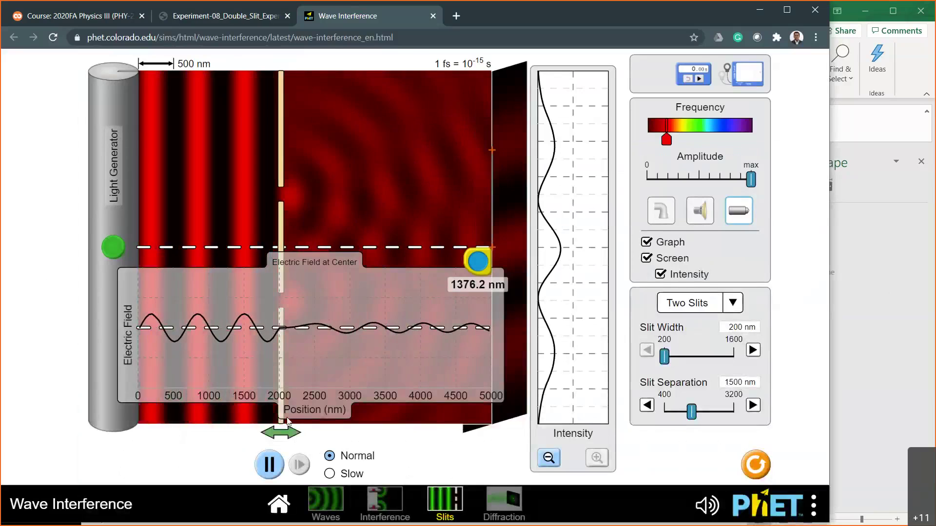
drag(284, 432, 320, 435)
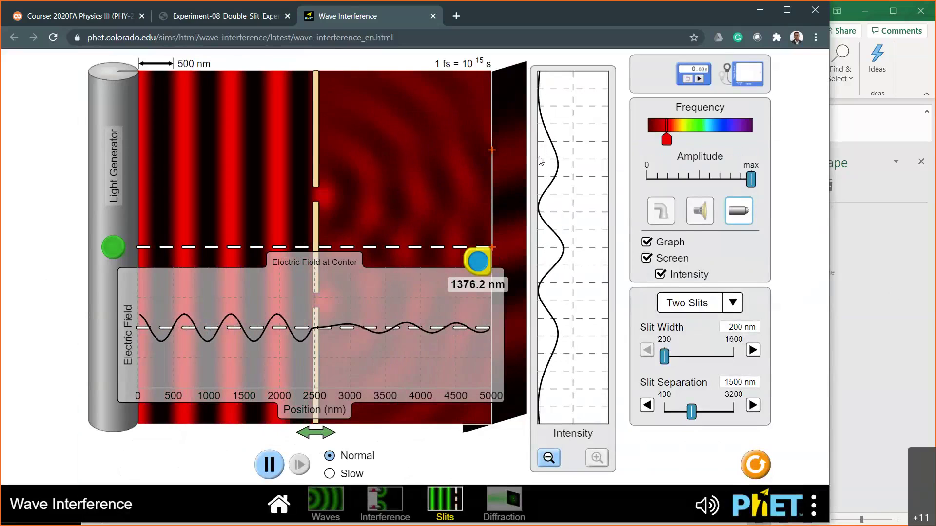
drag(492, 150, 492, 167)
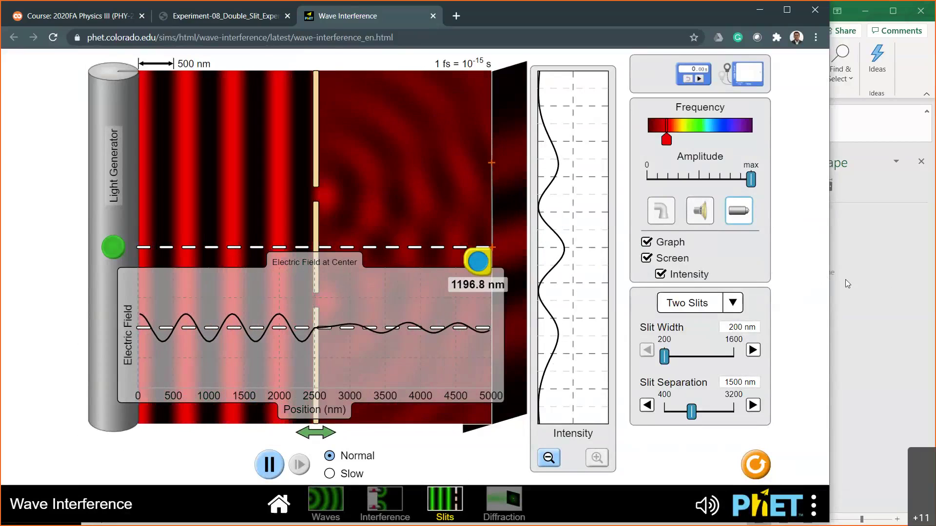
- Return to the Excel workbook, enter 1196.8 in C56, and fill the formulas from D55:E55 down to row 56
click(845, 279)
text(1196.8)
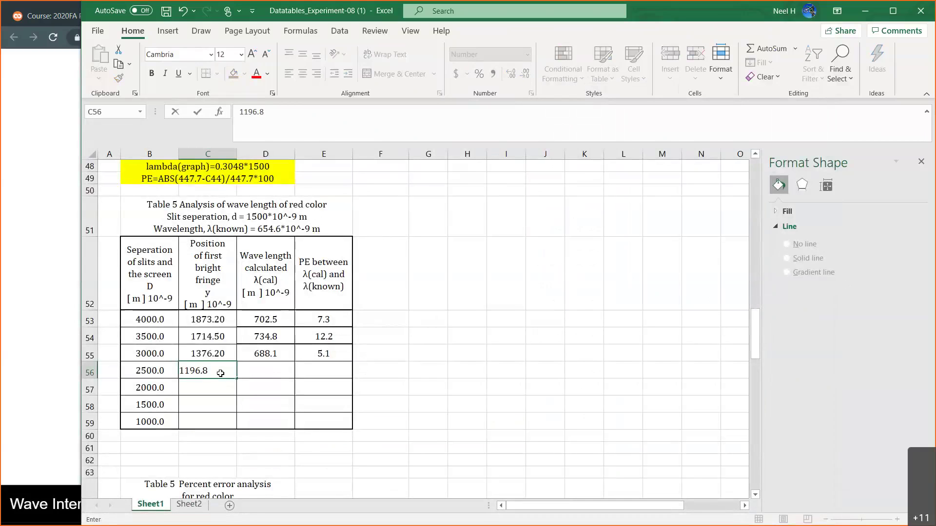
key(Return)
drag(256, 355, 349, 376)
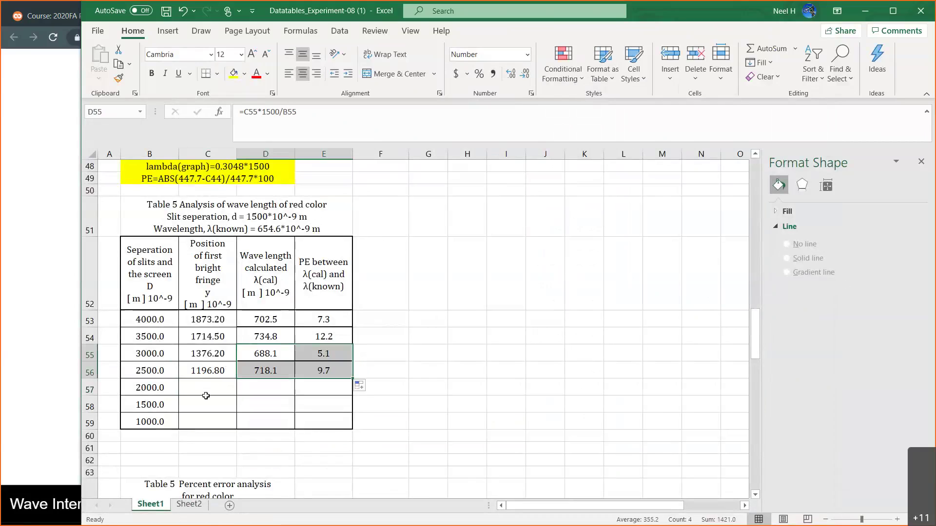
- Select C57, switch to the Wave Interference simulation, move the slits to 3000 nm, and adjust the measuring tape to the first bright fringe
click(206, 390)
click(62, 337)
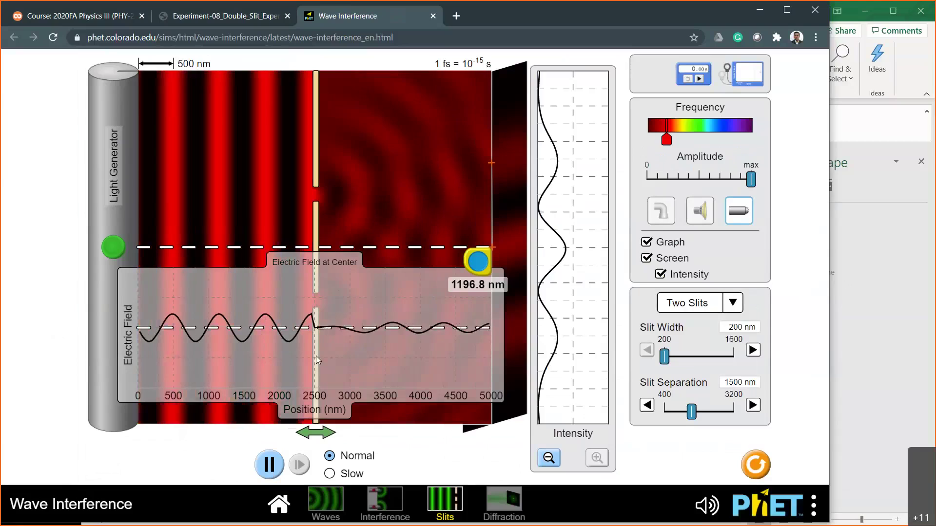
drag(321, 439, 356, 441)
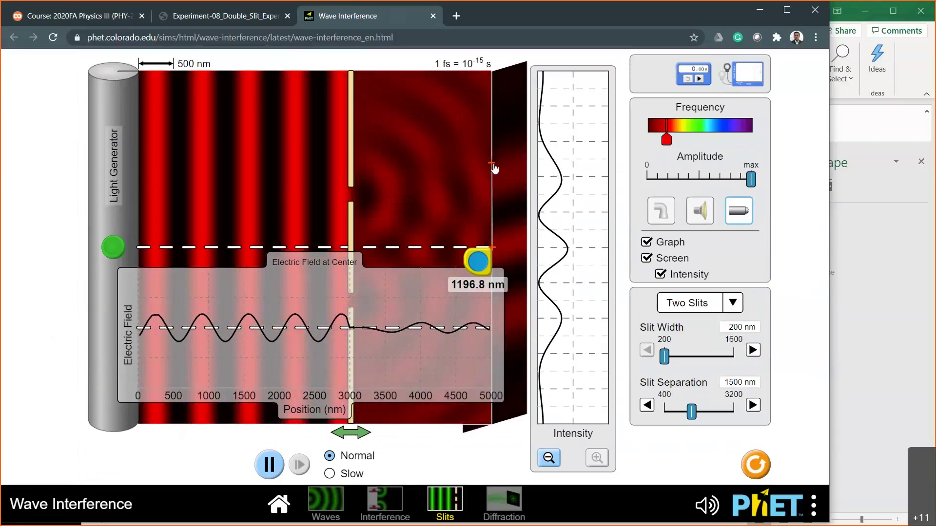
drag(493, 165, 492, 178)
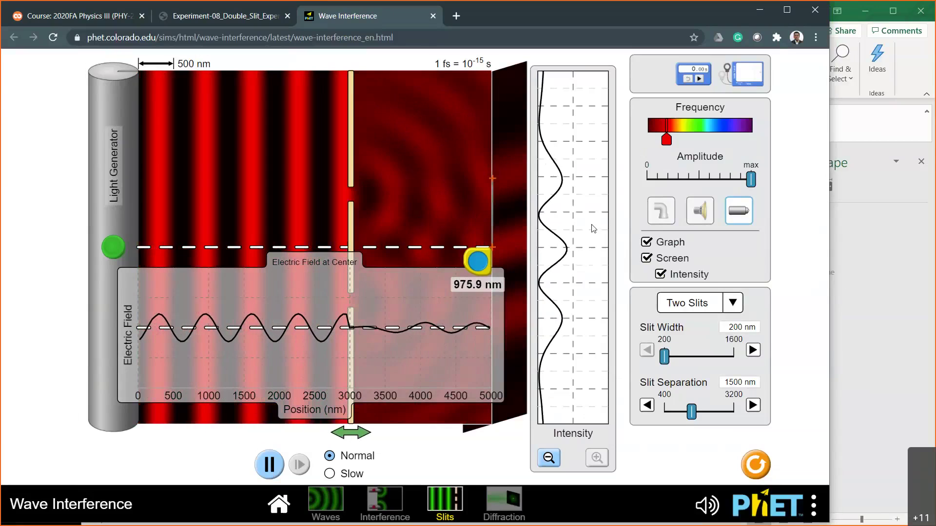
- Return to the Excel workbook, enter 975.9 in C57, and check the percent-error formula in E57
click(858, 293)
click(229, 390)
text(9)
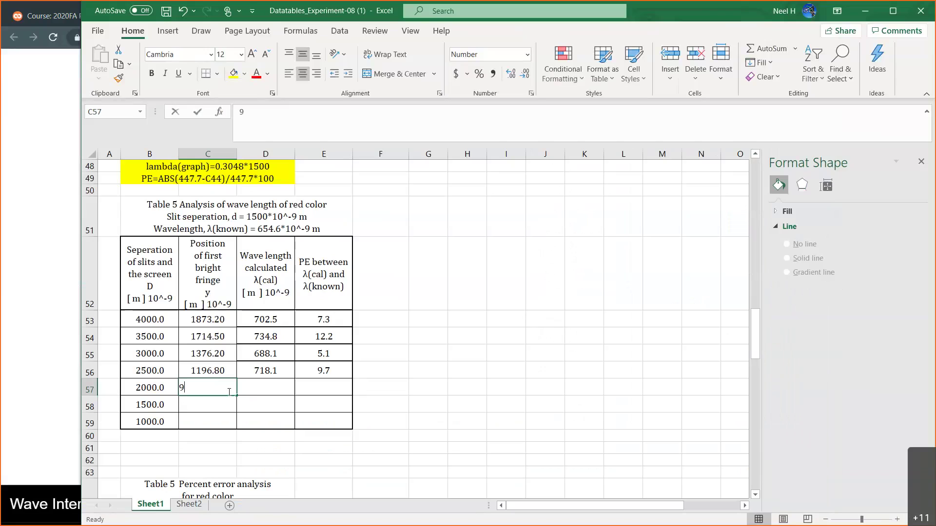
text(75.9)
key(Return)
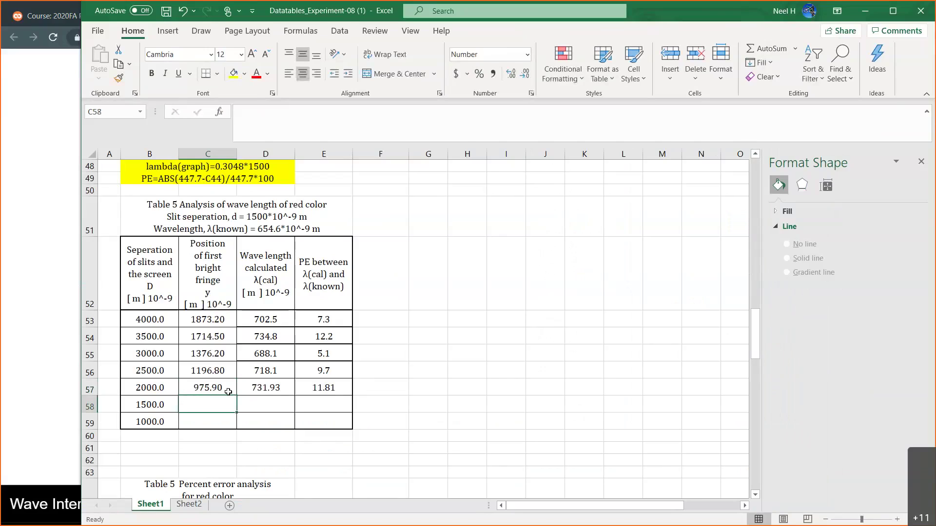
click(314, 388)
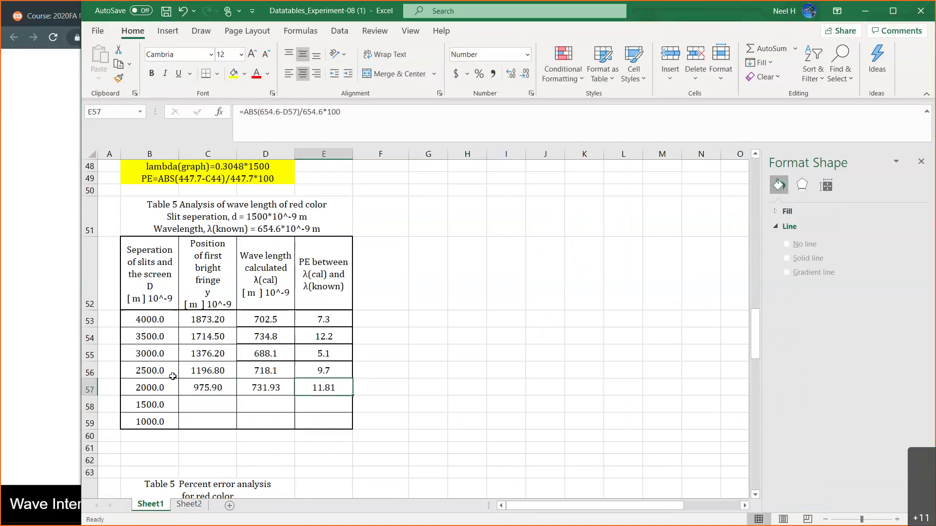
- Switch to the Wave Interference simulation, move the slits to about 3500 nm, and shorten the measuring tape to the first bright fringe
click(206, 394)
click(48, 324)
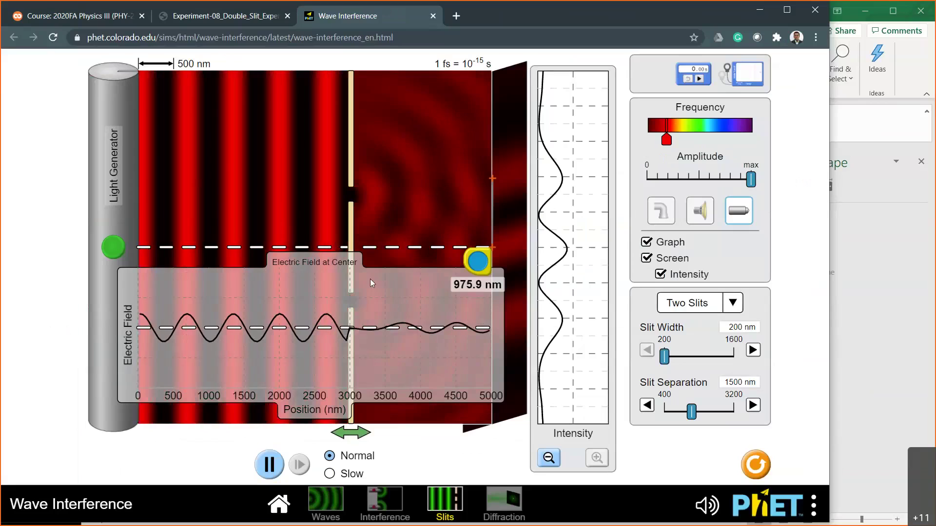
drag(359, 433, 397, 437)
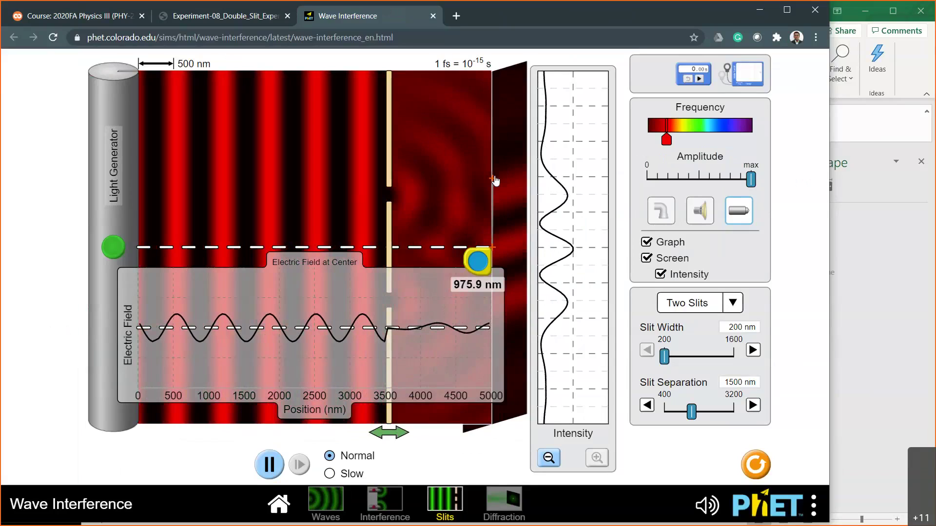
drag(494, 181, 493, 194)
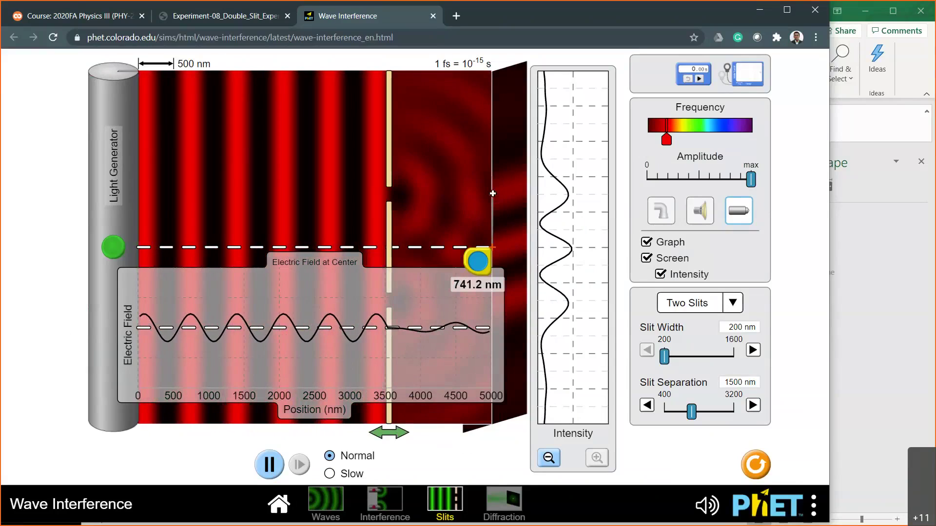
- Return to the Excel workbook and enter 713.6 in C58 as the first bright fringe position
key(alt+Tab)
click(219, 409)
text(713.6)
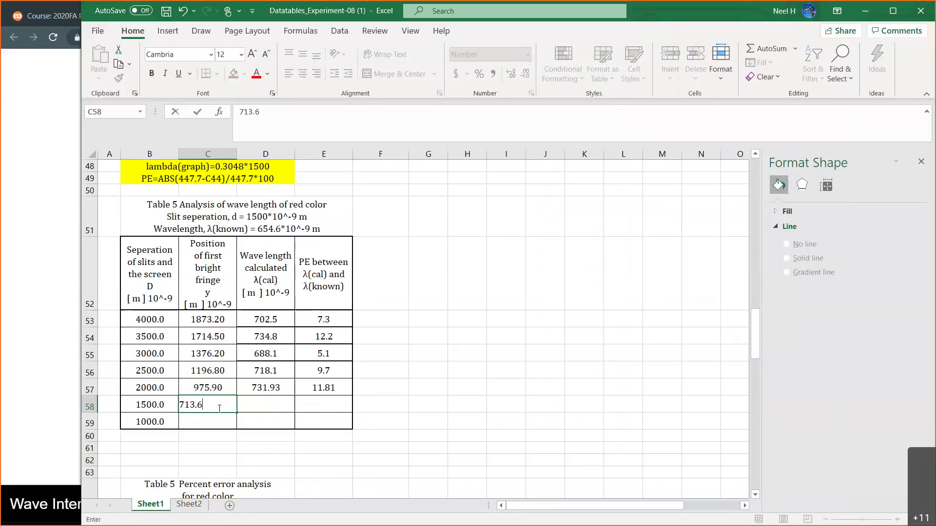
key(Return)
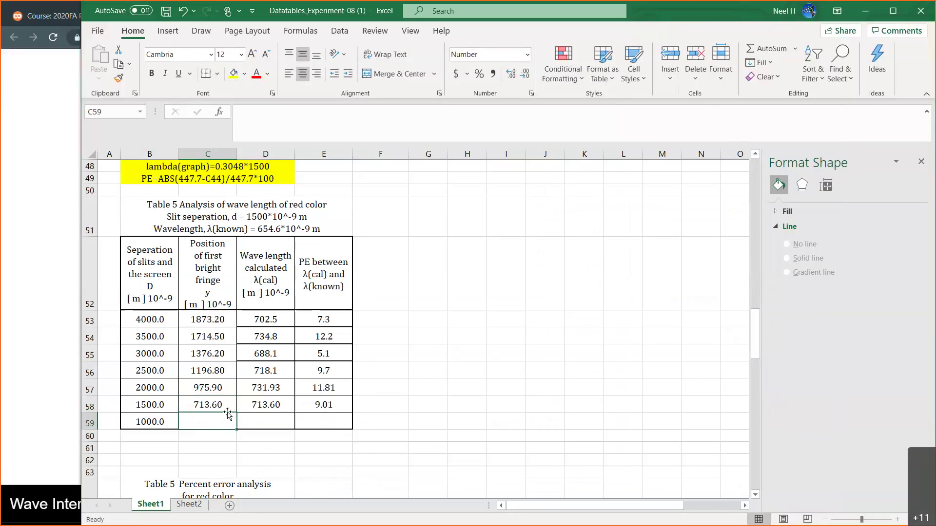
- Switch to the Wave Interference simulation, move the slits to about 4000 nm, and shorten the measuring tape to the first bright fringe
key(alt+Tab)
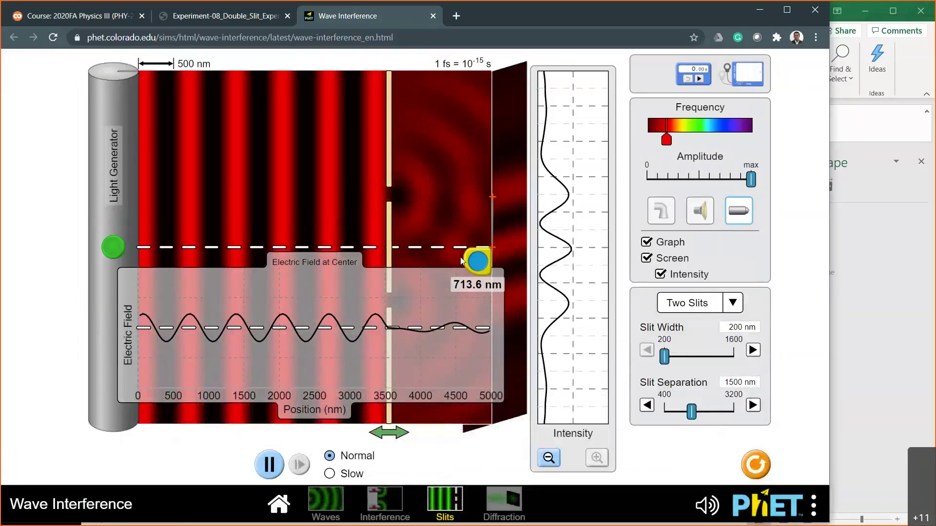
drag(398, 432, 432, 429)
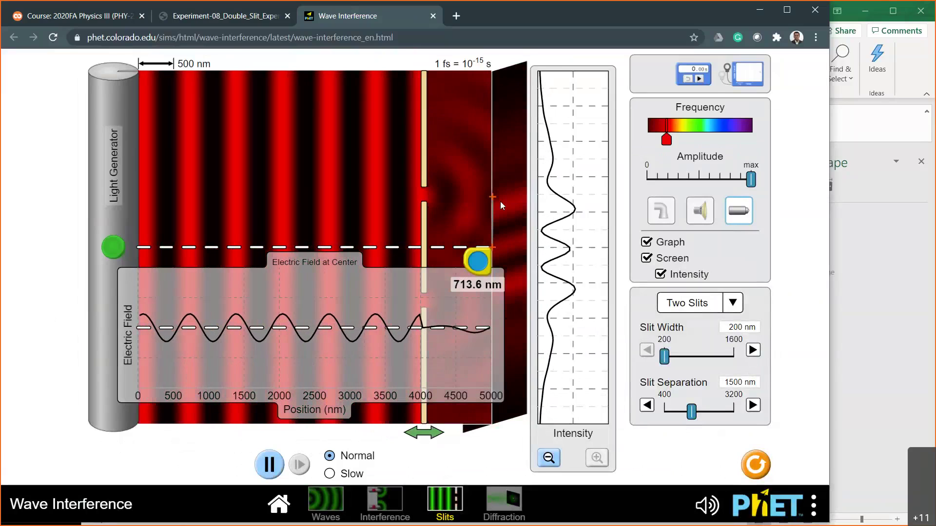
drag(493, 196, 493, 213)
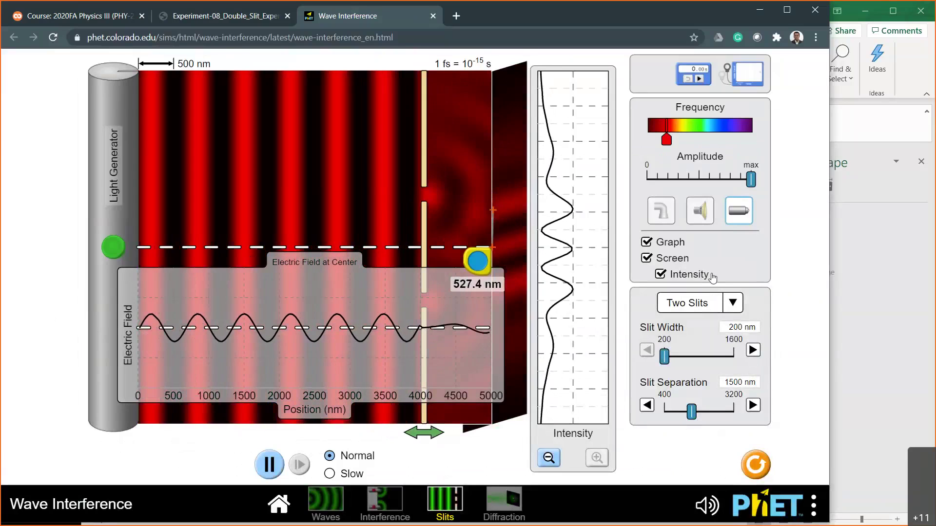
- Return to the Excel workbook, enter 527.4 in C59, and check the formulas in D59 and E59
click(852, 264)
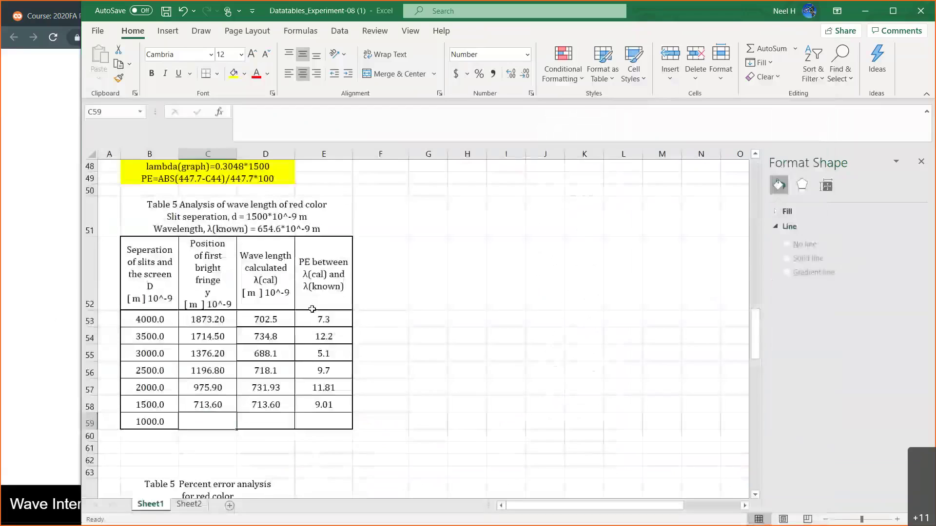
text(5)
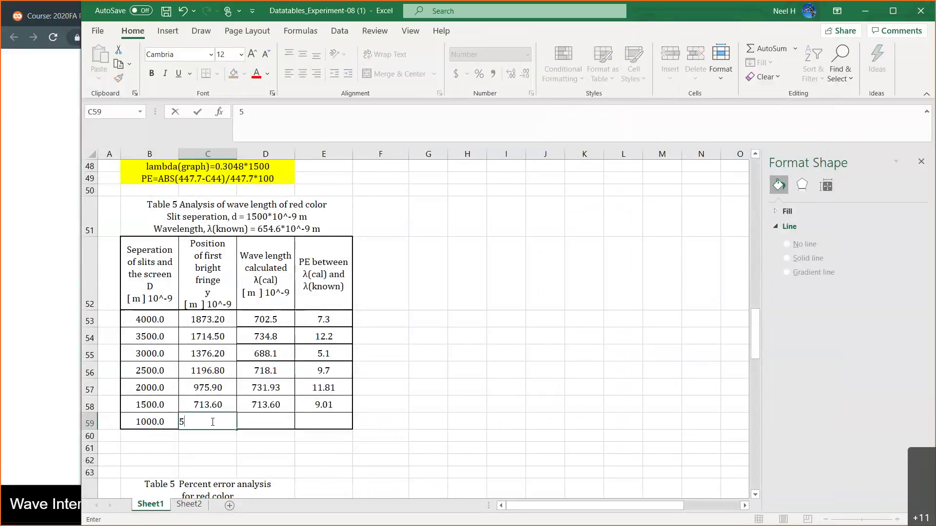
text(27.4)
key(Return)
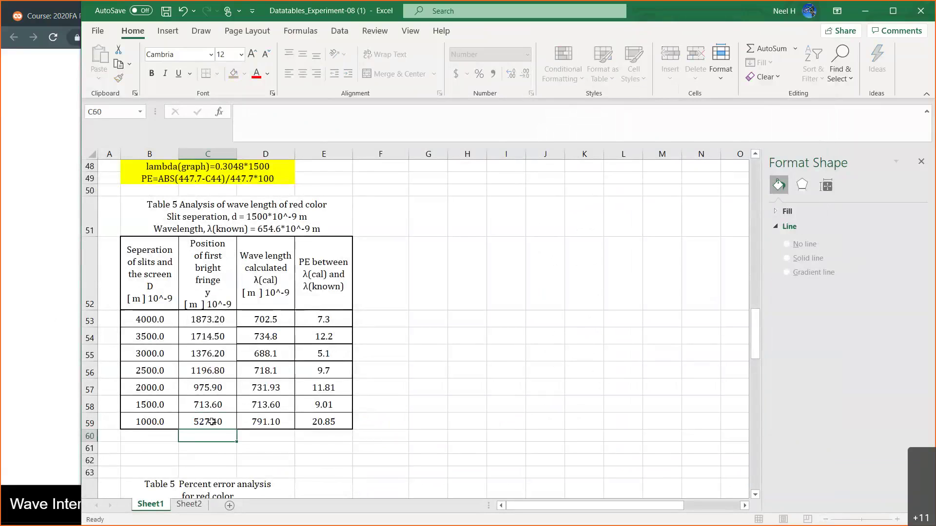
click(276, 422)
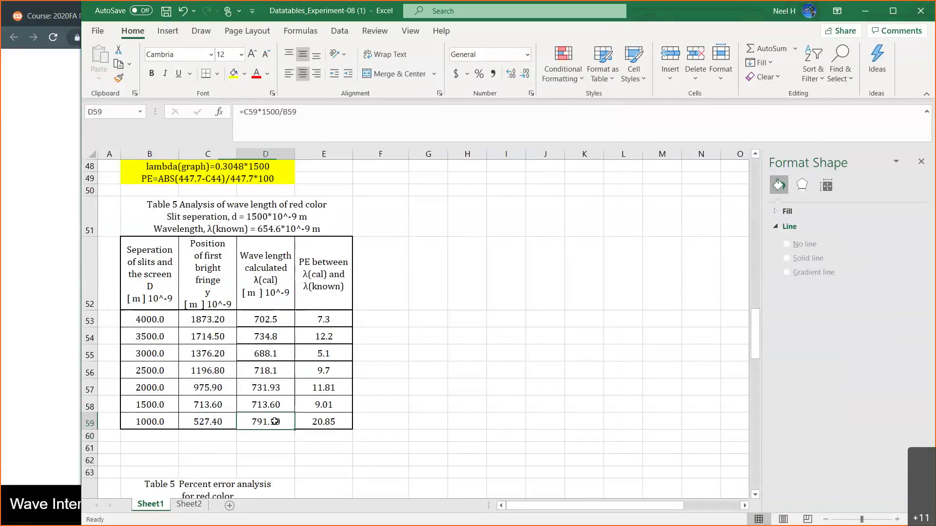
click(319, 423)
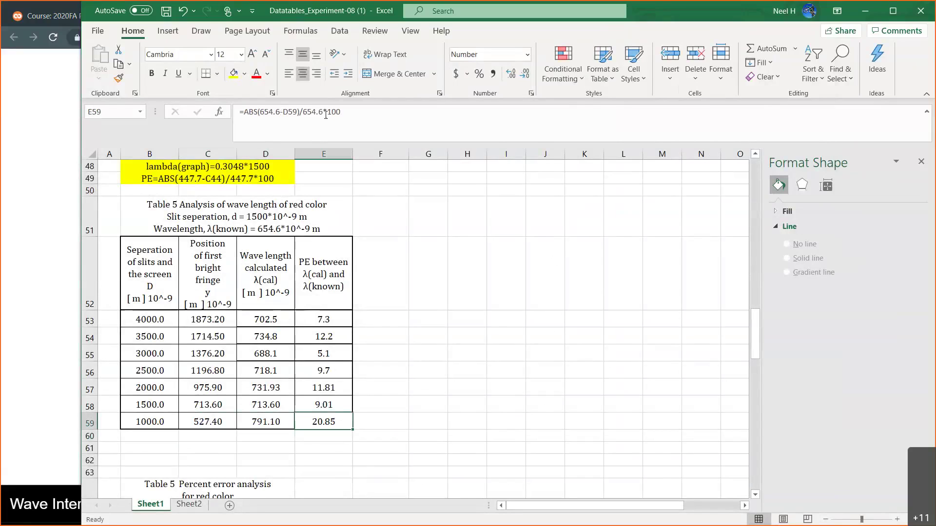
- Select C59, remeasure the first bright fringe in the Wave Interference simulation by readjusting both ends of the tape, and return to the Excel workbook
click(211, 424)
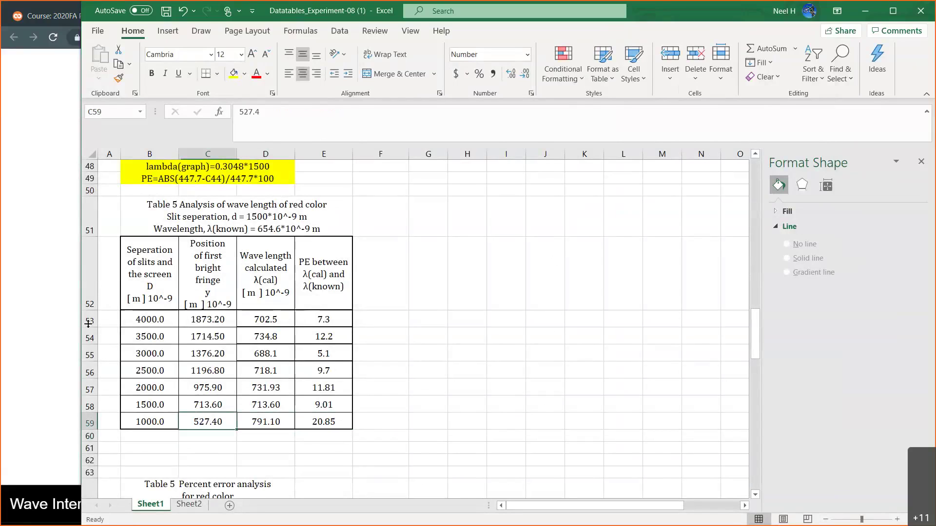
click(74, 324)
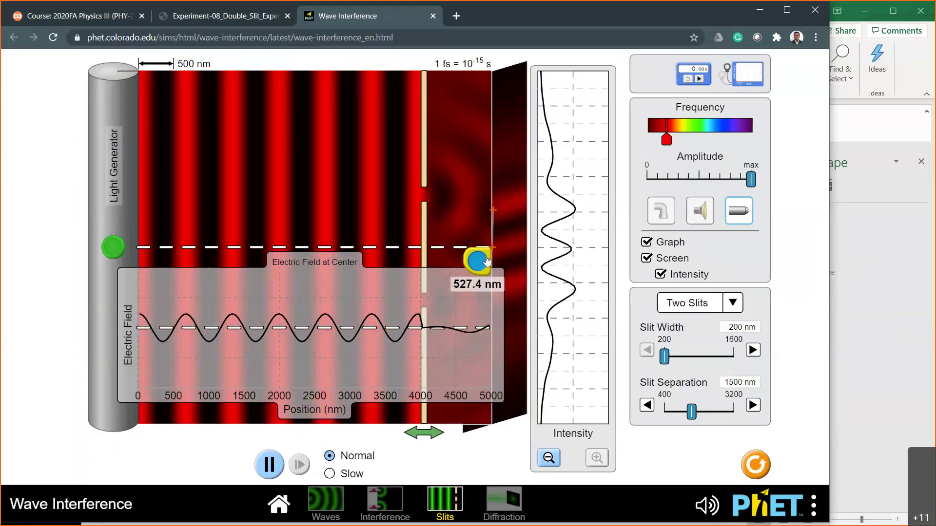
mouse_move(487, 260)
mouse_down()
mouse_move(559, 258)
mouse_move(479, 258)
mouse_up()
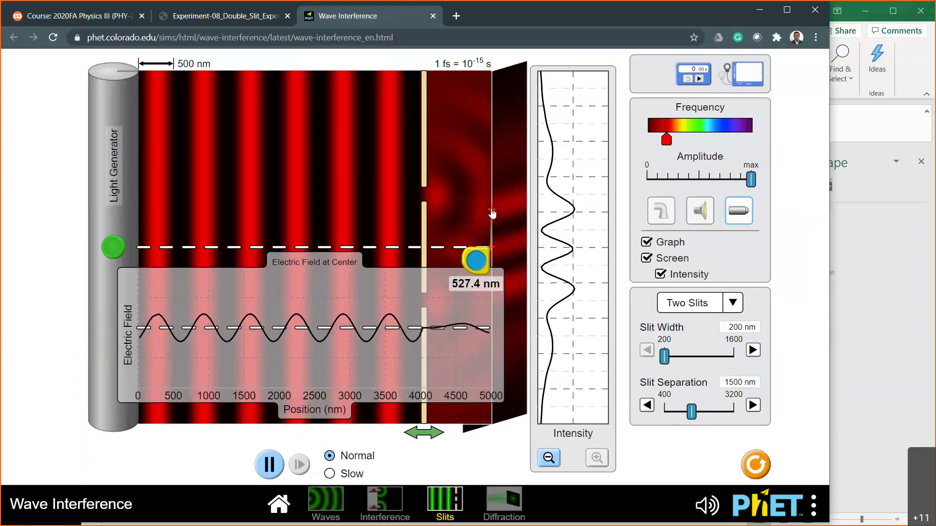
drag(492, 212, 491, 211)
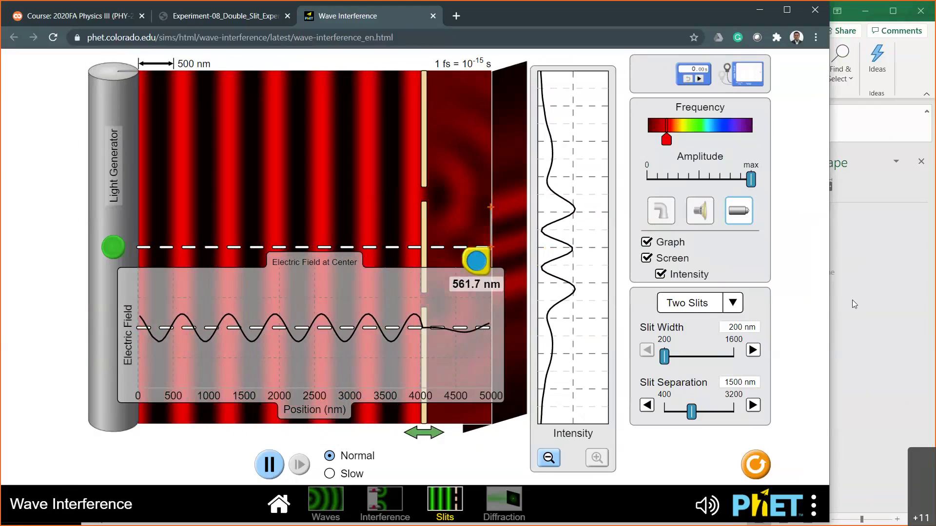
click(852, 299)
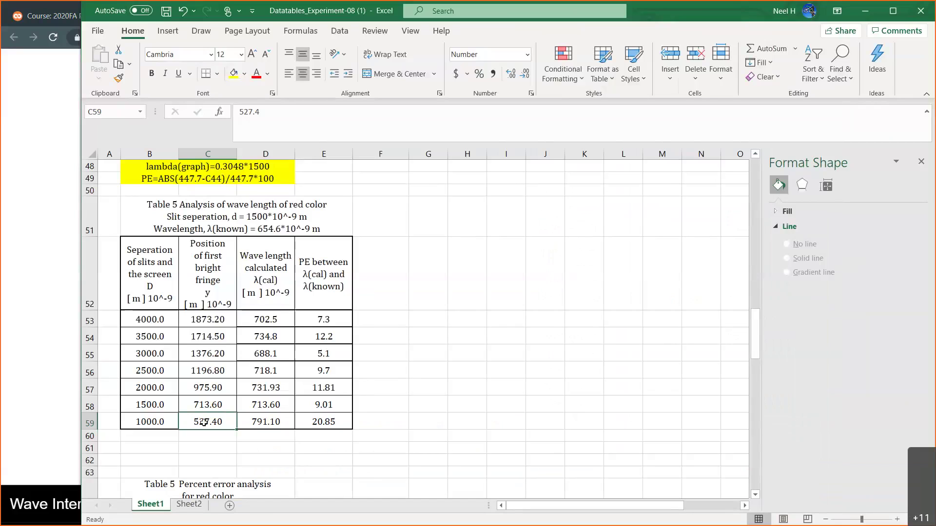
- Enter 561.7 in C59 as the first bright fringe position for the 1000 nm separation
text(561.7)
key(Return)
click(204, 422)
- Shorten the measuring tape to the first bright fringe in the Wave Interference simulation, and enter 534 in C59 of the Excel workbook
click(45, 376)
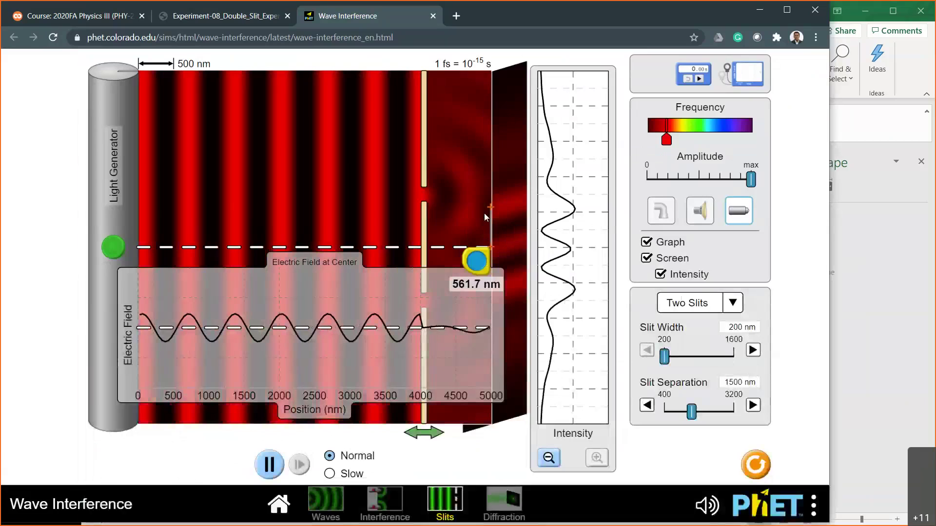
drag(491, 211, 491, 213)
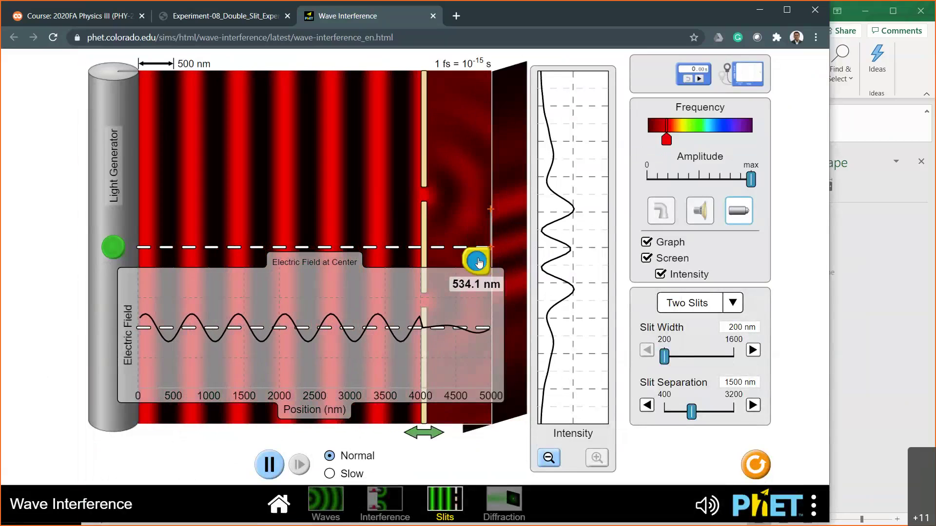
mouse_move(478, 266)
mouse_down()
mouse_move(559, 268)
mouse_move(478, 266)
mouse_up()
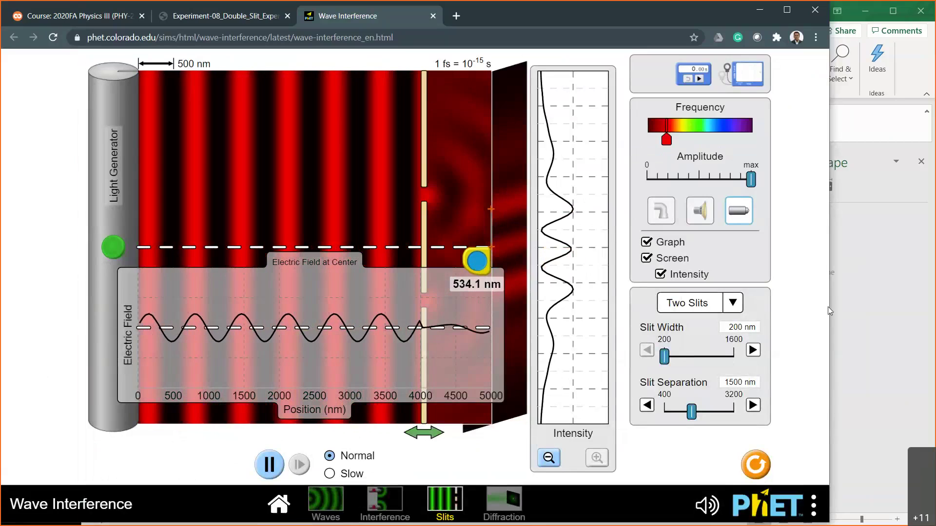
click(828, 306)
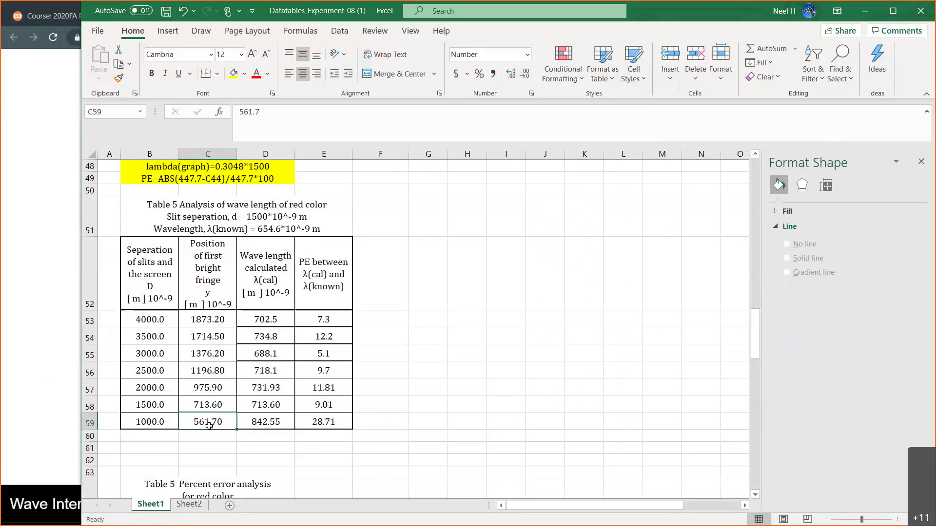
text(534)
key(Return)
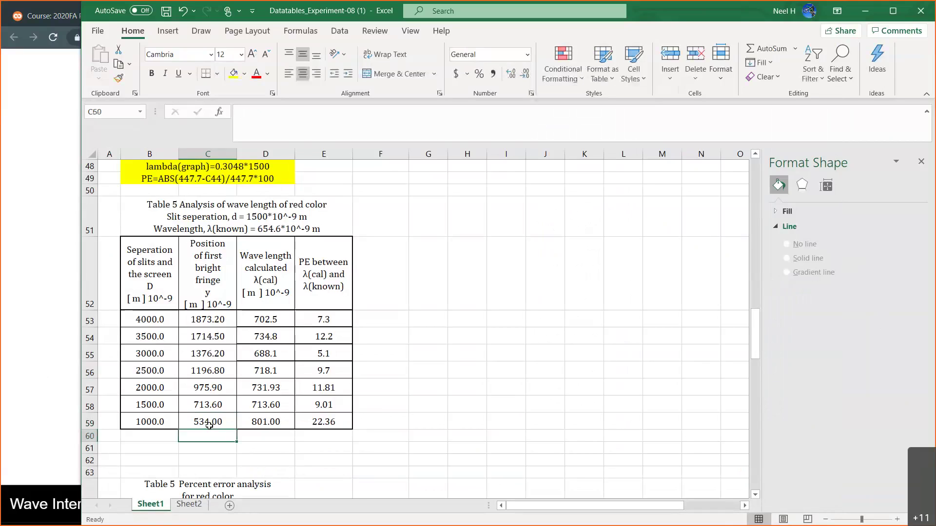
- Remeasure the first bright fringe in the Wave Interference simulation, enter 513 in C59 of the Excel workbook, and check the formula in E59
click(38, 359)
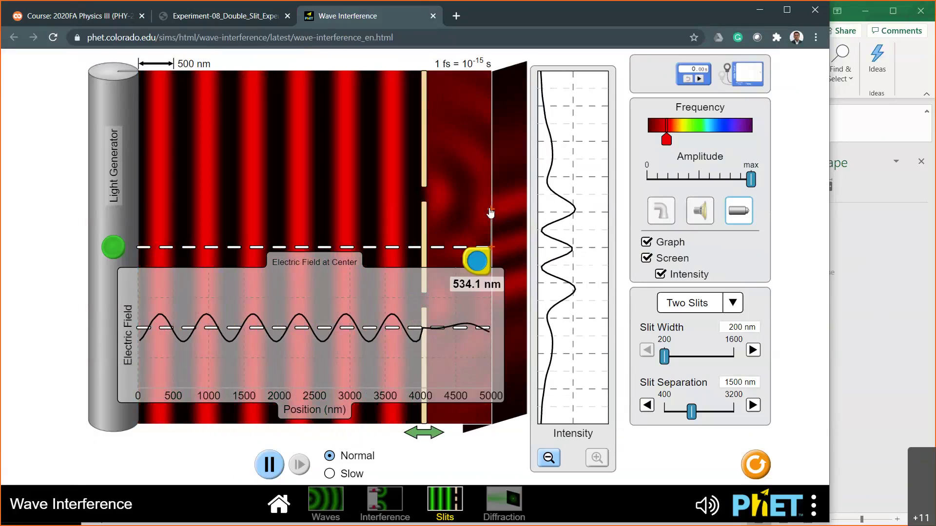
drag(491, 213, 490, 211)
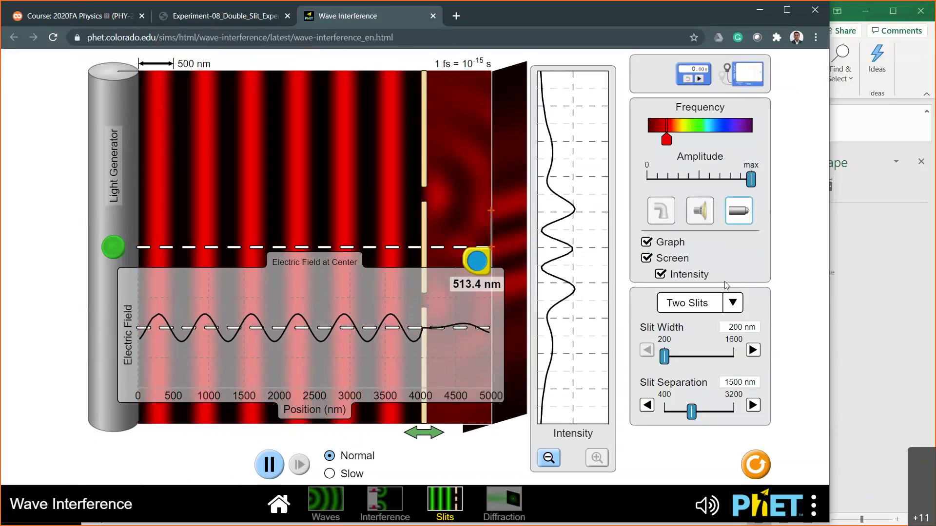
click(873, 328)
click(190, 424)
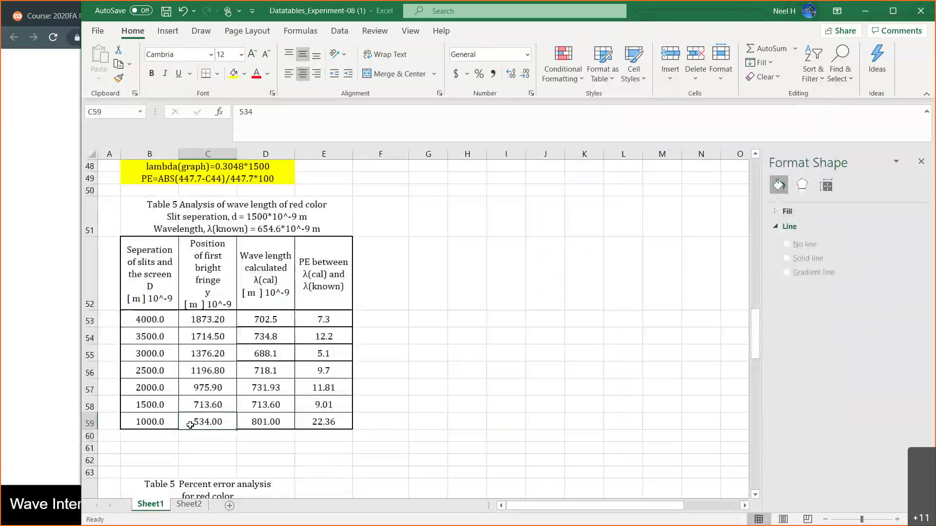
text(513)
key(Return)
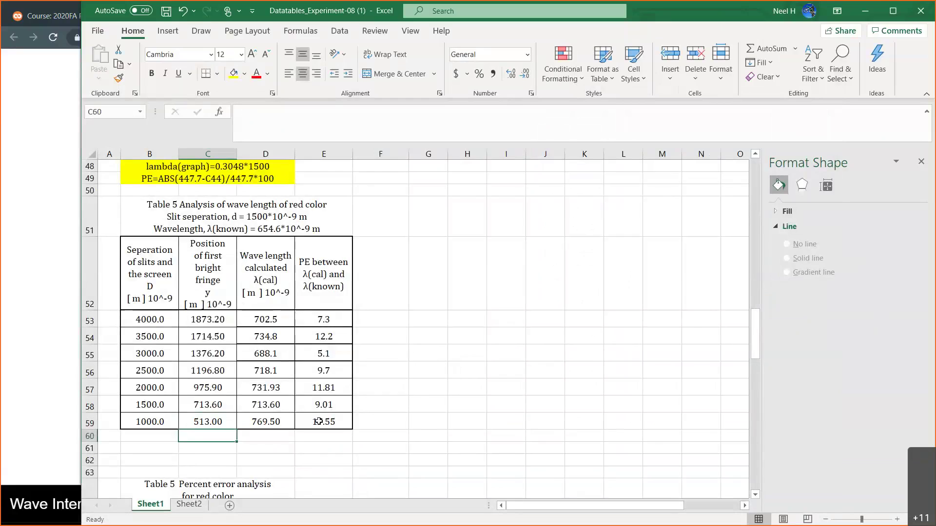
click(341, 417)
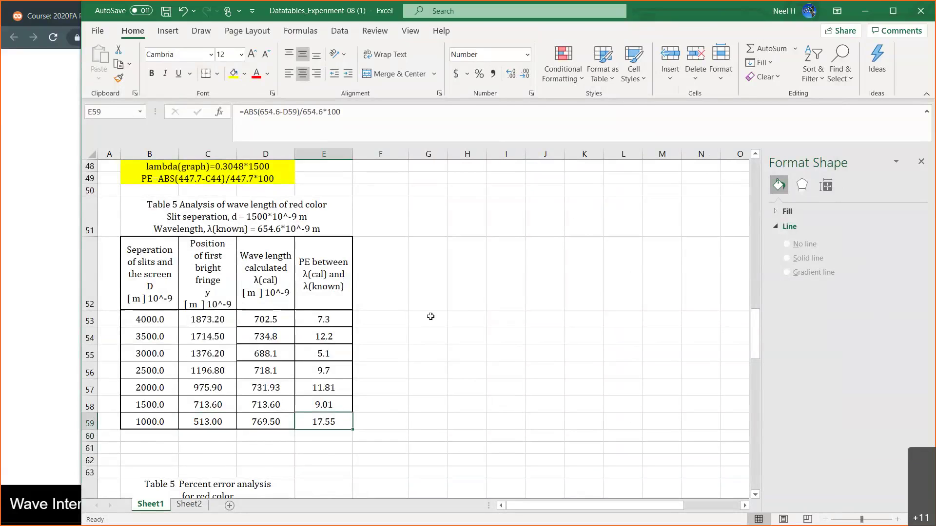
- Duplicate the blue-light fringe chart beside Table 5 at G52, and copy the Figure 3 caption under the original chart
scroll(429, 283, up, 5)
scroll(428, 257, up, 3)
click(420, 252)
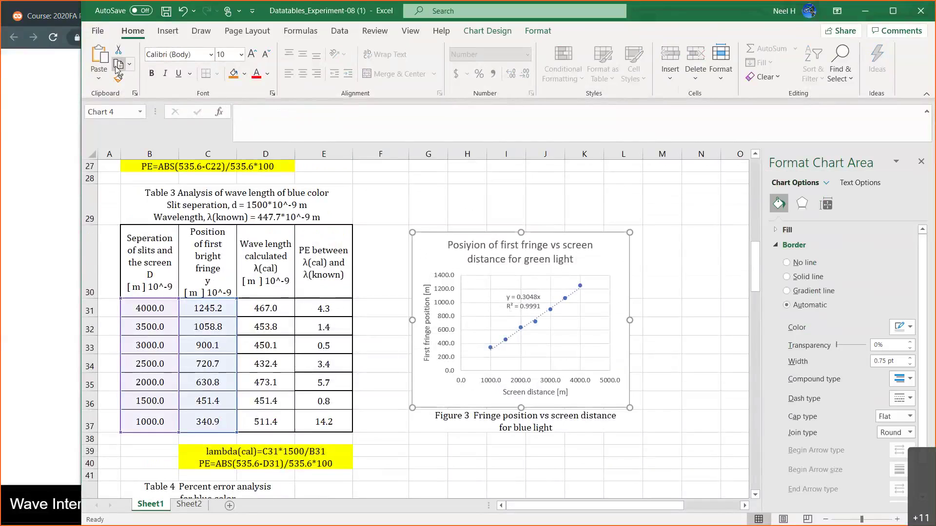
scroll(355, 266, down, 4)
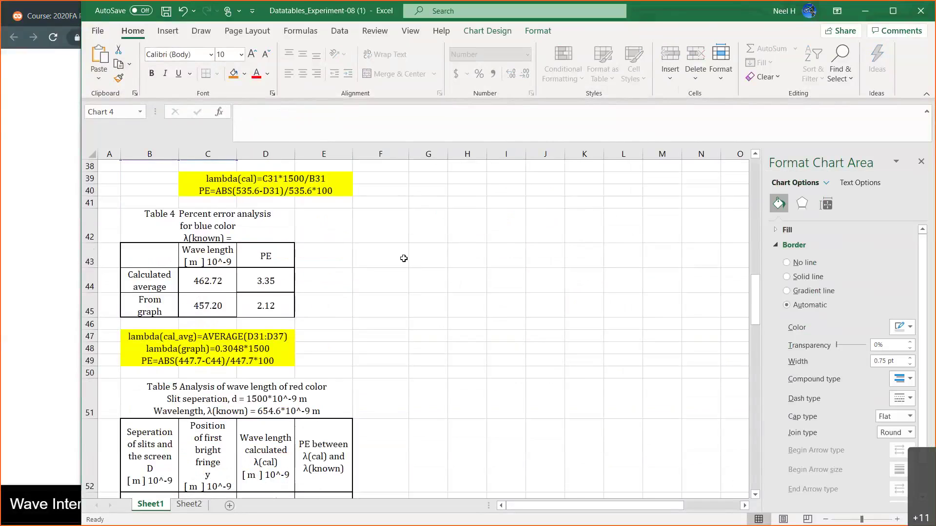
scroll(404, 259, down, 1)
scroll(404, 259, down, 3)
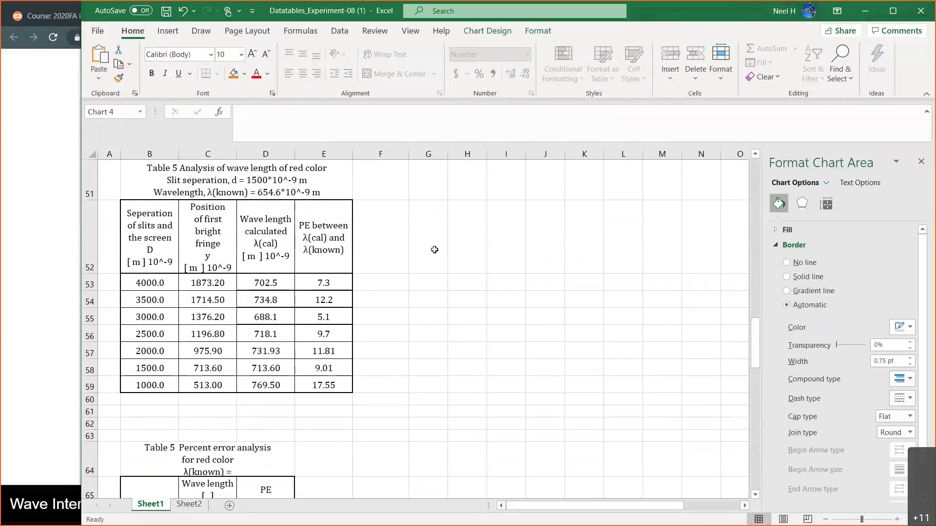
click(432, 249)
click(109, 59)
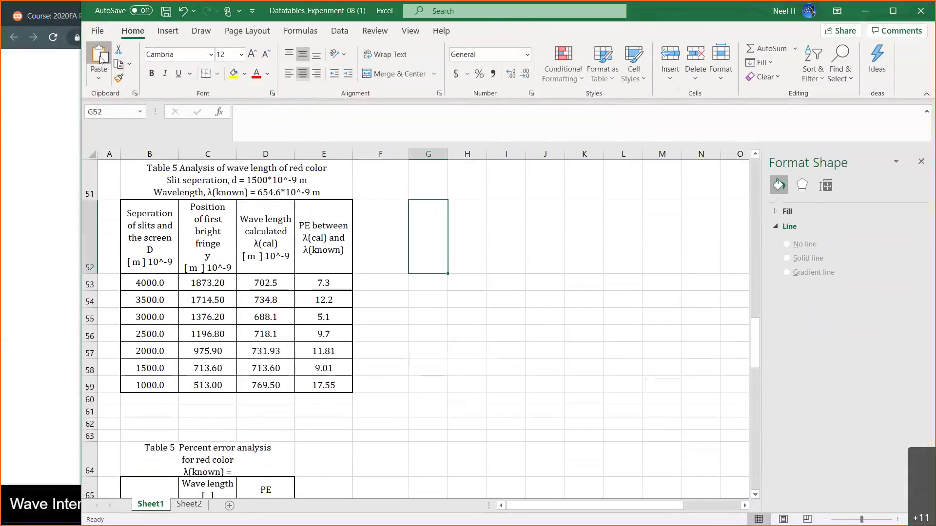
scroll(442, 247, up, 7)
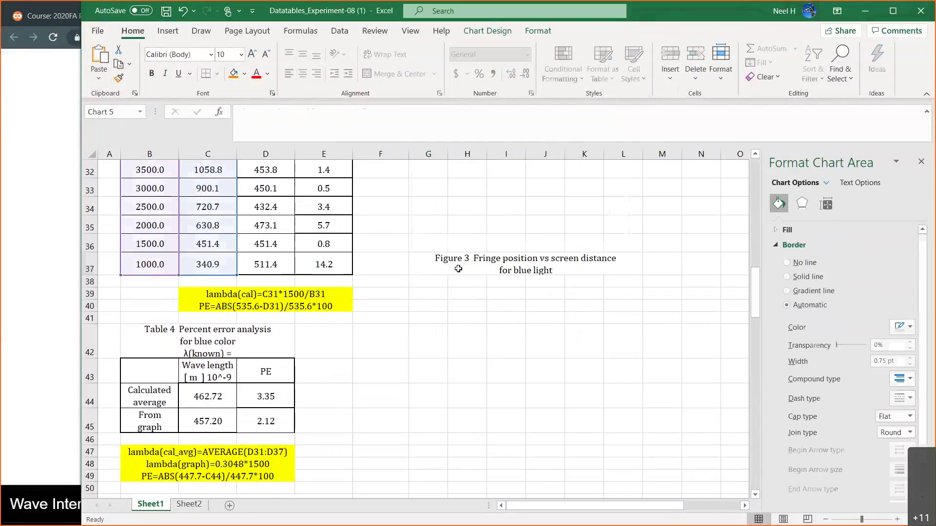
click(458, 269)
- Try pasting the caption in G59 and making row 60 taller, and undo both changes while keeping the duplicated chart
scroll(458, 269, down, 7)
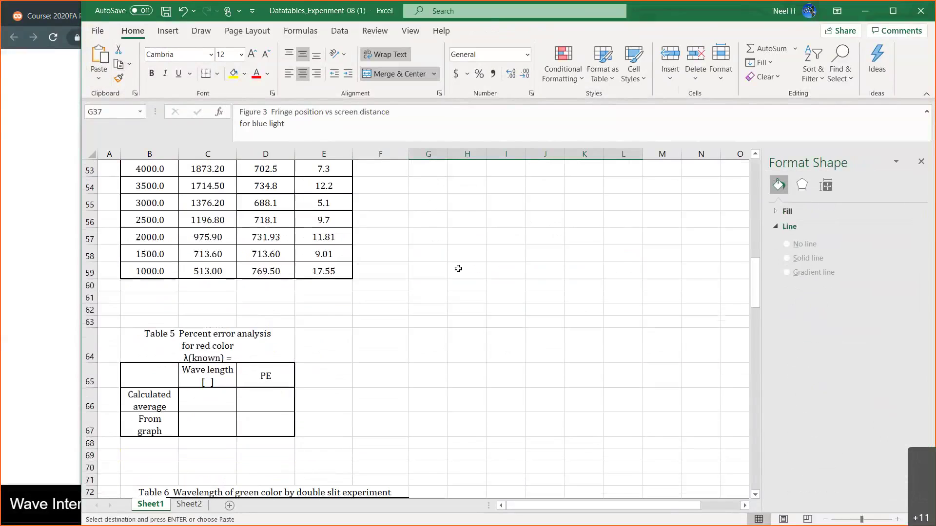
click(438, 272)
text(Figure 3  Fringe position vs screen distance for blue light)
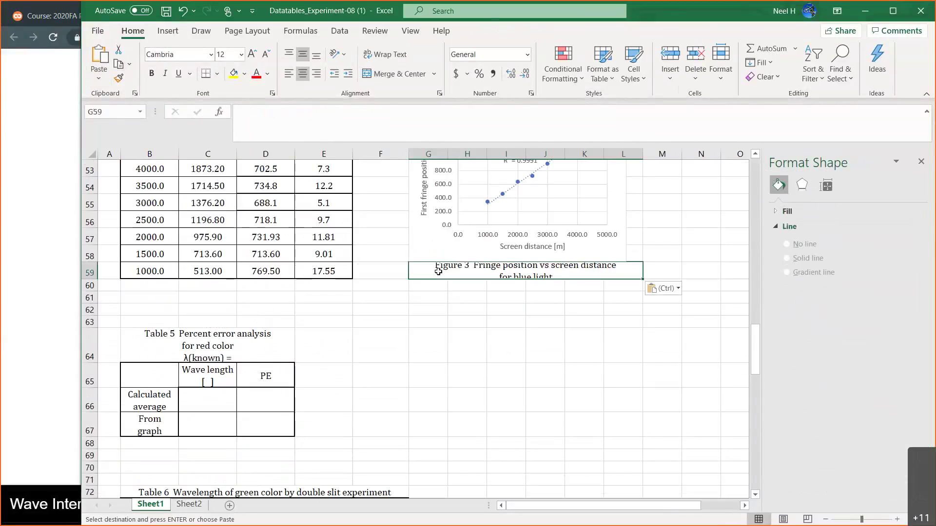
click(90, 285)
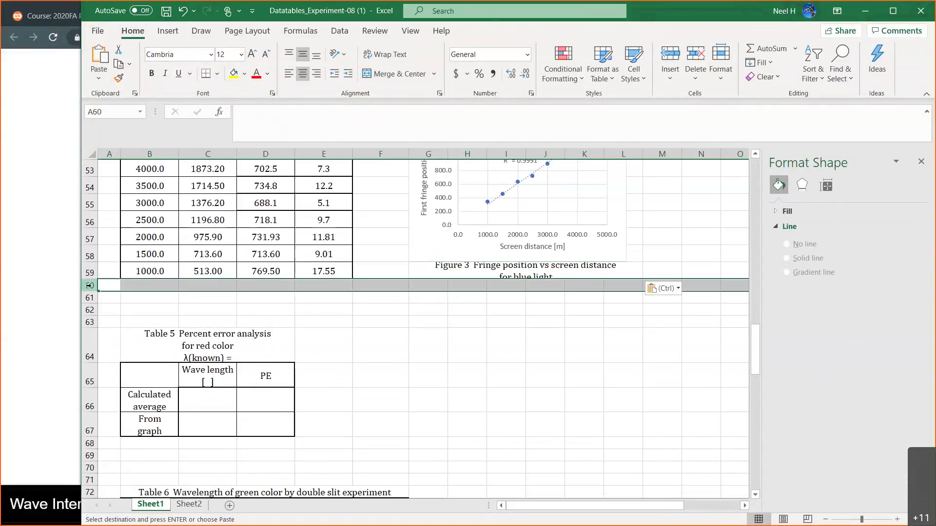
drag(92, 290, 93, 303)
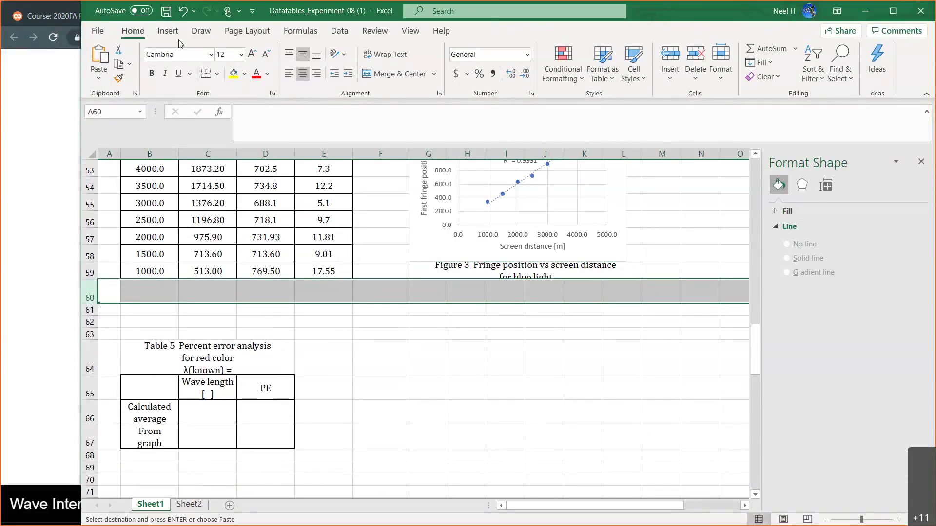
click(182, 10)
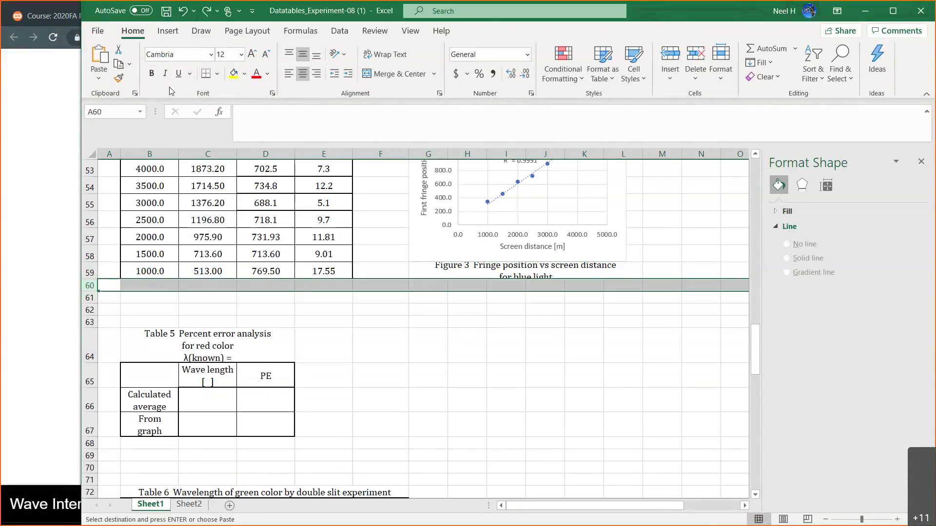
click(180, 11)
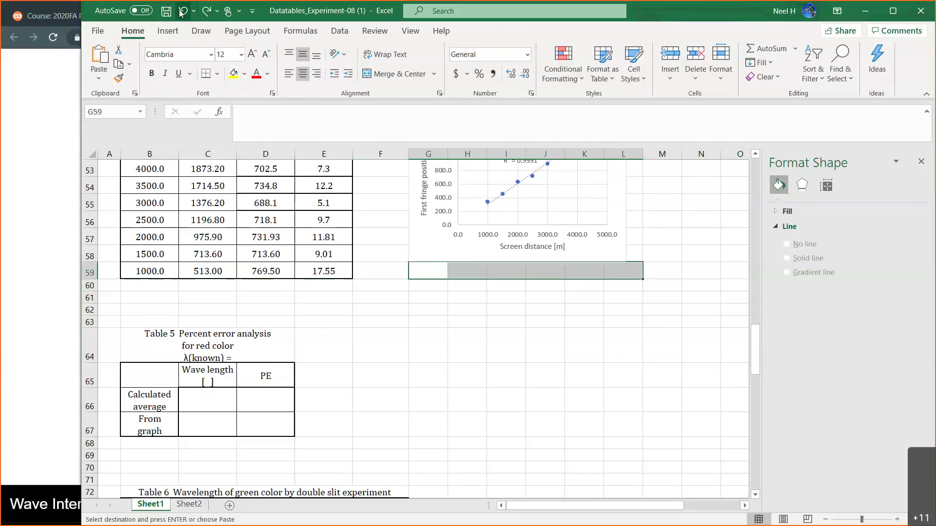
click(180, 12)
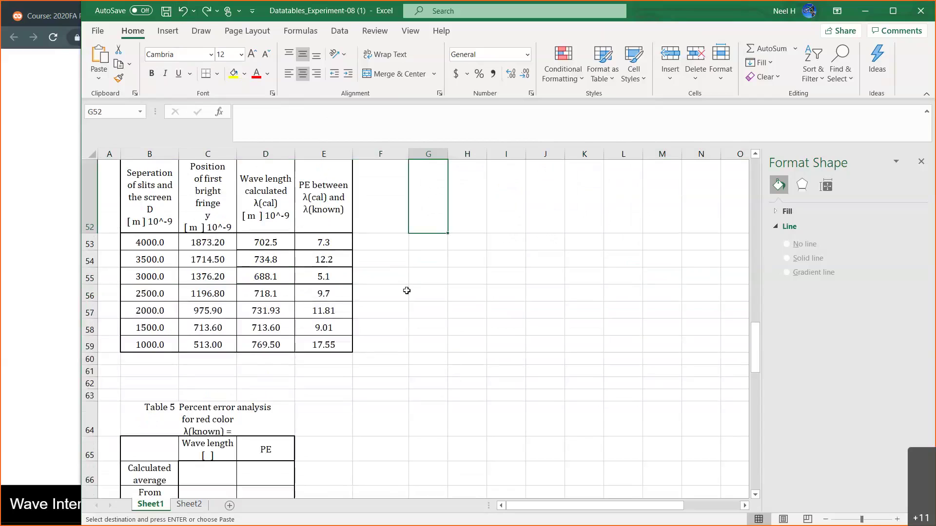
click(207, 11)
- Paste the Figure 3 caption in G60 and increase the height of row 60 to fit both lines
click(424, 357)
text(Figure 3  Fringe position vs screen distance for blue light)
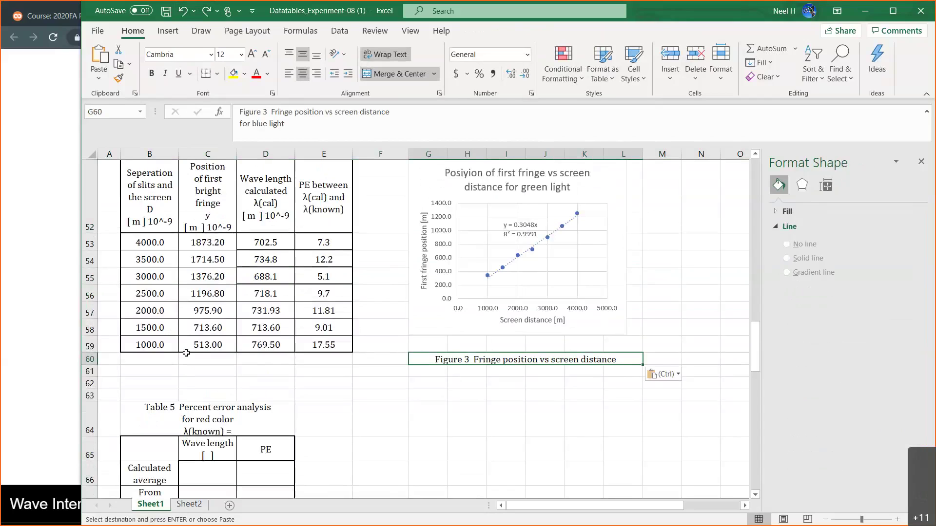
click(90, 359)
drag(92, 366, 91, 381)
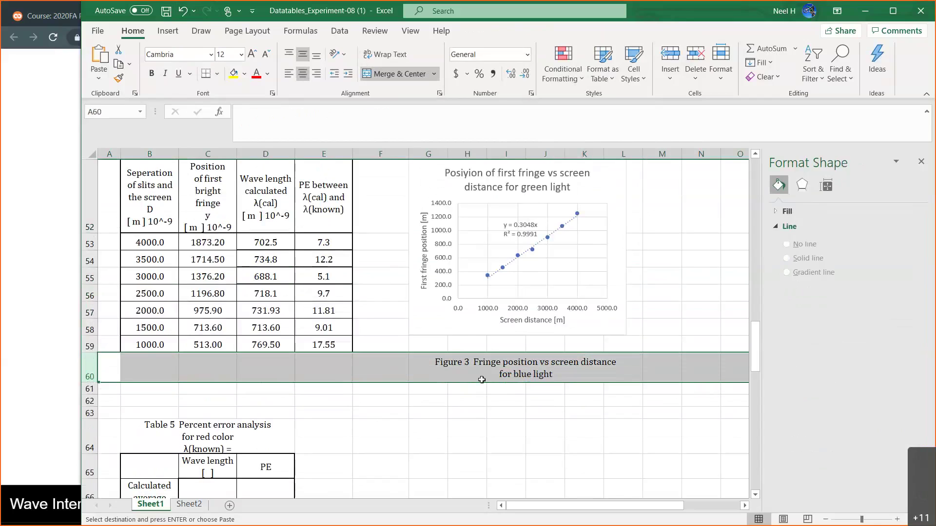
- Change "blue" to "red" in the G60 caption and move the duplicated chart down to sit directly above it
click(482, 380)
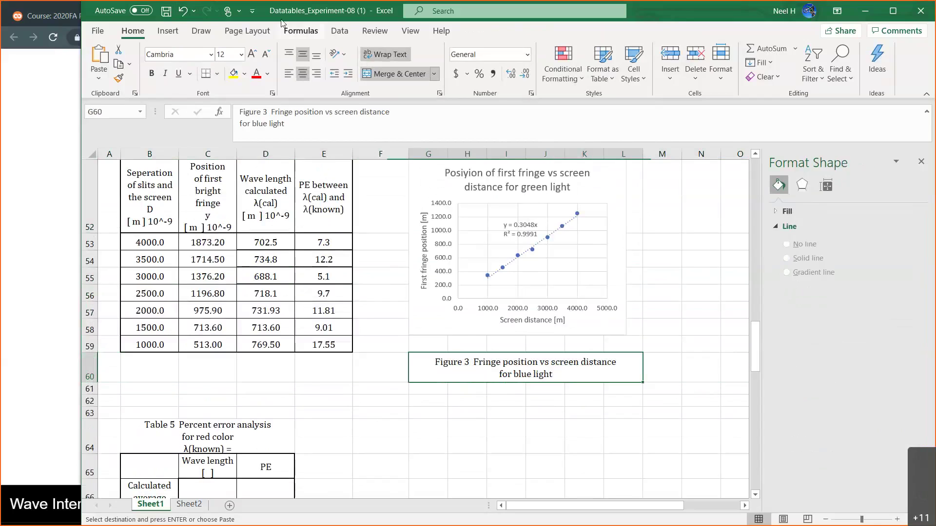
double_click(267, 123)
key(Delete)
text(re)
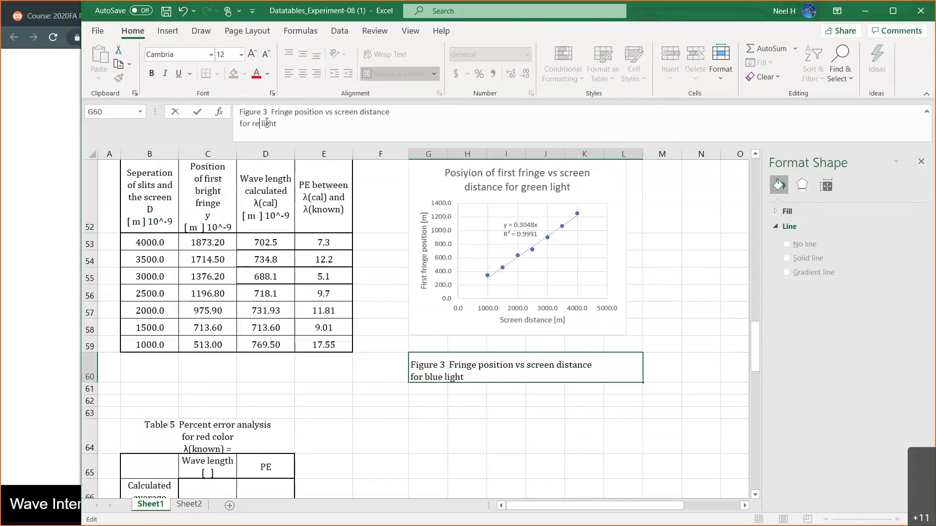
text(d)
click(463, 175)
drag(441, 191, 437, 207)
- Edit Series1 in the duplicated chart's data source and set its X values to B53:B59
click(487, 31)
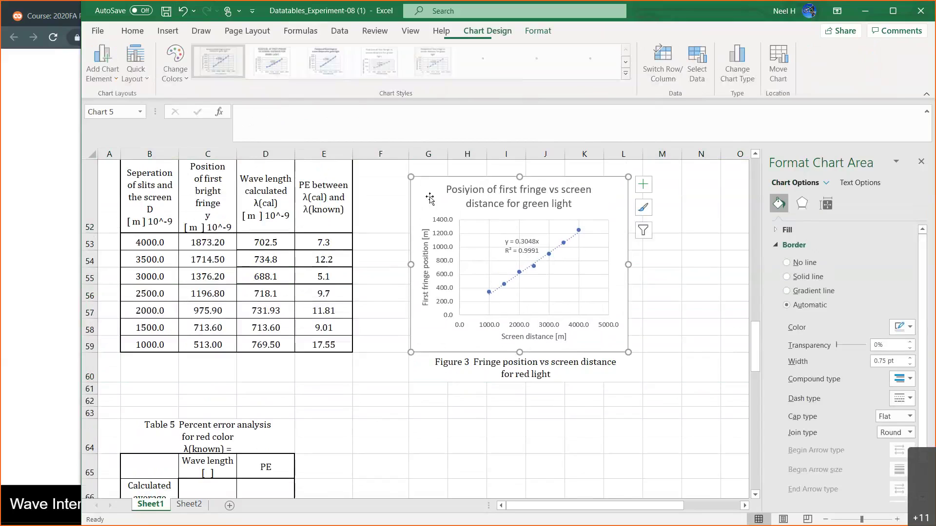
click(699, 68)
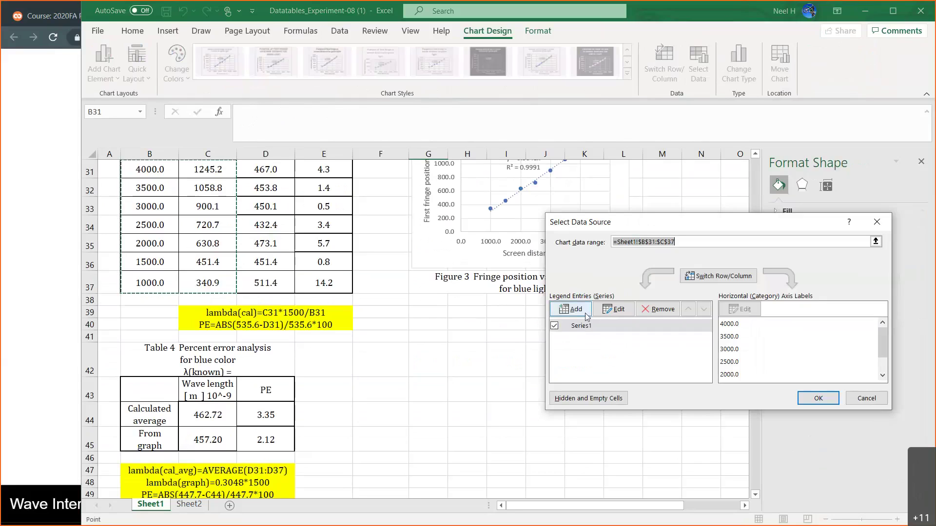
click(582, 331)
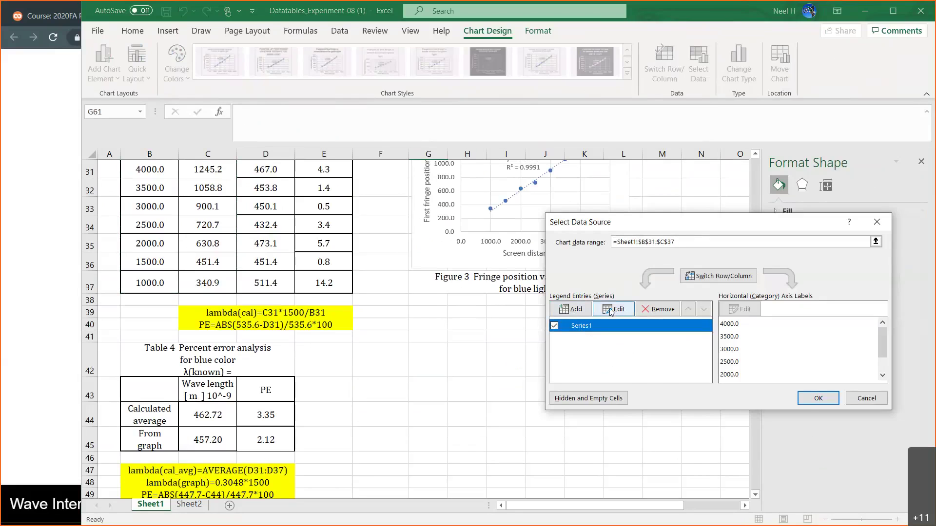
click(610, 311)
key(Tab)
key(BackSpace)
scroll(372, 418, down, 7)
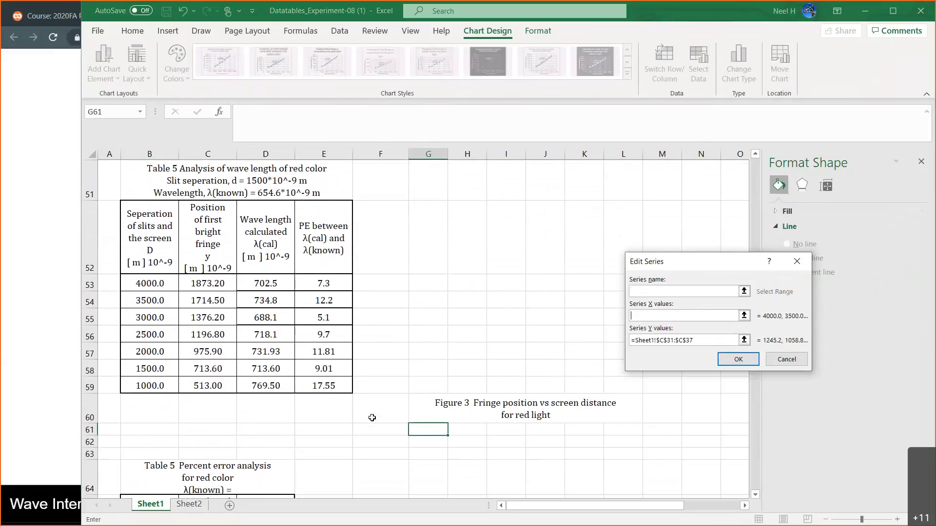
click(147, 284)
drag(147, 284, 147, 385)
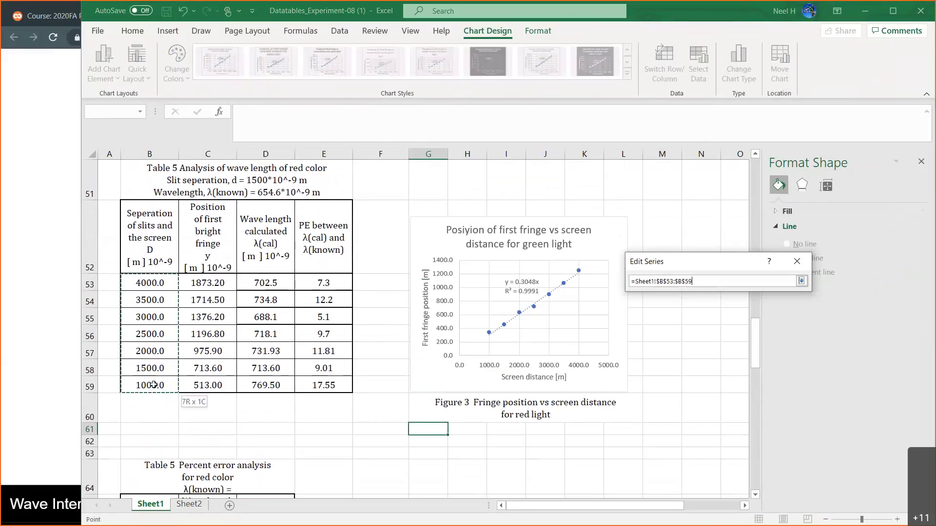
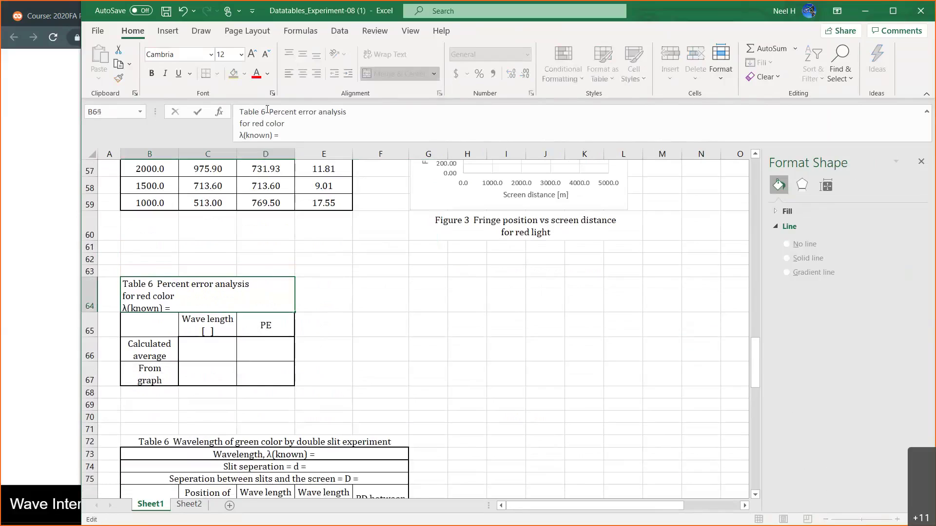
- Complete the unit in the wavelength header in C65 as "[ m ] 10^-9"
click(211, 325)
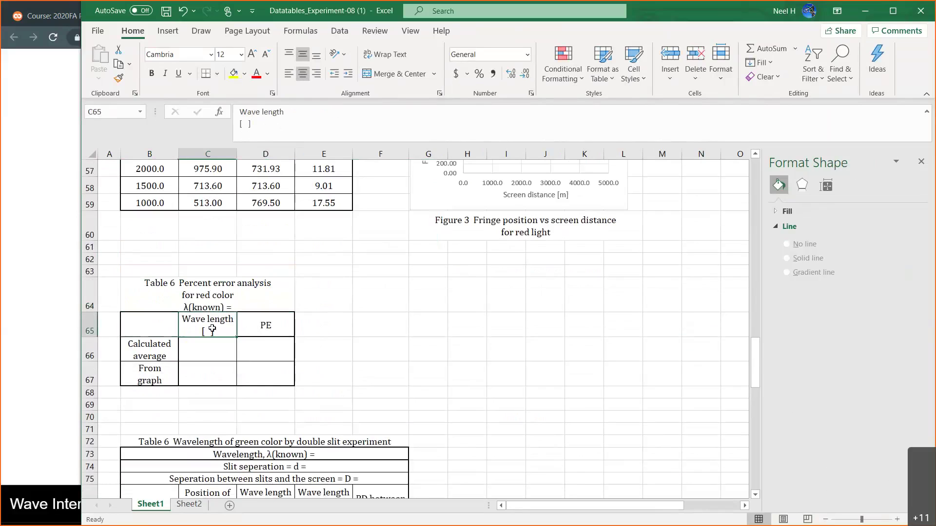
click(245, 121)
text(m)
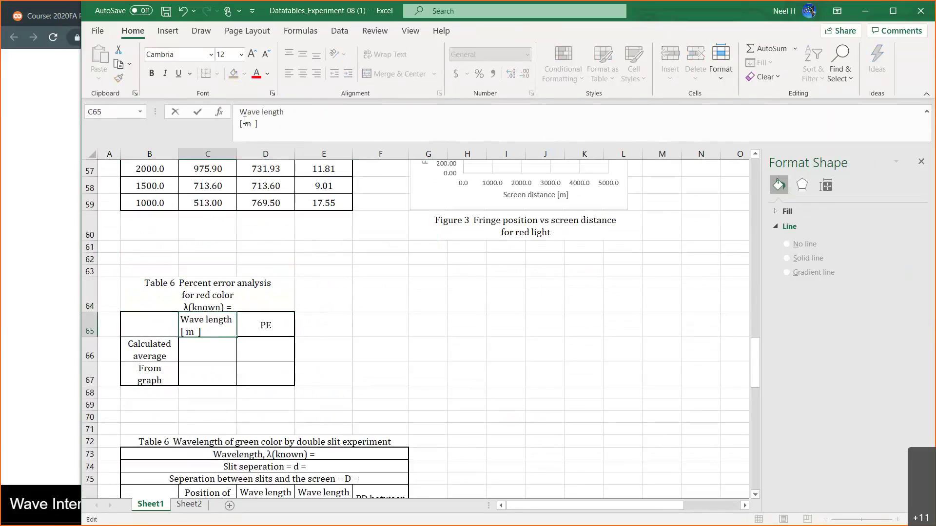
text( ] 10^-9)
key(Return)
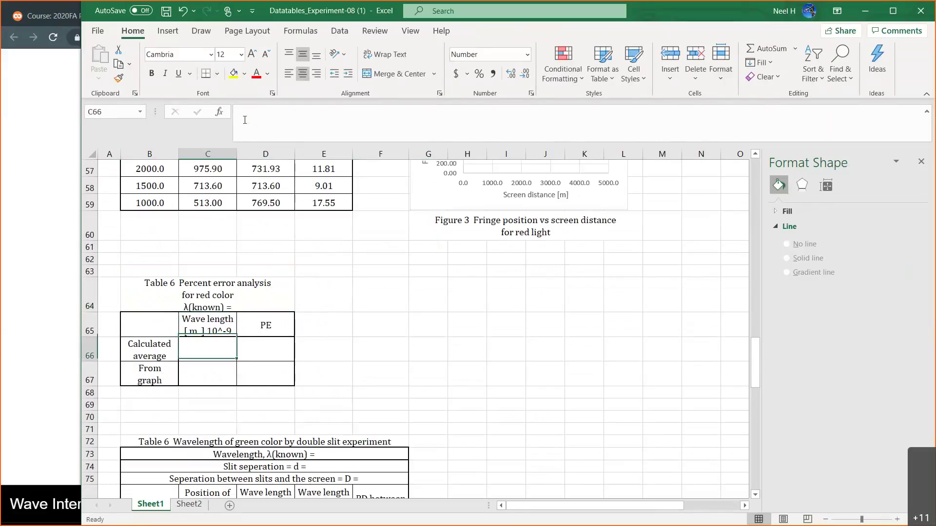
- Enter =AVERAGE(D53:D59) in C66 as the calculated average wavelength of red light
text(=av)
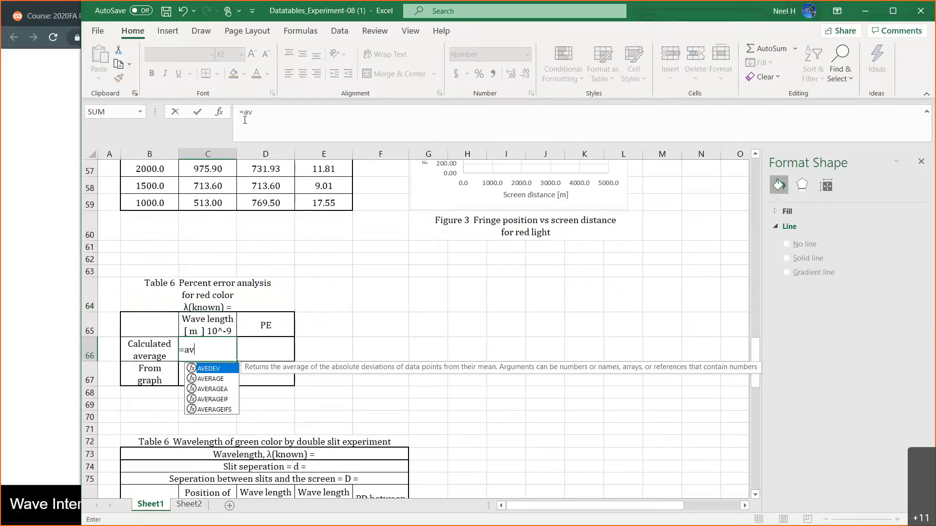
double_click(223, 379)
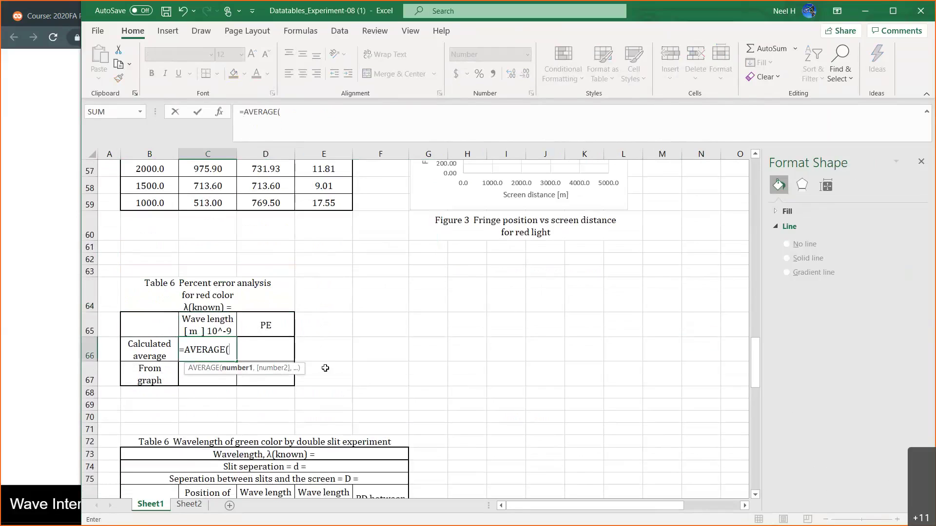
scroll(325, 368, up, 4)
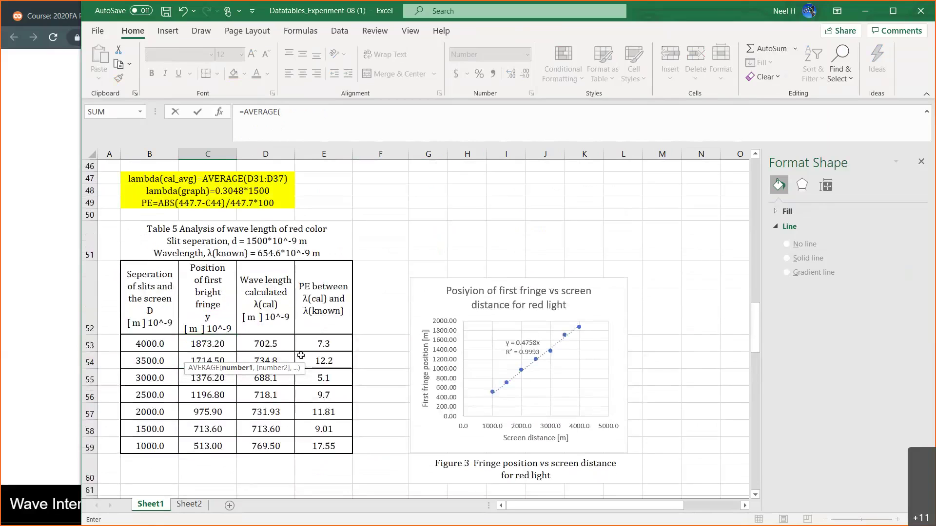
click(278, 344)
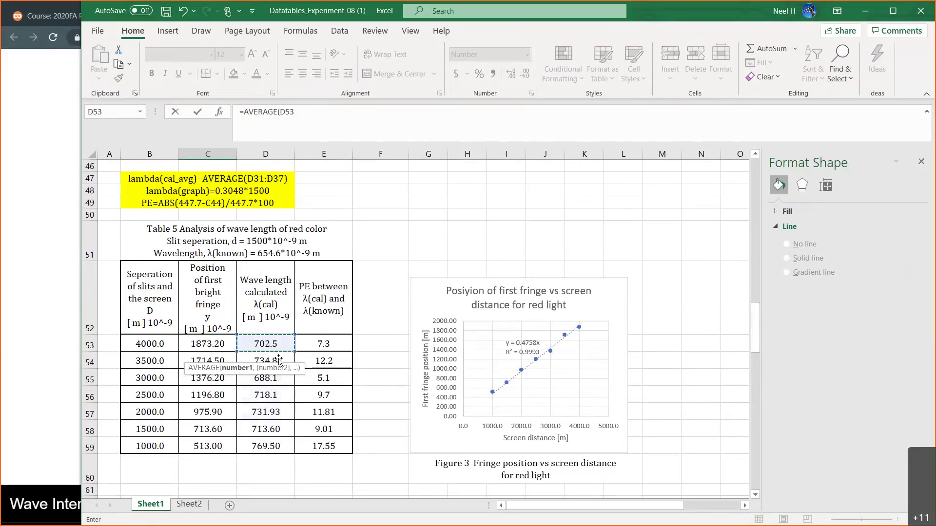
drag(278, 361, 276, 439)
scroll(276, 439, down, 6)
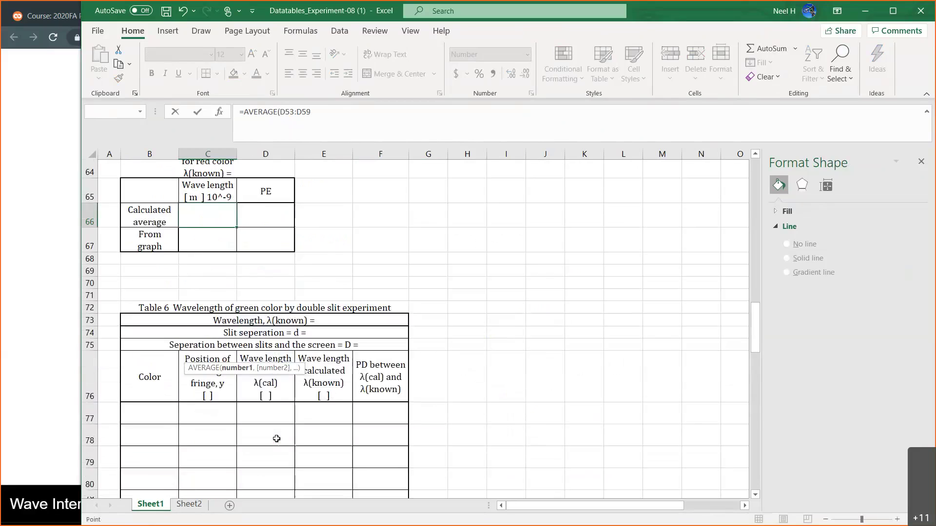
text())
key(Return)
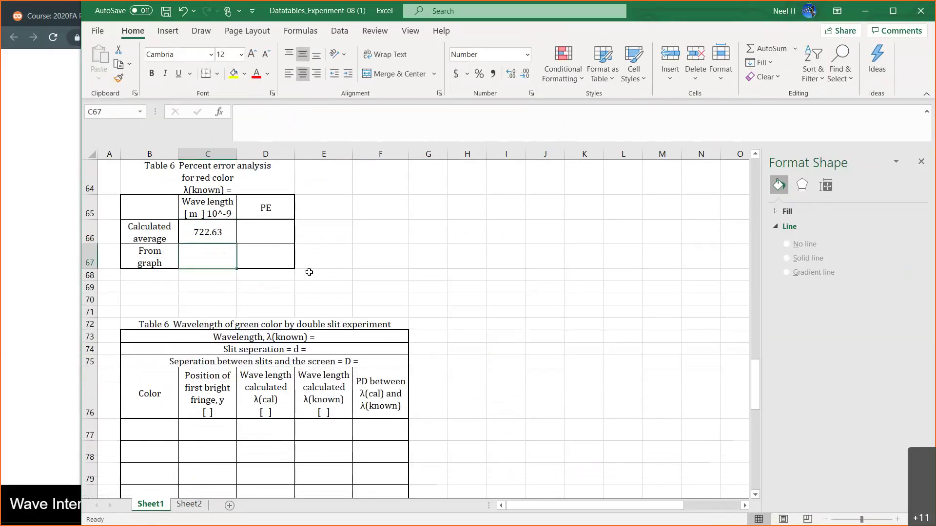
- Copy the formula from C66 and record it in C69 as the text note lambda(cal_avg)=AVERAGE(D53:D59)
scroll(309, 272, up, 1)
click(202, 269)
double_click(202, 269)
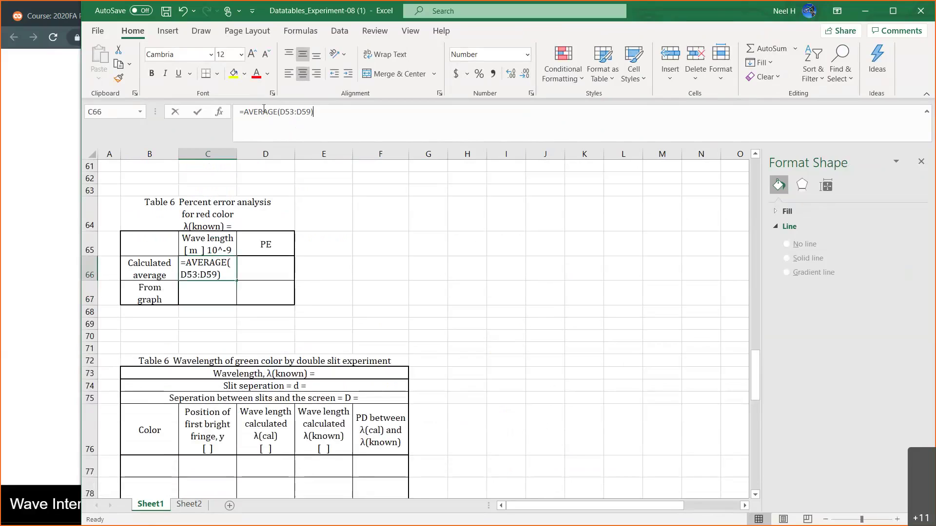
click(198, 113)
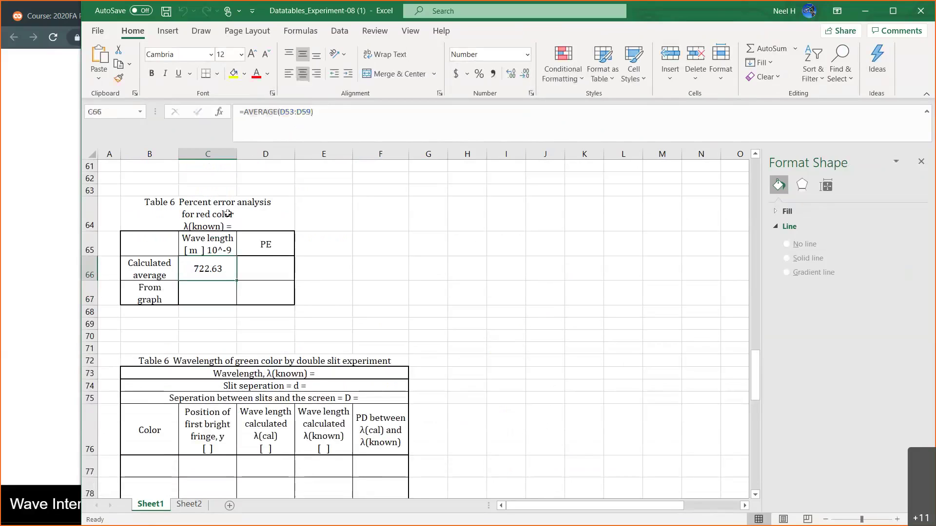
click(216, 325)
text(l)
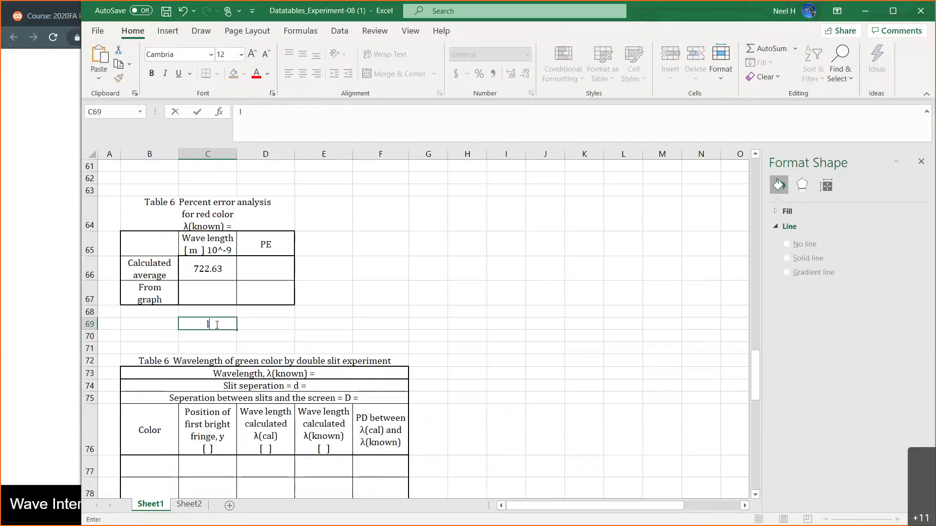
text(ambda(cal_avg))
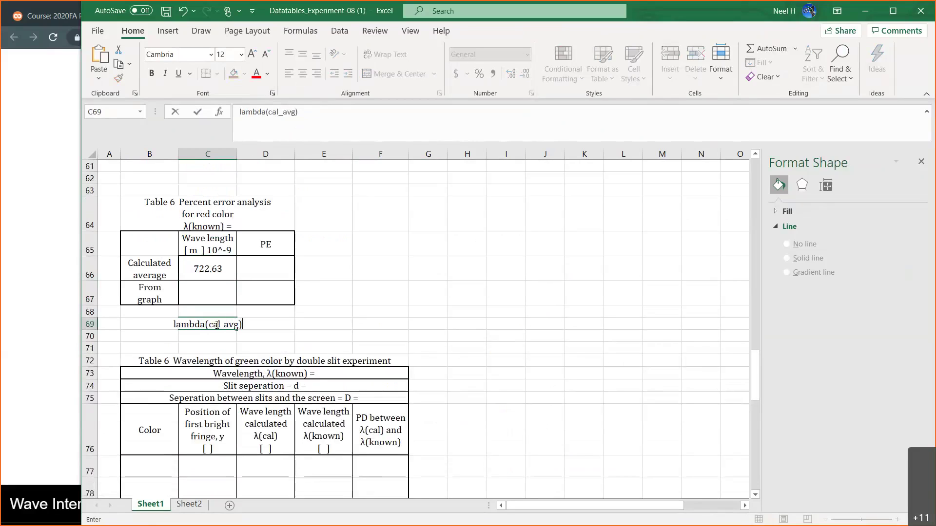
text(=AVERAGE(D53:D59))
key(Return)
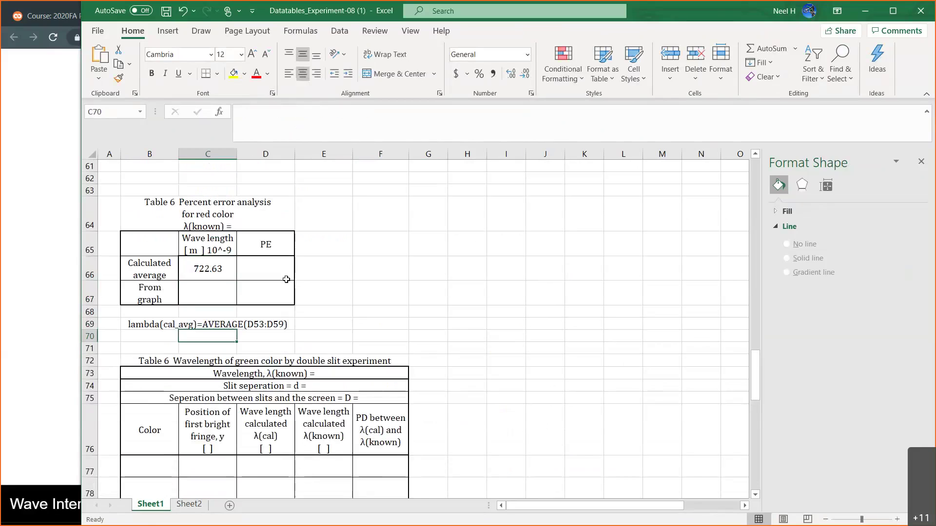
- Try to calculate the calculated average's percent error in D66 with =AVG(654.6-C66)/656.6*100, declining the suggested formula correction
click(266, 269)
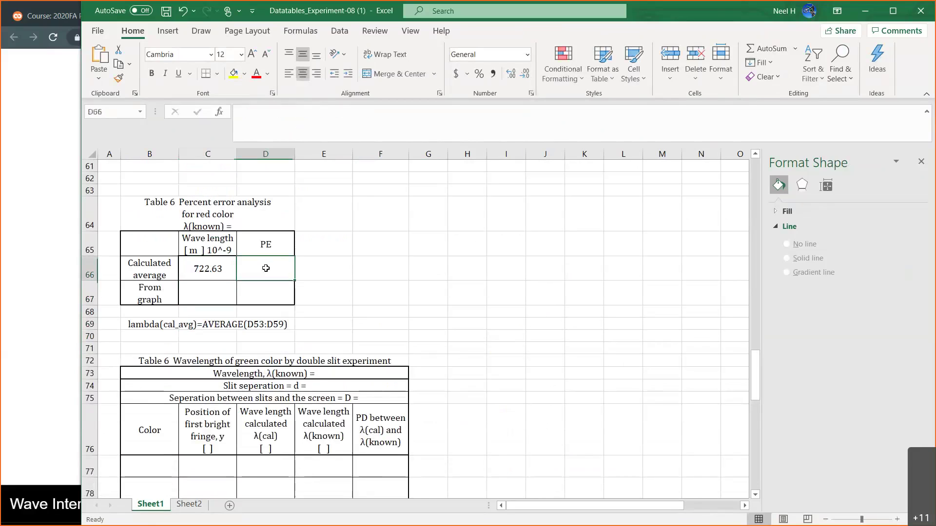
text(=AVG()
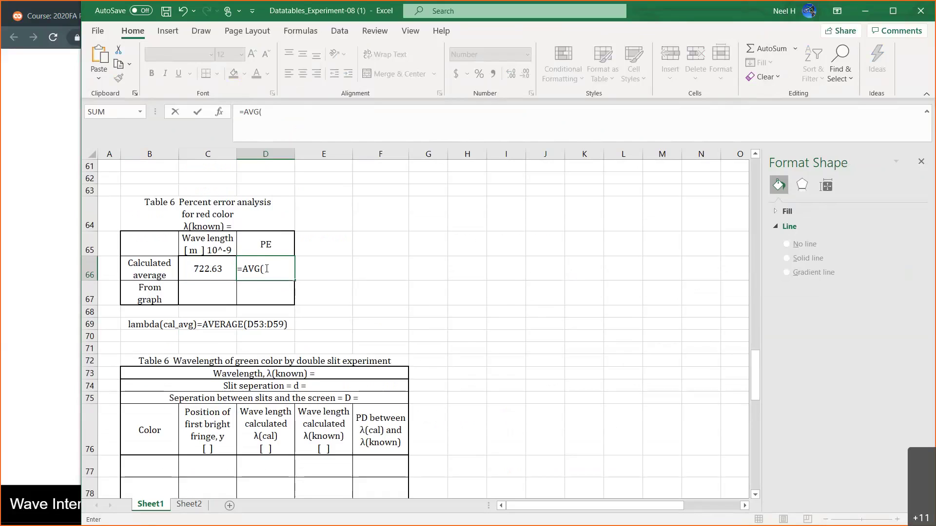
scroll(266, 269, up, 5)
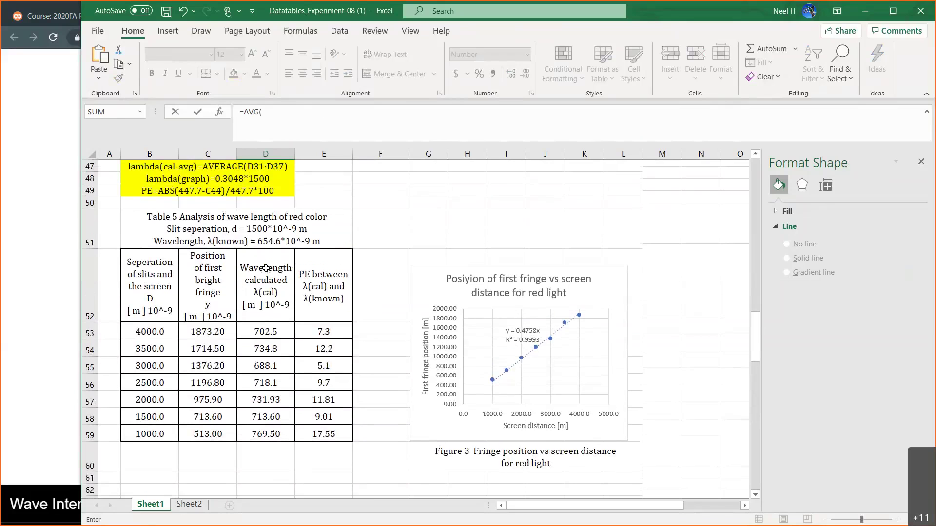
scroll(266, 268, down, 4)
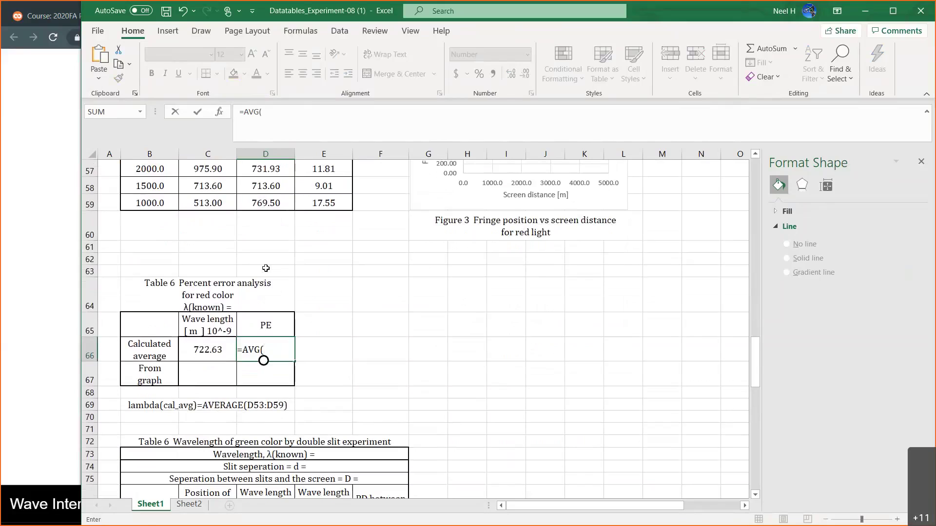
text(654.6-)
click(212, 345)
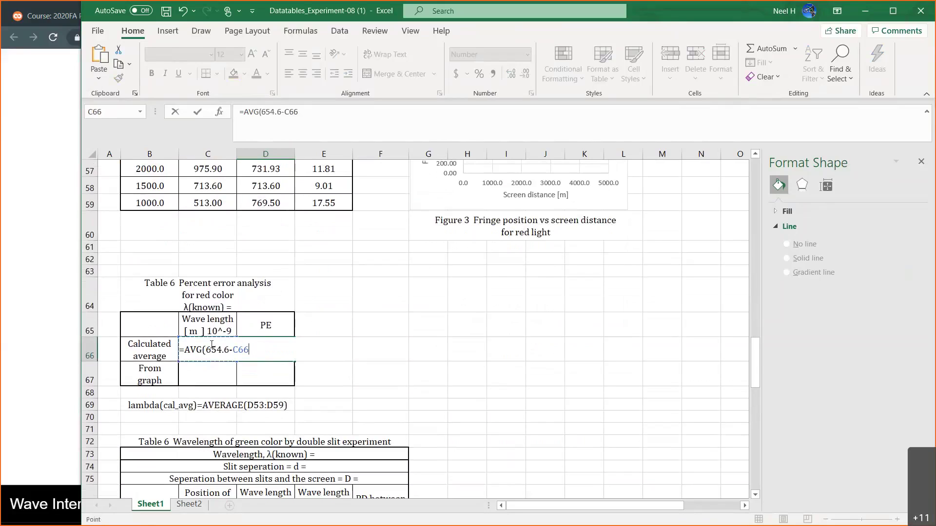
text()/656.6*100)
key(Return)
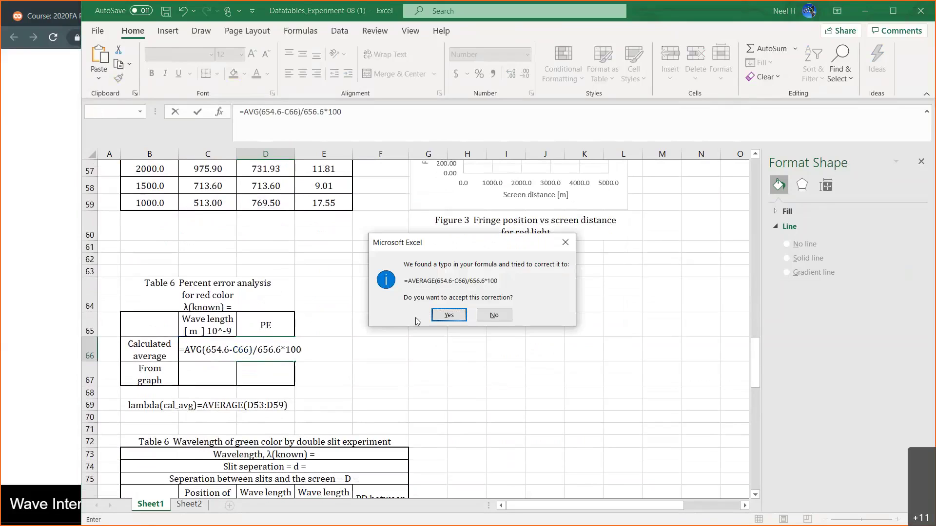
click(566, 242)
- Change the divisor in the D66 percent error formula to 654.6, declining the suggested function correction
click(273, 355)
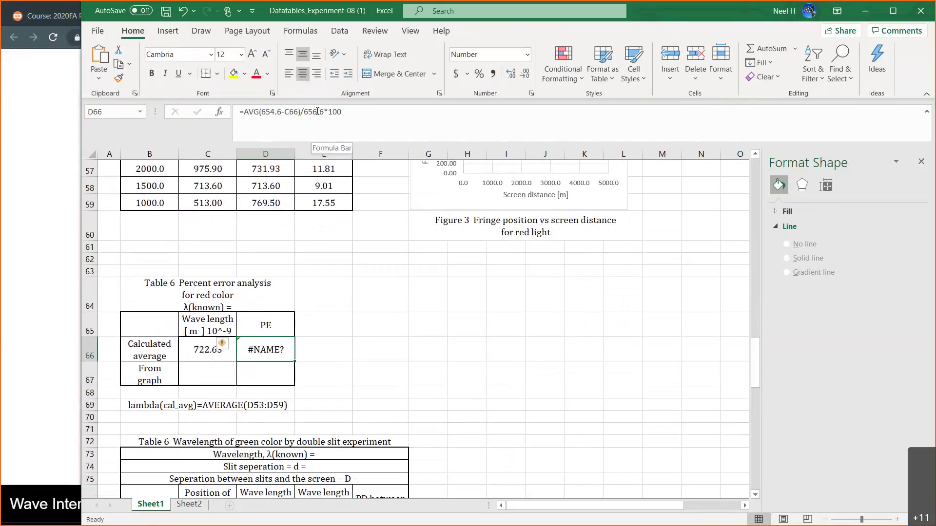
click(318, 141)
key(BackSpace)
text(4)
key(Return)
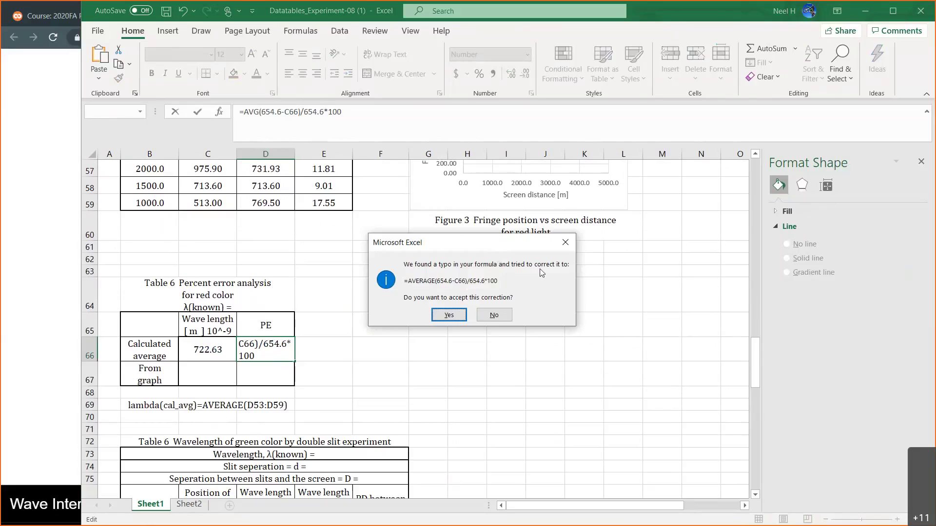
click(567, 243)
- Replace the AVG function in the D66 percent error formula with AVERAGE
click(262, 347)
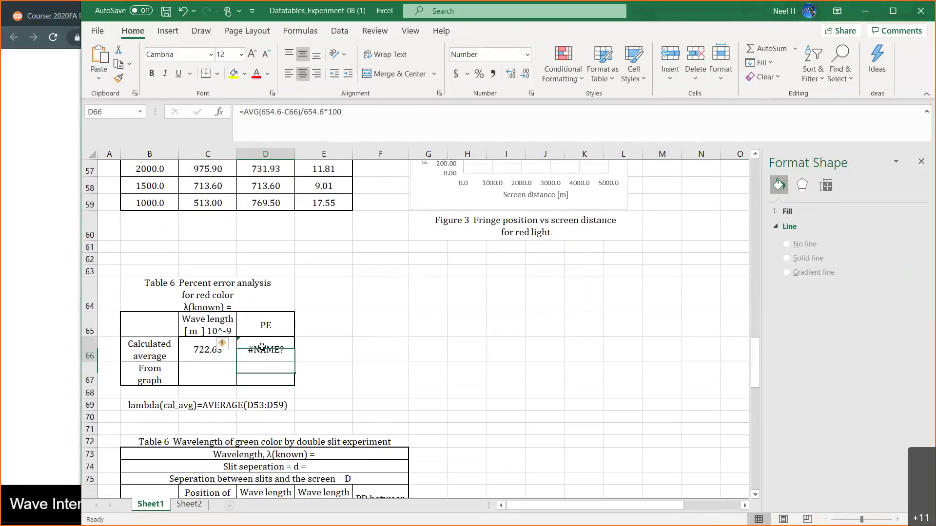
click(368, 116)
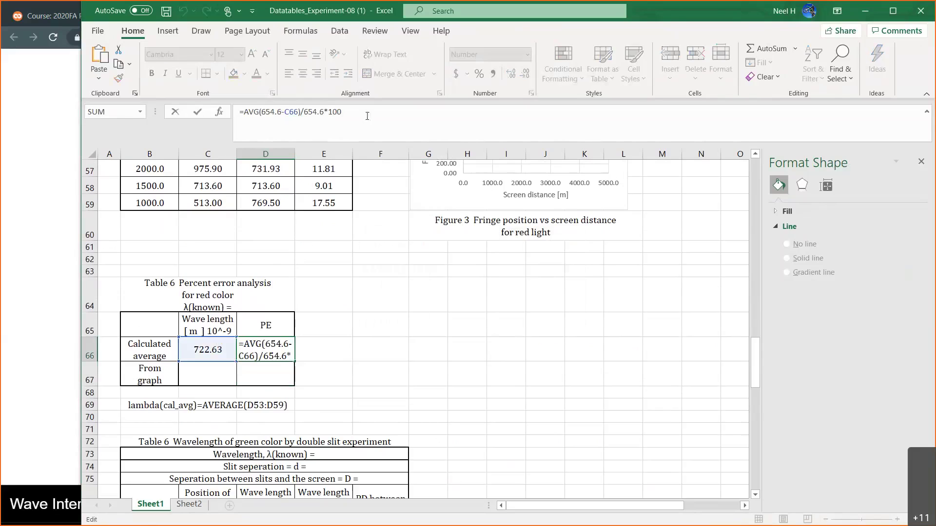
click(262, 111)
click(259, 112)
key(BackSpace)
key(BackSpace)
key(BackSpace)
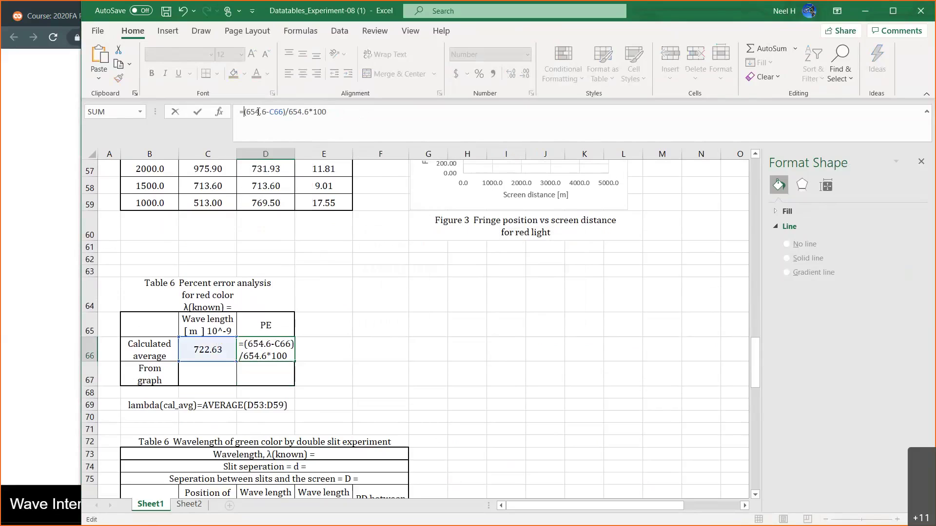
text(av)
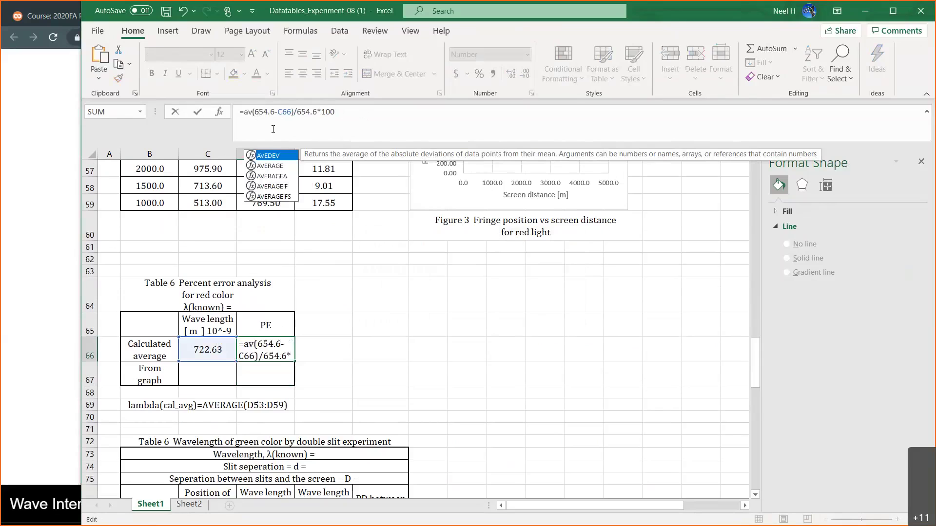
double_click(278, 167)
key(Return)
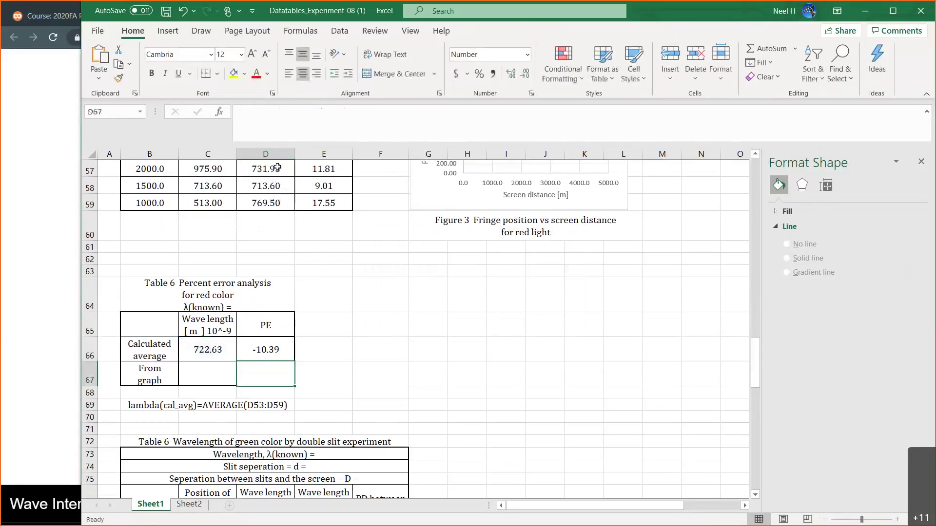
- Review the D66 percent error formula and replace it with =ABS(654.6-C66)/654.6*100
click(283, 352)
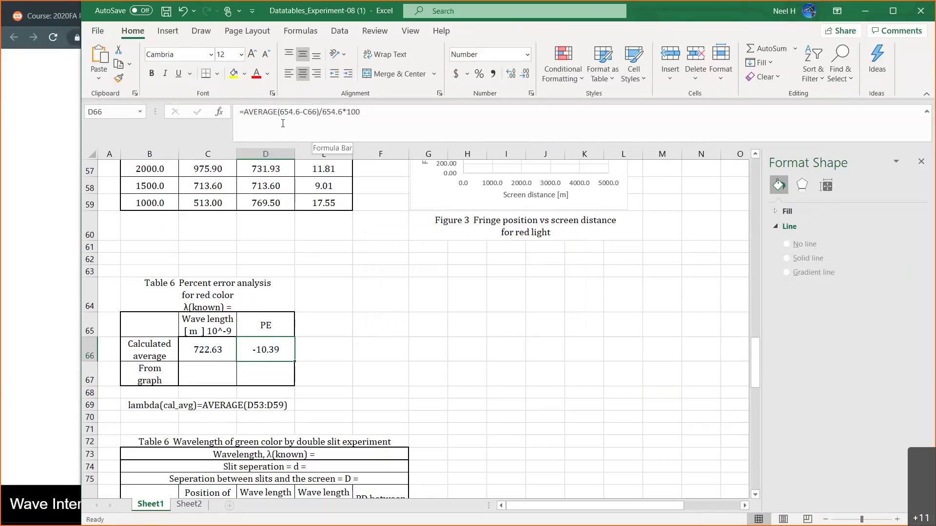
click(181, 348)
click(268, 348)
click(368, 108)
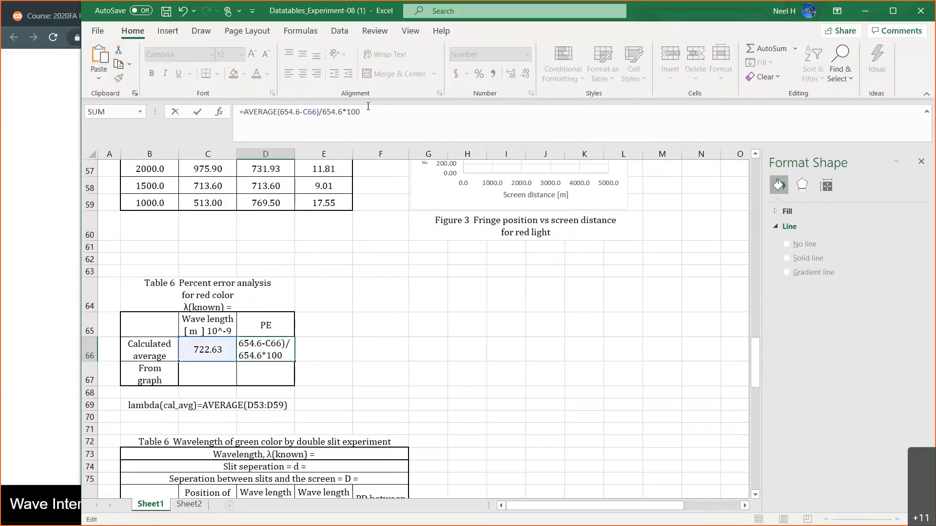
key(ctrl+Return)
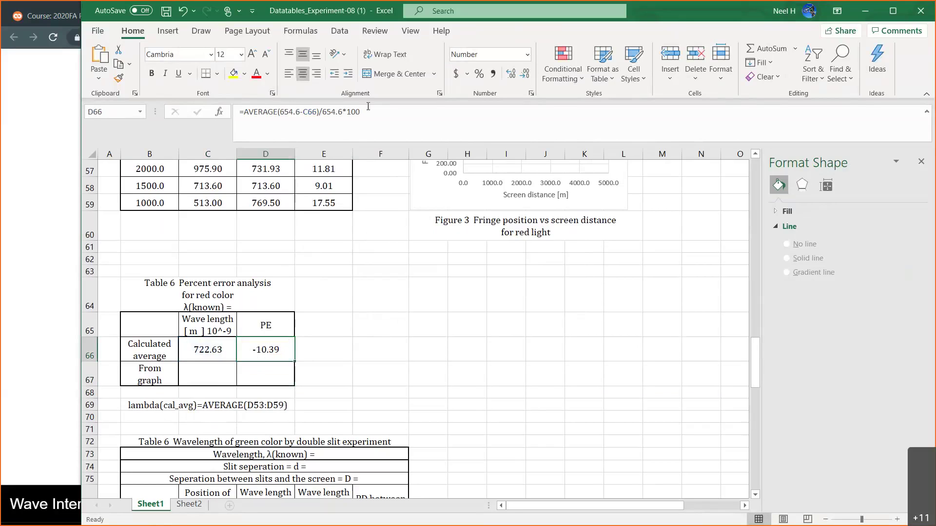
text(=)
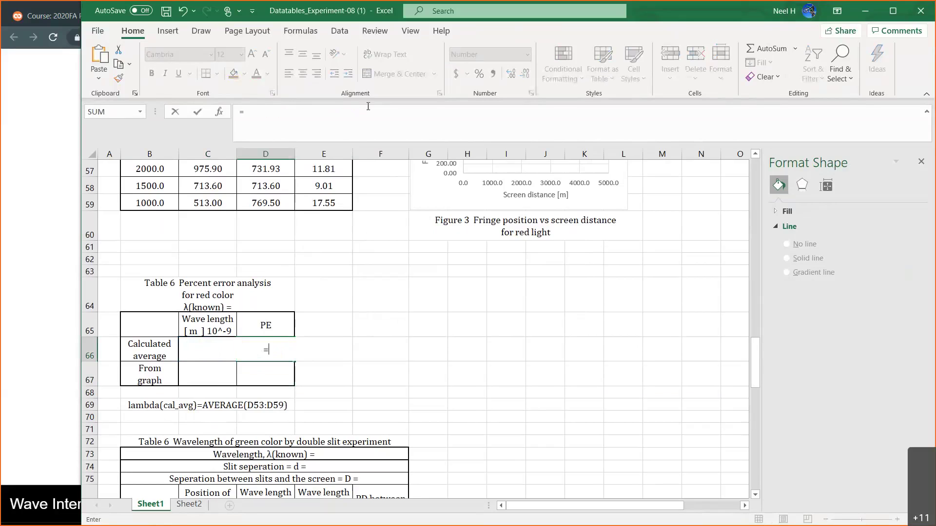
text(ABS()
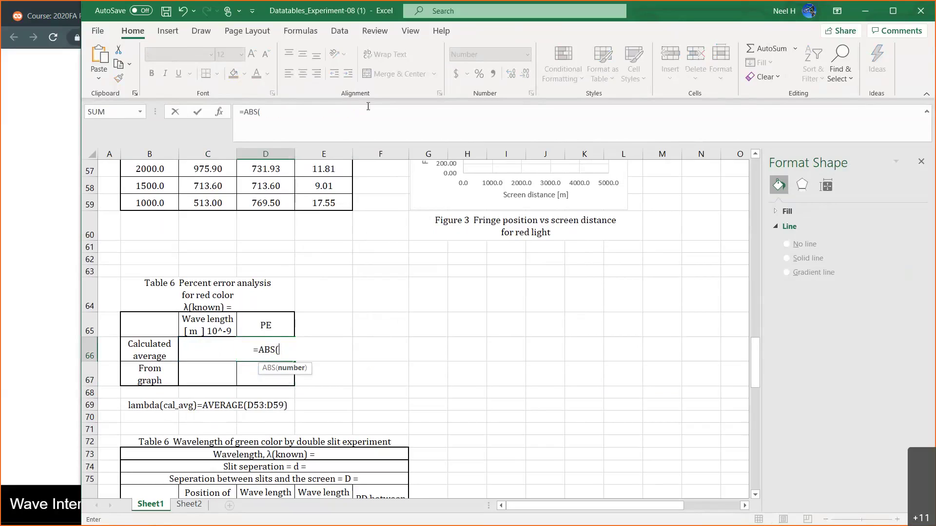
text(65)
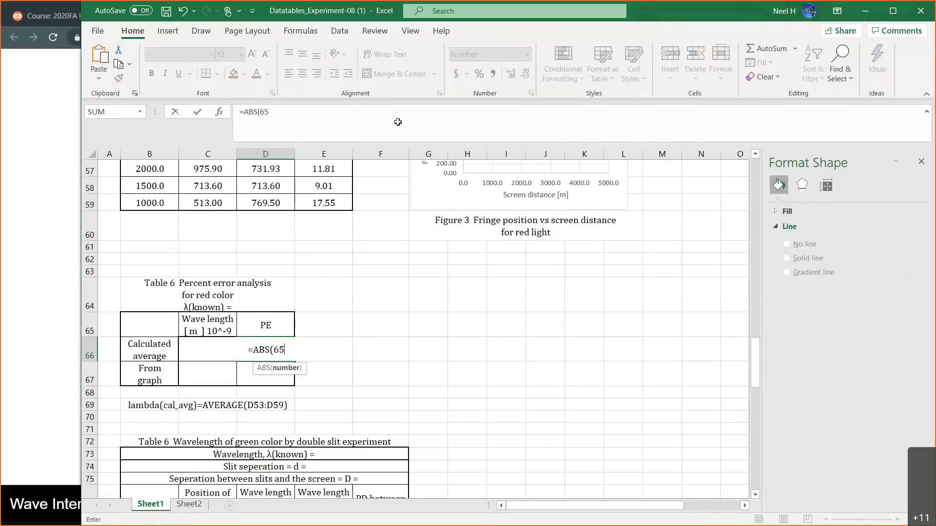
text(4.6-)
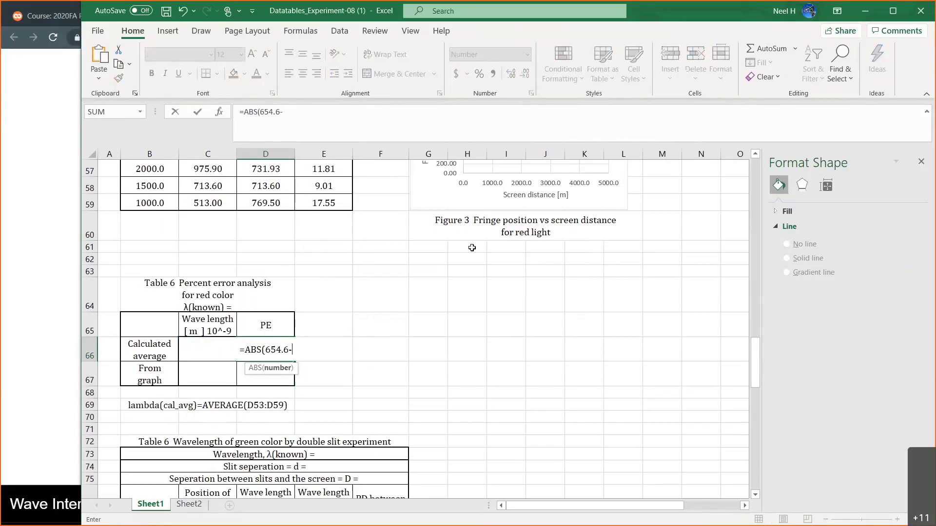
text(C)
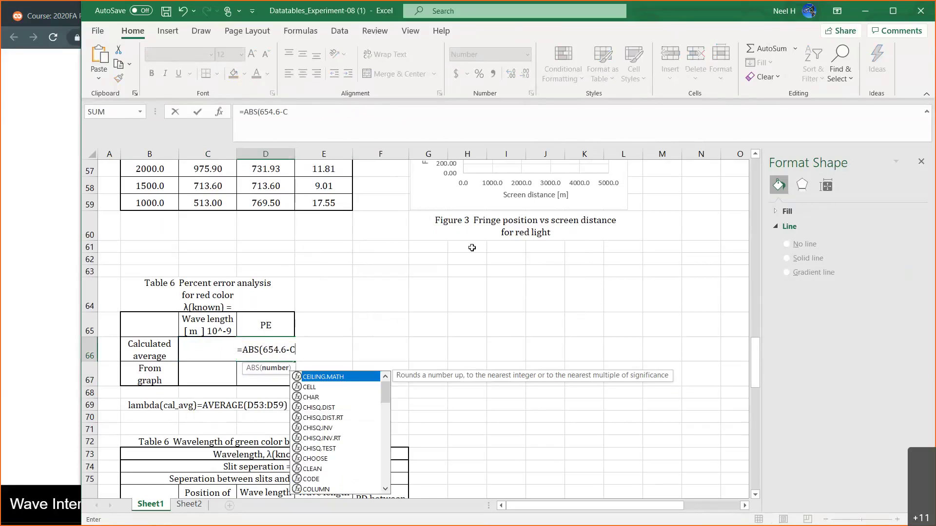
text(66)
text()/)
text(654)
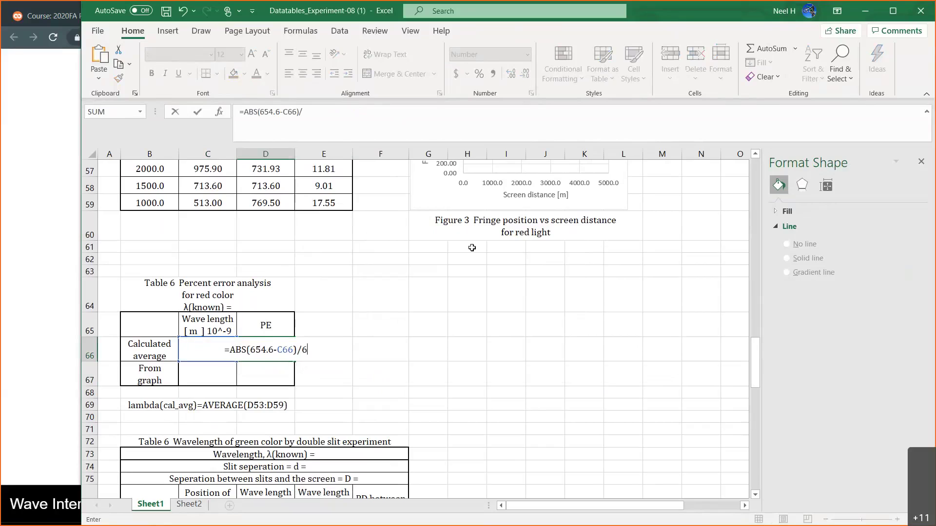
text(.6*100)
key(Return)
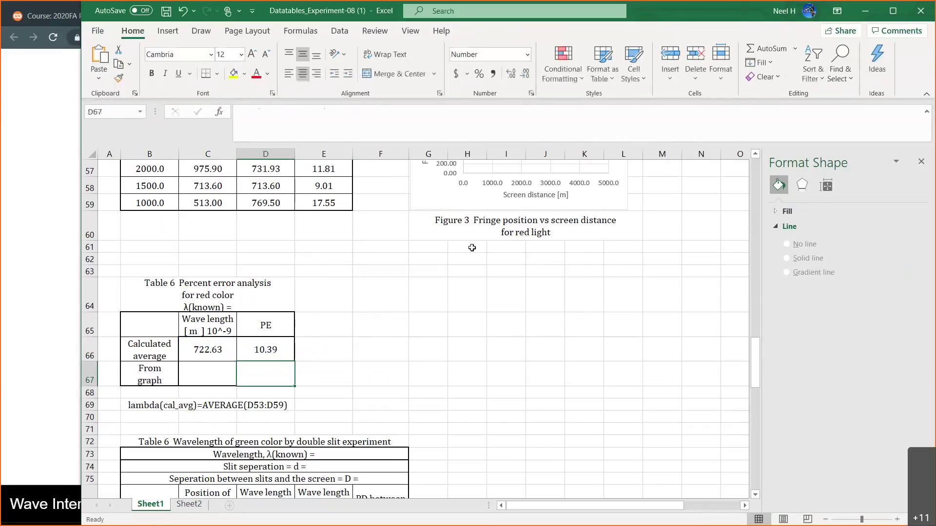
click(290, 343)
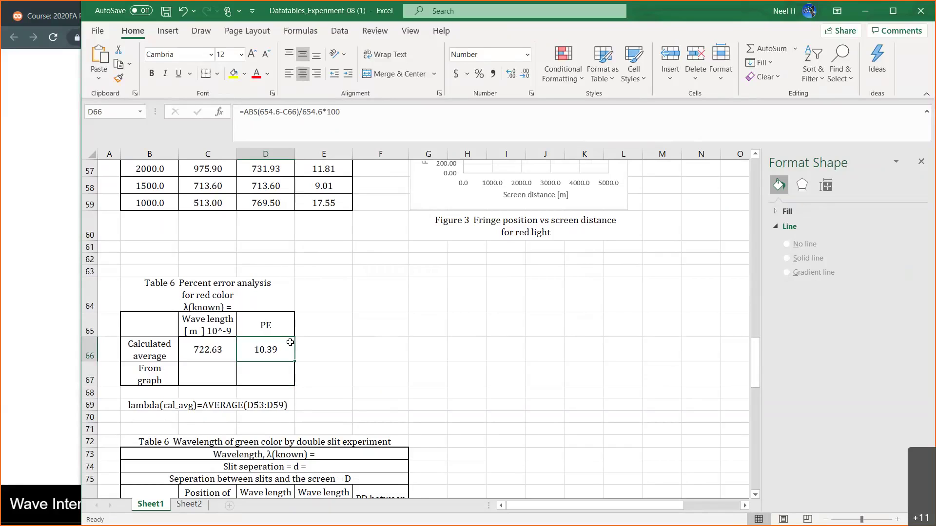
- Record the percent error formula below the red light table in C70 as the text PE=ABS(654.6-C66)/654.6*100
click(214, 350)
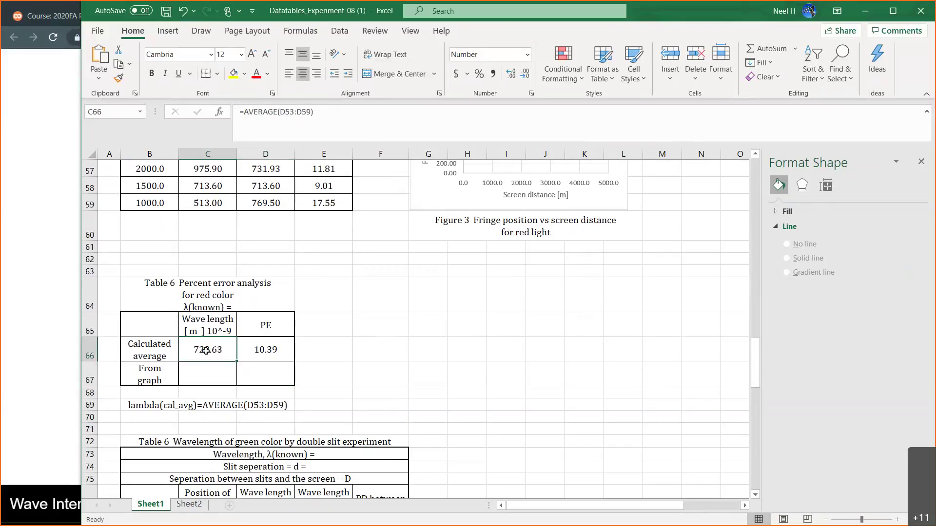
click(274, 347)
drag(340, 111, 191, 125)
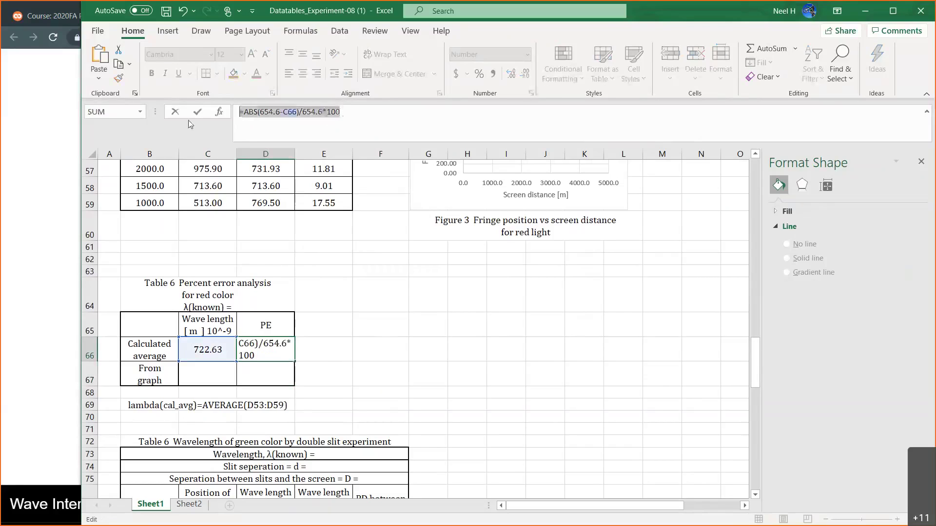
key(Escape)
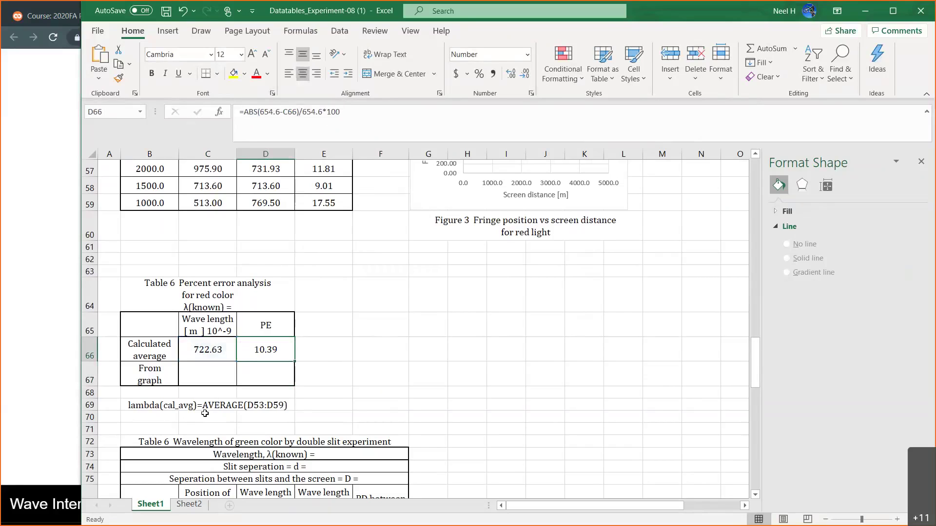
click(204, 424)
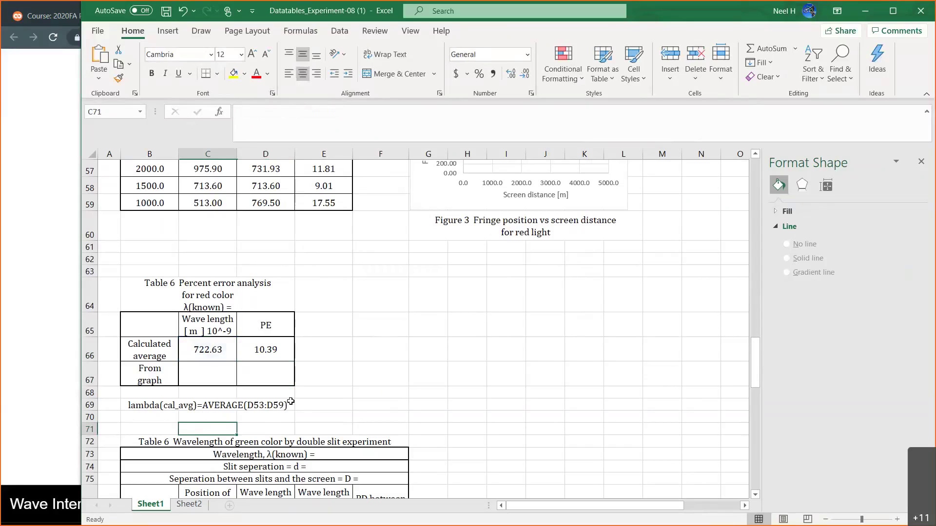
click(224, 415)
text(PE=ABS(654.6-C66)/654.6*100)
key(Return)
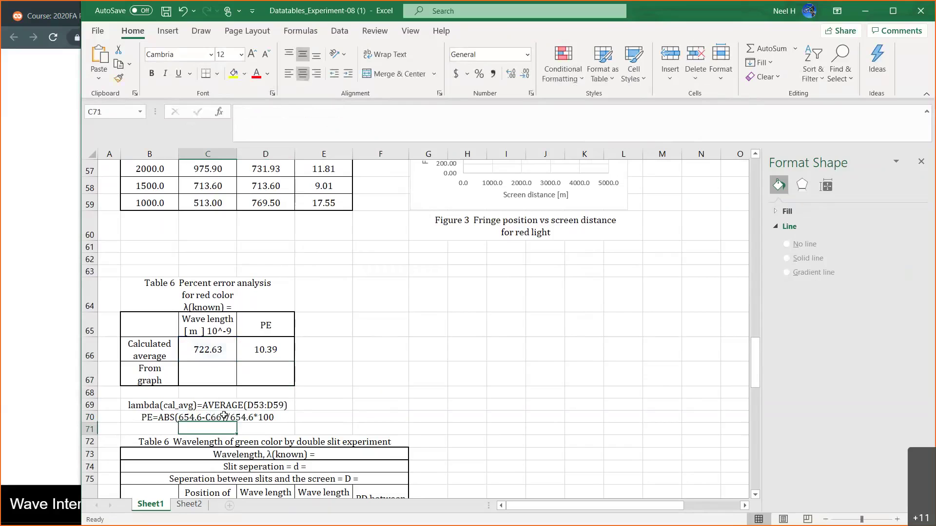
- Calculate the red wavelength from the graph in C67 with =.4758*1500, using the slope of the trendline in Figure 3
click(221, 375)
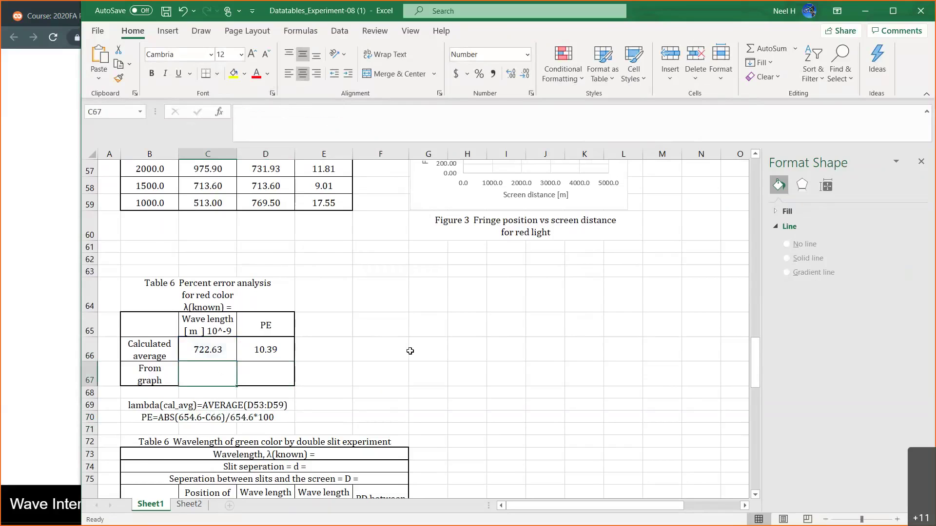
scroll(410, 351, up, 1)
scroll(410, 351, up, 3)
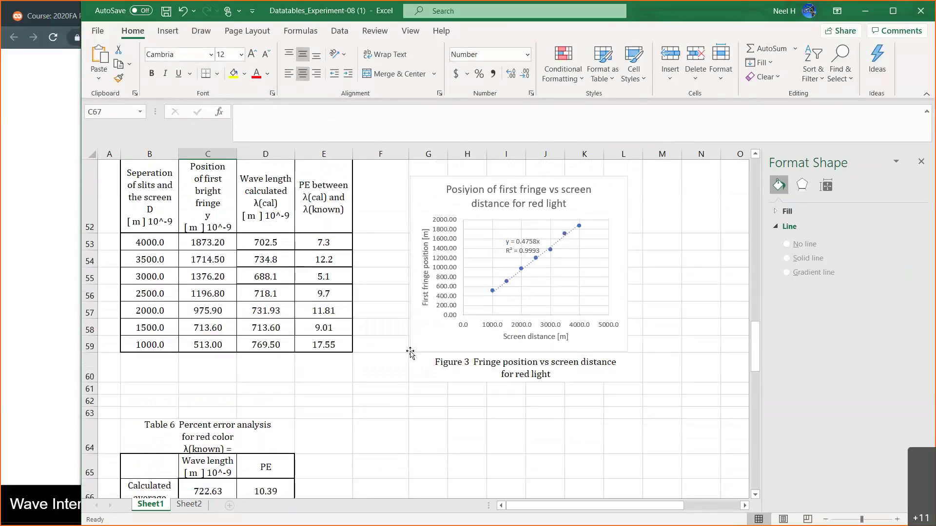
scroll(410, 351, up, 2)
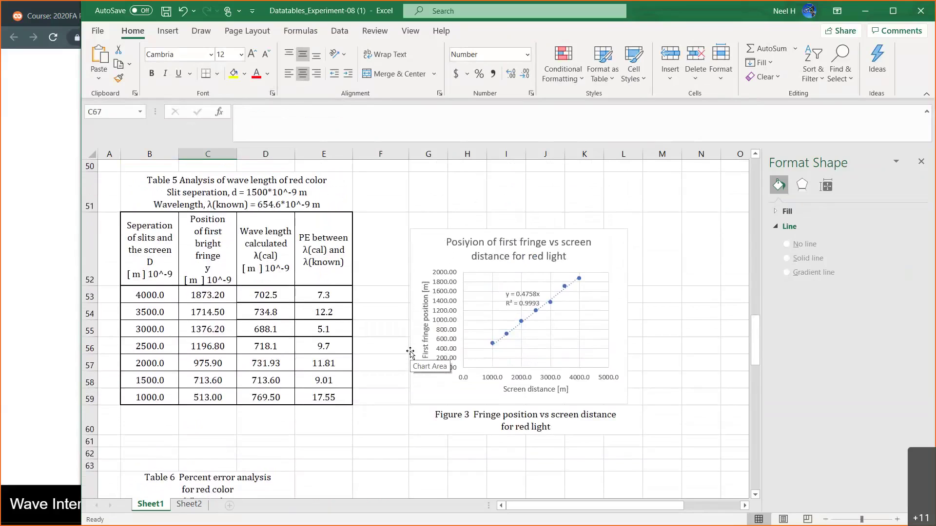
scroll(410, 351, down, 2)
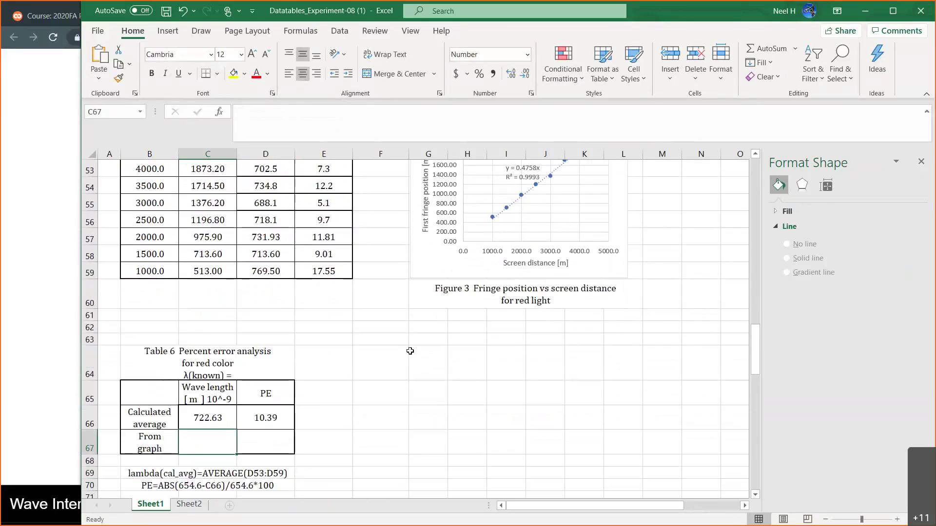
scroll(410, 351, down, 2)
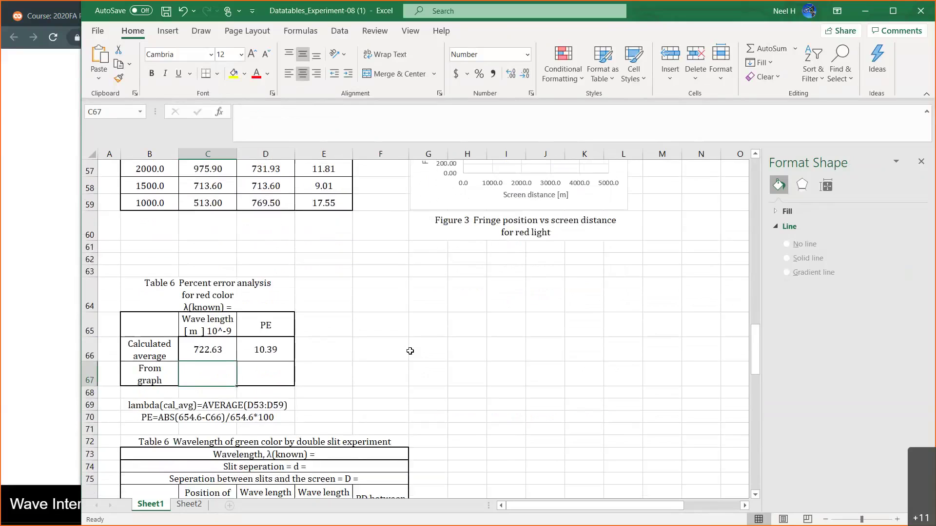
text(=.4)
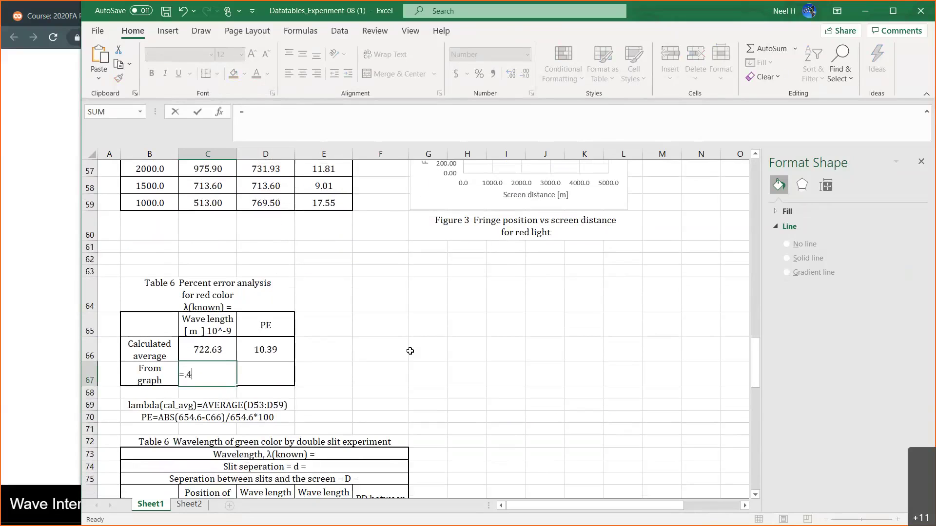
text(758*1500)
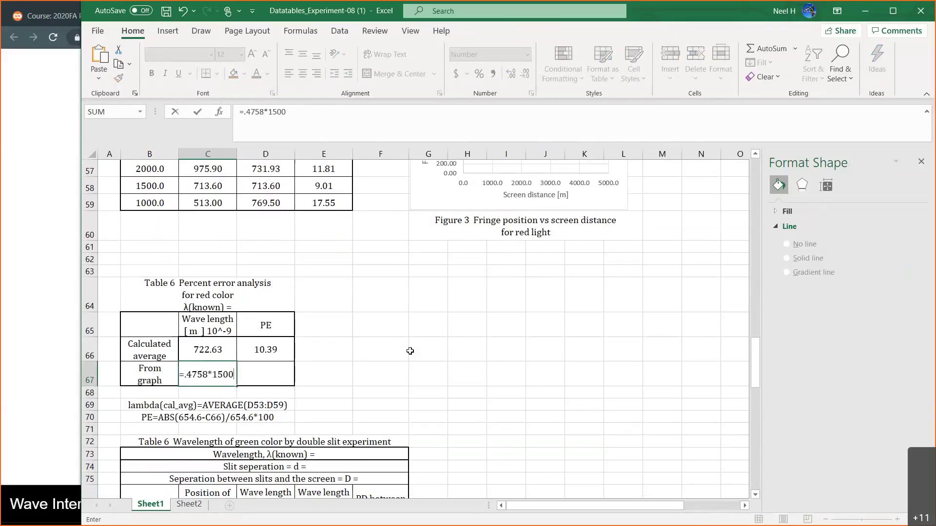
key(Return)
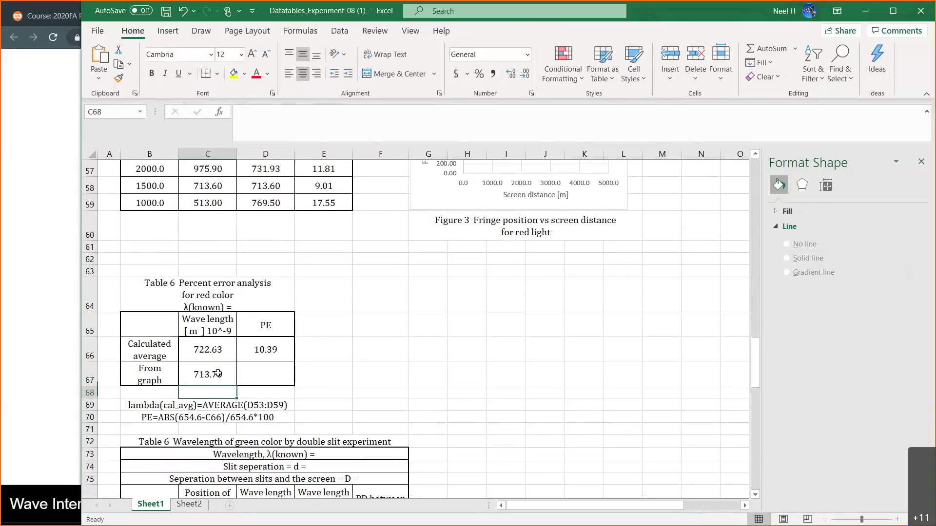
- Fill the percent error formula from D66 down to the From graph row in D67
click(216, 356)
drag(216, 356, 214, 375)
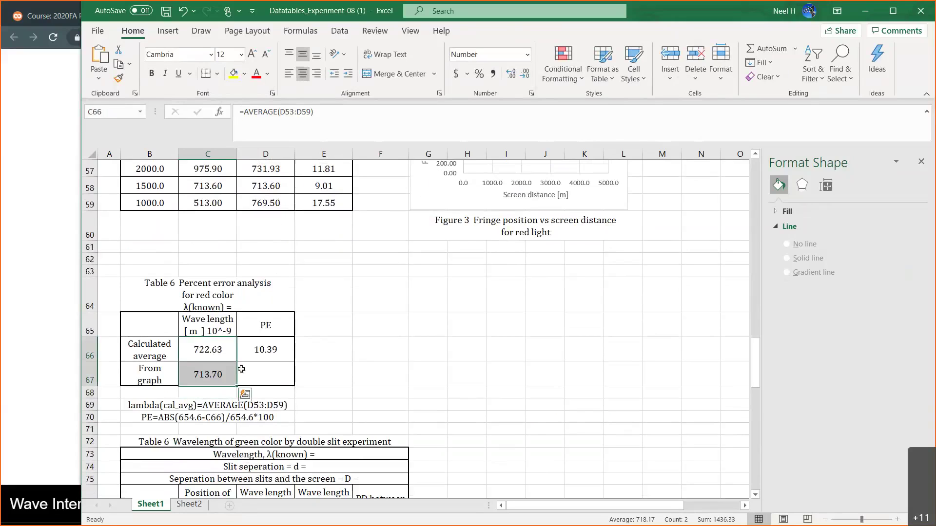
click(256, 353)
drag(295, 360, 293, 381)
click(335, 382)
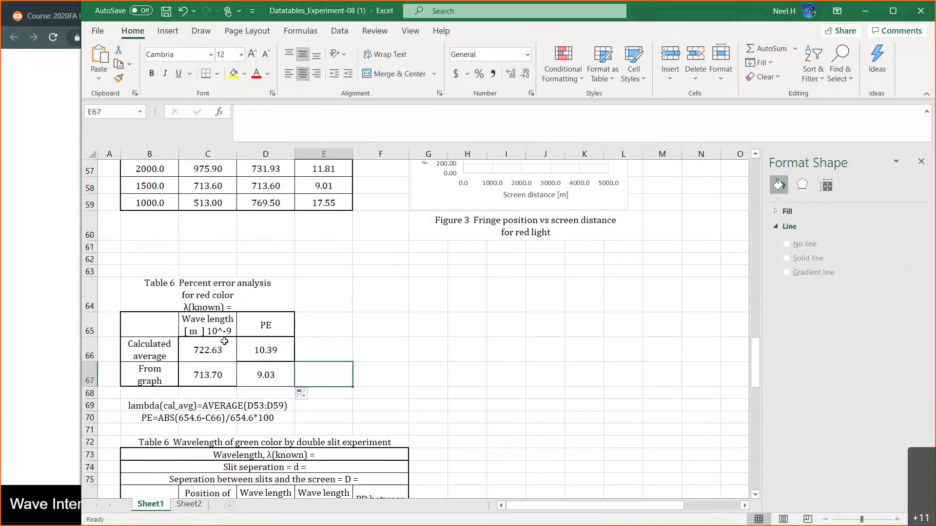
- Copy the graph wavelength formula from C67 and insert a blank row at row 71 above the next table
click(207, 375)
drag(291, 112, 162, 123)
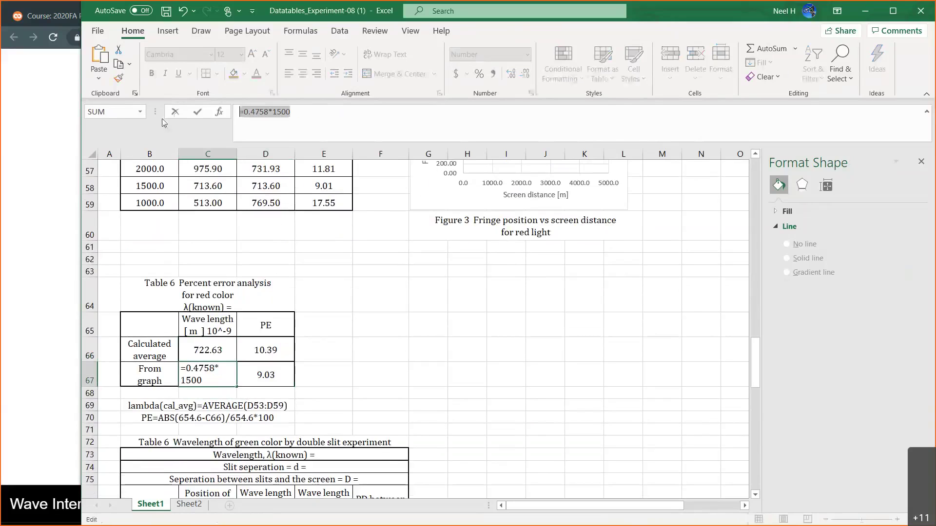
key(Escape)
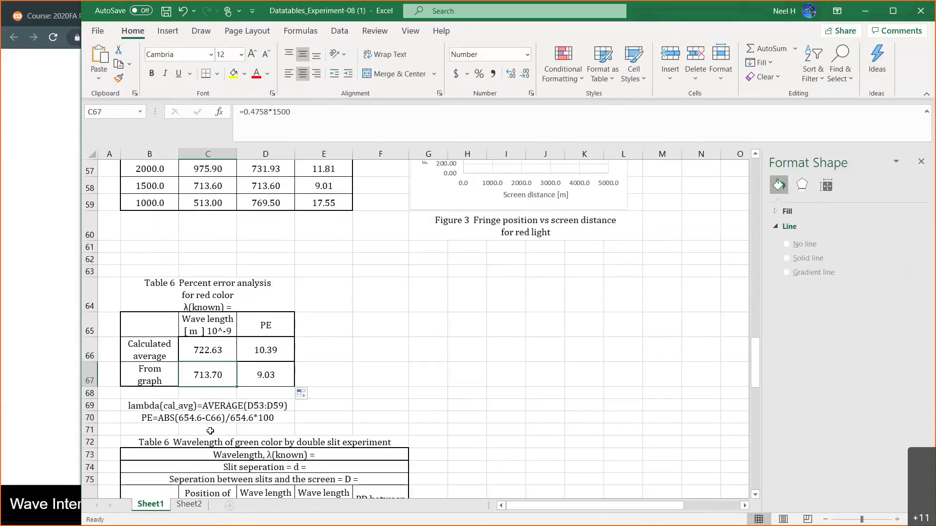
click(210, 430)
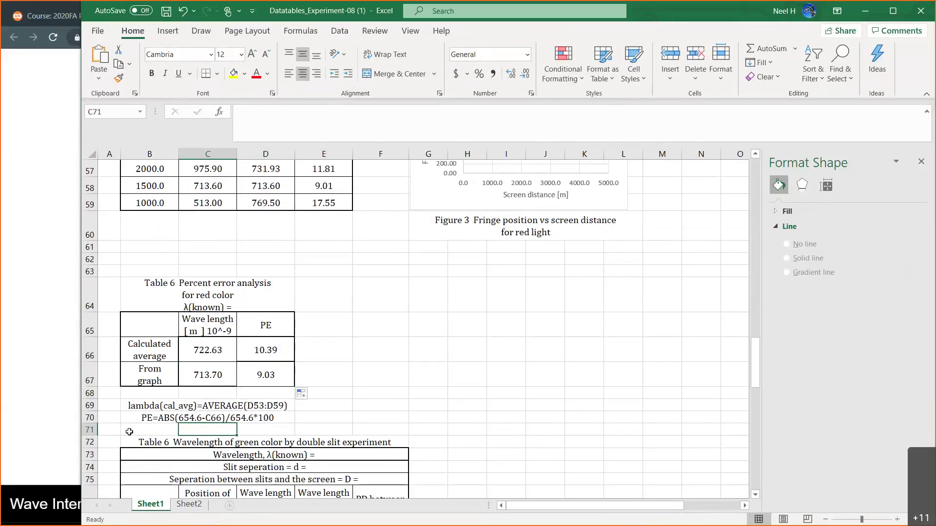
right_click(89, 429)
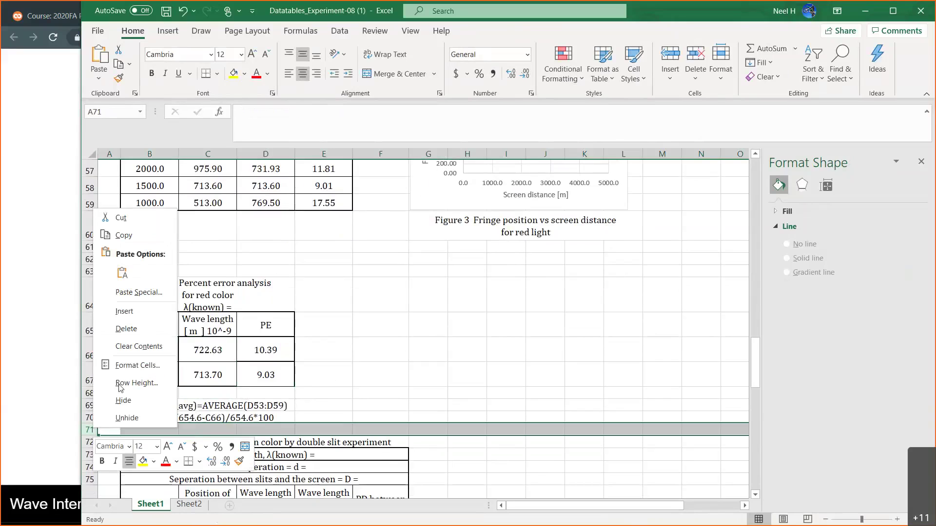
click(131, 317)
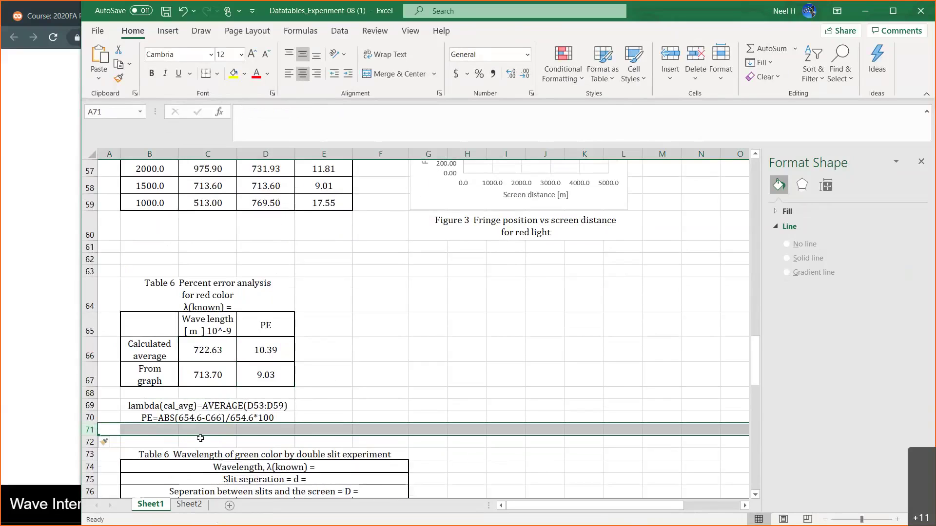
click(210, 428)
- Record the graph wavelength formula in C71 as the text lambda(graph)=0.4758*1500, reusing the formula from C67
click(208, 325)
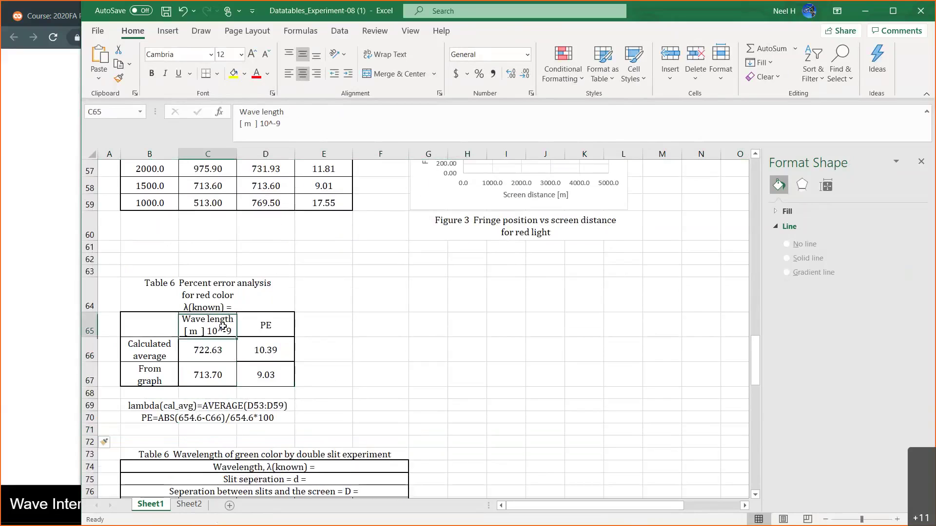
click(207, 374)
drag(291, 112, 197, 108)
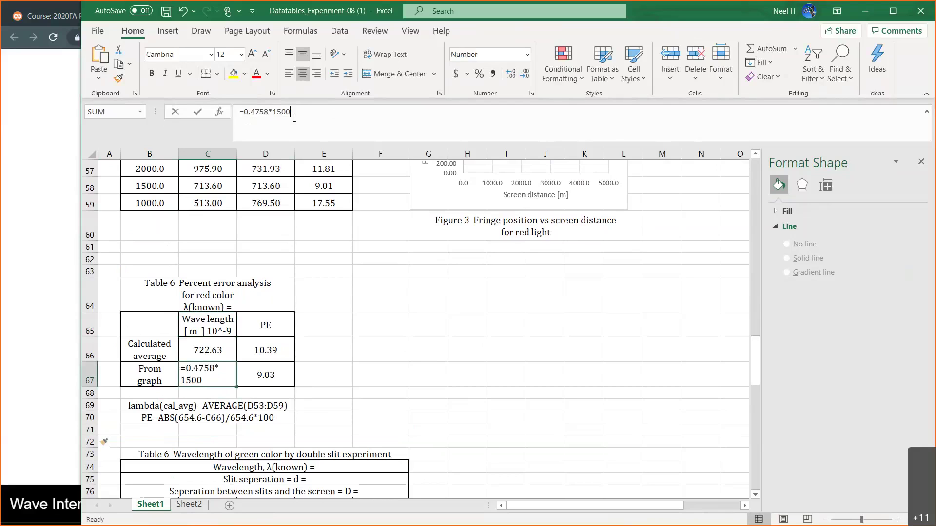
click(197, 110)
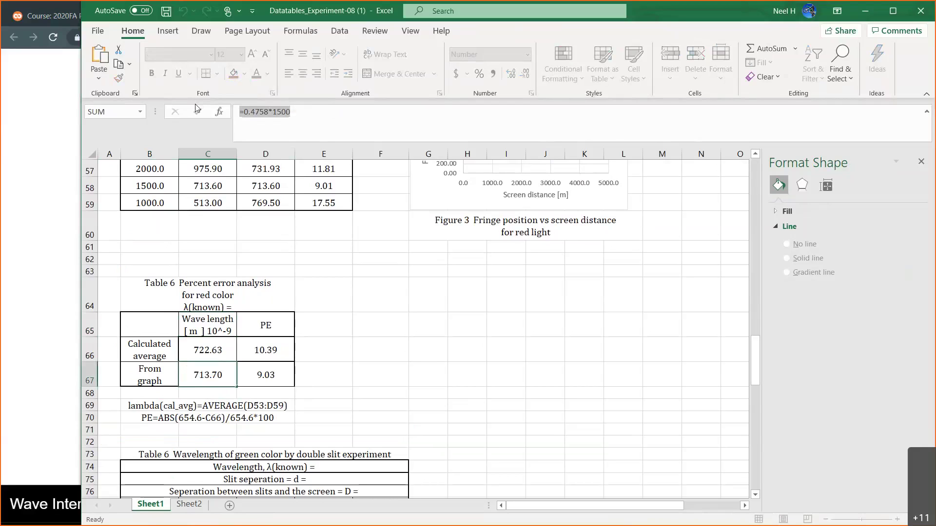
click(214, 427)
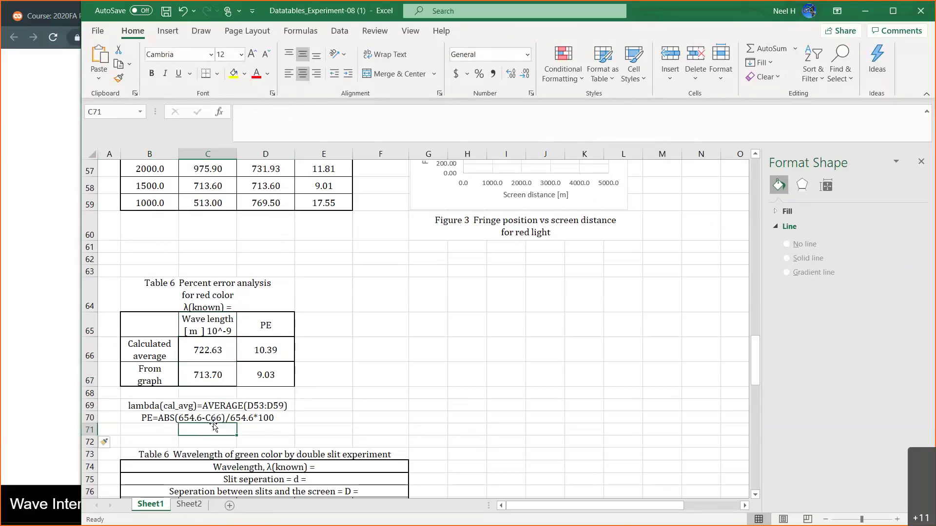
text(lambda)
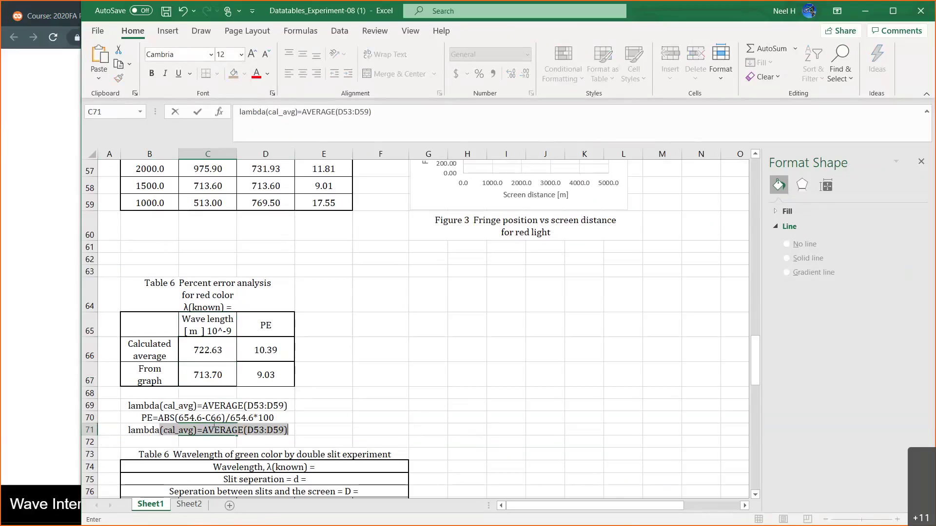
text((grap)
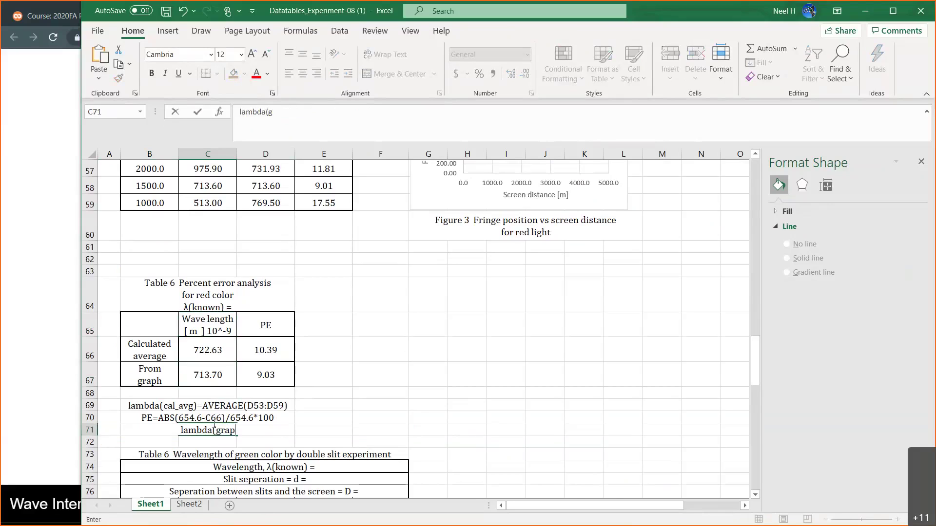
text(h)=0.4758*1500)
key(ctrl+Return)
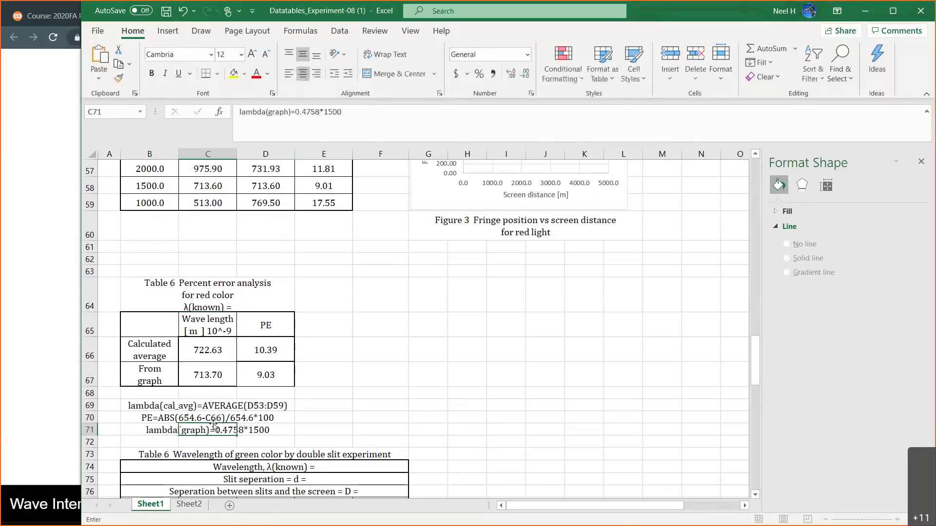
- Highlight the three formula notes in B69:D71 with a yellow fill
drag(147, 405, 273, 430)
click(233, 73)
click(340, 317)
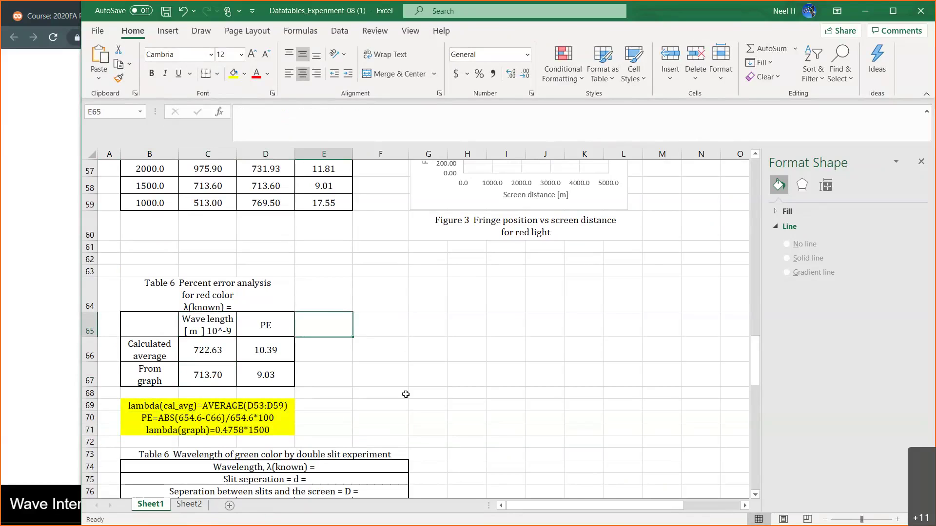
- Copy the known wavelength 535.6*10^-9 m from the Table 1 title in B7
scroll(405, 393, down, 3)
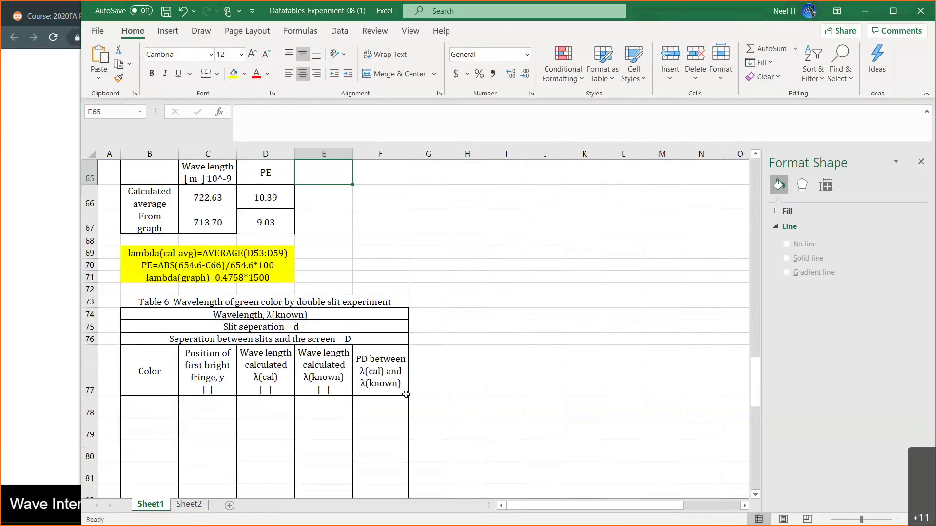
scroll(406, 394, up, 4)
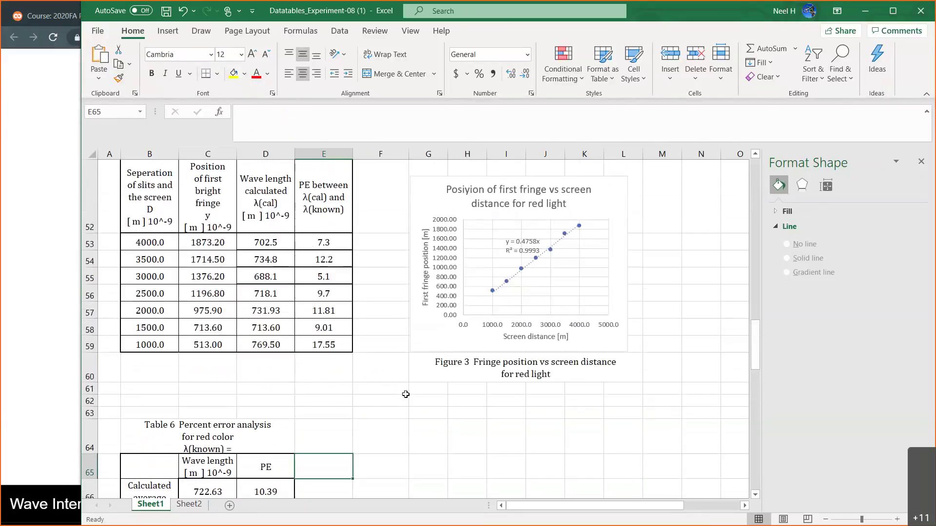
scroll(405, 394, up, 7)
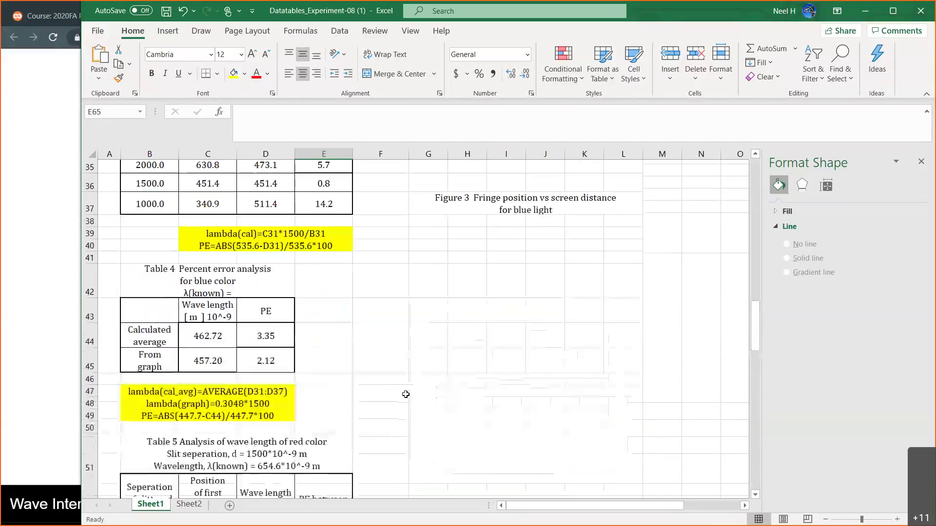
scroll(405, 394, up, 10)
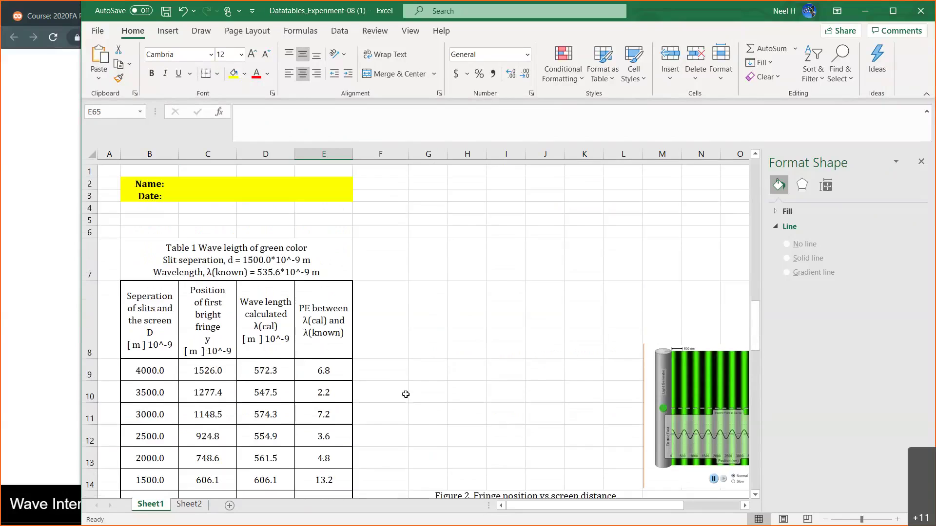
scroll(406, 394, down, 3)
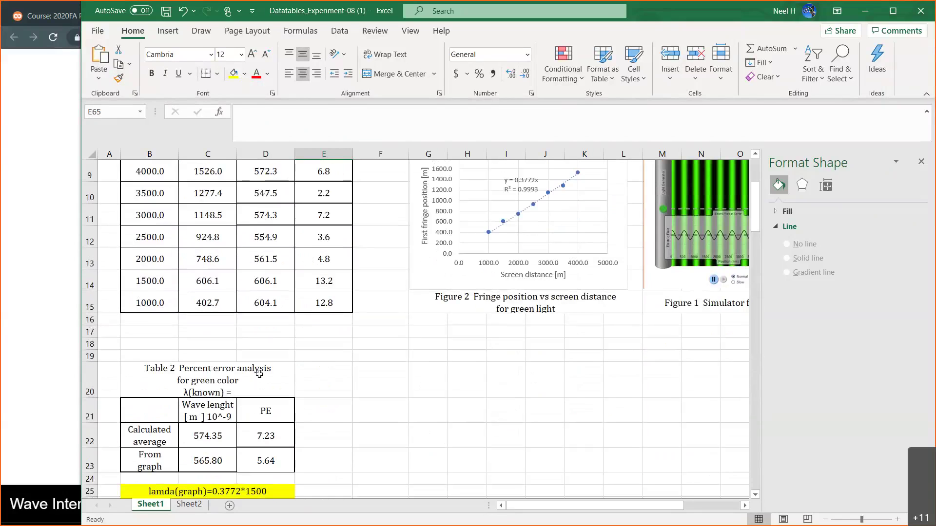
click(259, 374)
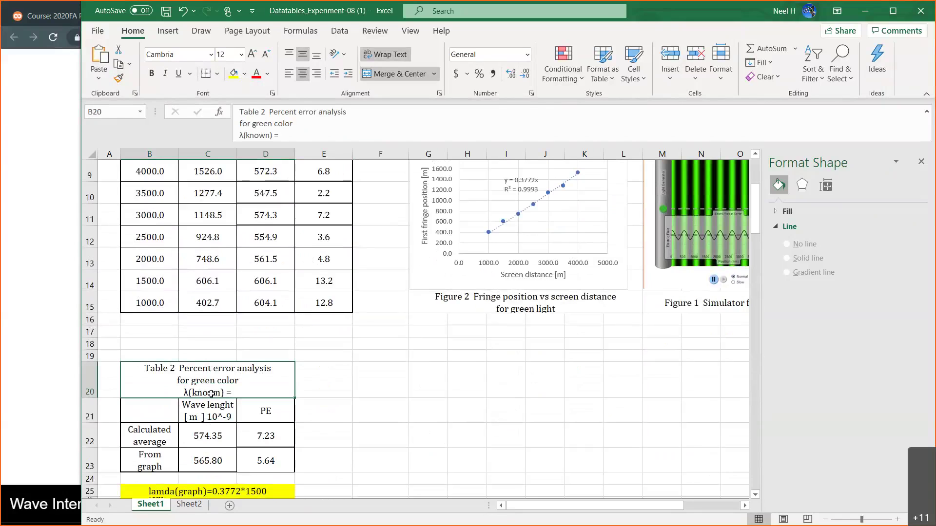
scroll(197, 396, up, 3)
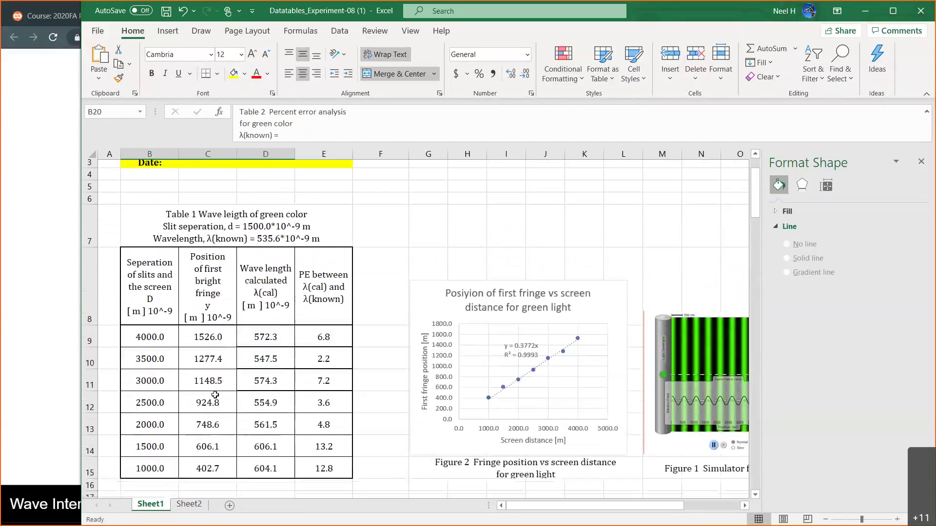
scroll(247, 314, down, 1)
click(246, 314)
click(284, 207)
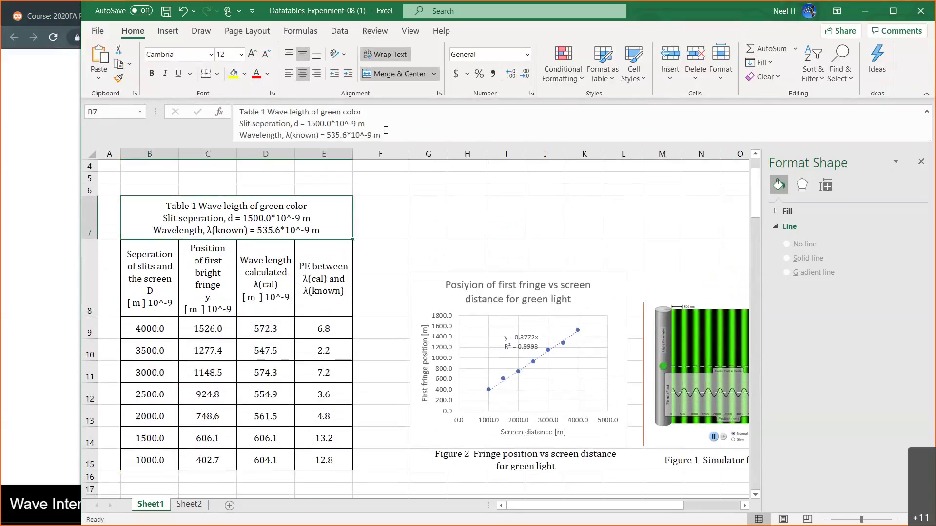
drag(379, 135, 326, 135)
key(ctrl+c)
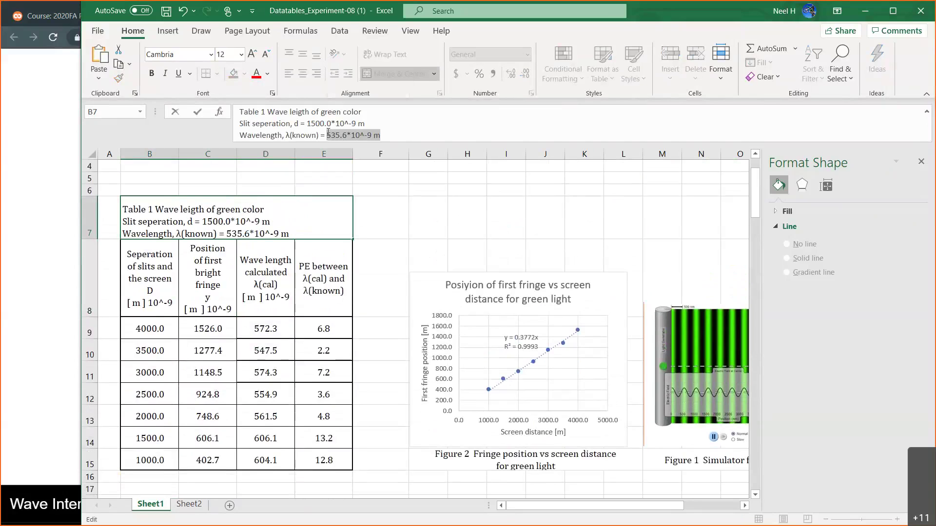
- Append the copied 535.6*10^-9 m after λ(known) = in the Table 2 title in B20
scroll(343, 346, down, 5)
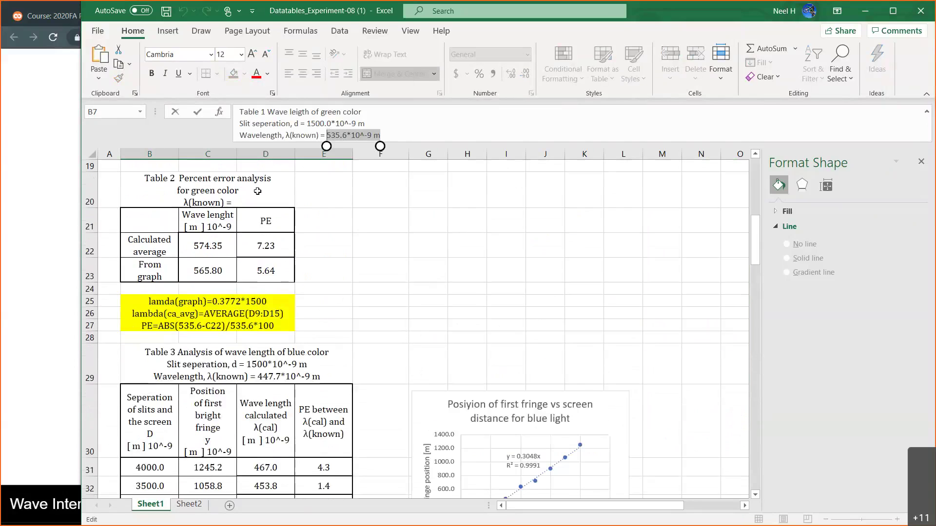
click(288, 193)
click(291, 135)
key(ctrl+v)
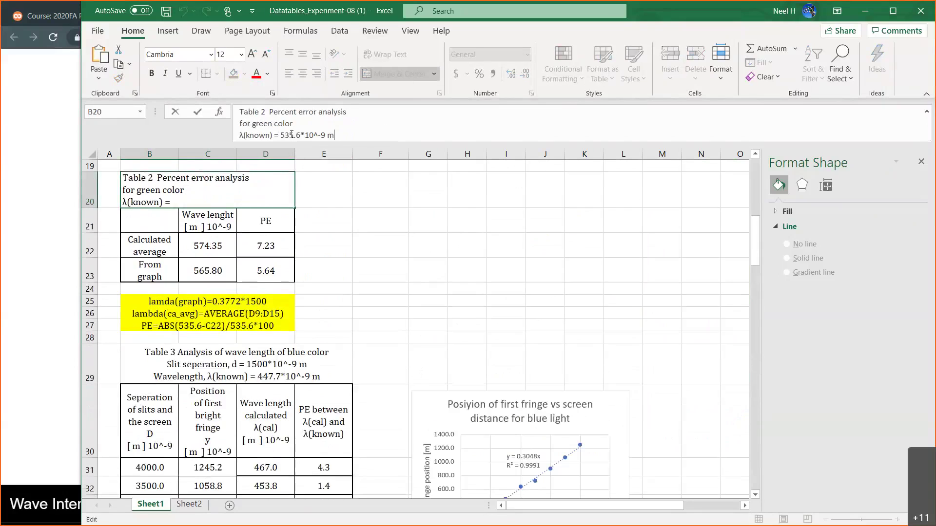
key(Return)
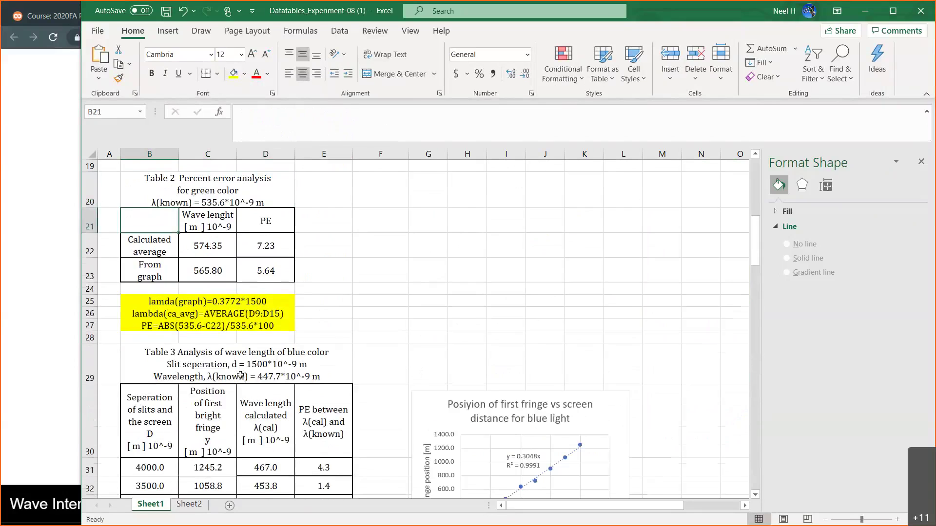
- Copy the known wavelength 447.7*10^-9 m from the Table 3 title into the λ(known) line of the Table 4 title in B42
scroll(240, 375, down, 1)
click(263, 346)
drag(381, 135, 327, 135)
key(ctrl+c)
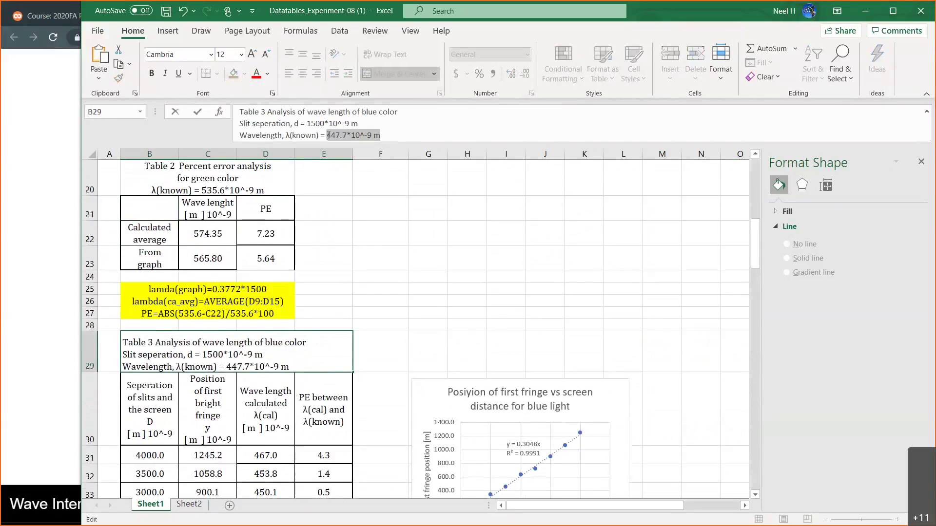
scroll(338, 420, down, 1)
scroll(338, 420, down, 5)
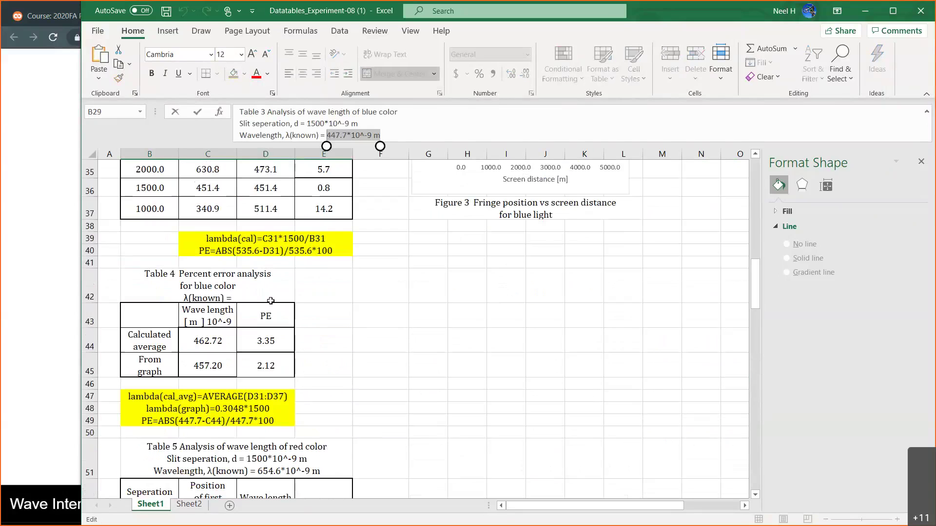
click(207, 285)
click(295, 139)
key(ctrl+v)
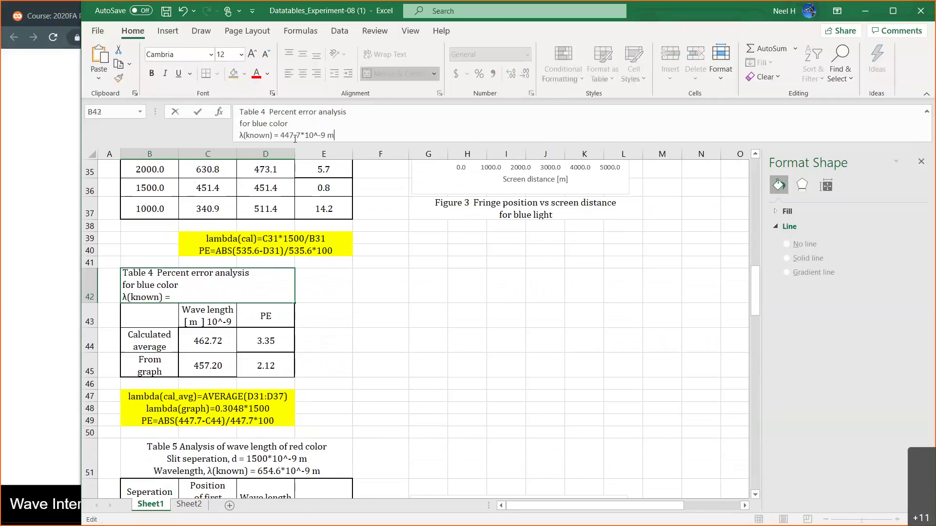
key(Return)
- Copy the known wavelength 654.6*10^-9 m from the Table 5 title into the λ(known) line of the red Table 6 title in B64
scroll(293, 150, down, 4)
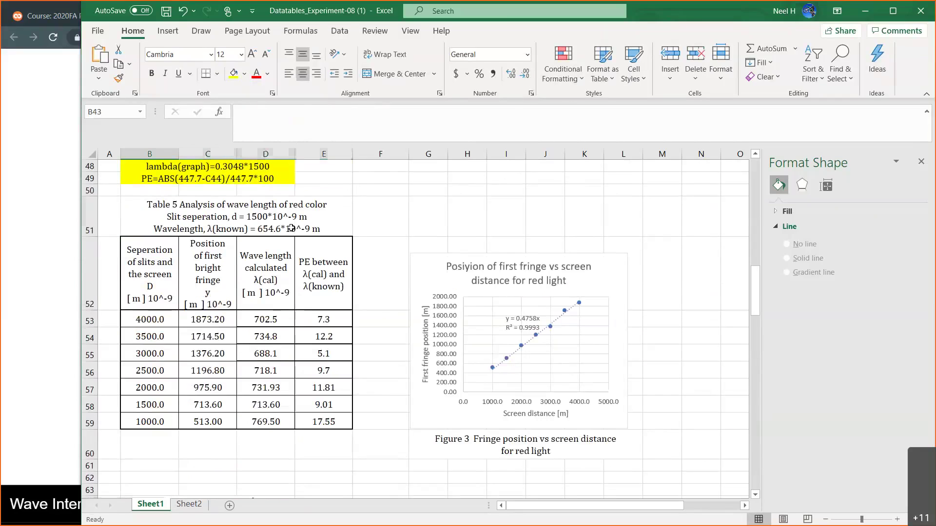
click(293, 214)
drag(383, 135, 329, 139)
key(ctrl+c)
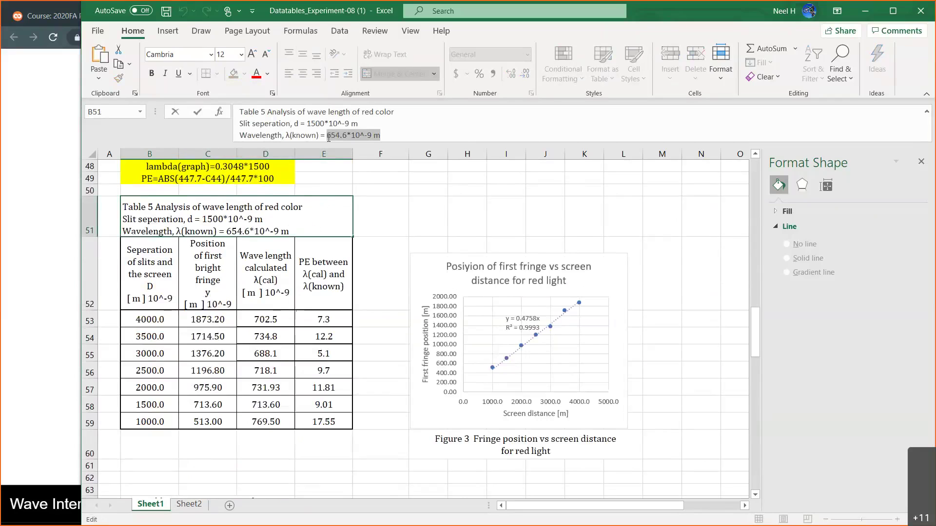
scroll(293, 292, down, 4)
click(271, 227)
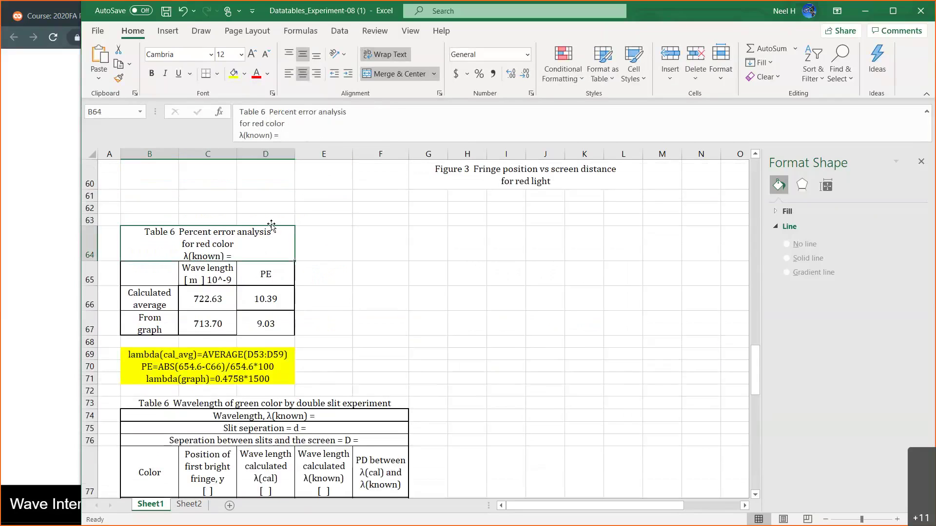
click(301, 130)
key(ctrl+v)
key(Return)
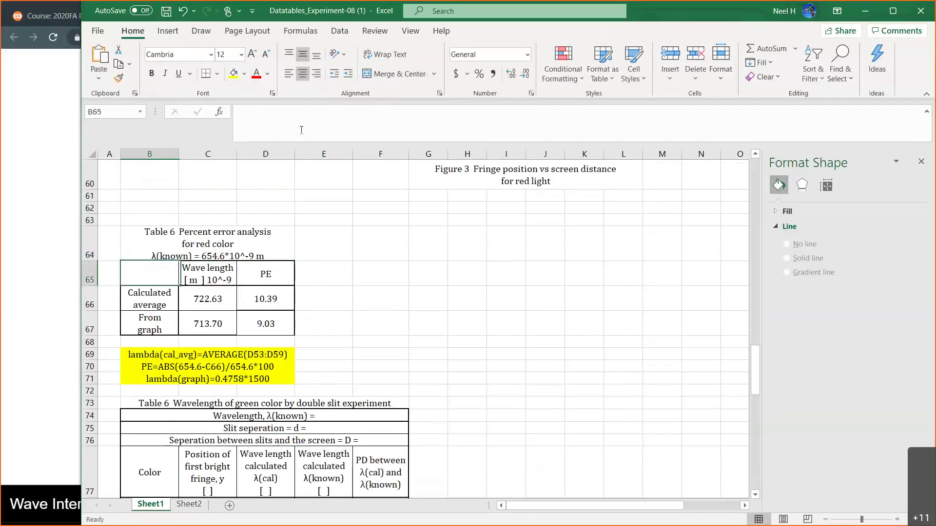
- Review the green, blue and red tables, their graphs and formula notes down to the empty color table at row 73
click(355, 309)
scroll(355, 308, down, 1)
scroll(355, 308, up, 14)
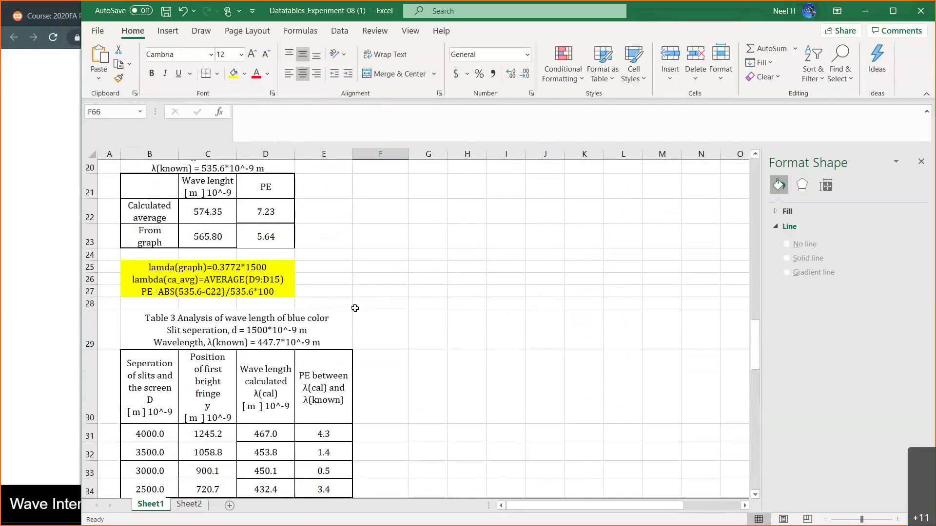
scroll(355, 308, up, 3)
scroll(355, 308, down, 4)
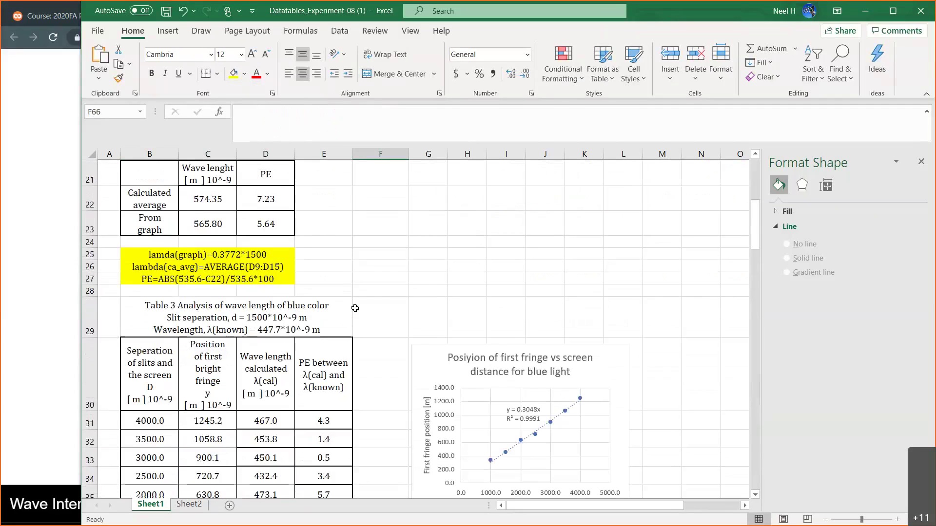
scroll(355, 308, down, 3)
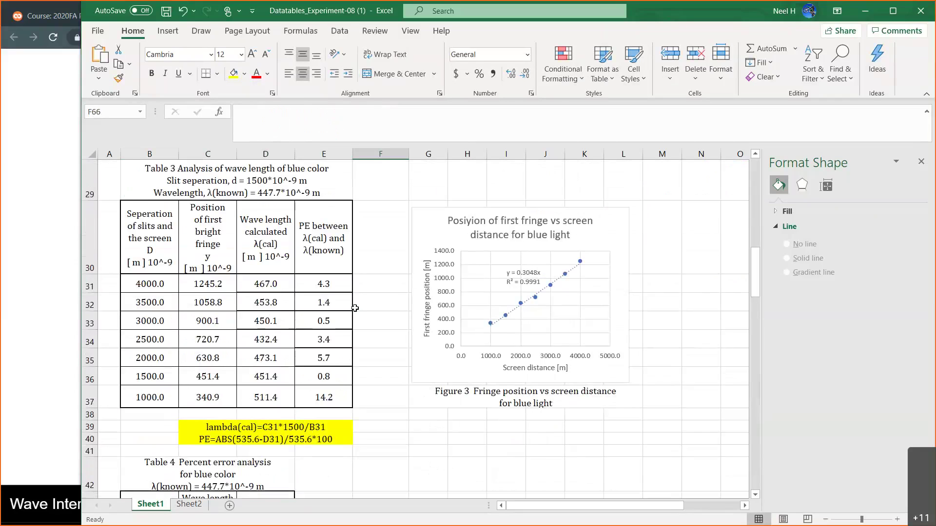
scroll(355, 308, down, 4)
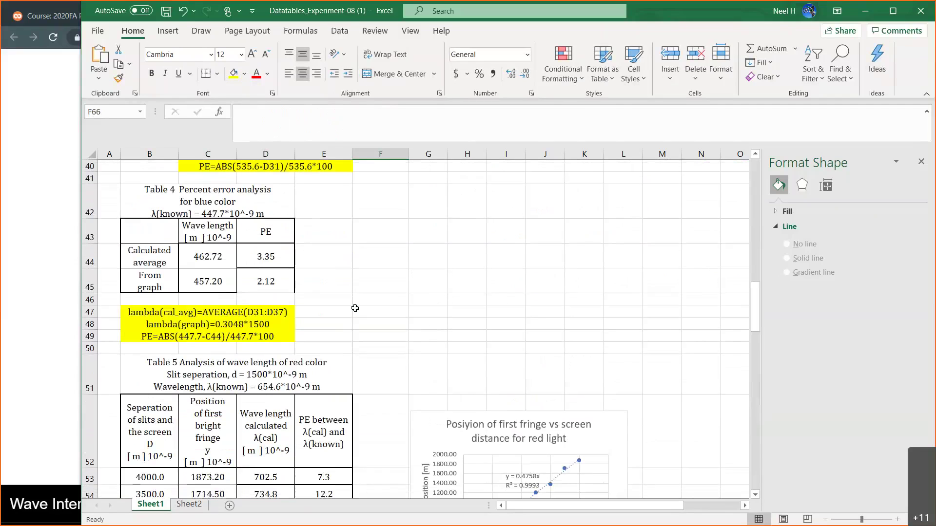
scroll(355, 308, down, 6)
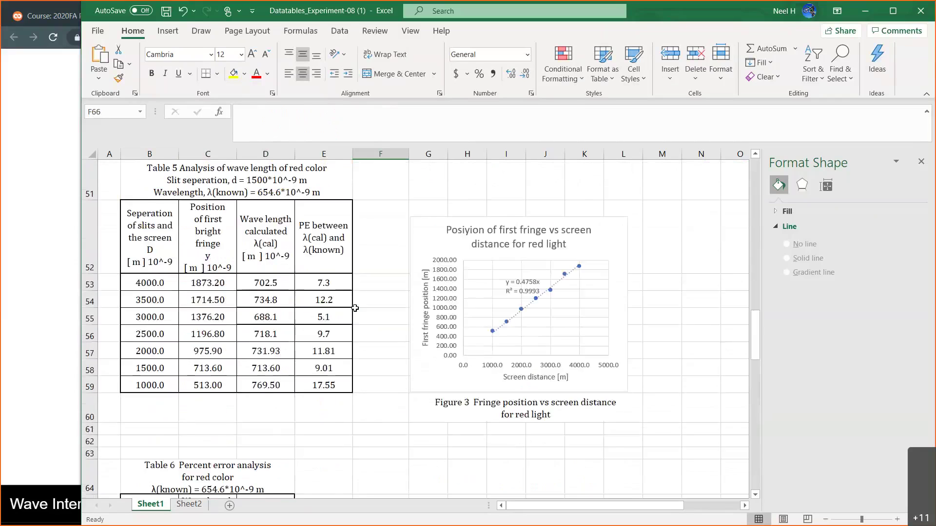
scroll(355, 309, down, 4)
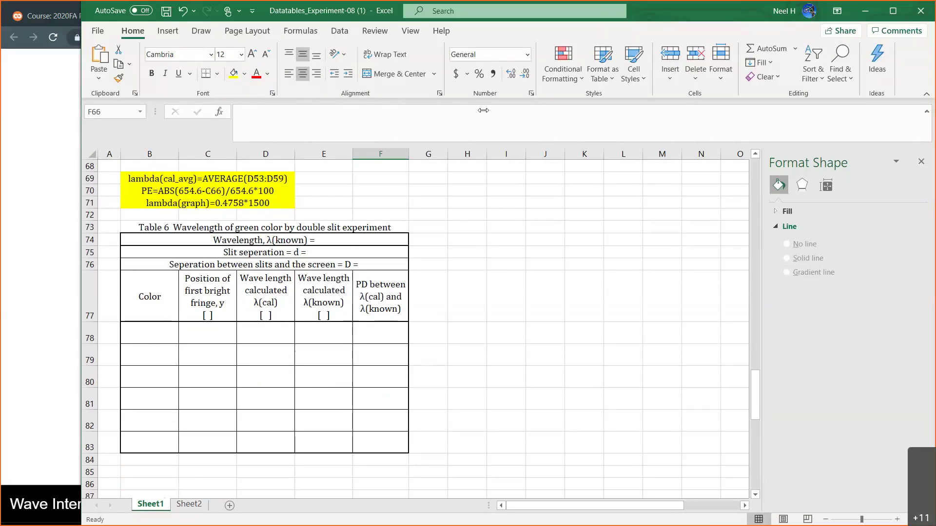
- Narrow the Excel window to uncover Chrome, and find Part B's Table 4 in the Experiment-08 Double Slit PDF
drag(455, 110, 456, 110)
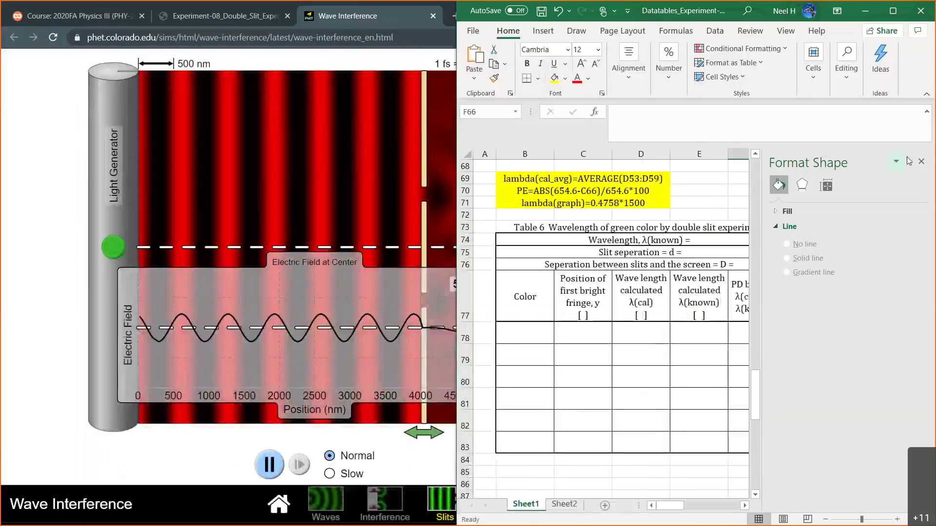
click(185, 18)
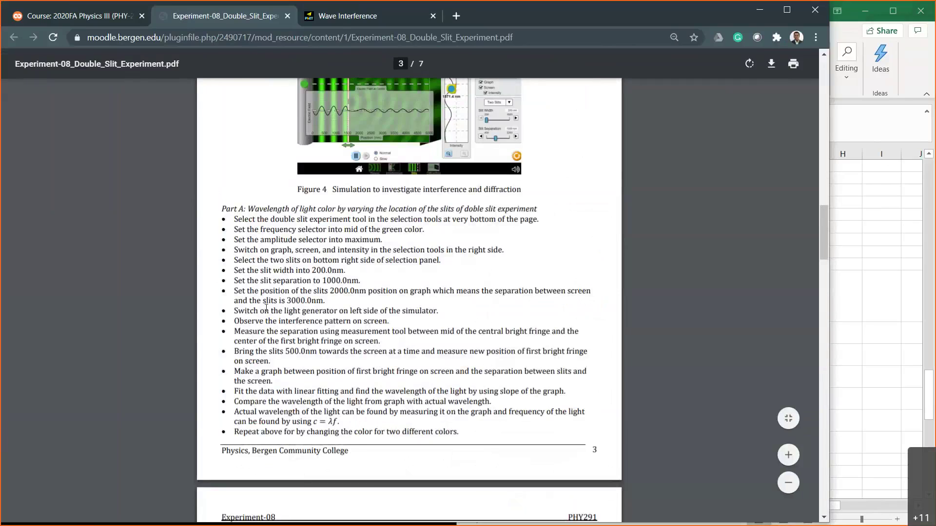
scroll(266, 308, down, 4)
scroll(267, 309, down, 20)
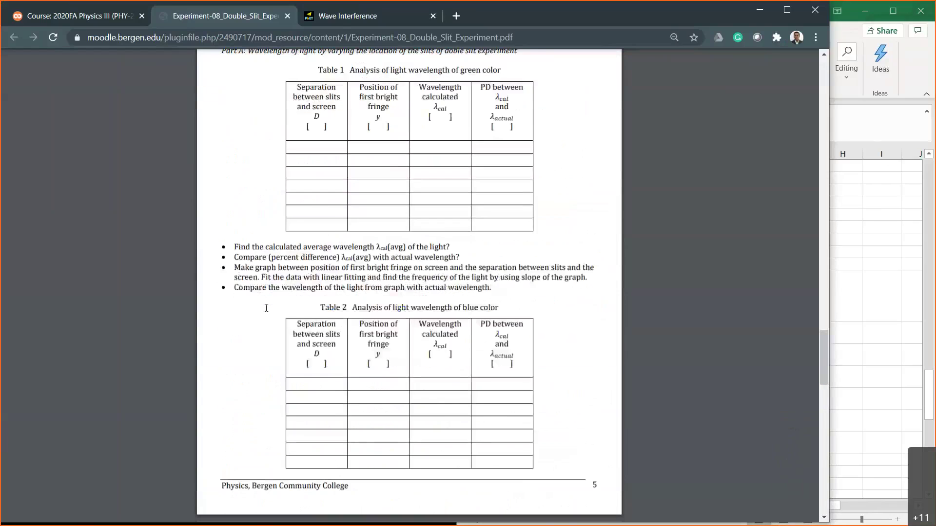
scroll(267, 308, down, 10)
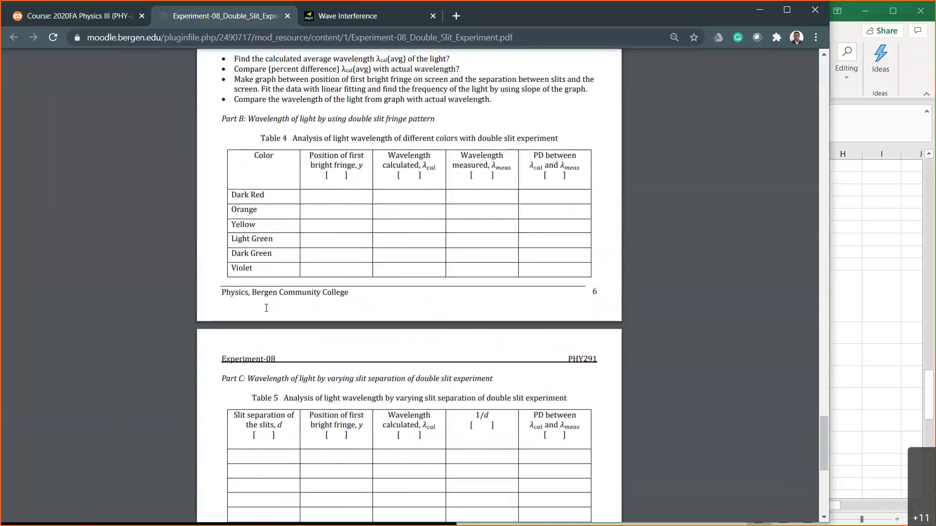
scroll(267, 308, up, 1)
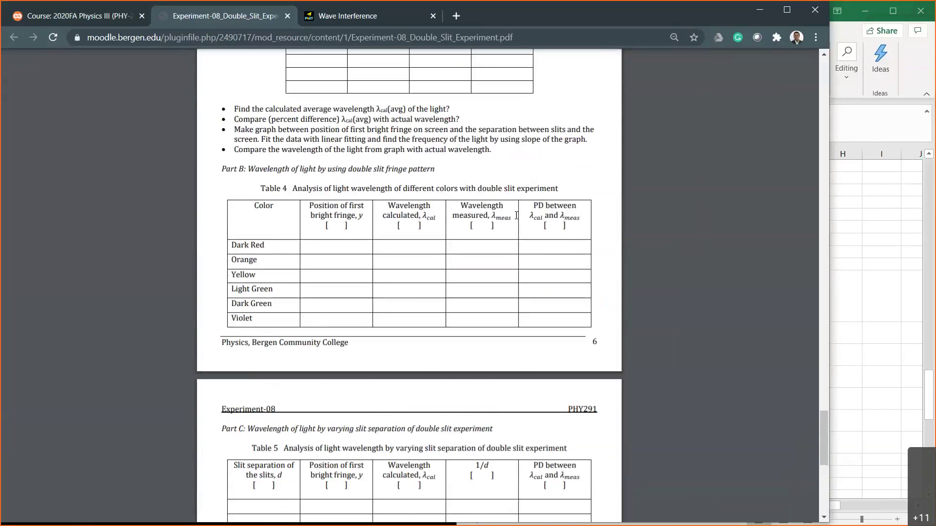
- Switch to the Wave Interference simulation and lower the light frequency to a darker red
click(359, 17)
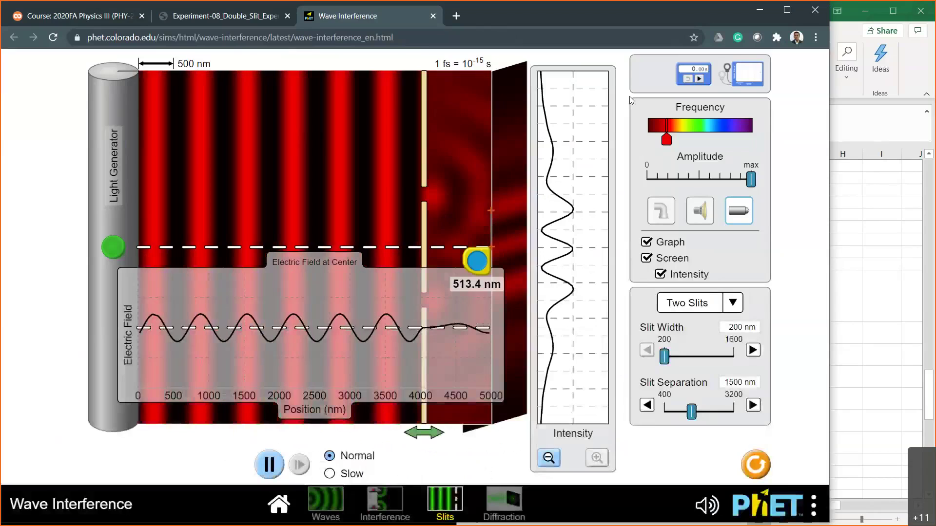
mouse_move(667, 141)
mouse_down()
mouse_move(748, 146)
mouse_move(662, 149)
mouse_up()
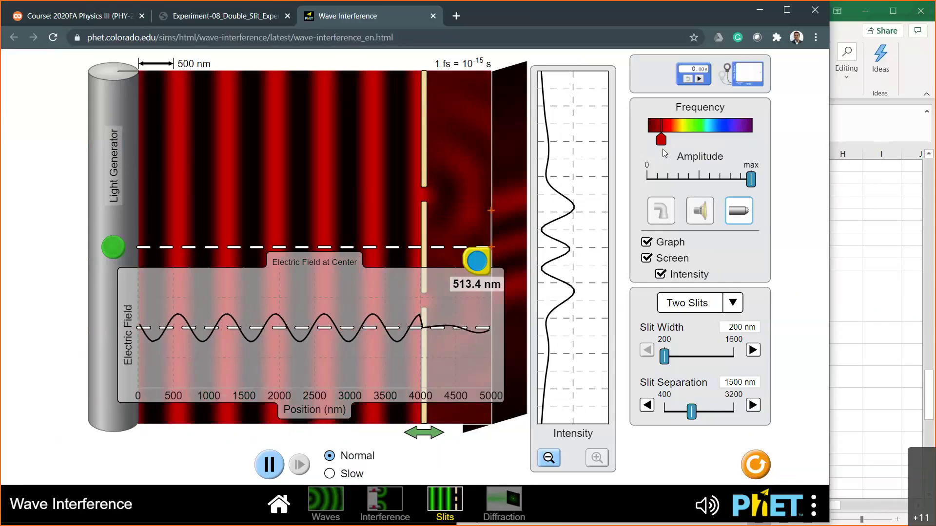
- Compare the color list in the PDF's Part B table with the empty color table at row 73 in Excel
click(188, 18)
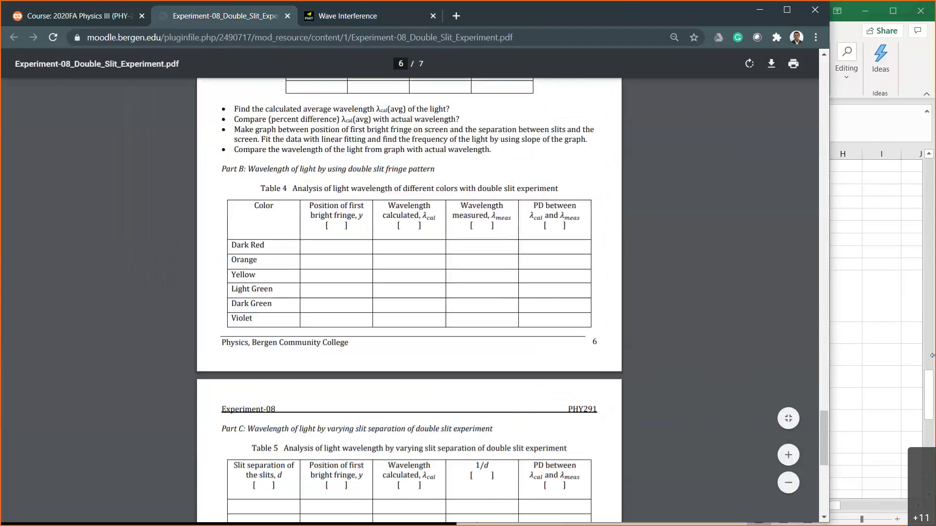
click(932, 384)
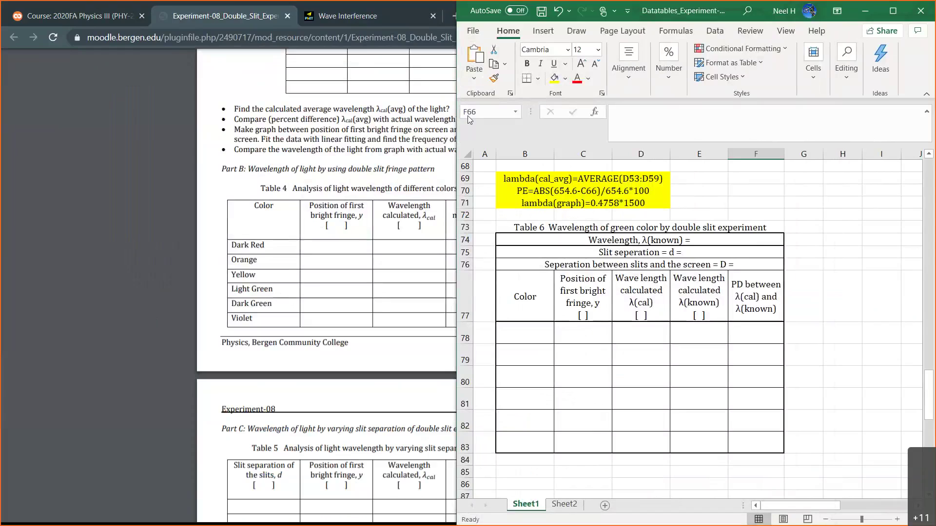
click(893, 295)
click(176, 259)
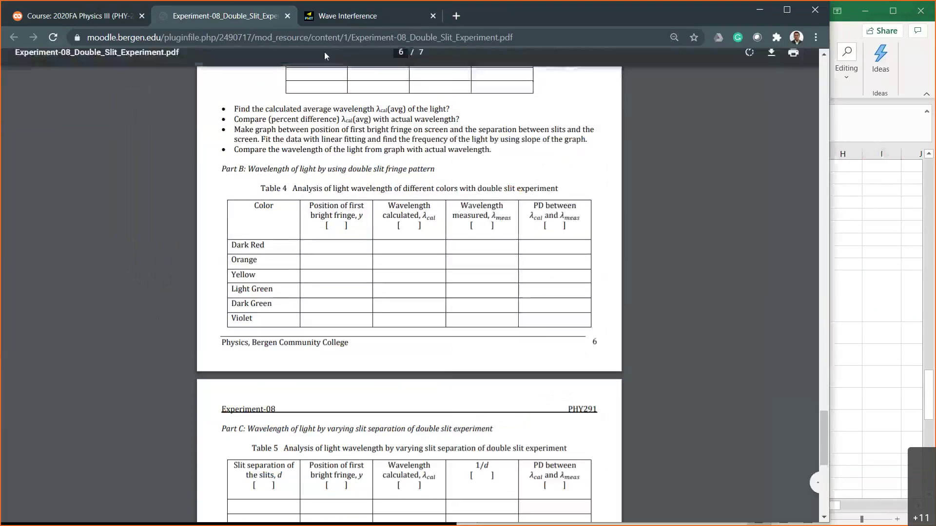
- Switch to the Wave Interference simulation, set the light to the darkest red, and measure the wavelength between adjacent crests of the paused wave
click(325, 14)
drag(661, 140, 648, 148)
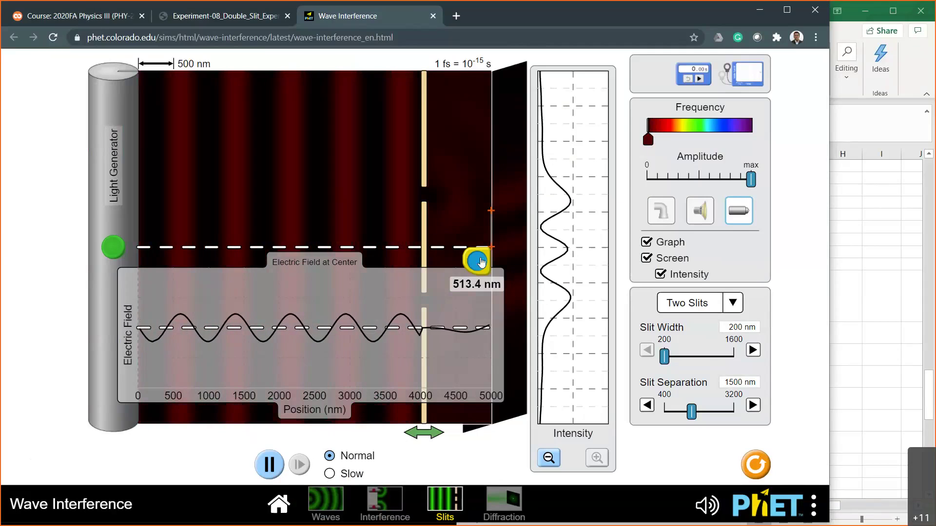
drag(481, 262, 181, 369)
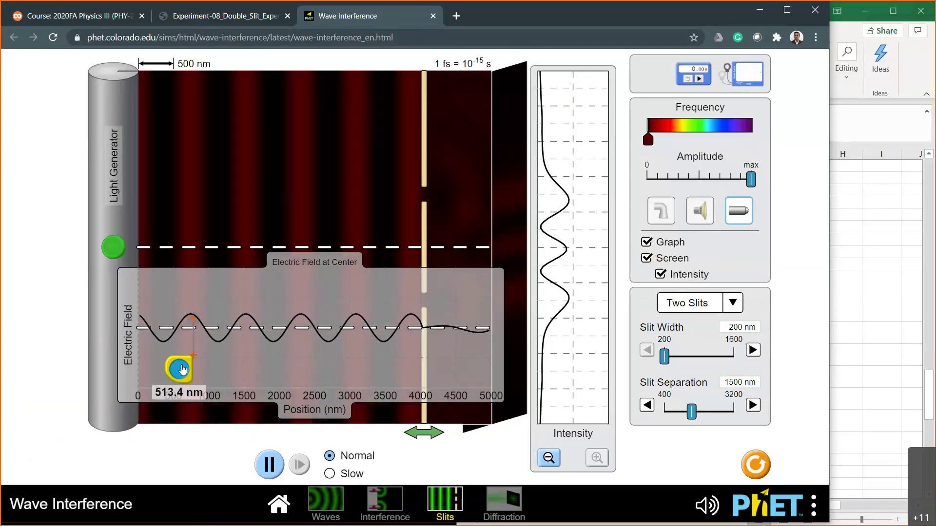
click(273, 467)
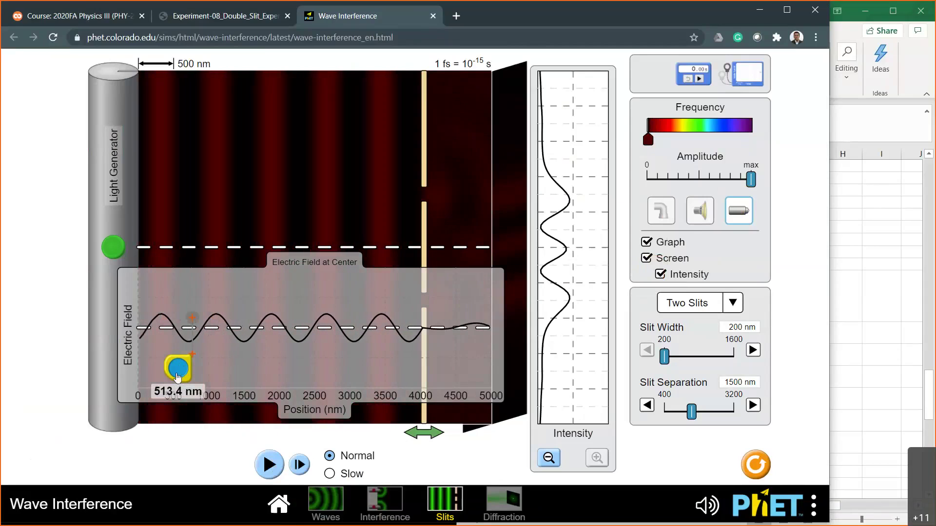
drag(179, 373, 200, 335)
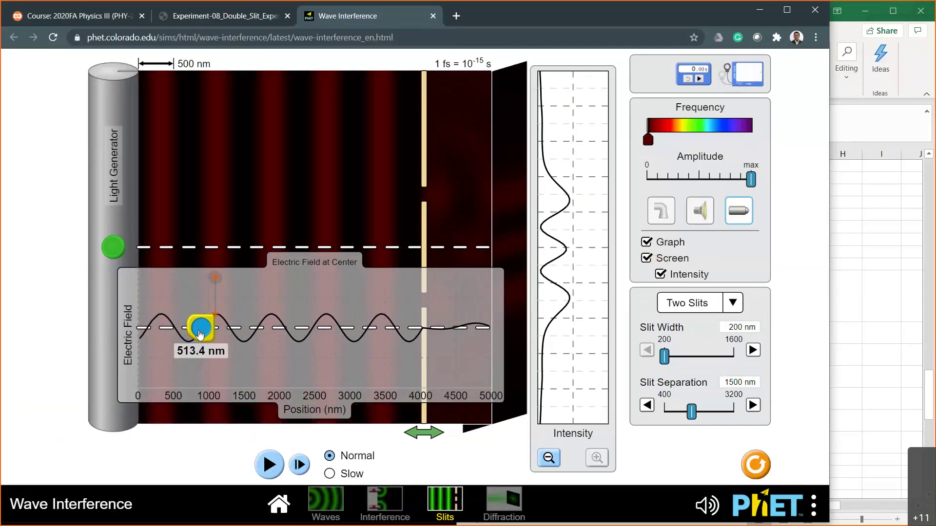
drag(215, 278, 273, 317)
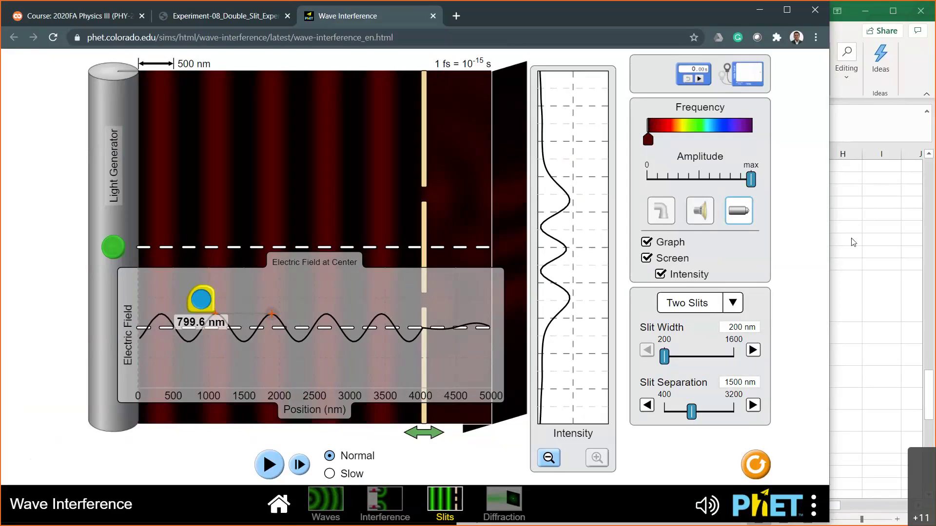
- Switch to Excel and enter "Dark red" as the first color of Table 6 in cell B78
click(858, 188)
click(526, 334)
double_click(526, 333)
text(Dark red)
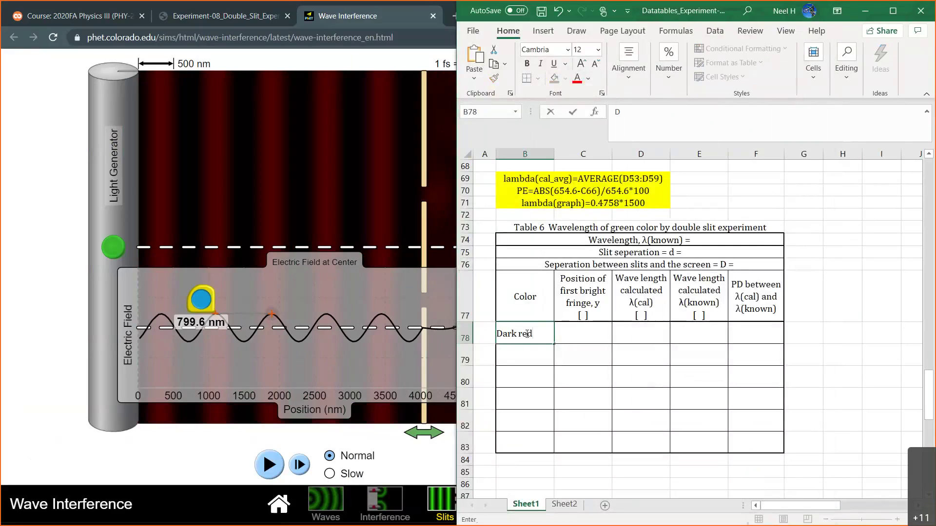
key(Tab)
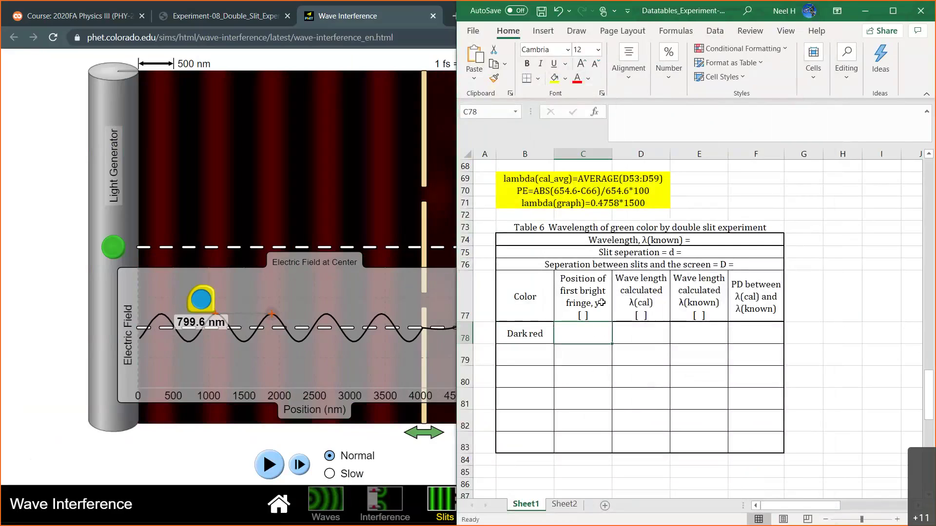
- Replace "calculated" with "measured" in the λ(known) column heading in cell E77
click(640, 305)
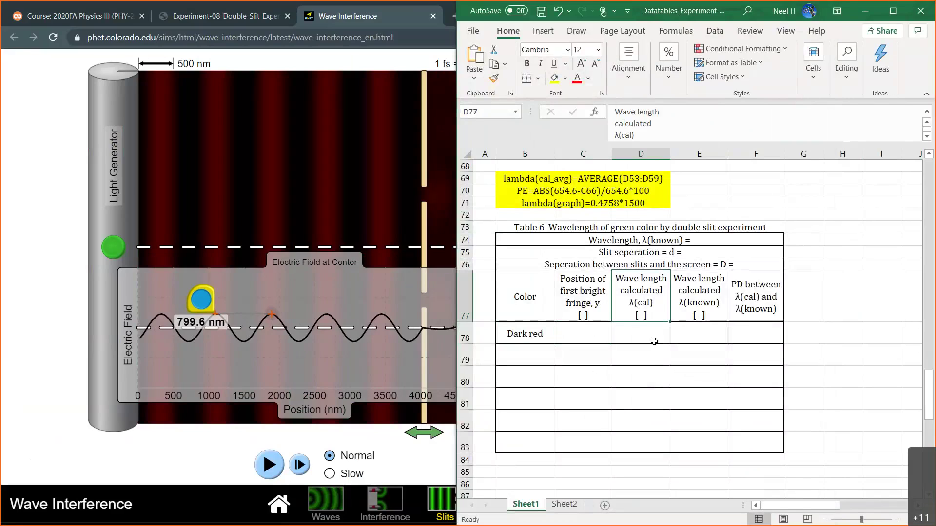
click(712, 313)
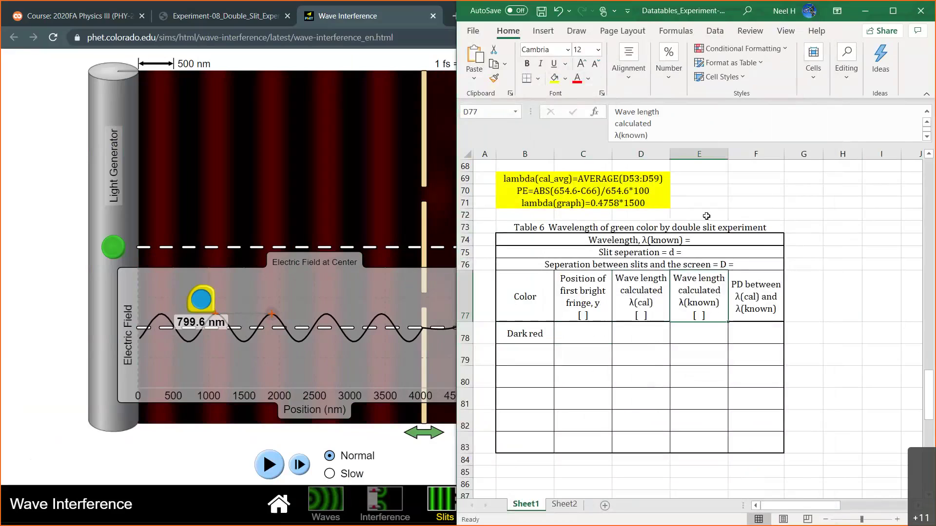
drag(654, 124, 591, 120)
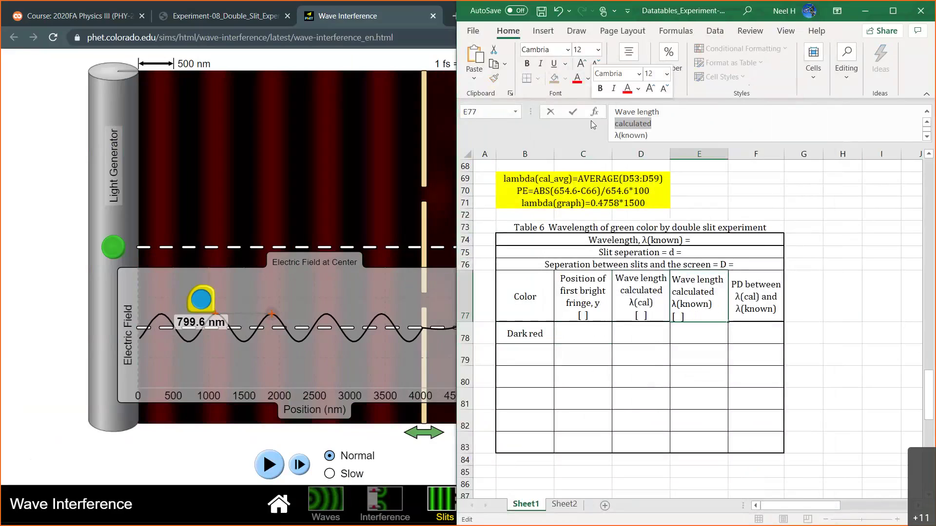
key(Delete)
key(Return)
key(Up)
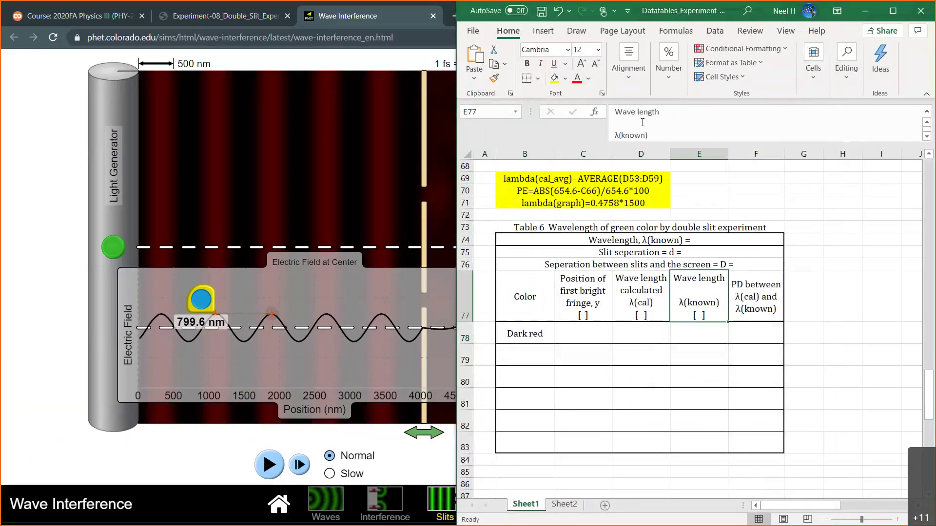
click(618, 124)
text(measures)
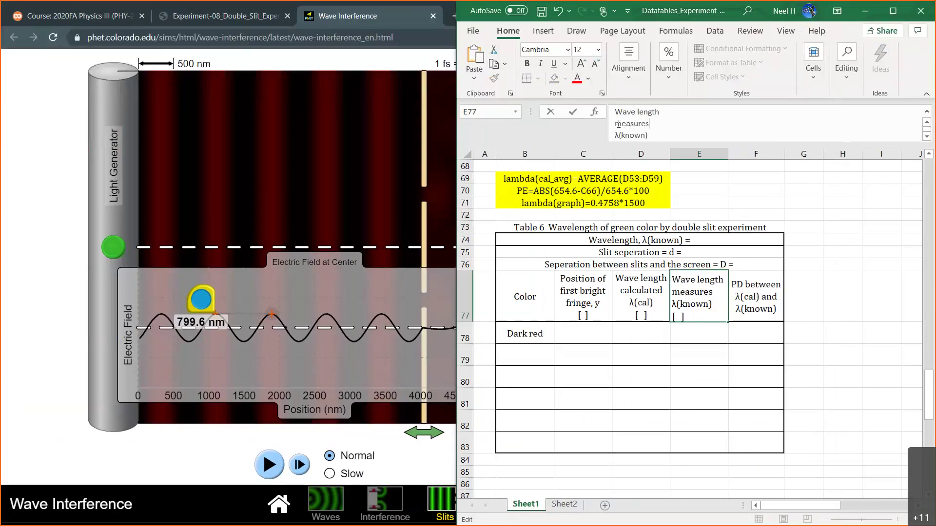
key(Return)
key(Up)
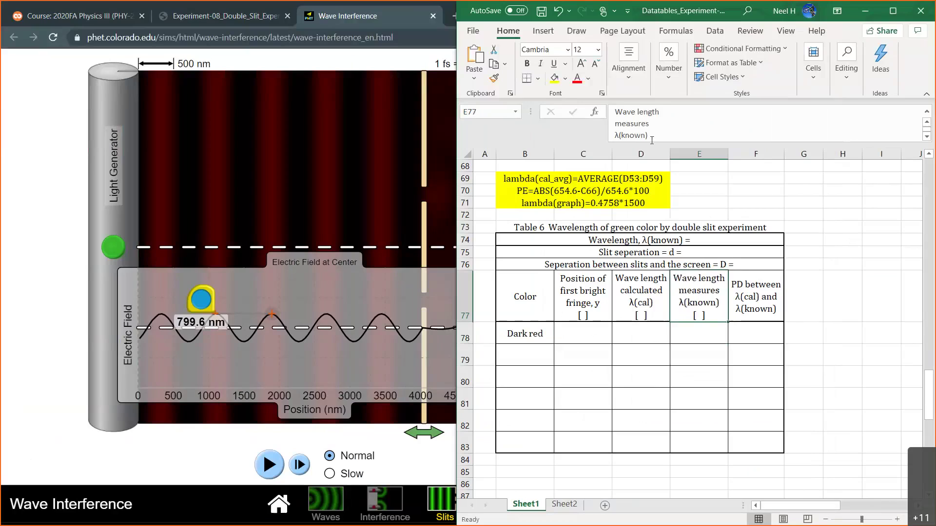
click(658, 123)
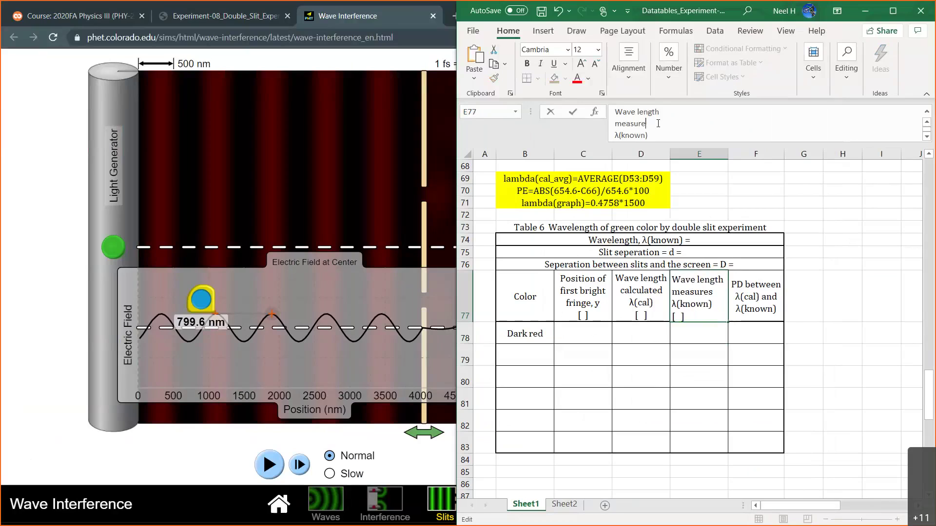
text(d)
key(Return)
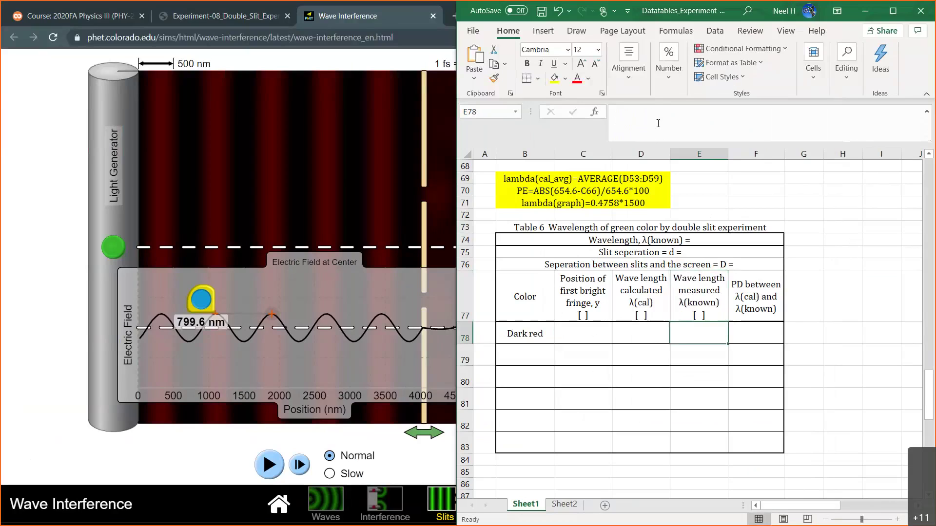
- Complete the unit in the measured wavelength heading in E77 as "[ m ] 10^-9"
click(696, 291)
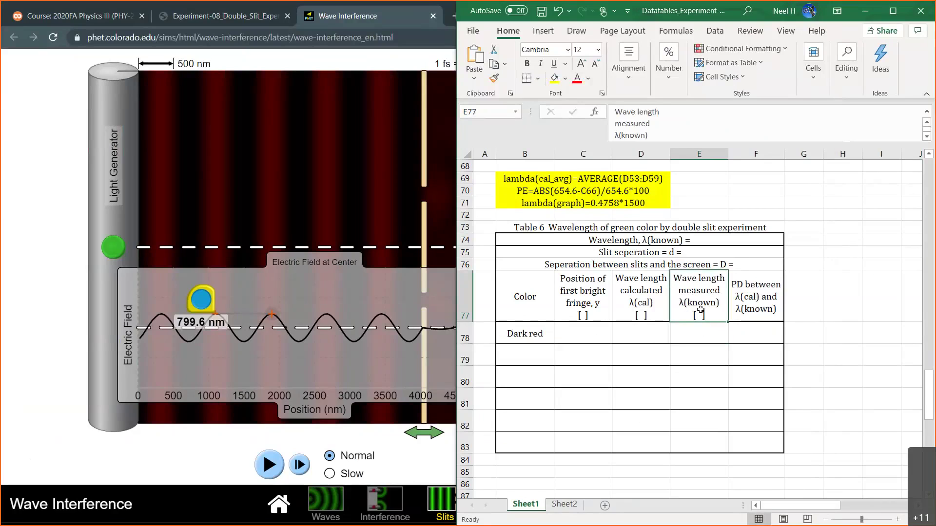
click(652, 139)
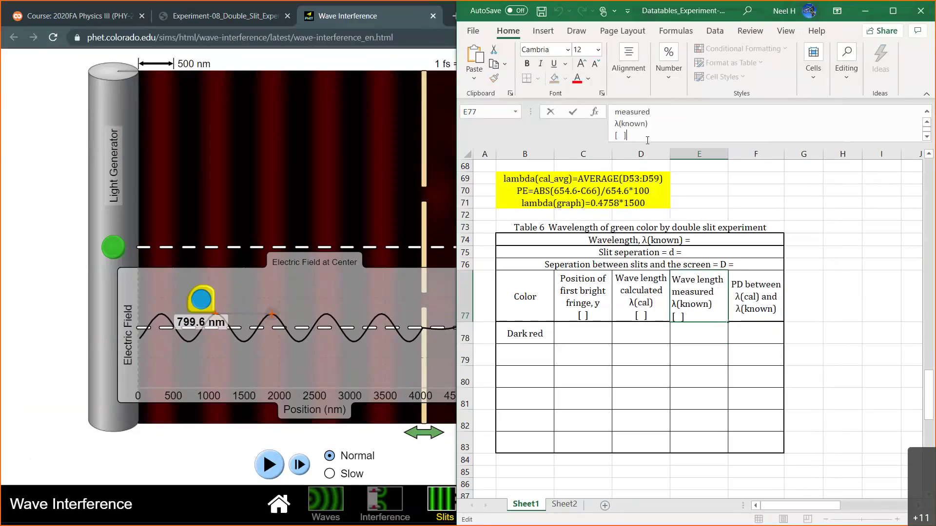
click(620, 136)
text(m)
click(643, 136)
text(10^-9)
key(Return)
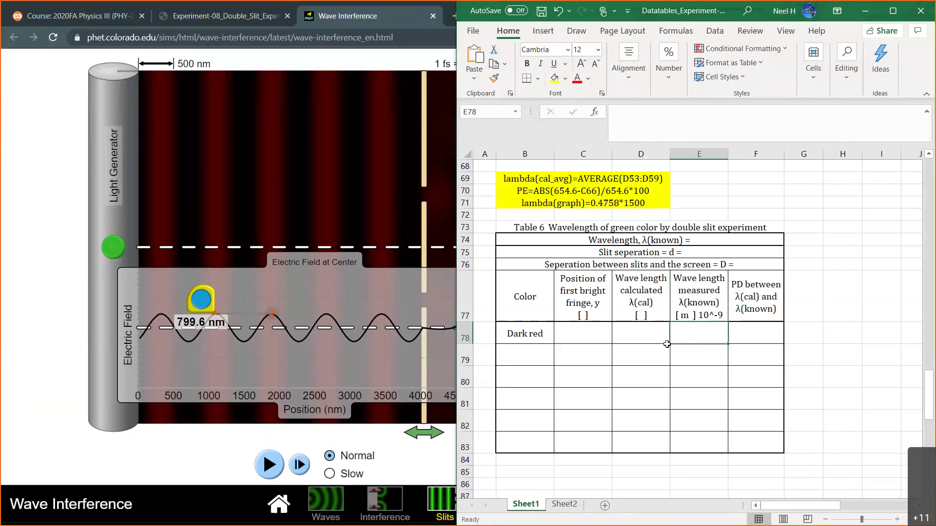
- Enter 799.6 as the measured wavelength of dark red in cell E78
text(7)
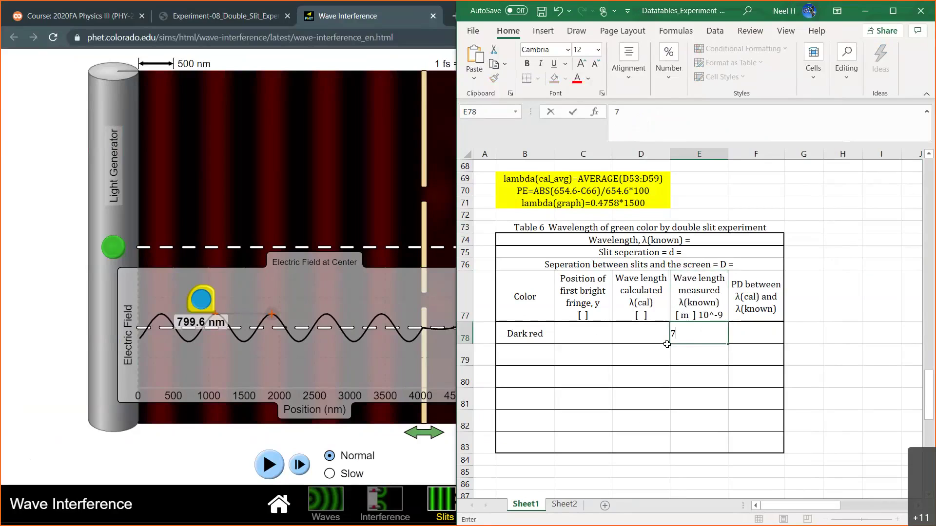
text(99.6)
key(Return)
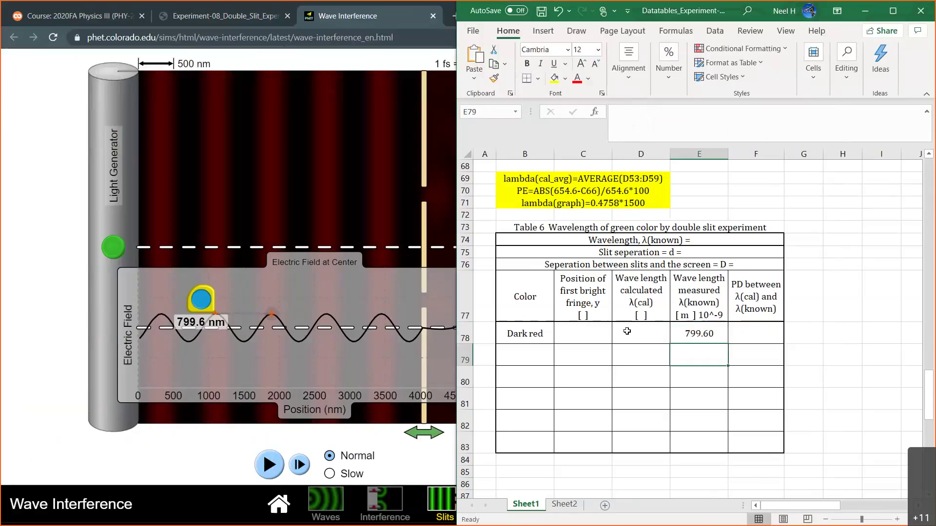
- Complete the unit in the first bright fringe position heading in C77 as "[ m ] 10^-9"
click(597, 296)
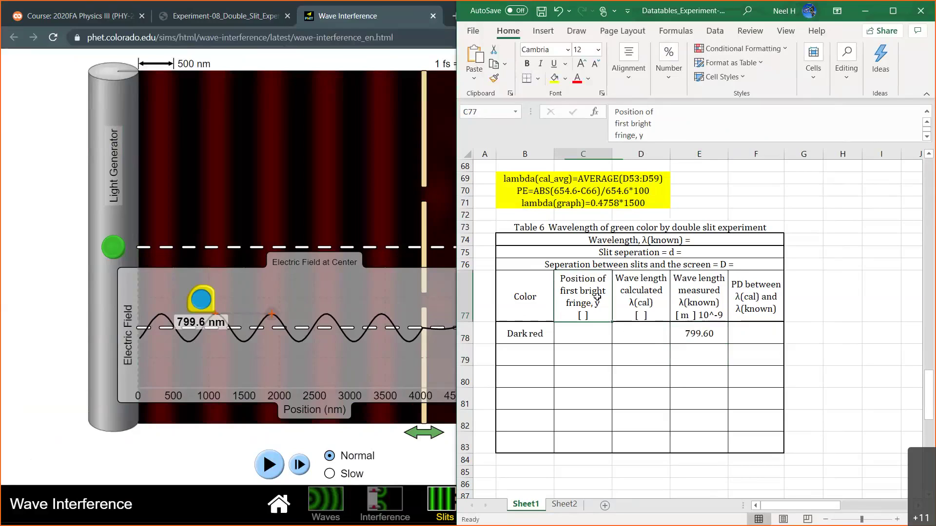
click(644, 138)
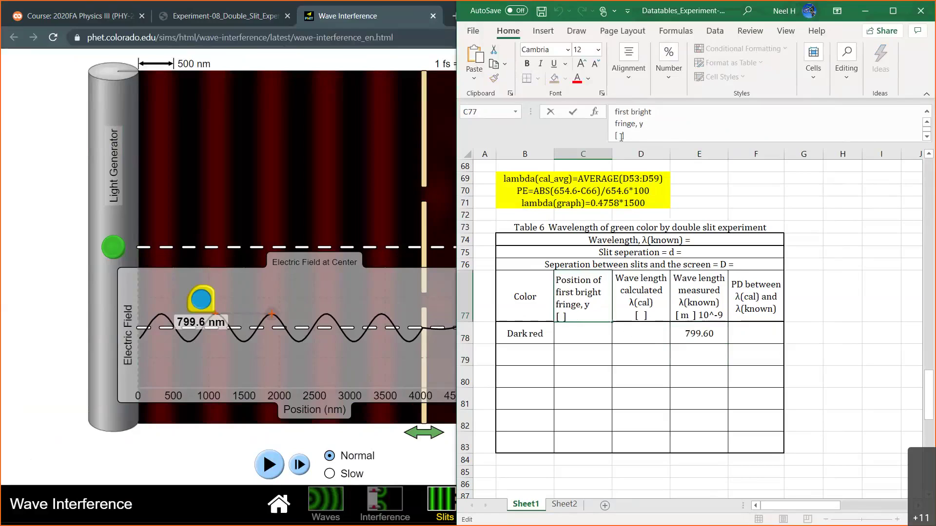
text(m ] 10^-9)
key(Return)
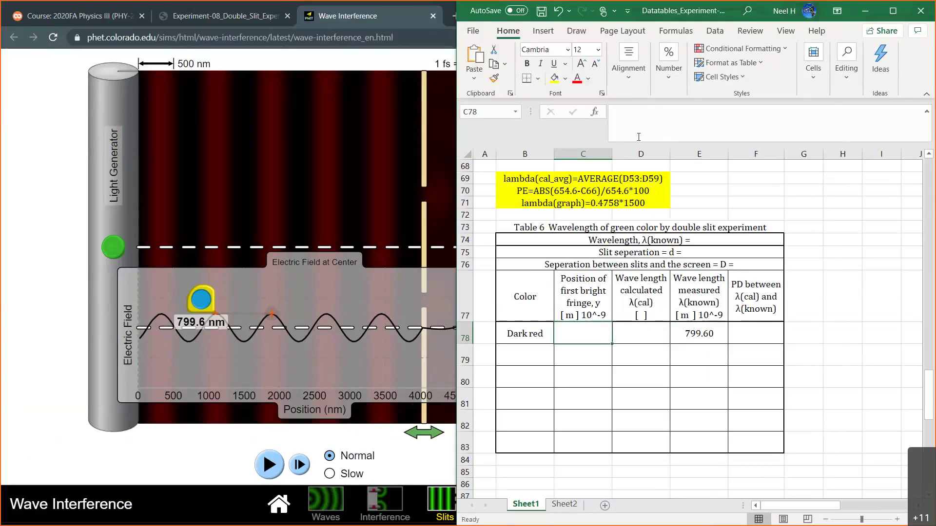
- Complete the unit in the calculated wavelength heading in D77 as "[ m ] 10^-9"
click(654, 291)
click(628, 134)
key(Down)
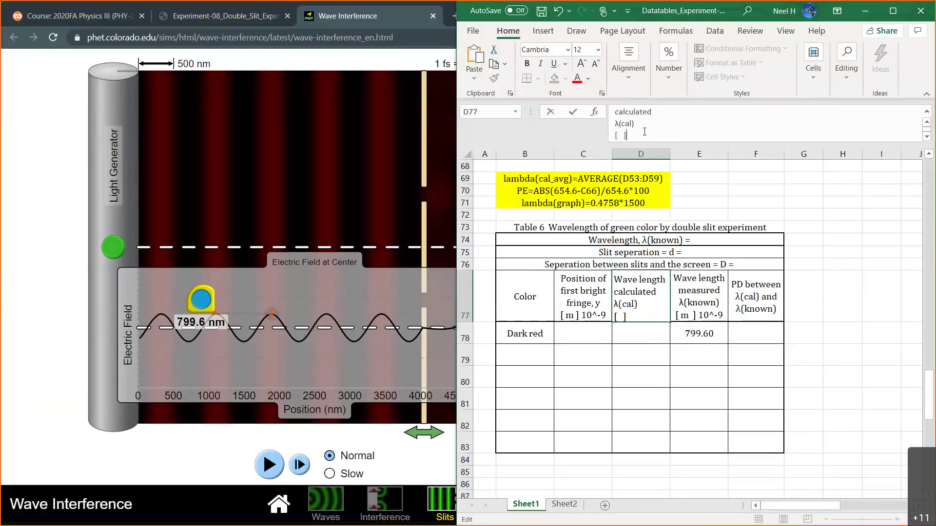
click(622, 135)
text(m)
click(641, 135)
text(10^-9)
key(Return)
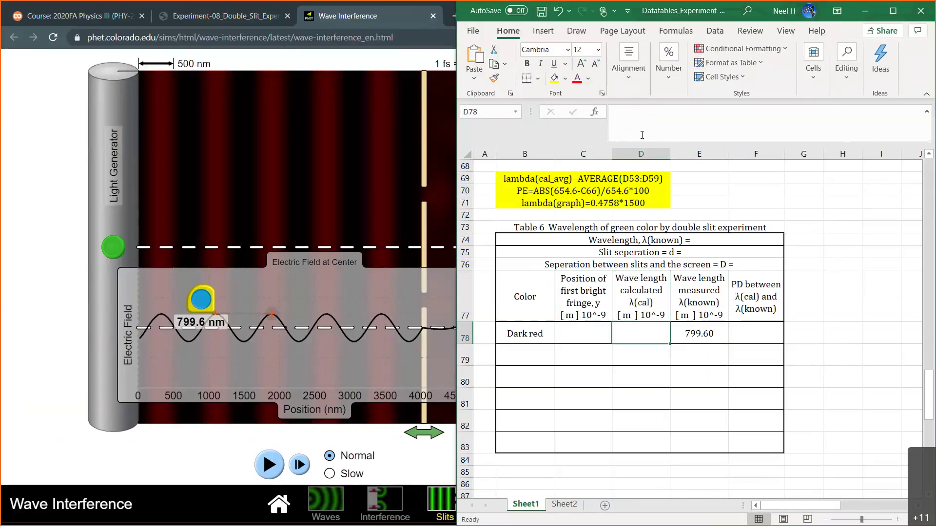
- Change "PD" to "PE" in the last column heading of Table 6 in cell F77
click(738, 306)
click(624, 111)
key(BackSpace)
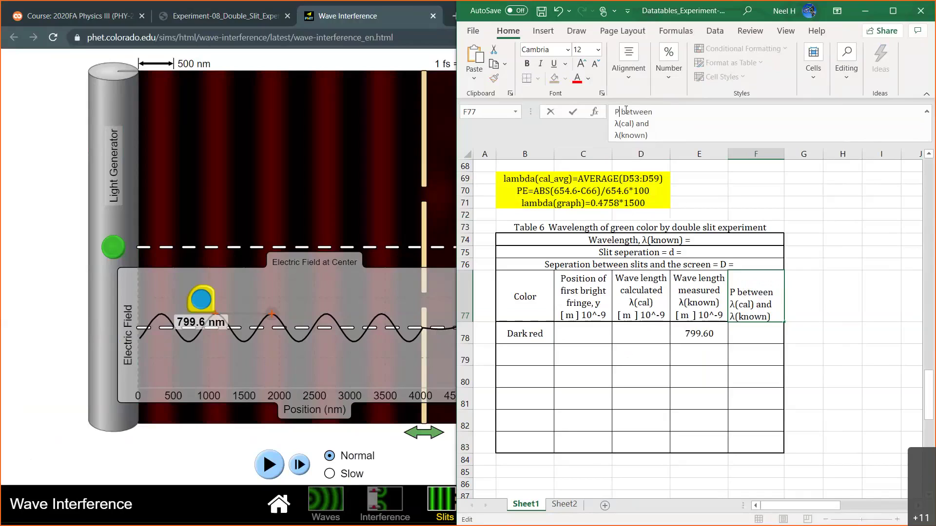
text(E)
key(Return)
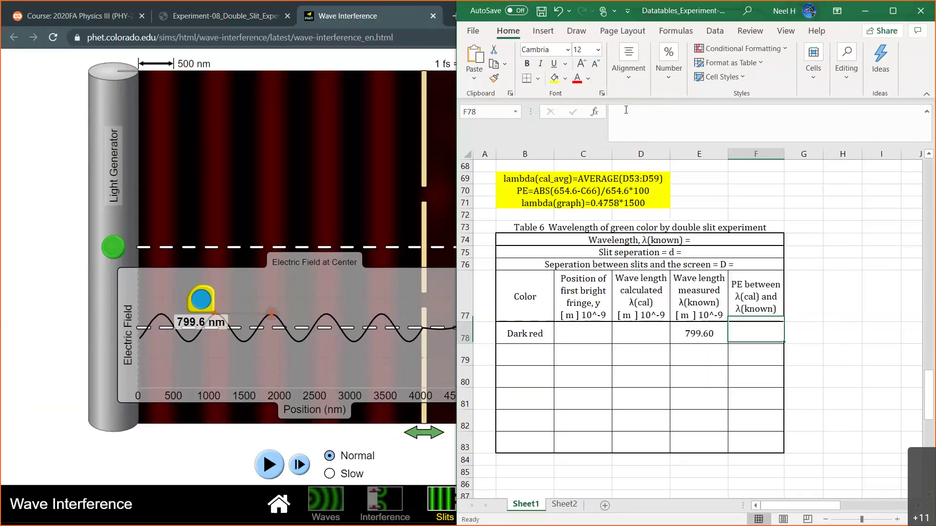
- Complete the slit separation line in row 75 with d = 1500*10^-9 m
click(672, 249)
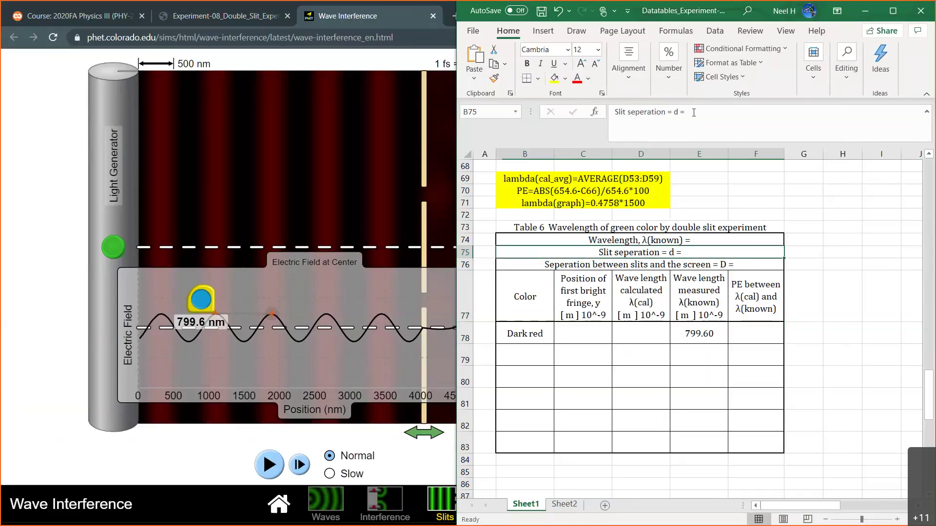
click(694, 113)
text(1500*10)
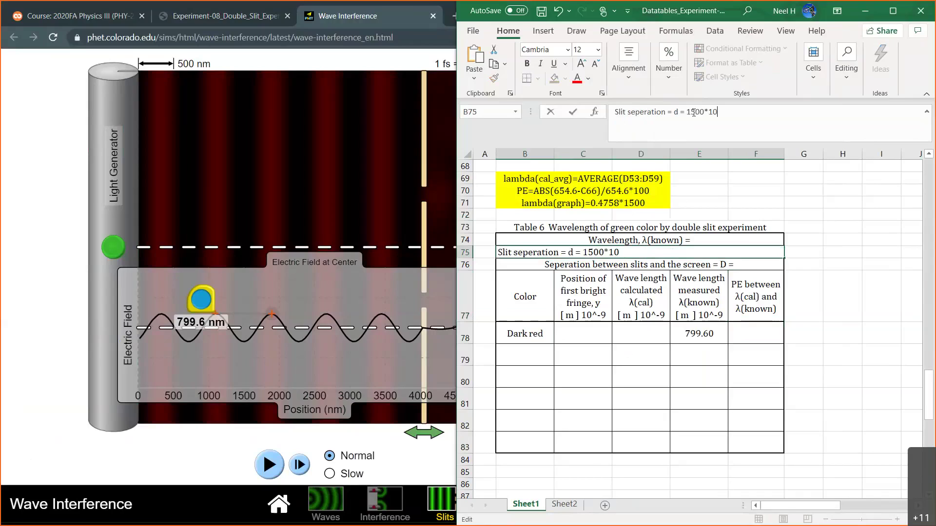
text(^-9 m)
key(Return)
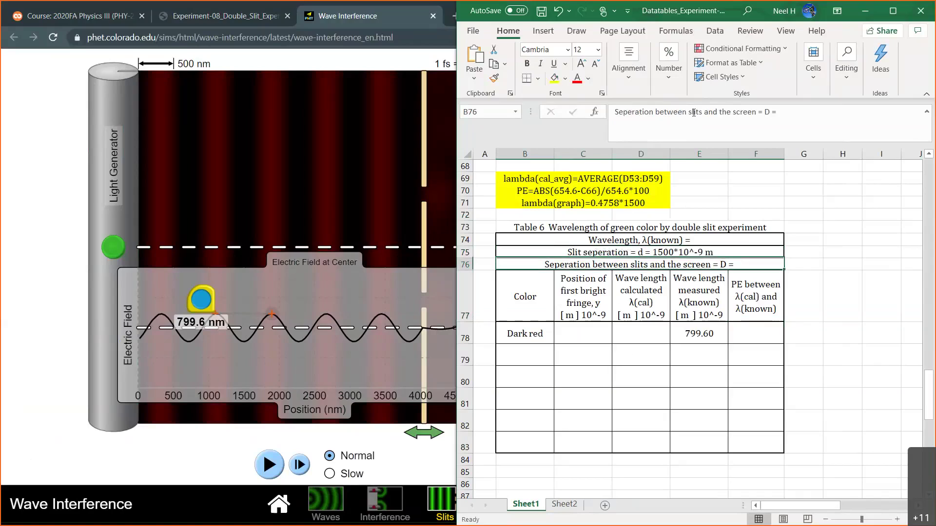
- Clear the "Wavelength, λ(known) =" line from row 74 of Table 6
click(690, 241)
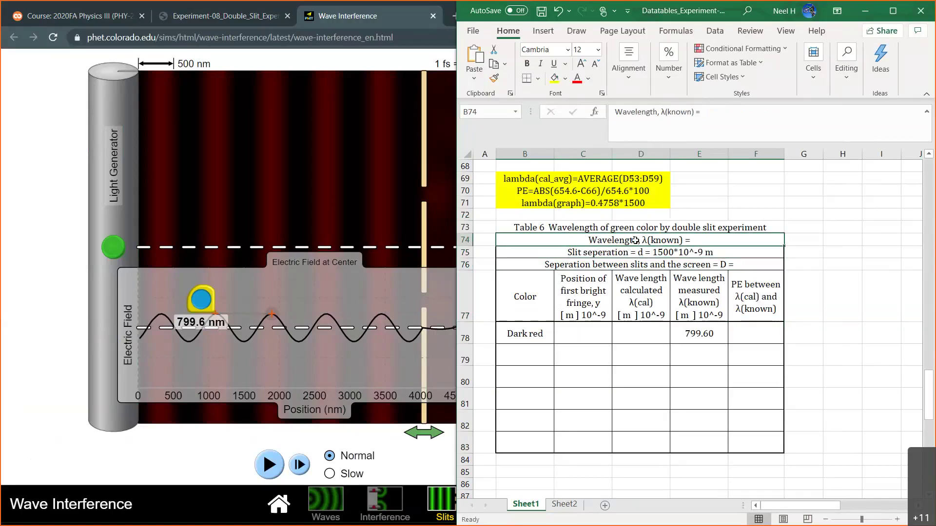
key(Delete)
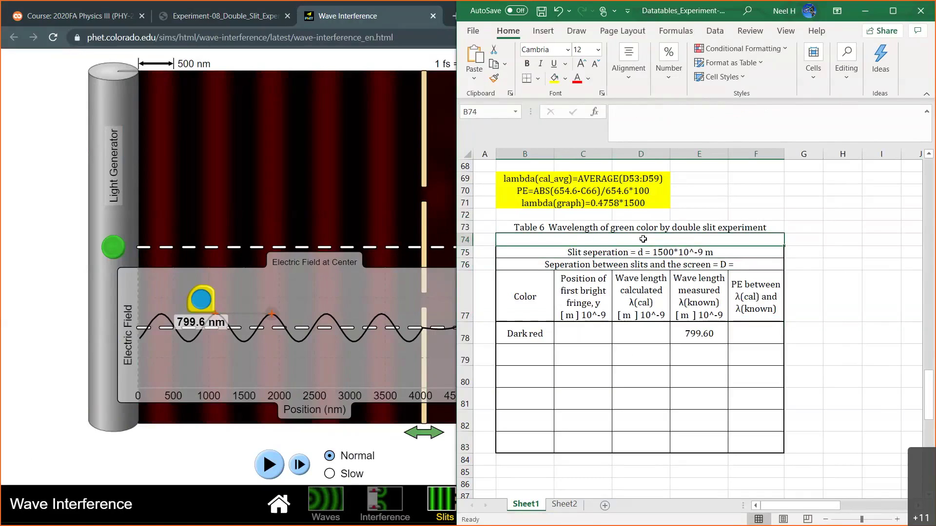
drag(715, 341, 709, 454)
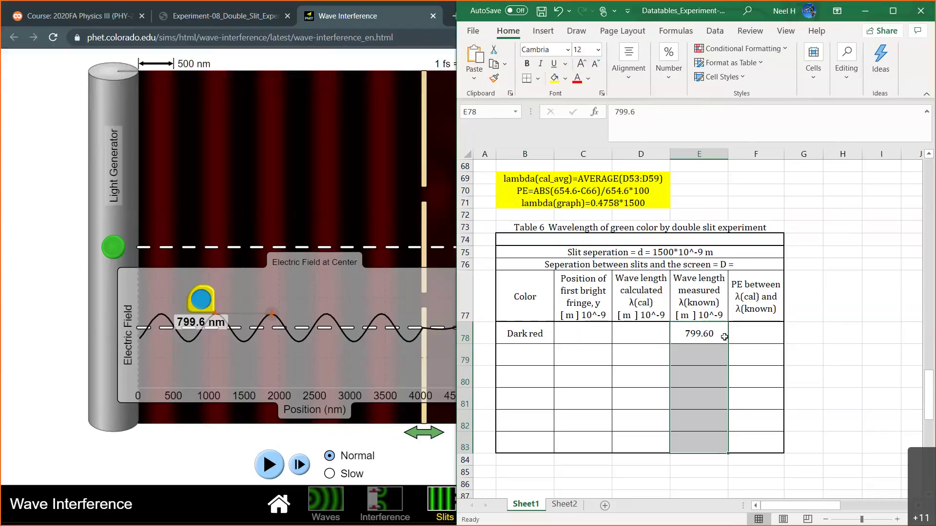
- Select the slit-to-screen separation line in row 76 and narrow the Excel window to uncover the simulation's wave area and screen
click(709, 265)
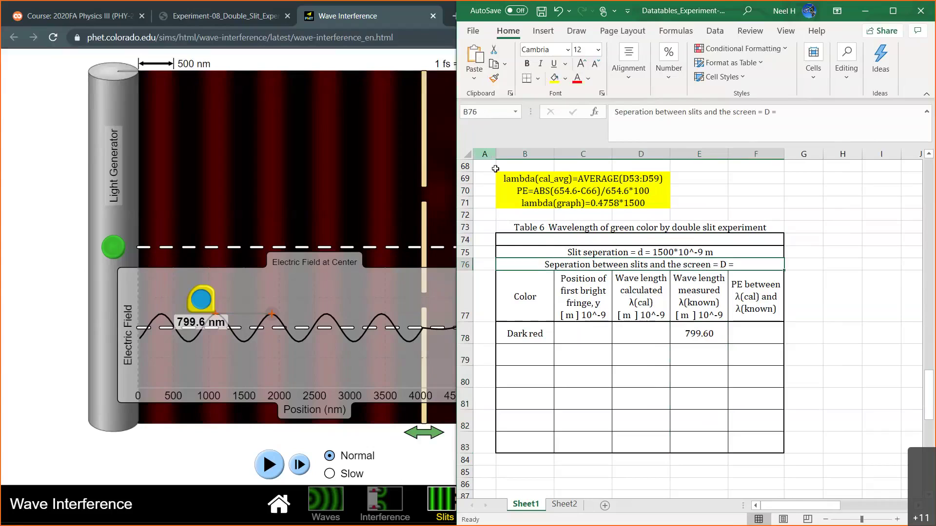
drag(454, 136, 580, 132)
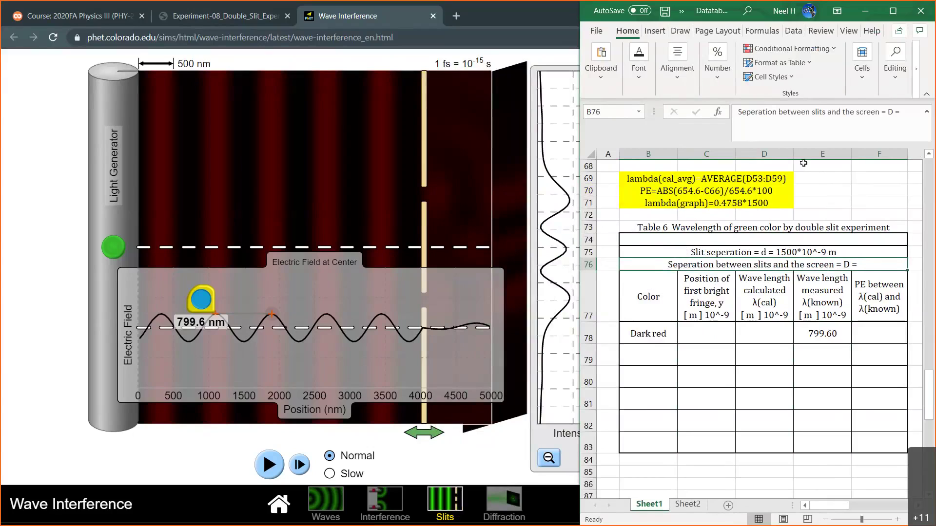
- Complete the slit-to-screen separation line in row 76 with D = 1000*10^-9 m
click(913, 111)
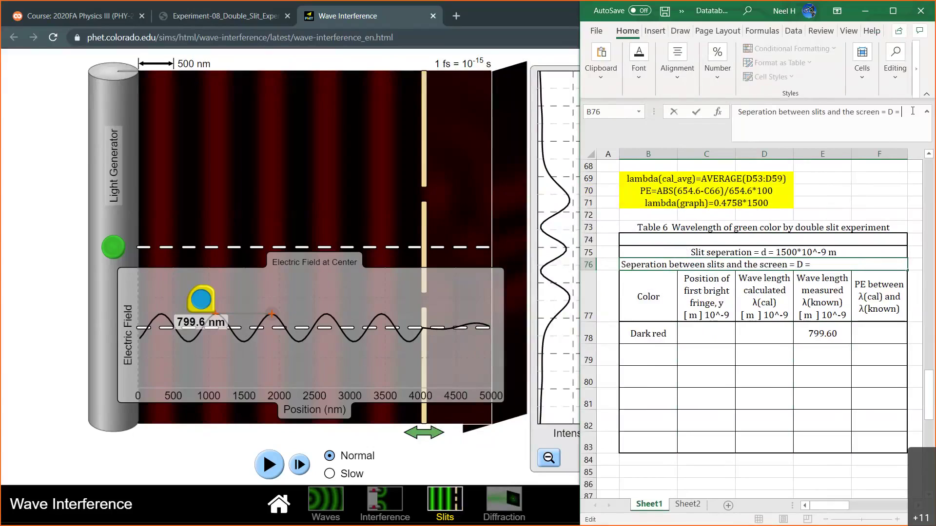
text(1000*10^-9 m)
key(Return)
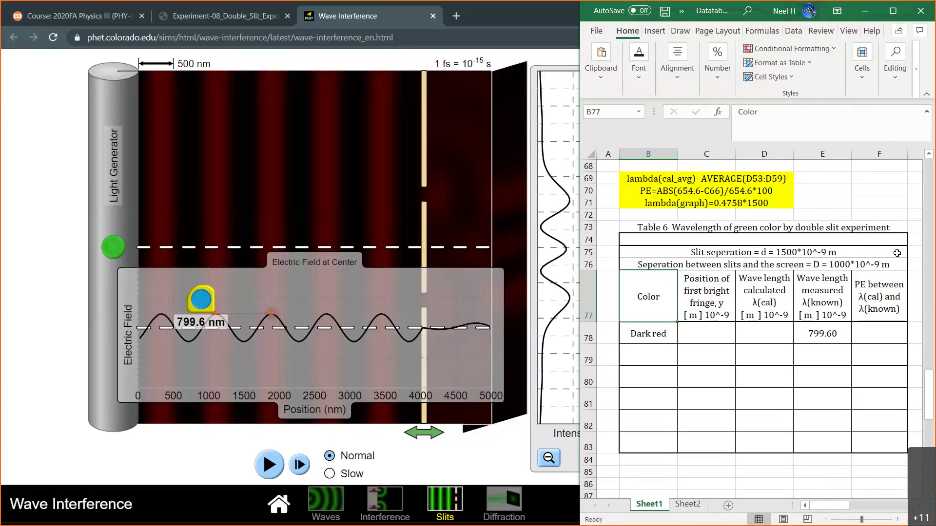
- Measure the distance from the center line to the first bright fringe on the simulation's screen with the measuring tape
click(725, 342)
click(236, 313)
drag(200, 299, 478, 237)
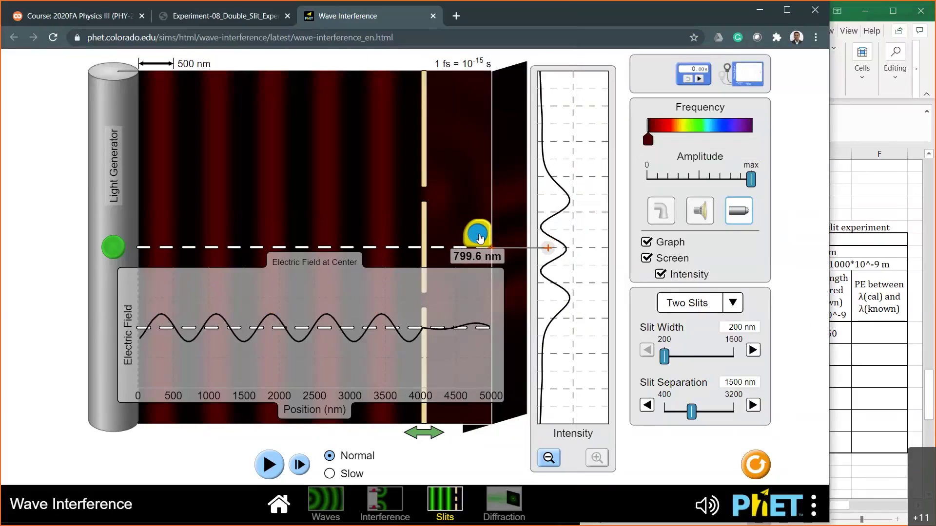
drag(547, 248, 494, 205)
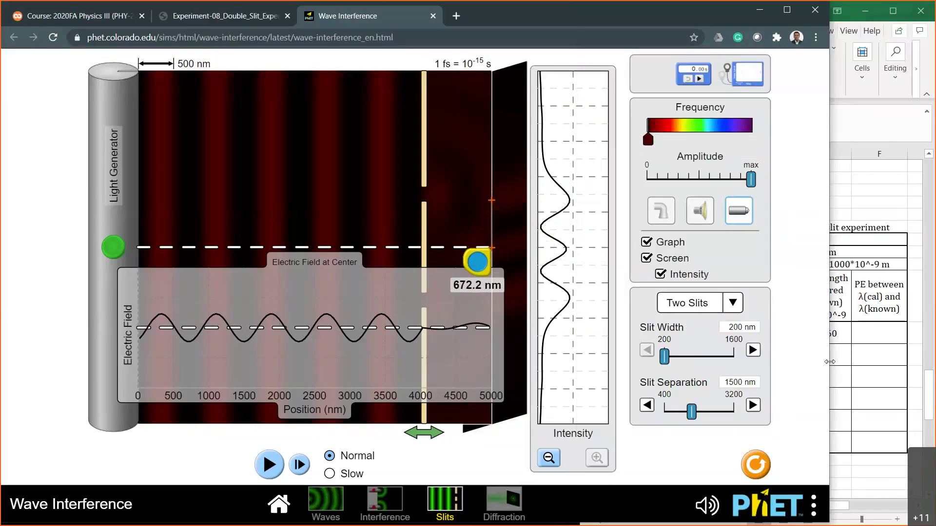
- Record 672.2 as the dark red first bright fringe position in cell C78 of Table 6
key(alt+Tab)
click(694, 337)
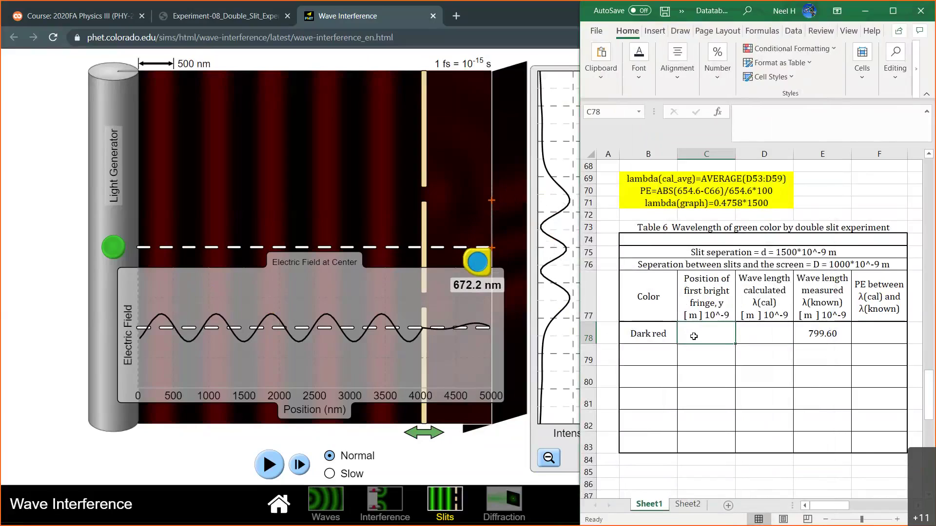
text(672.2)
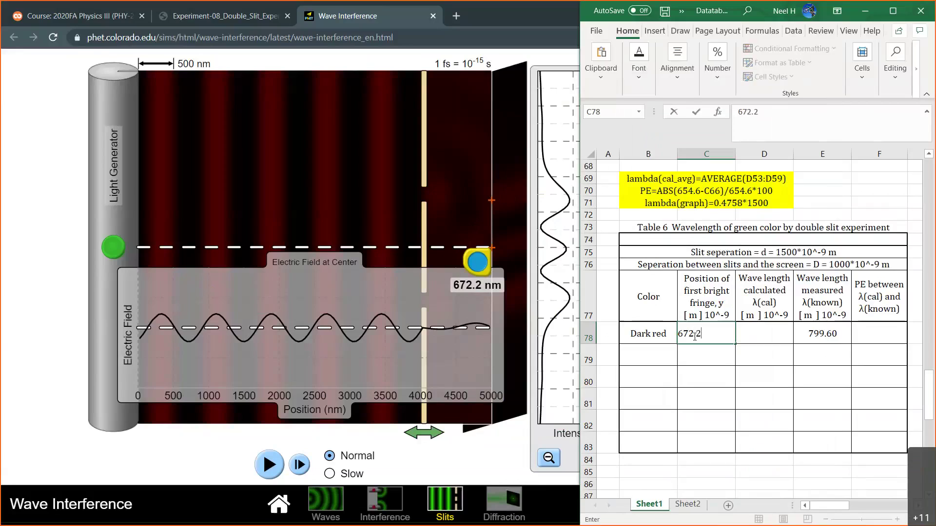
key(Return)
- Examine the handwritten fringe position equations on Sheet2 to find how wavelength depends on Y, D and d
click(769, 329)
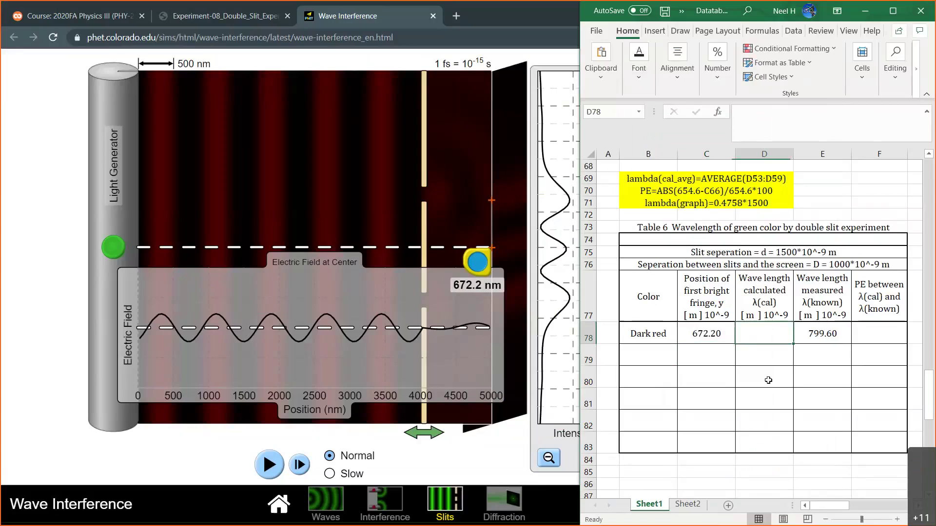
click(687, 504)
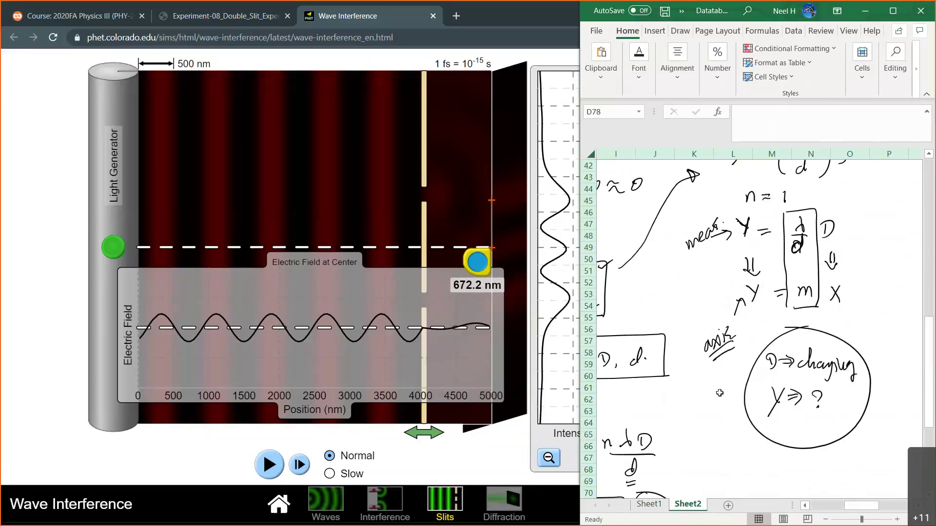
scroll(720, 392, left, 2)
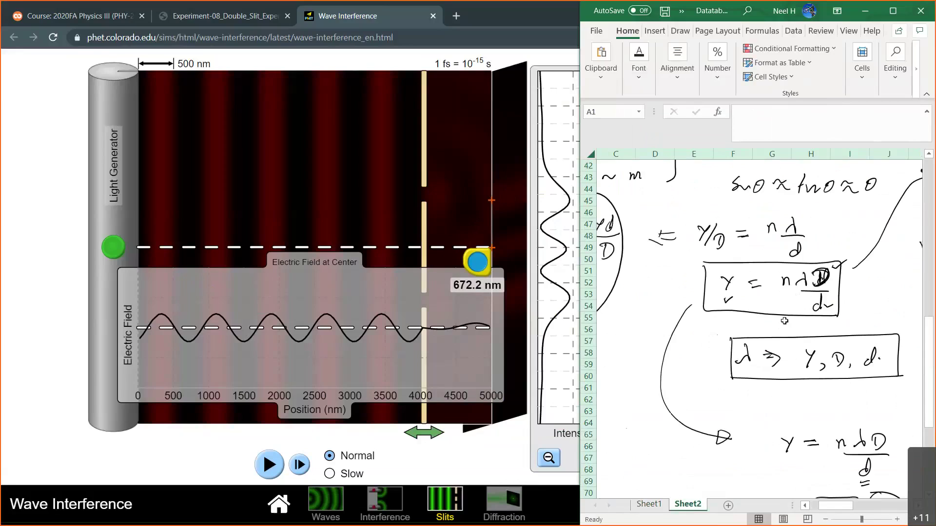
scroll(785, 321, down, 2)
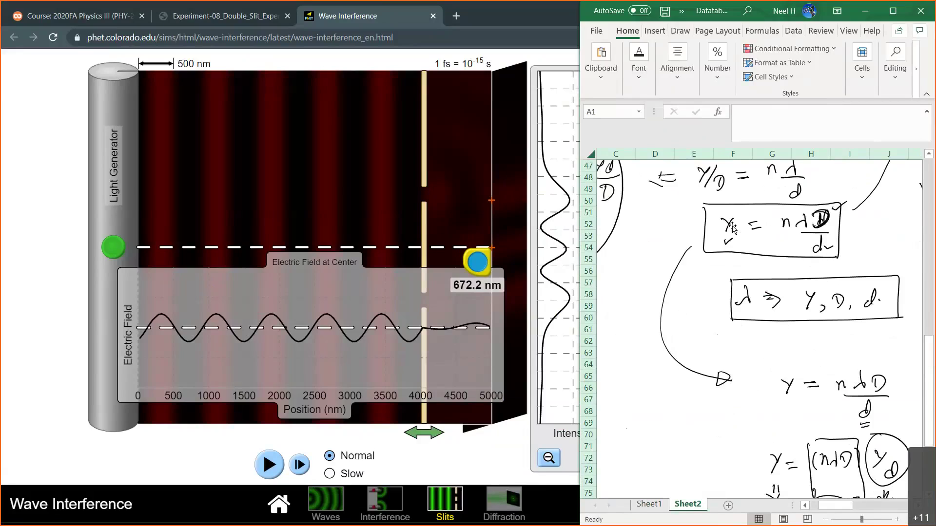
click(641, 512)
click(763, 332)
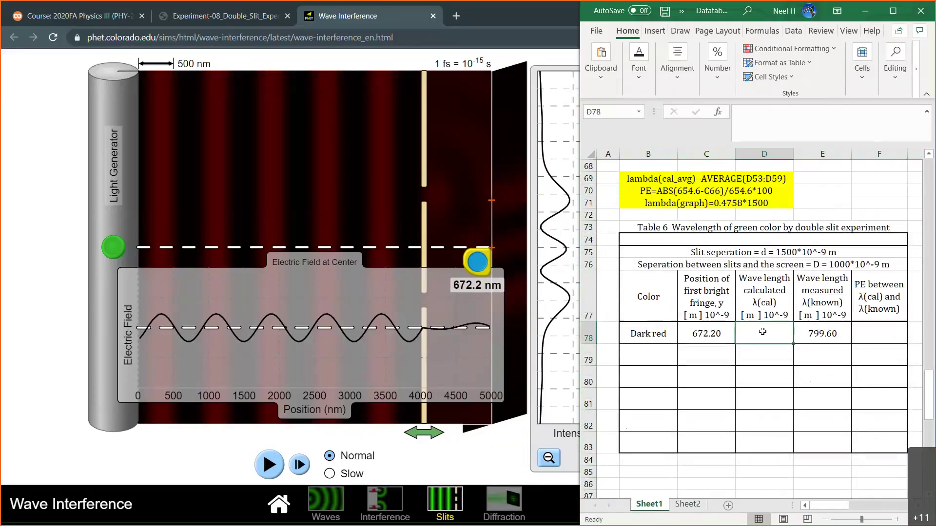
text(=)
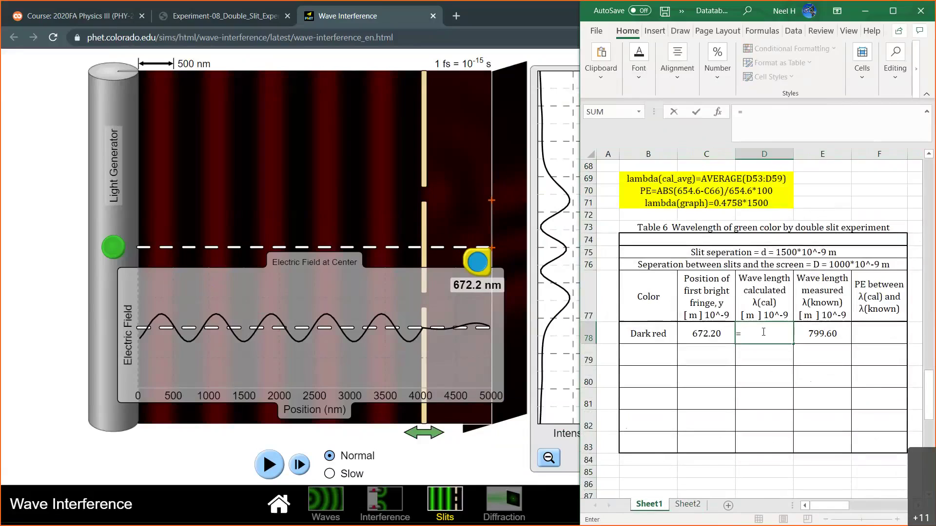
click(700, 335)
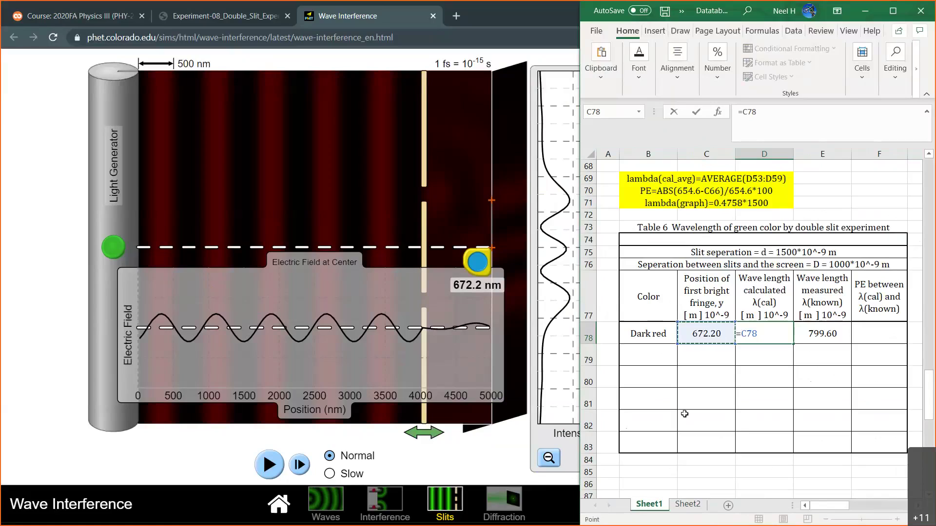
key(Escape)
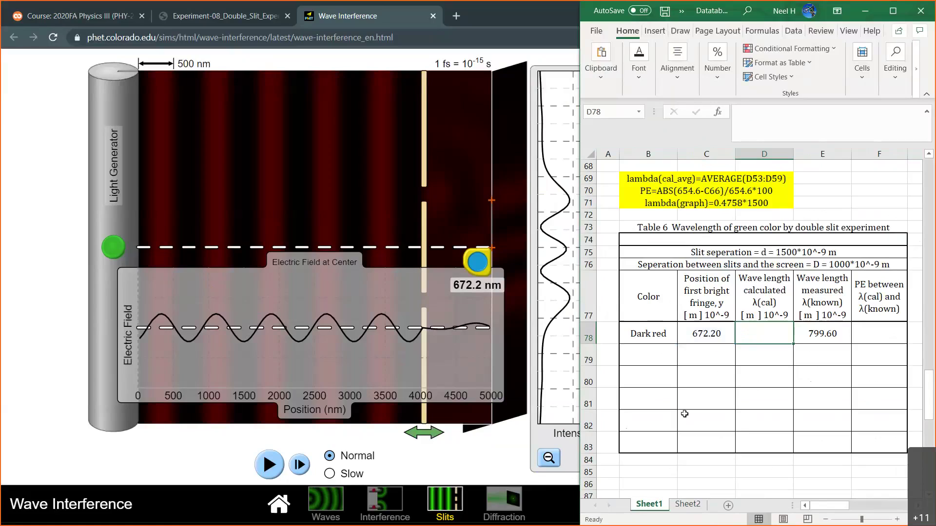
- Check the equation on Sheet2 and calculate the dark red wavelength in cell D78 of Sheet1 with =C78*1500/1000
click(688, 505)
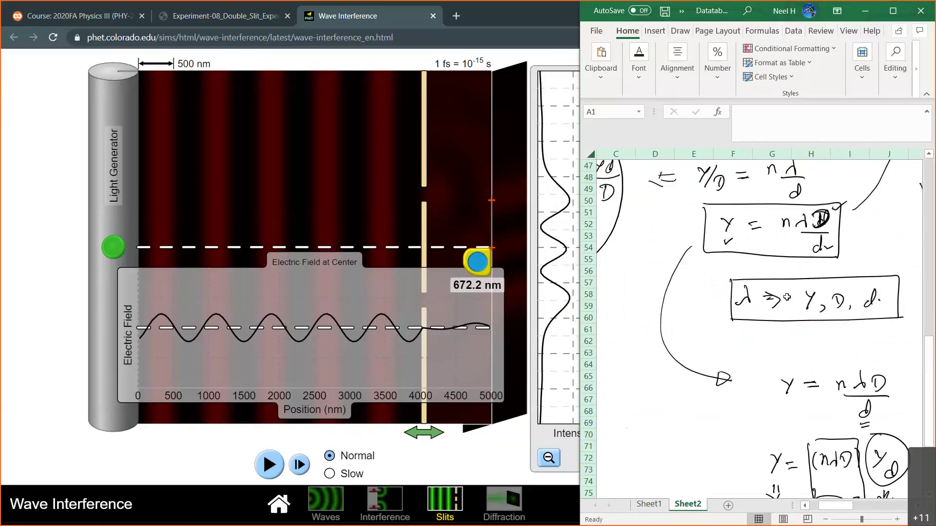
click(648, 504)
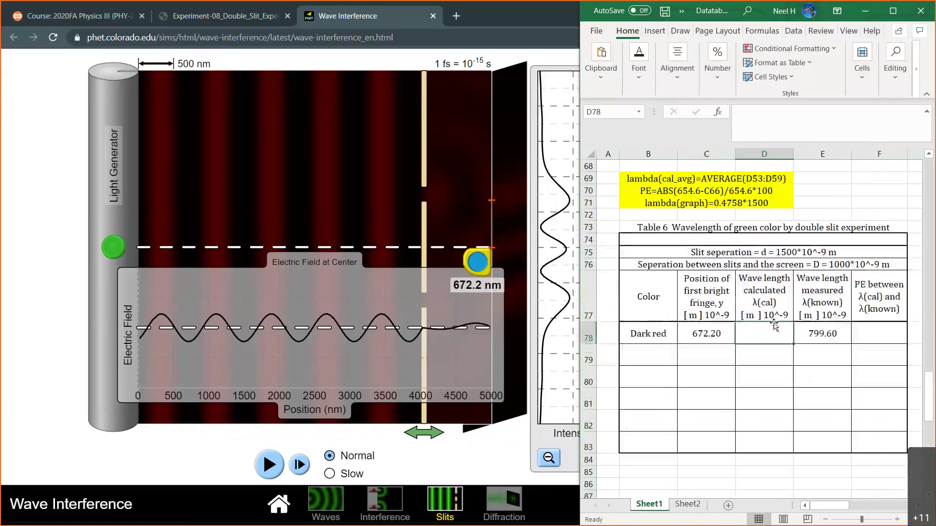
text(=)
click(713, 331)
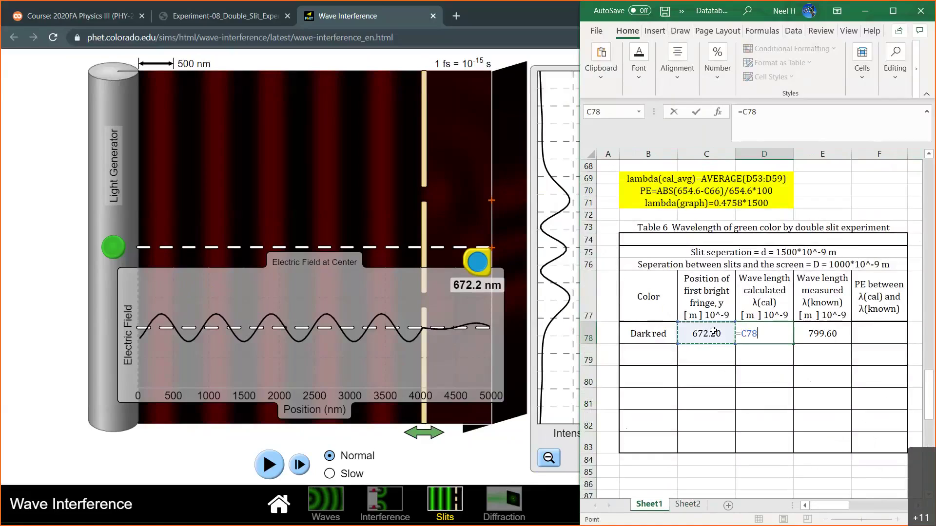
text(*1500)
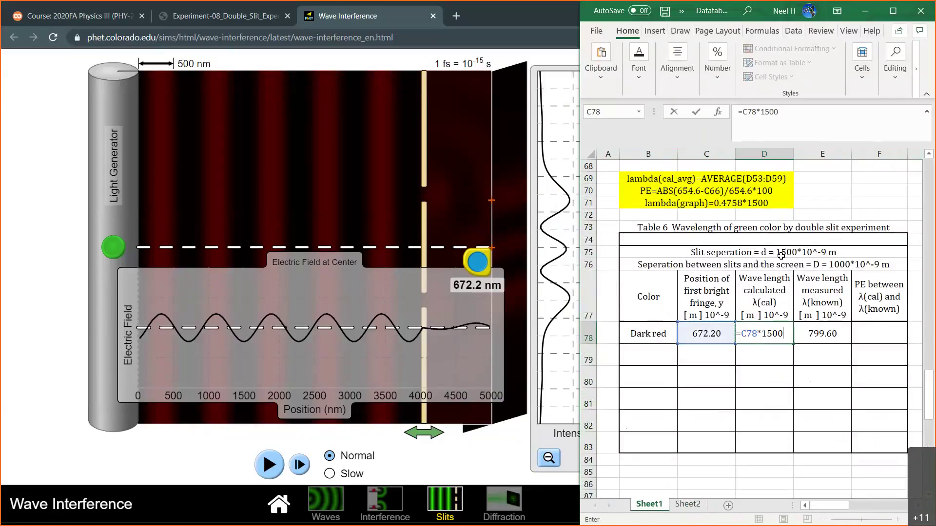
text(/1)
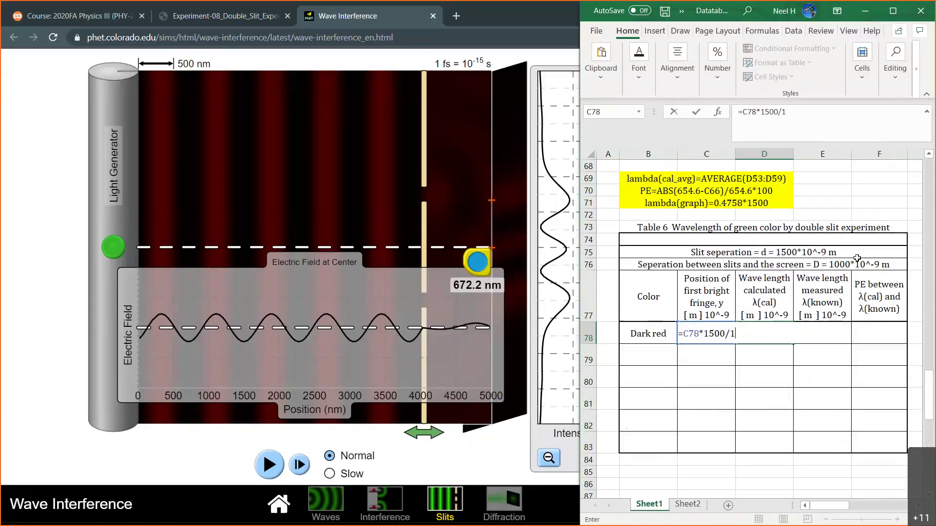
text(000)
key(Return)
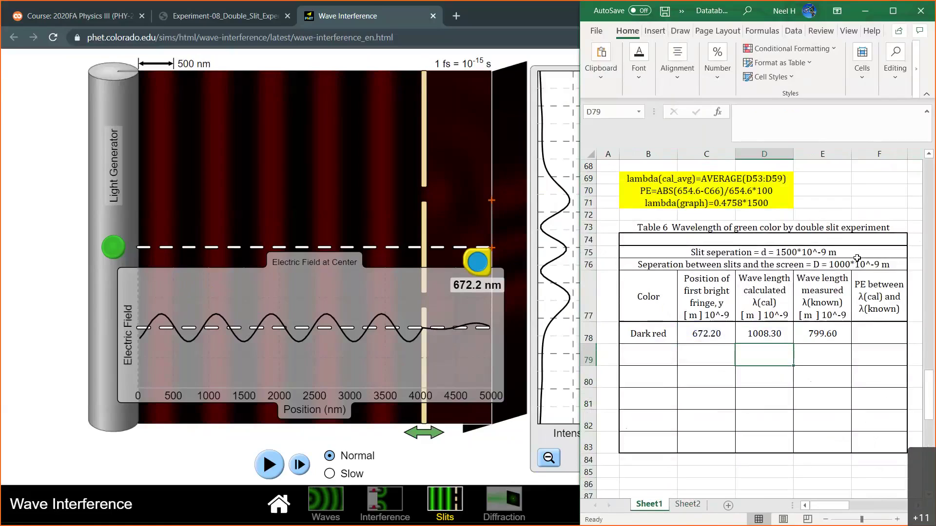
click(758, 330)
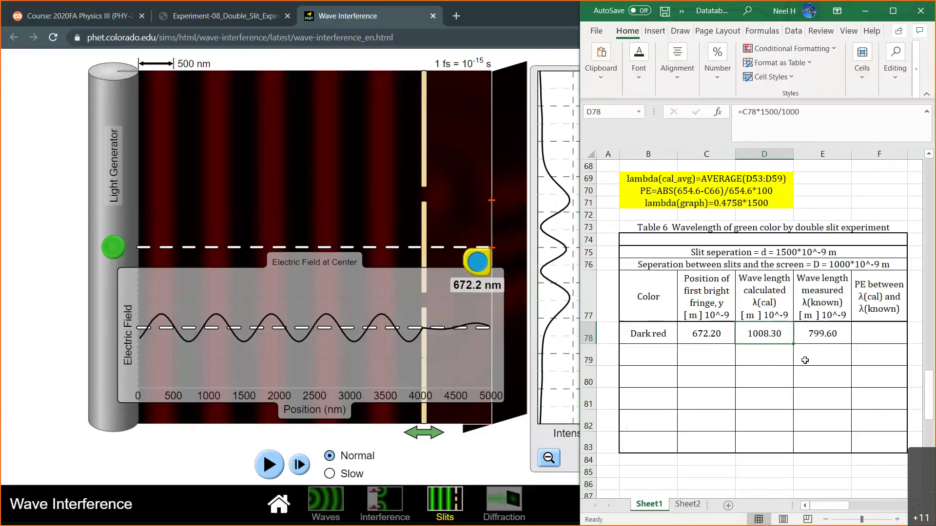
- Enter the absolute difference between the known and calculated wavelengths in cell F78 as =ABS(E78-D78)
click(870, 332)
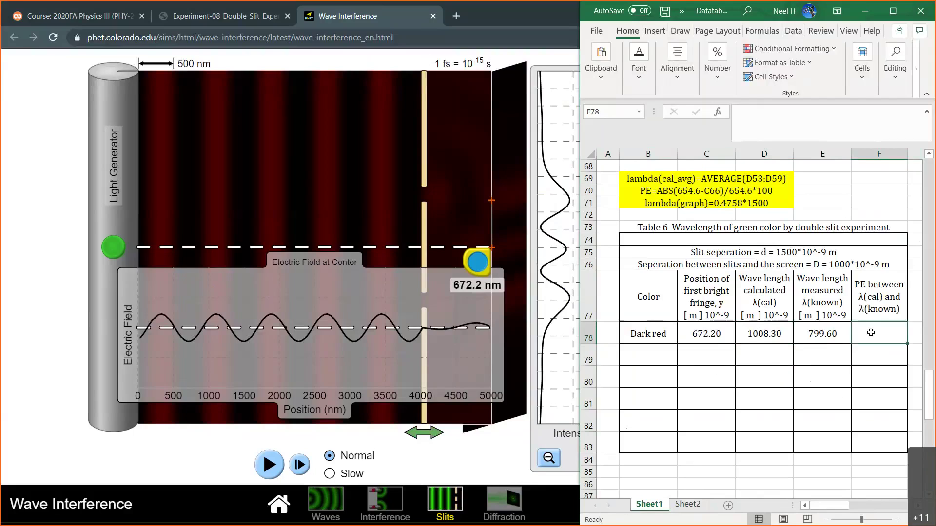
click(780, 337)
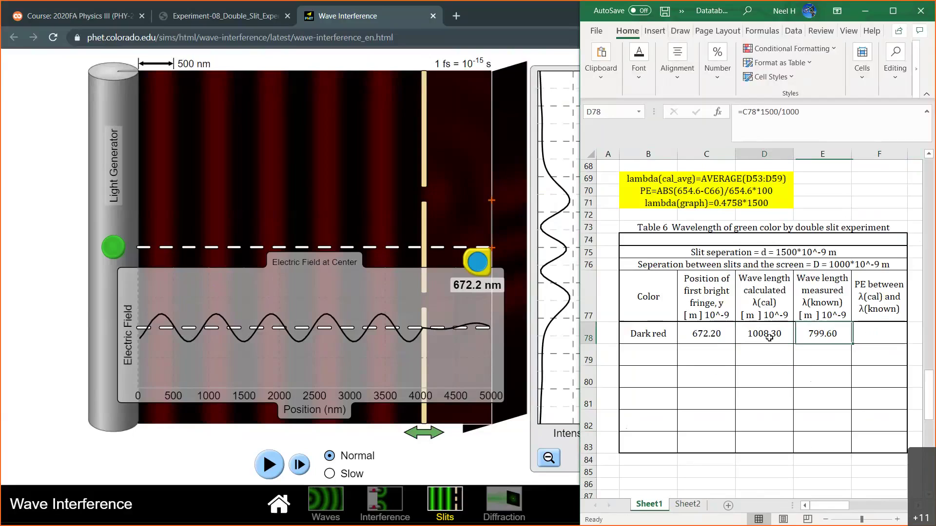
click(866, 336)
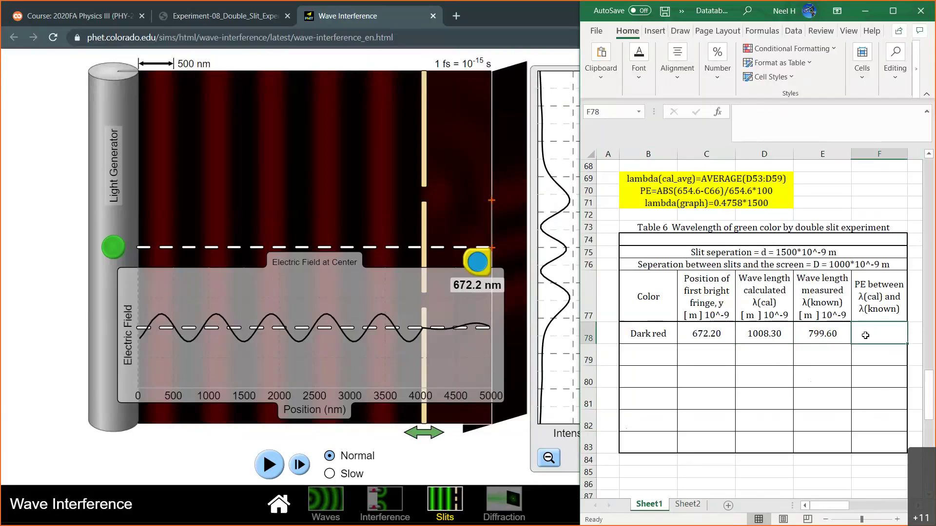
text(=)
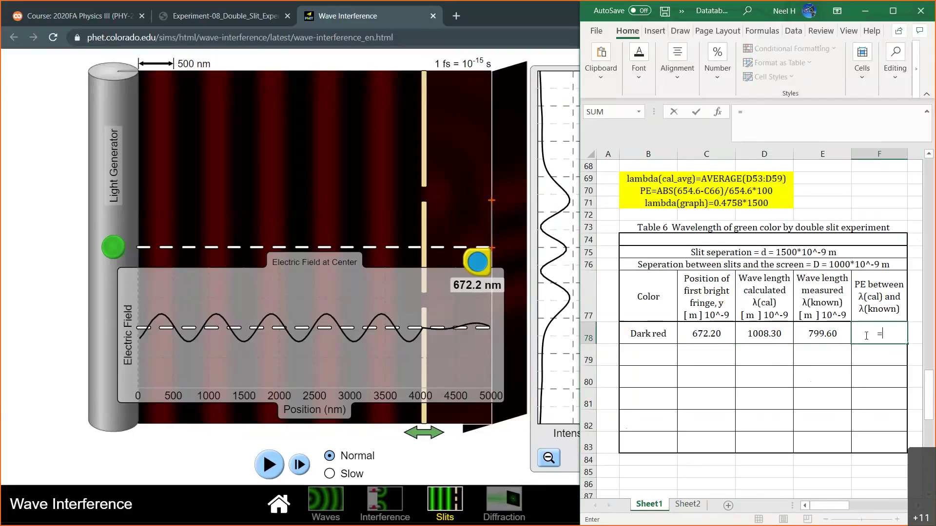
text(ABS()
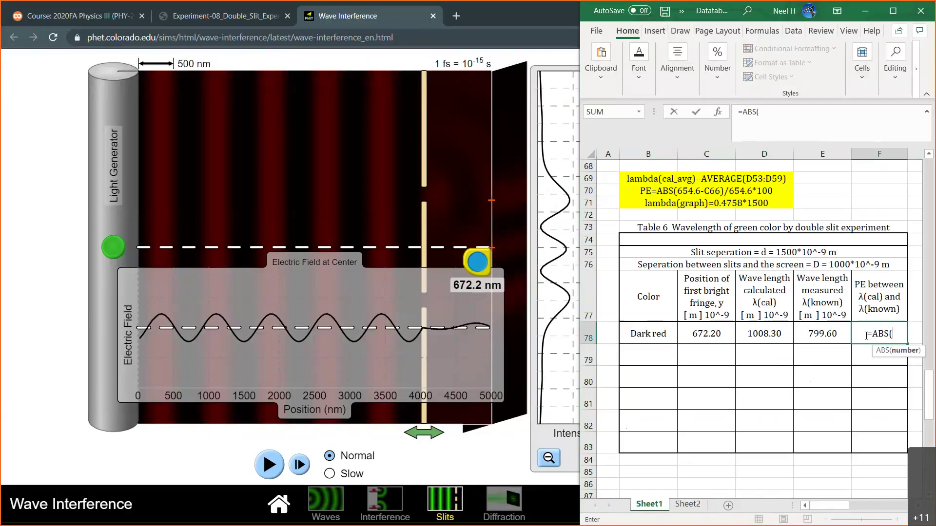
click(818, 334)
text(-)
click(764, 334)
text())
click(811, 334)
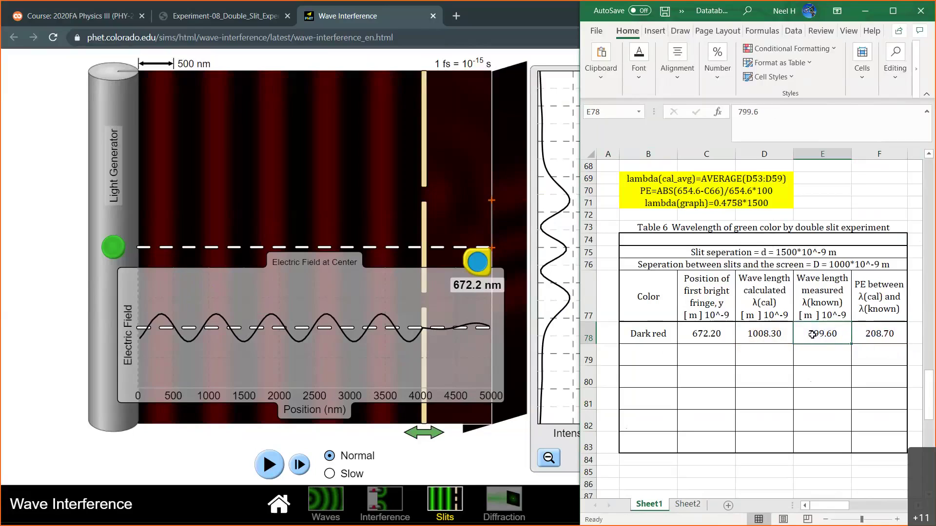
- Extend the formula in F78 to the percent error =ABS(E78-D78)/E78*100
key(Right)
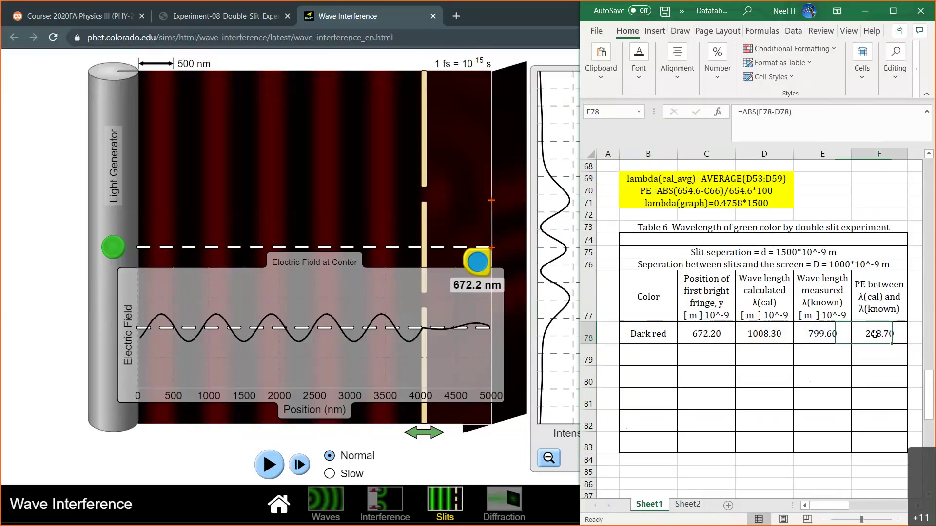
click(801, 115)
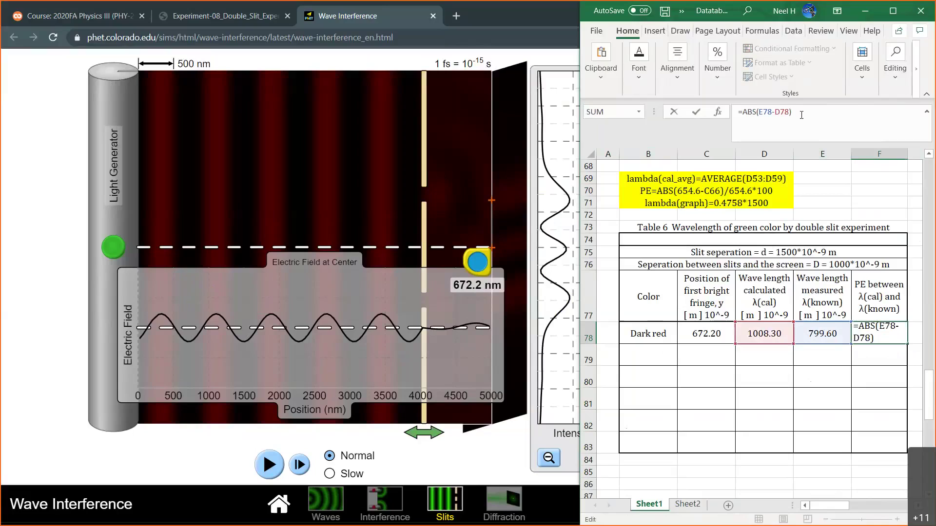
text(/)
click(810, 335)
text(*100)
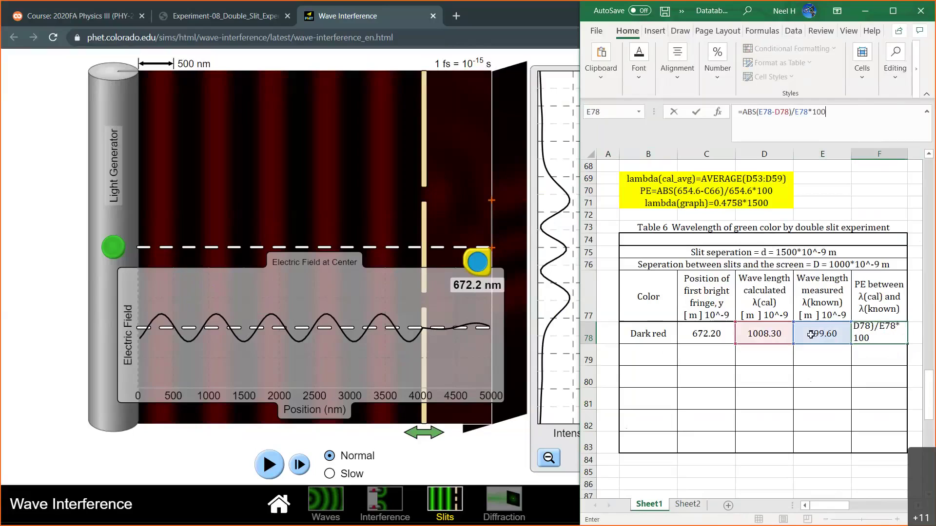
key(Return)
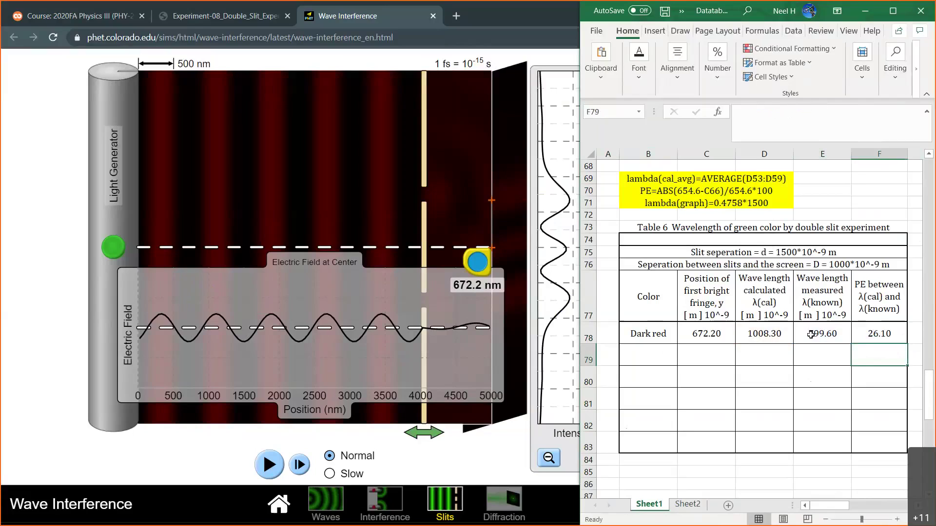
- Measure the dark red wavelength again between two adjacent peaks of the simulation's electric field graph
click(763, 336)
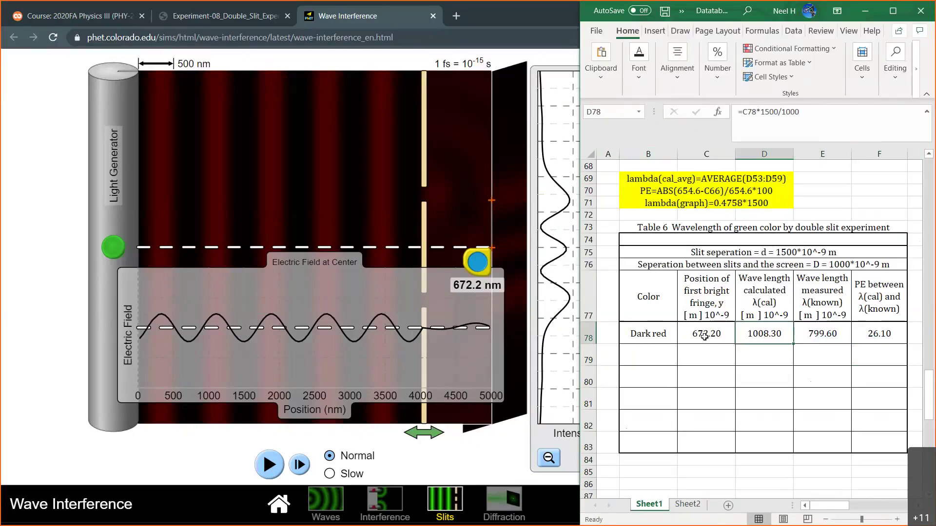
click(466, 271)
drag(467, 271, 199, 332)
drag(216, 268, 273, 317)
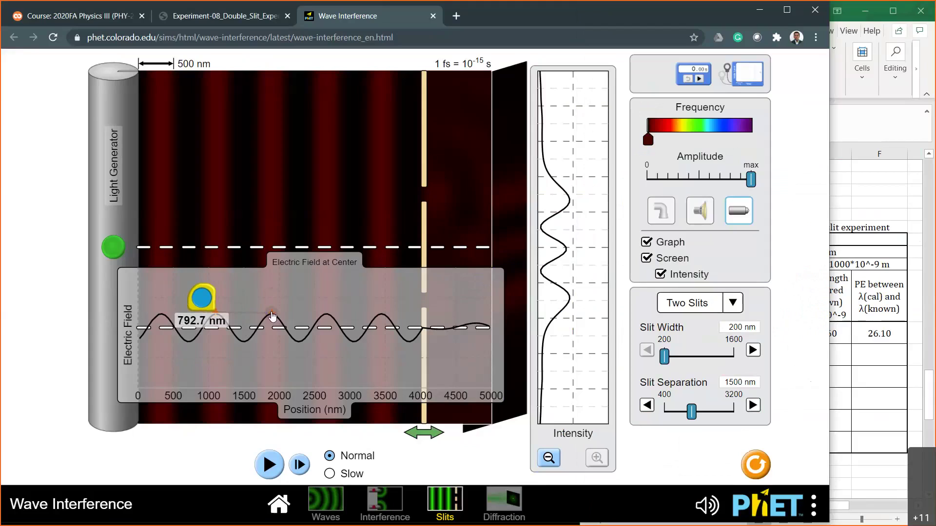
- Measure the distance from the central maximum to the first bright dark-red fringe on the intensity graph and again along the screen line
drag(196, 301, 486, 238)
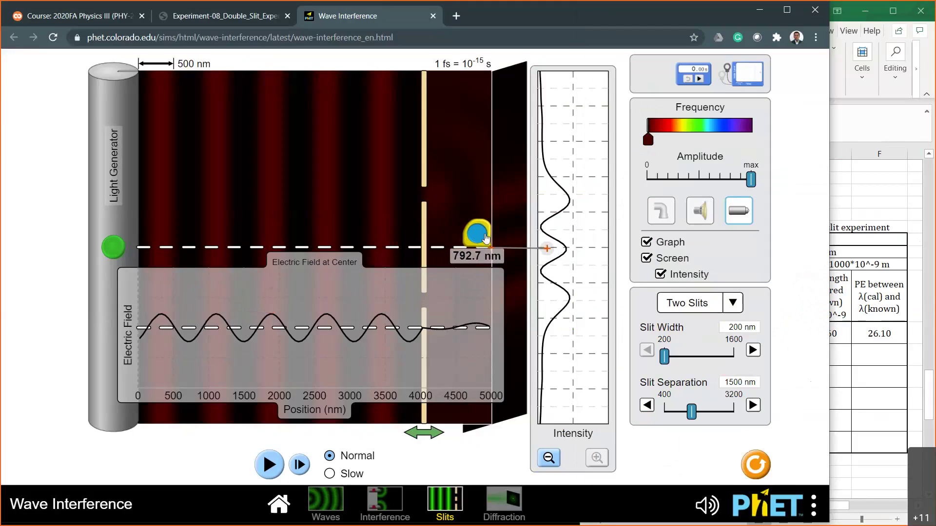
drag(547, 248, 492, 199)
drag(485, 268, 553, 269)
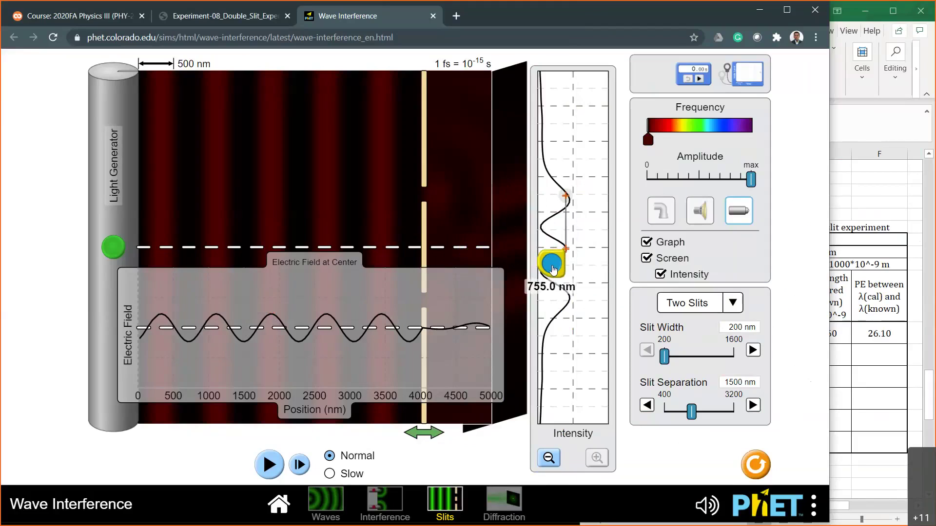
drag(552, 270, 553, 270)
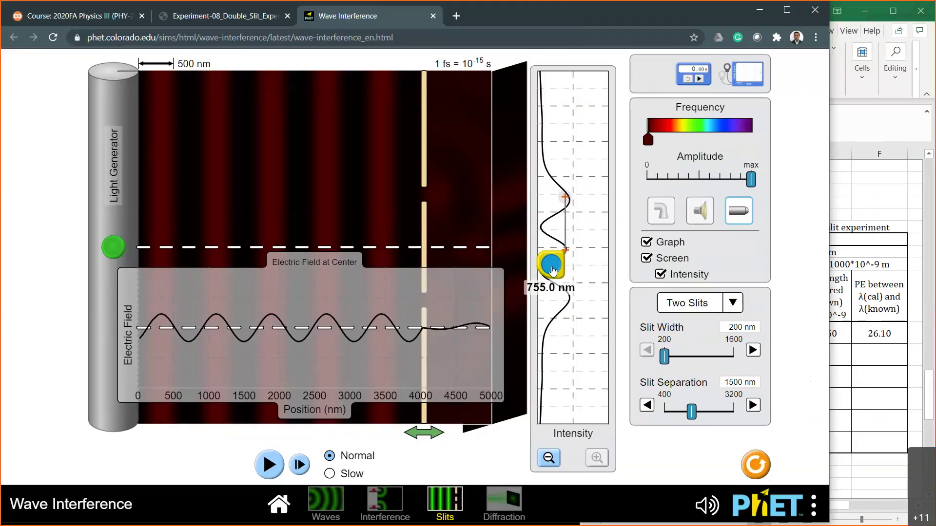
drag(553, 271, 553, 270)
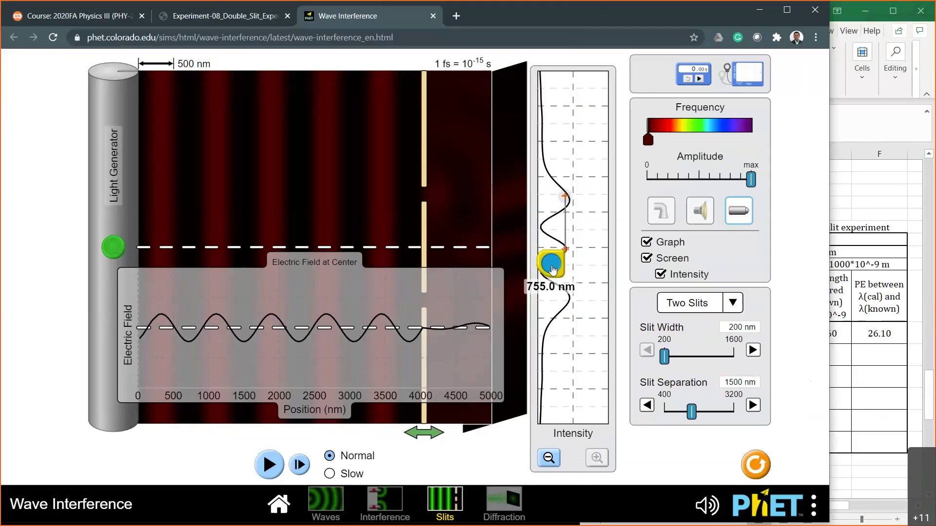
drag(565, 197, 565, 201)
drag(562, 264, 475, 264)
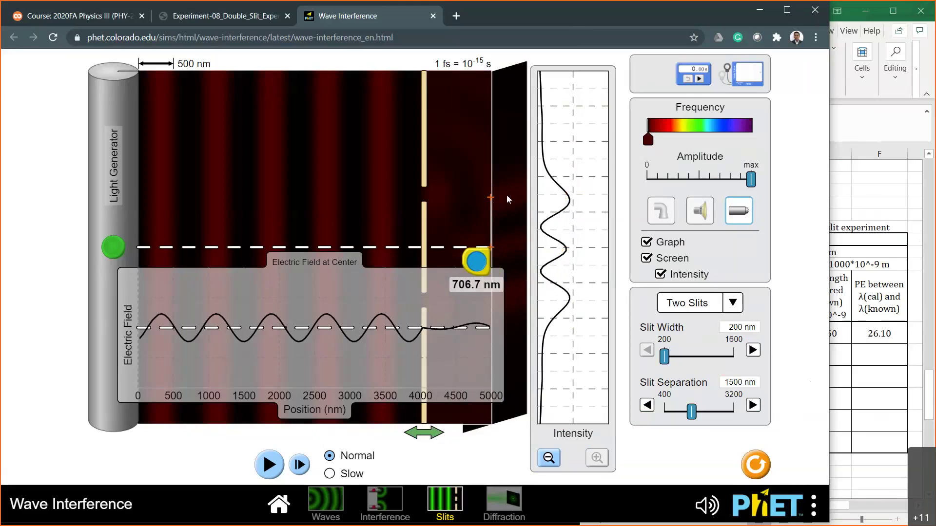
drag(491, 200, 491, 203)
- Set the dark red first bright fringe position in cell C78 of Table 6 to 679.1
drag(828, 379, 580, 379)
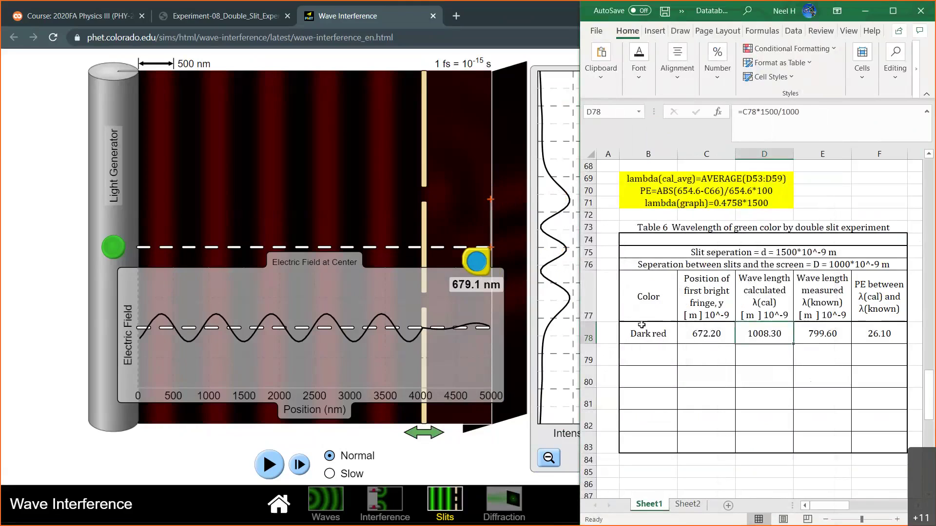
key(Left)
key(F2)
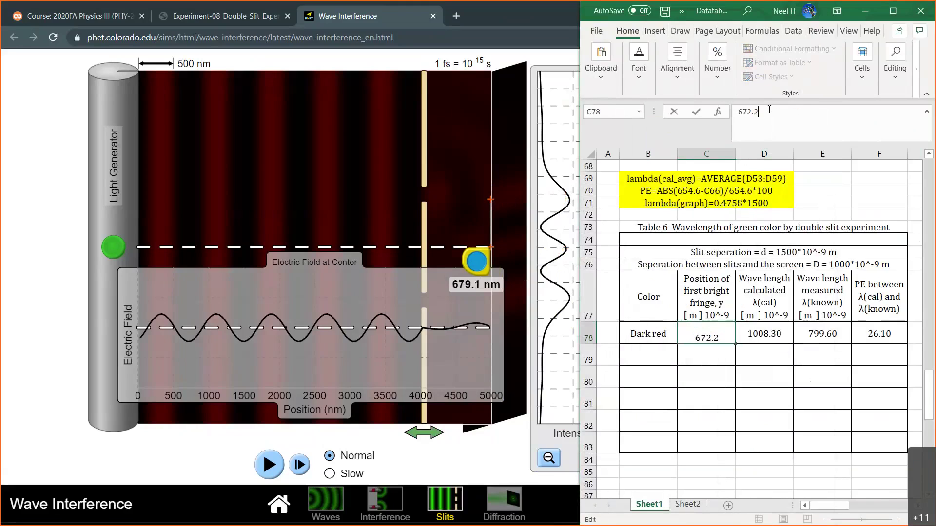
key(BackSpace)
key(BackSpace)
key(BackSpace)
text(9.1)
key(Return)
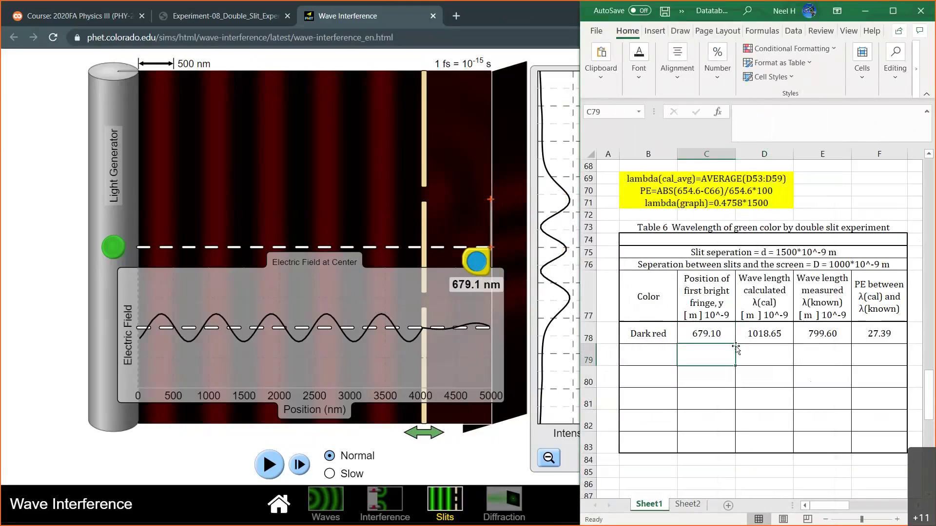
- Readjust both ends of the measuring tape on the simulation's screen line to refine the dark red fringe distance
click(706, 336)
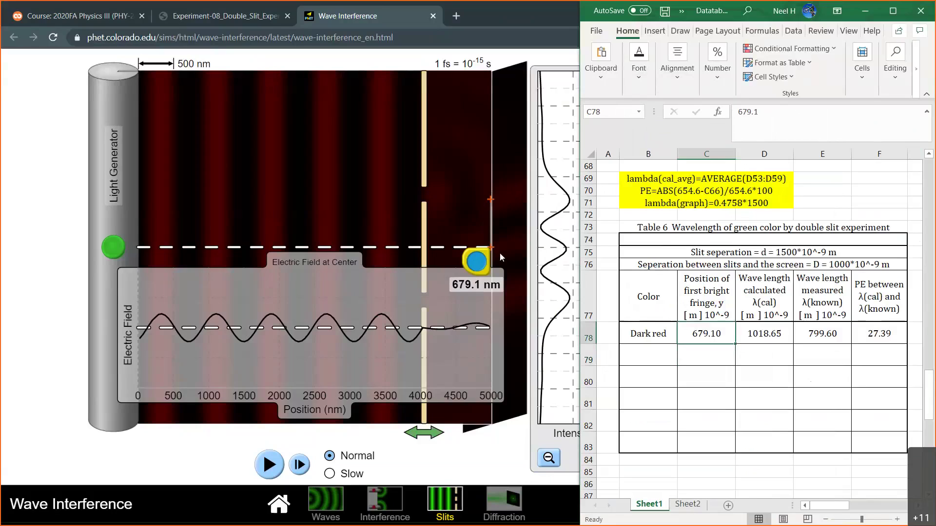
click(492, 206)
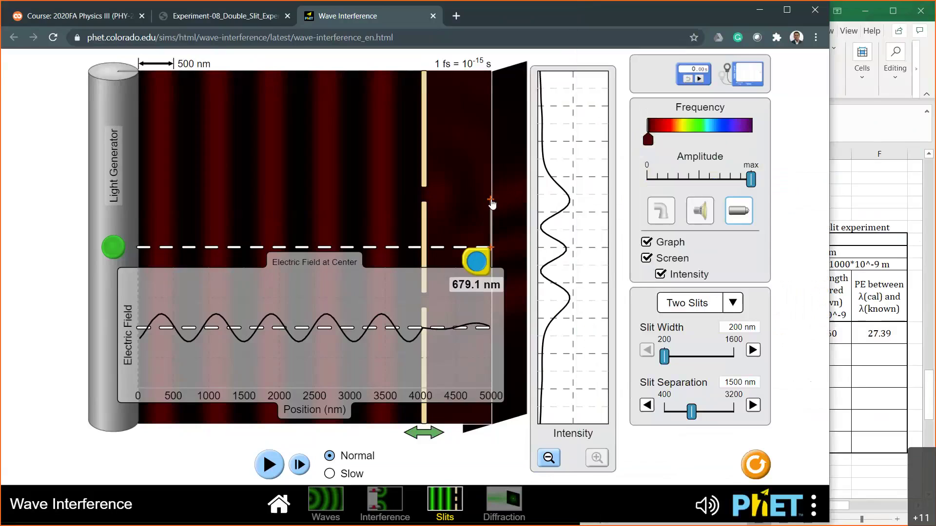
drag(493, 205, 493, 206)
mouse_move(476, 261)
mouse_down()
mouse_move(557, 265)
mouse_move(478, 261)
mouse_up()
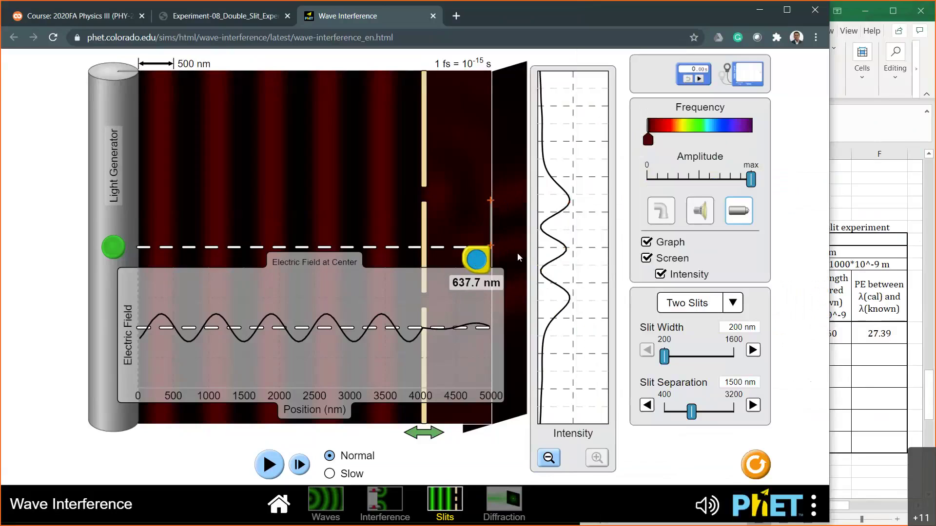
- Replace the dark red fringe position in C78 with 637.7 and check the percent error in F78
click(856, 376)
click(761, 113)
drag(761, 113, 737, 112)
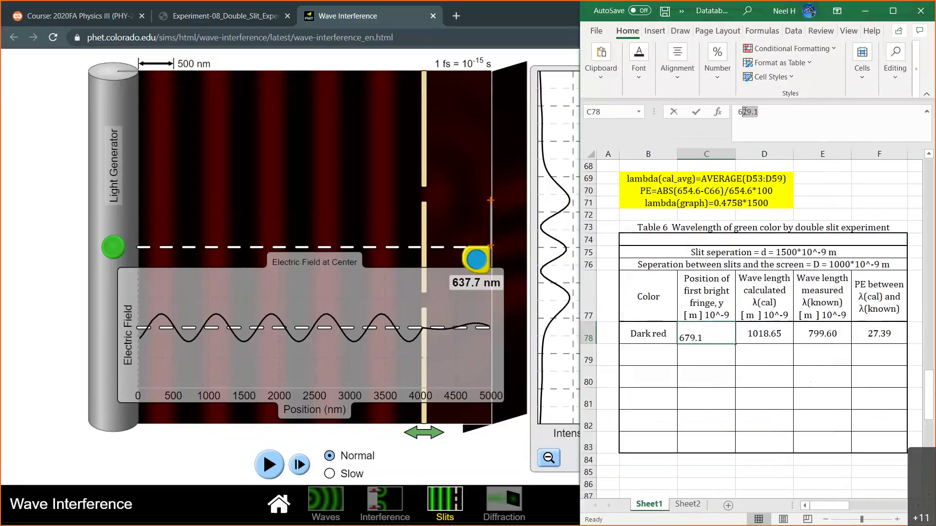
text(637.7)
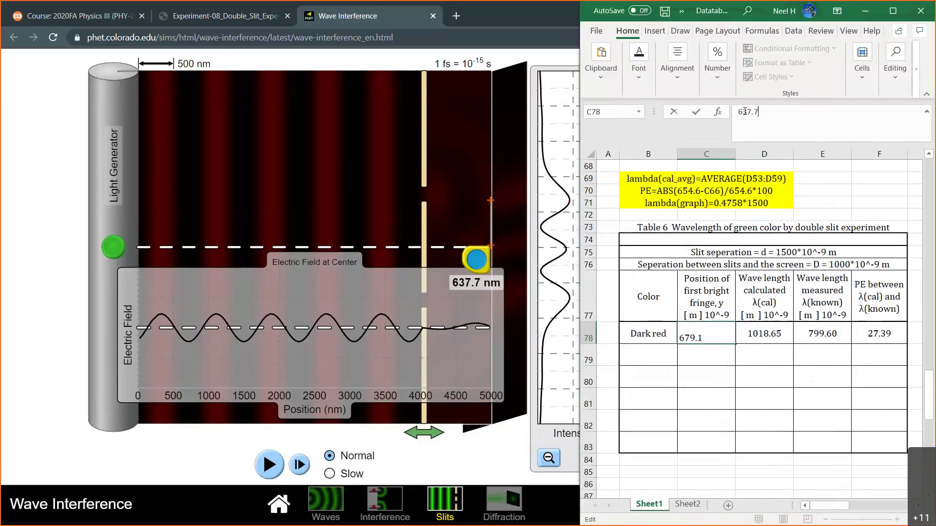
key(Return)
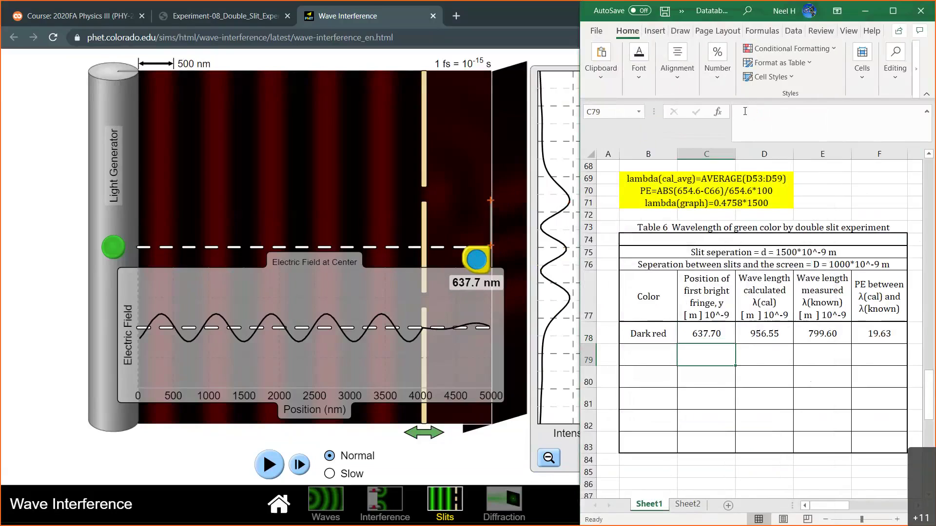
click(878, 339)
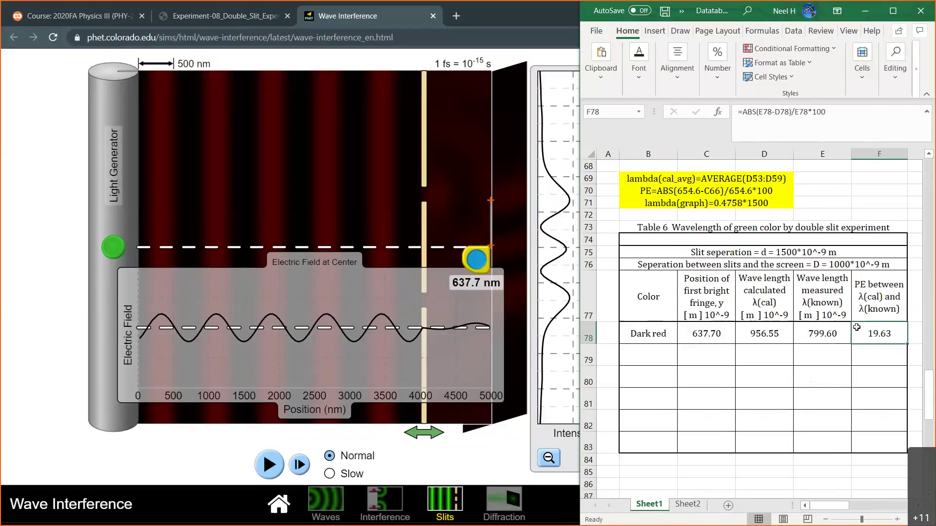
- Narrow the spreadsheet window, move the simulation's slit barrier to about 2000 nm, and run it briefly before pausing
click(651, 356)
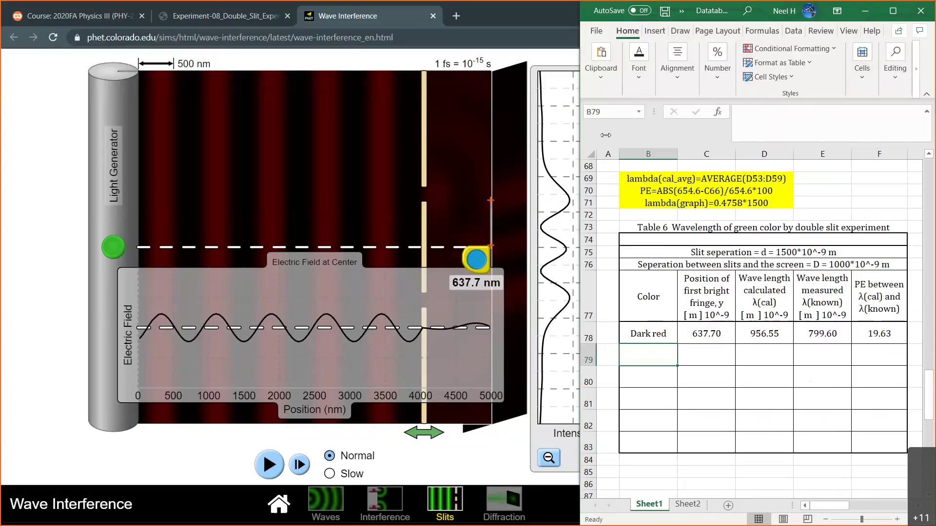
drag(618, 135, 619, 135)
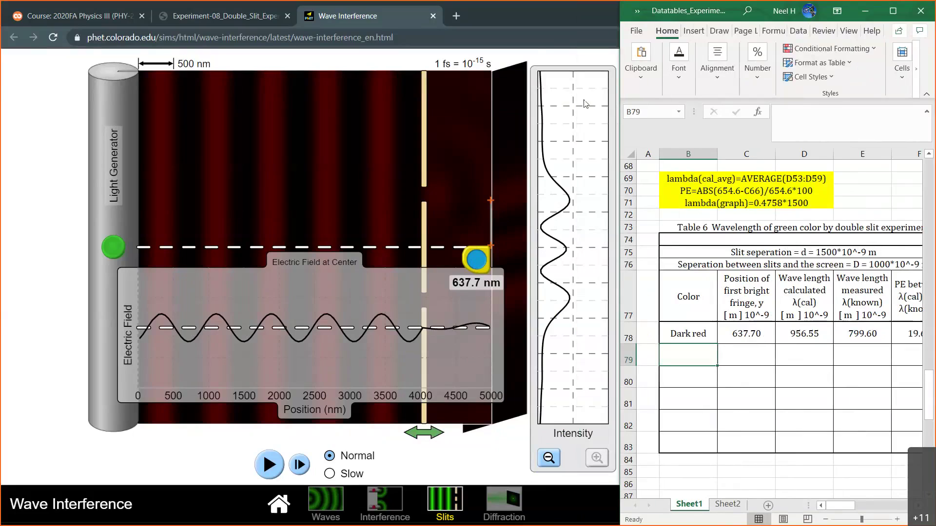
click(542, 431)
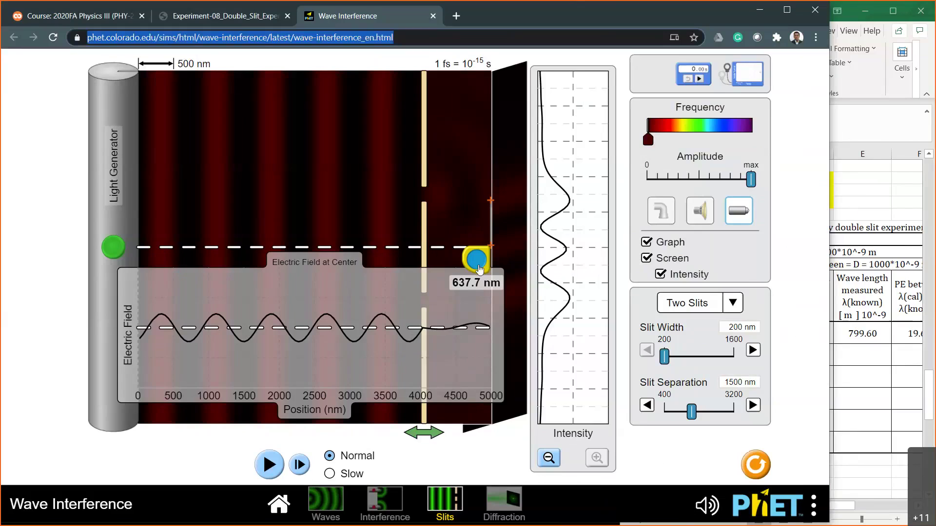
drag(479, 271, 589, 347)
drag(431, 436, 292, 444)
click(268, 465)
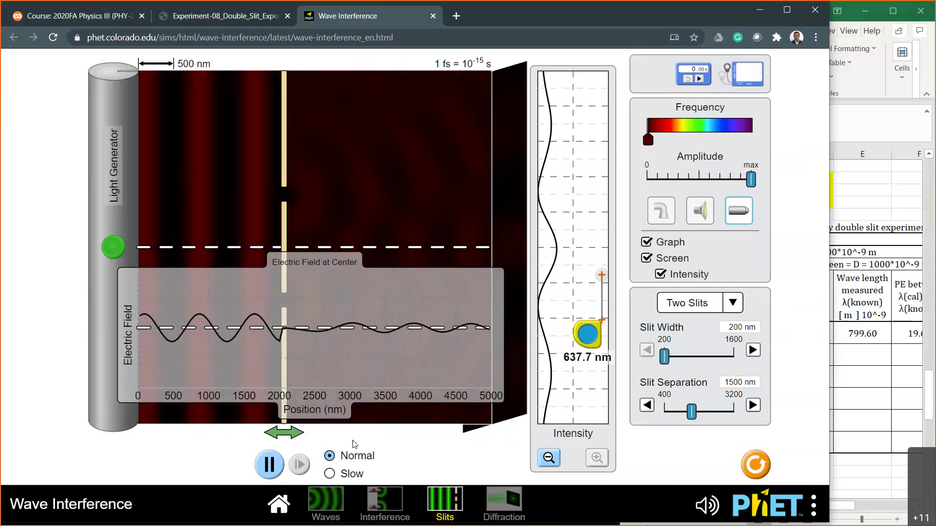
click(269, 464)
- Measure the dark red wavelength between two adjacent electric field peaks beyond the slits
drag(587, 334, 294, 350)
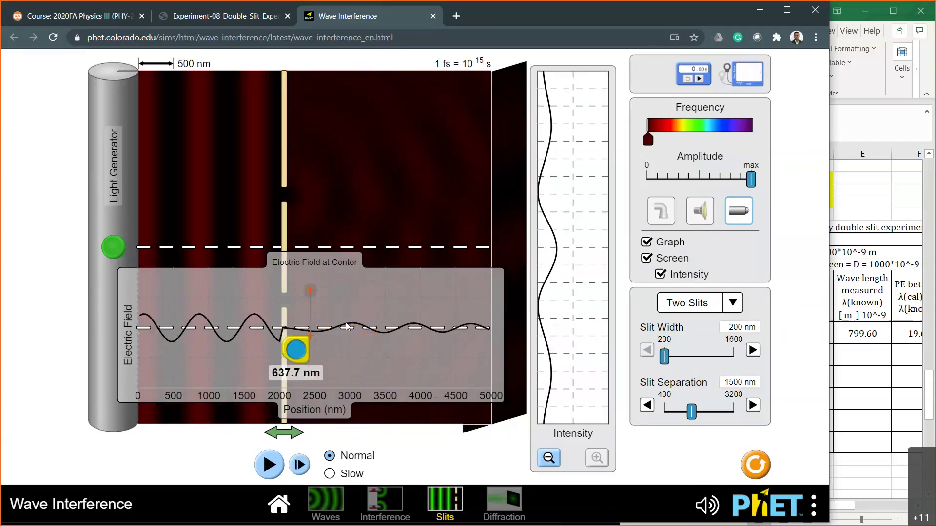
drag(310, 292, 372, 338)
drag(295, 327, 336, 315)
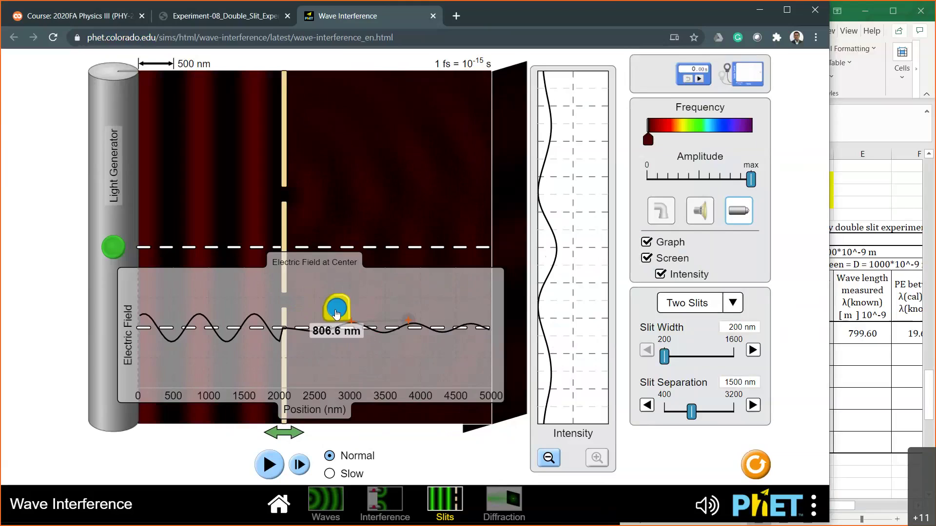
drag(408, 321, 418, 323)
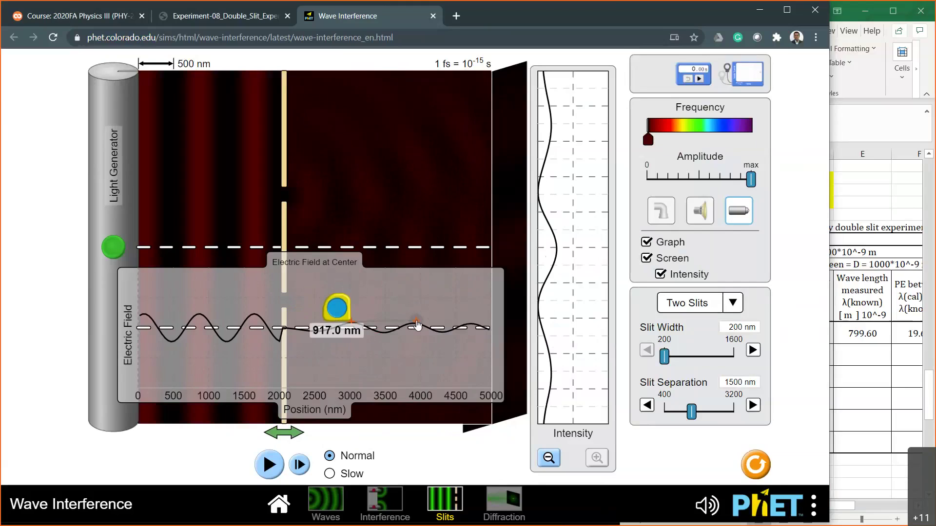
- Measure the dark red wavelength between two adjacent electric field peaks before the slits for comparison
drag(333, 314, 180, 305)
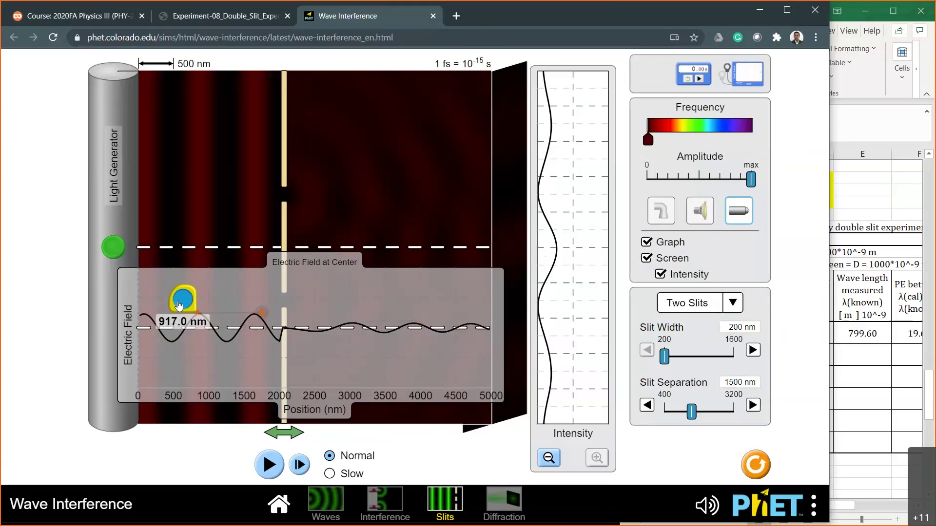
drag(265, 315, 258, 314)
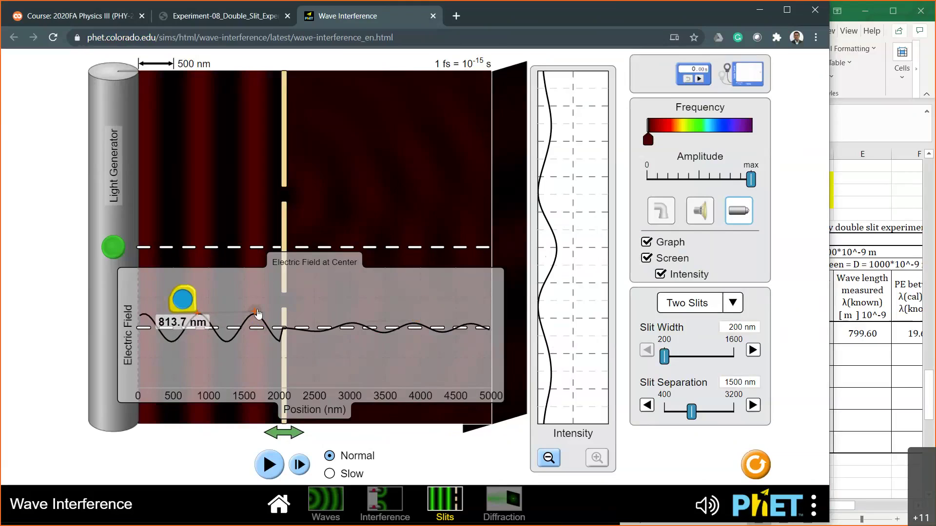
drag(180, 300, 182, 301)
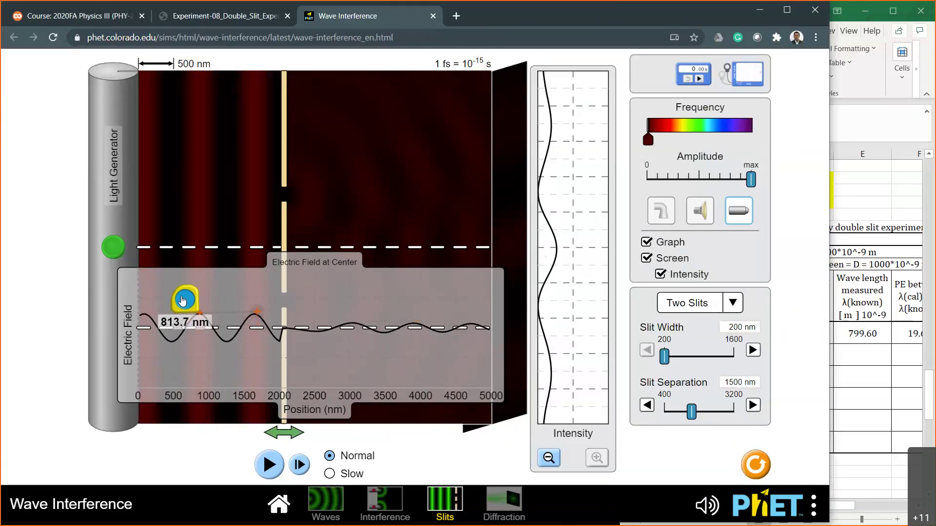
drag(259, 315, 258, 315)
- Compare the peak spacing beyond the slits once more, and move the measuring tape below the electric field graph
drag(187, 303, 340, 312)
drag(338, 312, 341, 312)
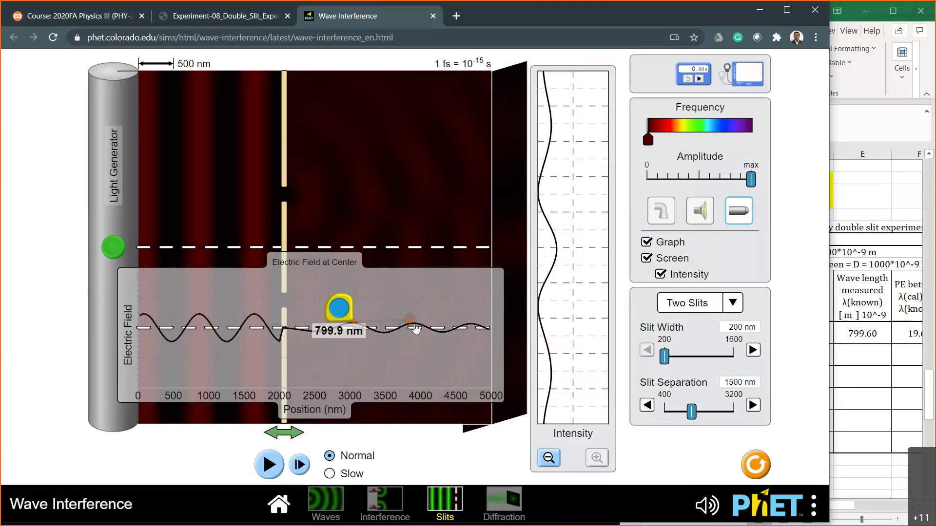
drag(410, 321, 415, 328)
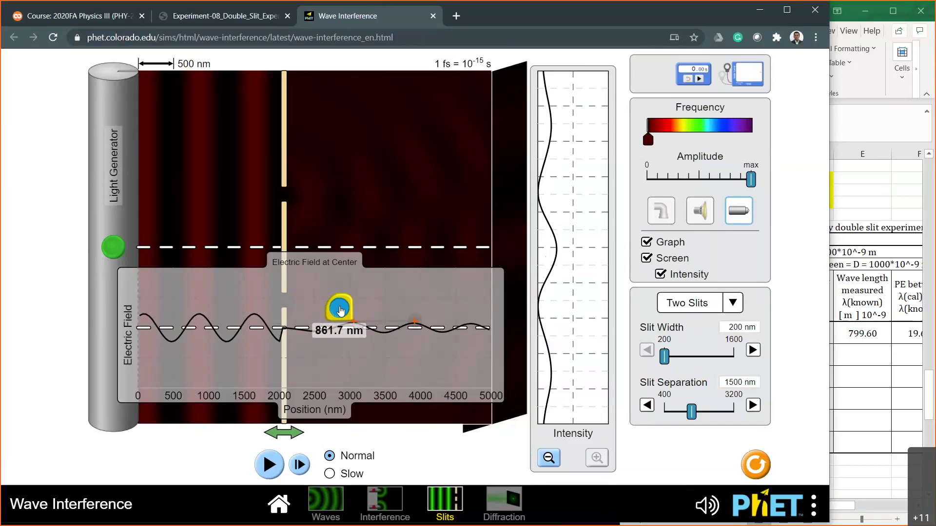
drag(340, 311, 419, 454)
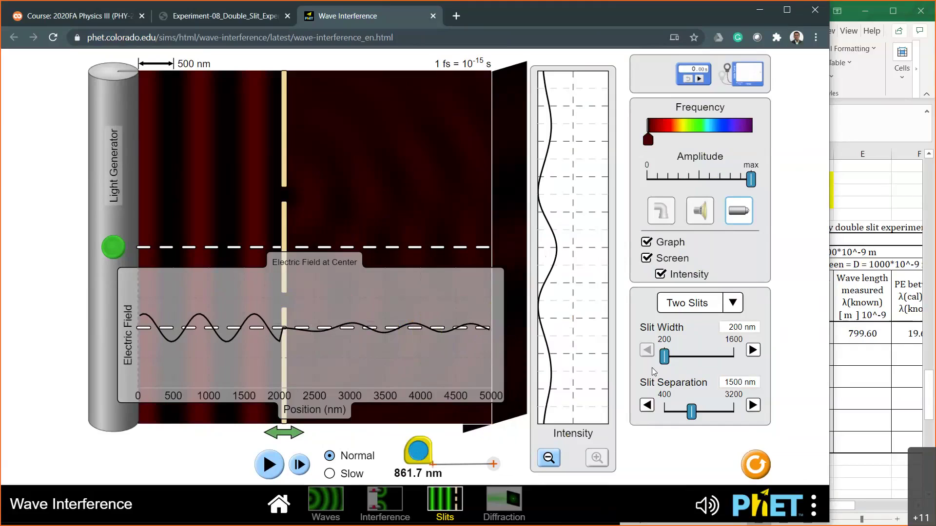
- Change the light frequency to orange, resume the simulation, and turn on the light generator
drag(649, 141, 676, 148)
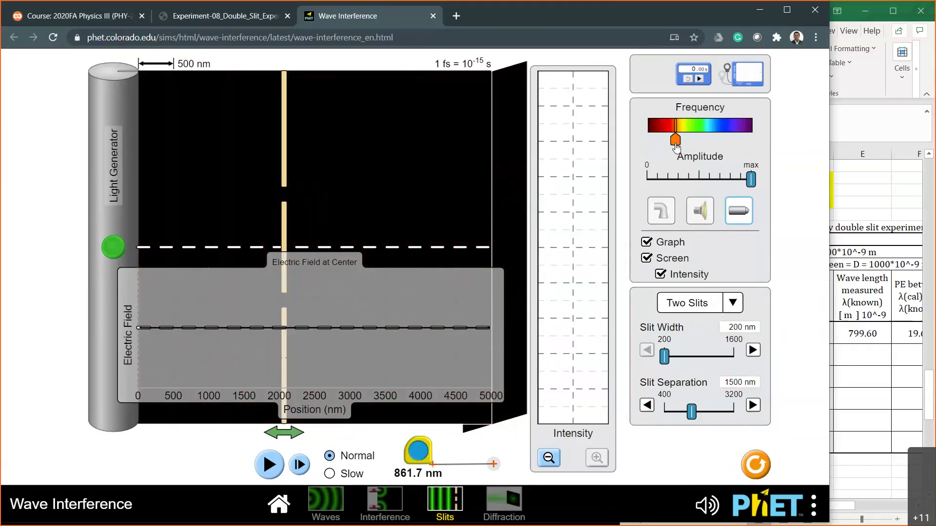
click(120, 249)
click(273, 475)
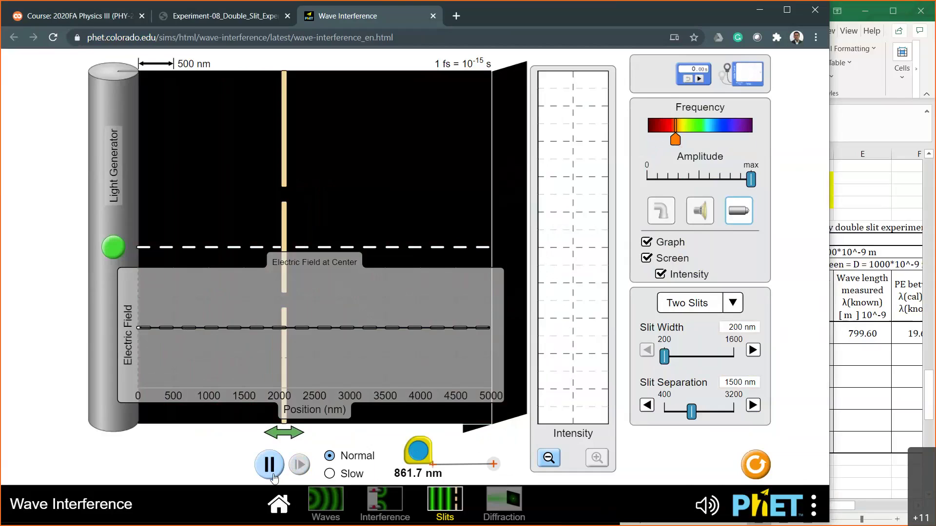
click(120, 237)
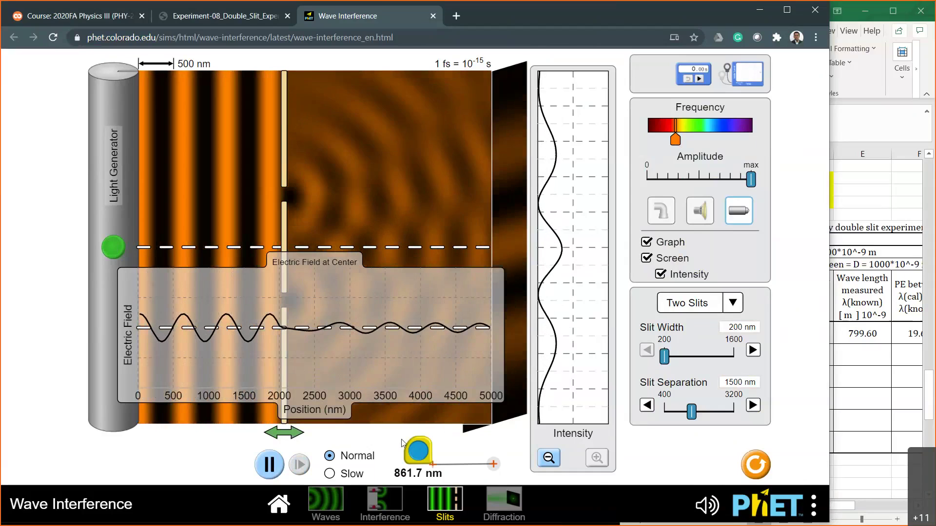
- Measure the orange first bright fringe's distance from the center on the screen line, and enter Orange as the color in B79
drag(416, 441, 473, 236)
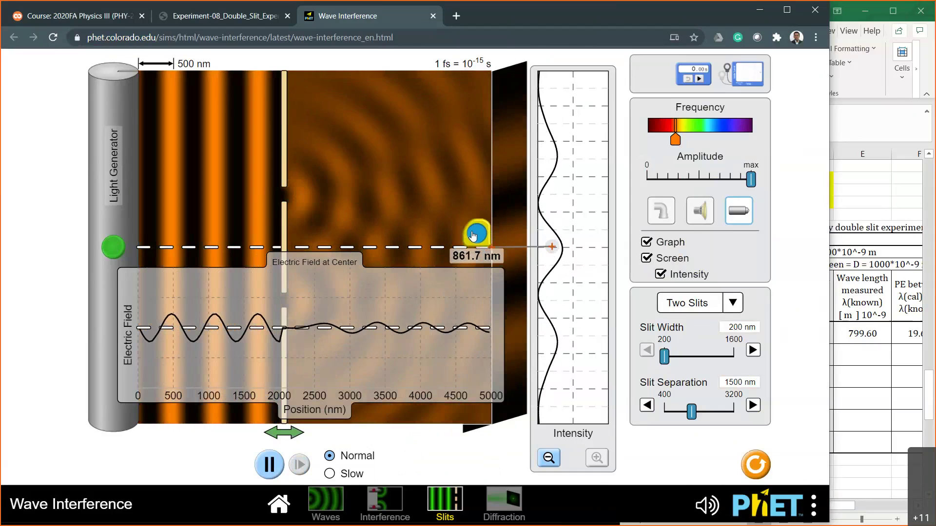
drag(555, 252, 493, 165)
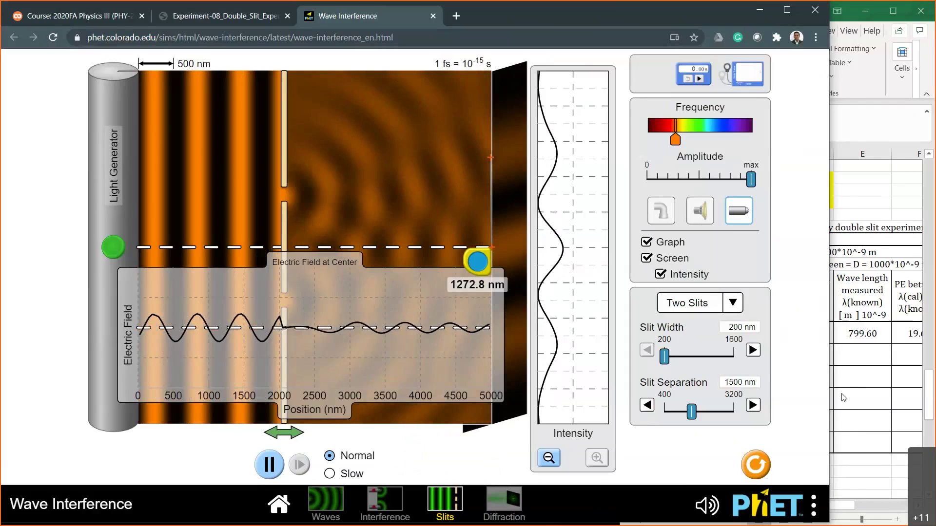
click(844, 397)
click(700, 356)
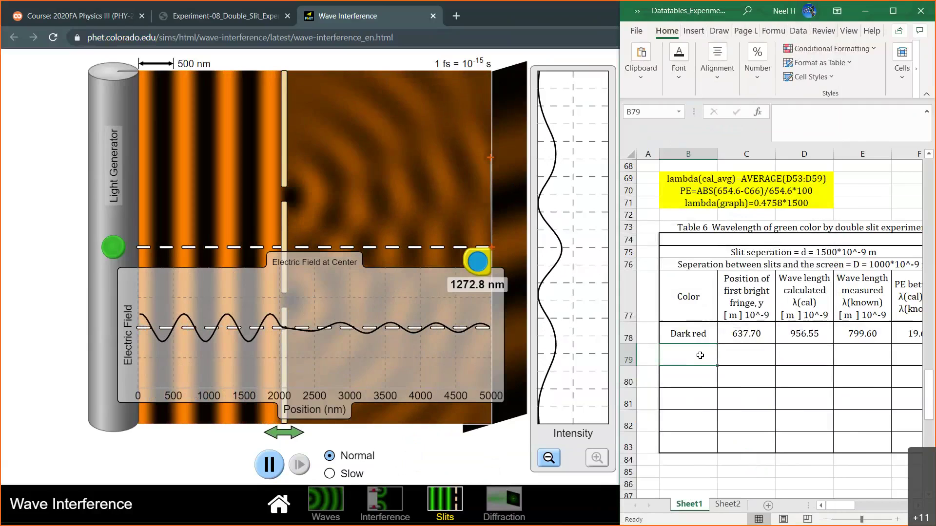
text(Orange)
key(Tab)
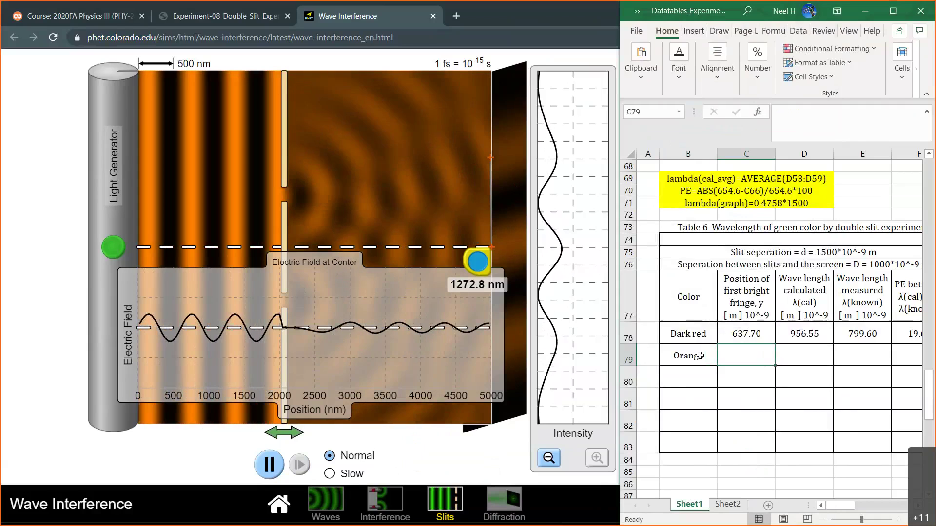
- Enter 1272.8 as Orange's first bright fringe position in C79, and fill the D78:F78 entries down to row 79
text(1272)
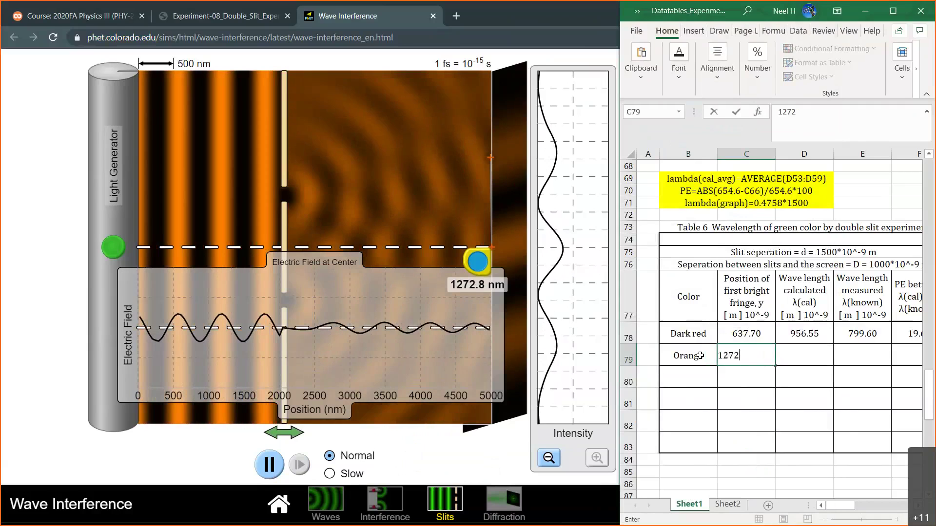
text(.8)
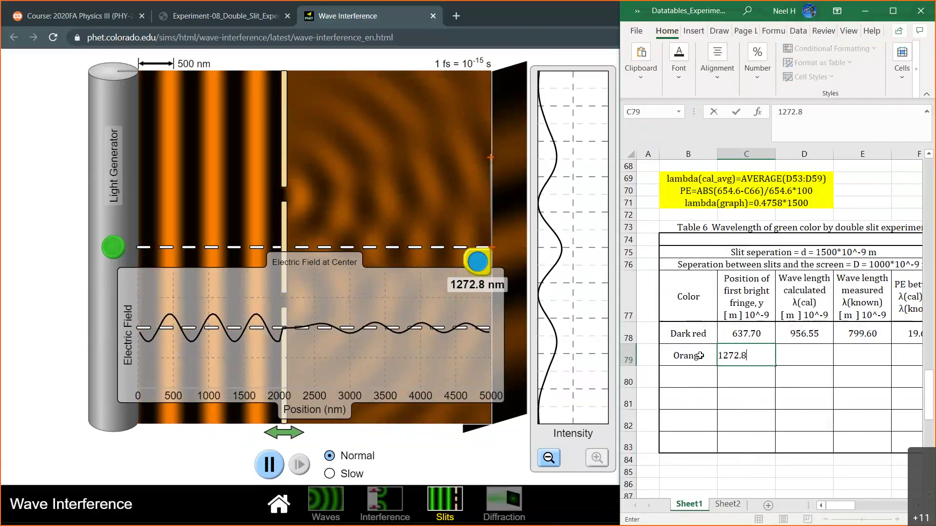
key(Return)
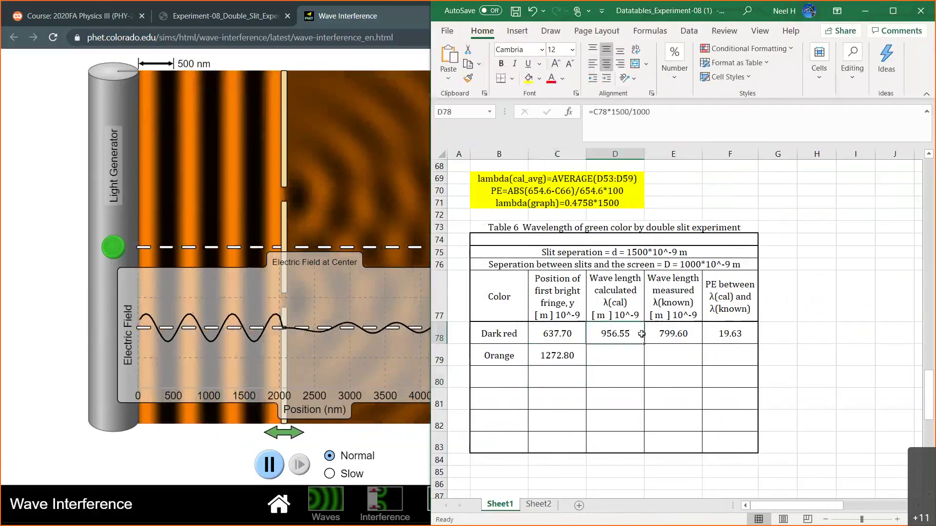
drag(615, 333, 759, 361)
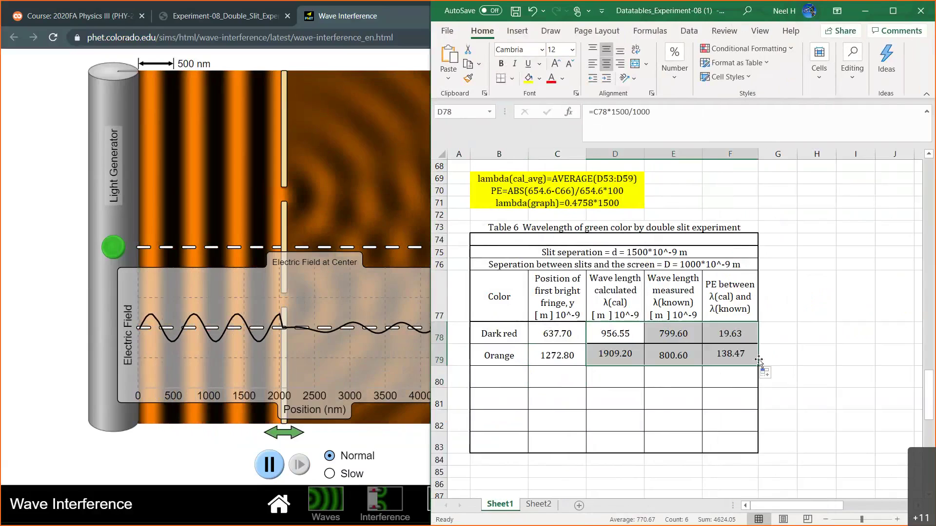
click(741, 370)
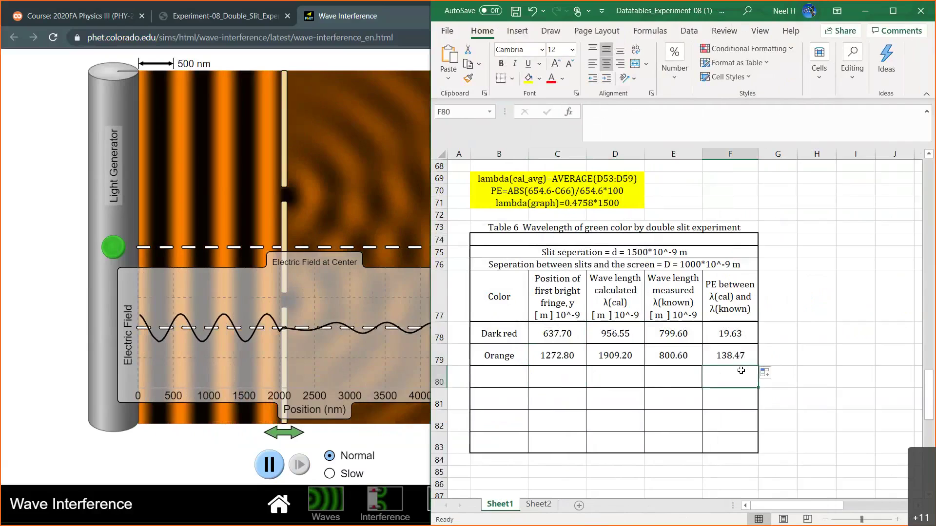
- Check the percent error formulas in column F, then pause the simulation and measure the orange wavelength between two adjacent electric field peaks
key(Up)
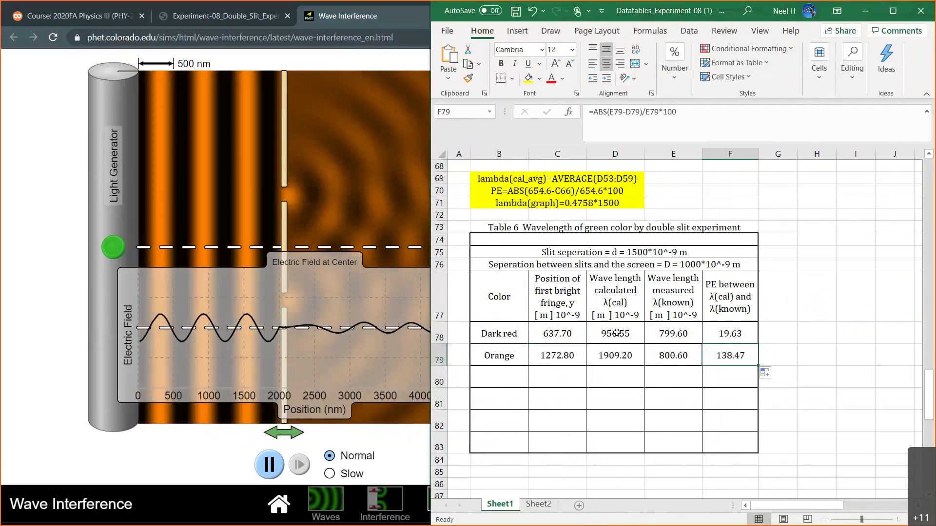
click(724, 334)
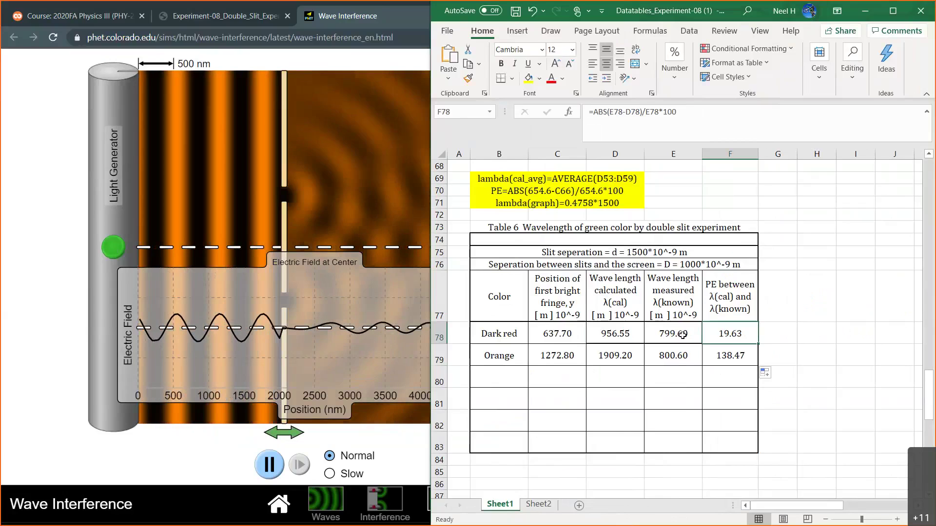
click(681, 355)
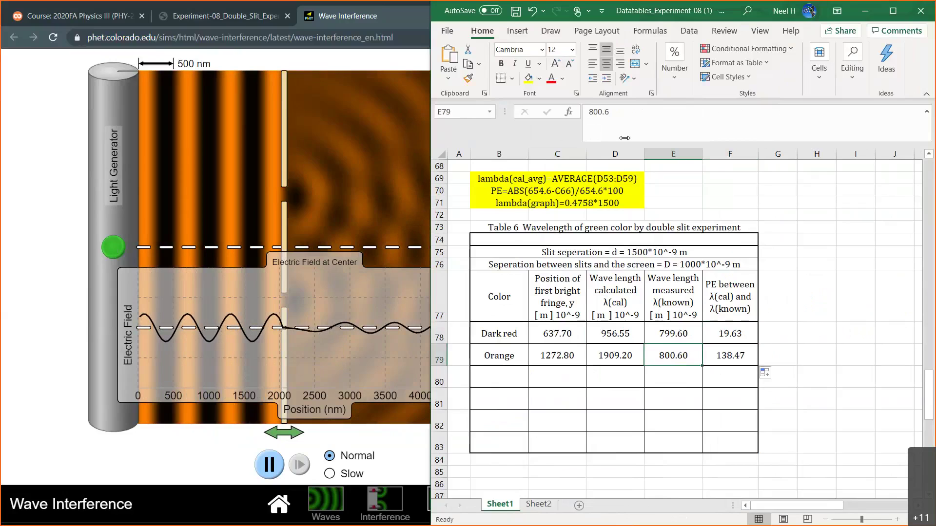
drag(432, 293, 635, 293)
mouse_move(478, 263)
mouse_down()
mouse_move(230, 378)
mouse_move(181, 325)
mouse_up()
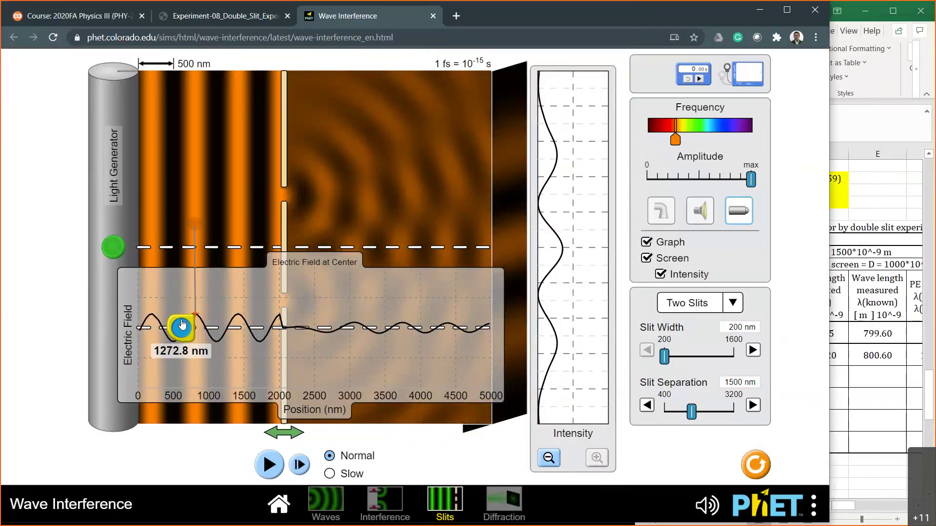
mouse_move(196, 221)
mouse_down()
mouse_move(244, 263)
mouse_move(240, 318)
mouse_up()
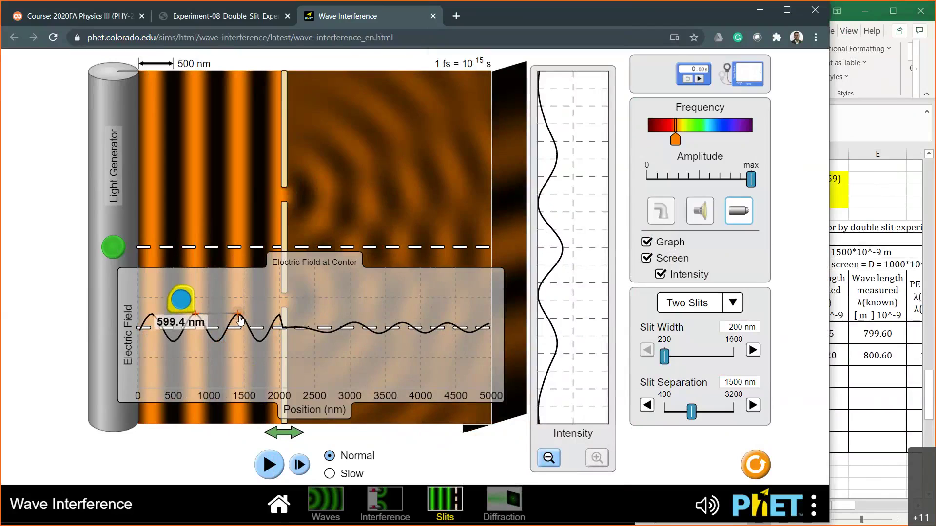
- Set Orange's measured wavelength in E79 to 599.4
click(845, 294)
drag(633, 139, 373, 170)
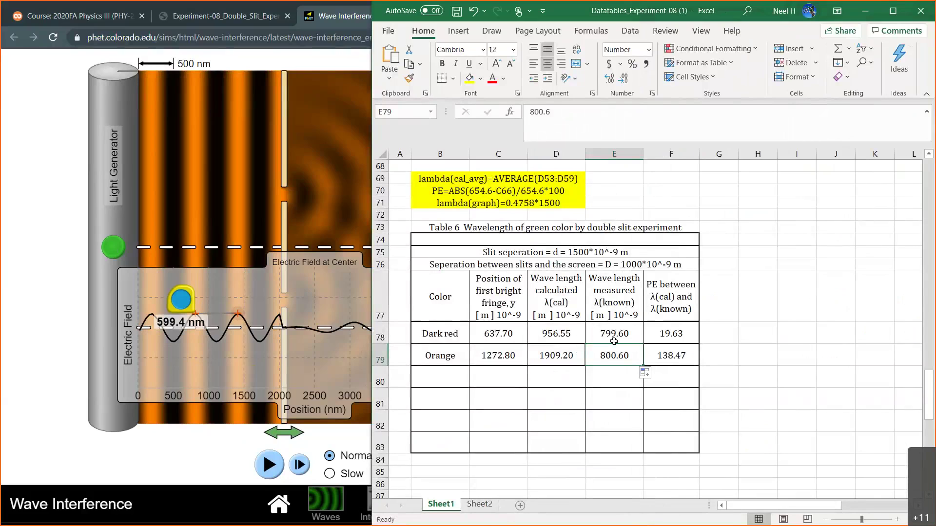
text(599.4)
key(Return)
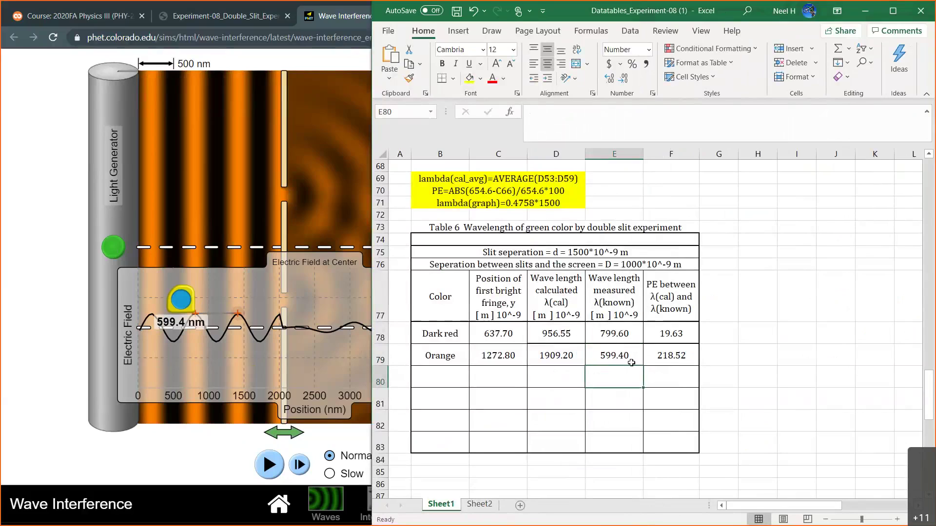
- Check the calculated wavelength formulas in column D, move the slit barrier to about 4000 nm, and resume the simulation
click(568, 358)
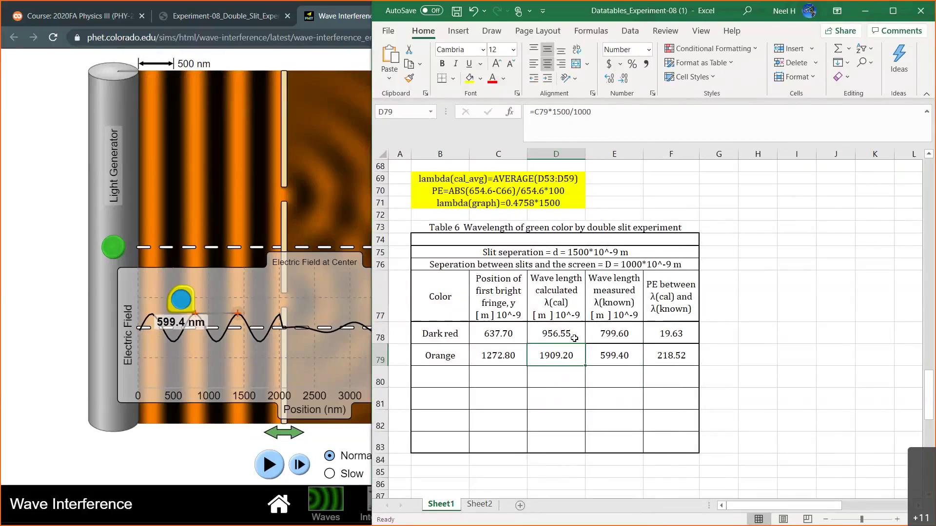
key(alt+Tab)
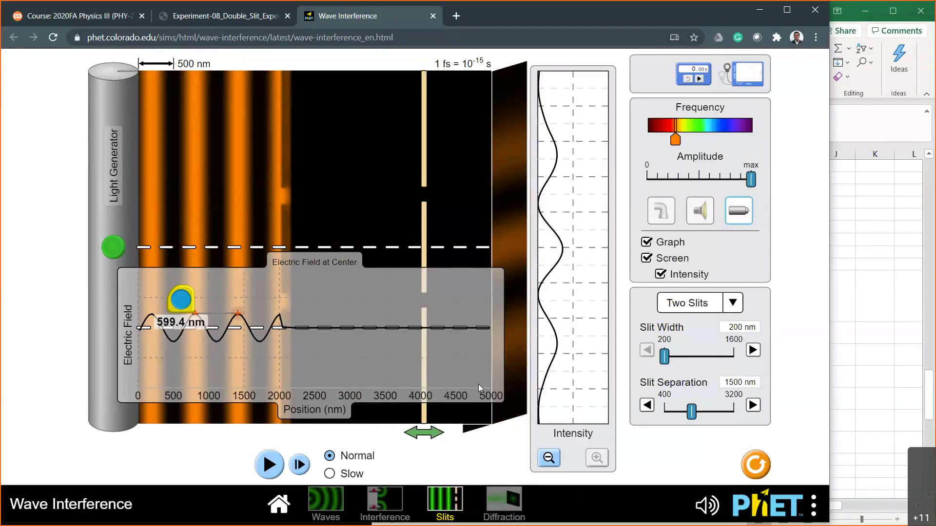
click(849, 361)
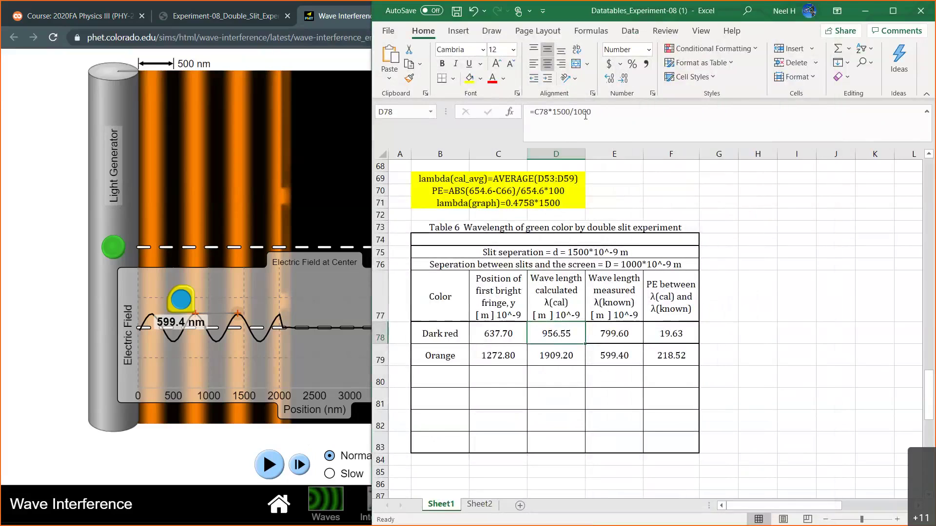
click(290, 351)
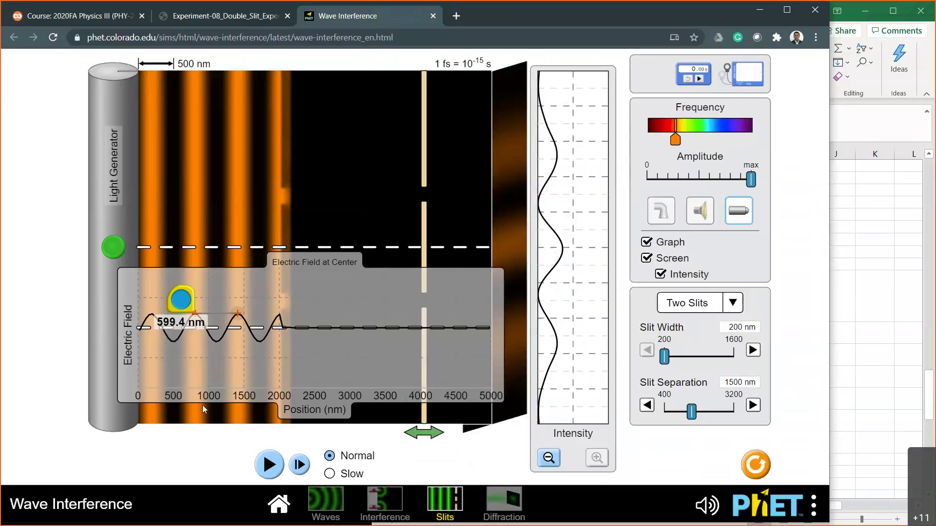
click(273, 466)
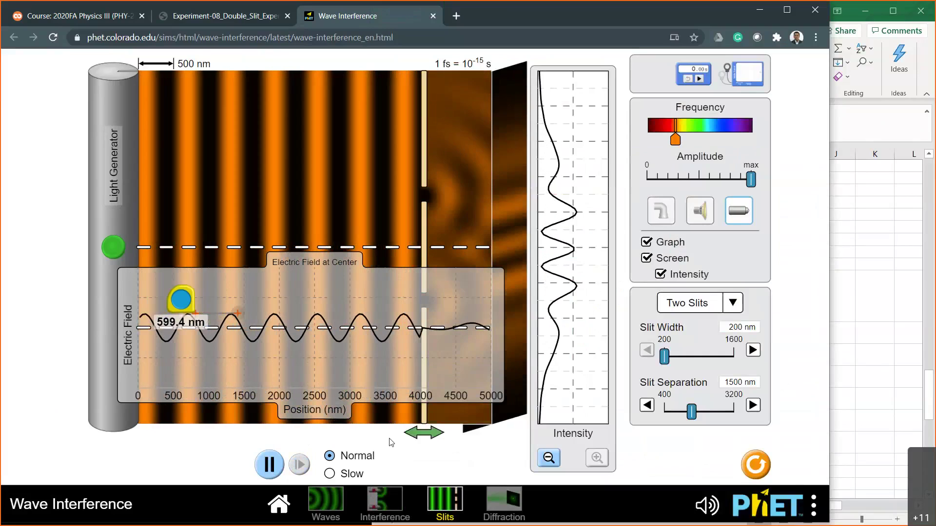
- Measure the orange first bright fringe's distance from the center with the moved slits, and set C79 to 478.9
drag(181, 300, 476, 234)
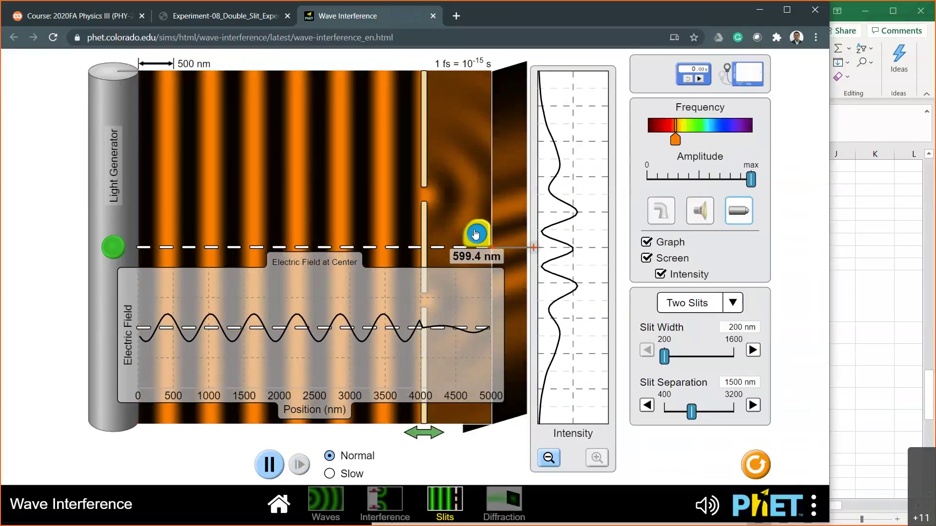
drag(535, 251, 493, 221)
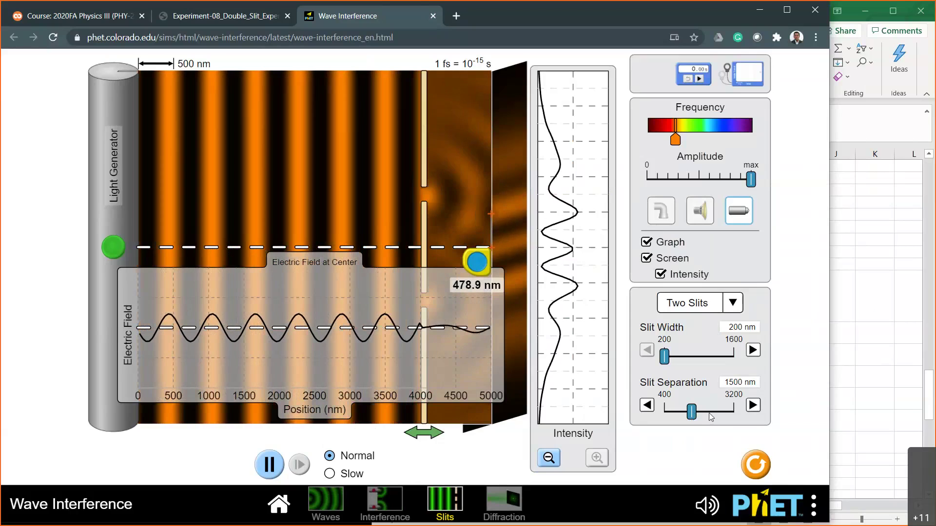
click(864, 402)
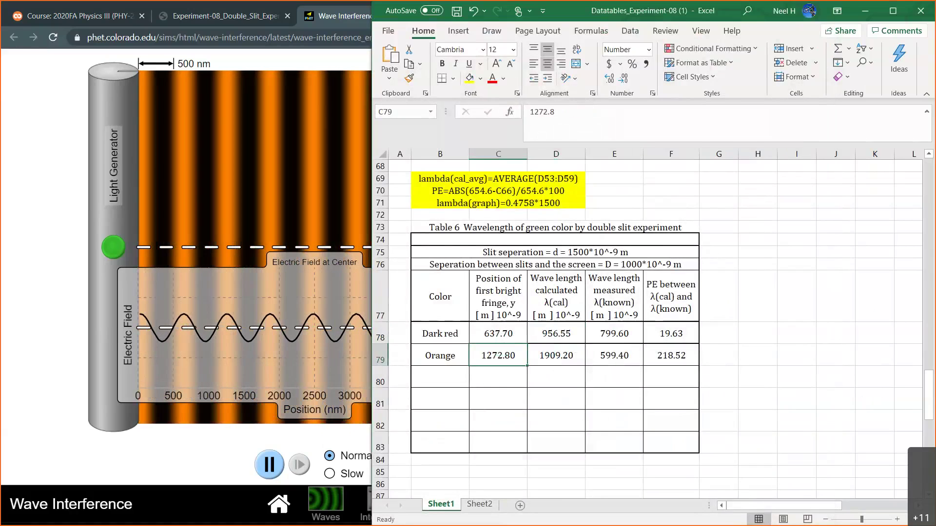
key(alt+Tab)
key(alt+Tab)
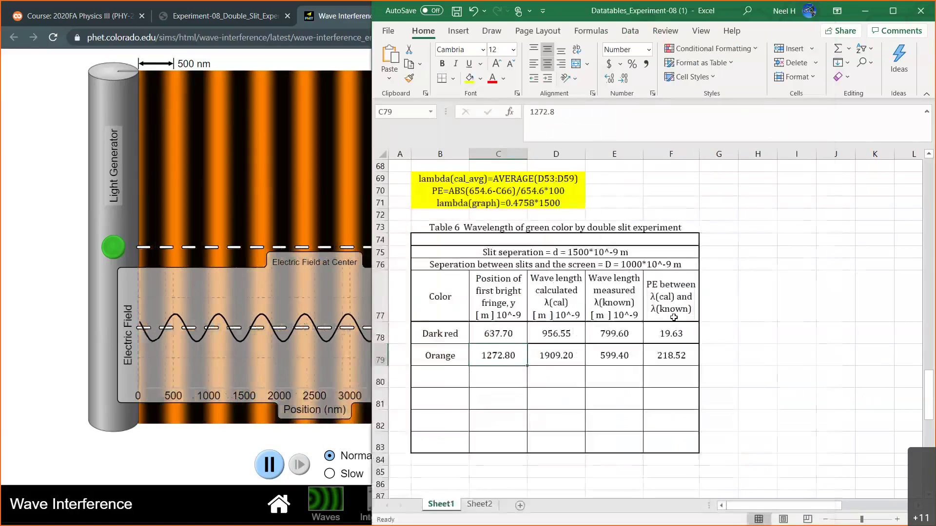
text(478.9)
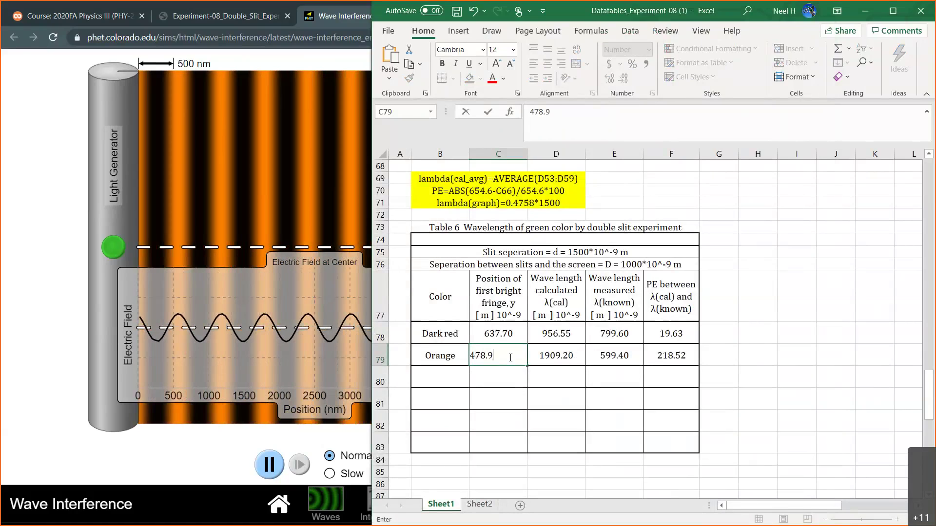
key(Return)
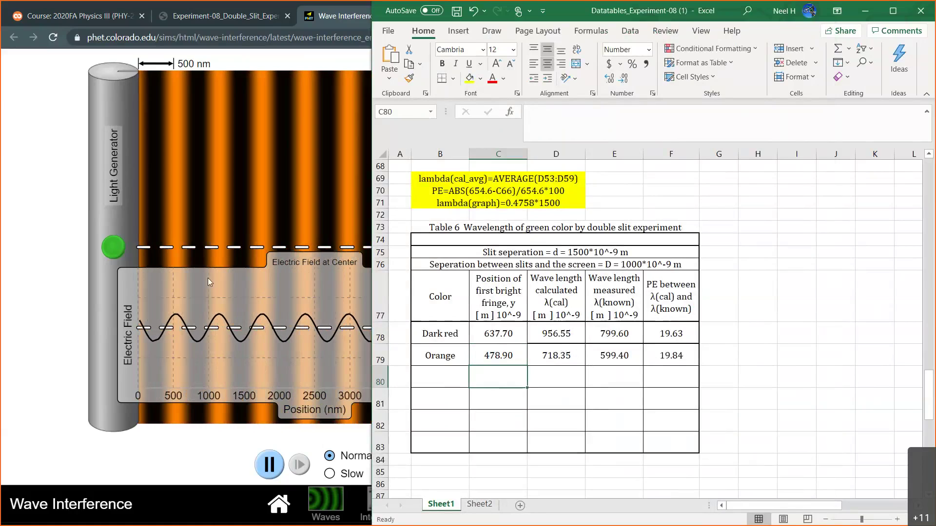
- Refine both measuring tape ends on the center line and the orange first bright fringe, and set C79 to 492
click(71, 295)
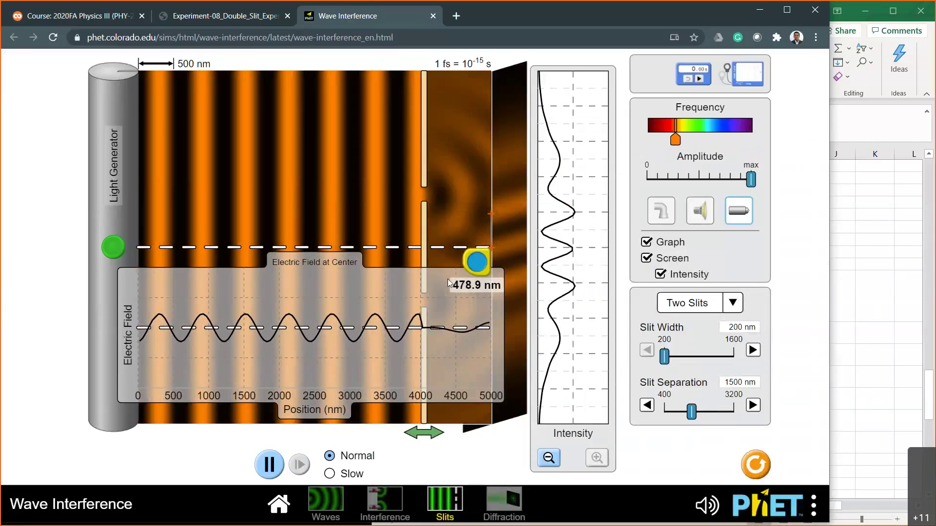
mouse_move(481, 260)
mouse_down()
mouse_move(549, 250)
mouse_move(566, 260)
mouse_move(483, 258)
mouse_up()
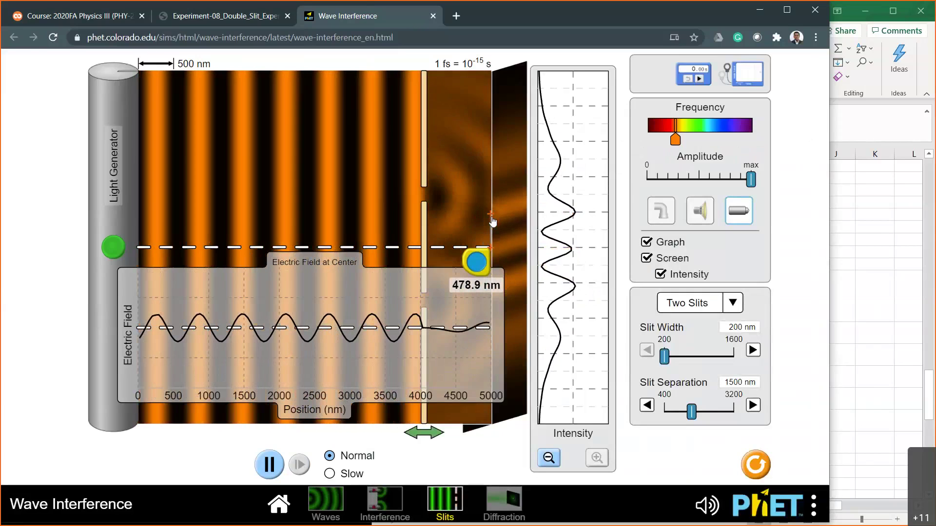
drag(492, 218, 493, 221)
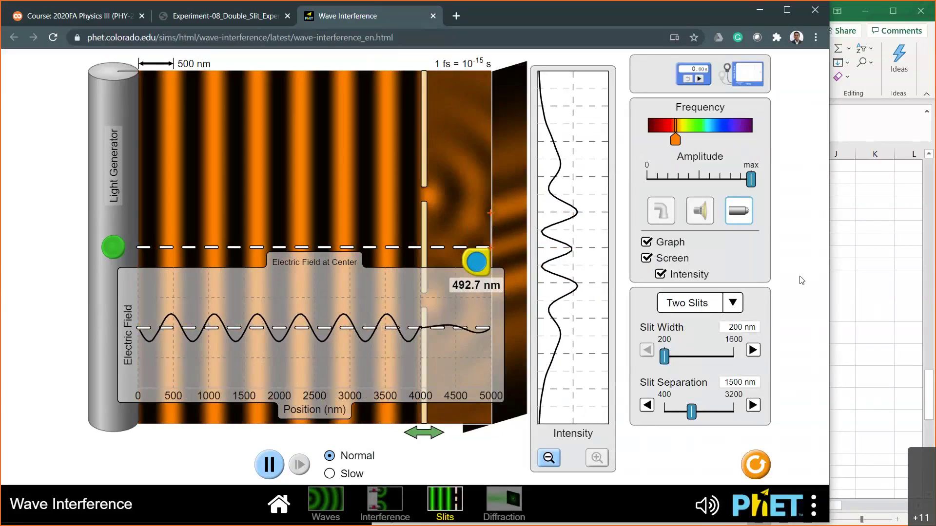
key(alt+Tab)
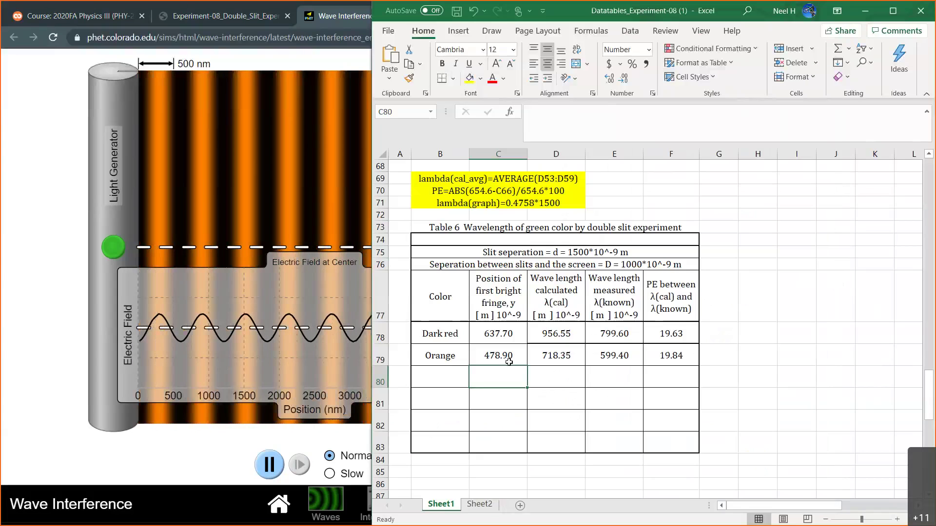
click(506, 362)
text(492)
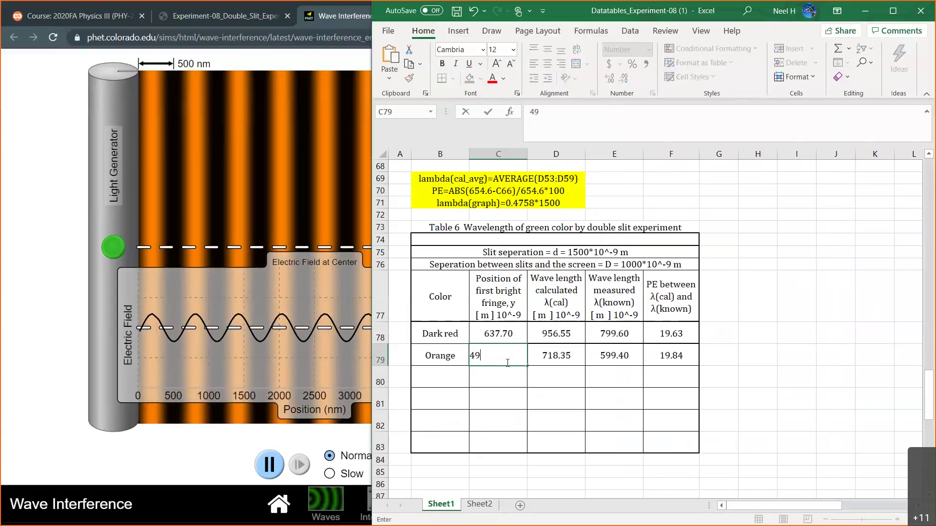
key(Return)
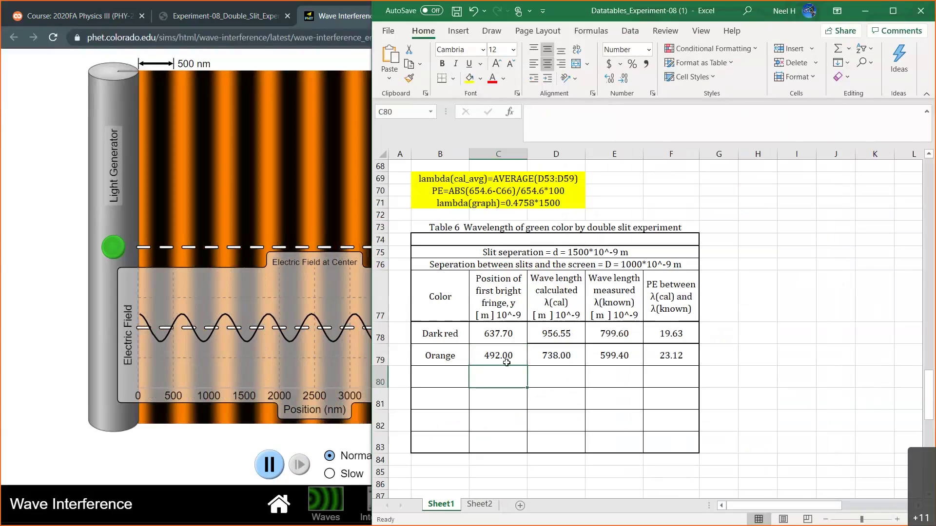
- Readjust the measuring tape's end on the orange first bright fringe, and check the reading against the position in C79
click(67, 257)
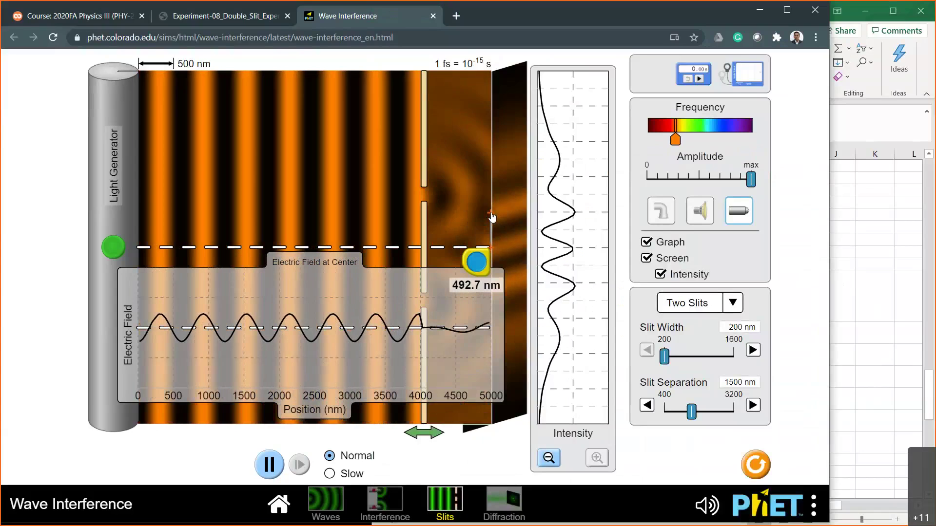
drag(491, 217, 493, 219)
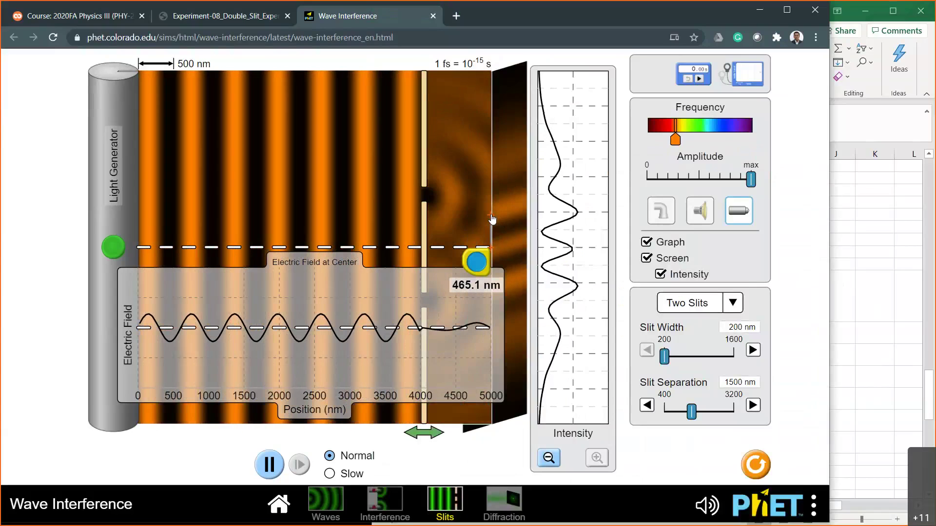
key(alt+Tab)
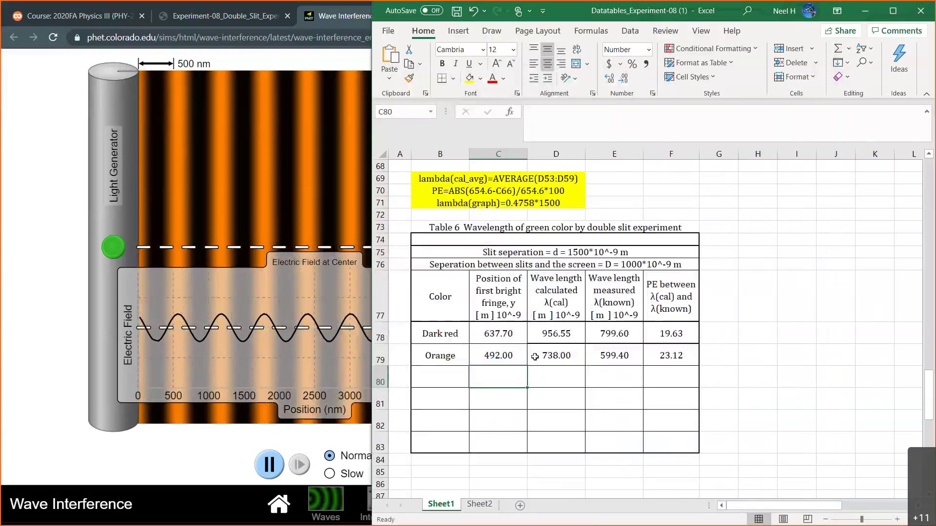
click(498, 355)
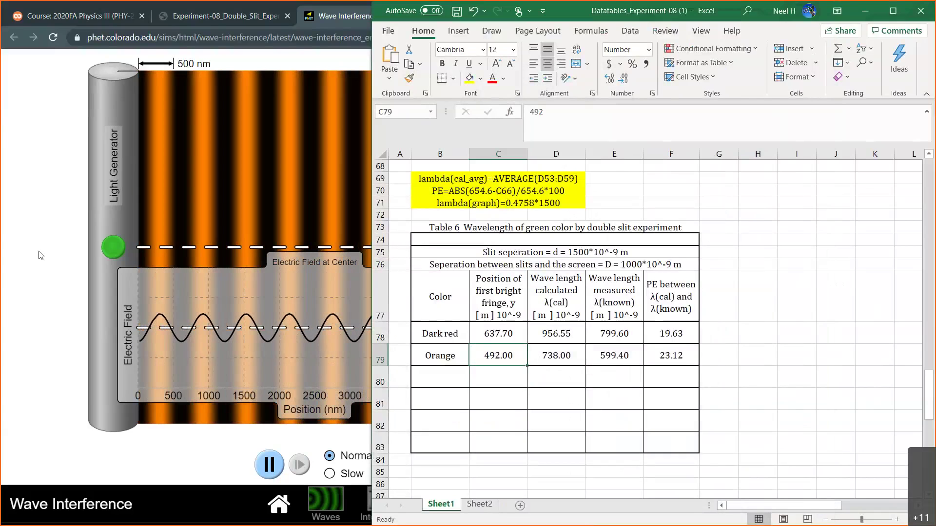
click(38, 254)
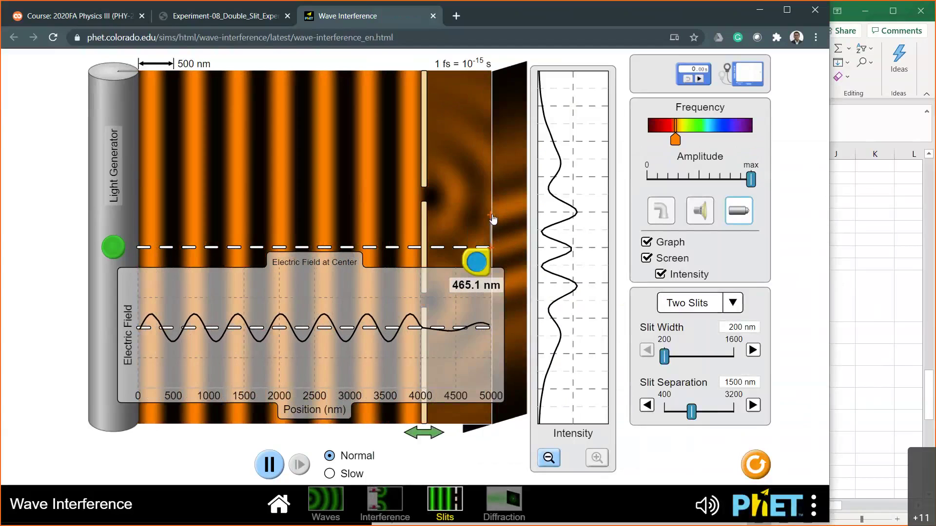
- Adjust the measuring tape to the orange light's first bright fringe and enter 437 as its position in cell C79 of the Excel table
mouse_move(476, 263)
mouse_down()
mouse_move(558, 274)
mouse_move(560, 265)
mouse_move(476, 267)
mouse_up()
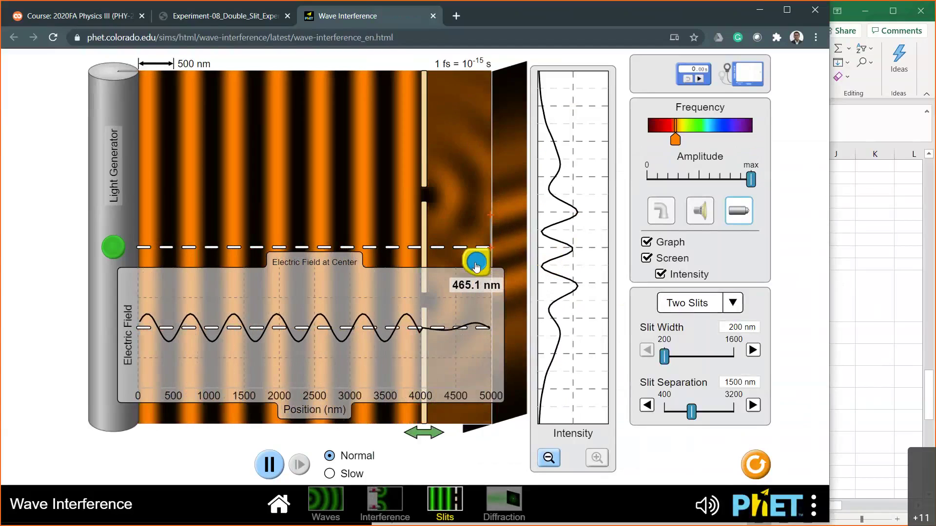
drag(491, 220, 492, 222)
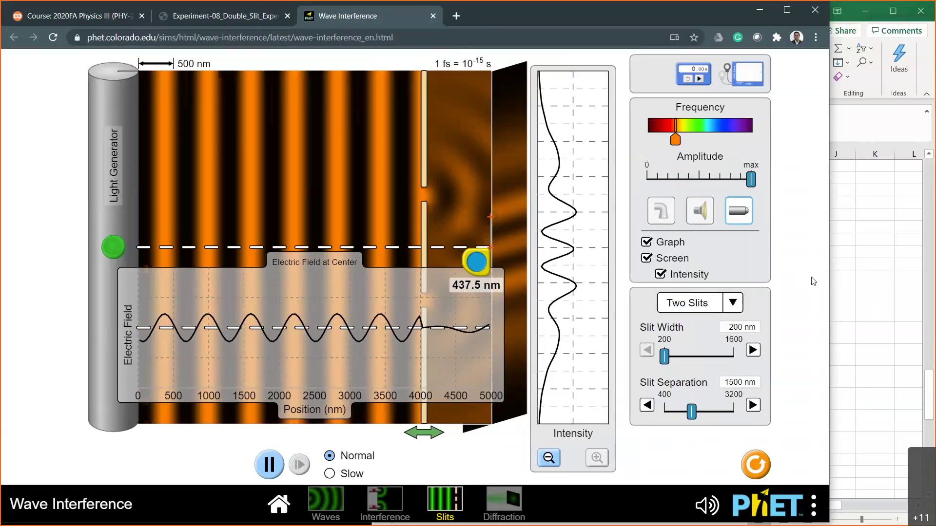
click(836, 292)
text(5)
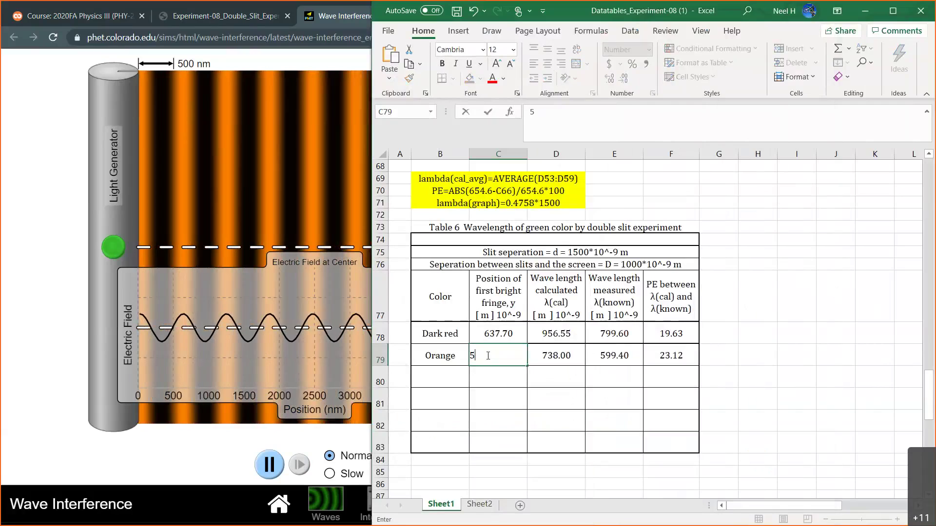
text(4)
key(BackSpace)
key(BackSpace)
text(437\)
key(BackSpace)
key(Return)
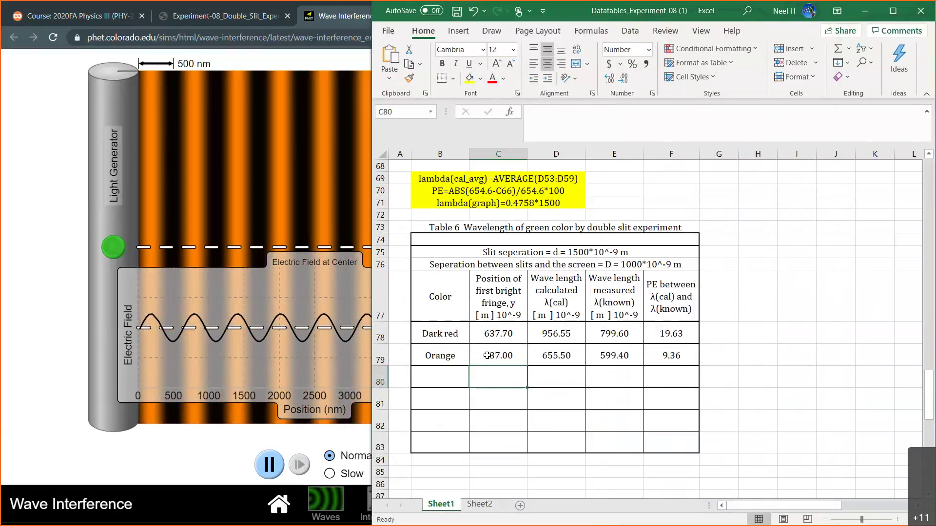
- Switch back to the Wave Interference simulation and re-measure the distance from the central to the first bright fringe of the orange light
click(26, 272)
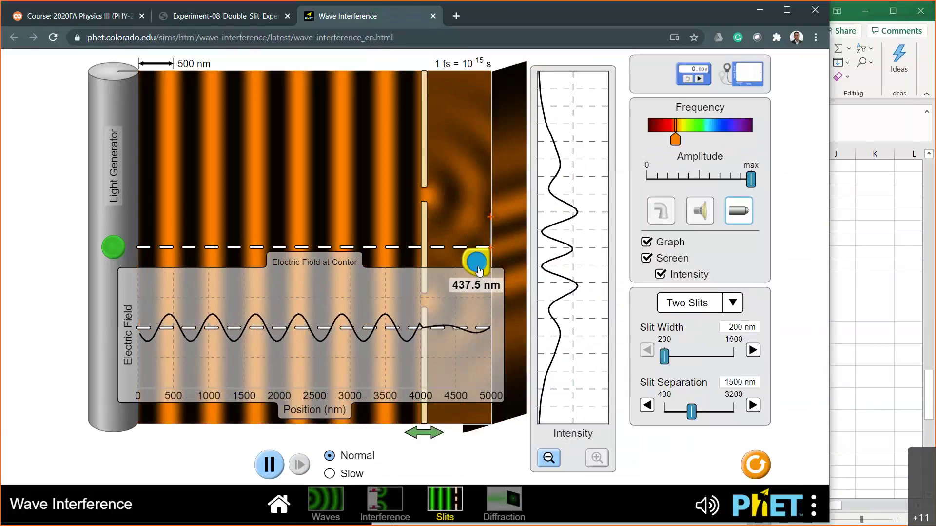
mouse_move(491, 219)
mouse_down()
mouse_move(493, 209)
mouse_move(492, 226)
mouse_up()
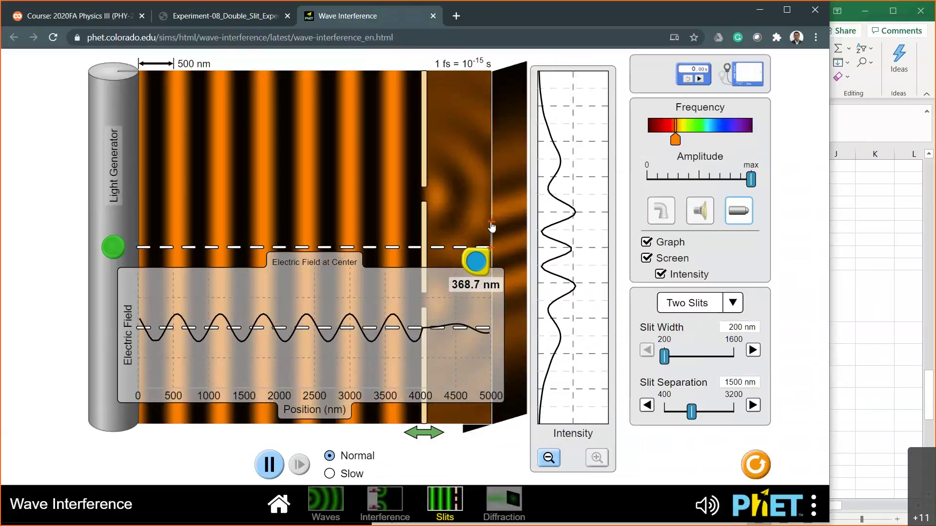
drag(491, 227, 491, 213)
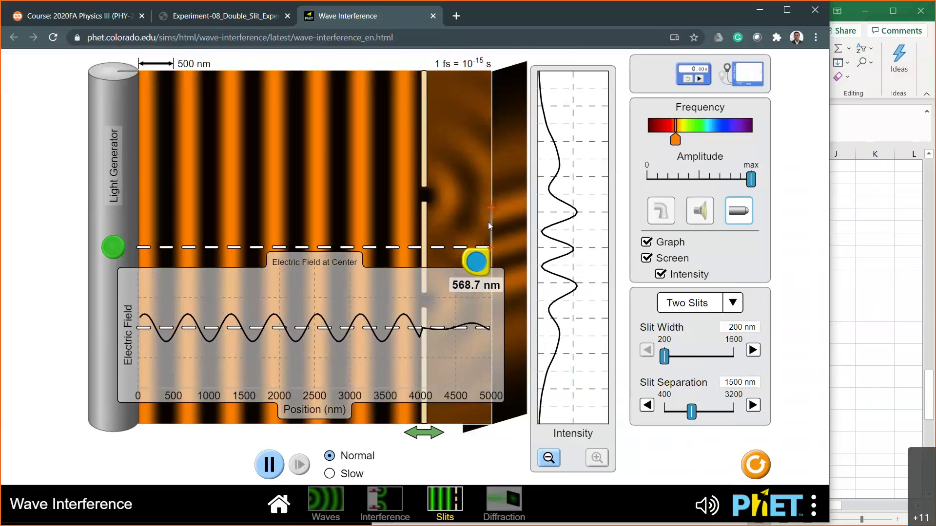
drag(480, 265, 481, 264)
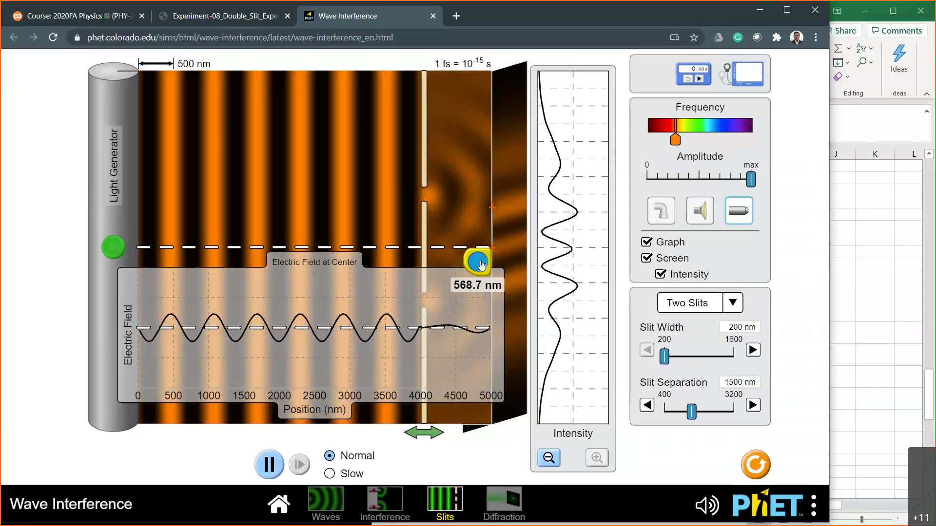
drag(493, 213, 491, 226)
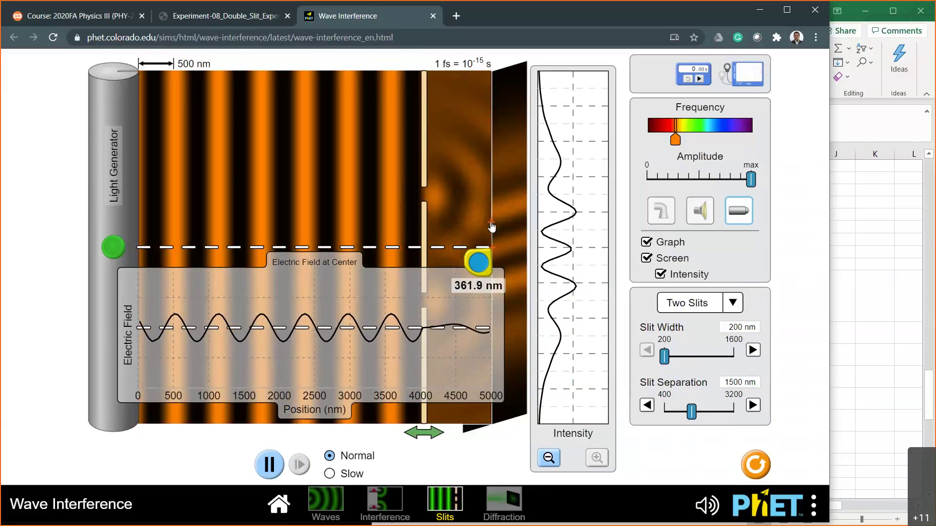
drag(491, 227, 492, 211)
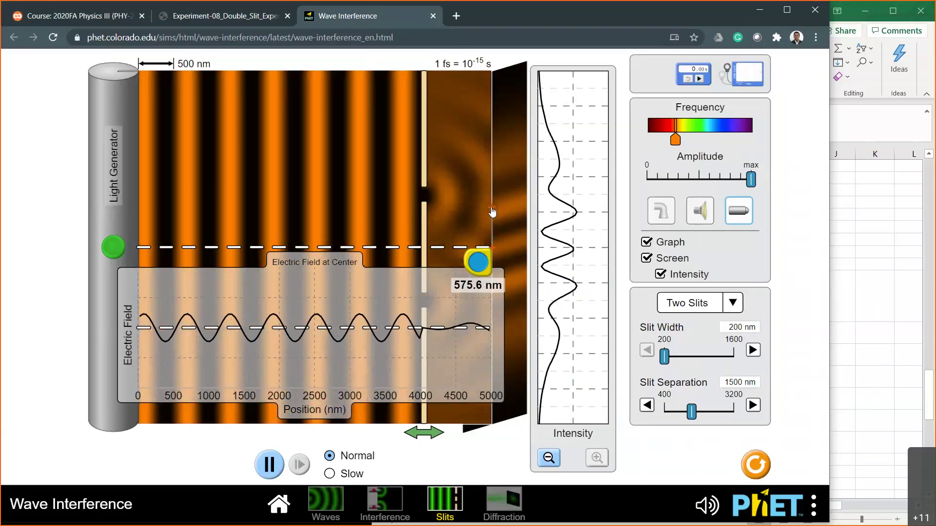
drag(492, 211, 492, 221)
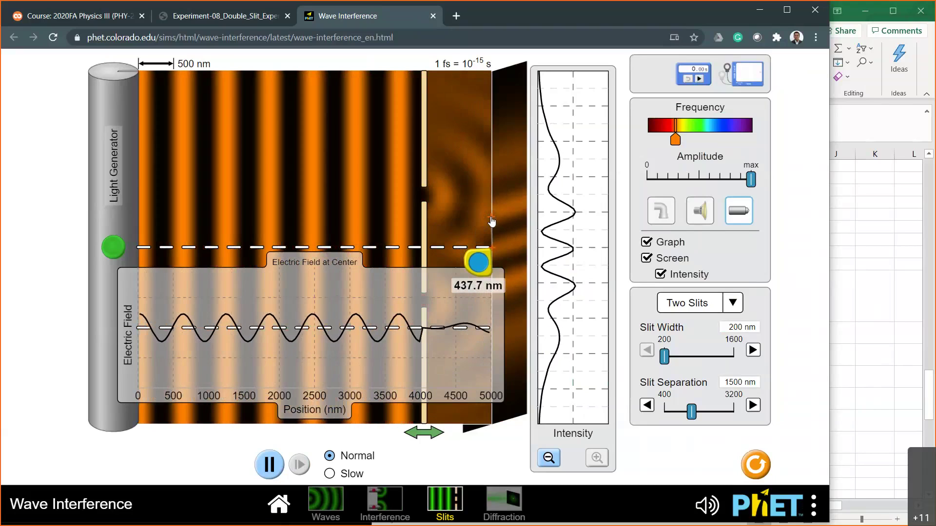
drag(492, 222, 492, 217)
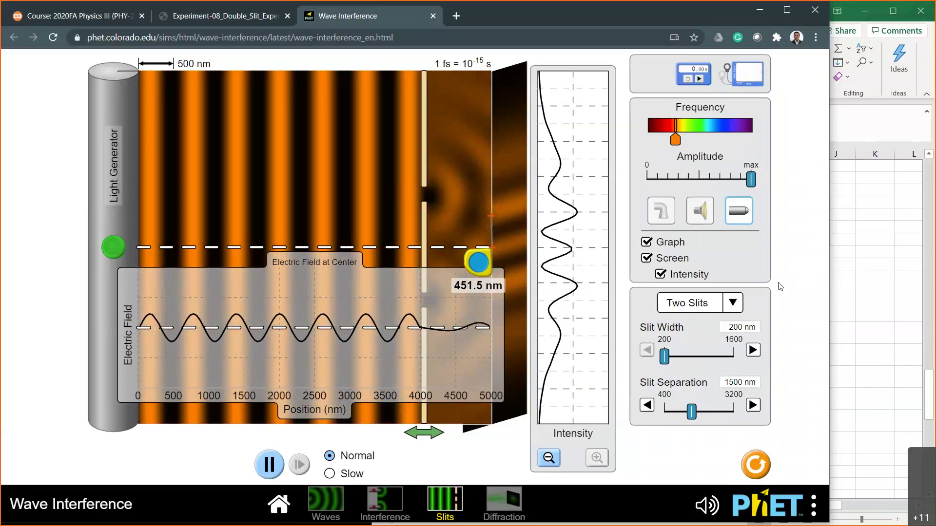
- Switch to the Excel data table and set the orange first bright fringe position in cell C79 to 450
key(alt+Tab)
click(486, 352)
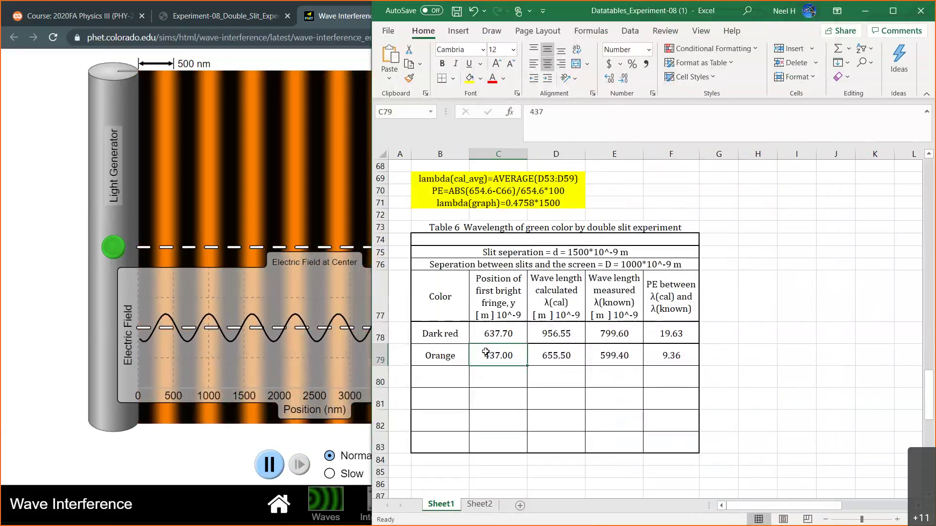
double_click(486, 352)
key(BackSpace)
key(BackSpace)
text(50)
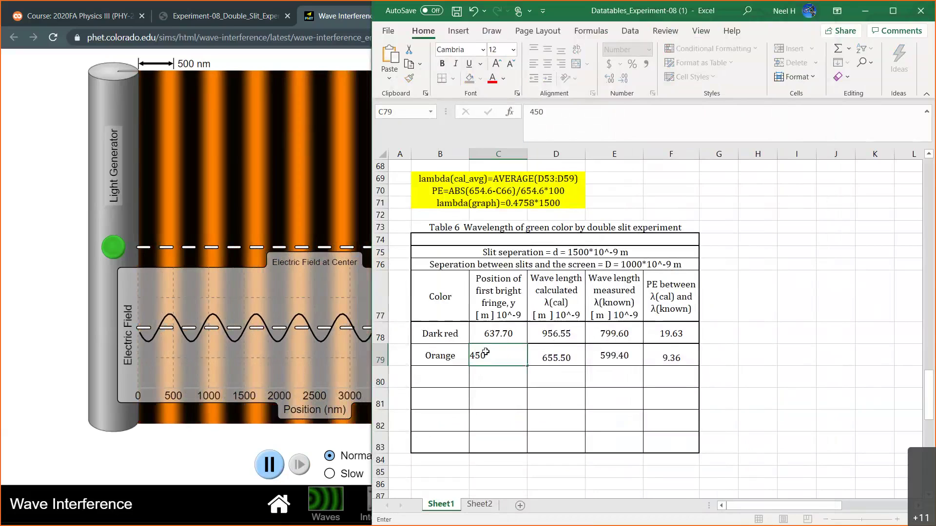
key(Return)
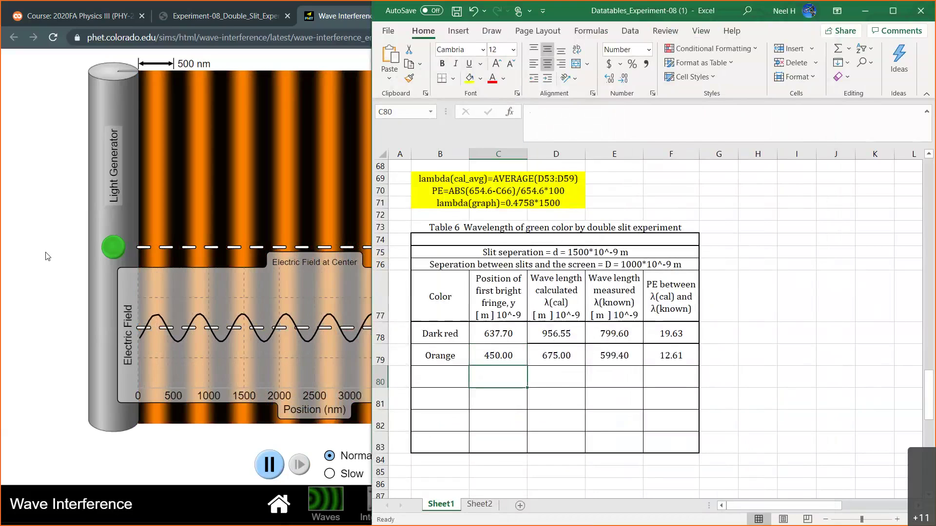
- Recheck the orange fringe measurement in the simulation and look up the colors required for Table 4 in the double slit experiment PDF
click(47, 256)
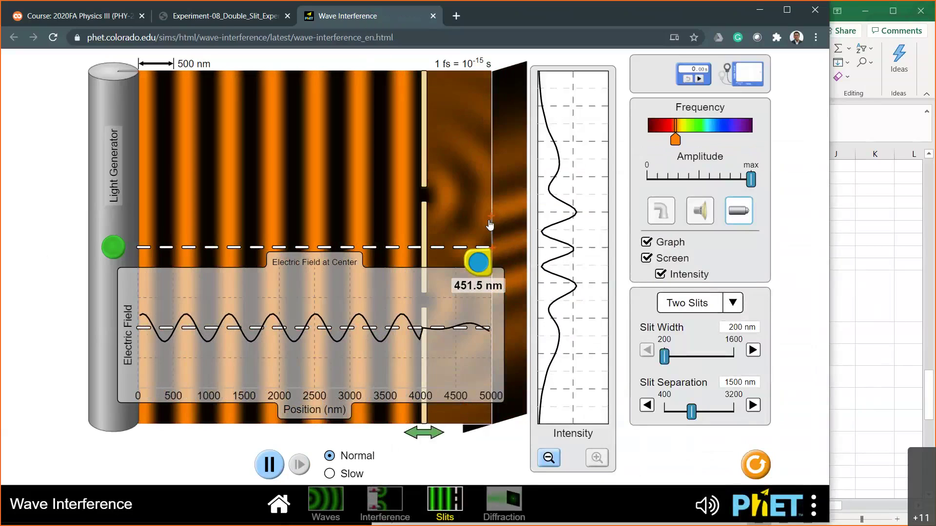
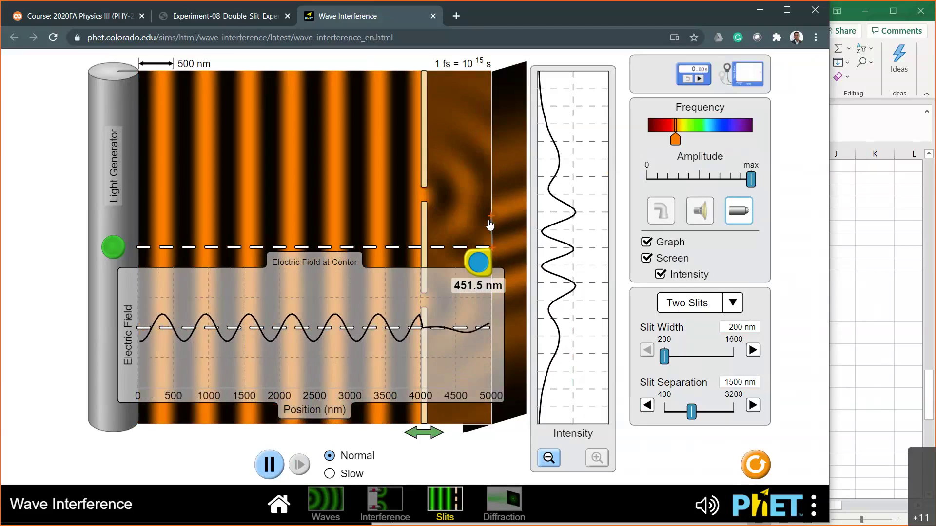
mouse_move(486, 265)
mouse_down()
mouse_move(563, 253)
mouse_move(568, 263)
mouse_move(485, 266)
mouse_up()
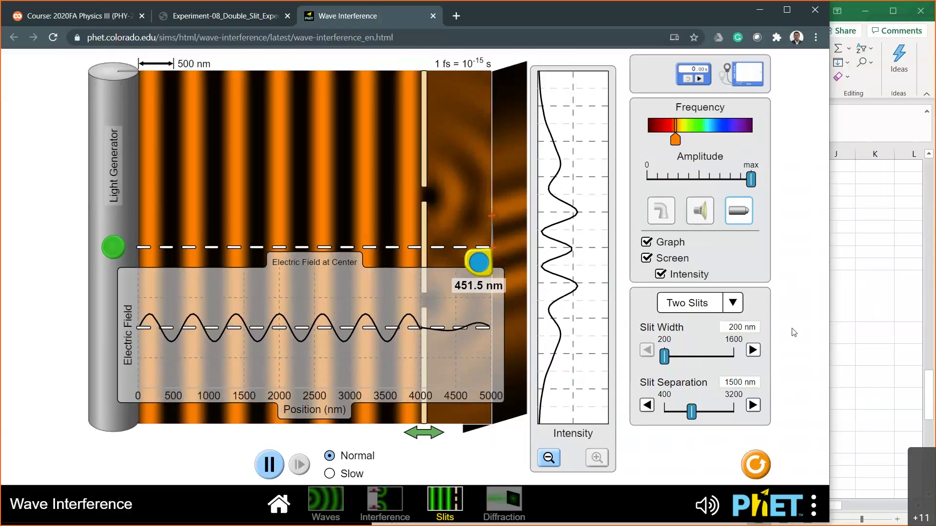
key(alt+Tab)
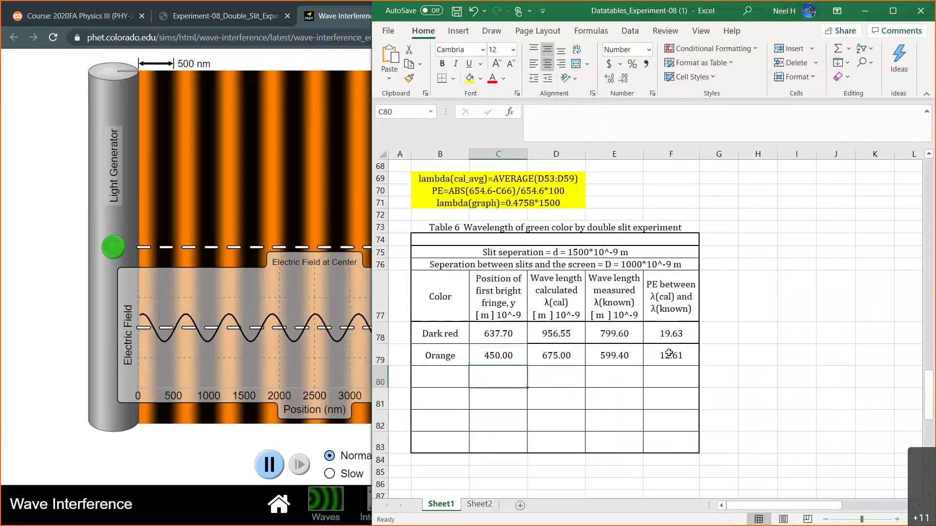
click(453, 384)
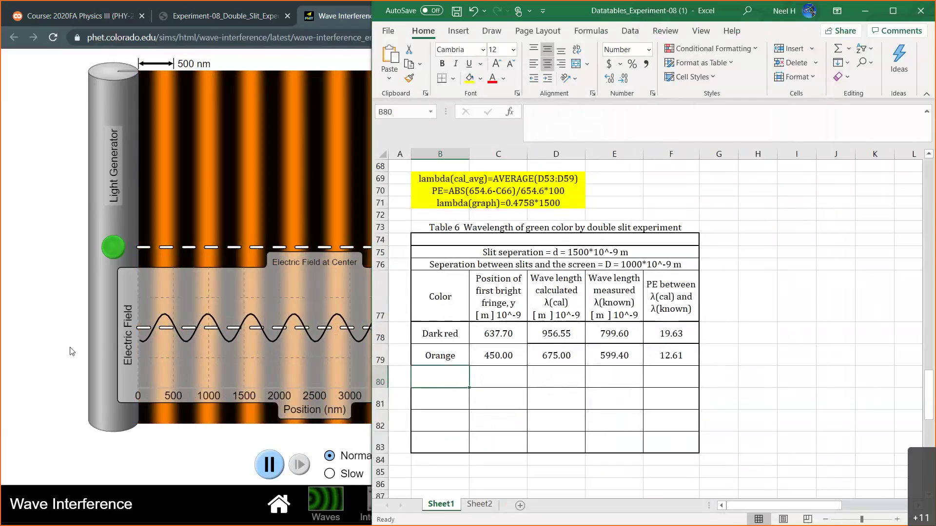
click(73, 351)
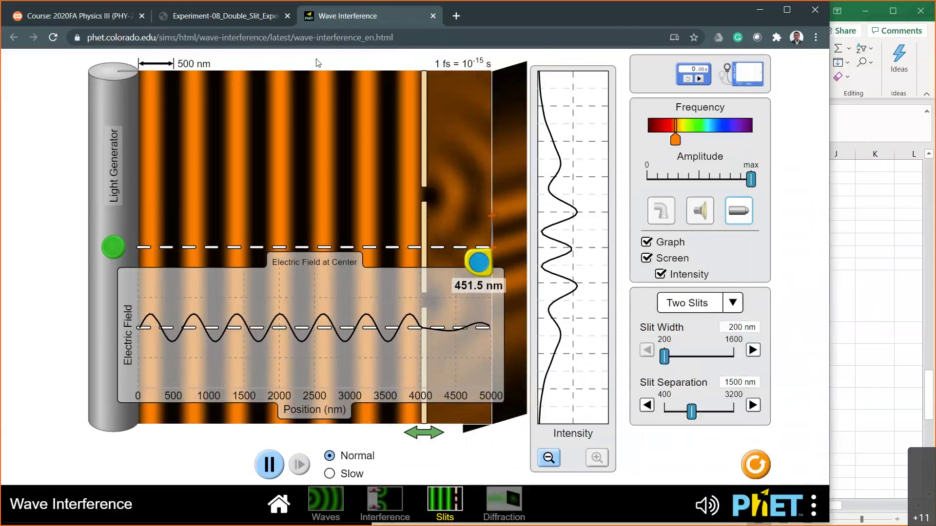
click(224, 16)
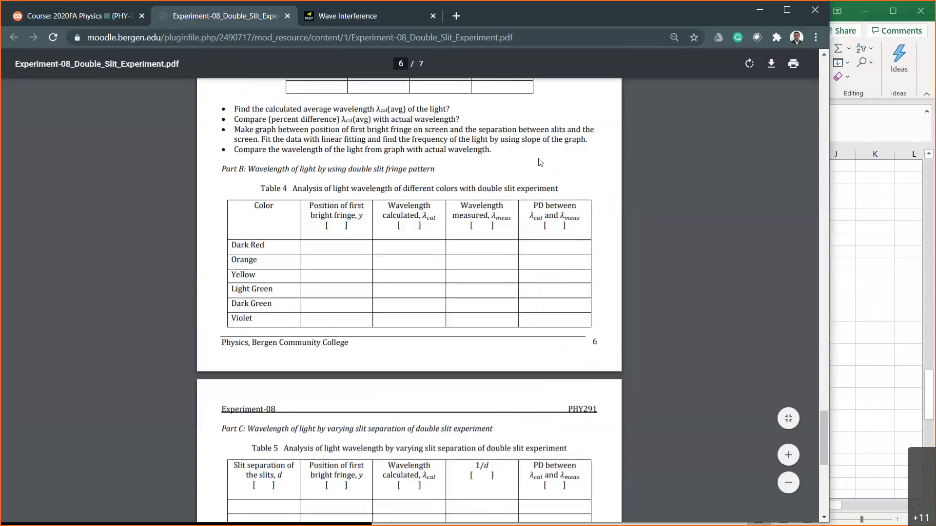
- Return to the Wave Interference simulation and set the light frequency to yellow
click(370, 16)
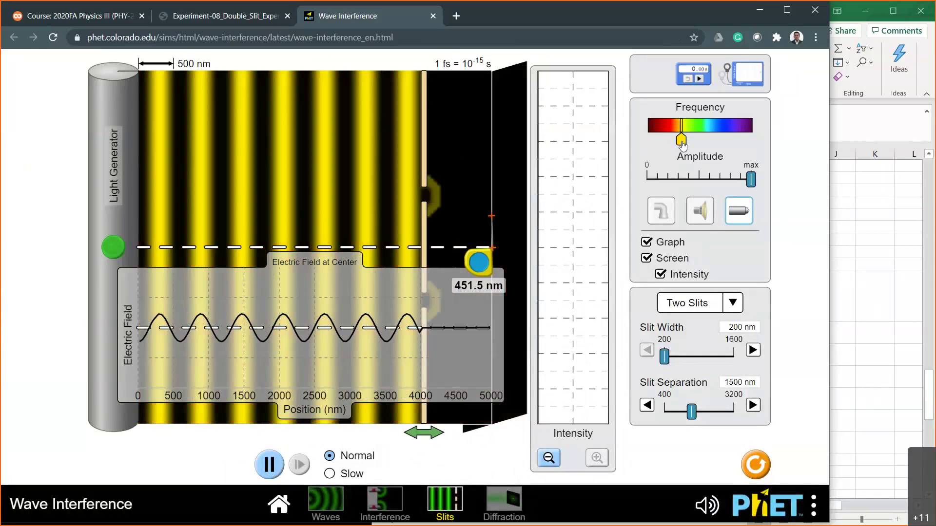
drag(681, 144, 685, 144)
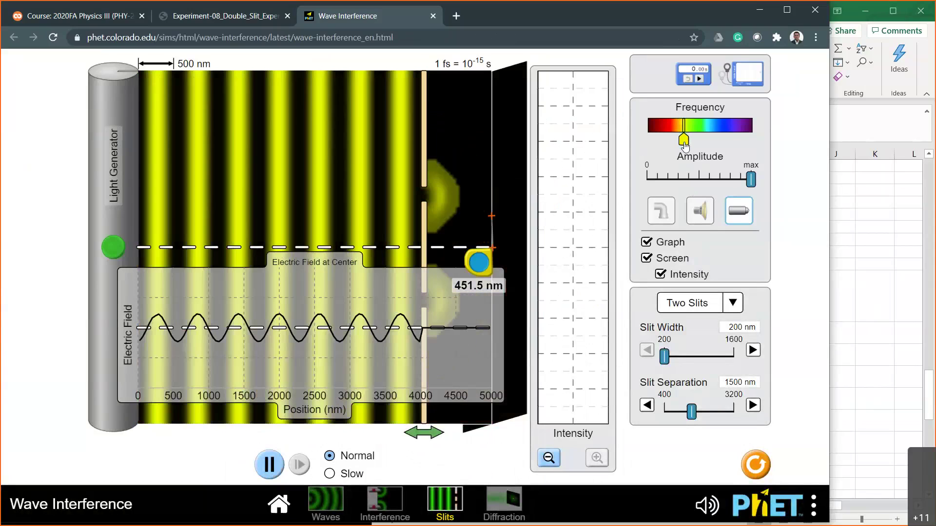
drag(684, 145, 683, 149)
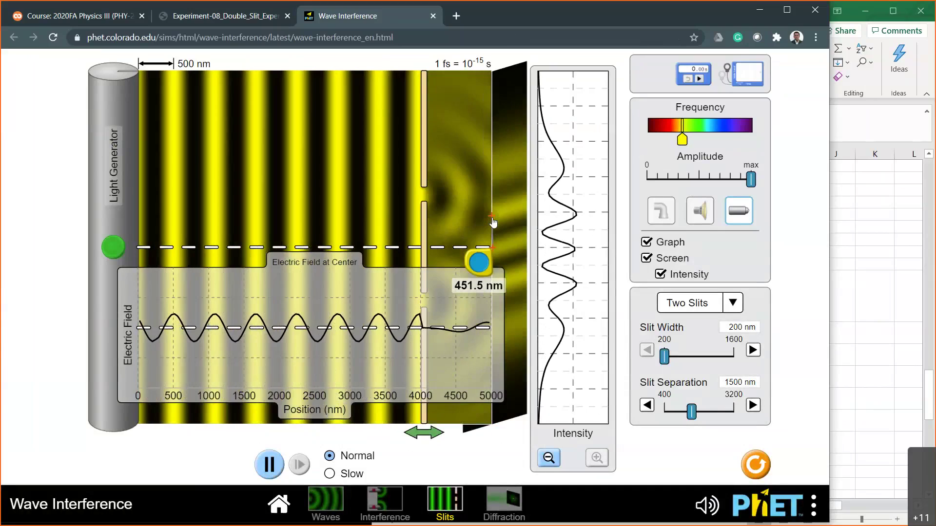
- Pause the yellow wave and measure its wavelength between two adjacent crests on the electric field graph
drag(478, 267, 159, 329)
click(270, 464)
drag(174, 282, 220, 318)
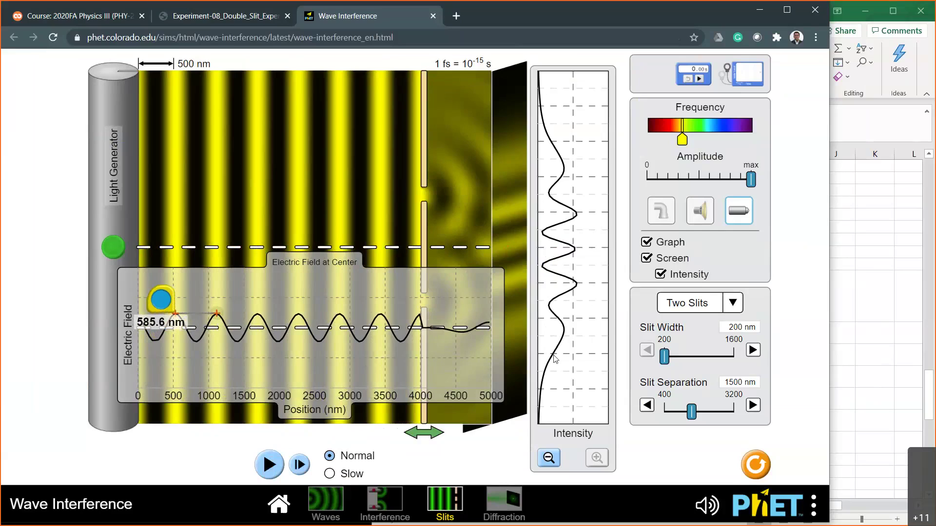
click(874, 289)
click(463, 381)
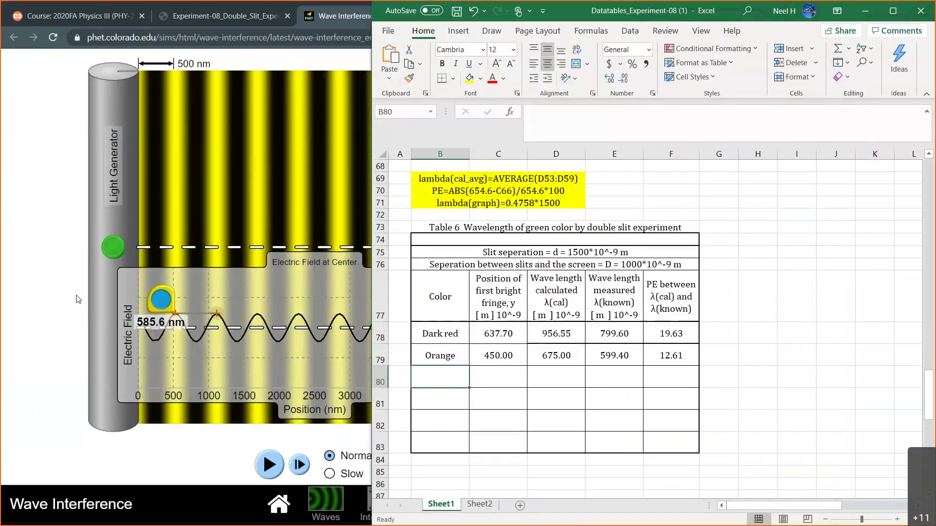
click(59, 293)
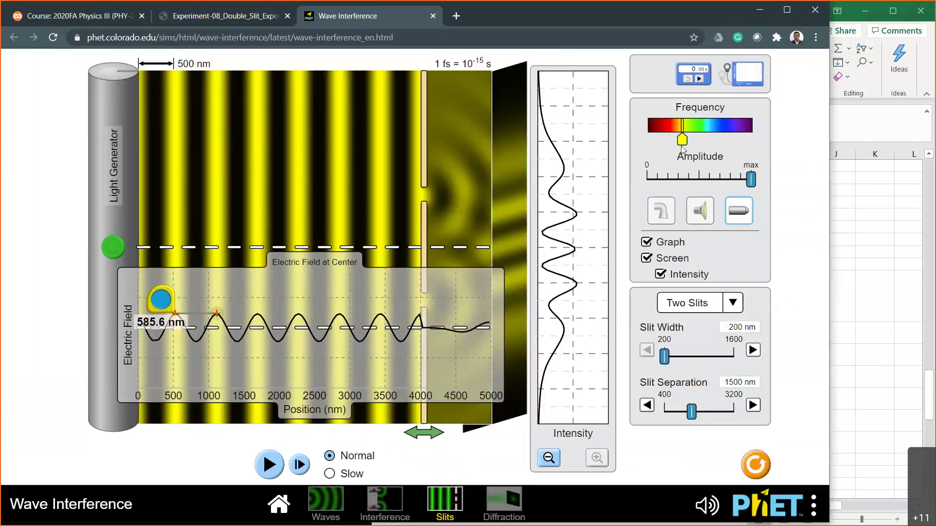
- Shift the light frequency from yellow to yellow-orange, run the wave, and pause it to reposition the measuring tape on the electric field graph
drag(681, 144, 677, 146)
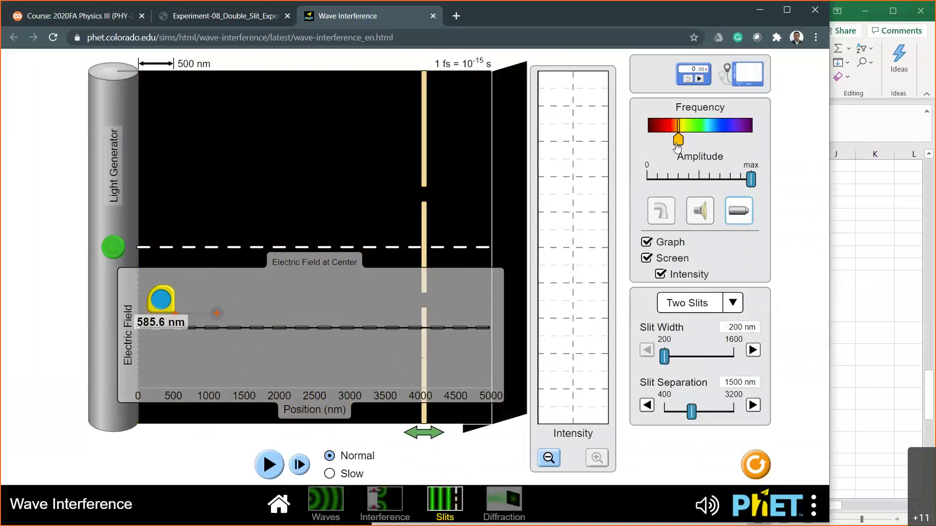
click(269, 466)
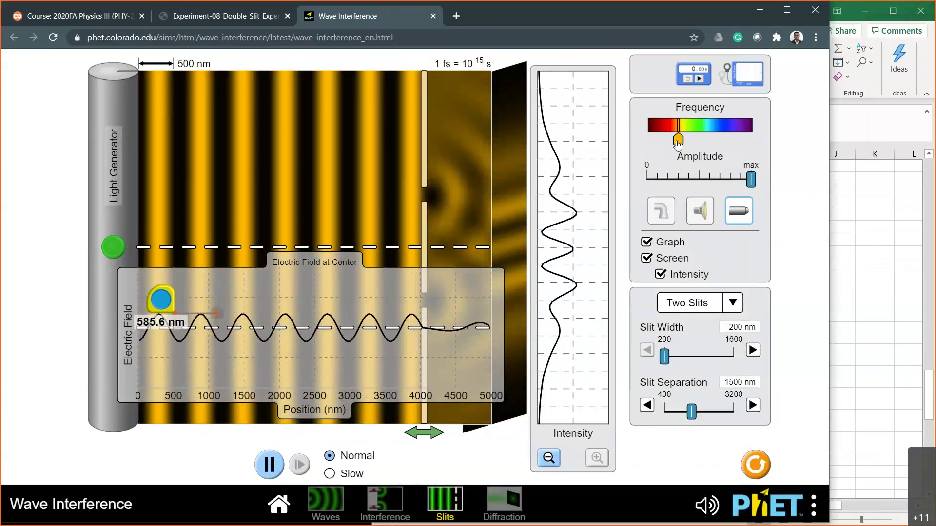
drag(677, 142, 676, 144)
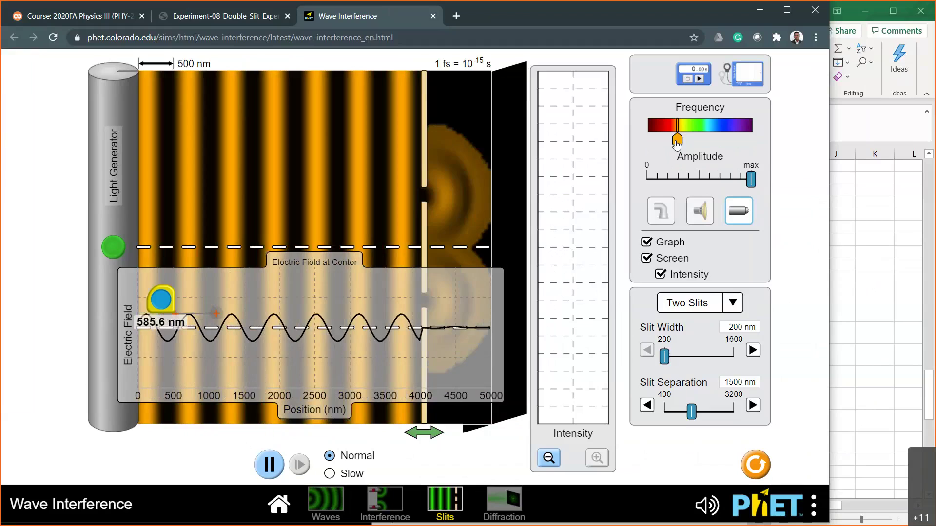
click(269, 464)
drag(162, 298, 181, 295)
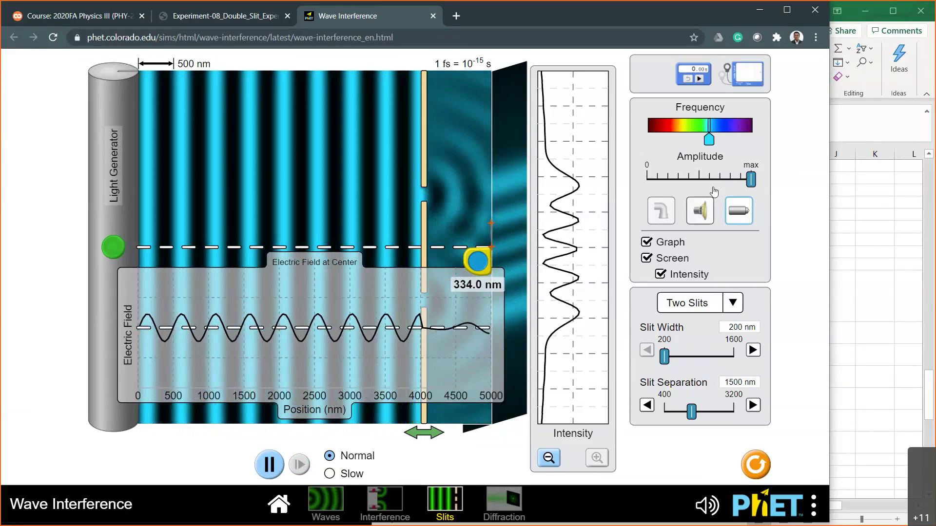
- Set the light frequency to violet and measure the paused wave's wavelength between two adjacent crests on the electric field graph
drag(709, 145, 744, 145)
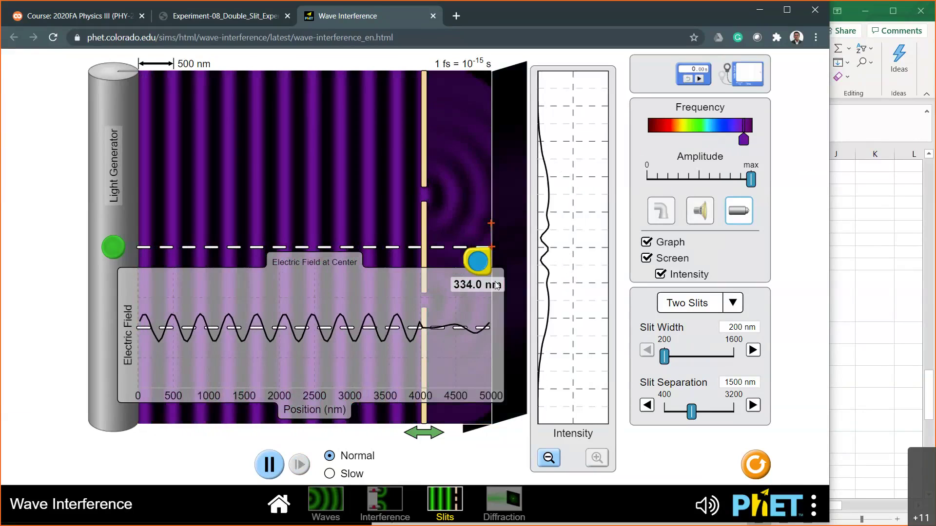
drag(472, 265, 180, 328)
click(269, 464)
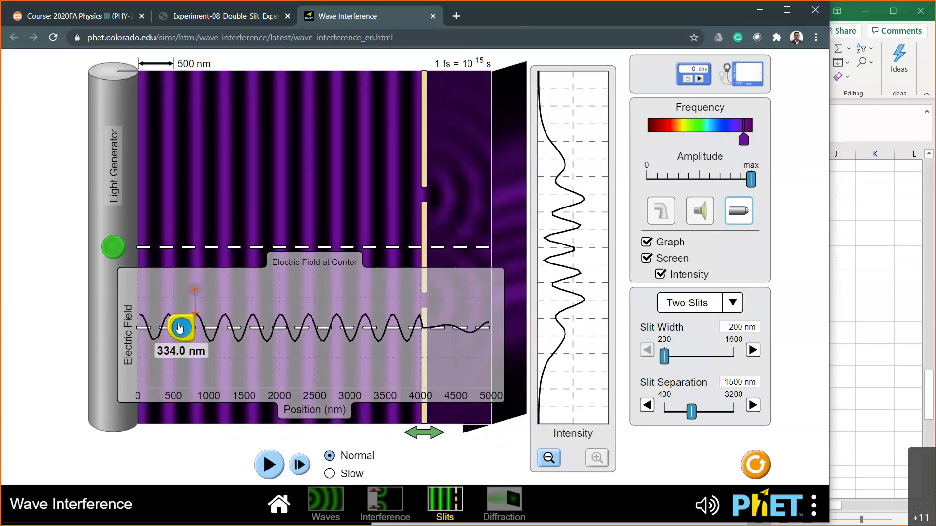
drag(195, 290, 228, 316)
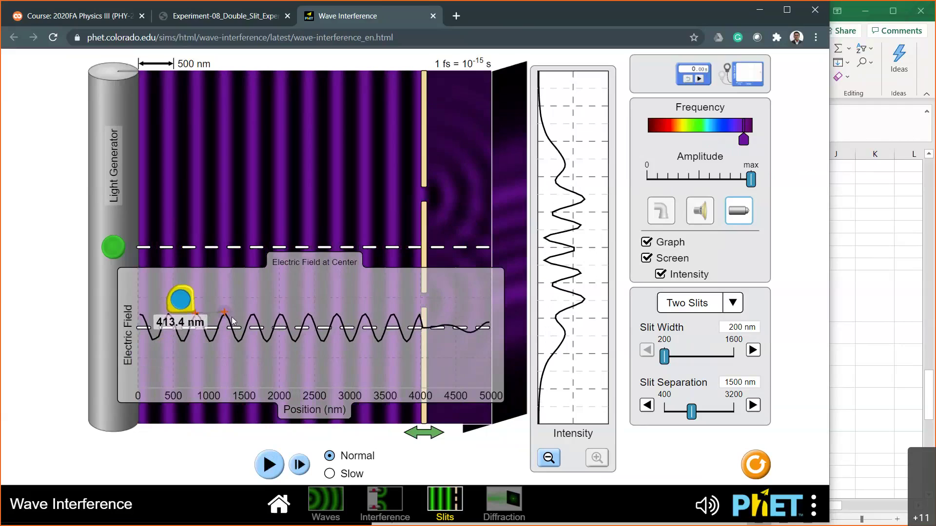
- Align the measuring tape with two adjacent violet wave crests and record 392.3 as the measured wavelength in cell E83 of the Excel workbook
drag(179, 310, 181, 311)
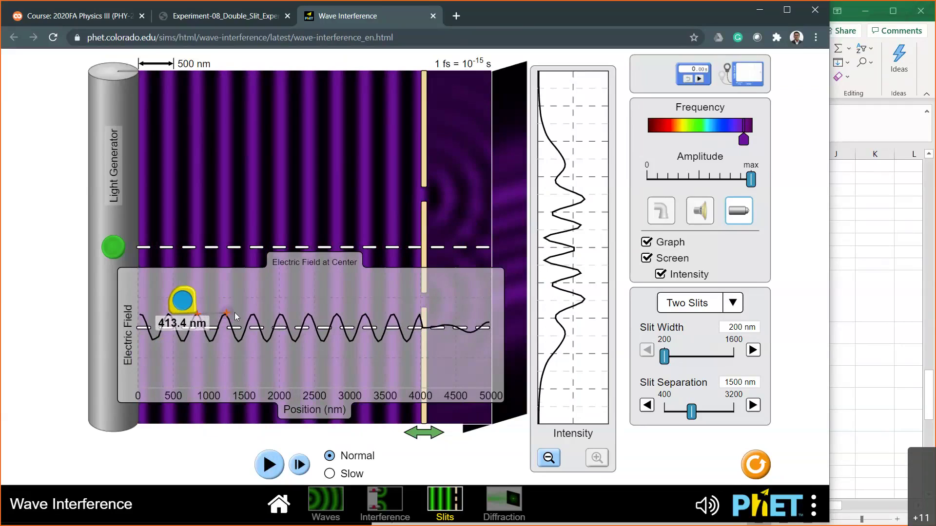
drag(227, 314, 226, 316)
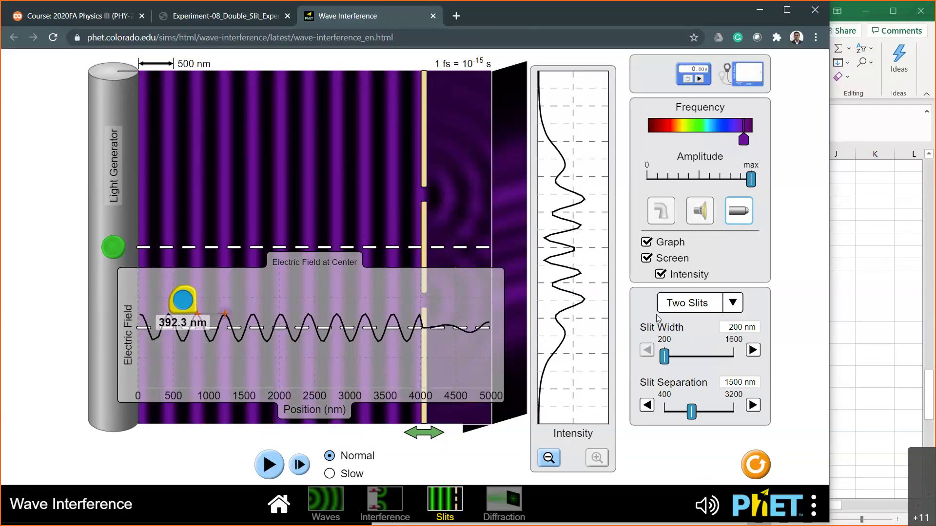
click(864, 262)
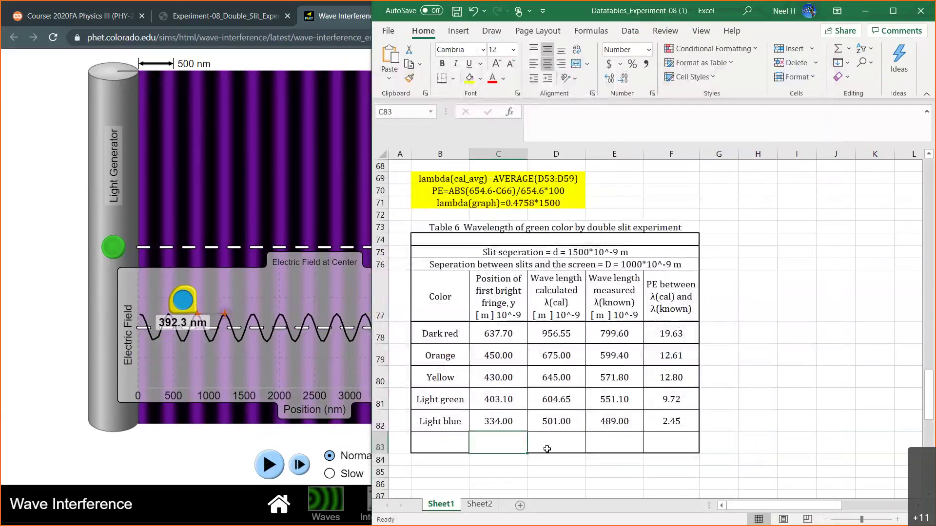
click(605, 441)
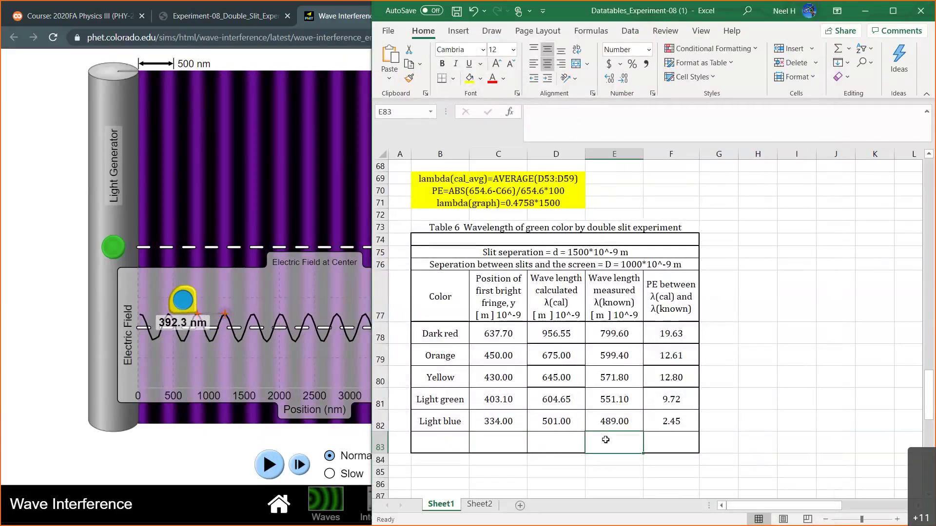
text(392.3)
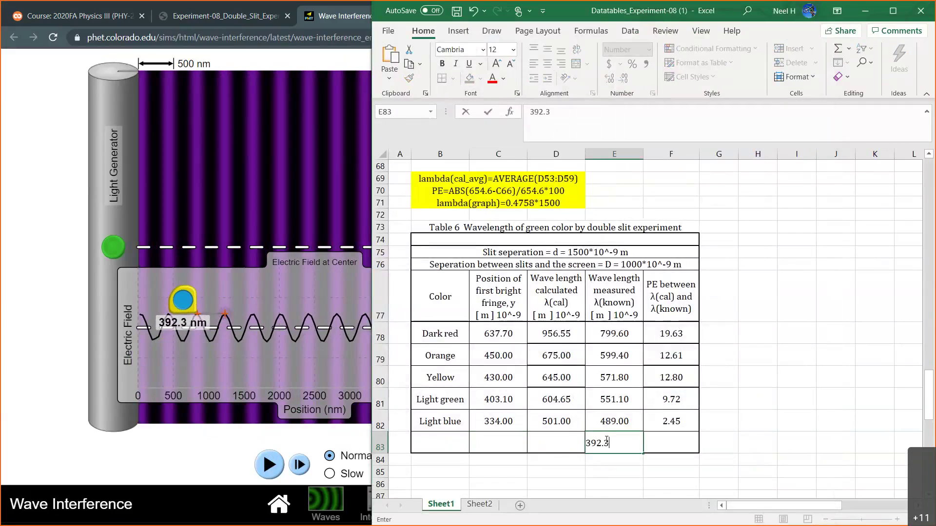
key(Return)
- Enter Violet as the color in cell B83 of Table 6
click(449, 444)
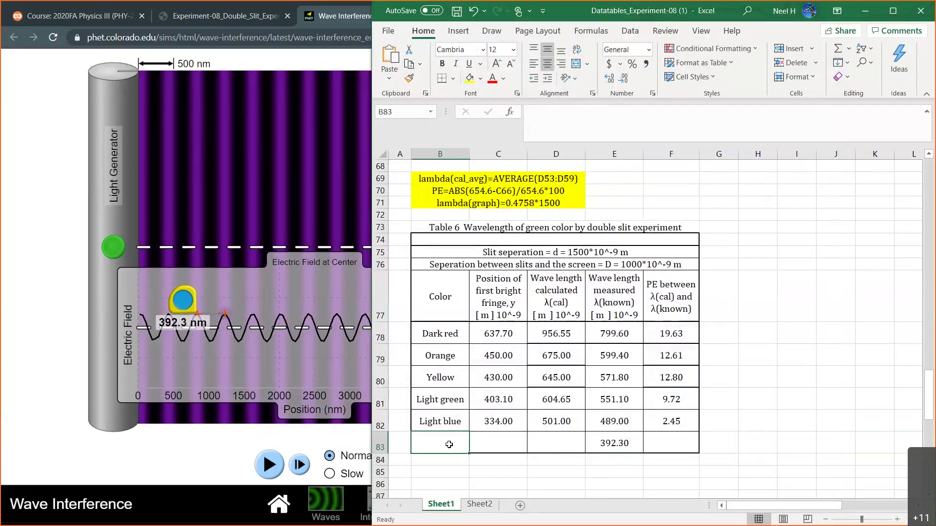
text(Vio)
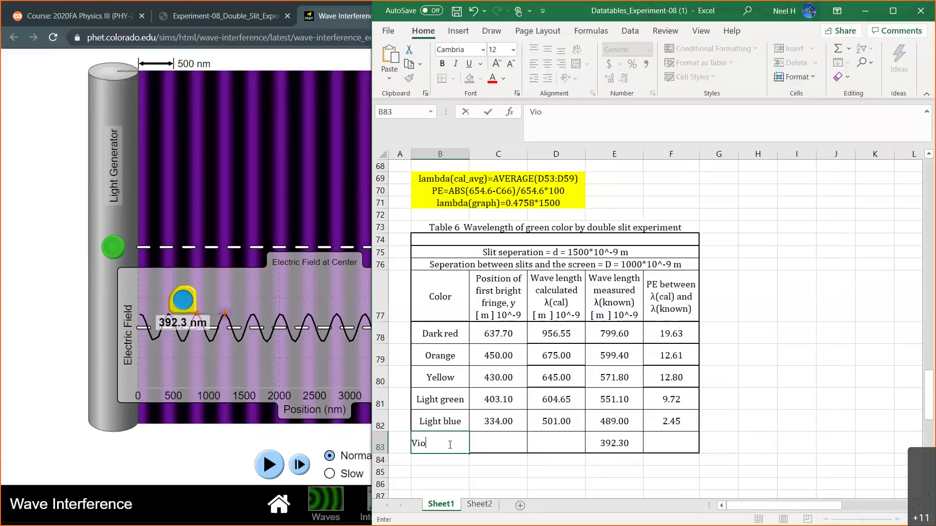
text(let)
key(Tab)
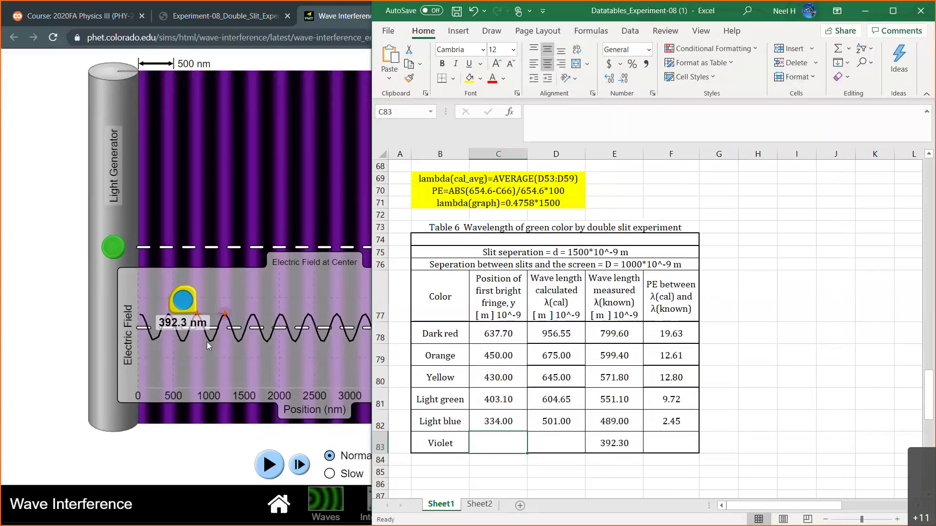
- Resume the simulation in the browser and measure from the center line to the first bright violet fringe along the screen
click(270, 464)
drag(178, 297, 477, 230)
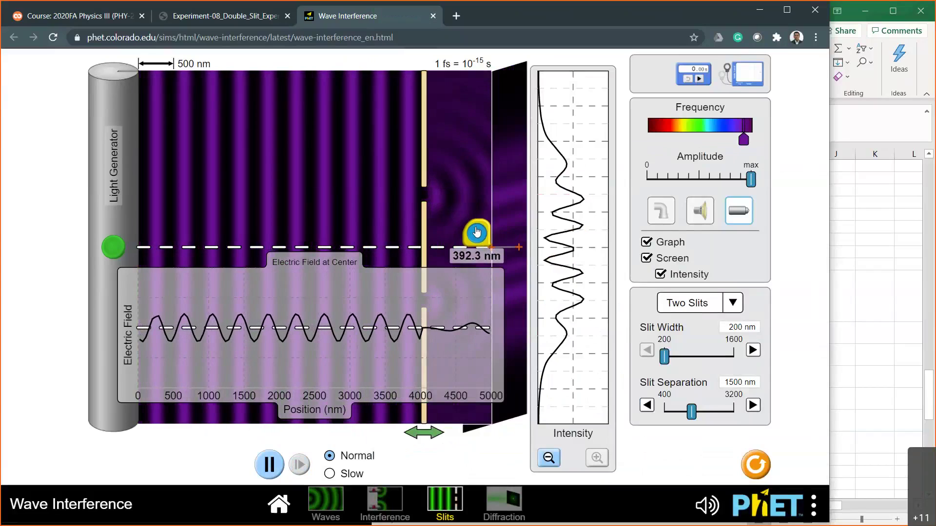
drag(518, 247, 493, 234)
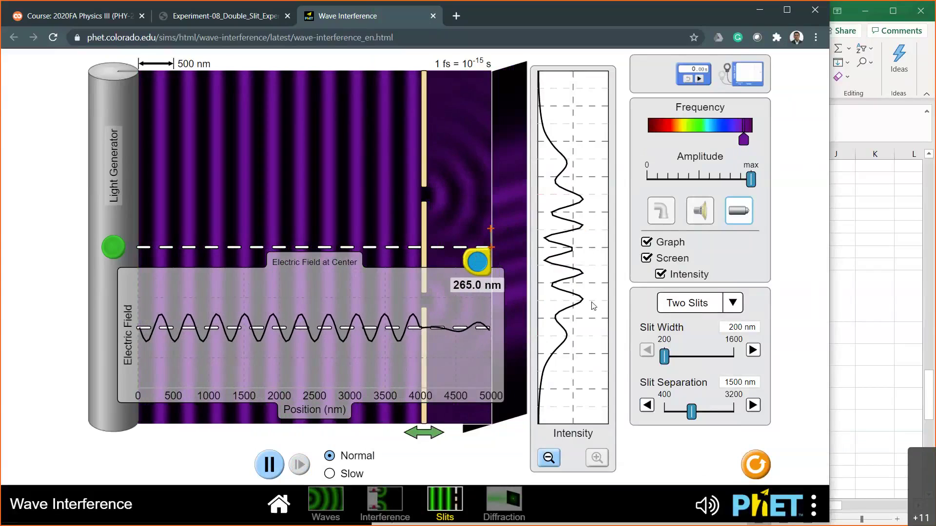
- Return to Excel, record 265.0 as violet's first bright fringe position in C83, and check the percent error formula in F83
click(854, 322)
click(500, 450)
text(265)
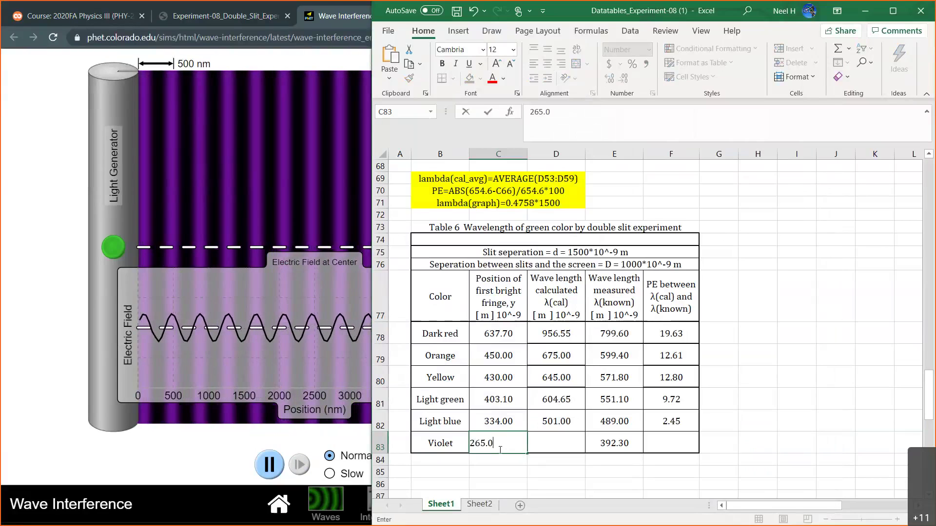
key(Return)
click(677, 444)
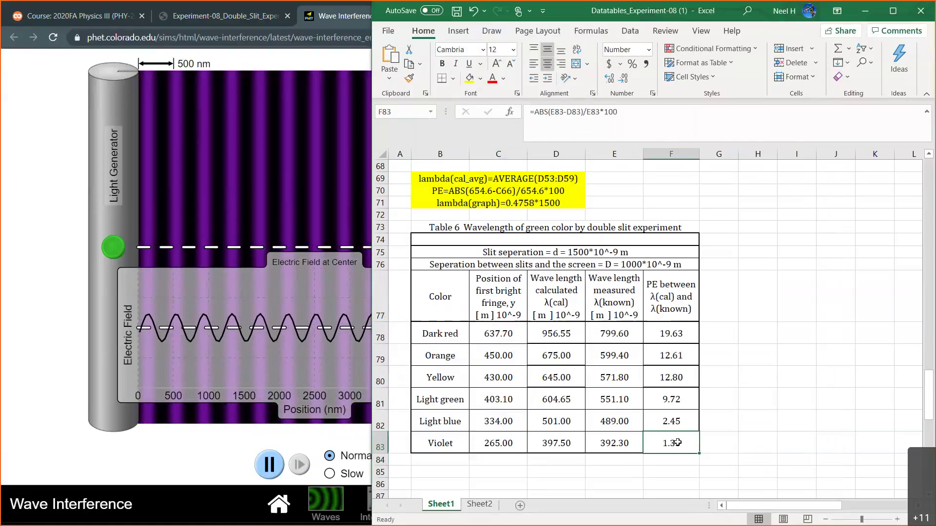
click(71, 340)
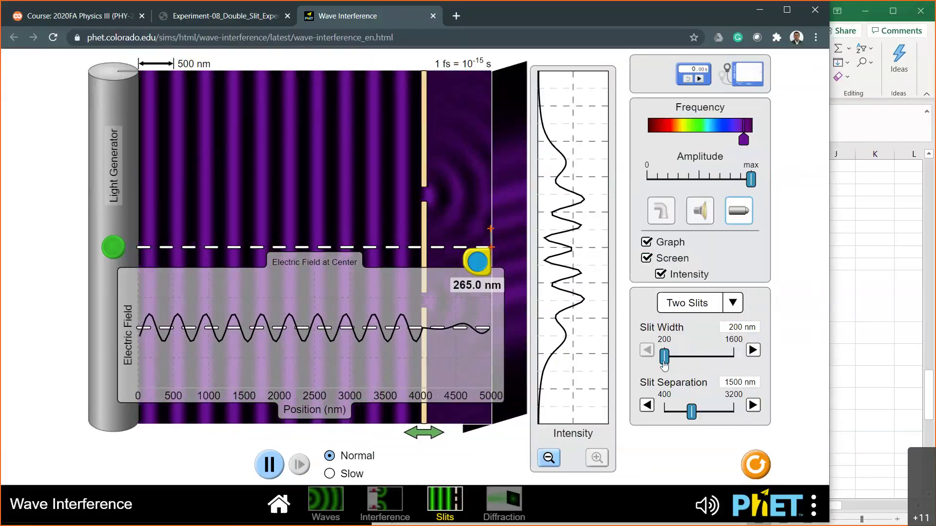
click(851, 346)
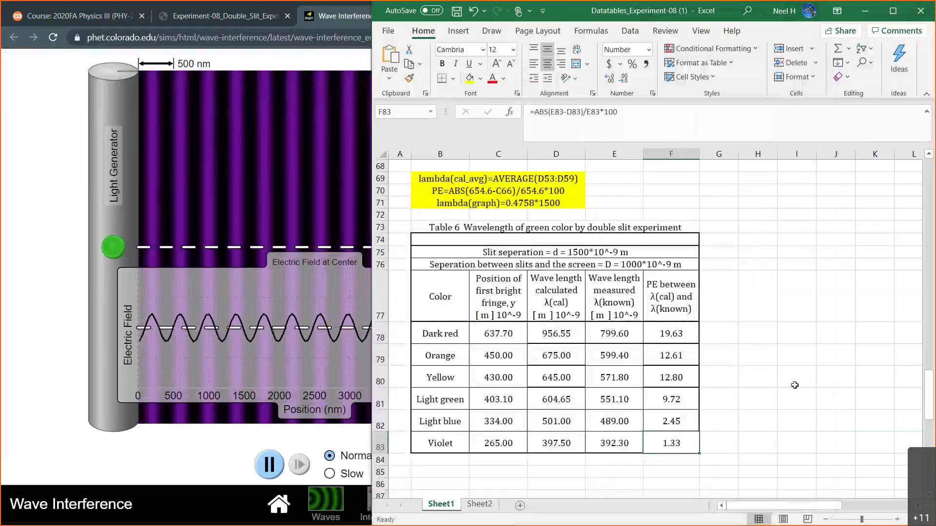
- Copy the calculated wavelength formula from D78 and note it as the text "lambda(cal)=C78*1500/1000" in D85 below Table 6
scroll(795, 385, down, 2)
scroll(794, 385, down, 1)
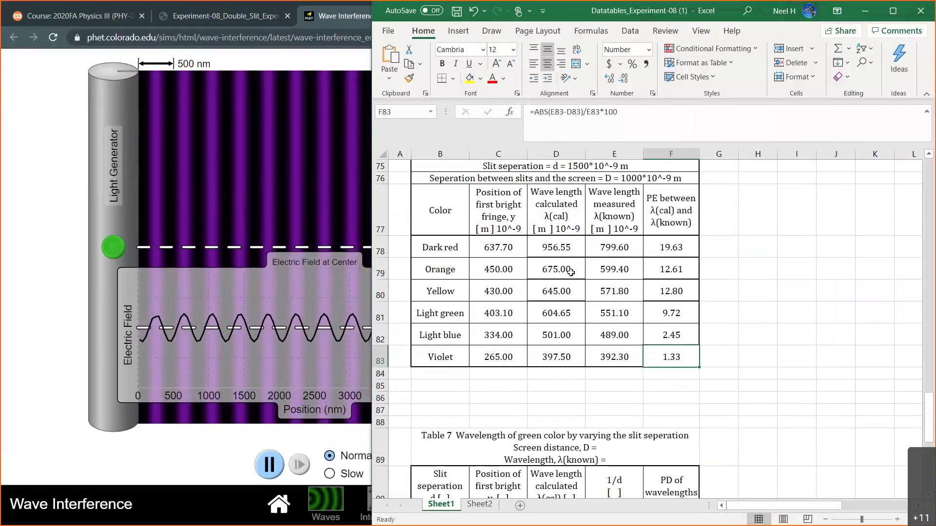
click(562, 253)
double_click(562, 253)
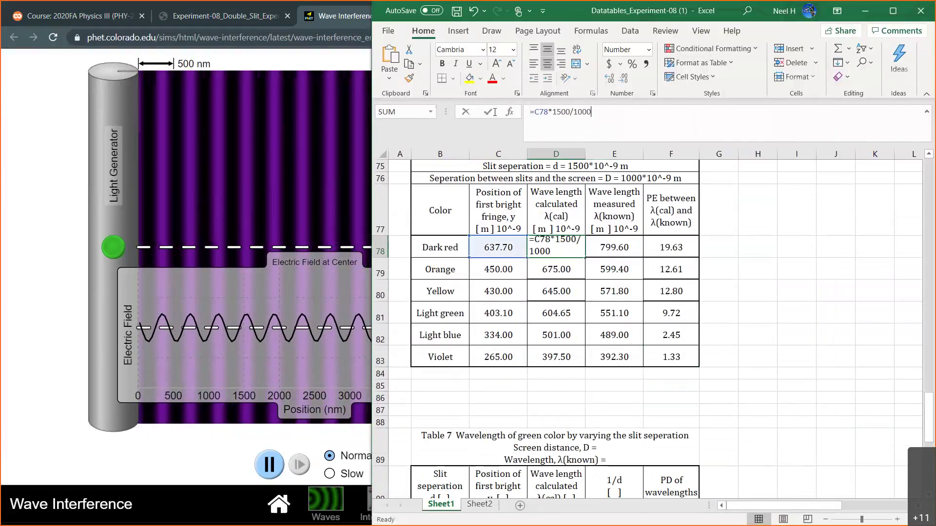
key(Return)
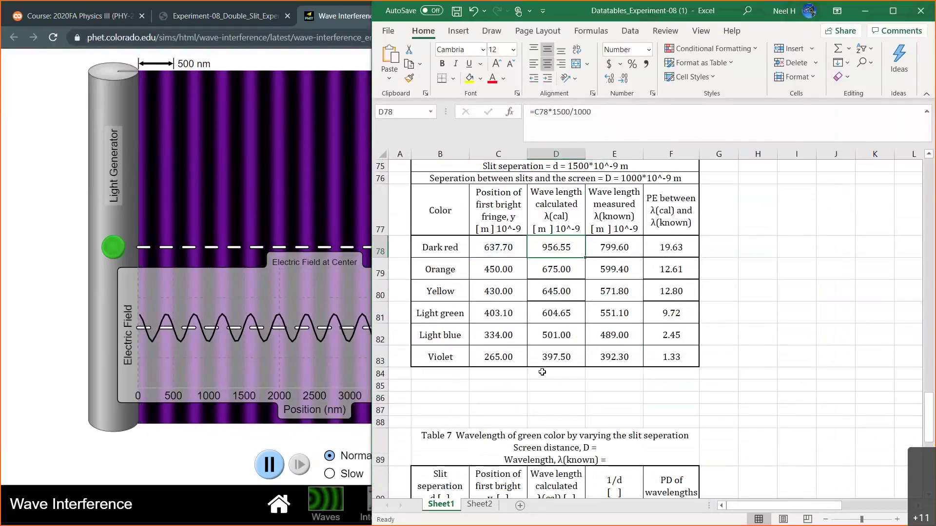
click(558, 388)
text(lam)
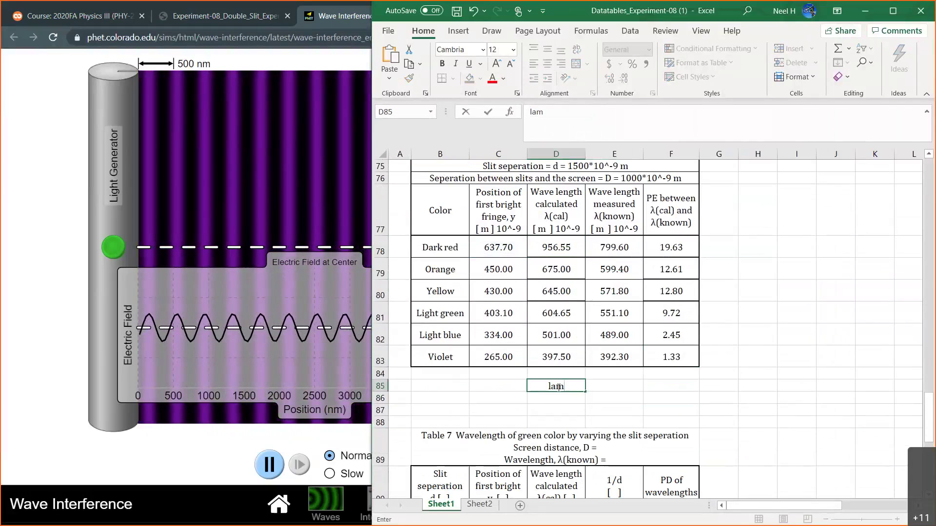
text(bda(cal)
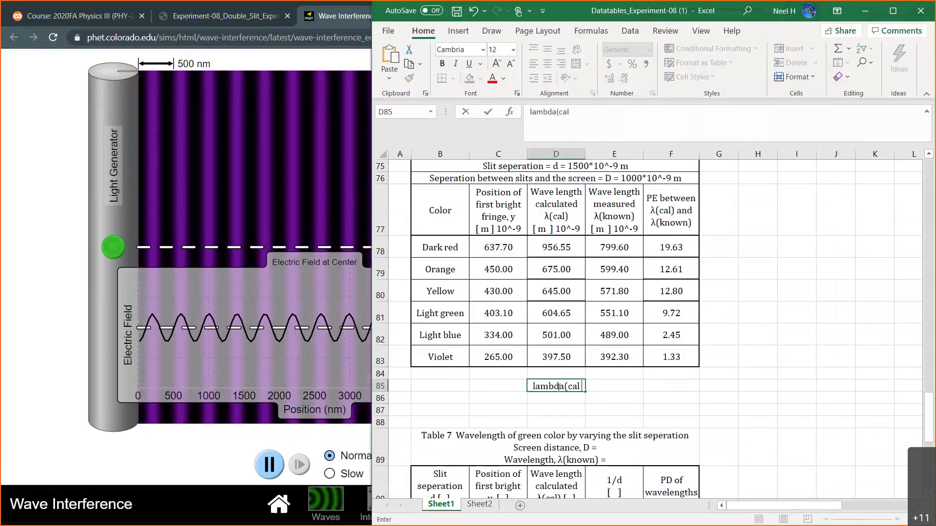
text()=C78*1500/1000)
key(Return)
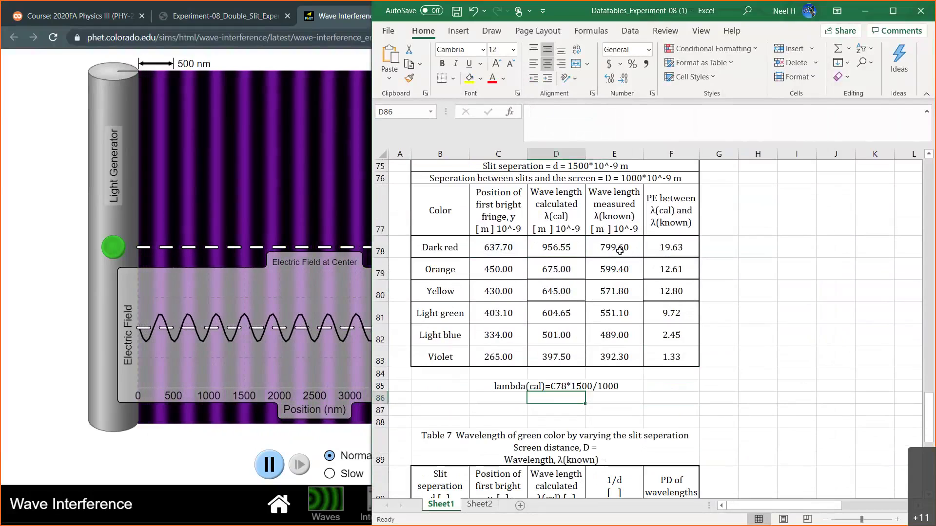
- Copy the percent error formula from F78 and note it as the text "PE=ABS(E78-D78)/E78*100" in D86
click(619, 250)
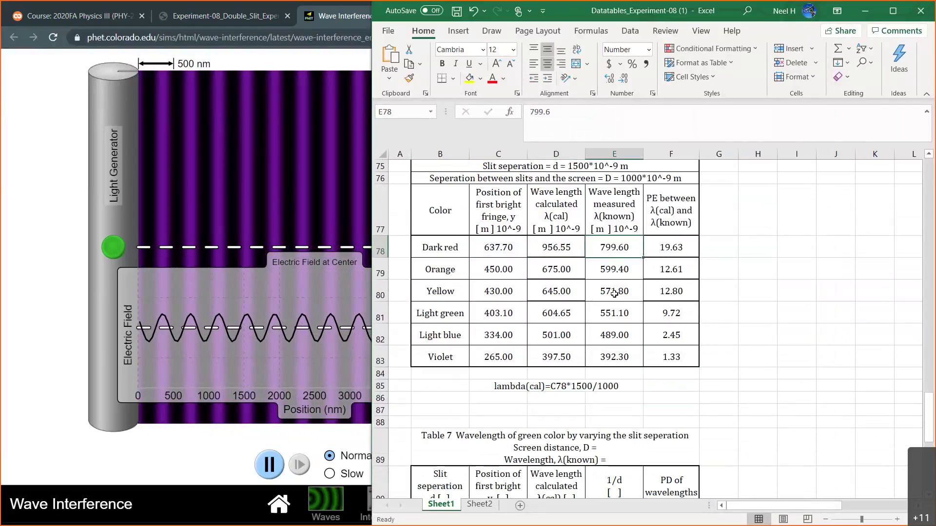
click(677, 251)
drag(619, 112, 465, 121)
key(ctrl+c)
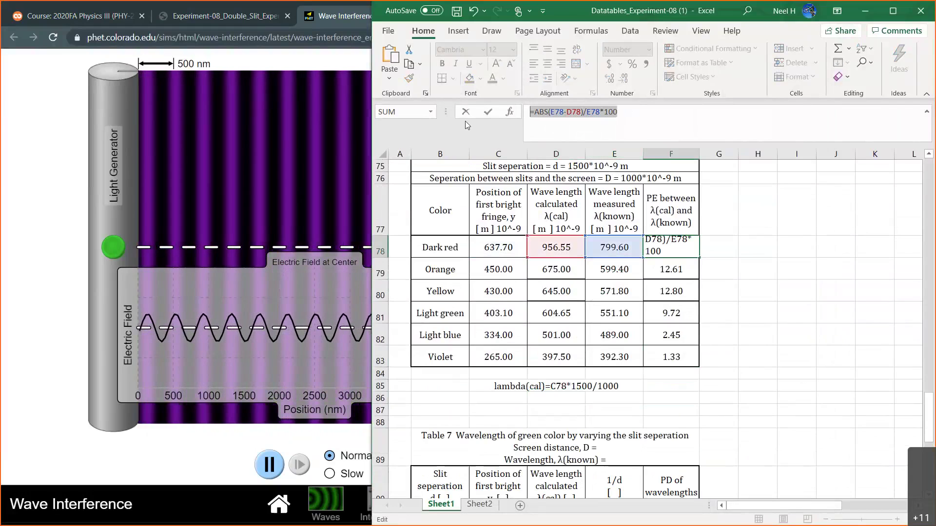
key(Escape)
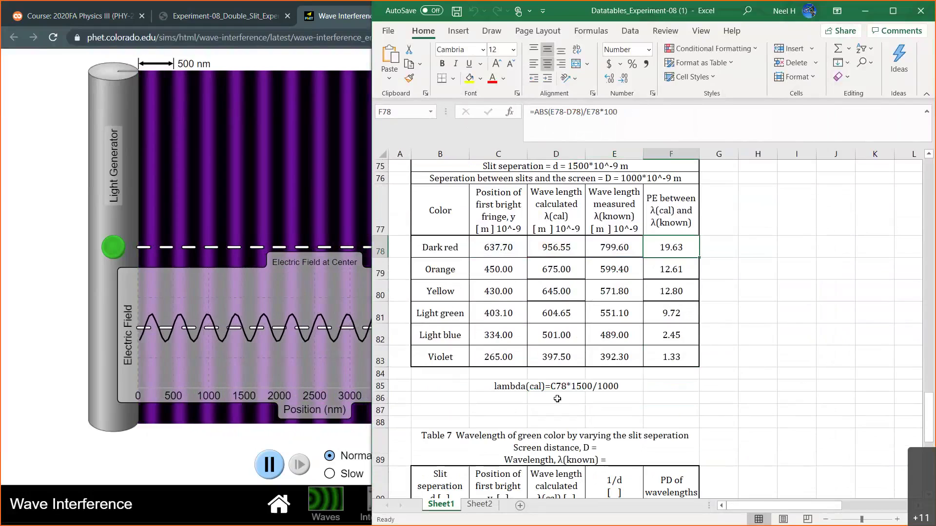
click(560, 399)
text(PE)
key(ctrl+v)
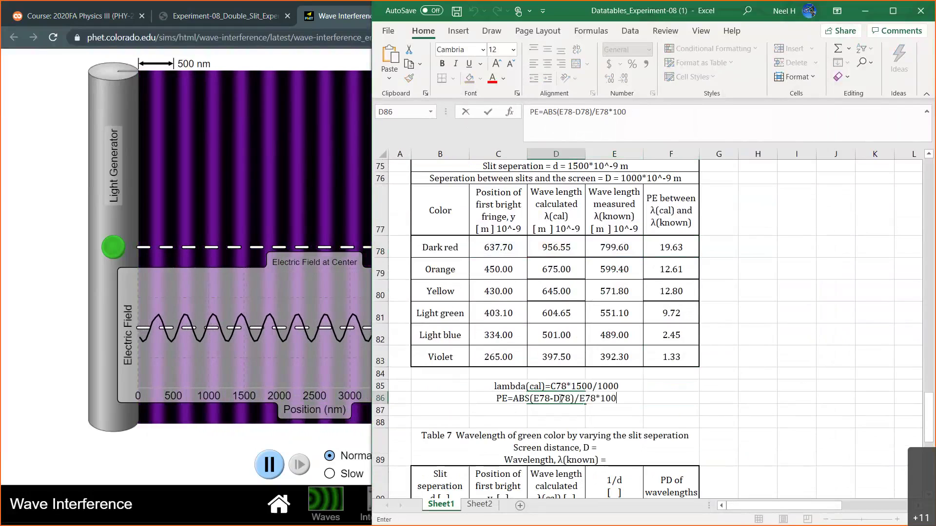
key(Return)
- Fill cells C85:E86 containing the formula notes with yellow
drag(488, 386, 619, 400)
click(469, 78)
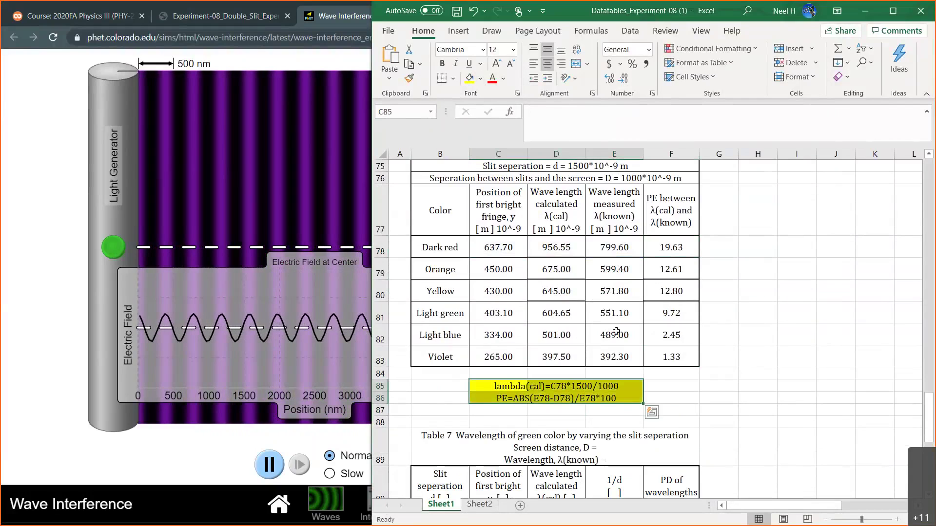
click(769, 389)
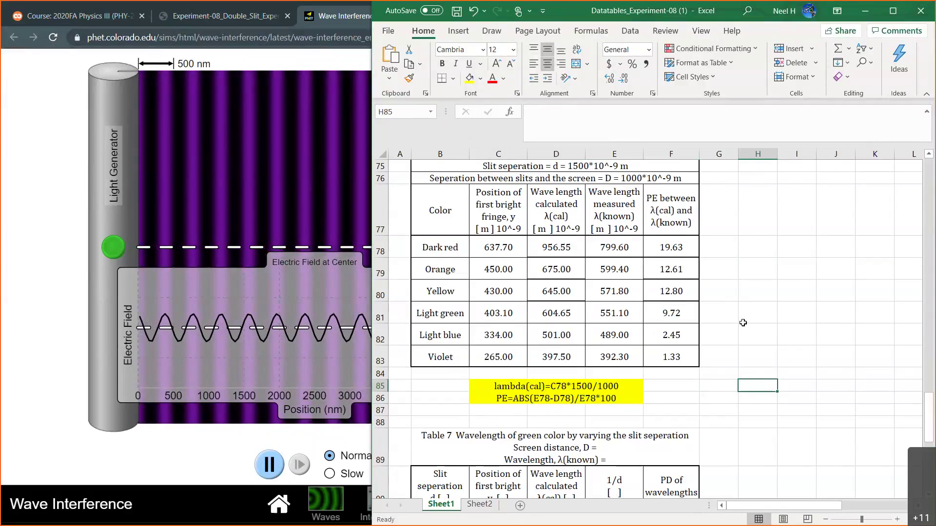
- Switch to the Wave Interference simulation, set the light frequency to green, and hide the electric field graph
scroll(743, 323, up, 1)
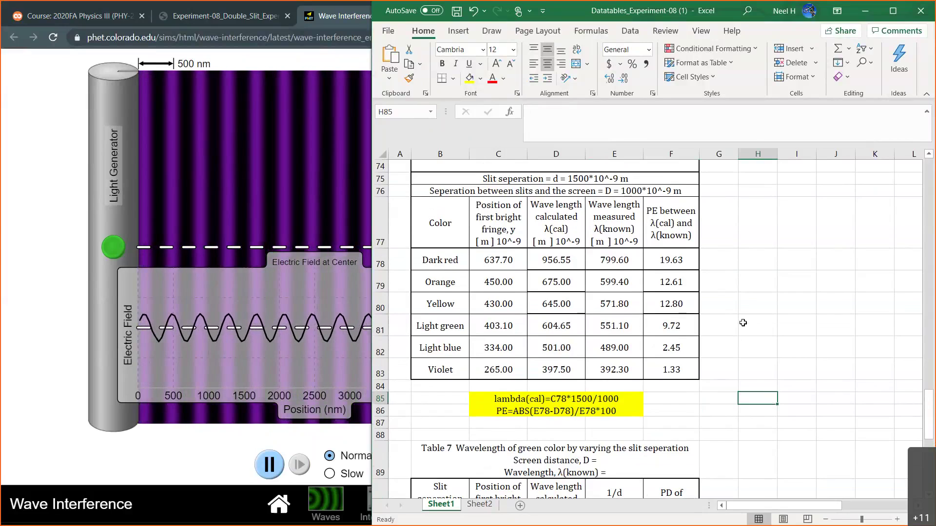
scroll(743, 322, down, 3)
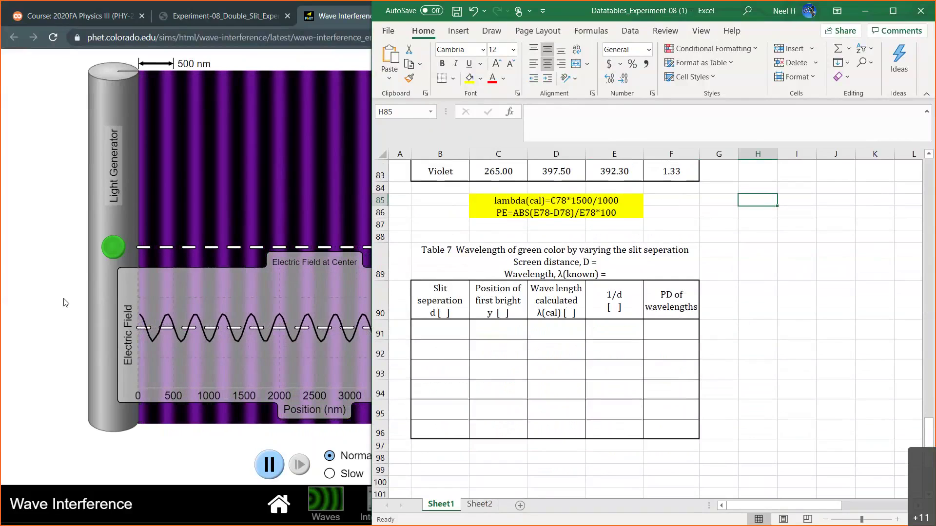
click(268, 281)
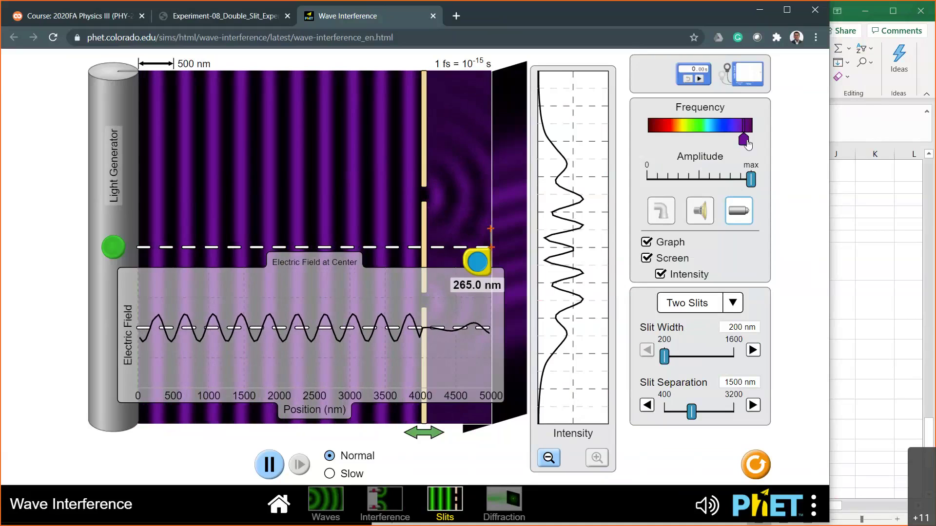
drag(746, 147, 701, 149)
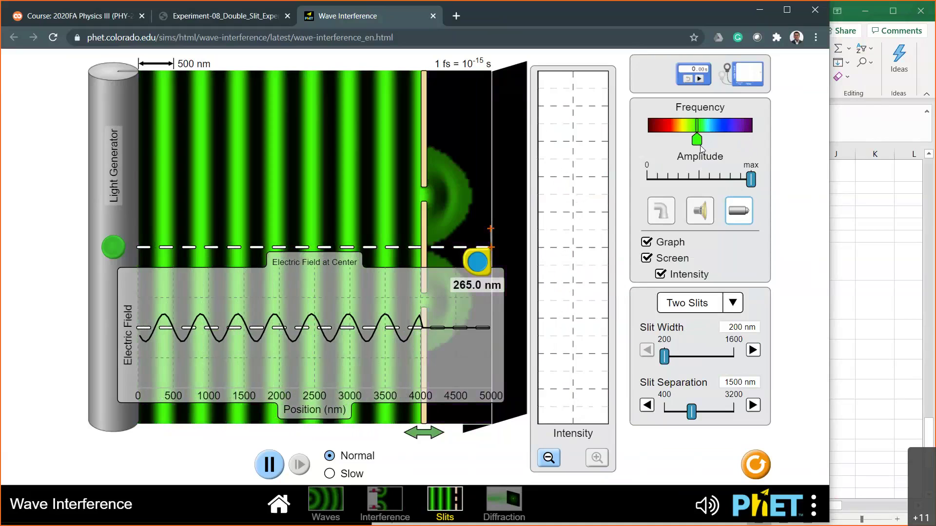
click(680, 243)
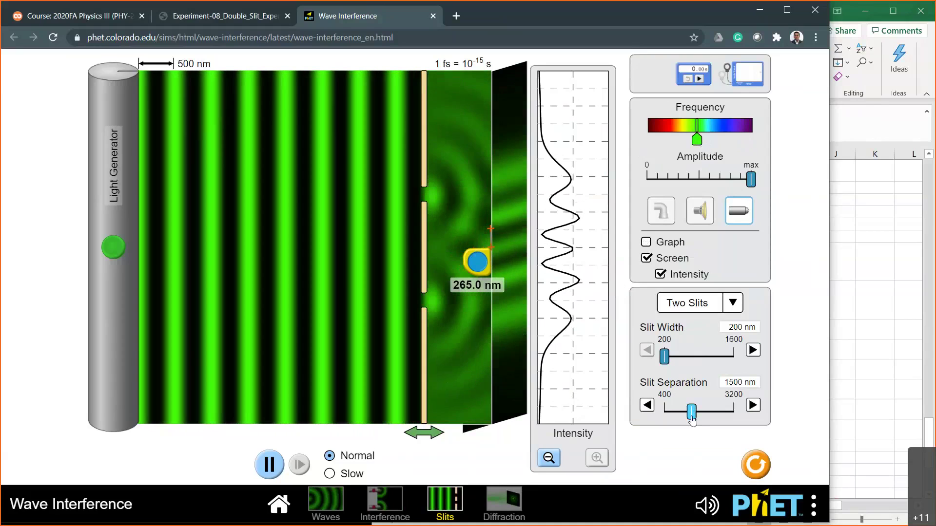
- Set the slit separation to 1000 nm and measure from the center to the first bright green fringe on the screen
drag(691, 413, 739, 416)
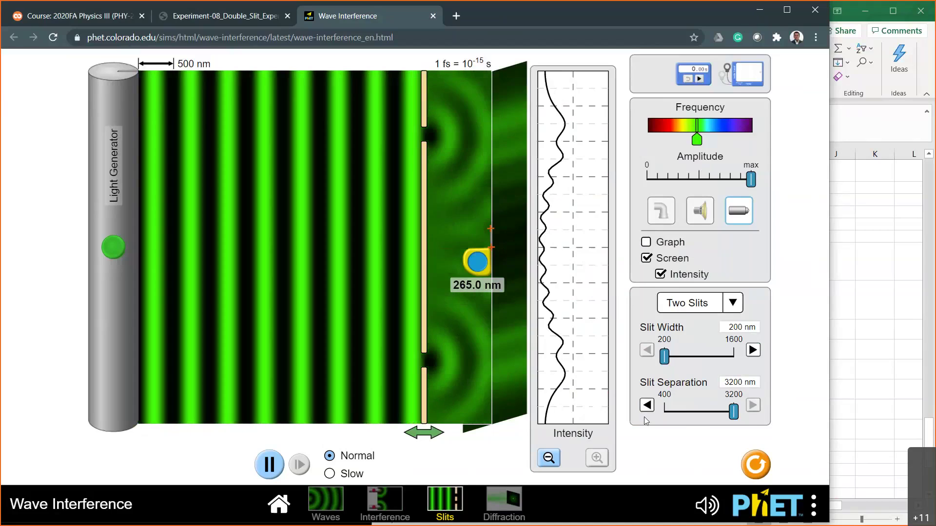
drag(736, 416, 681, 422)
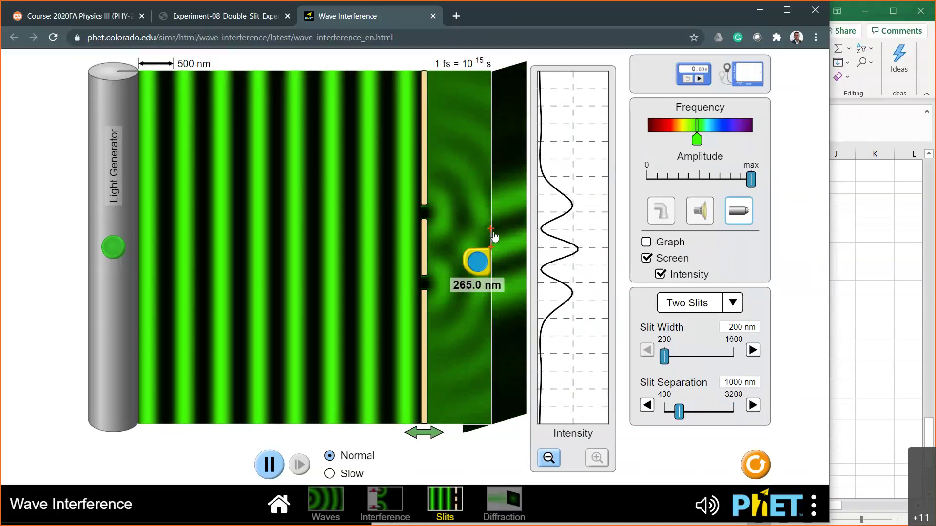
drag(490, 229, 491, 207)
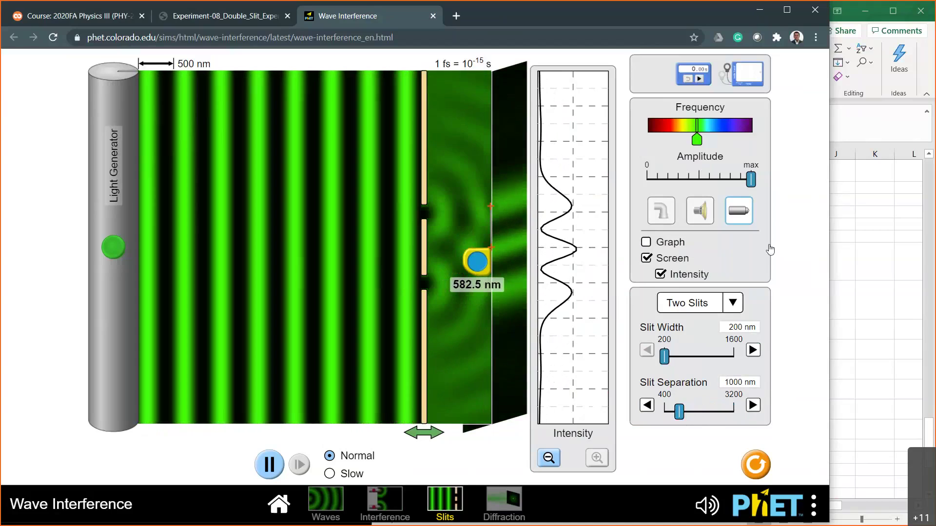
- Set the slit separation to 1550 nm and measure from the center to the first bright green fringe on the screen
key(alt+Tab)
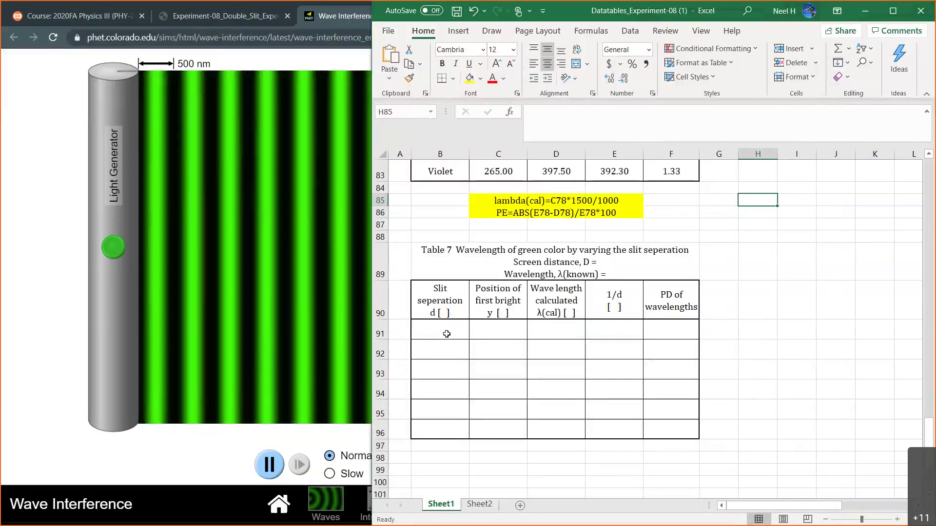
key(alt+Tab)
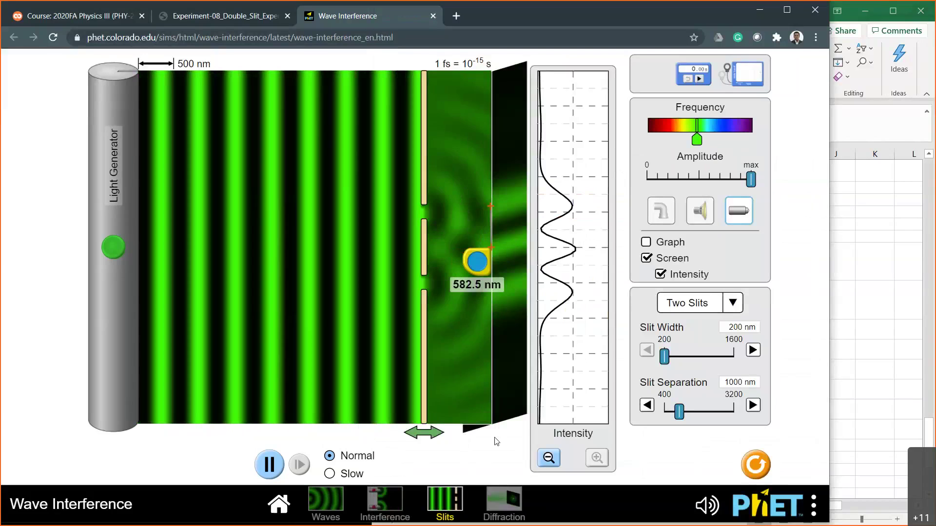
drag(679, 412, 693, 415)
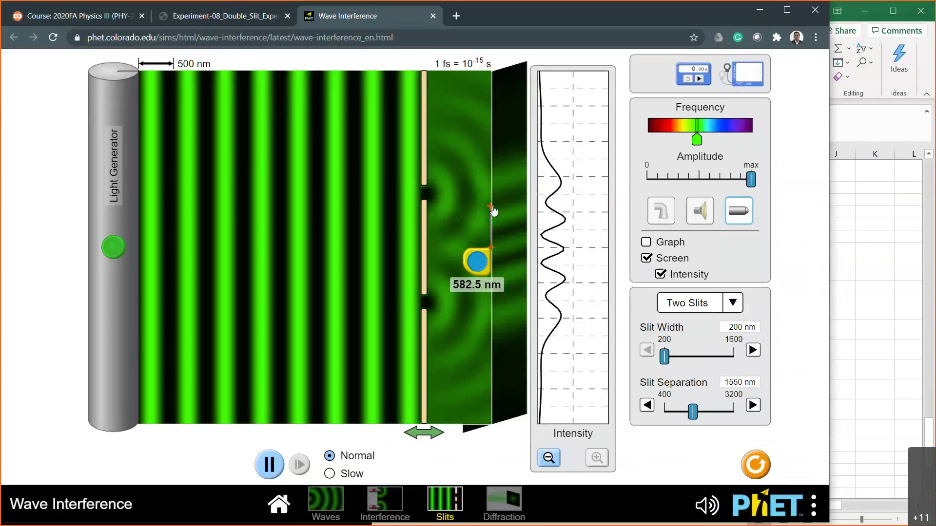
drag(493, 210, 493, 223)
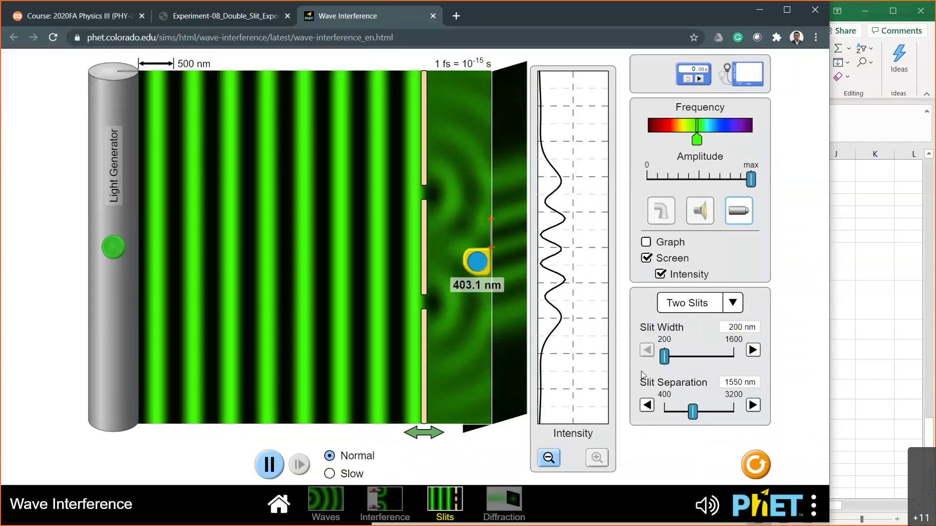
- Show the electric field graph, then switch to Excel and enter the screen distance D = 1000*10^-9 in the Table 7 heading
click(647, 243)
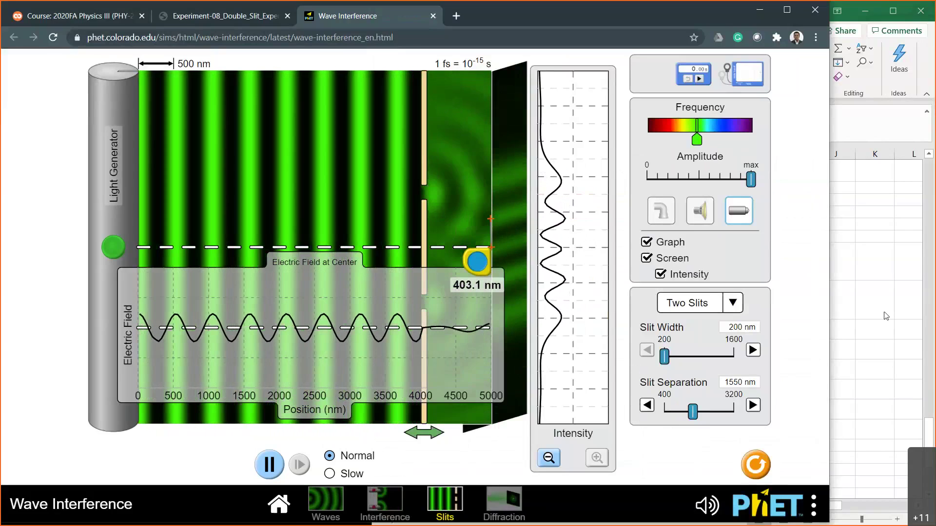
key(alt+Tab)
click(431, 307)
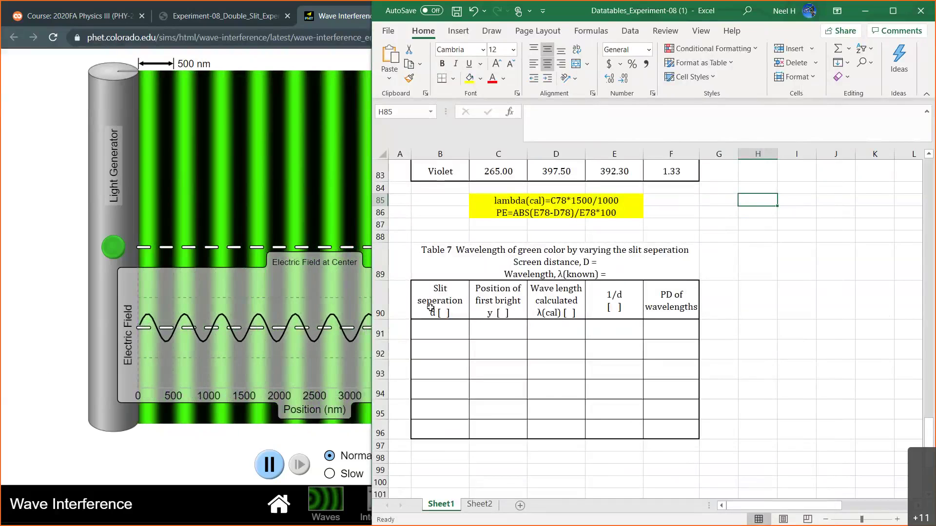
click(550, 272)
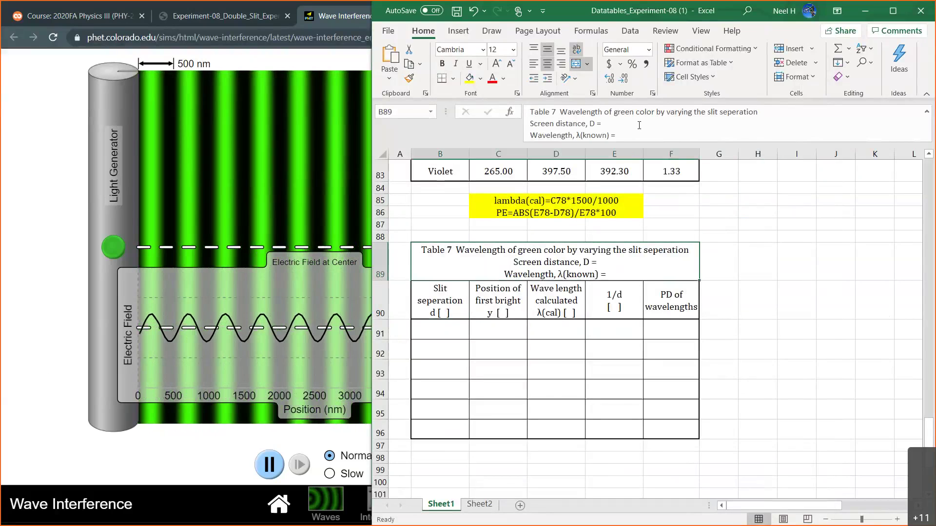
click(624, 117)
click(613, 122)
text(1000)
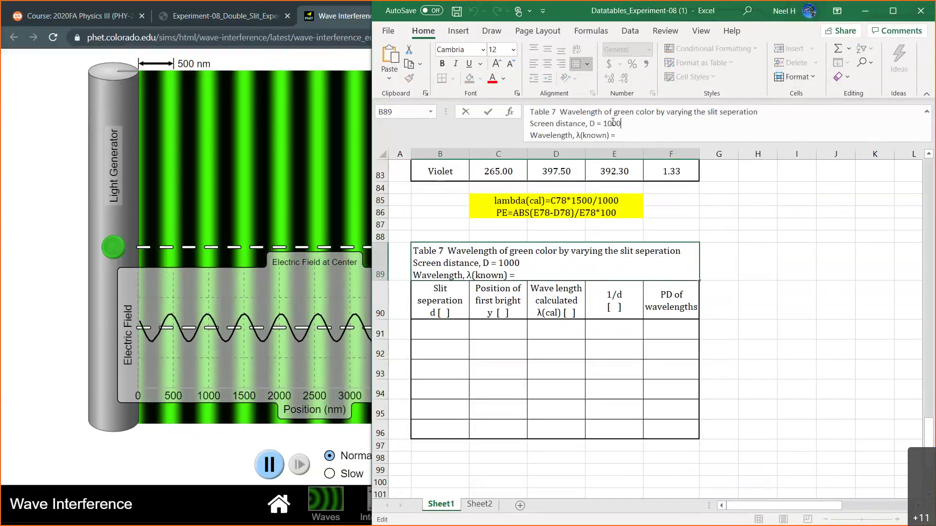
text(*10^-9)
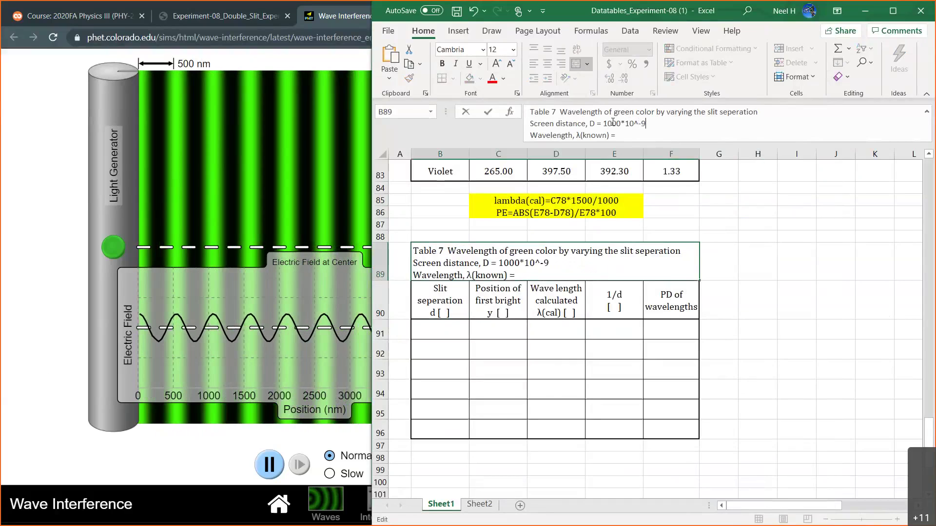
key(Return)
key(Up)
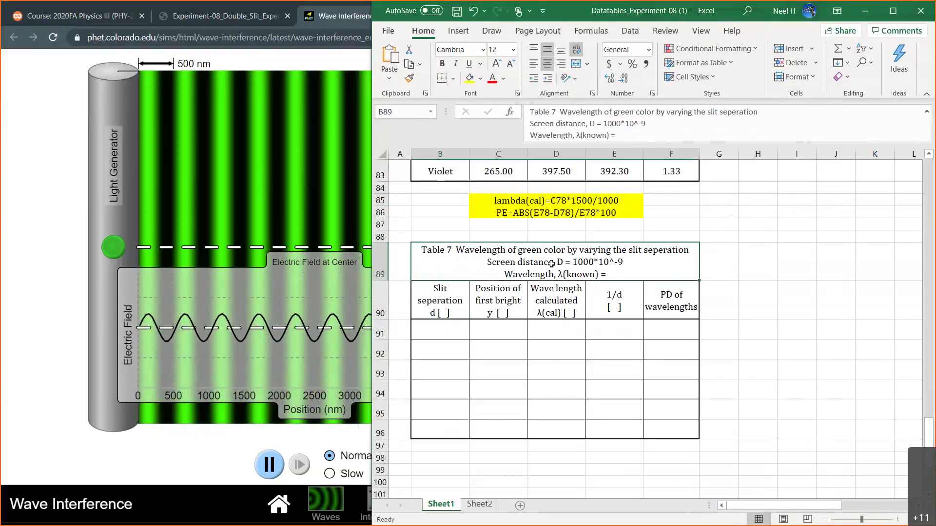
- Switch to the Wave Interference simulation, pause it, and measure the green wavelength between two adjacent crests on the electric field graph
click(58, 385)
click(269, 465)
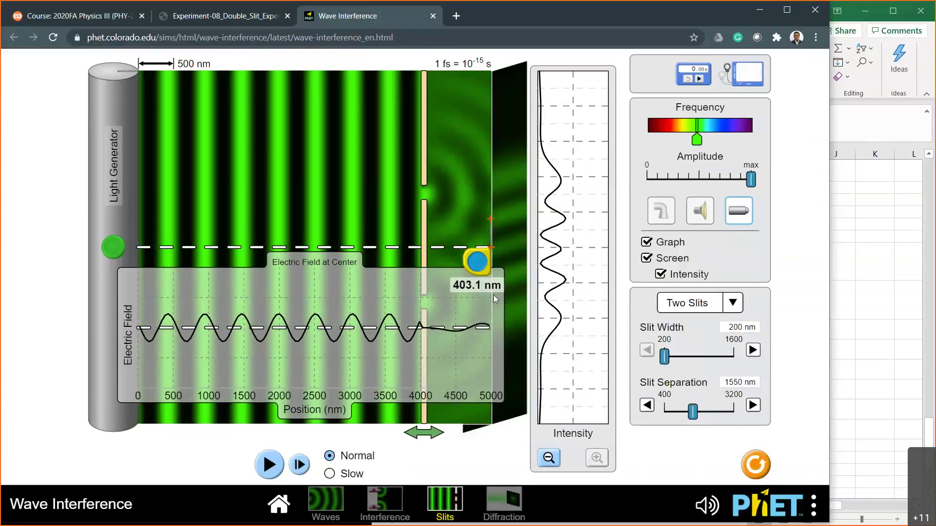
drag(472, 264, 151, 330)
drag(167, 285, 211, 318)
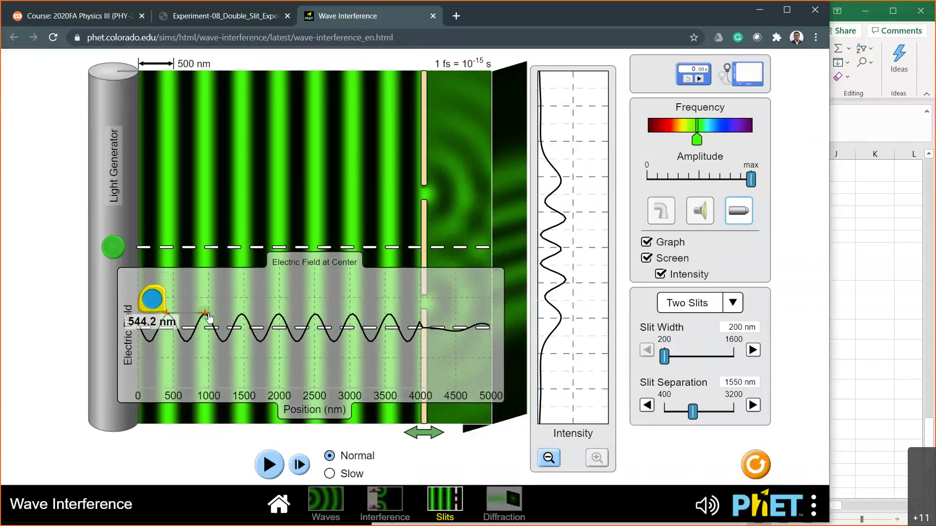
drag(154, 306, 156, 306)
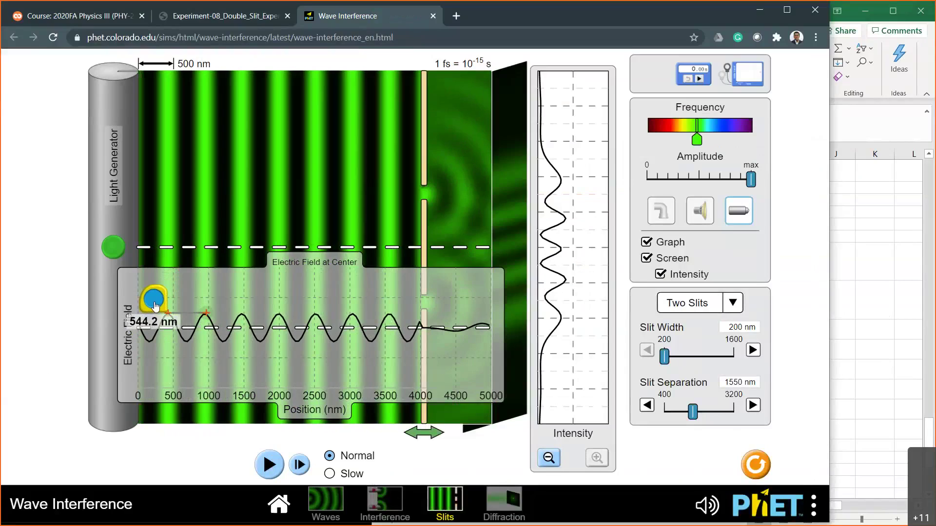
drag(211, 318, 208, 319)
- In Excel, complete the Table 7 heading with the known wavelength 523.5*10^-9 m and add the unit m to the screen distance
click(864, 283)
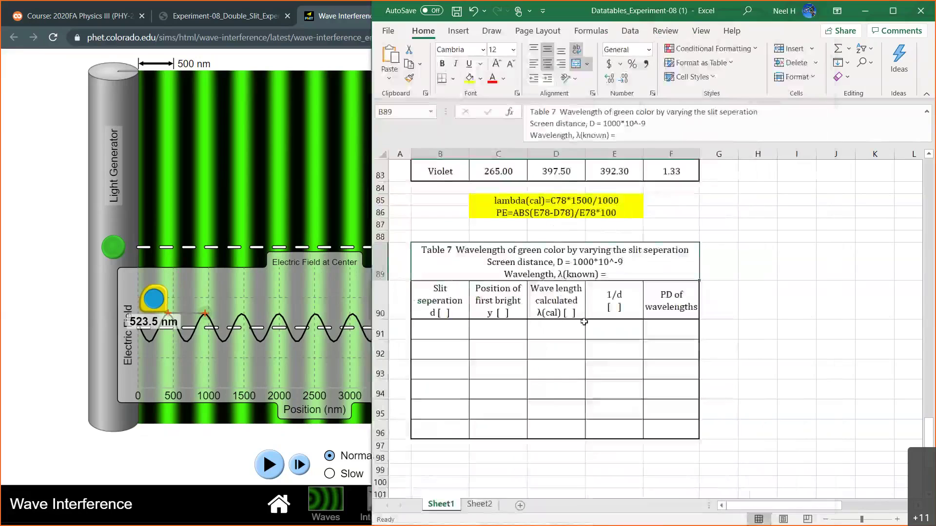
click(637, 140)
text(523)
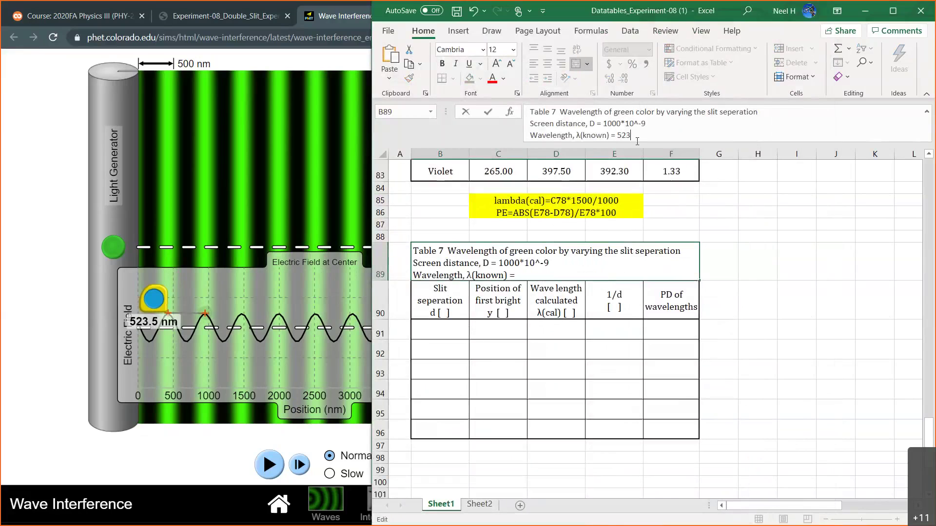
text(.5*10^-9 m)
click(654, 123)
text(m)
key(Return)
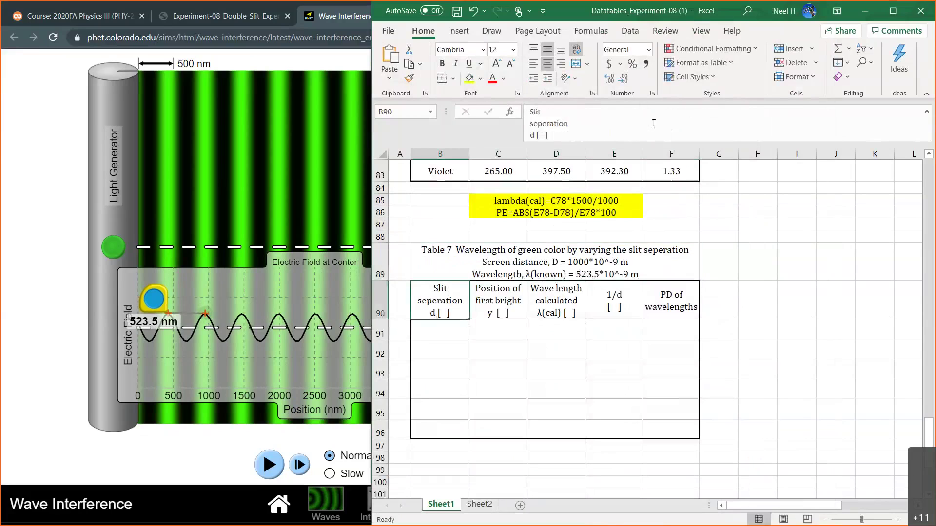
- Add the unit "[ m ] 10^-9" to the slit separation header in B90 and the first bright position header in C90
click(545, 134)
text(m ] 10^-9)
key(Return)
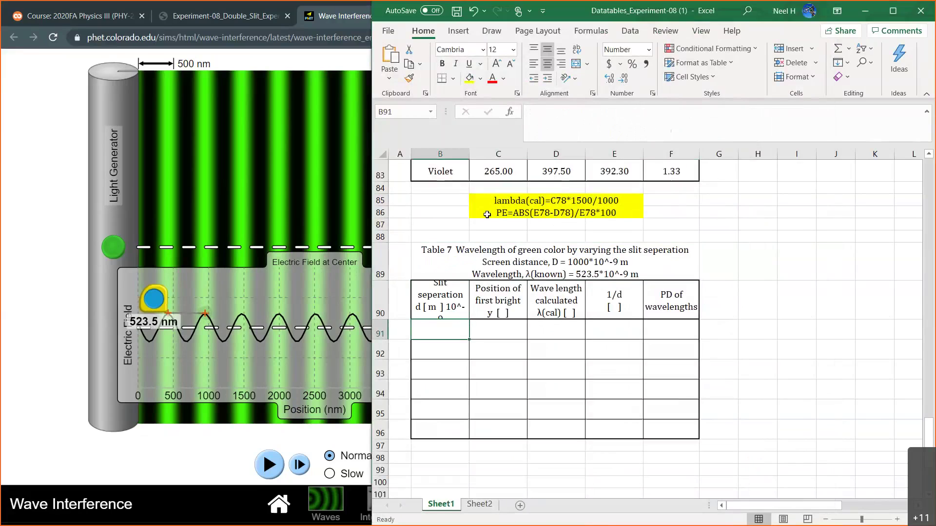
key(Up)
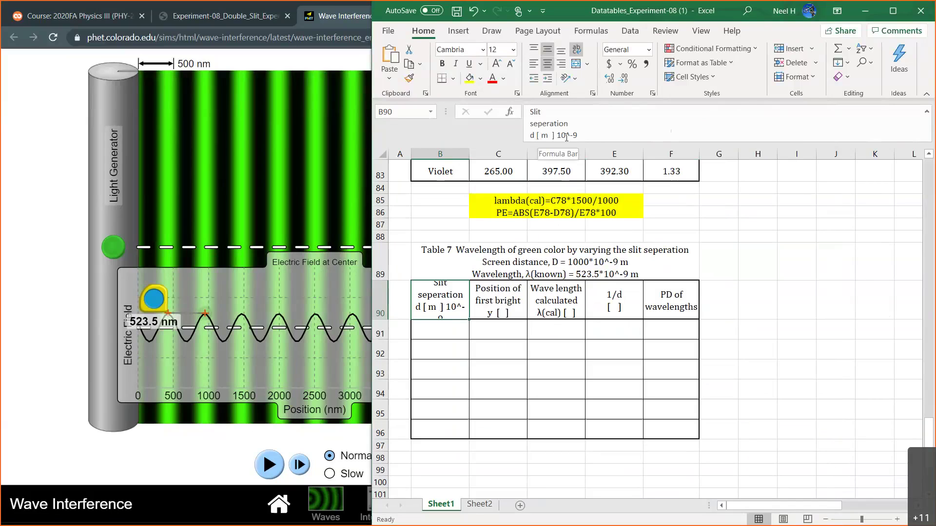
key(Right)
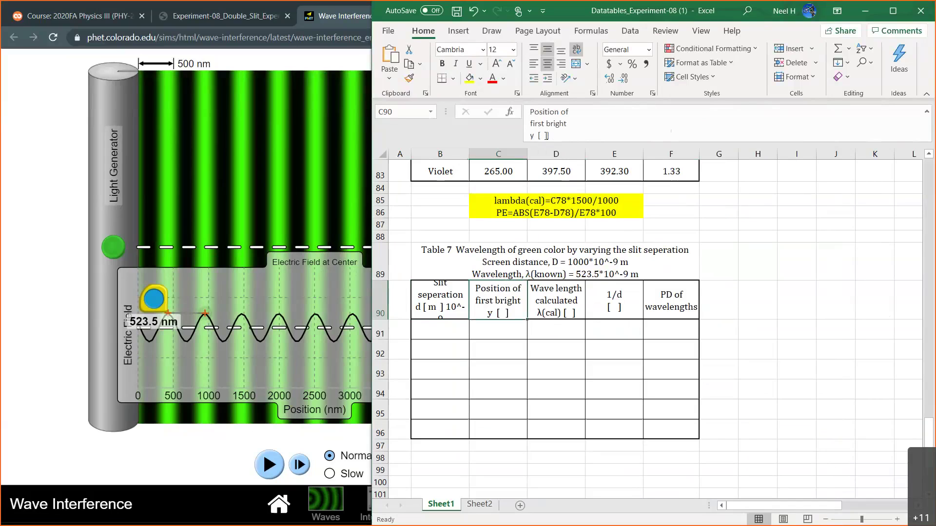
click(544, 135)
text(m)
click(566, 137)
text(10^-9)
key(Return)
- Add the unit "[ m ] 10^9-" to the calculated wavelength header in D90
click(548, 297)
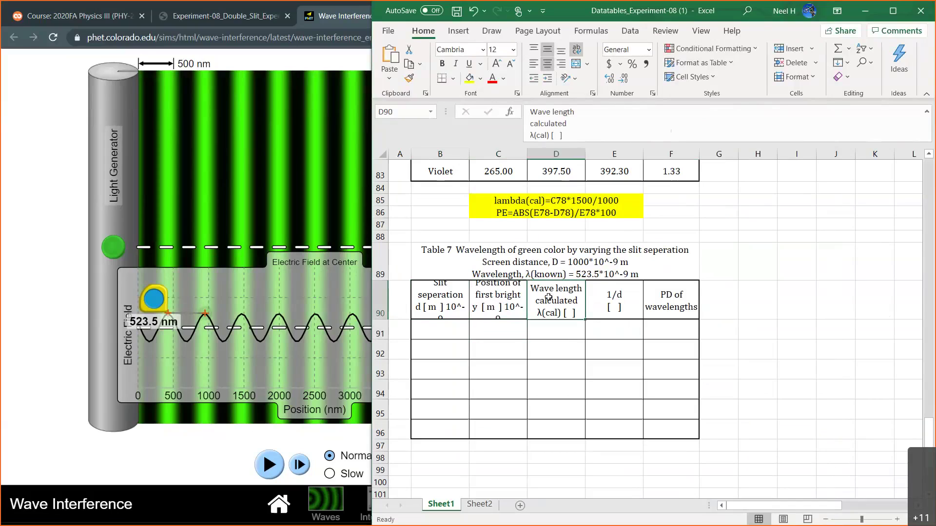
click(558, 135)
text(m)
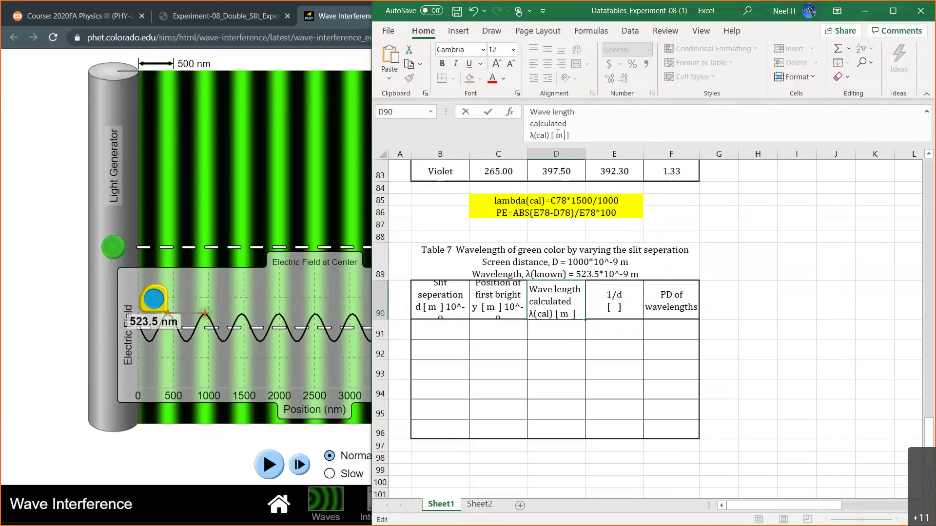
key(Delete)
text(10^)
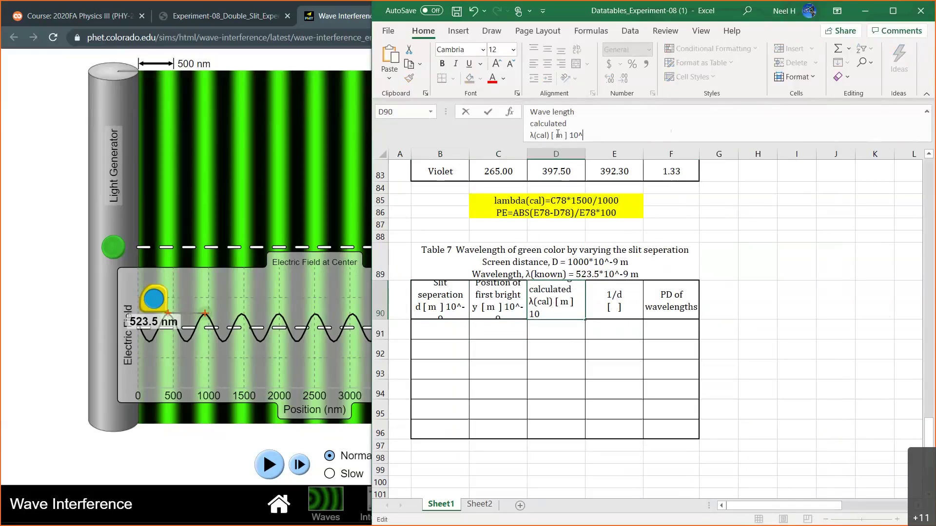
text(-9)
key(Return)
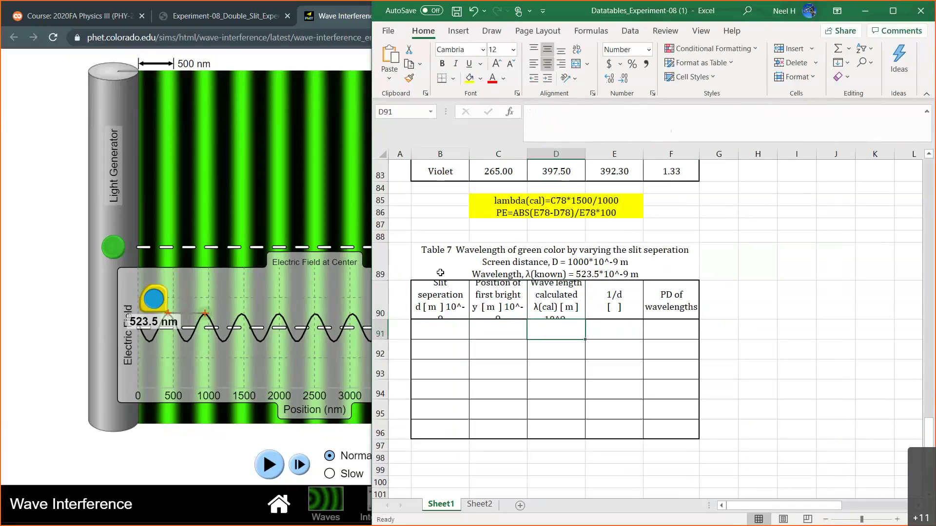
- Increase the height of row 90 and move the units in headers B90, C90 and D90 onto their own lines
drag(380, 319, 380, 331)
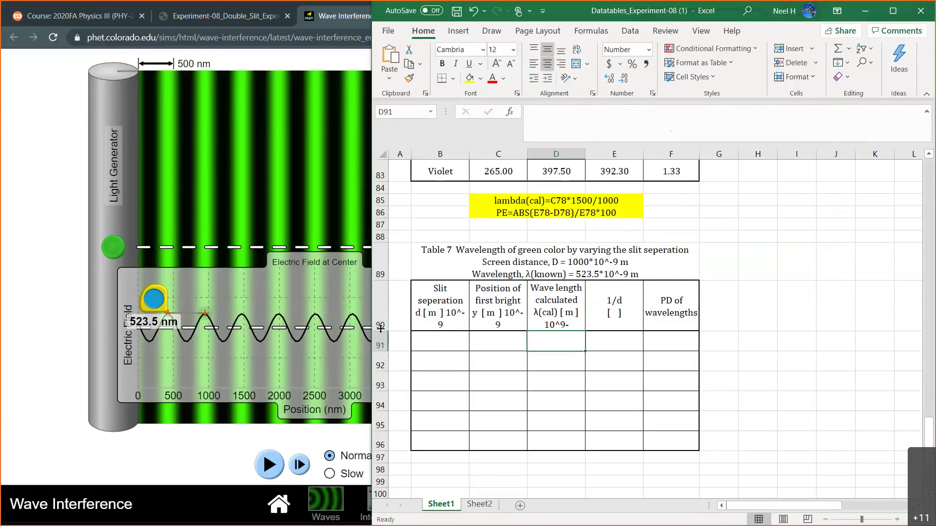
click(441, 312)
click(538, 135)
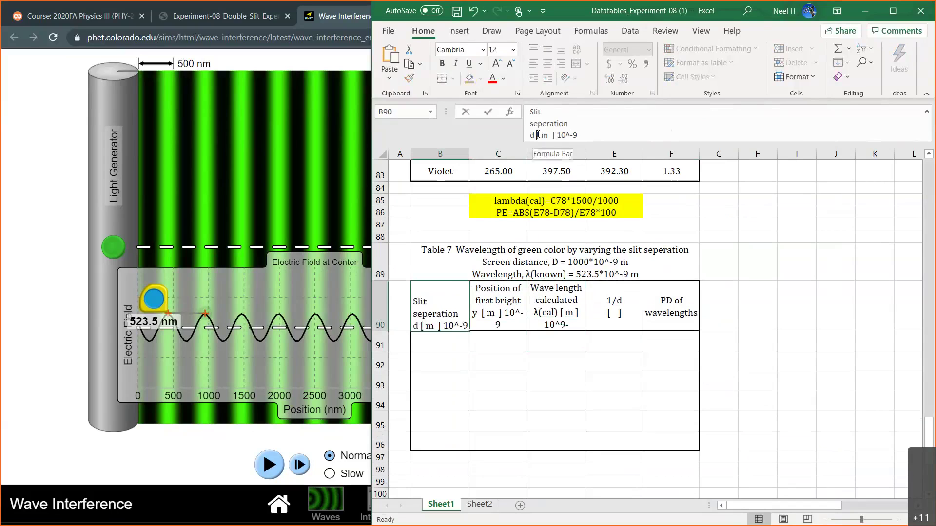
key(alt+Return)
key(Return)
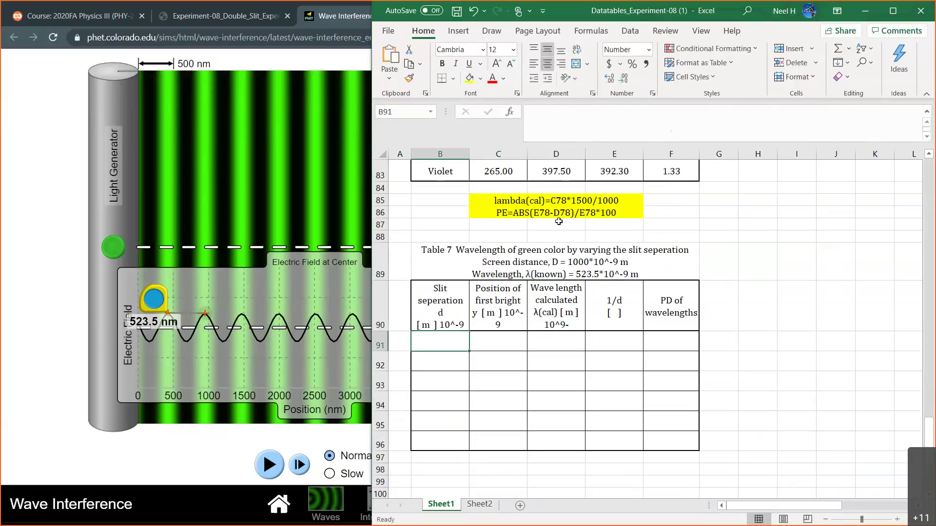
click(507, 312)
click(537, 135)
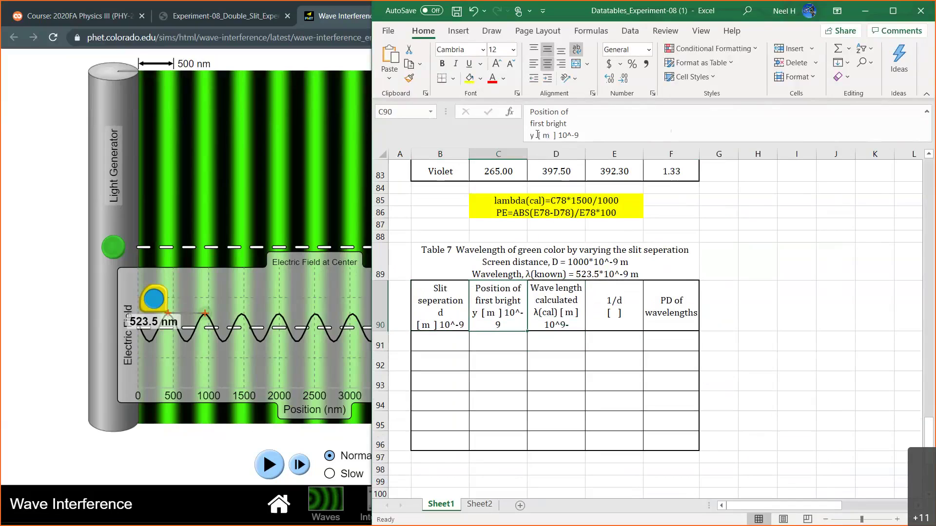
key(alt+Return)
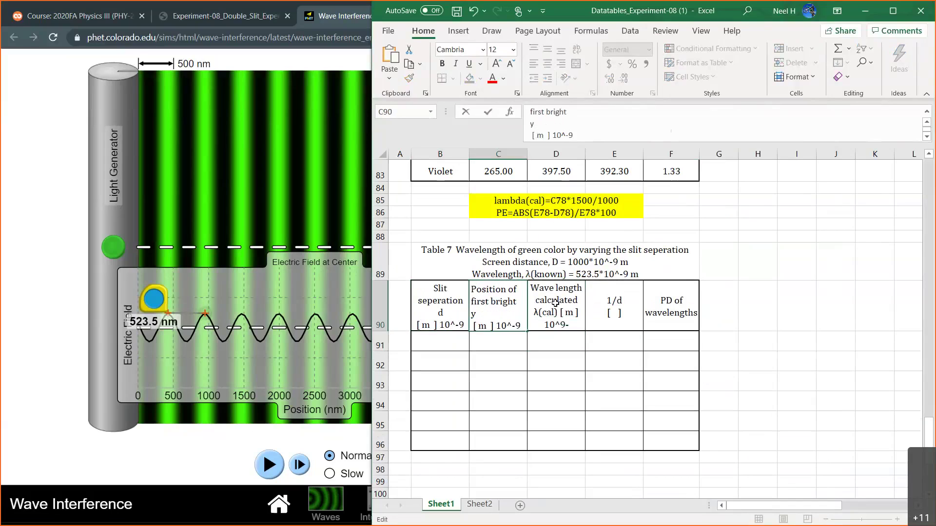
key(Tab)
click(554, 135)
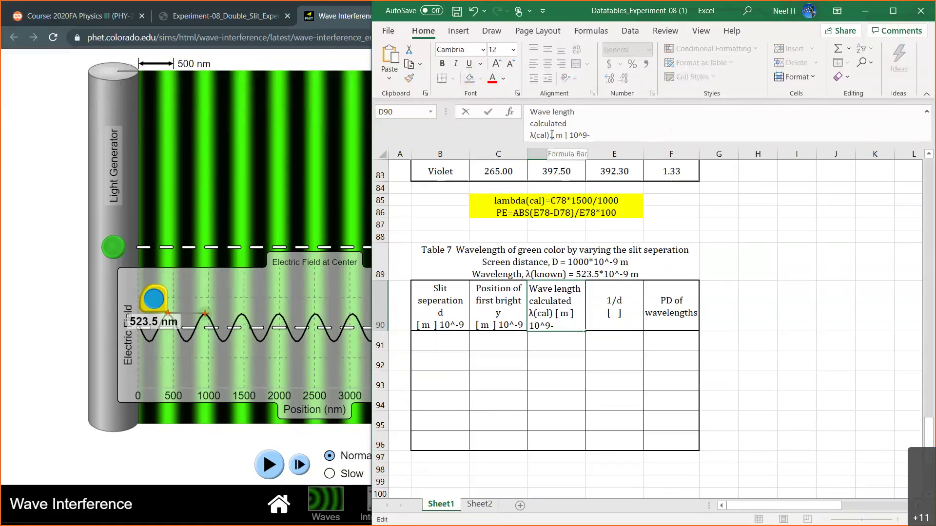
key(alt+Return)
click(621, 325)
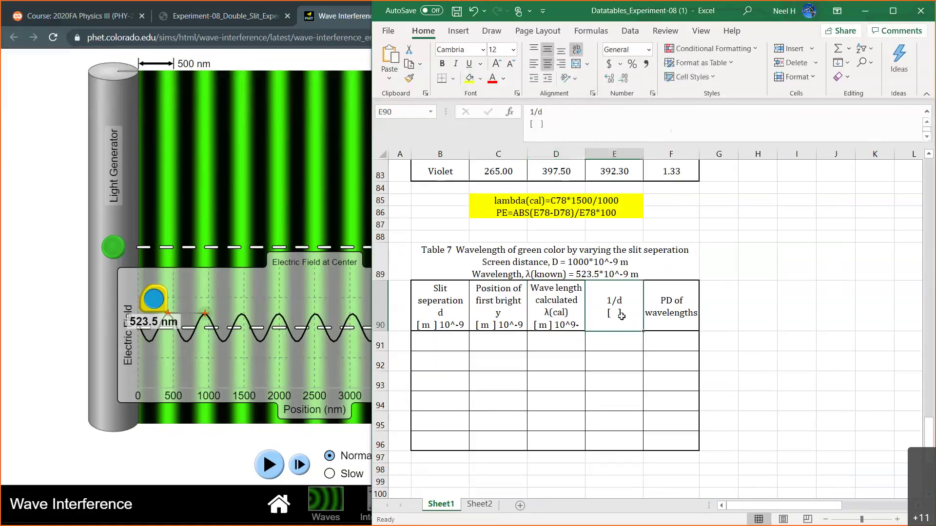
- Add the unit "[ 1/m ] 10^9" to the 1/d header in E90
click(538, 124)
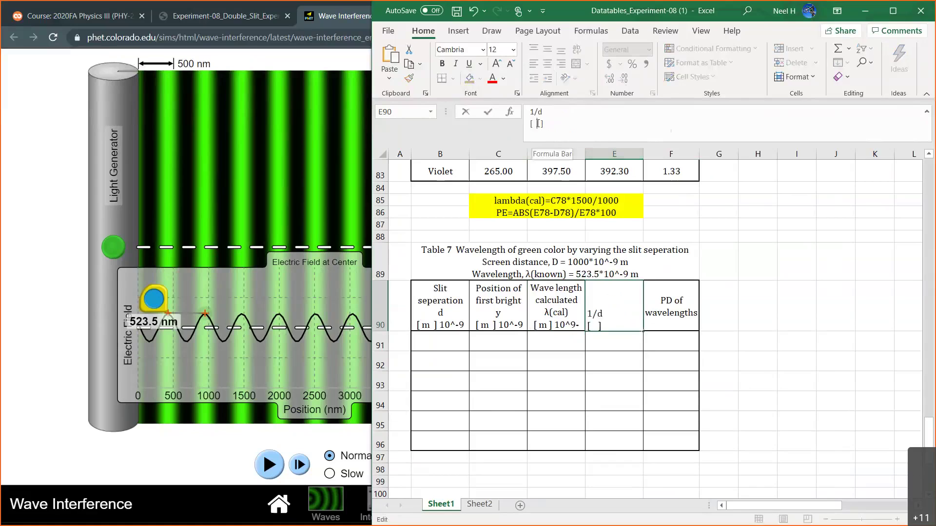
text(1/m)
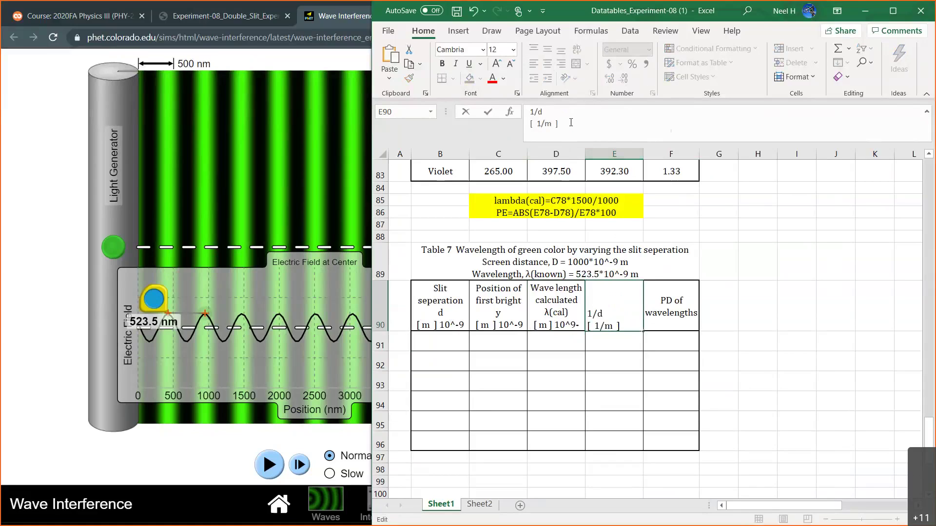
text(109)
key(BackSpace)
text(9)
key(BackSpace)
text(9)
key(ctrl+Return)
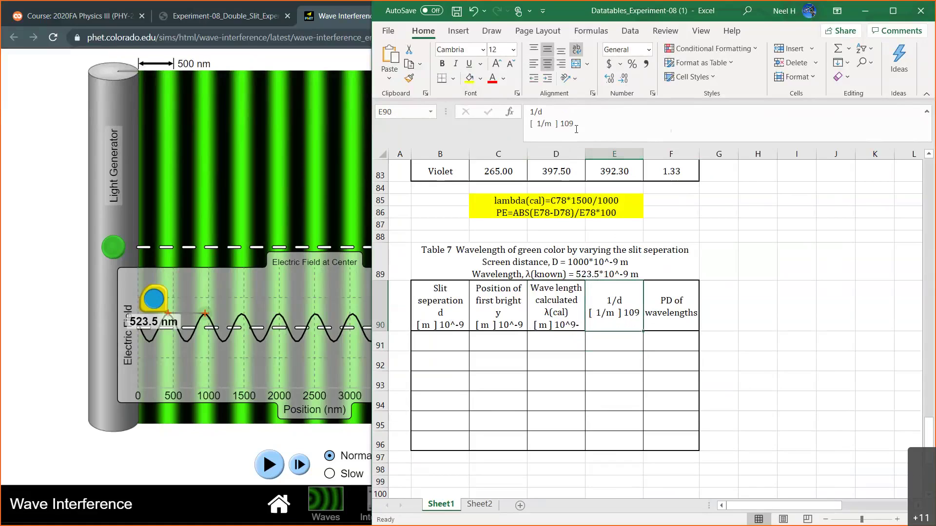
click(570, 124)
text(^)
key(Return)
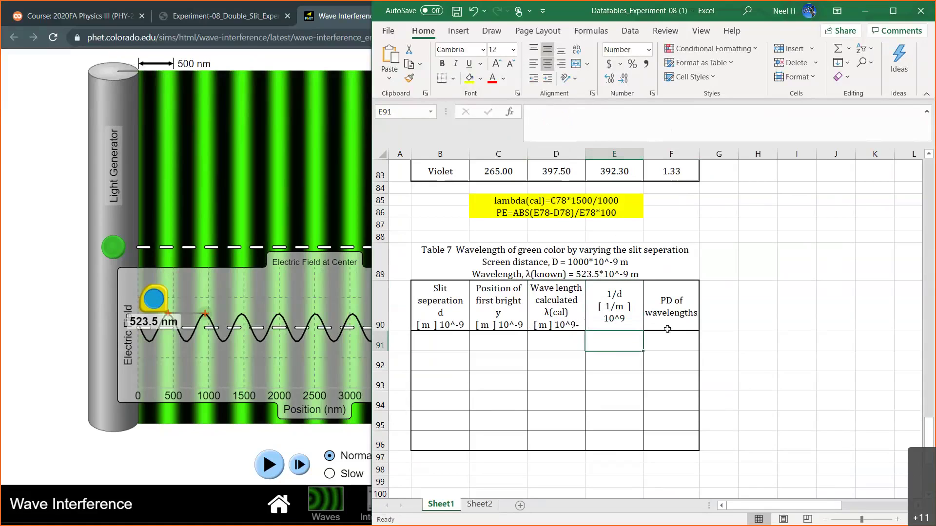
- Change the header in F90 to "PE of wavelengths" and select cell B91
click(668, 330)
click(541, 113)
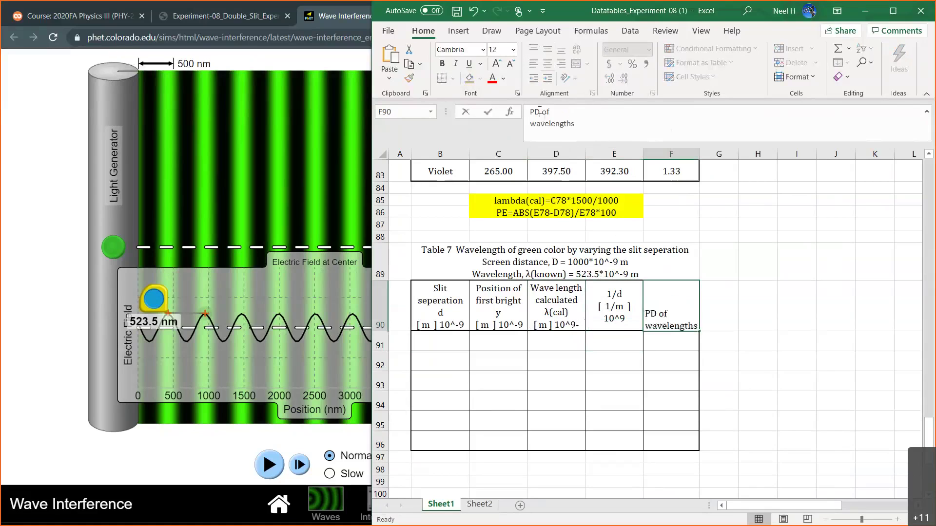
key(BackSpace)
text(E)
key(Return)
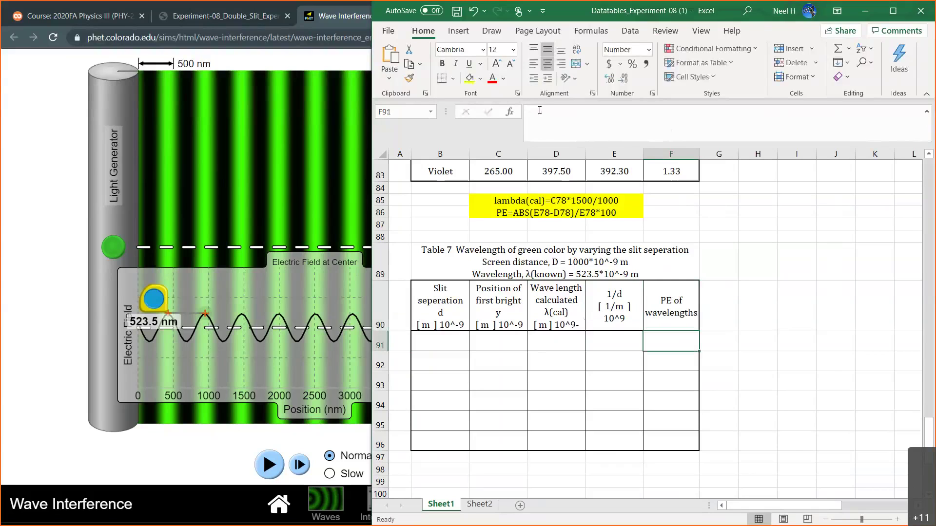
click(433, 336)
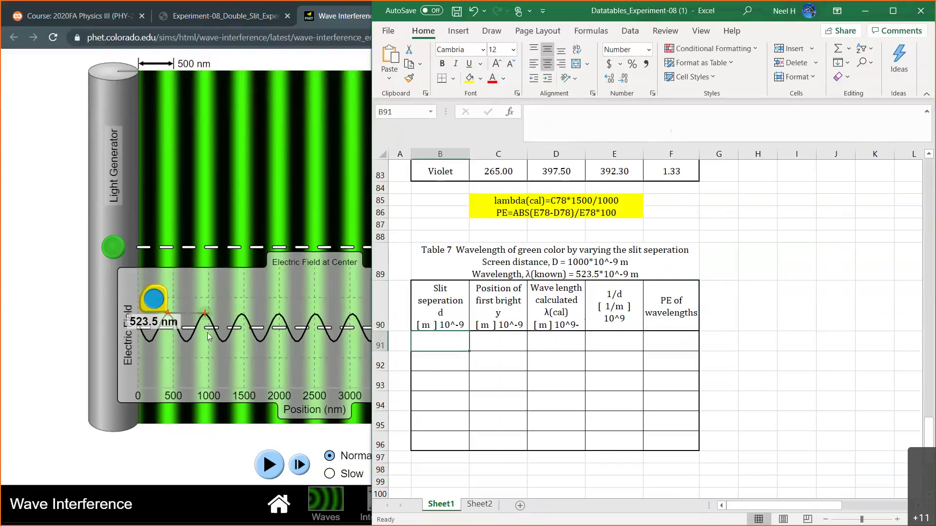
- Switch to the Wave Interference simulation, set the slit separation to 500 nm and resume the simulation
click(62, 367)
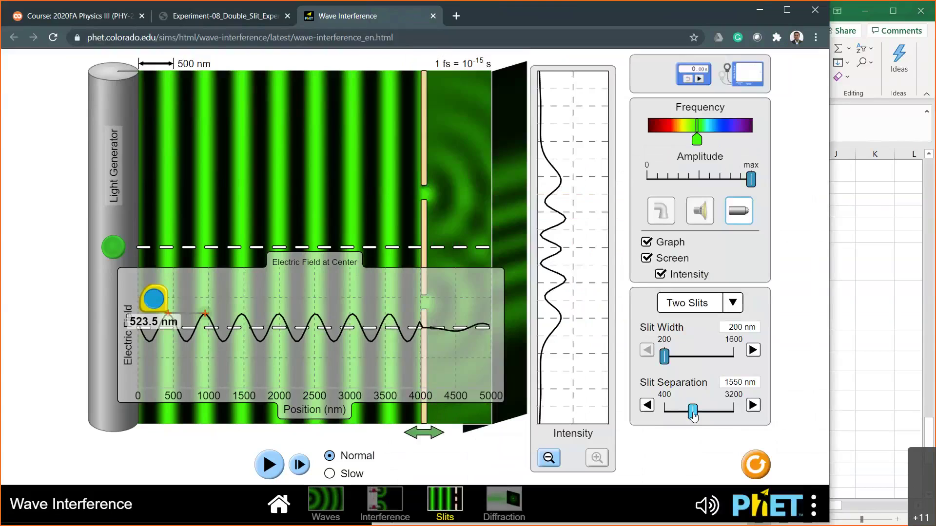
drag(693, 415, 669, 415)
click(647, 405)
click(647, 405)
click(646, 406)
click(647, 406)
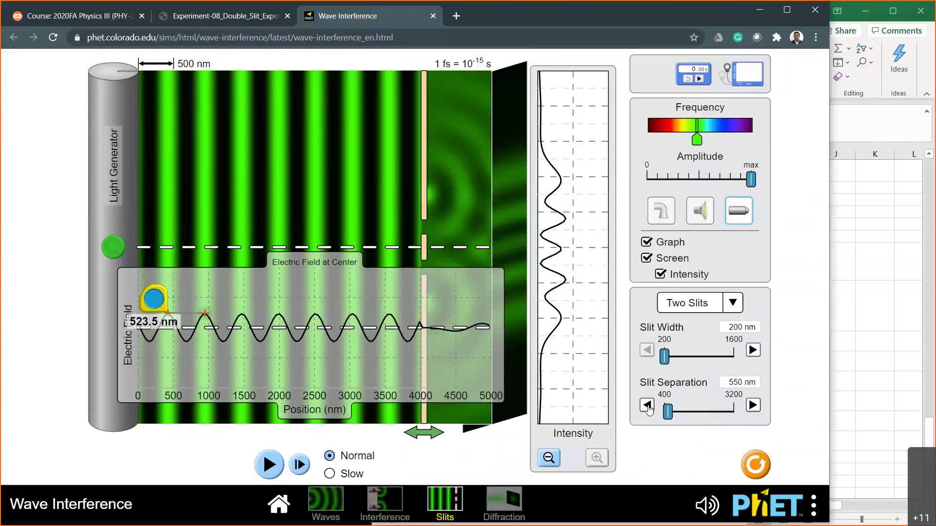
click(647, 406)
click(647, 406)
click(647, 406)
click(262, 462)
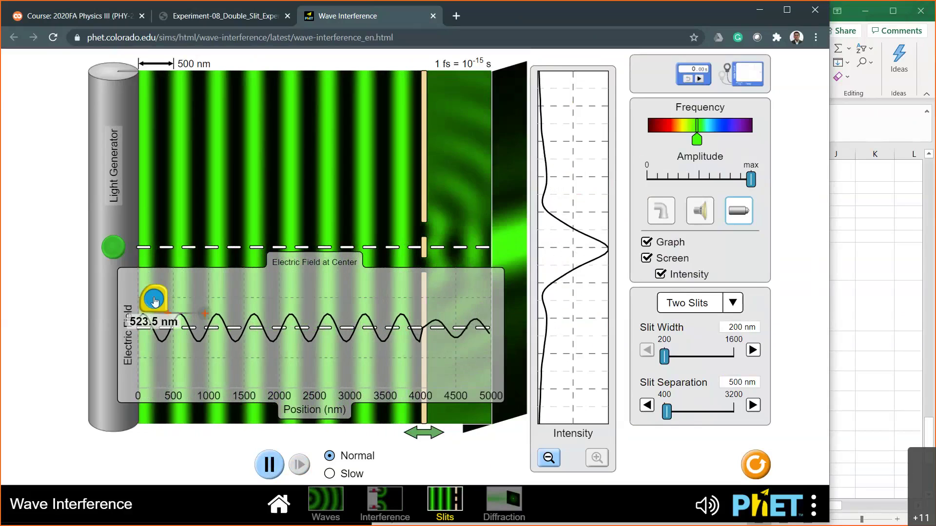
- Place the measuring tape on the central axis beside the screen and set the slit separation to 1000 nm
drag(154, 301, 476, 234)
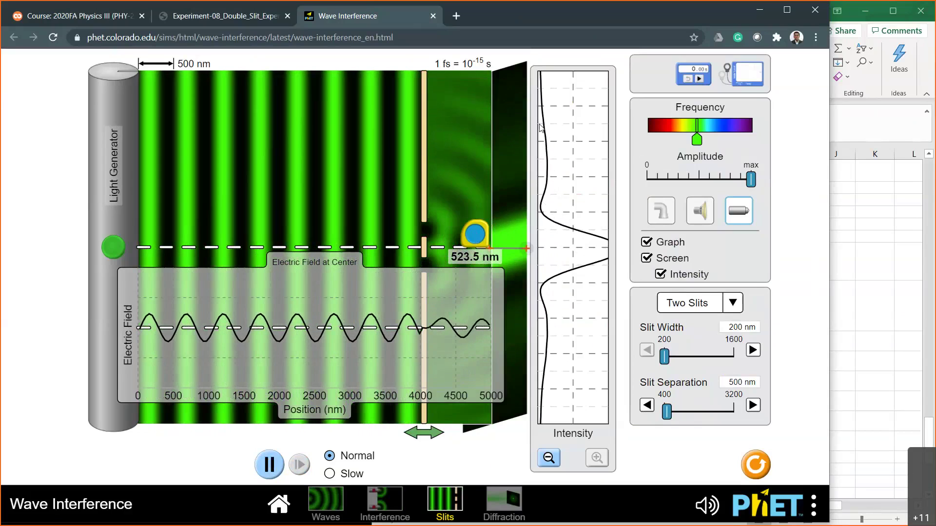
drag(667, 412, 676, 418)
click(754, 405)
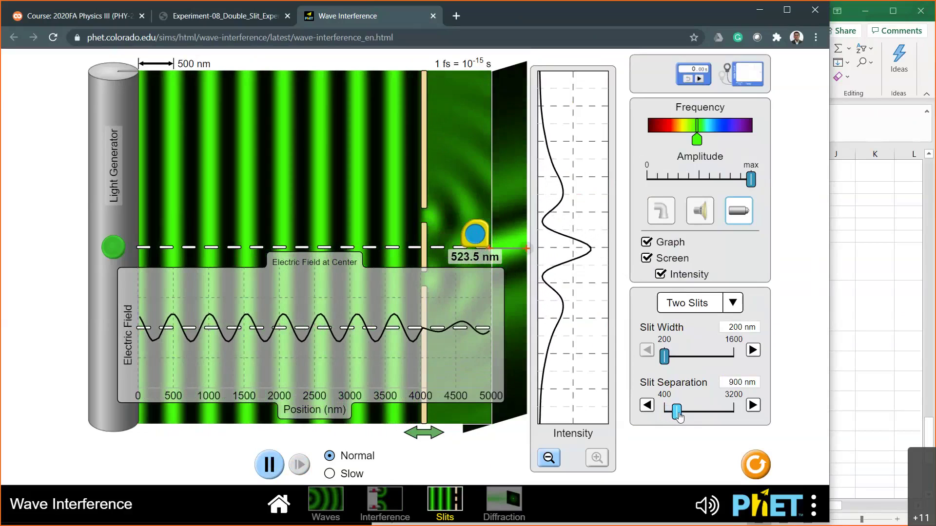
click(753, 406)
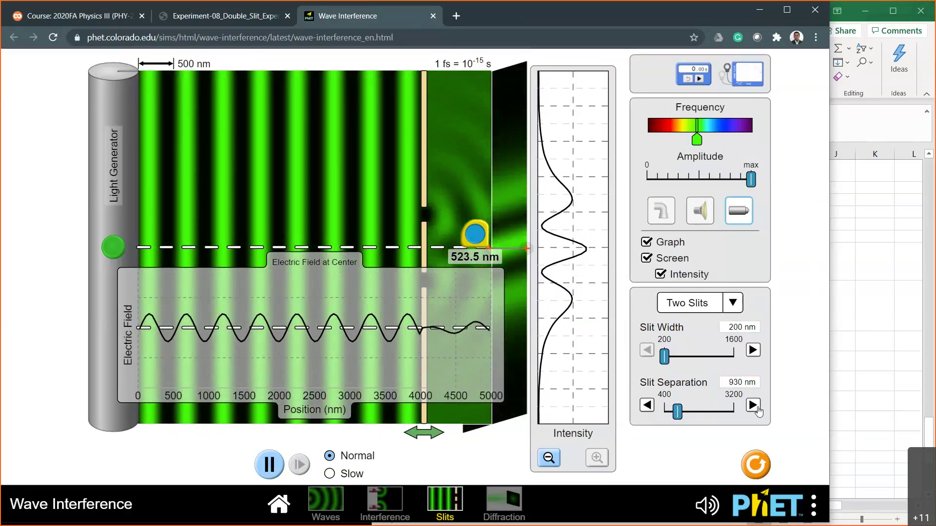
click(753, 405)
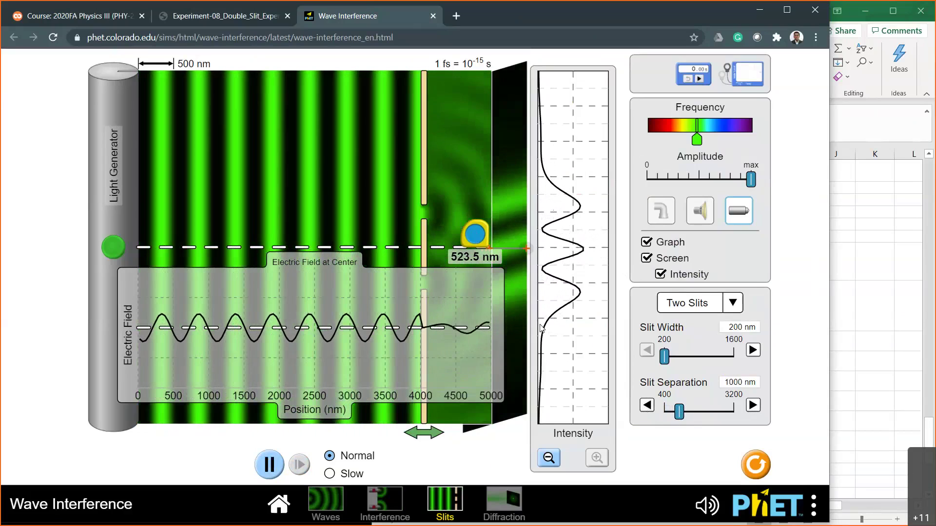
- Measure along the screen from the central maximum on the dashed axis up to the first bright fringe
drag(477, 242, 494, 208)
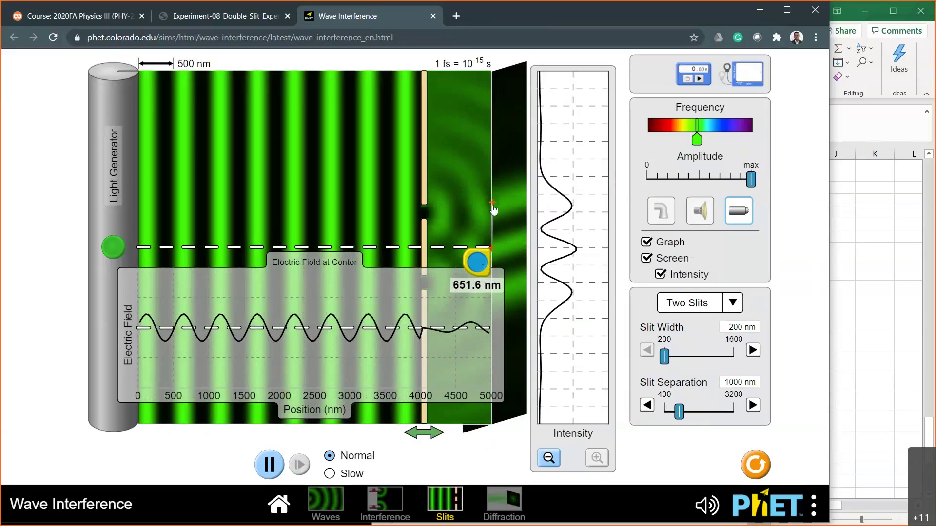
drag(494, 207, 494, 208)
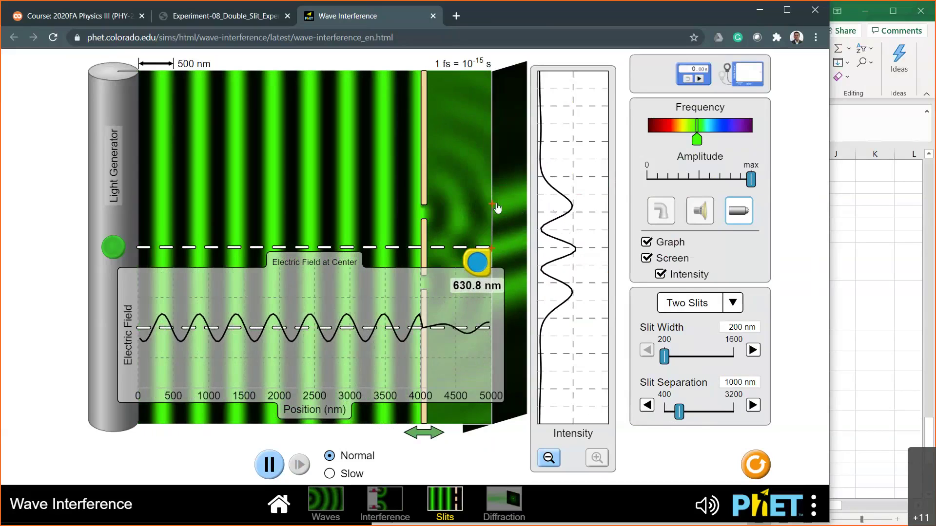
drag(493, 204, 496, 212)
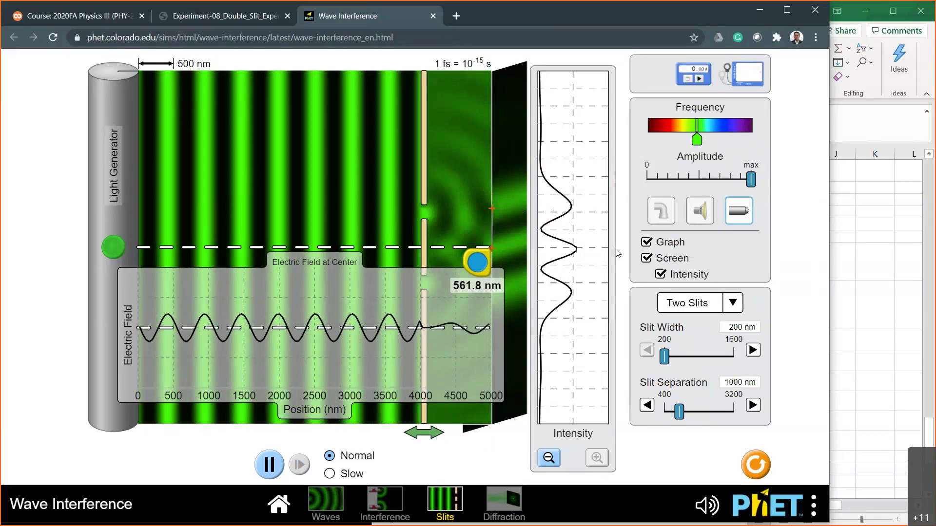
- Switch to Excel and enter 561.8 in cell B91 of Table 7
click(835, 284)
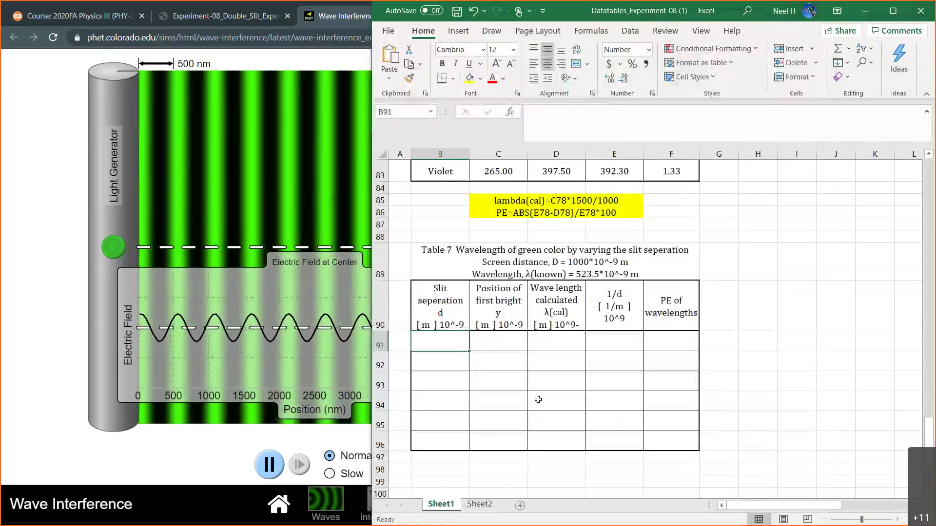
text(561.8)
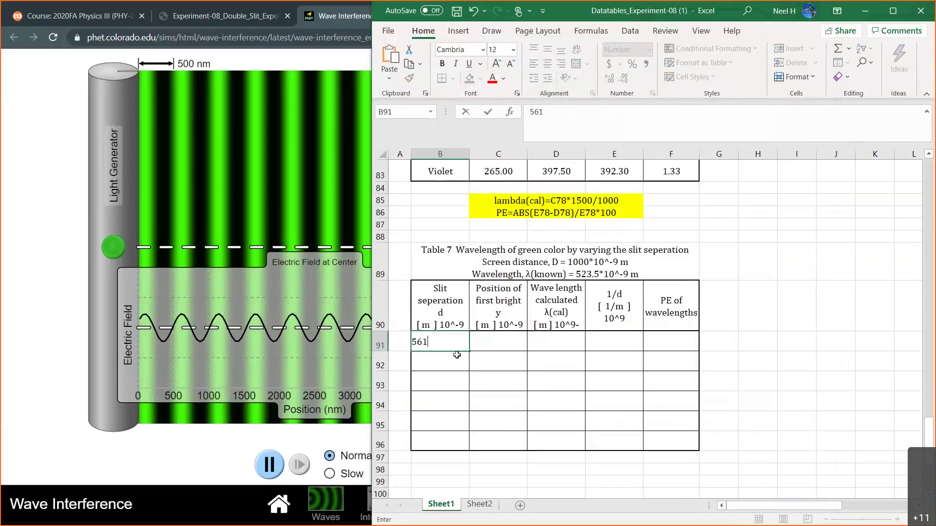
key(Return)
- Review the handwritten fringe formulas on Sheet2 and the simulation's tape reading, and return to cell C91 on Sheet1
click(505, 343)
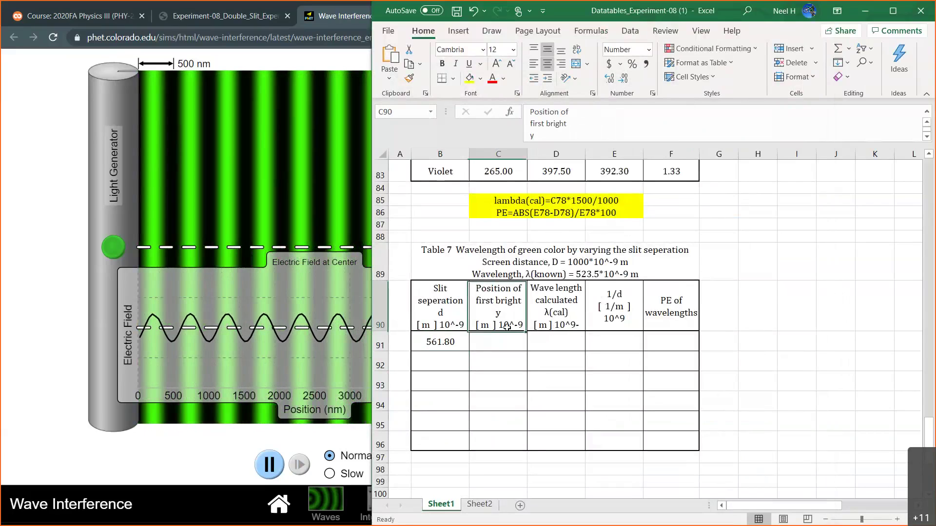
click(480, 505)
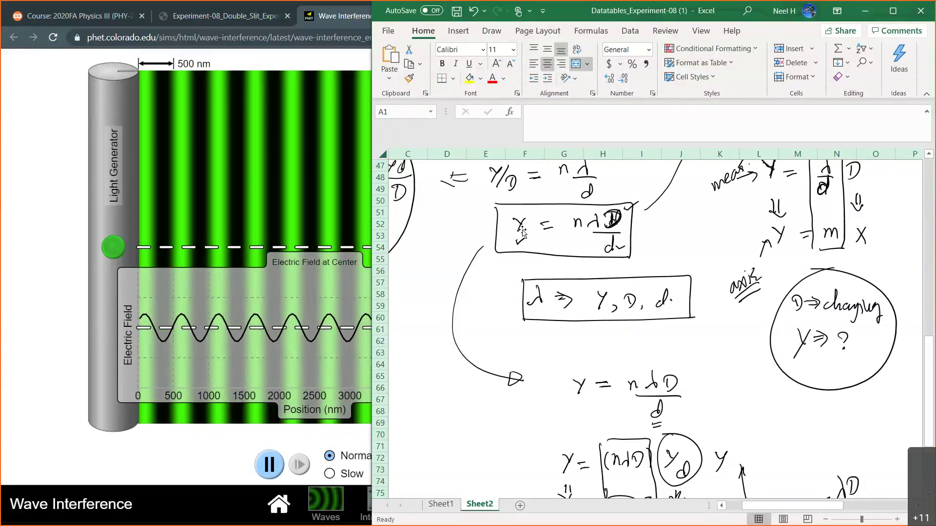
click(110, 256)
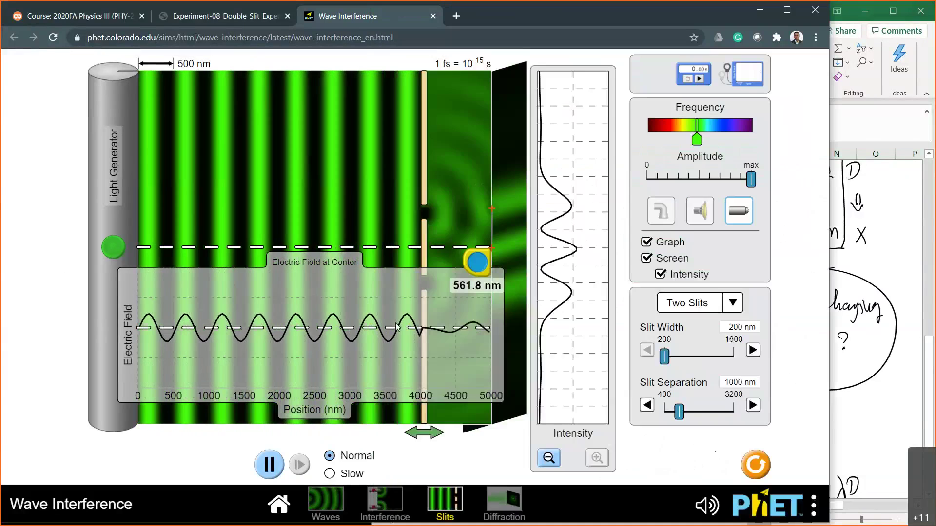
click(872, 441)
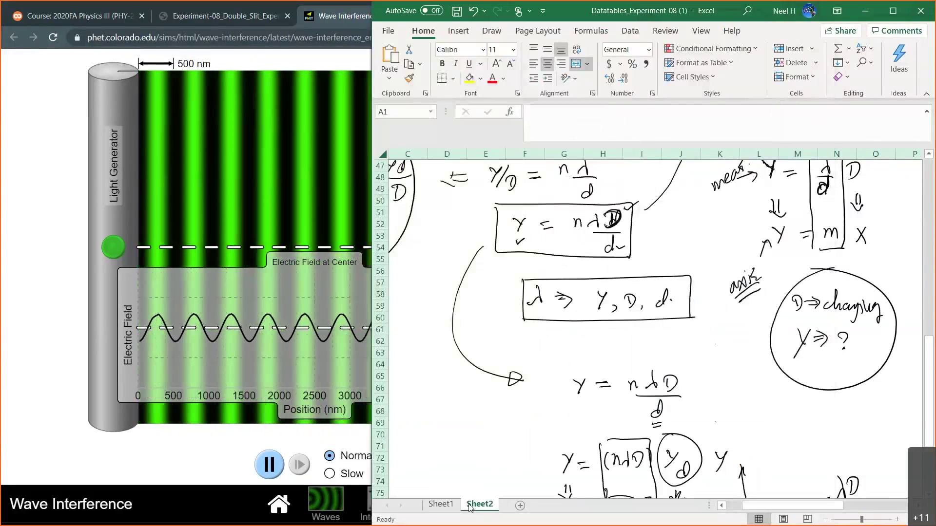
click(441, 504)
text(=)
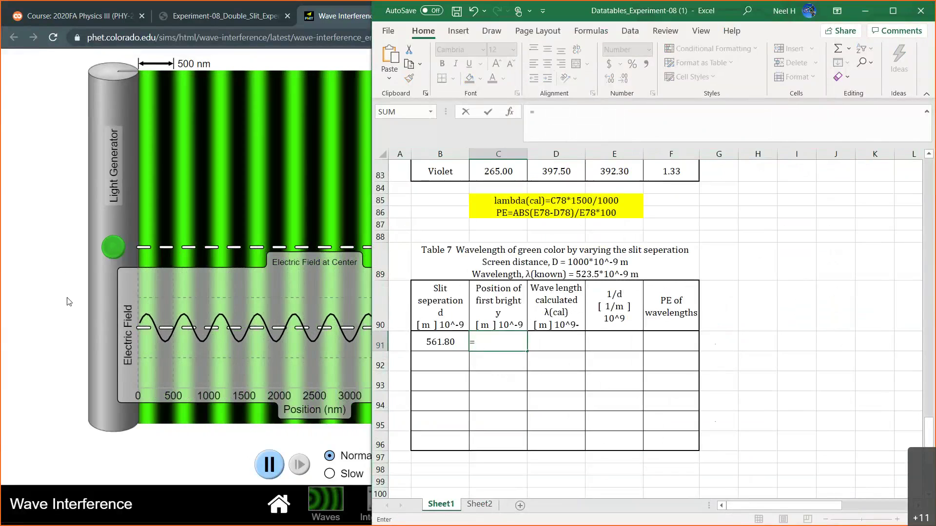
key(BackSpace)
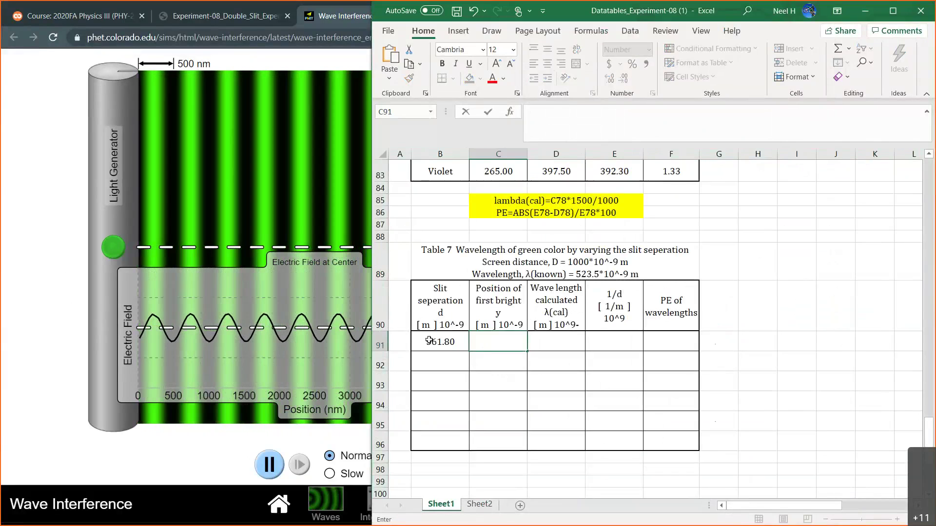
- Recheck the tape reading in the simulation, enter 561.8 as the first bright position in C91 and set the slit separation in B91 to 1000
click(74, 306)
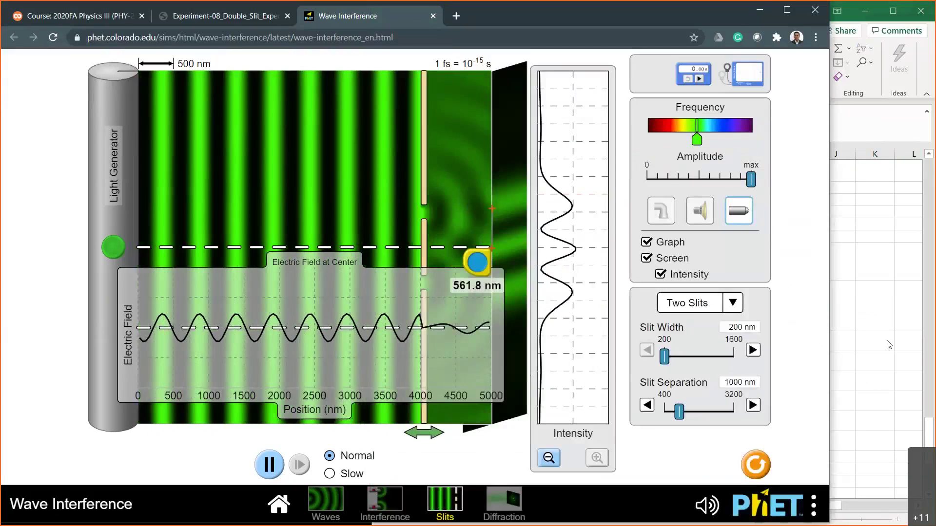
key(alt+Tab)
text(561)
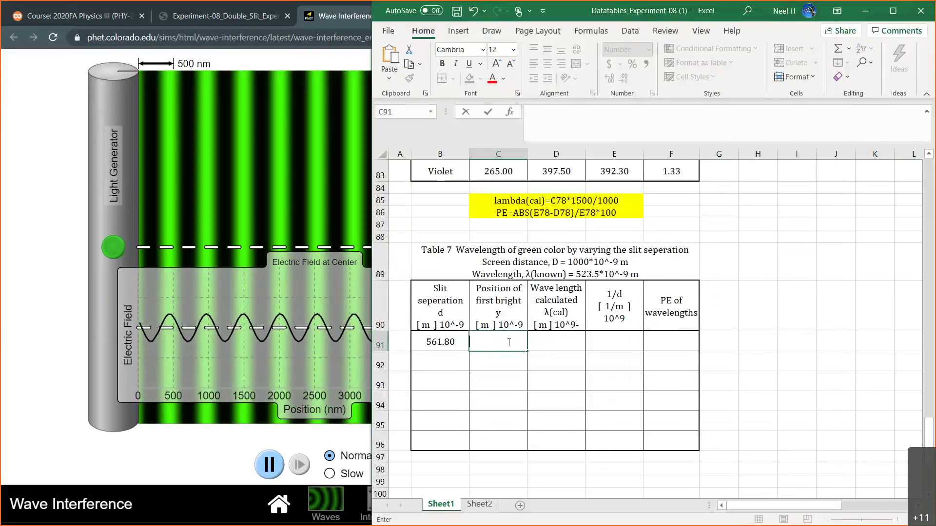
text(.8)
click(440, 342)
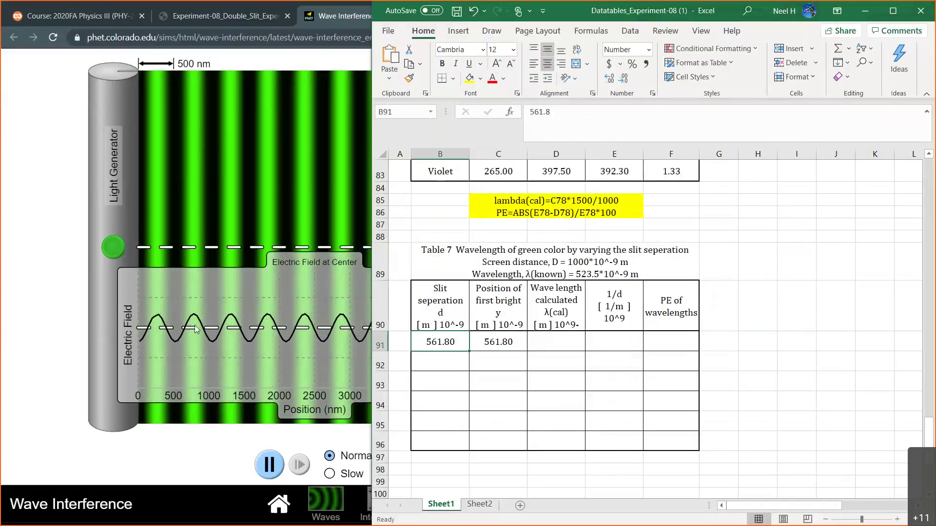
text(1000)
key(Return)
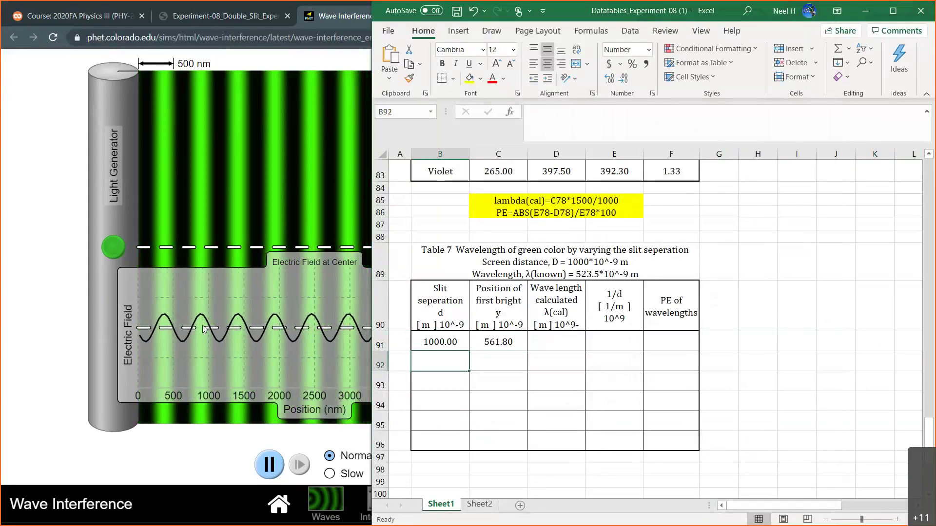
- Format the Table 7 data cells B91:F96 as numbers with one decimal place
drag(443, 342, 683, 437)
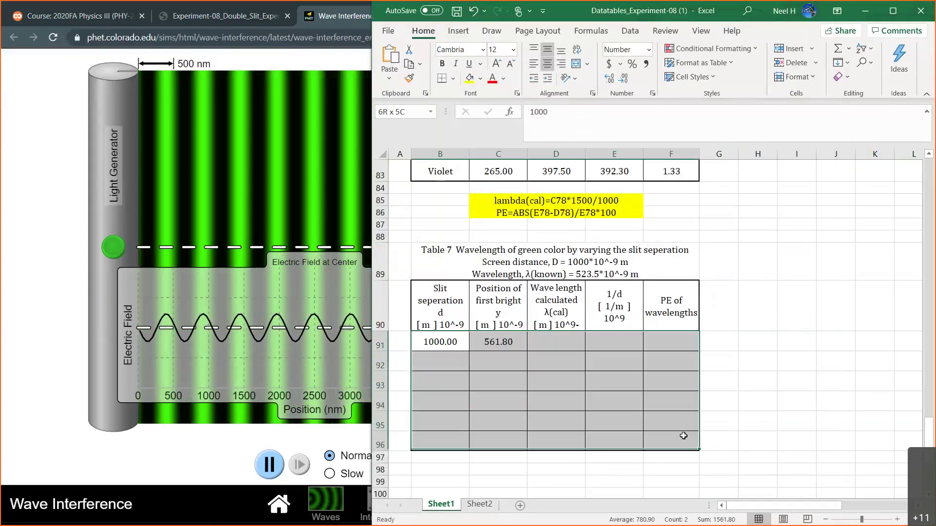
right_click(684, 437)
click(728, 374)
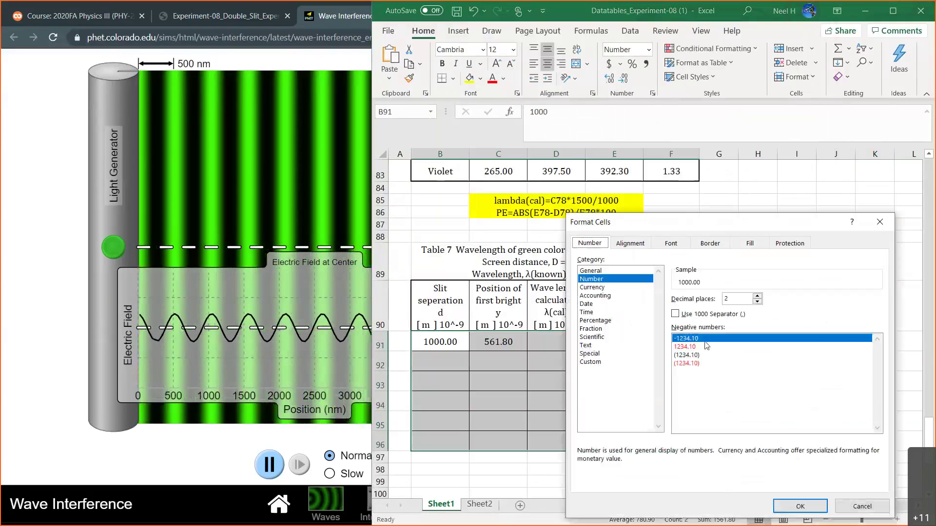
click(757, 303)
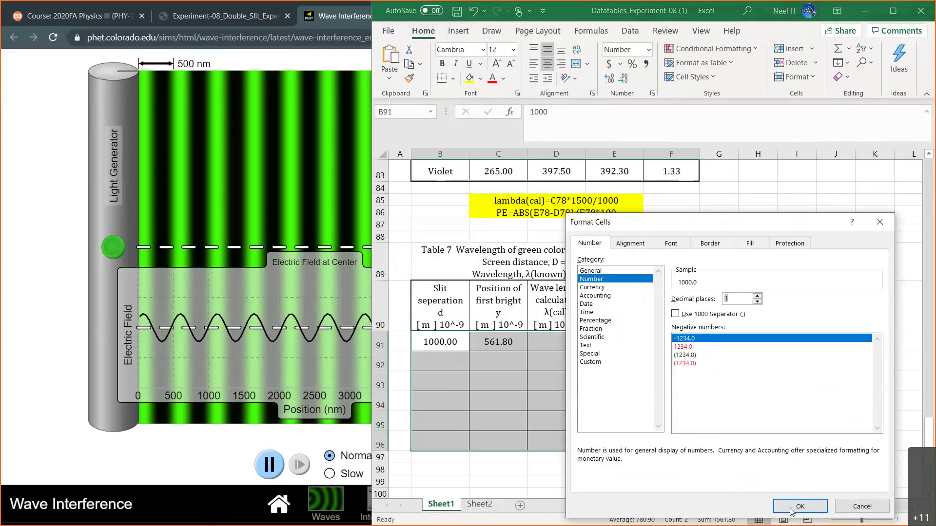
click(799, 506)
- Calculate the wavelength in D91 with the formula =C91*B91/1000 and reselect the cell
click(542, 346)
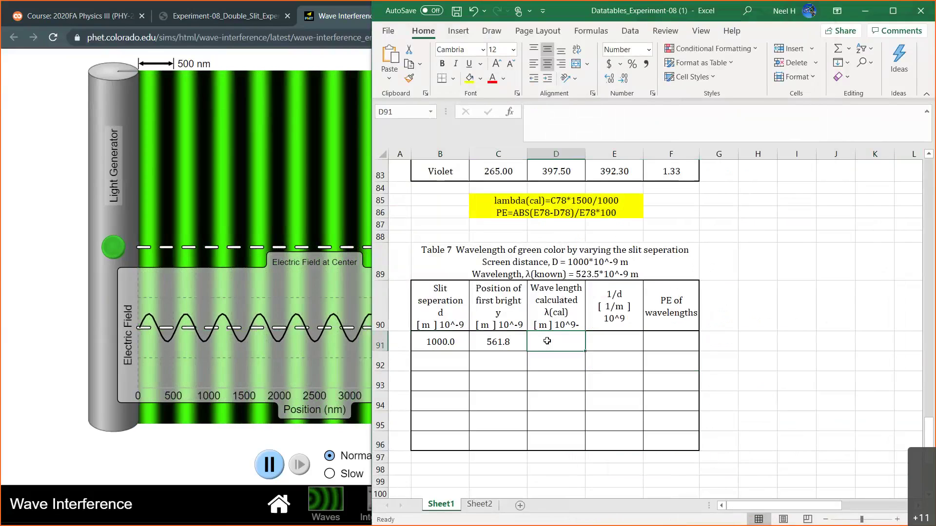
text(=)
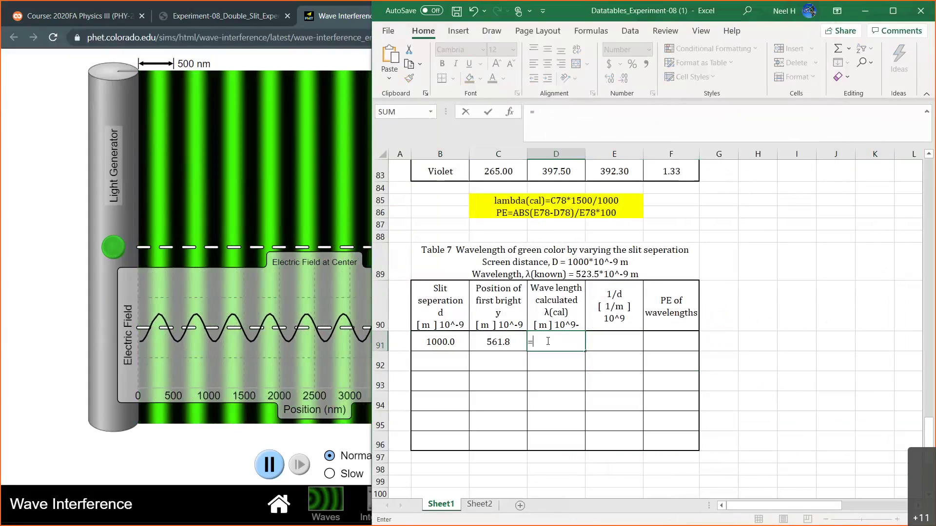
click(499, 340)
text(*)
click(443, 342)
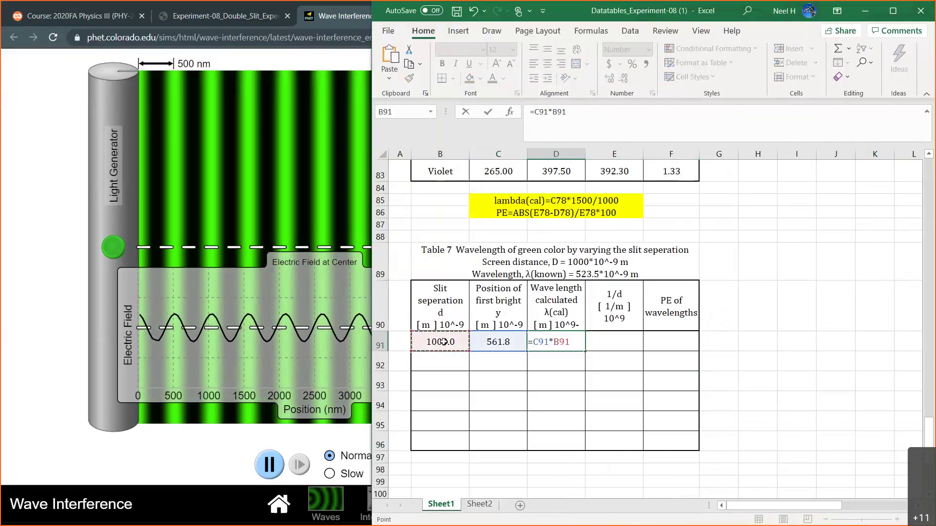
text(/)
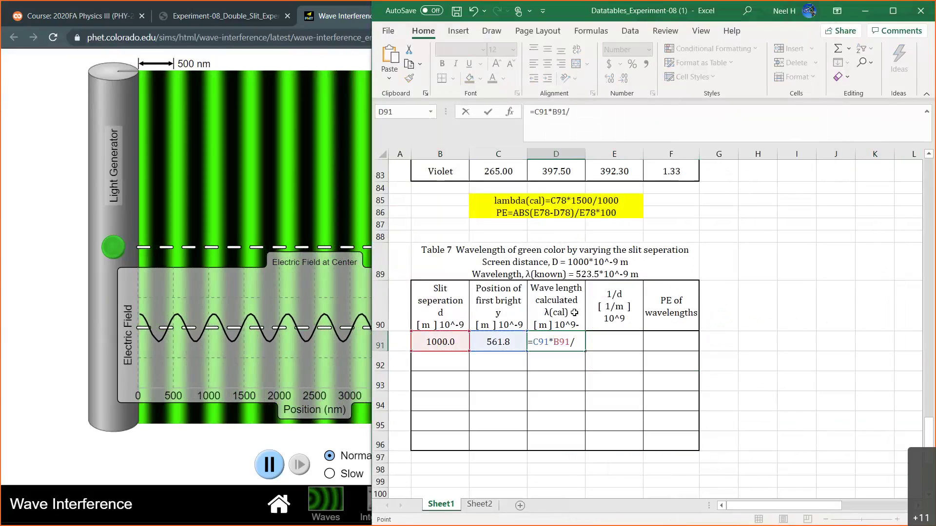
text(1000)
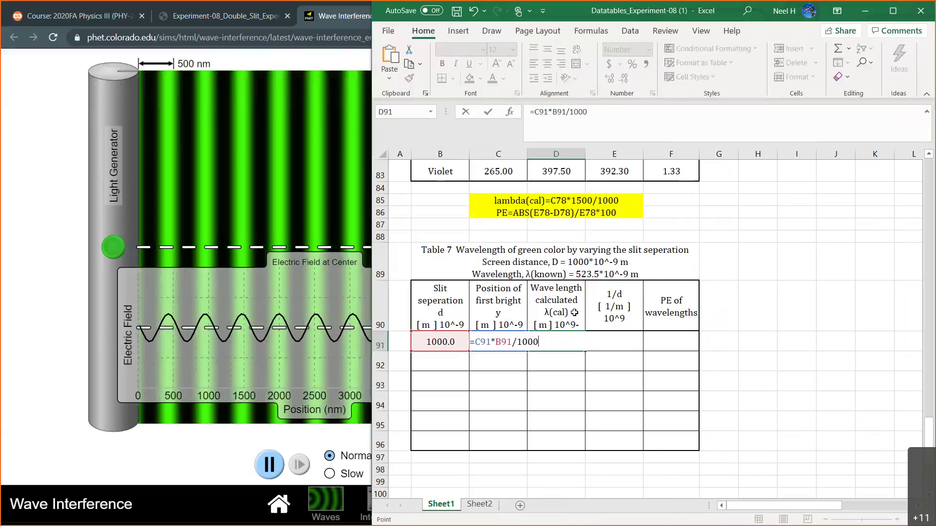
key(Return)
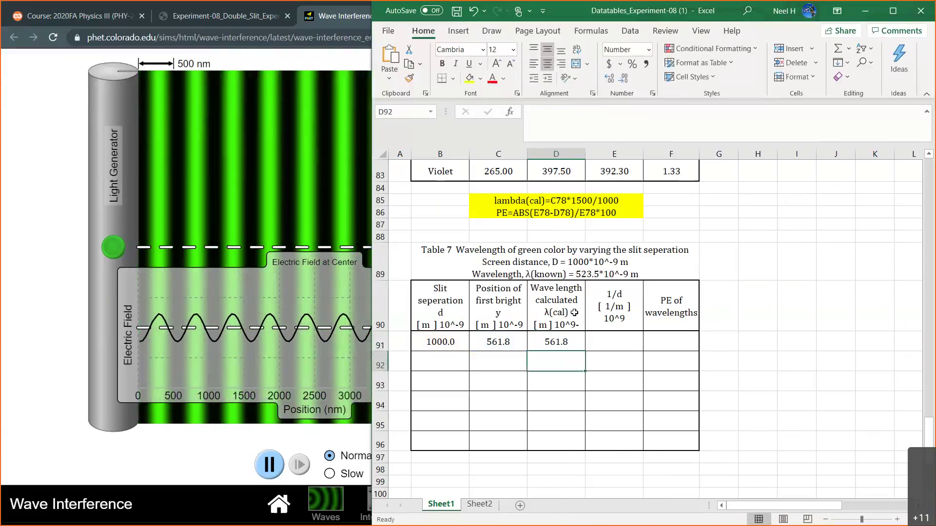
click(568, 344)
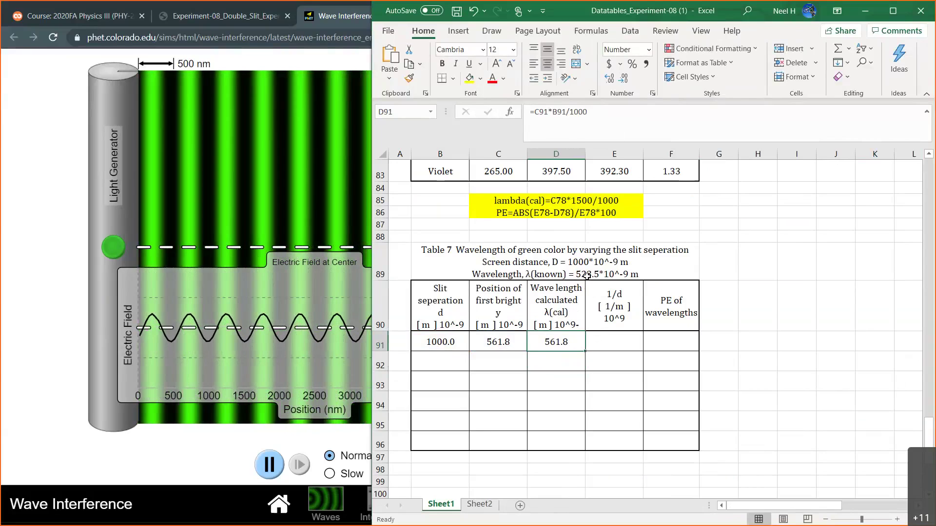
- Calculate the wavelength percent error in F91 with the formula =ABS(523.5-D91)/532.5*100 and reselect the cell
click(658, 344)
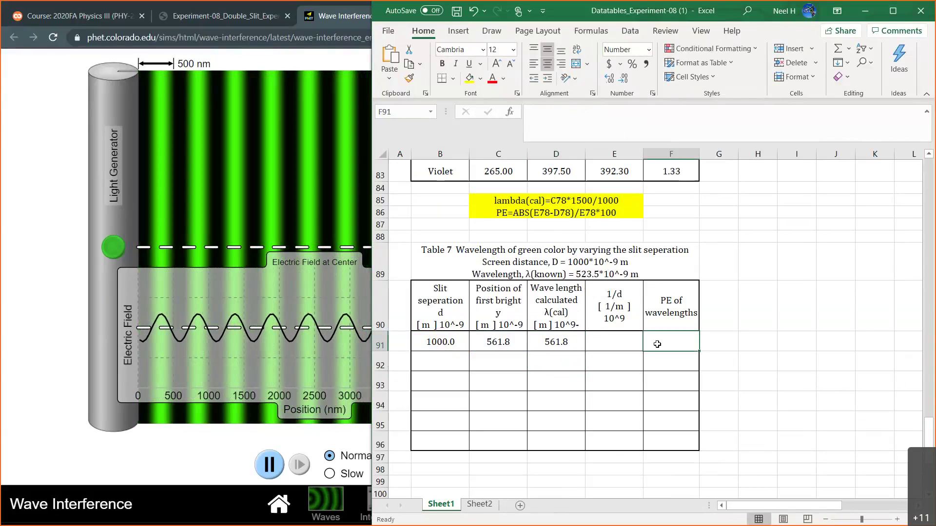
text(=ABS)
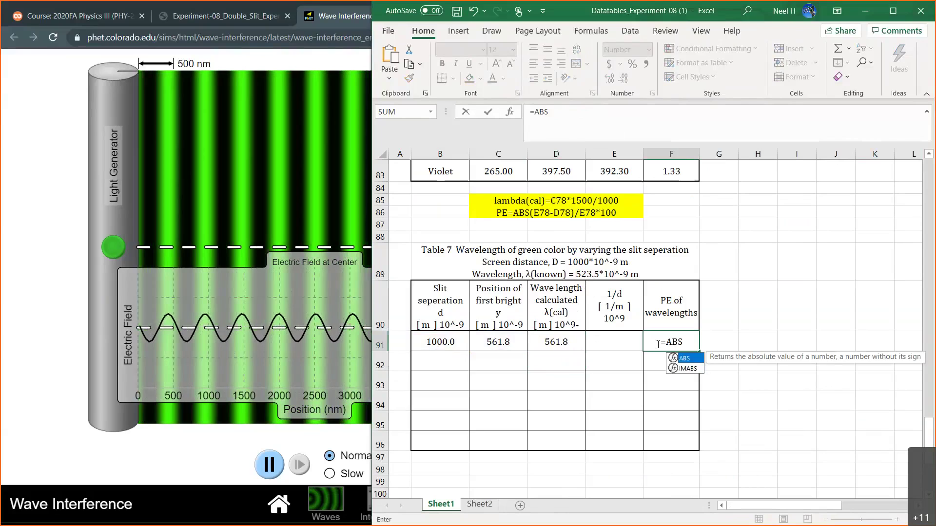
text((523.5-)
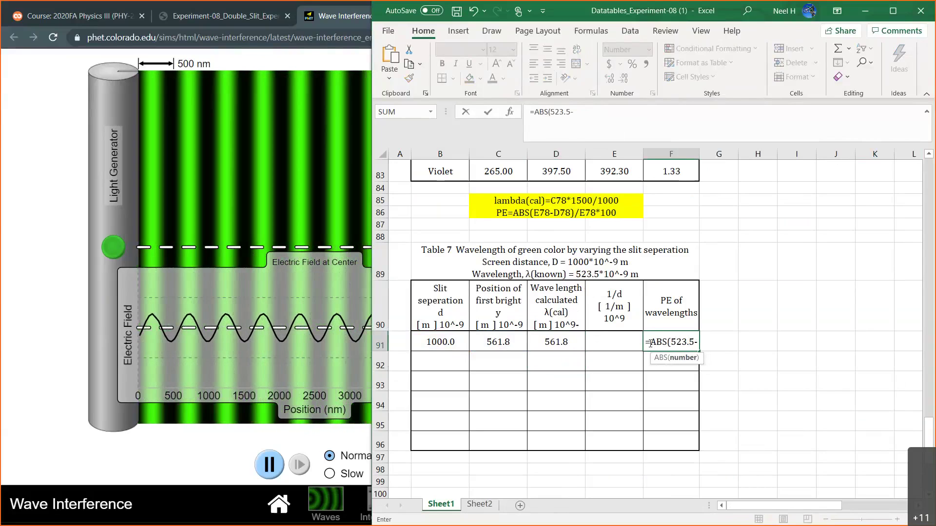
click(561, 341)
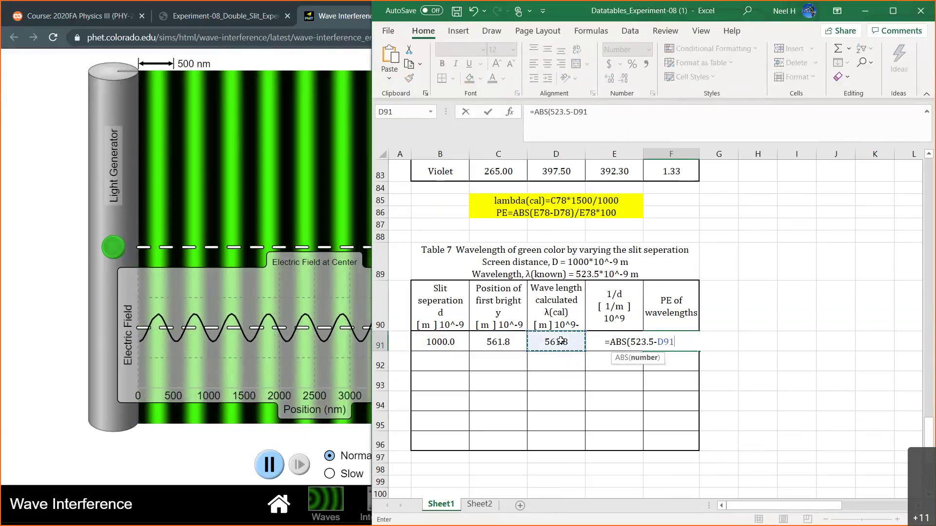
text()/53)
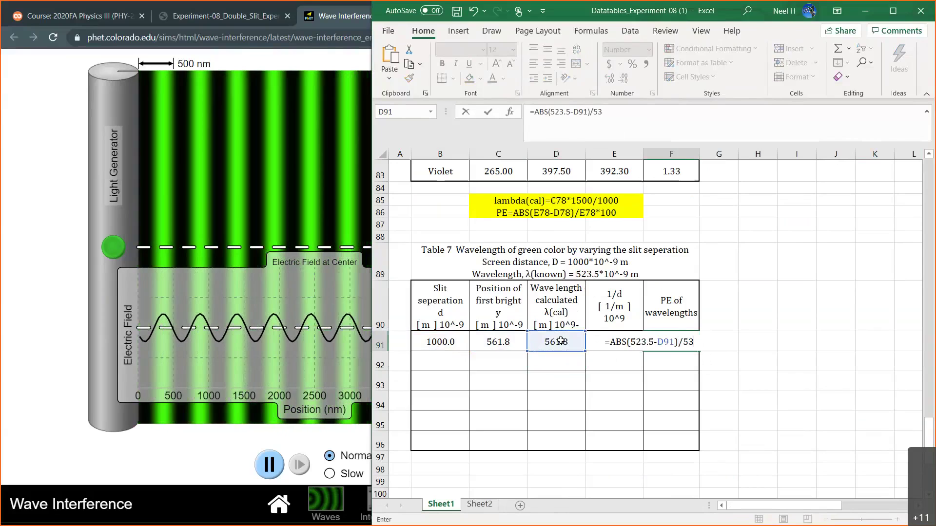
text(2.5*100)
key(Return)
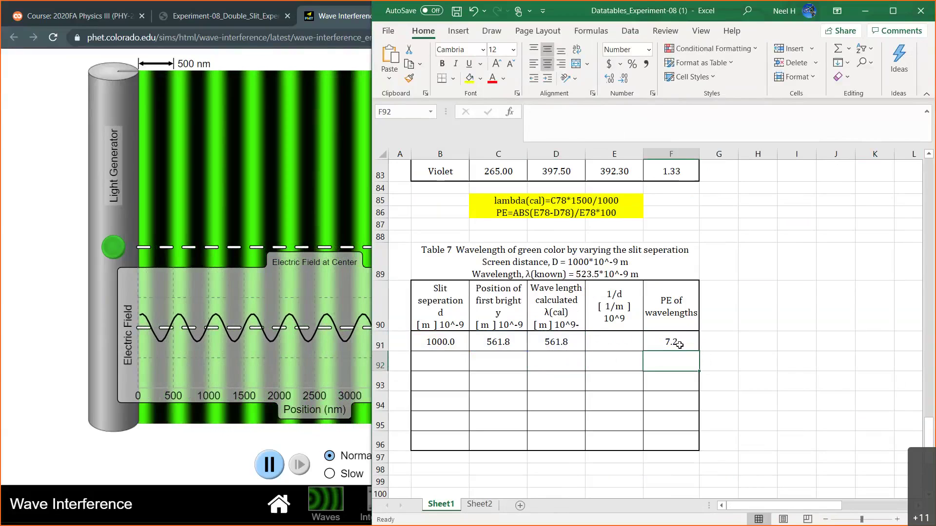
click(675, 344)
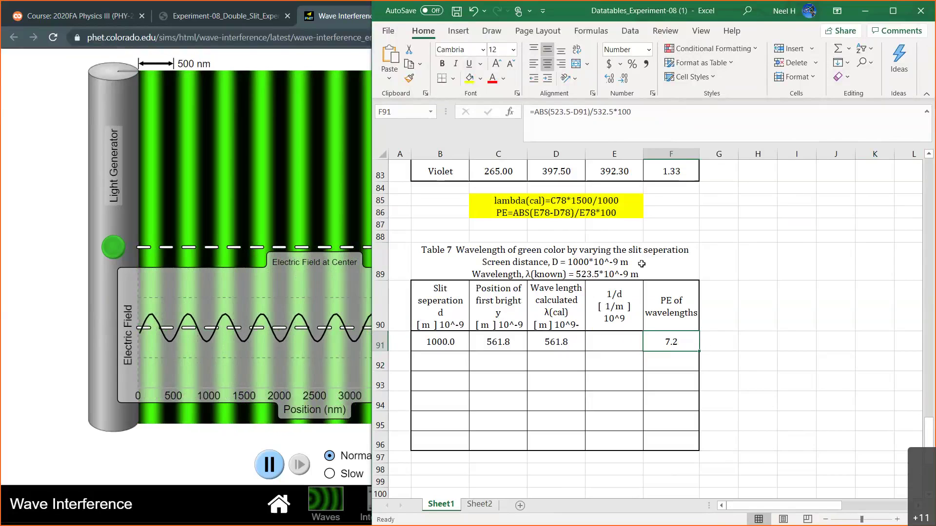
- Check the Table 7 heading text in B89 and calculate 1/d in E91 with the formula =1/B91
click(672, 263)
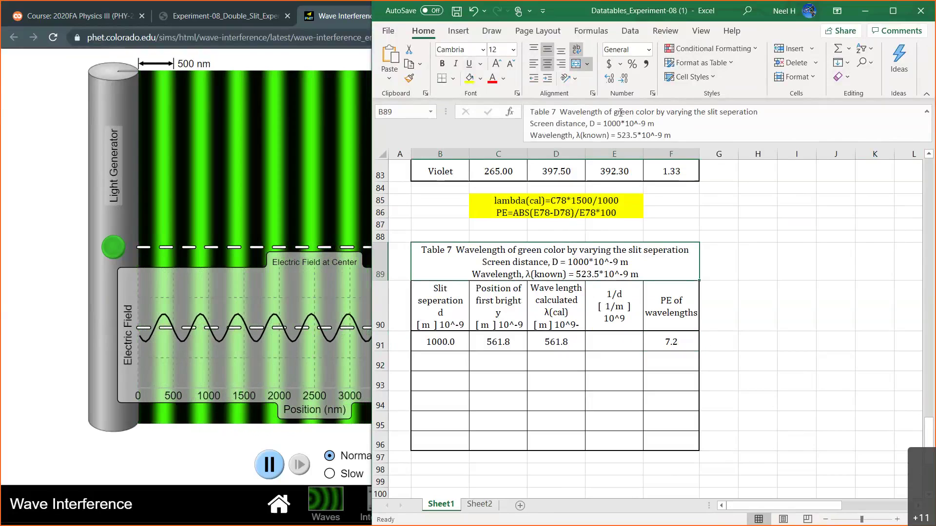
drag(630, 111, 617, 112)
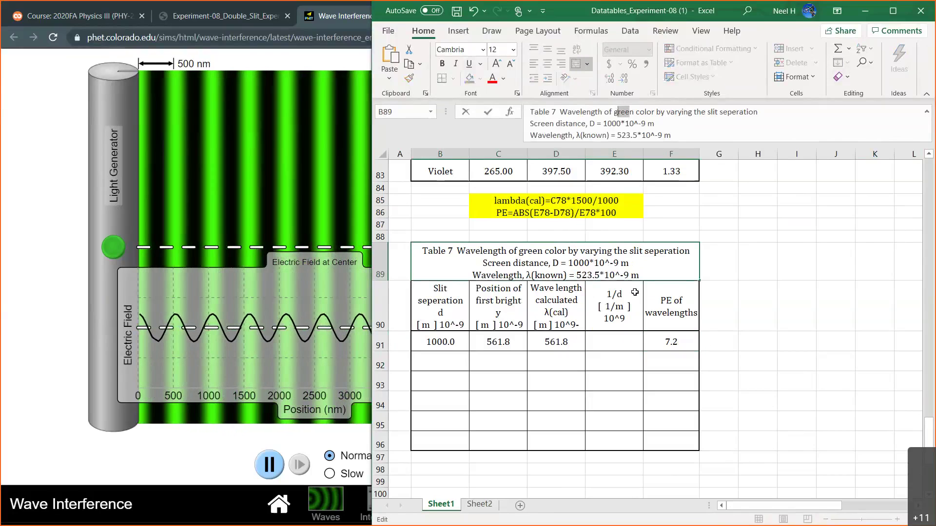
click(618, 344)
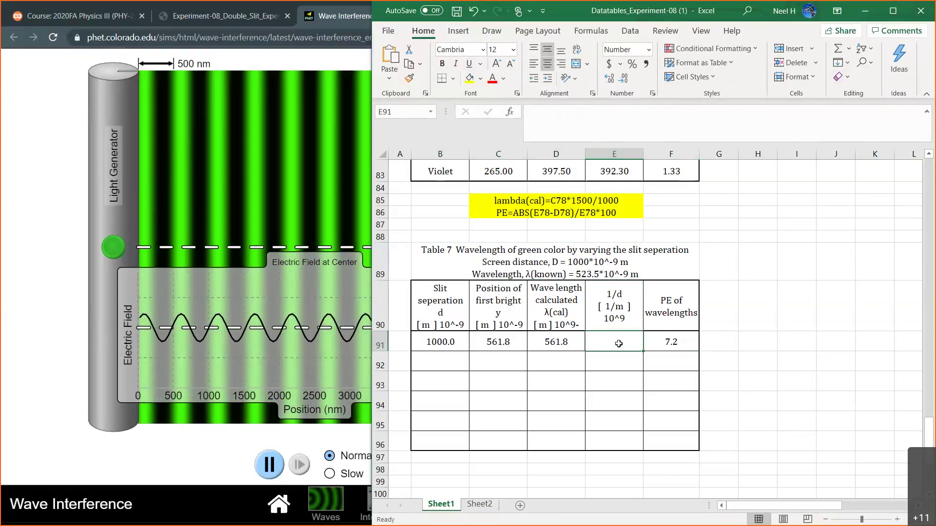
text(=1/)
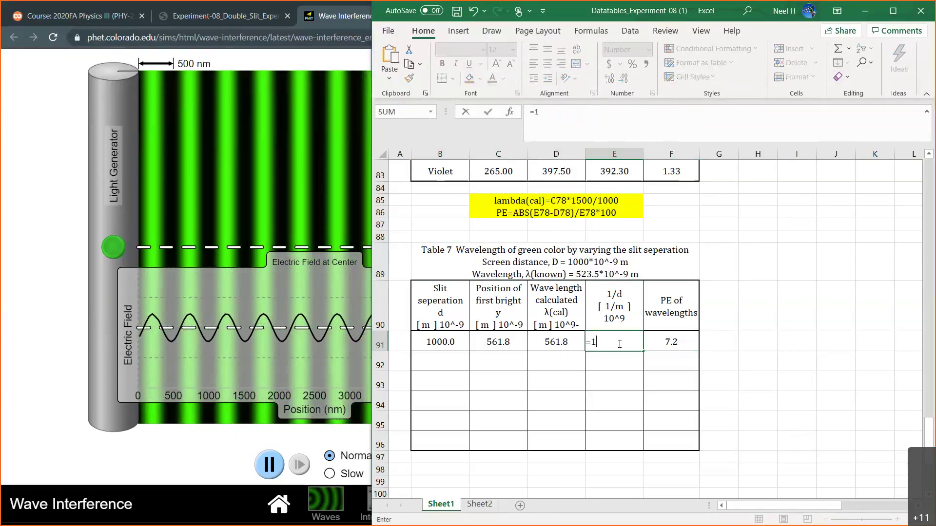
click(442, 342)
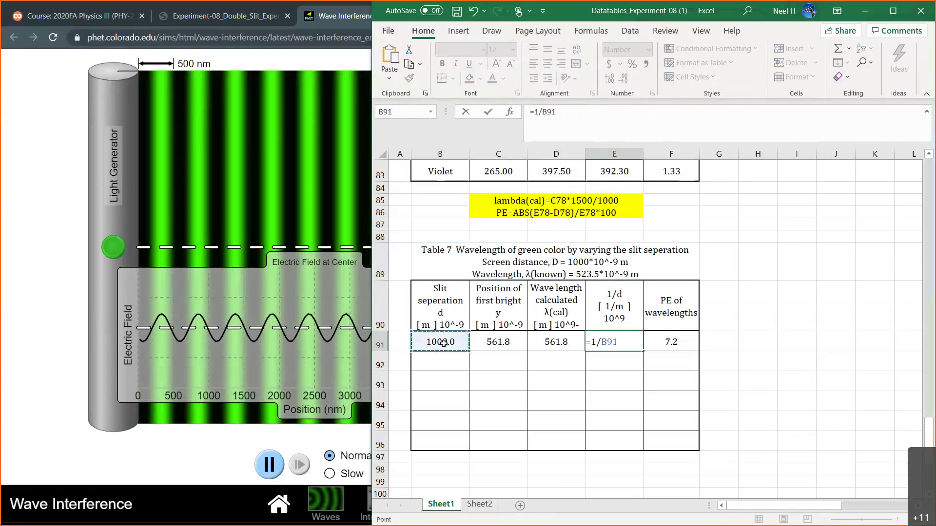
key(Return)
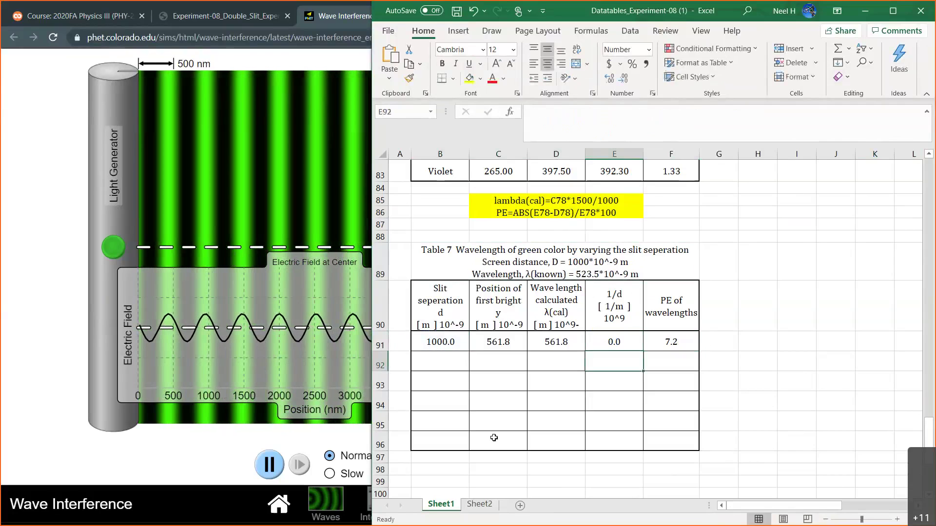
- Review the handwritten fringe position and slope formulas on Sheet2
click(480, 505)
scroll(635, 244, down, 7)
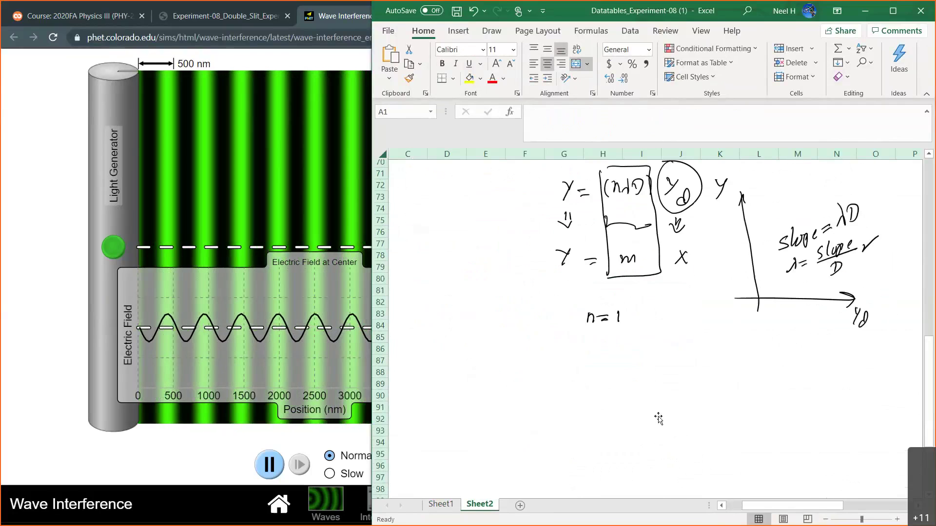
scroll(636, 190, up, 1)
scroll(635, 190, up, 2)
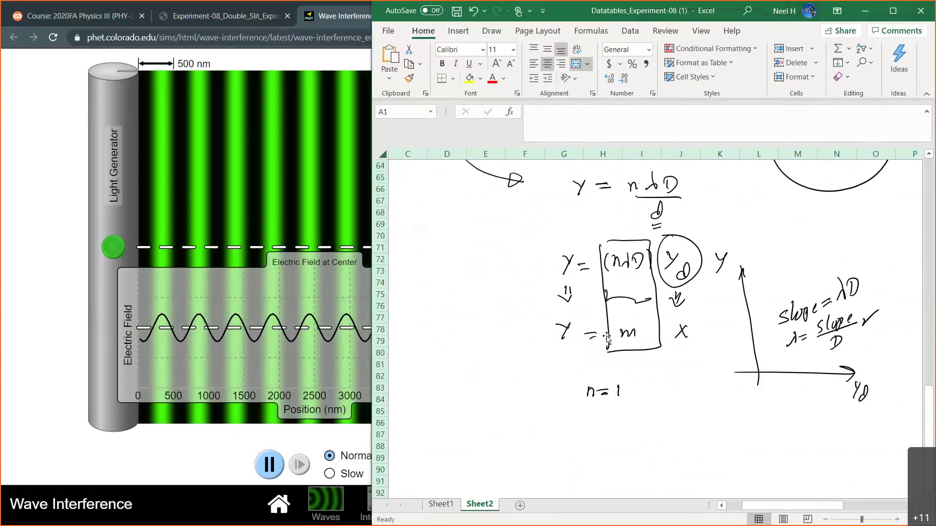
- Switch to the Wave Interference simulation, set the slit separation to 1500 nm and move the tape end to the first bright fringe, about 409.9 nm
click(107, 368)
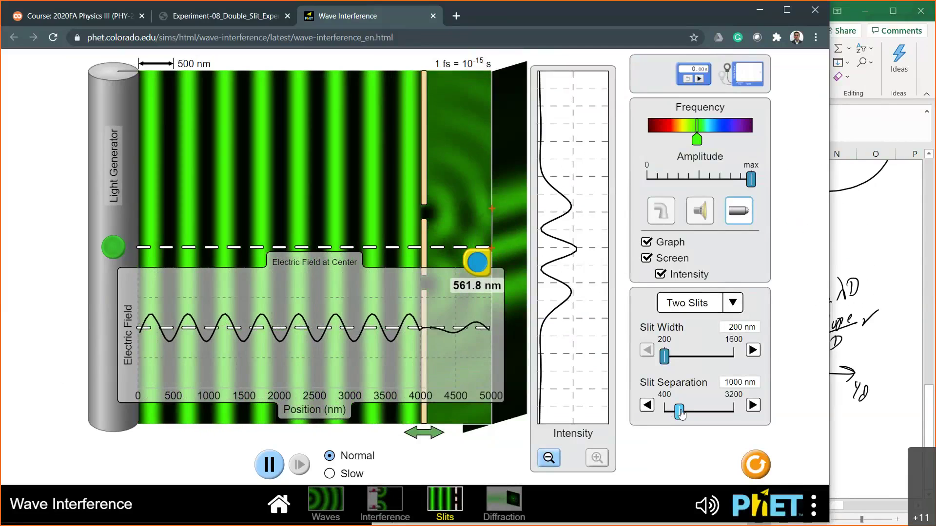
drag(681, 413, 693, 418)
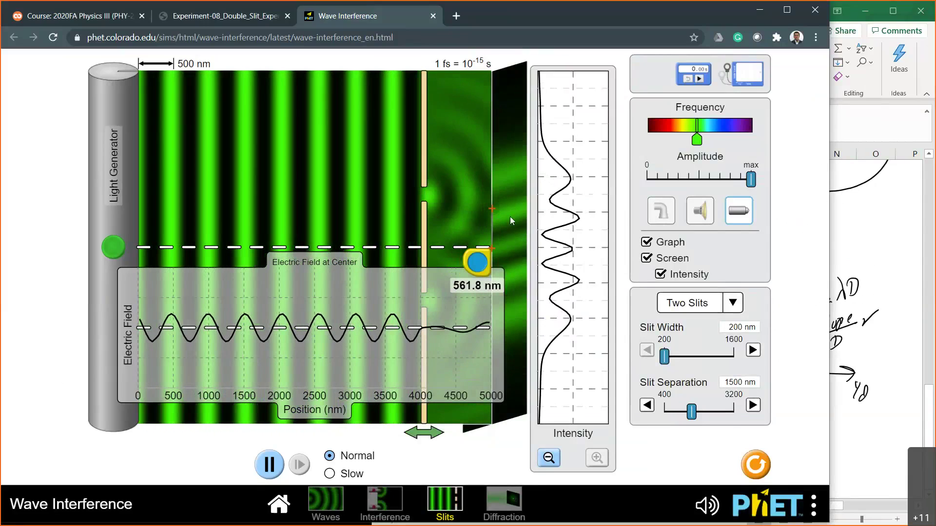
drag(493, 209, 493, 224)
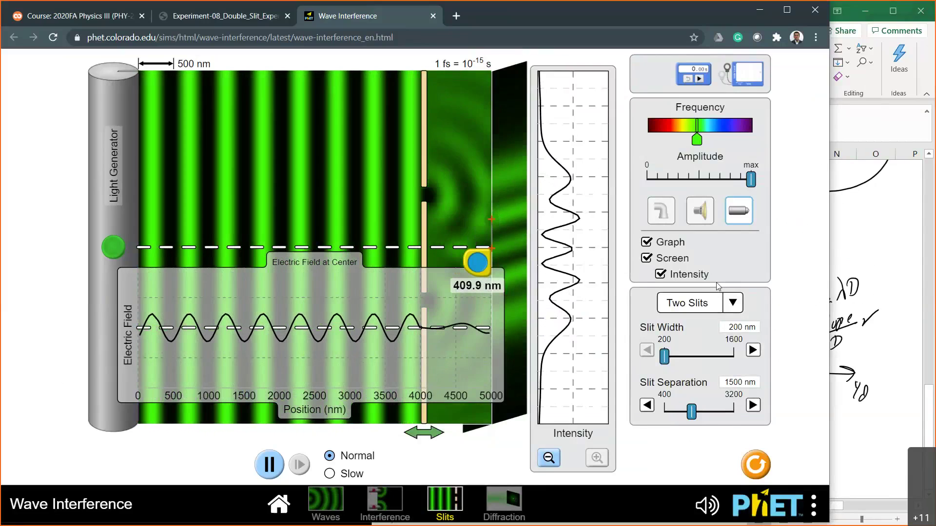
- Return to Sheet1 in Excel and enter the slit separation 1500 in B92 and the first bright position 409.9 in C92
click(843, 242)
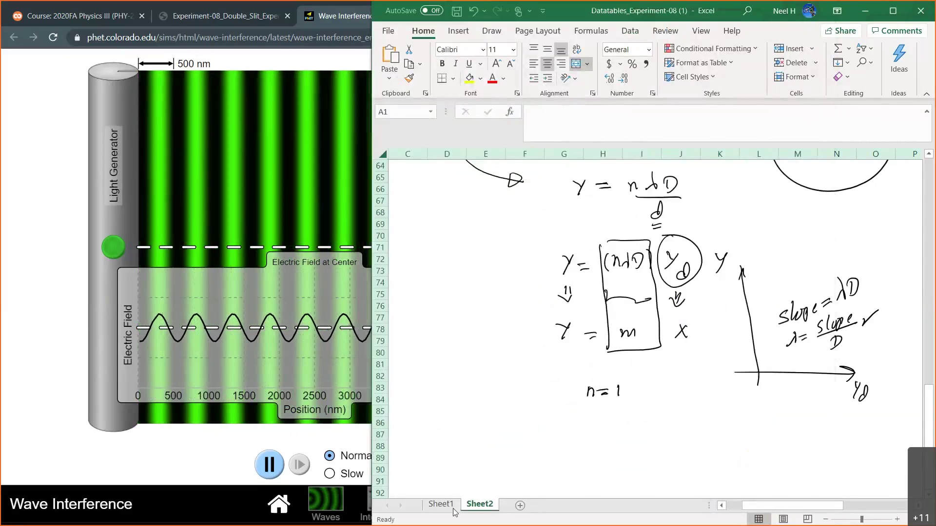
click(453, 510)
click(443, 359)
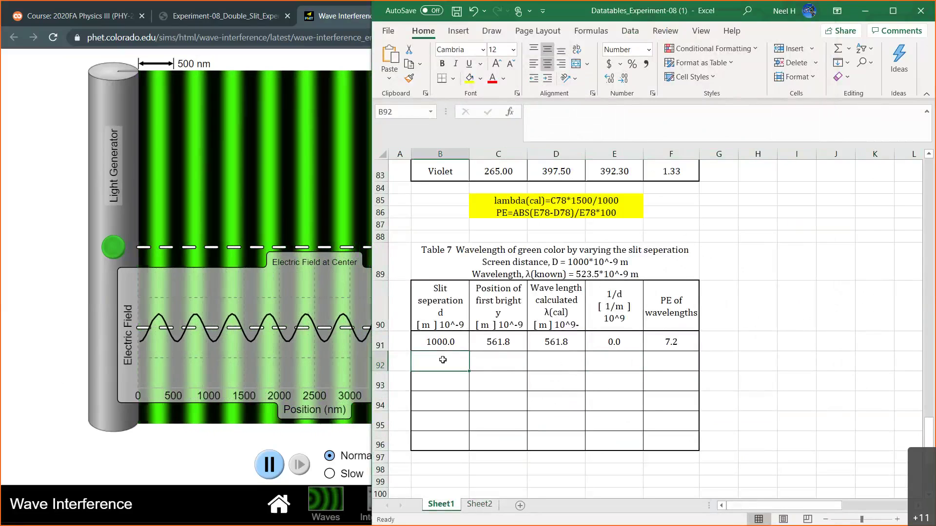
text(1500)
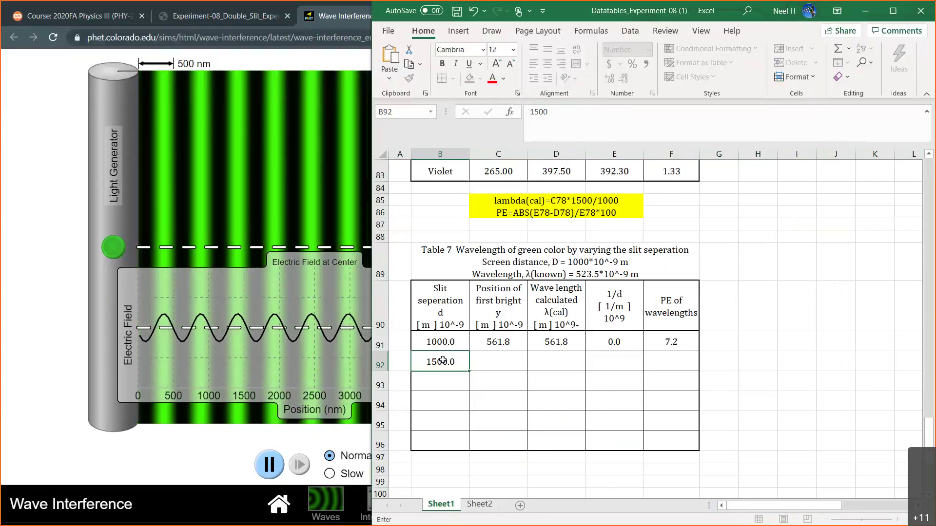
key(Tab)
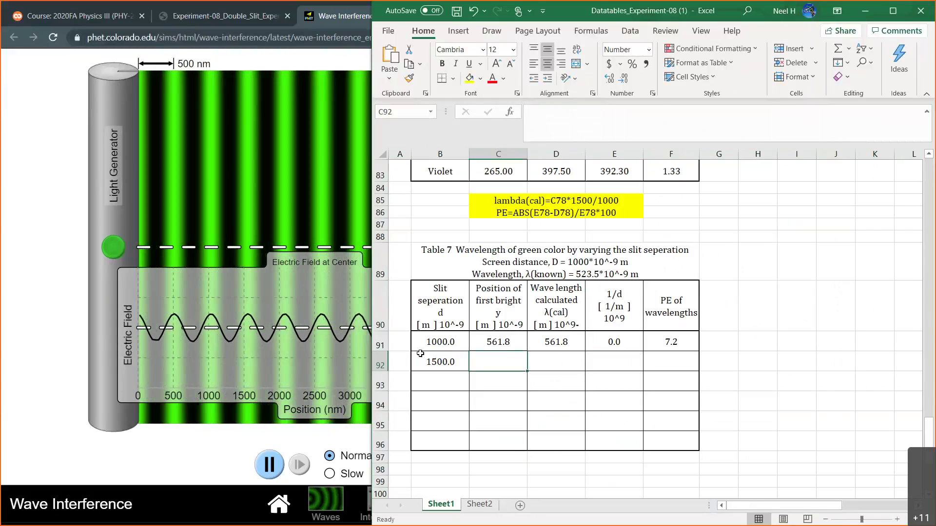
text(409.8)
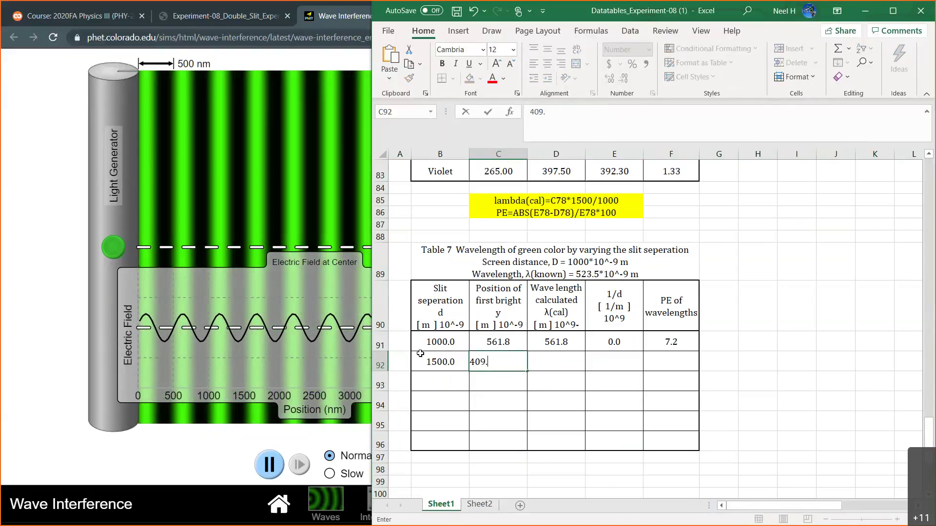
key(BackSpace)
text(9)
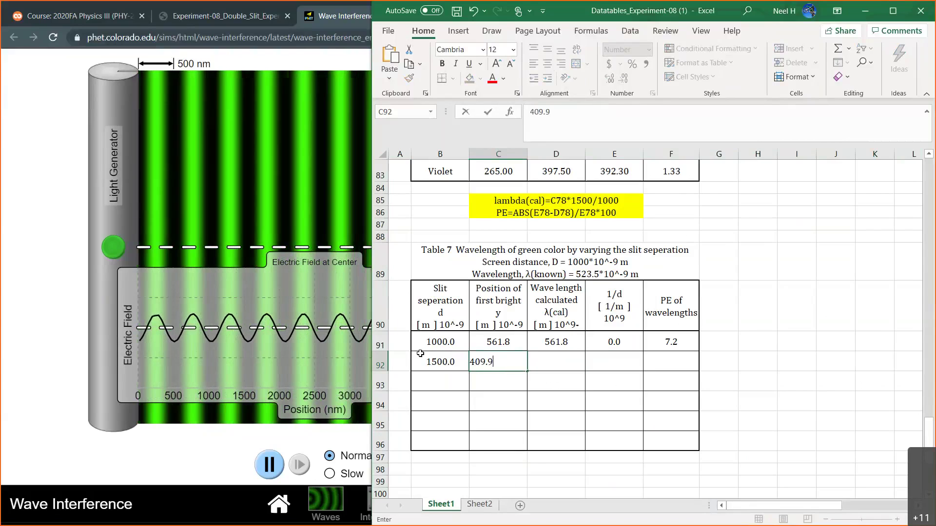
- Fill the wavelength, 1/d and percent error formulas from D91:F91 down to row 92 and select D92
click(498, 341)
drag(555, 342, 699, 366)
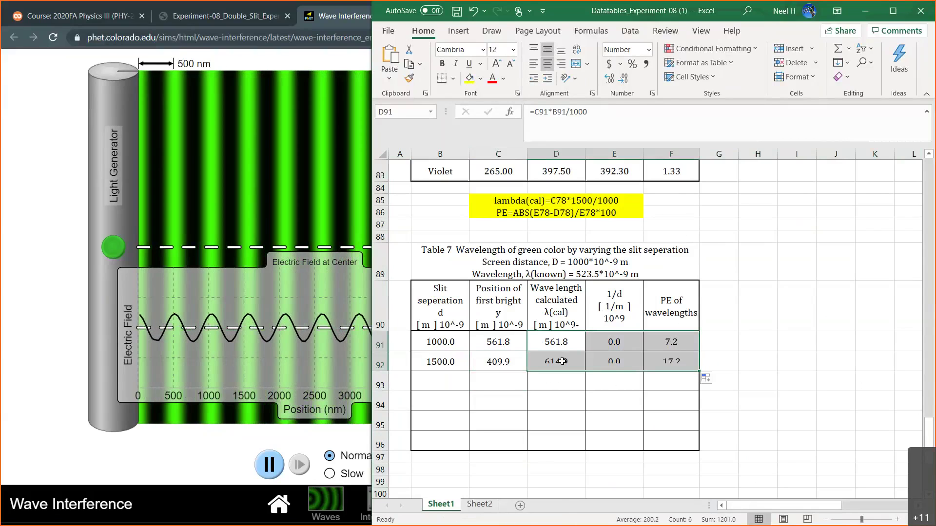
click(563, 361)
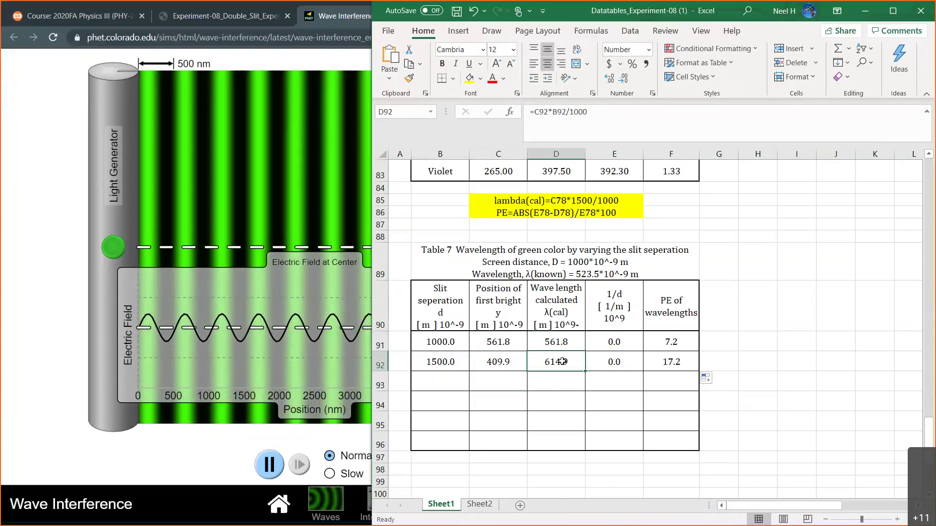
- Check the formula in E91 and format the 1/d cells E91:E96 as numbers with four decimal places
click(617, 342)
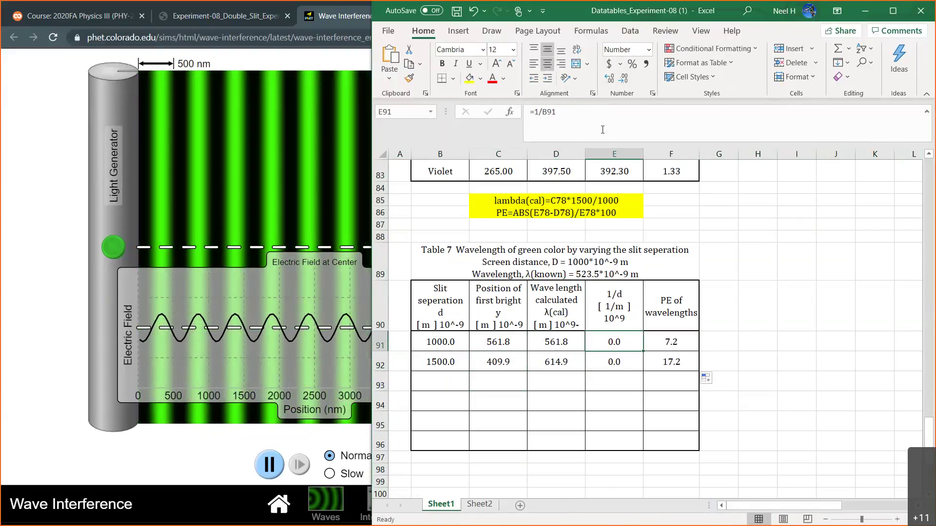
double_click(621, 342)
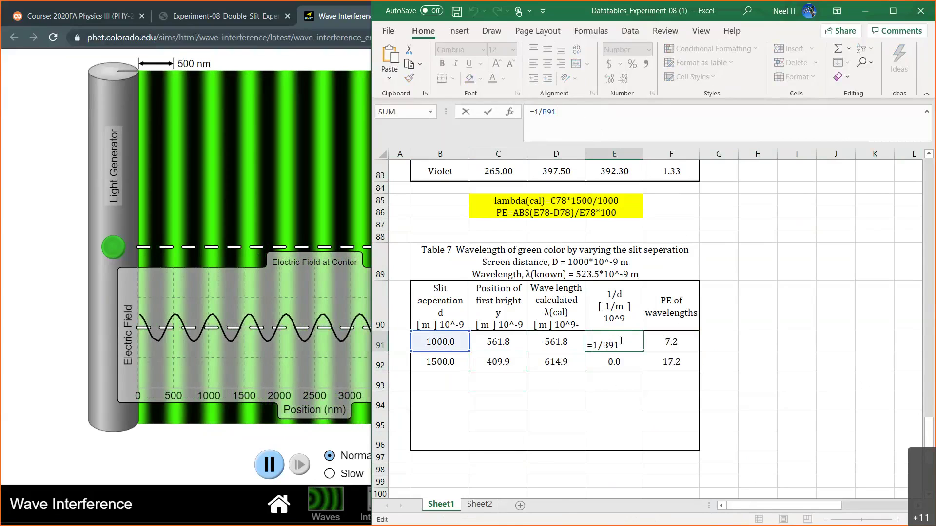
key(Return)
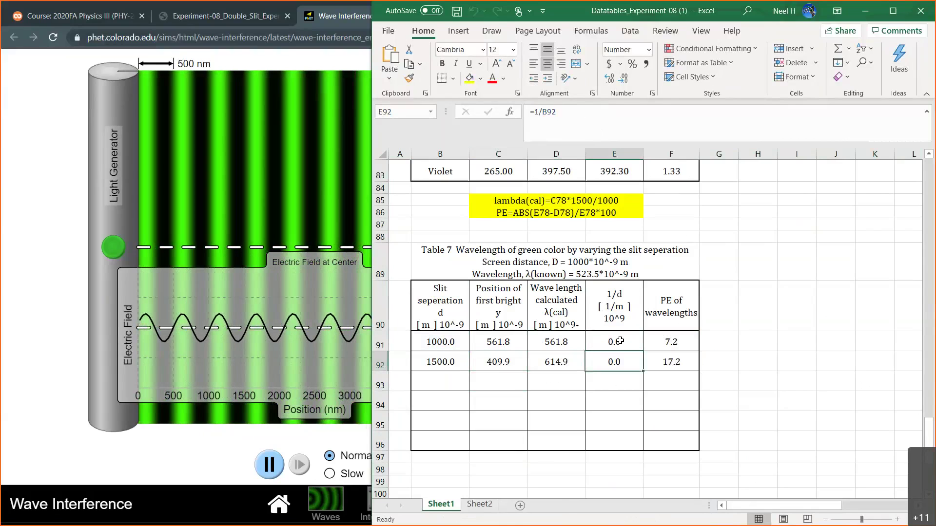
drag(620, 342, 623, 445)
right_click(623, 444)
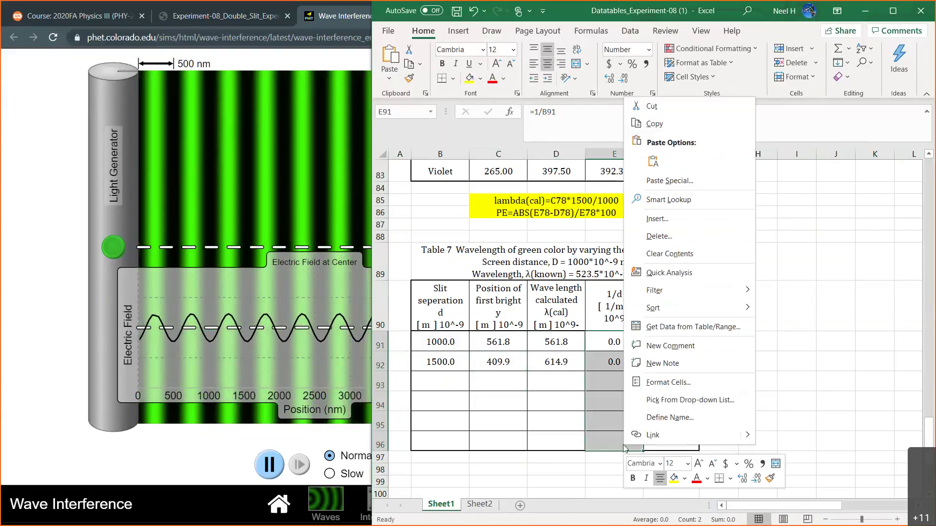
click(667, 382)
click(694, 299)
click(694, 299)
click(695, 299)
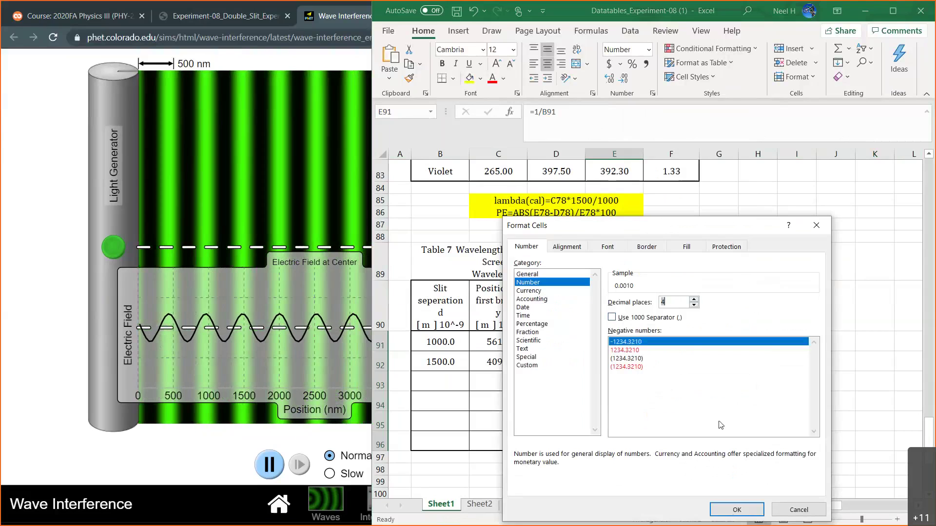
click(736, 510)
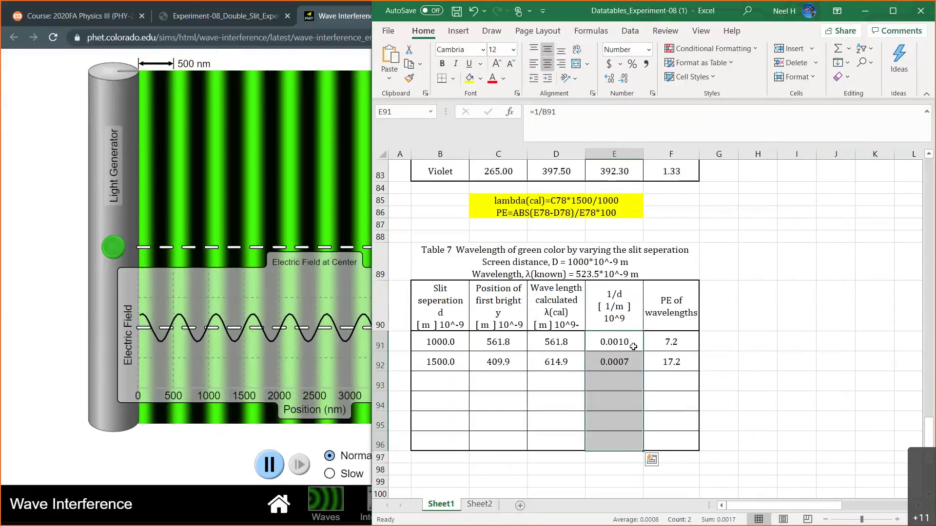
- Inspect the 1/d value in E91 and the wavelength and percent error in row 92, and switch back to the simulation
click(633, 347)
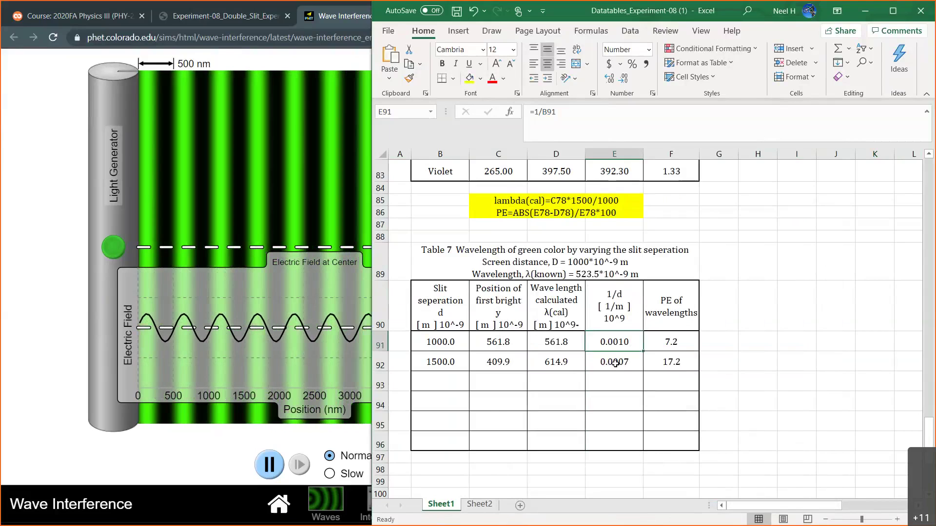
click(562, 363)
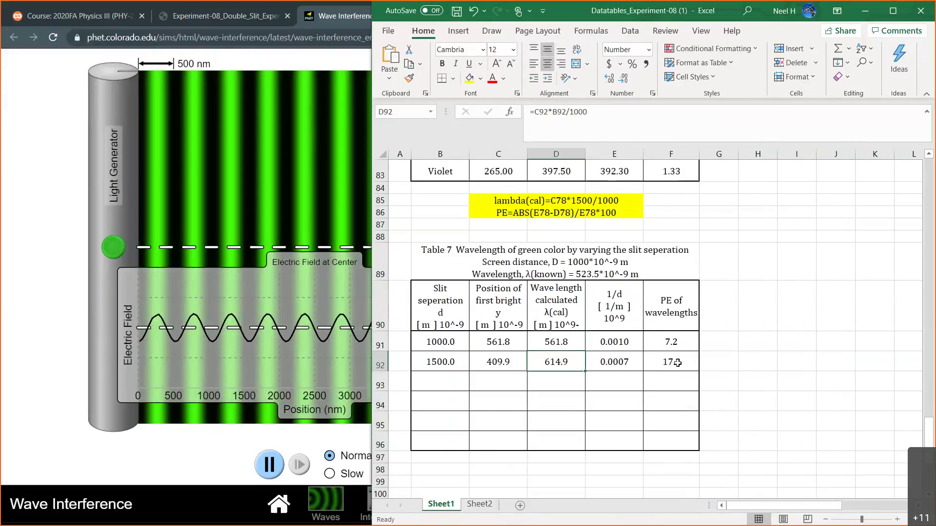
click(677, 363)
click(294, 318)
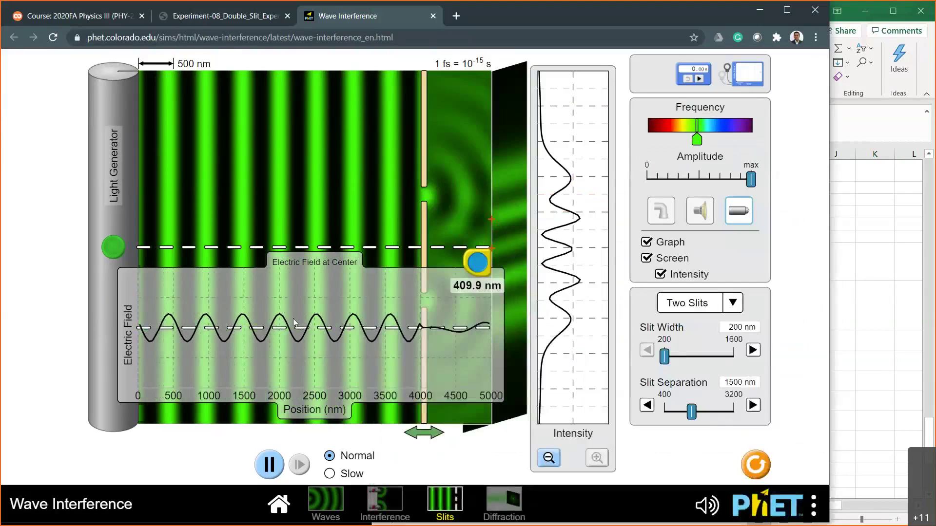
- Readjust the measuring tape to about 396 nm at the first bright fringe, and in Excel set the position in C92 to 396
mouse_move(492, 221)
mouse_down()
mouse_move(493, 235)
mouse_move(493, 226)
mouse_up()
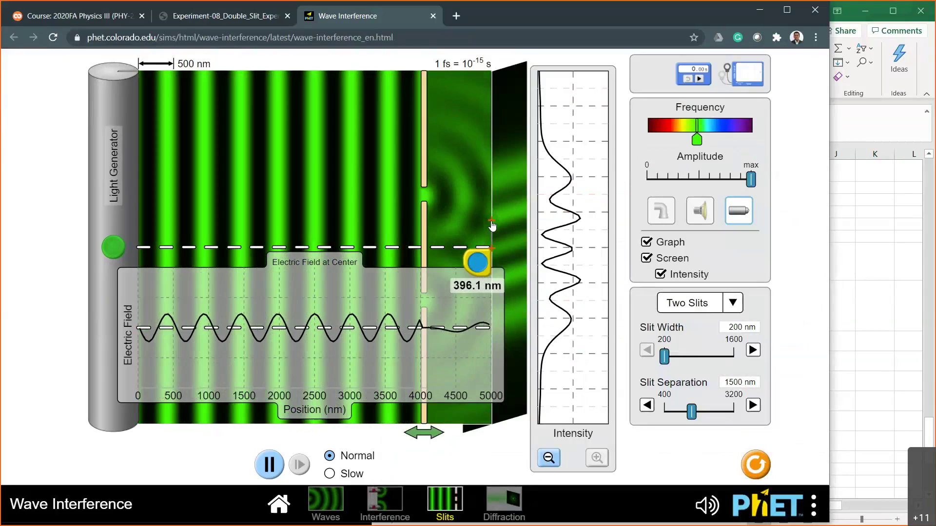
drag(833, 334, 372, 333)
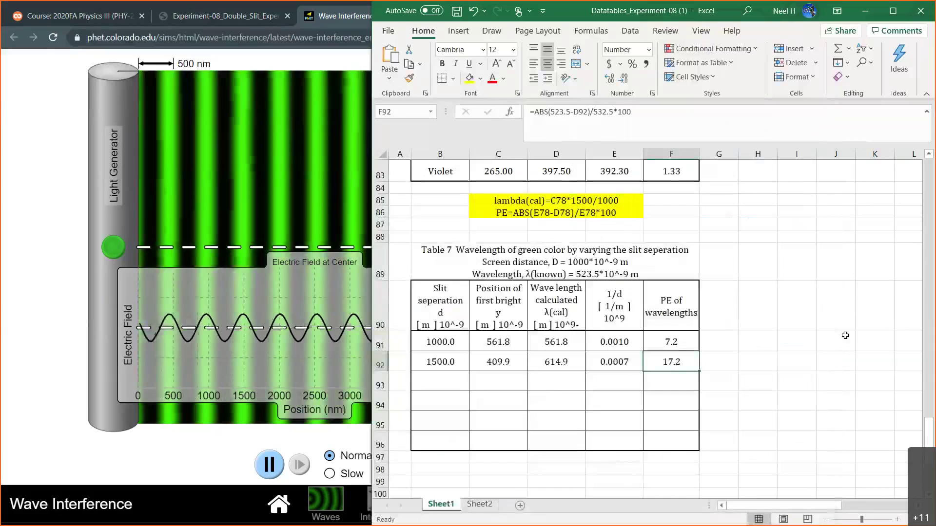
click(494, 360)
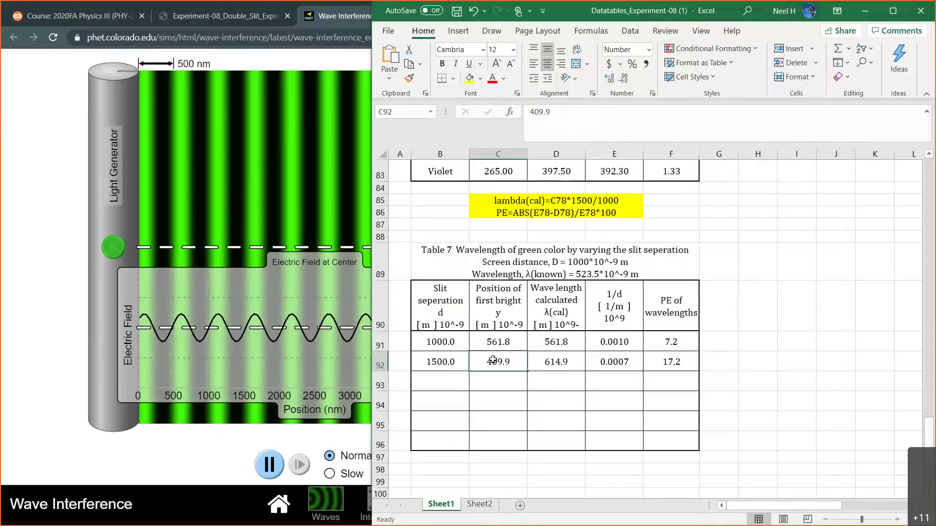
text(396)
key(Return)
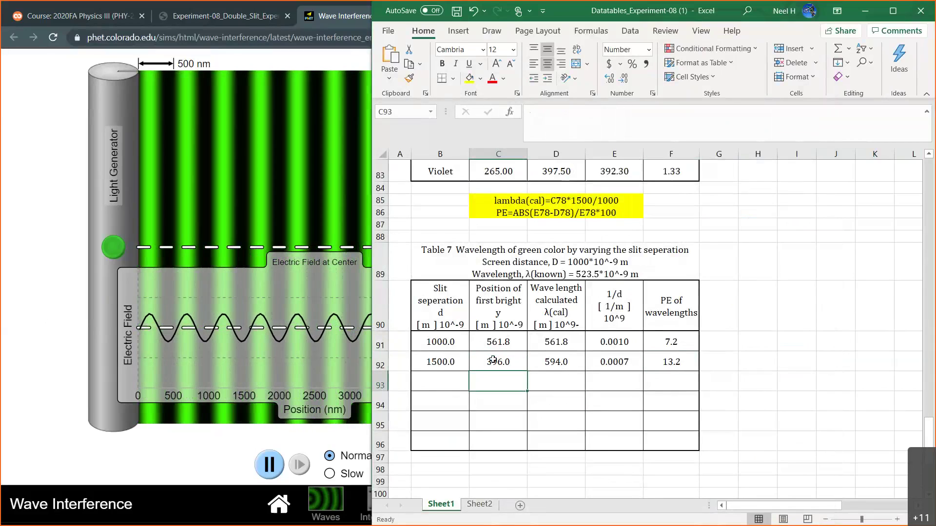
- Switch back to the simulation, set the slit separation to 2000 nm and move the tape's end to the first bright fringe, about 313 nm
click(413, 380)
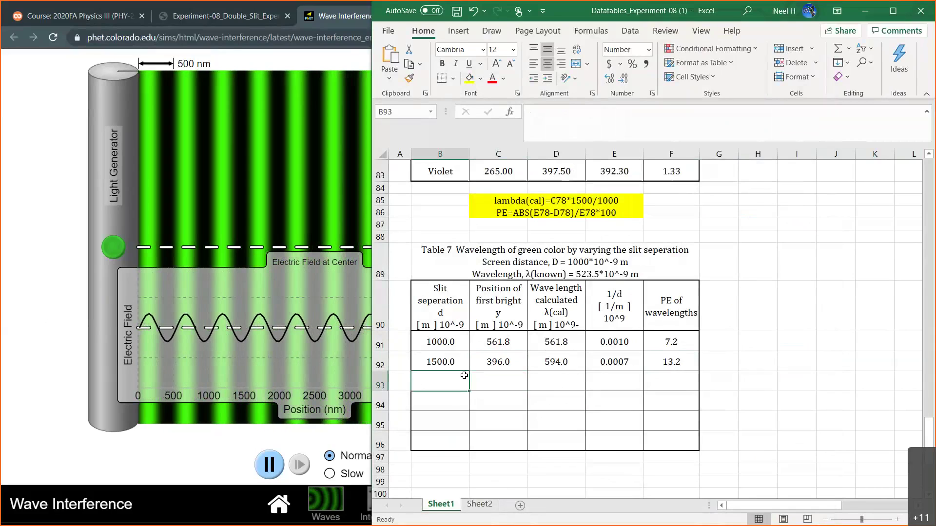
click(287, 388)
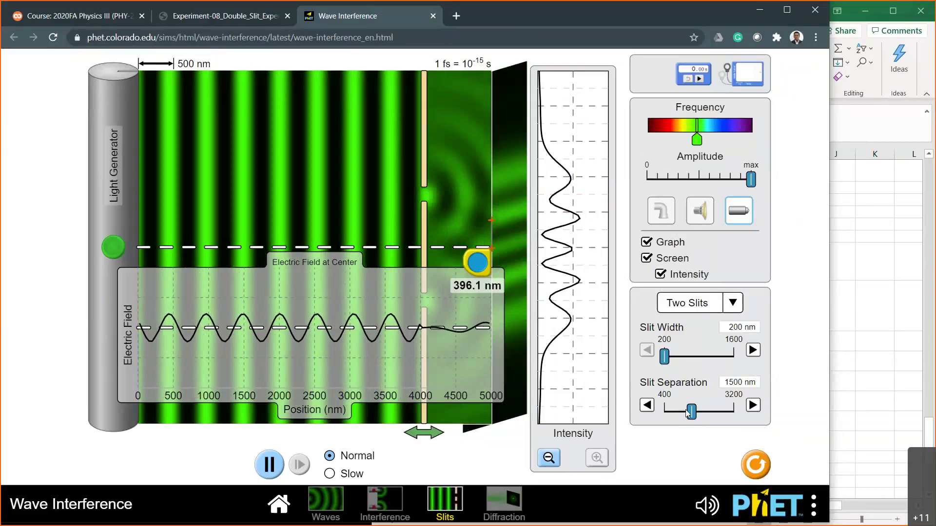
drag(695, 415, 708, 417)
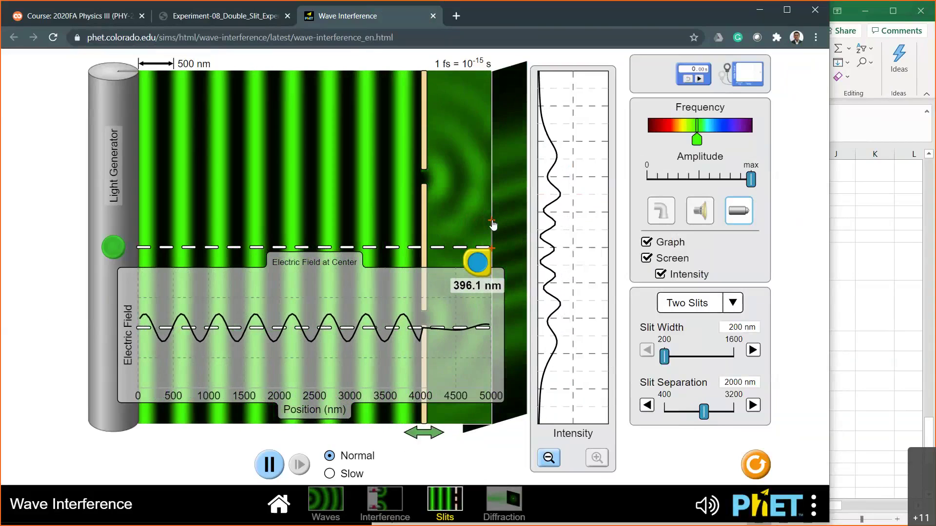
drag(492, 225, 491, 245)
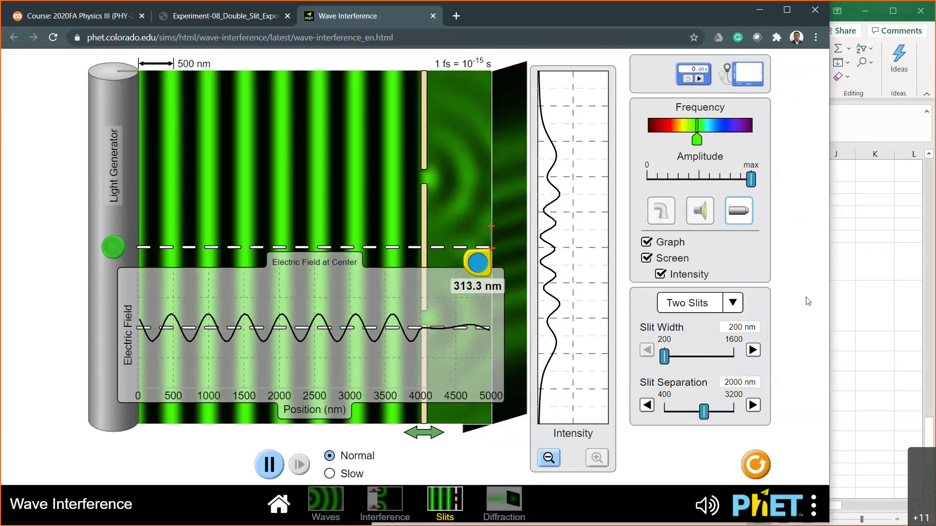
- Return to Excel and enter the slit separation 2000 in B93 and the first bright position 313.3 in C93
click(838, 302)
click(440, 385)
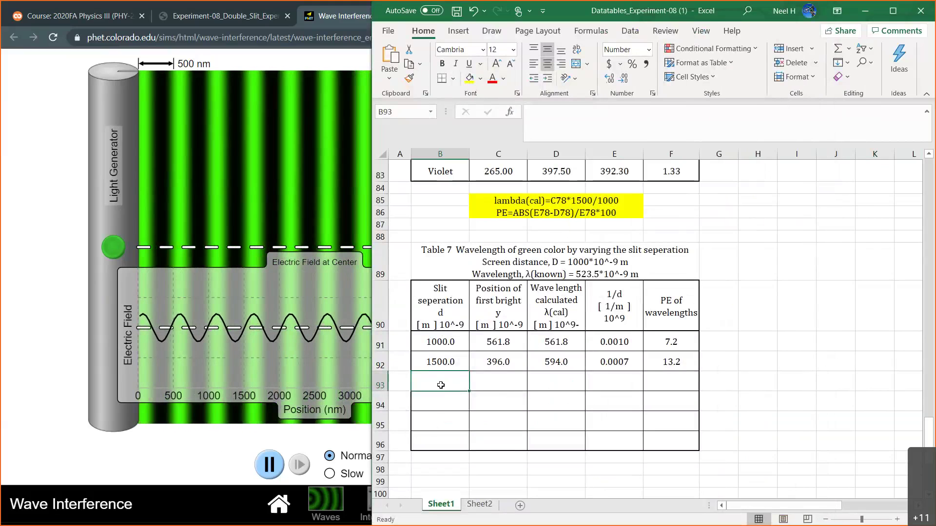
text(2000)
key(Tab)
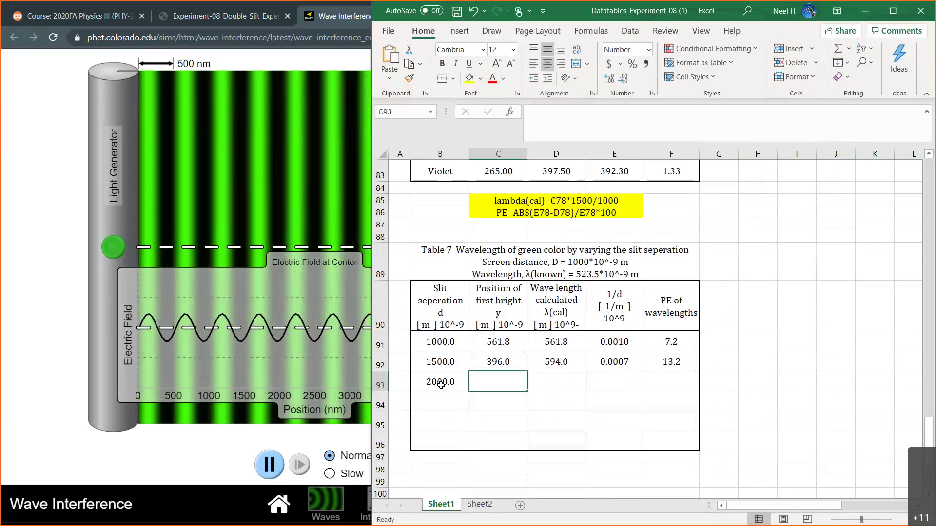
click(27, 394)
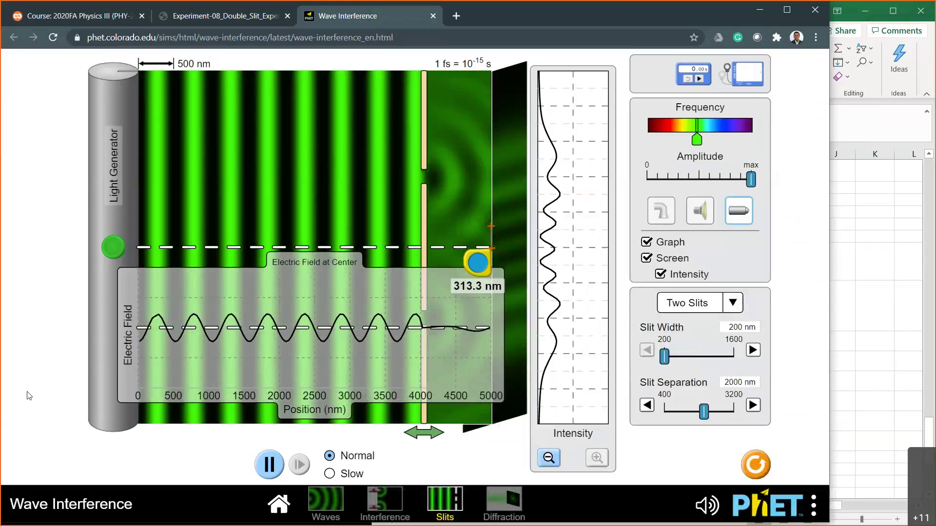
click(878, 337)
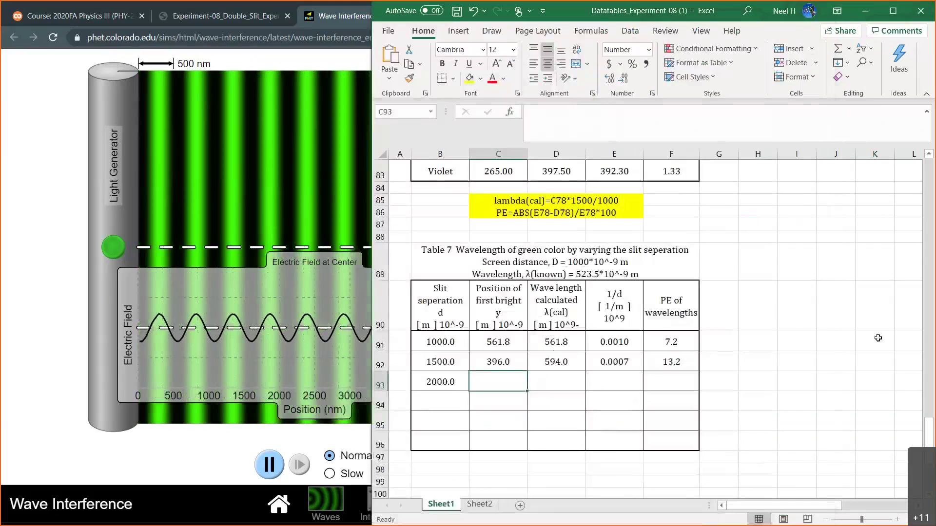
text(313.)
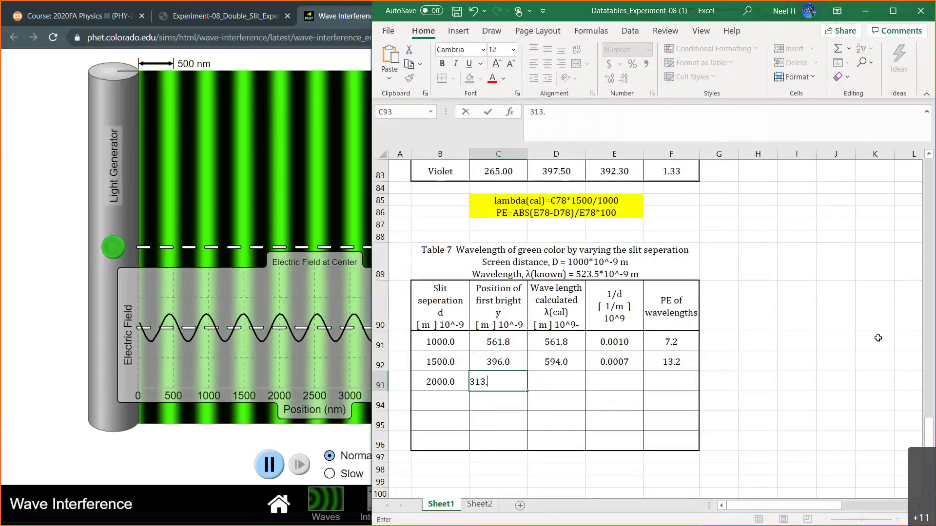
text(3)
key(Return)
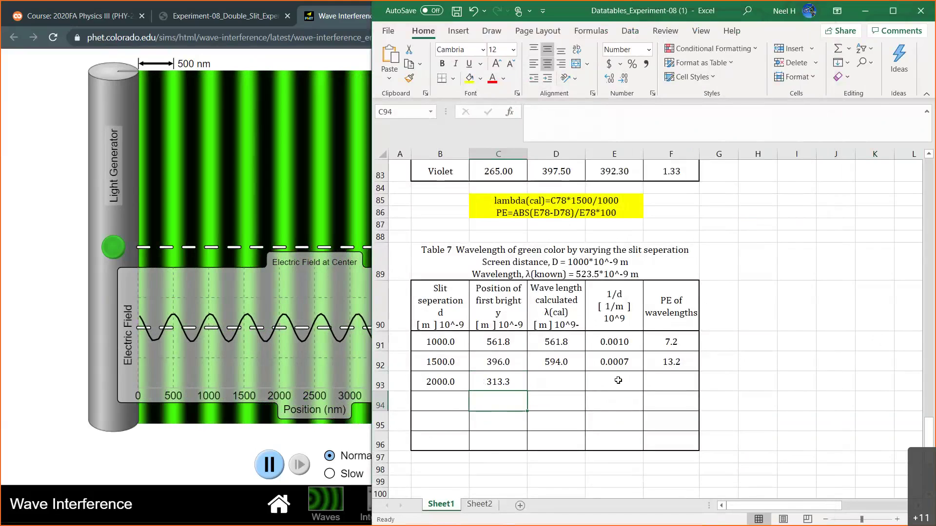
- Fill the wavelength, 1/d and percent error formulas from D92:F92 down to row 93 and select F93
drag(556, 362, 698, 392)
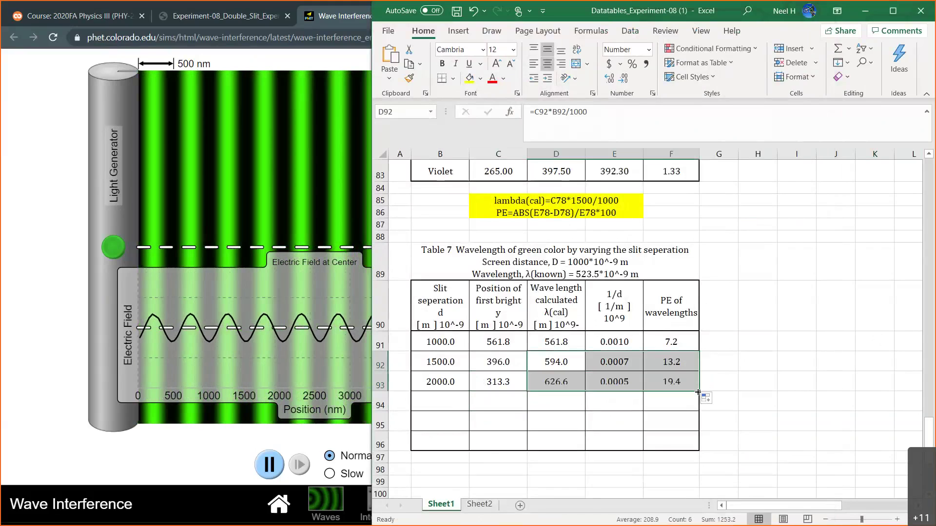
click(672, 382)
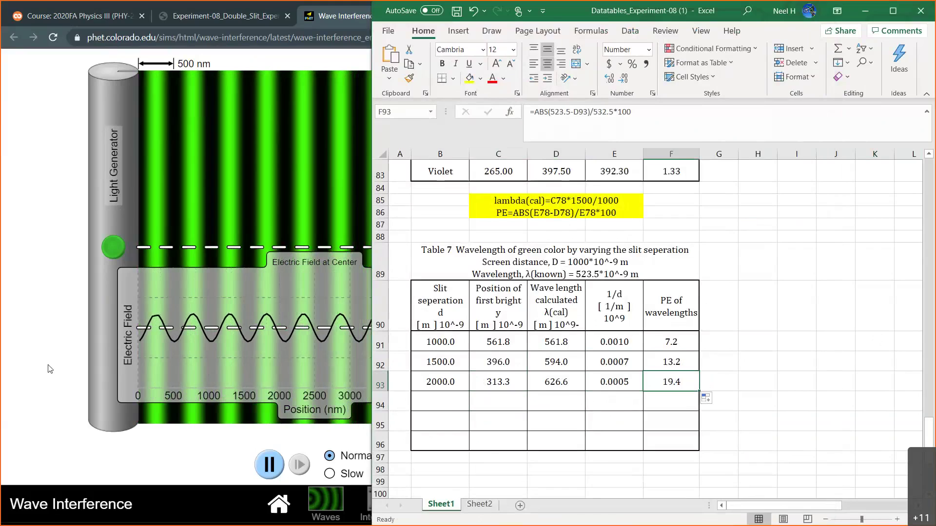
- Re-measure the first bright fringe for the 2000 nm separation in the simulation and check the recorded position in C93 in Excel
click(50, 369)
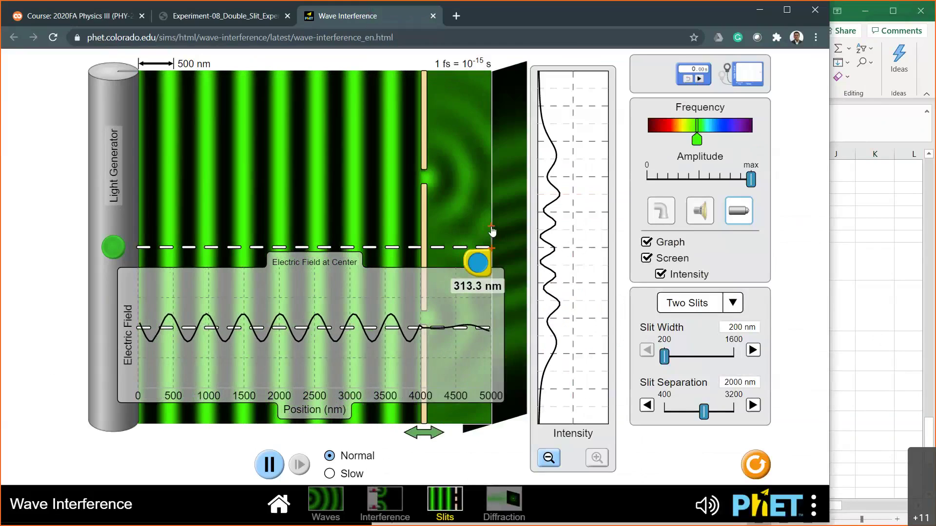
drag(492, 227, 493, 233)
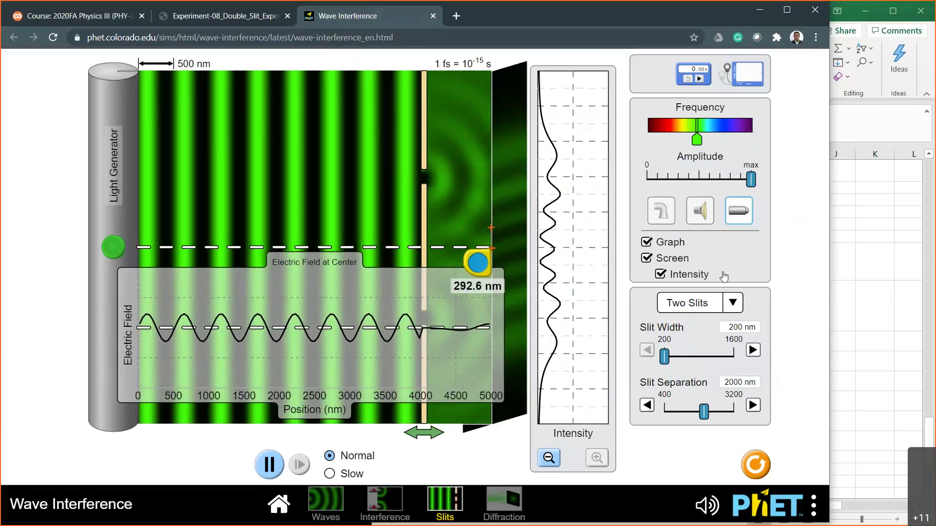
key(alt+Tab)
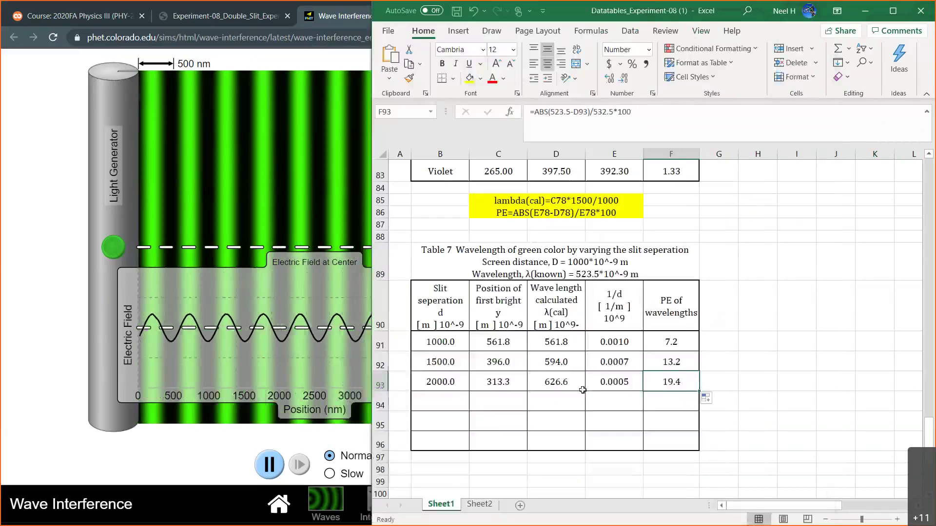
click(508, 382)
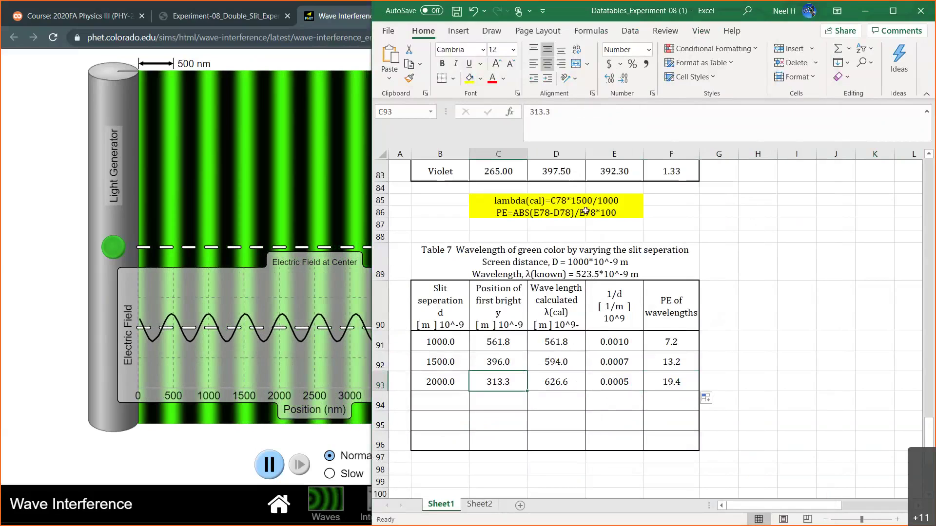
- Switch back to the simulation, set the slit separation to 2500 nm and adjust the tape to the first bright fringe, about 258 nm
click(347, 412)
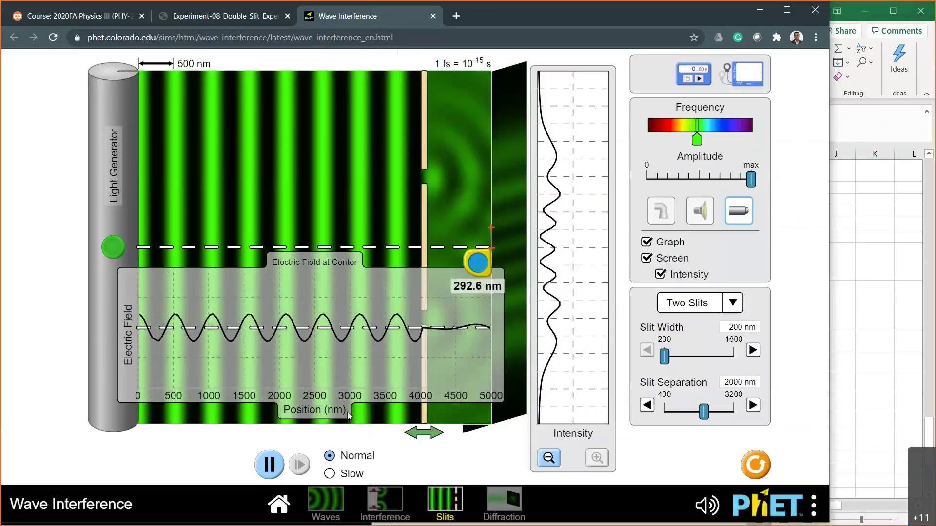
drag(703, 412, 716, 416)
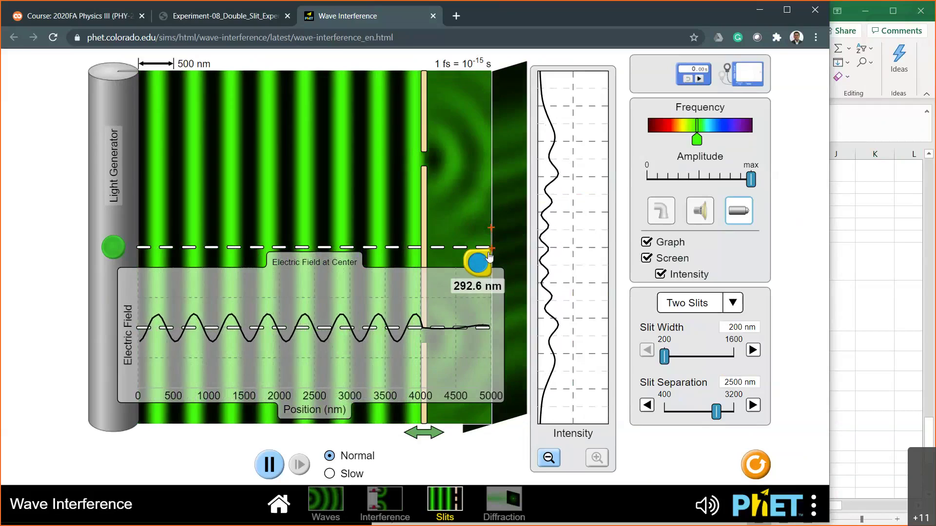
drag(490, 255, 492, 232)
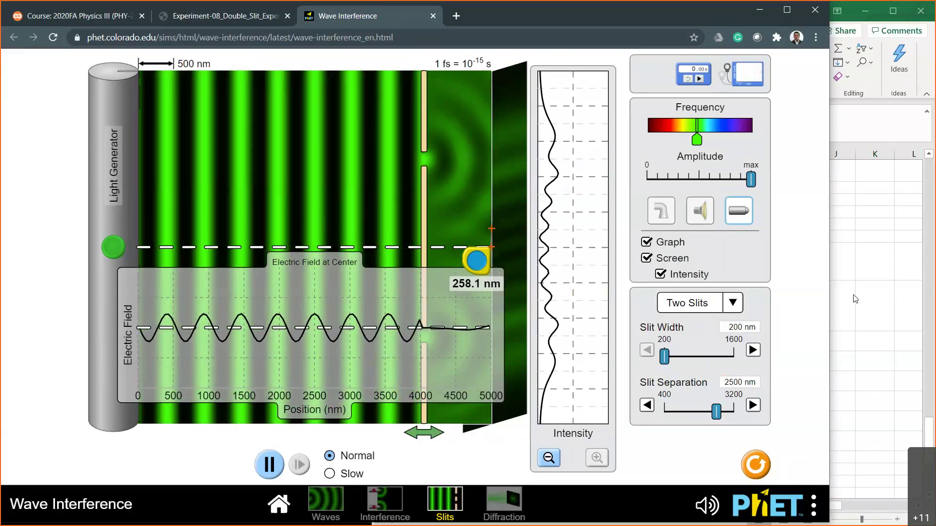
- Return to Excel and enter the first bright position 258 in C94 and the slit separation 2500 in B94
click(856, 299)
click(491, 406)
text(258)
click(442, 402)
text(2500)
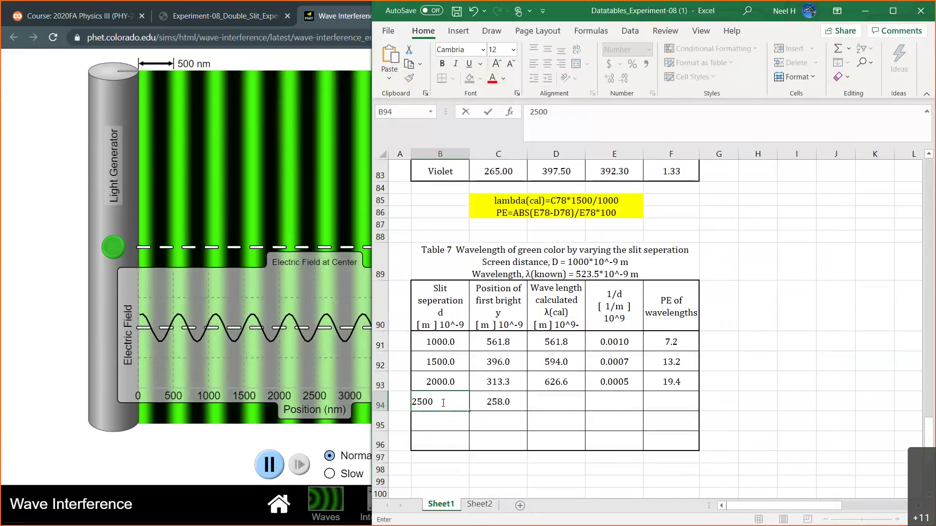
key(Return)
- Fill the wavelength, 1/d and percent error formulas from D93:F93 down to row 94 and select B95
drag(550, 382, 698, 407)
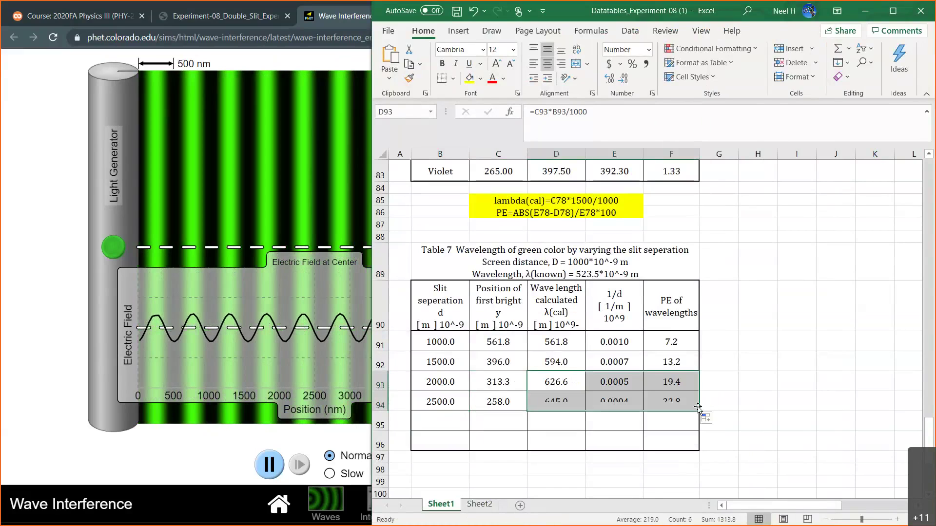
click(669, 405)
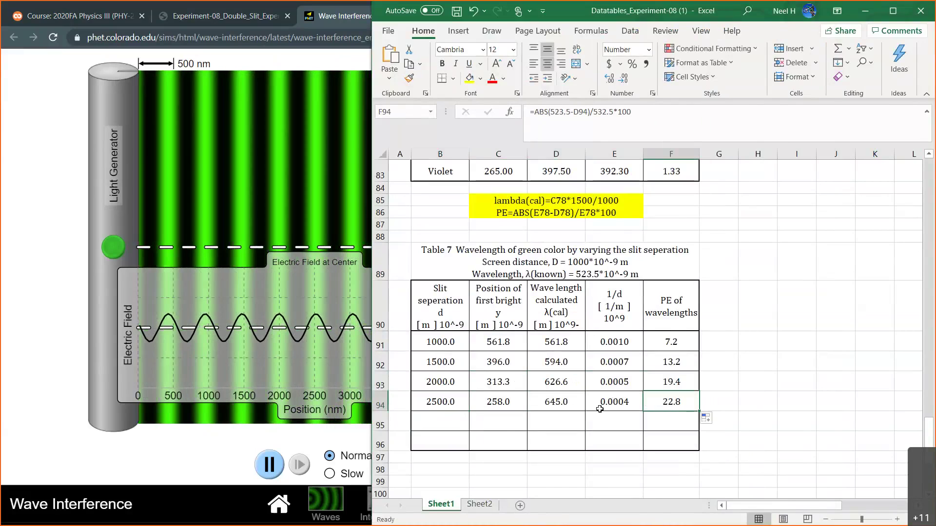
click(443, 426)
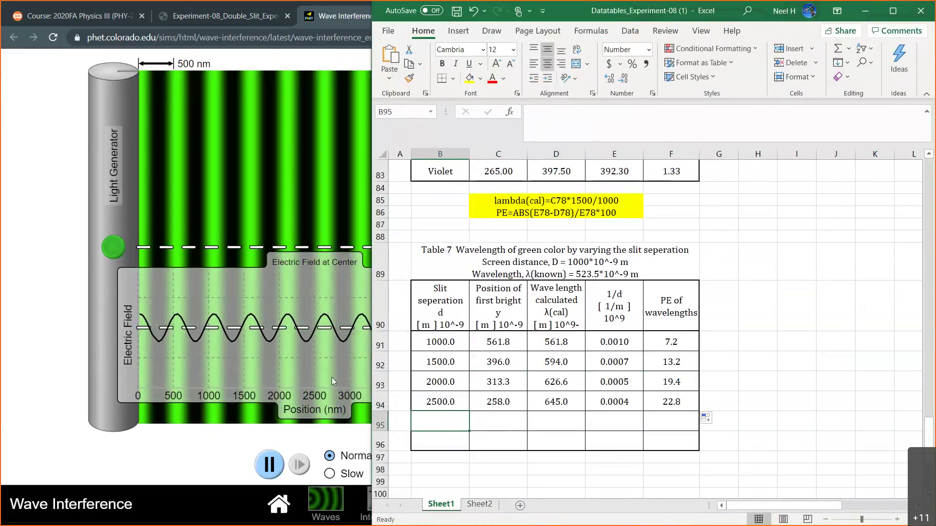
- Switch back to the simulation and set the slit separation to 3000 nm
click(57, 351)
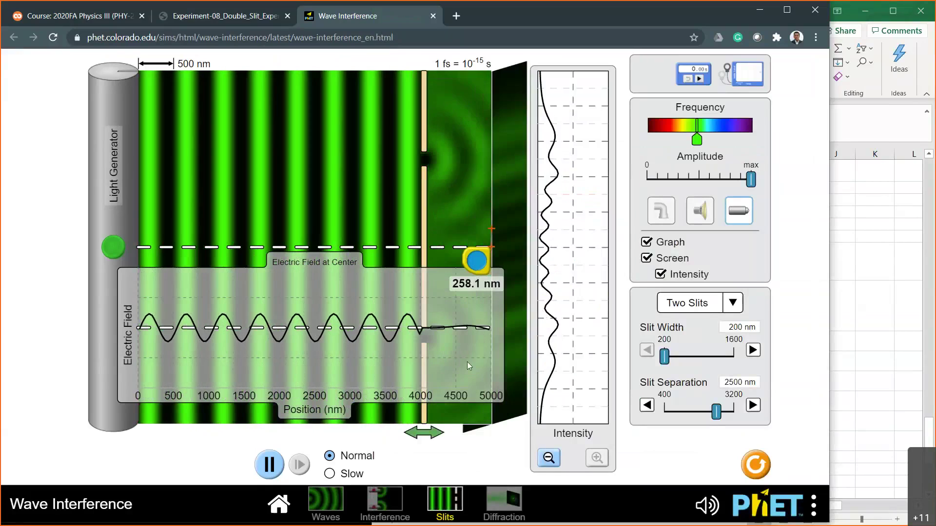
drag(721, 418, 723, 419)
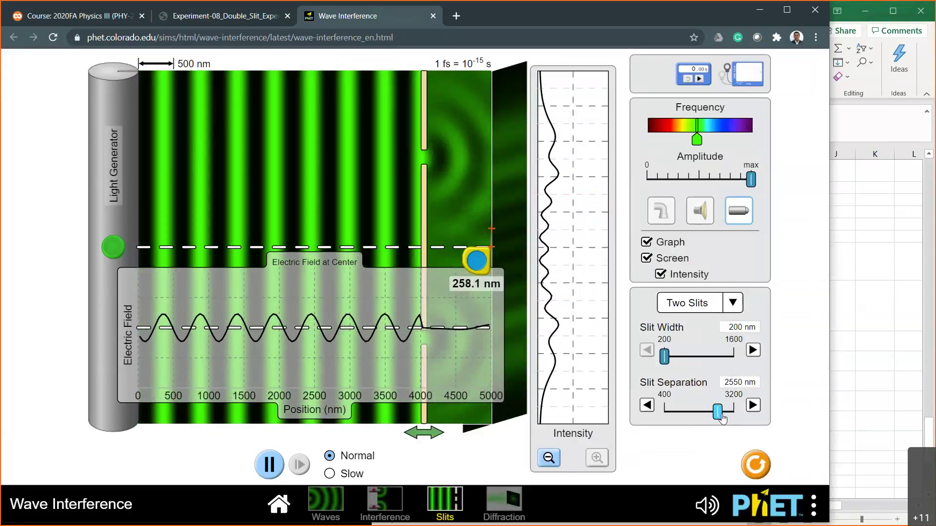
click(646, 405)
click(647, 405)
click(646, 406)
click(647, 405)
click(647, 405)
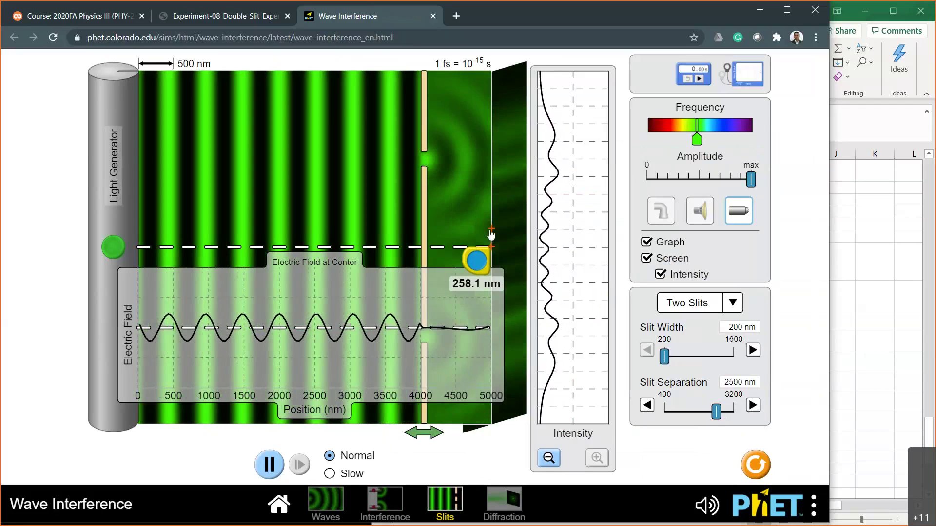
drag(716, 414, 729, 414)
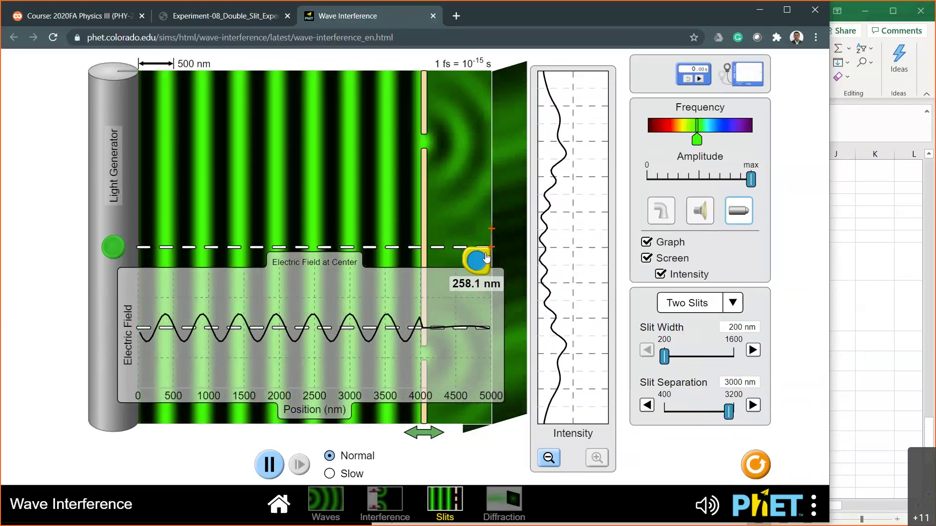
- Realign the measuring tape on the screen's centre line and set its end at the first bright fringe, about 244 nm
drag(482, 263, 531, 263)
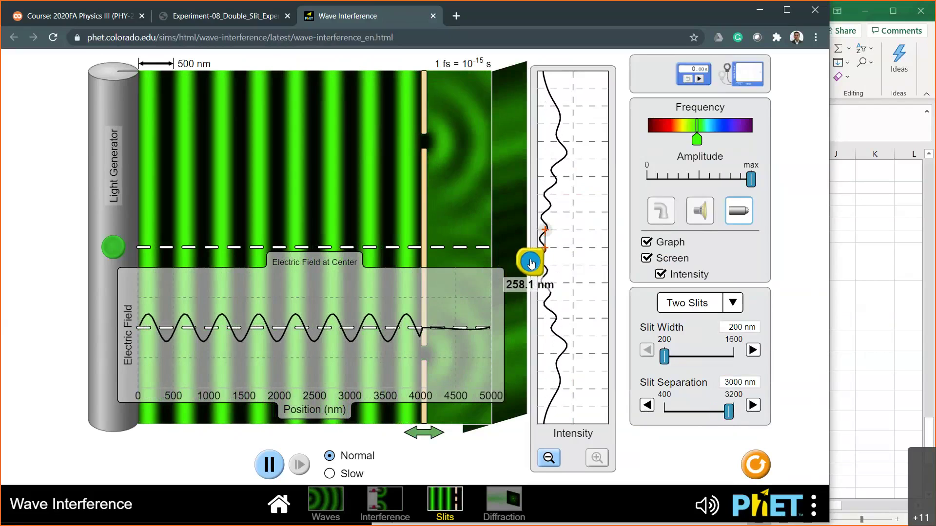
drag(531, 263, 477, 263)
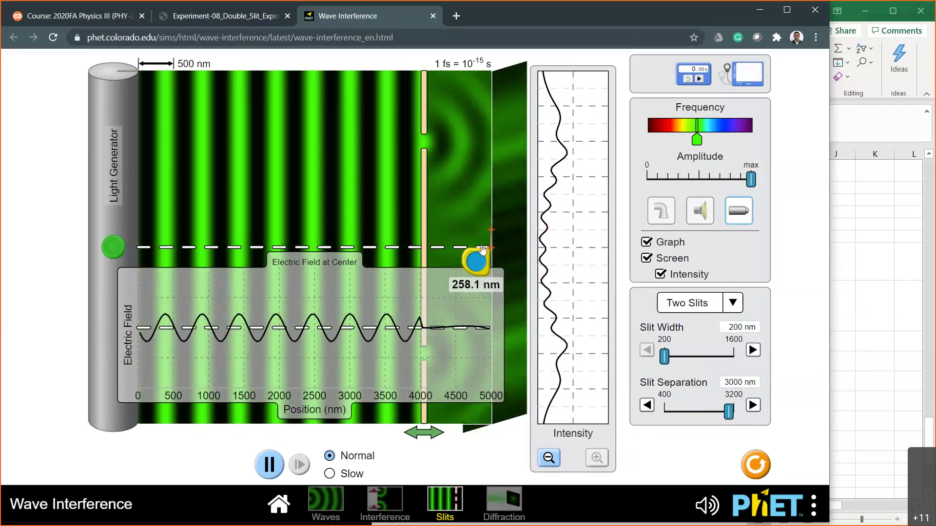
drag(493, 234, 493, 233)
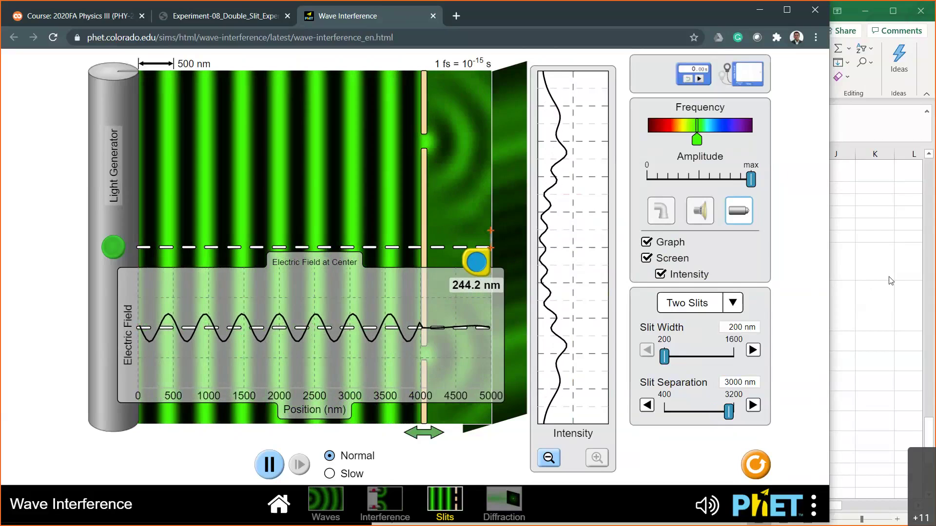
- Return to Excel and enter the first bright position 244 in C95 and the slit separation 3000 in B95
click(892, 280)
click(500, 414)
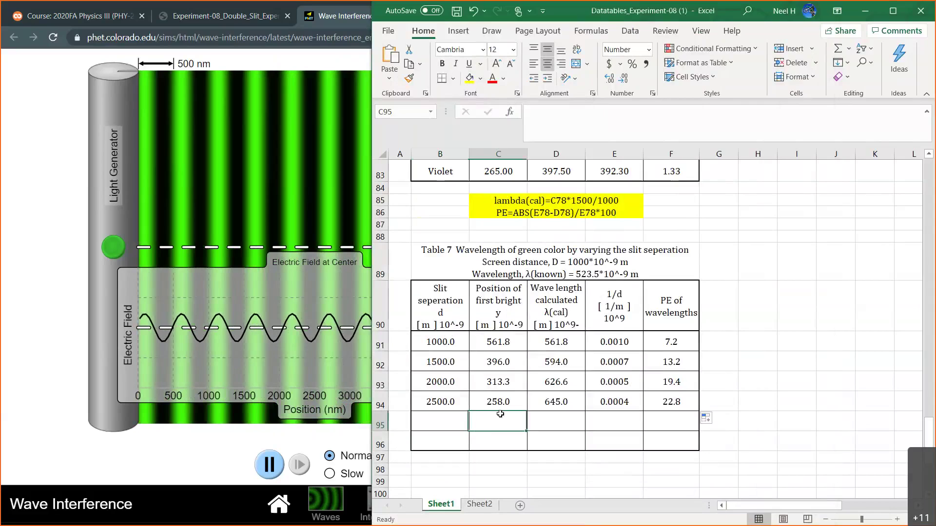
text(244)
click(440, 418)
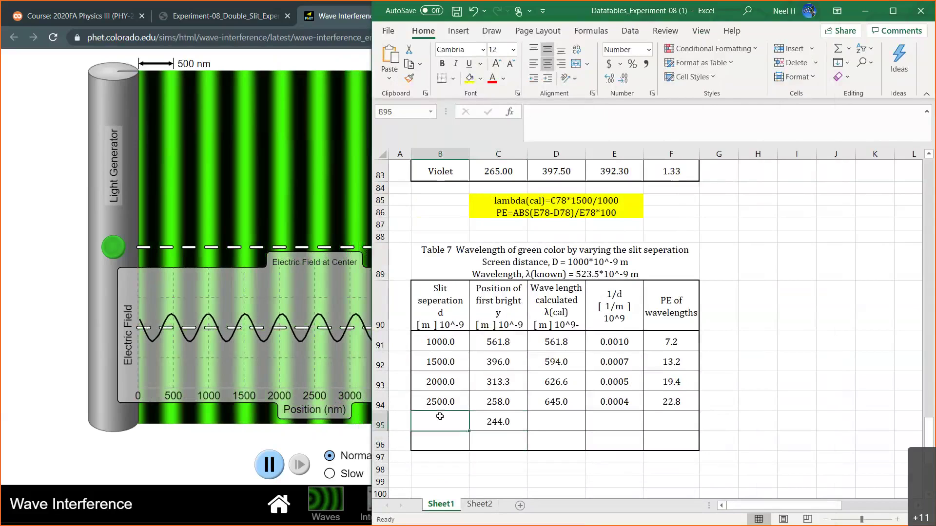
text(300)
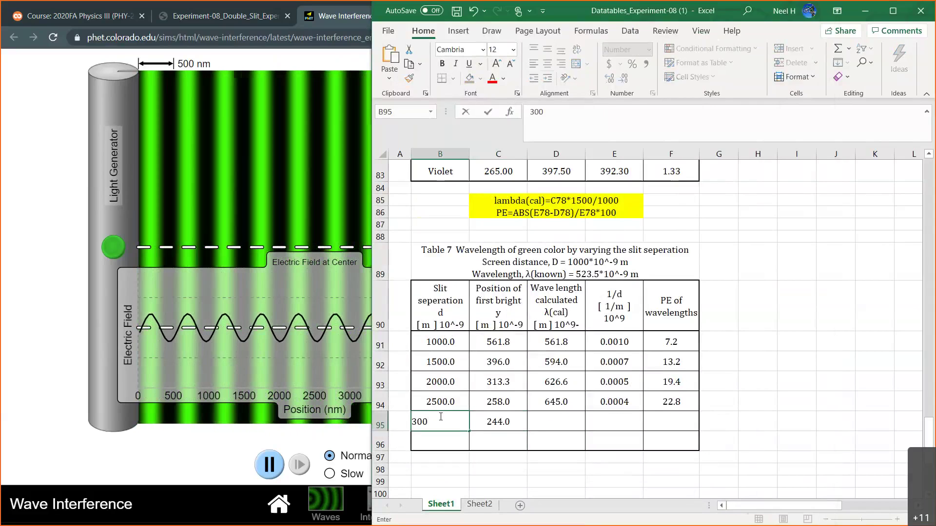
text(0)
key(Return)
click(657, 429)
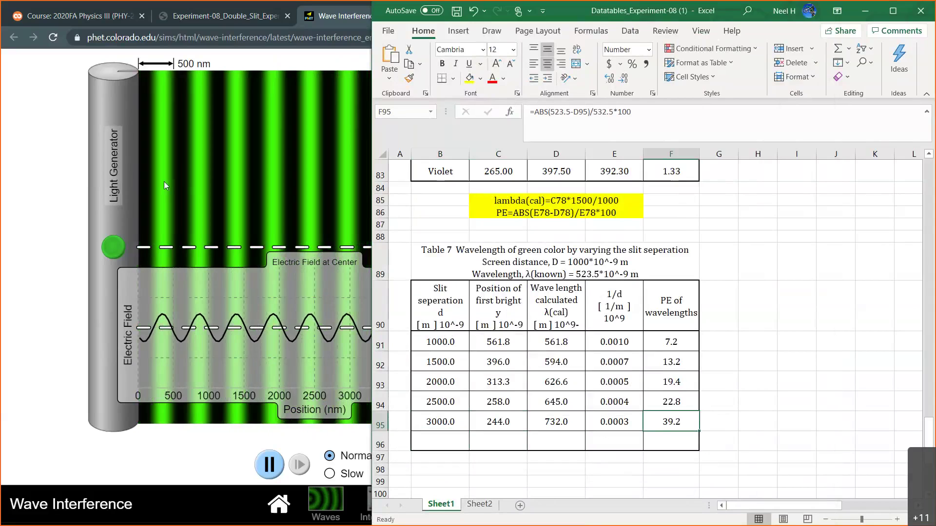
- Switch briefly to the simulation and back to Excel, and widen the worksheet window to view Tables 7 and 8
click(28, 205)
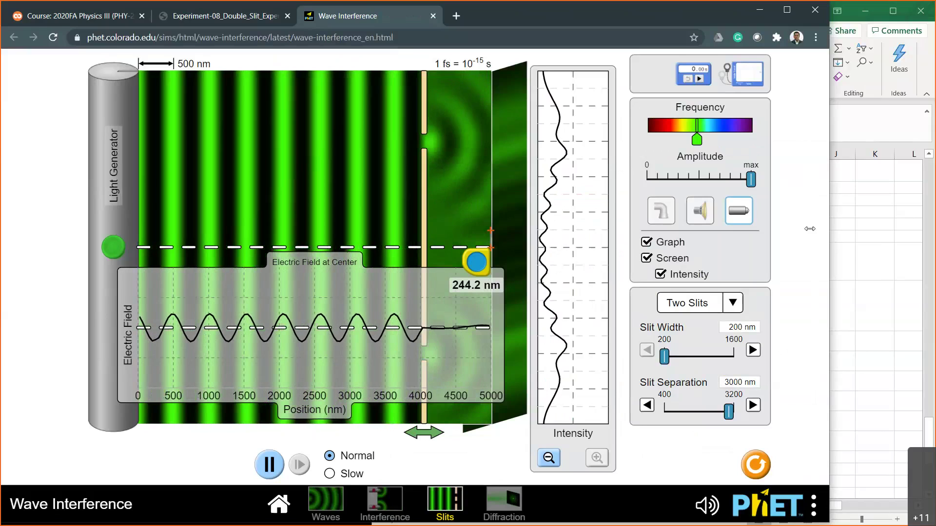
click(857, 255)
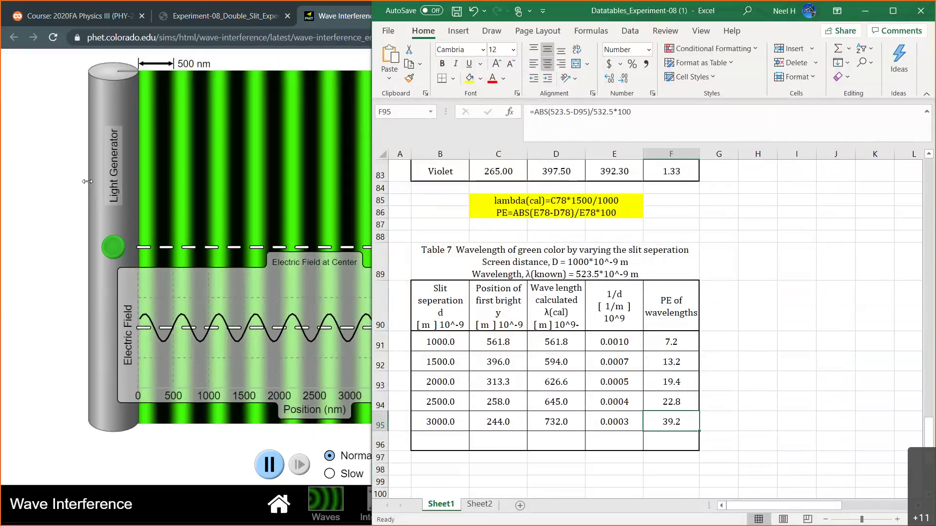
drag(88, 182, 89, 182)
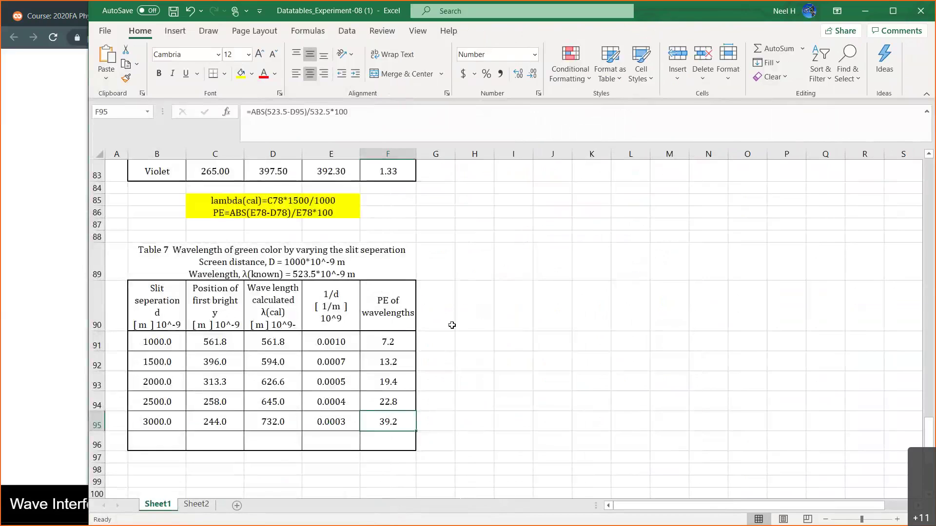
scroll(452, 325, down, 4)
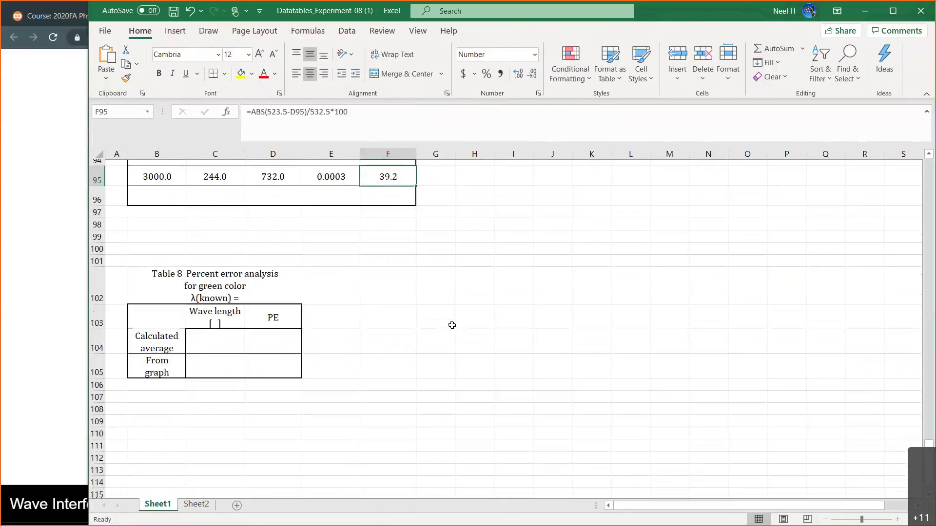
scroll(452, 325, up, 6)
scroll(264, 371, down, 4)
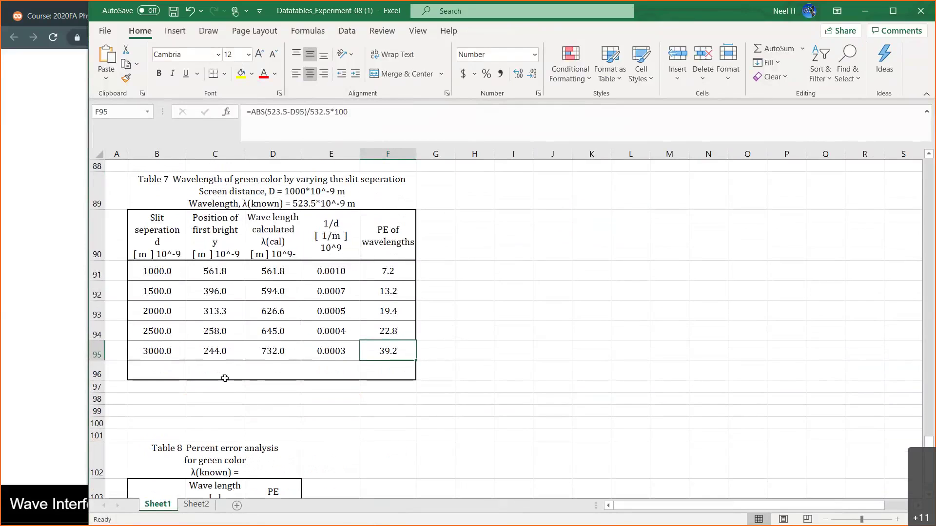
drag(160, 374, 402, 365)
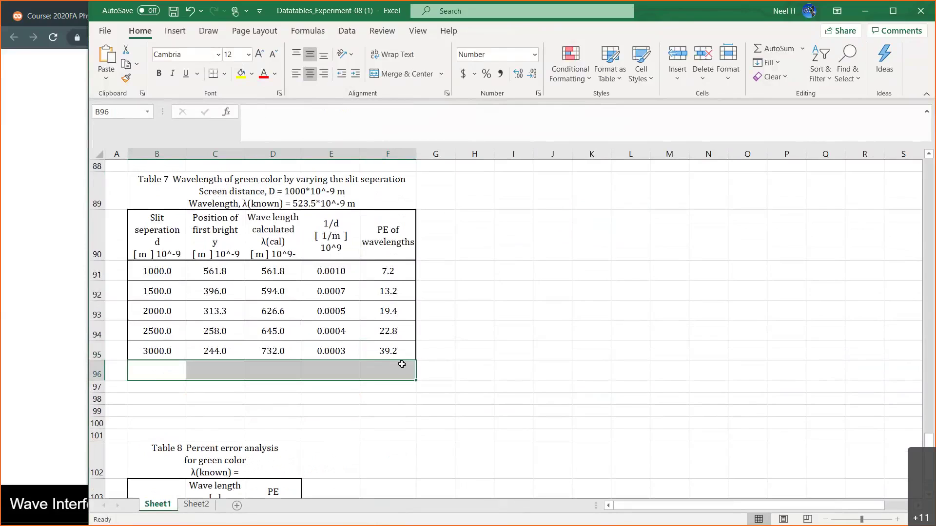
- Format the 1/d values in E91:E95 as numbers with 5 decimal places
click(330, 277)
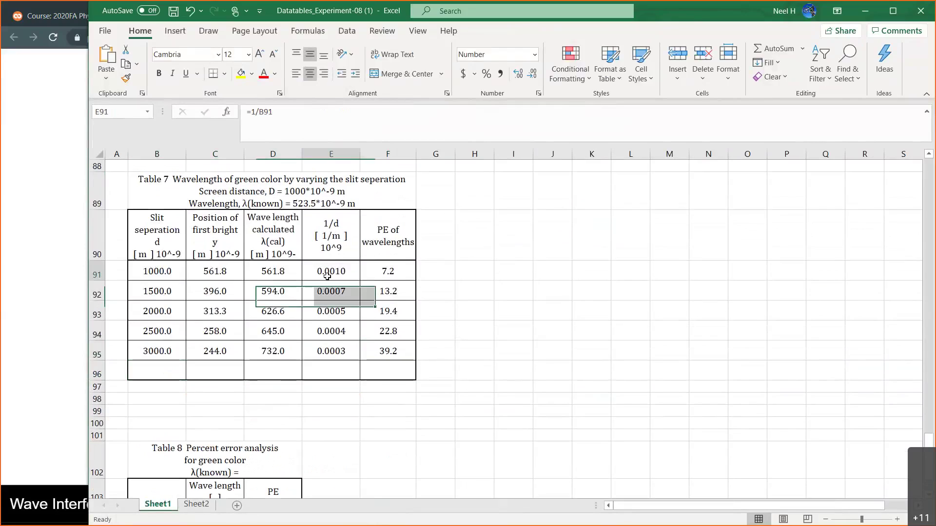
drag(330, 276, 333, 352)
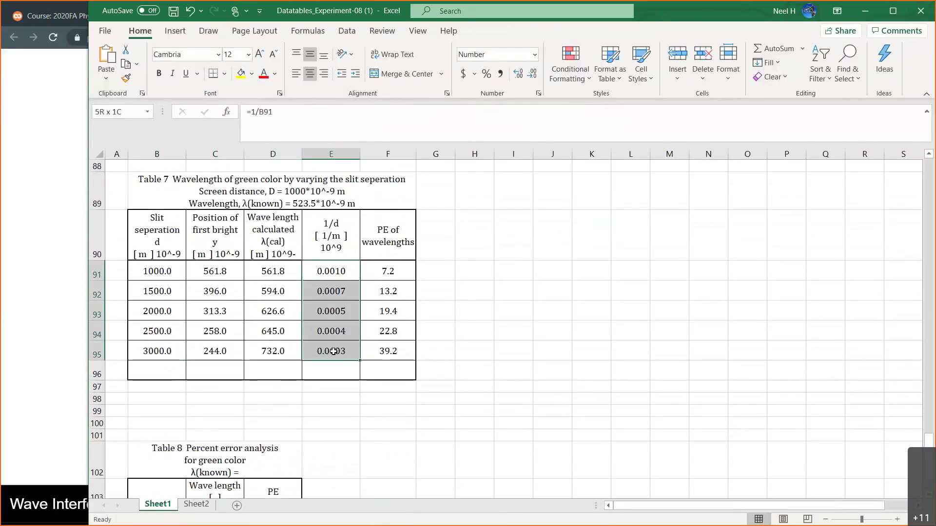
right_click(334, 351)
click(407, 287)
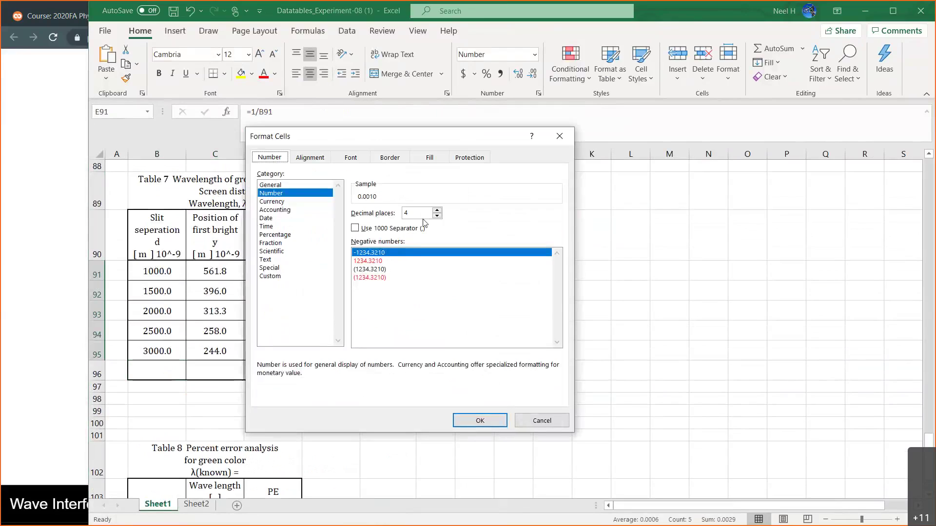
click(436, 210)
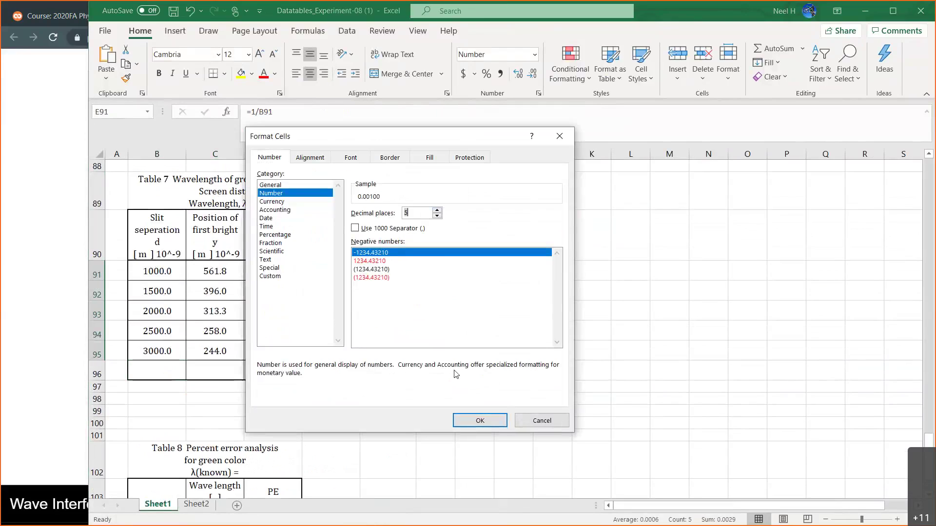
click(478, 421)
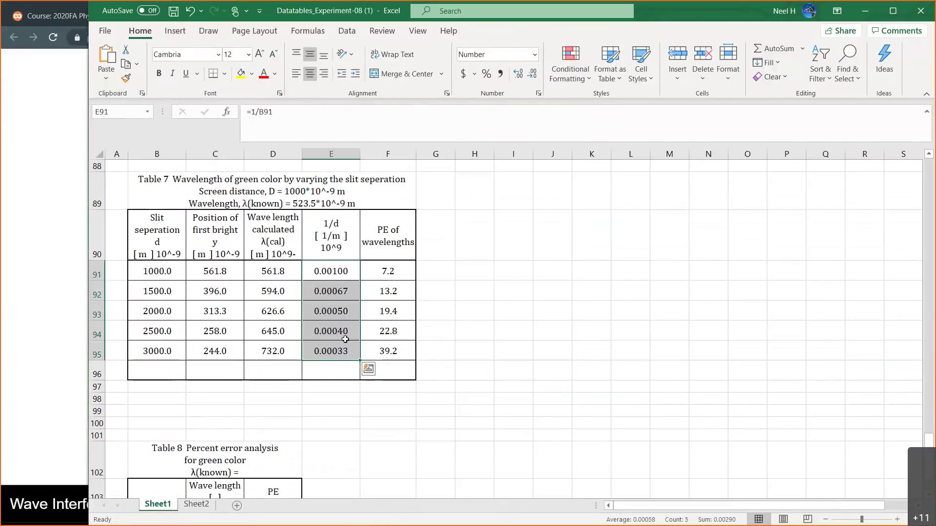
drag(179, 270, 157, 351)
click(506, 279)
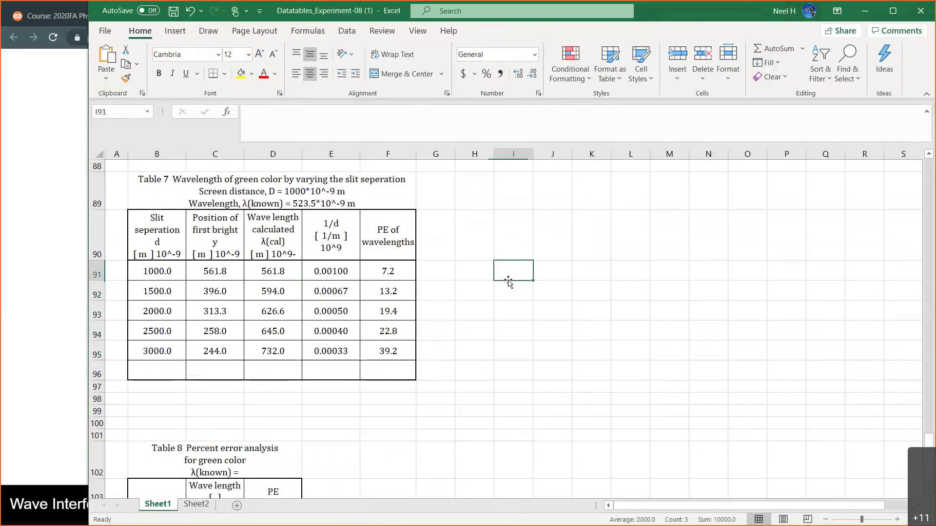
- Select the Figure 3 chart of fringe position for red light for copying, and undo the last change
scroll(507, 232, up, 12)
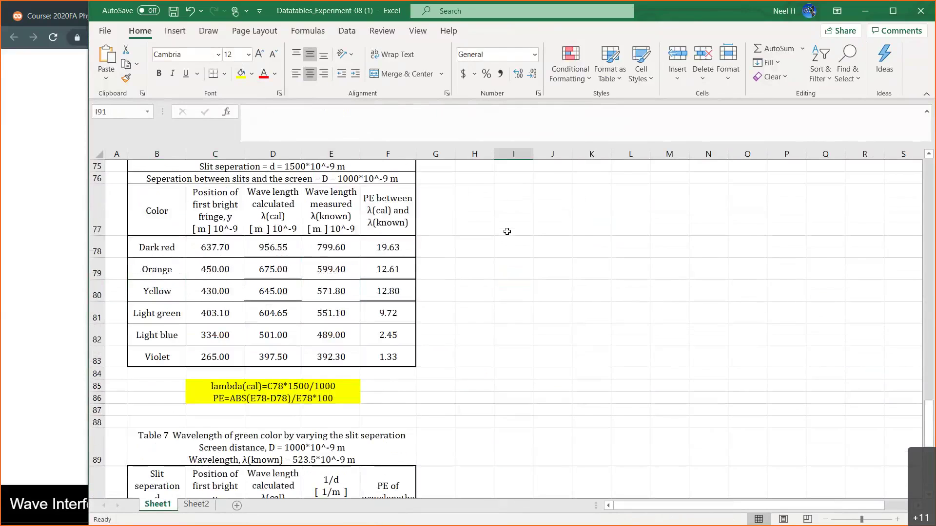
scroll(507, 231, up, 1)
click(502, 182)
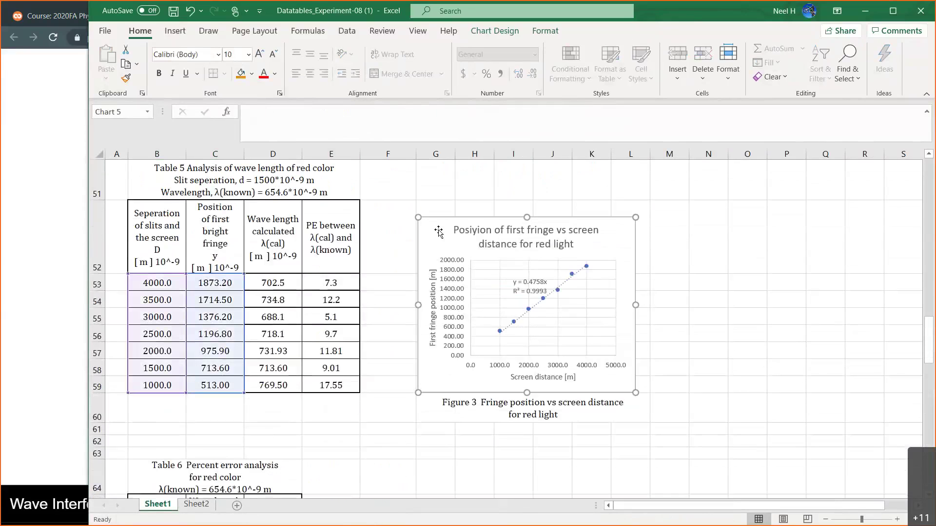
click(128, 66)
scroll(368, 278, down, 1)
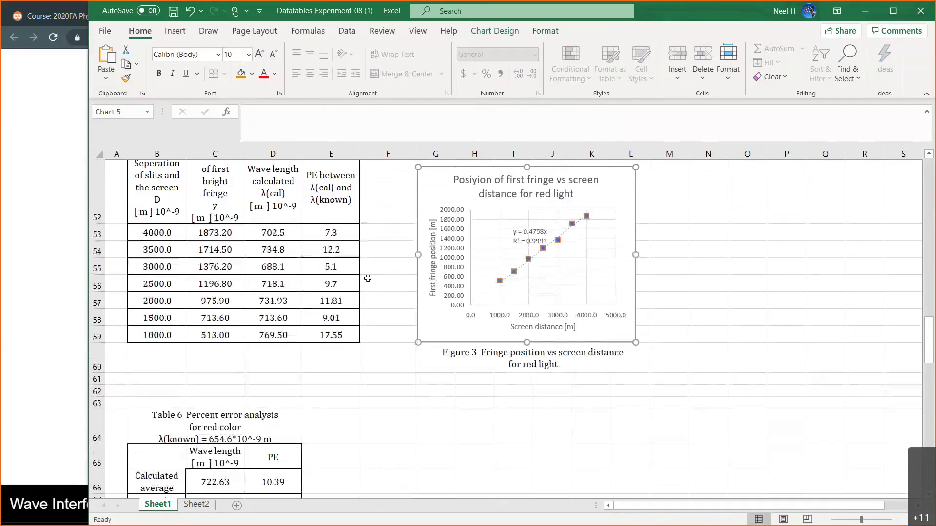
scroll(367, 278, up, 1)
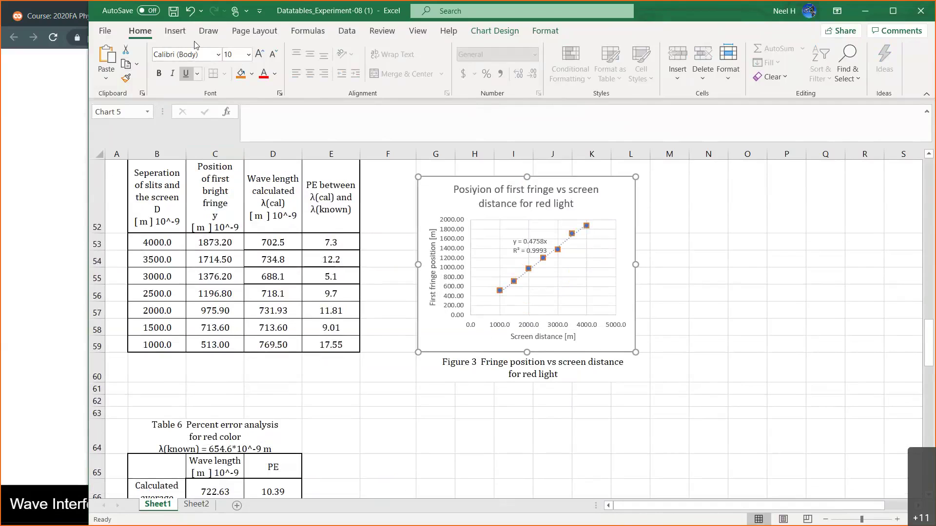
click(190, 11)
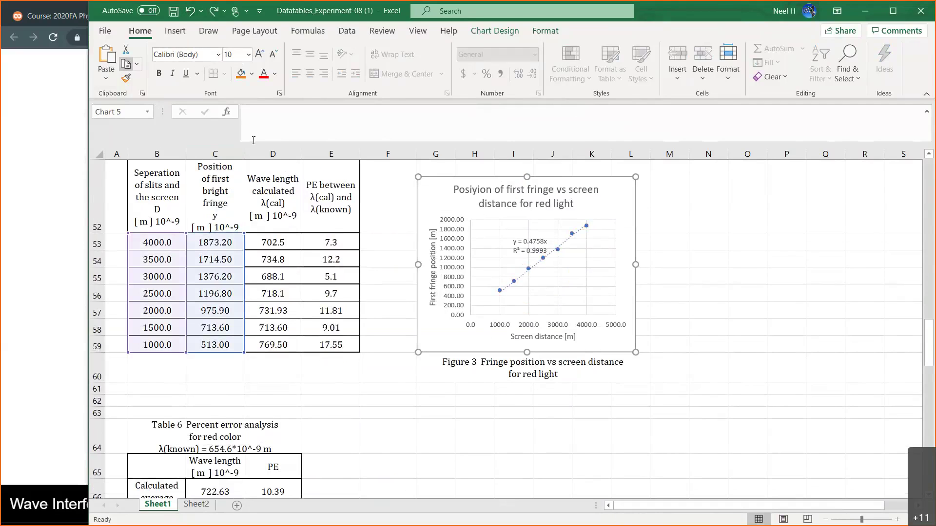
- Paste the copied red-light chart at H77 beside the green color table and shift it slightly away from the table
scroll(374, 273, down, 6)
click(474, 272)
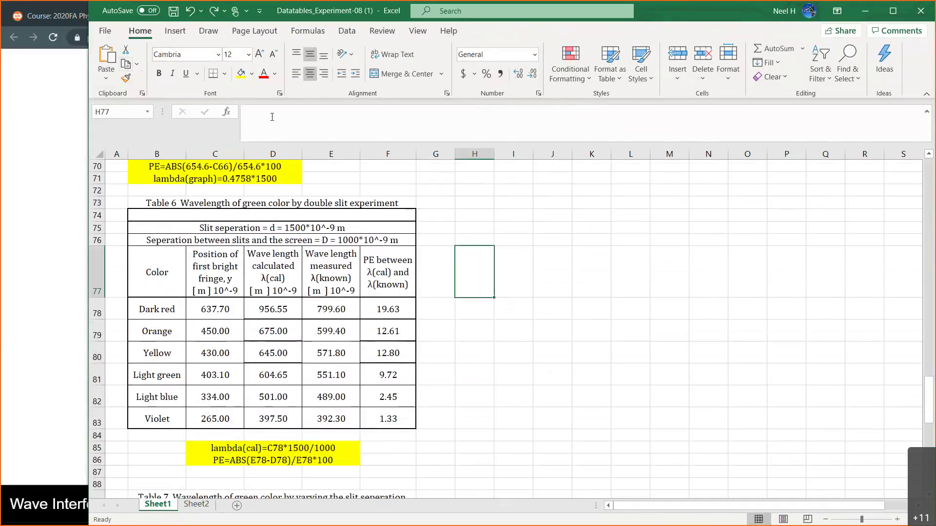
click(107, 58)
drag(480, 265, 527, 273)
double_click(526, 273)
- Edit the pasted chart's data series so its X values come from the 1/d cells E91:E95
click(495, 31)
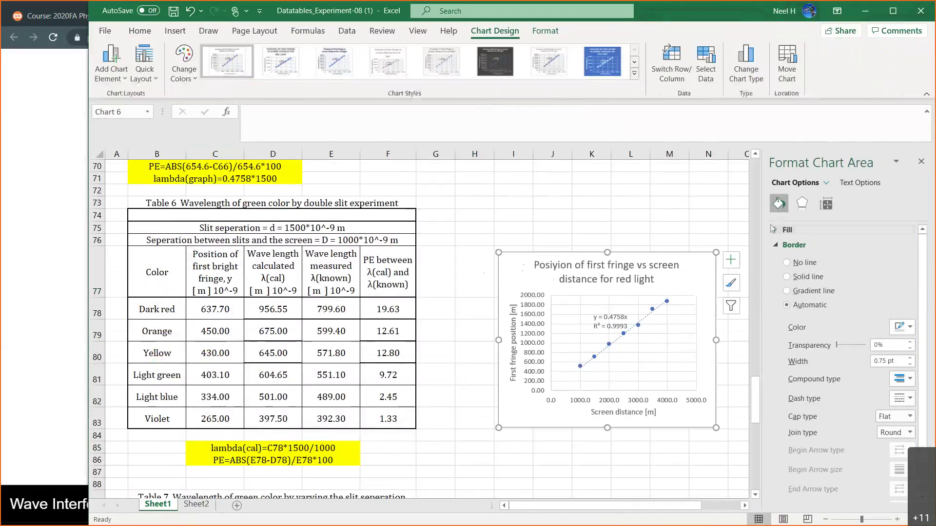
click(705, 73)
click(585, 241)
click(593, 215)
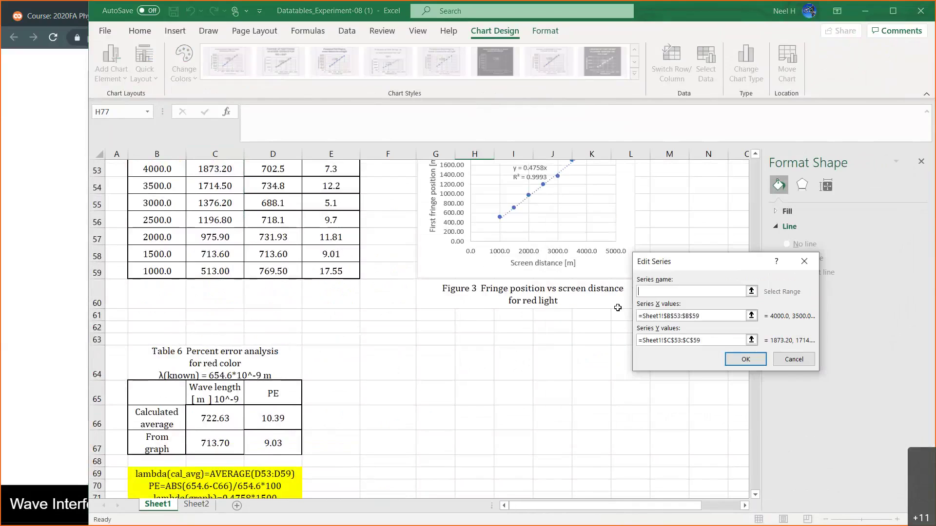
click(708, 316)
key(BackSpace)
scroll(436, 374, down, 6)
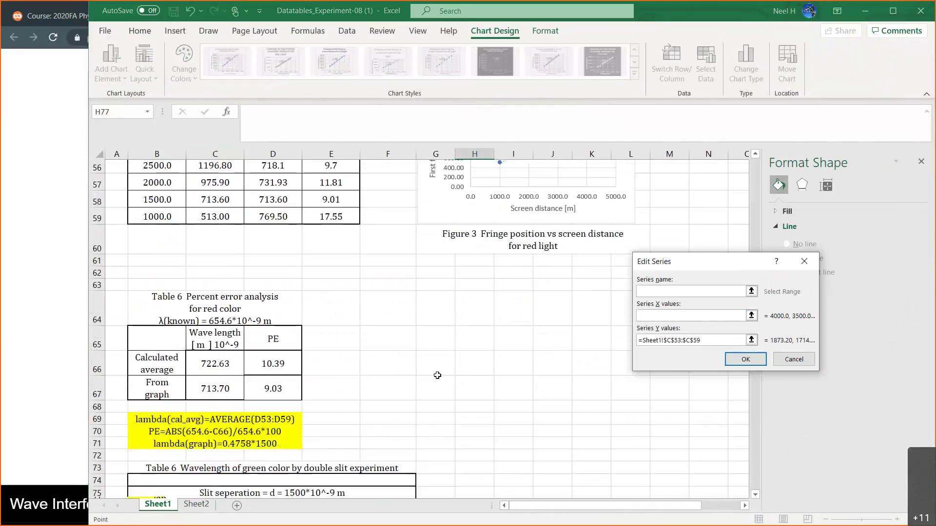
scroll(438, 375, down, 6)
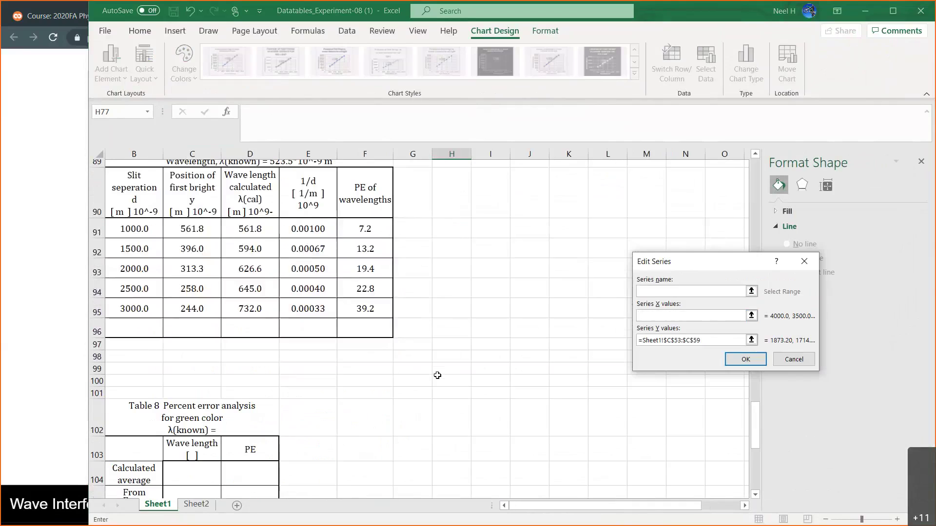
scroll(437, 375, up, 1)
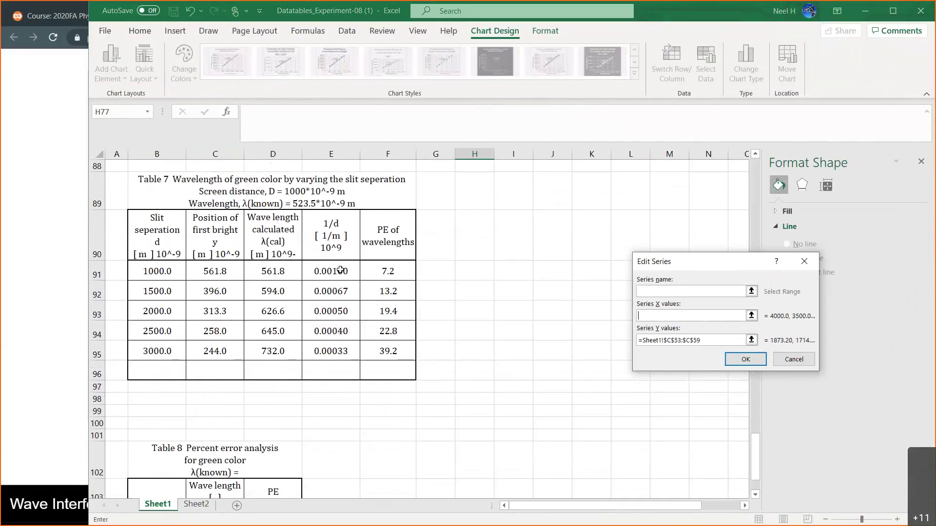
drag(341, 269, 335, 355)
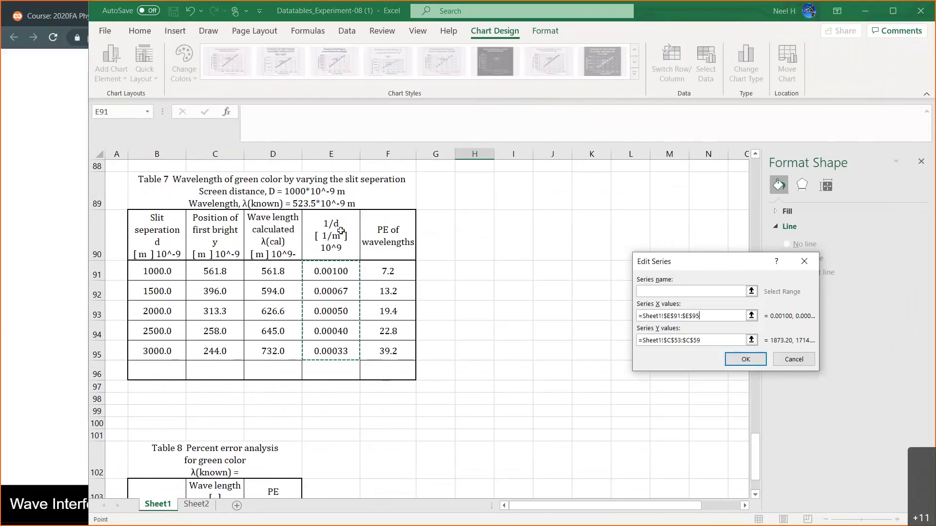
- Set the series Y values to the first bright positions in C91:C95 and apply the new data source
click(706, 339)
double_click(697, 340)
key(ctrl+a)
key(BackSpace)
scroll(530, 347, down, 6)
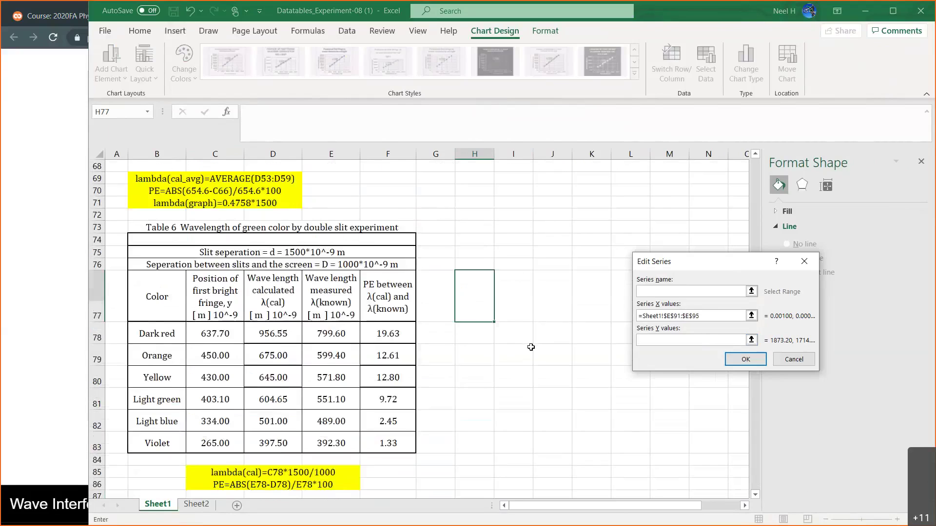
scroll(283, 328, down, 4)
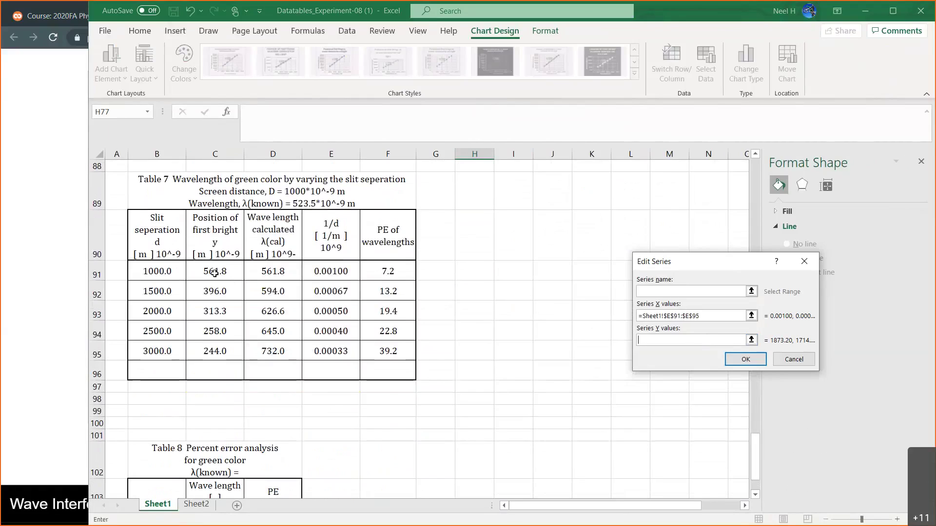
drag(214, 273, 221, 345)
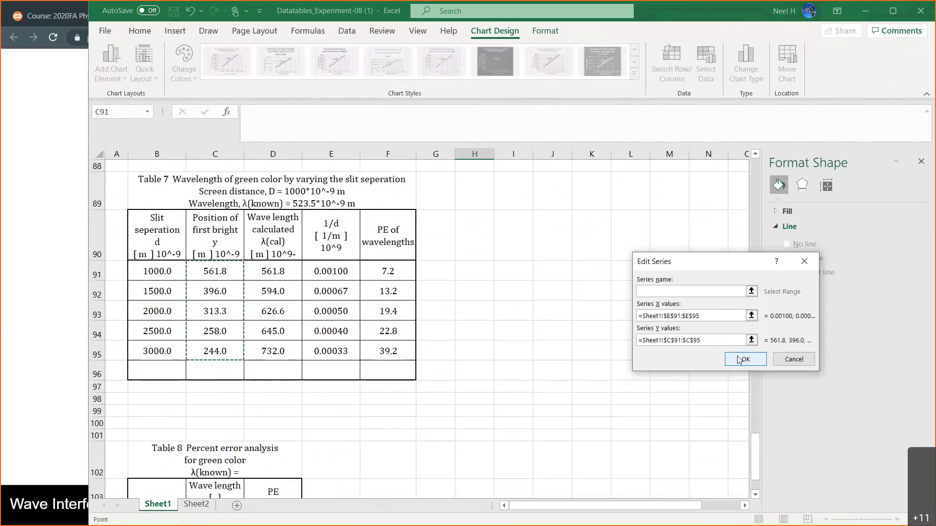
click(740, 360)
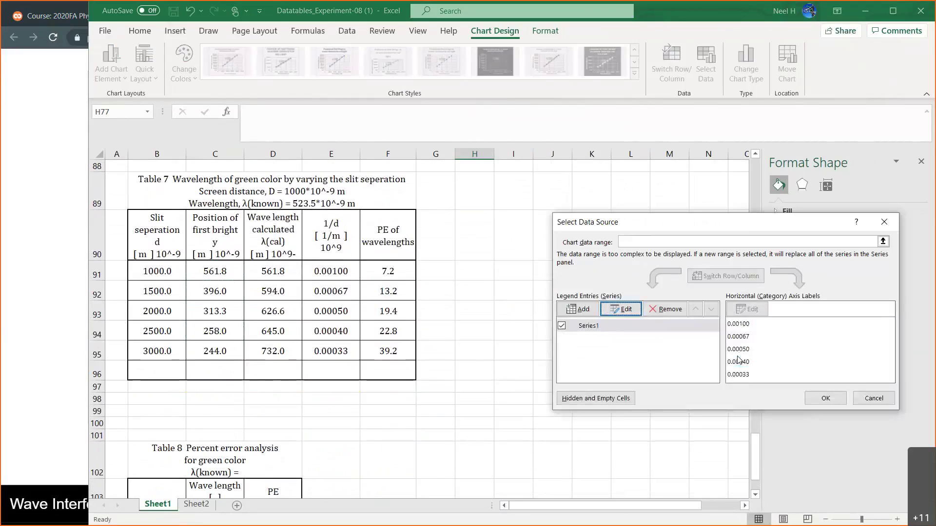
click(826, 399)
- Locate the copied chart in the worksheet and examine its plot and the original Figure 3 chart's caption
scroll(636, 370, down, 7)
scroll(637, 369, up, 10)
scroll(636, 369, down, 4)
scroll(636, 369, right, 1)
scroll(636, 369, down, 1)
scroll(637, 369, up, 1)
click(526, 318)
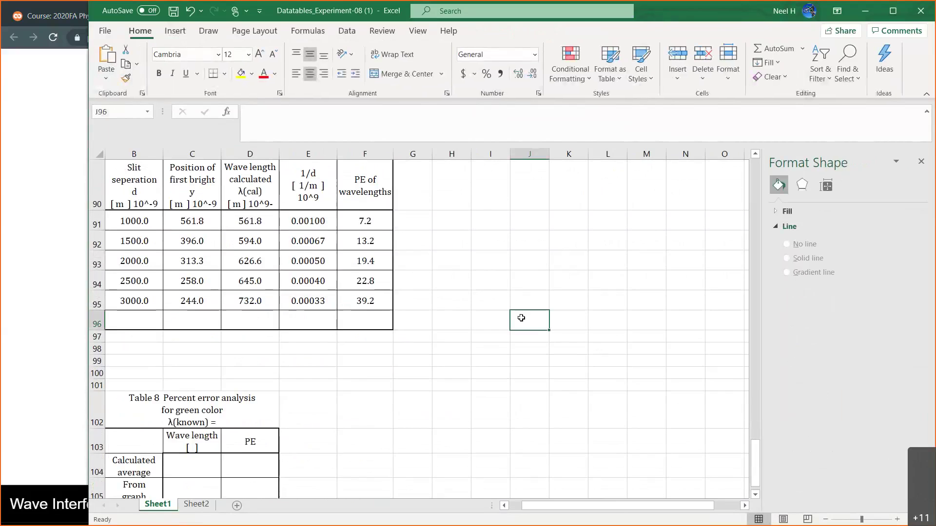
scroll(521, 318, up, 8)
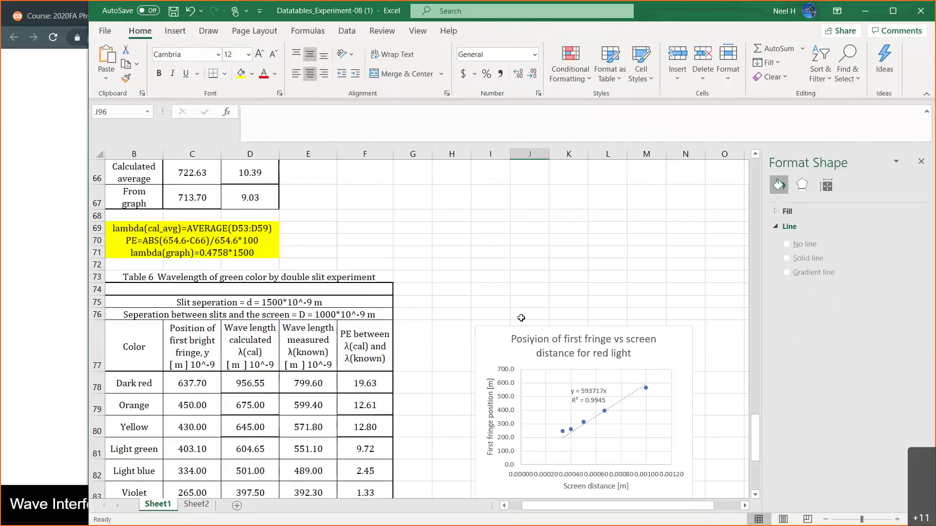
scroll(521, 318, up, 4)
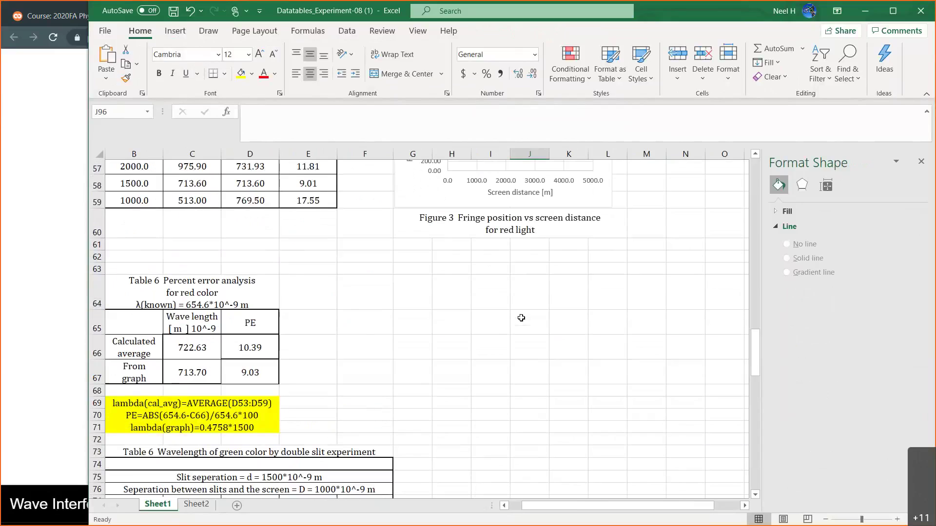
- Examine where the copied chart sits relative to the red-light Figure 3 chart and Table 7
scroll(521, 318, down, 5)
drag(495, 229, 517, 214)
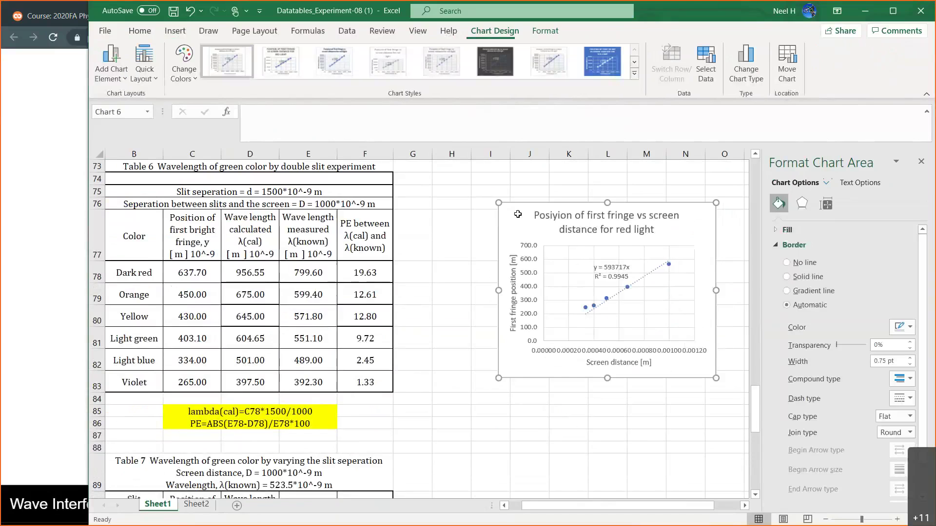
scroll(518, 215, down, 5)
scroll(518, 215, up, 9)
scroll(518, 215, down, 4)
scroll(518, 214, up, 7)
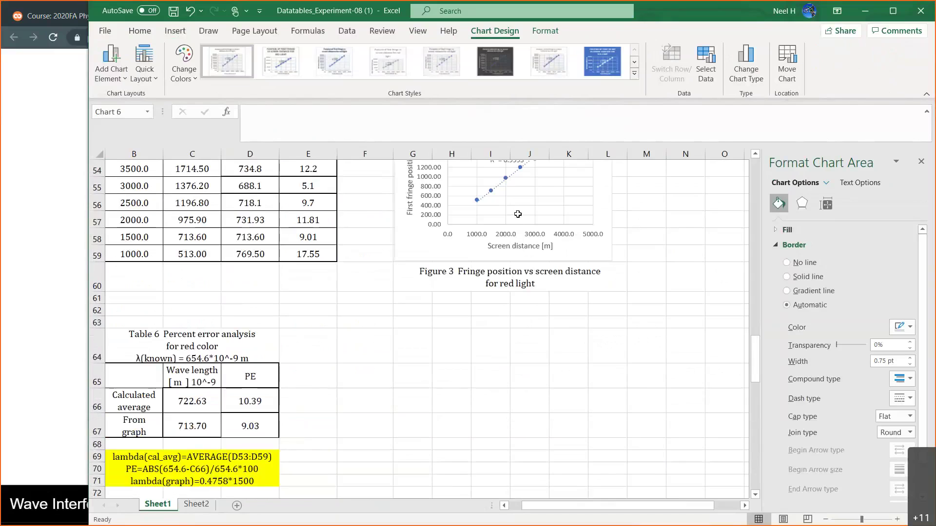
scroll(518, 214, down, 10)
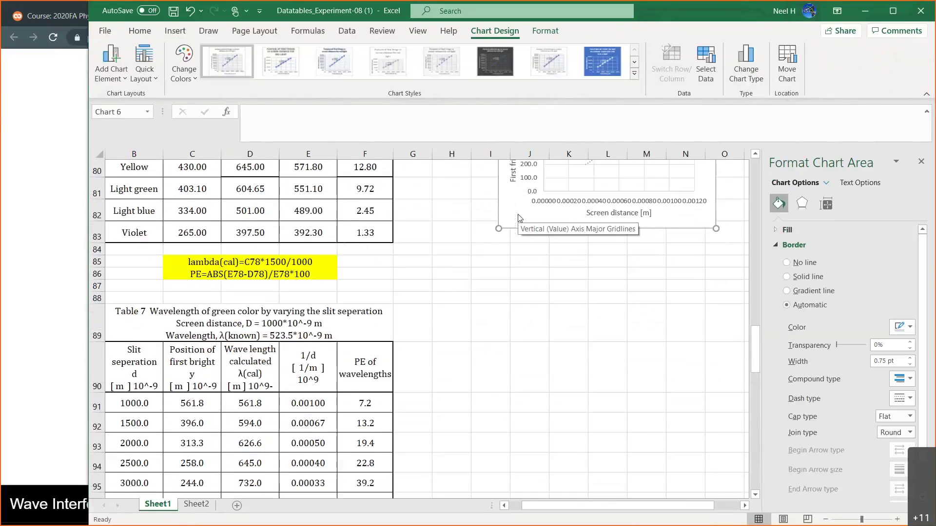
scroll(518, 215, down, 2)
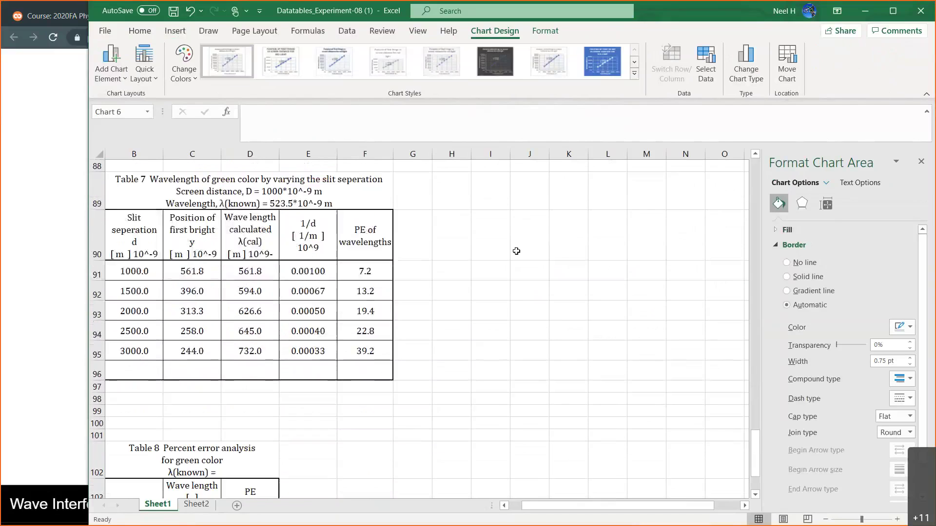
- Close the formatting pane and move the copied chart down beside Table 7, level with rows 90 to 96
click(515, 308)
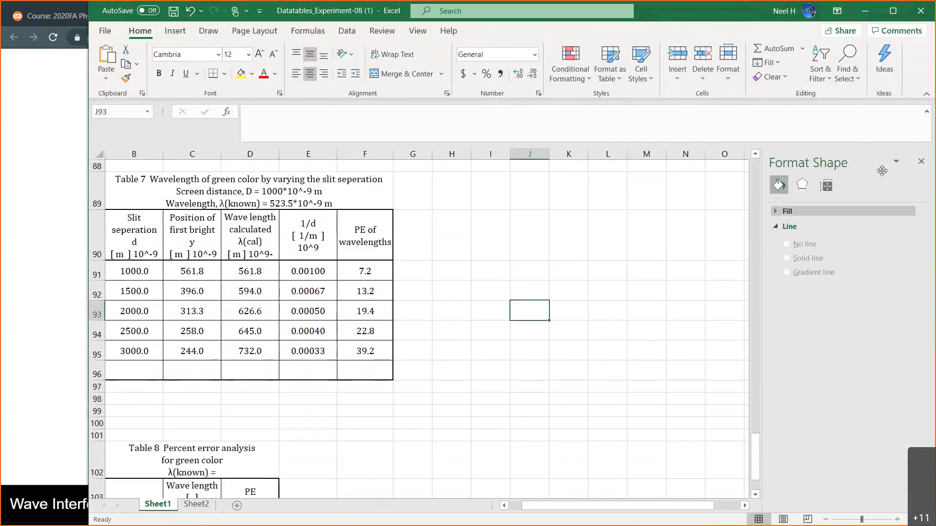
click(921, 162)
scroll(580, 359, up, 7)
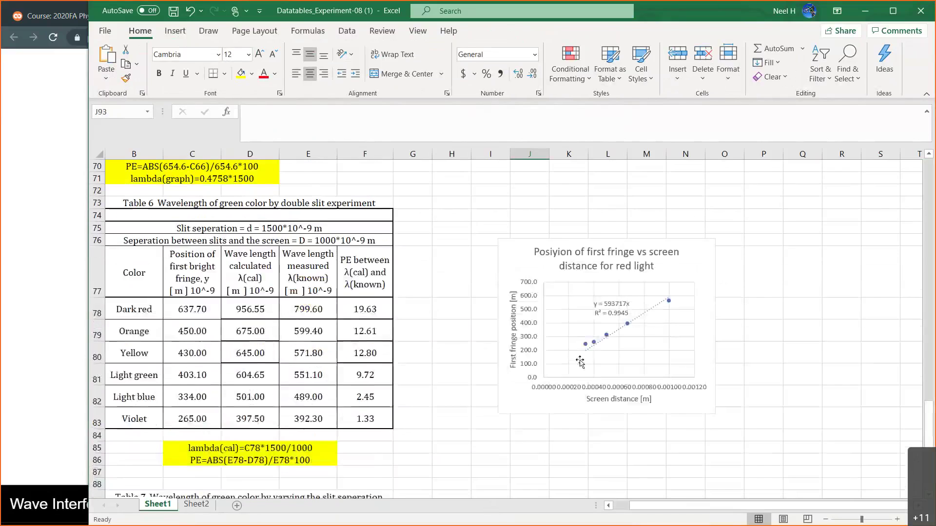
click(520, 328)
drag(520, 329, 521, 382)
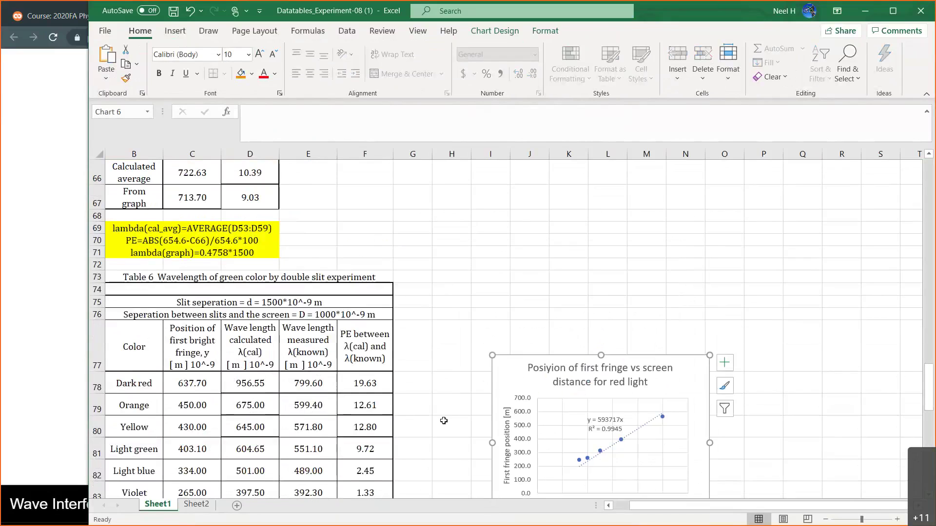
scroll(444, 438, down, 5)
scroll(443, 421, down, 3)
scroll(476, 291, up, 2)
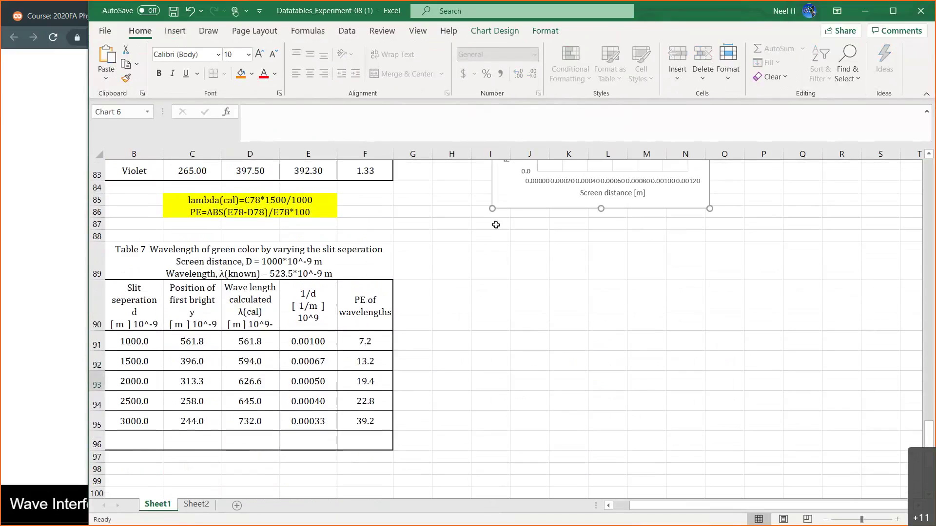
drag(507, 193, 489, 435)
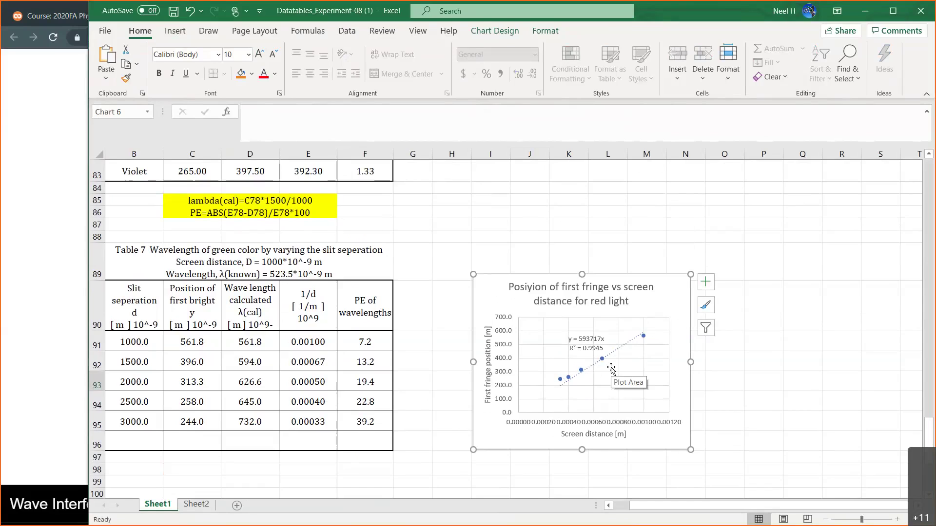
- Review Table 7 and its chart, glance at the wave interference simulation, and examine the blank Table 8 in the workbook
scroll(439, 379, left, 1)
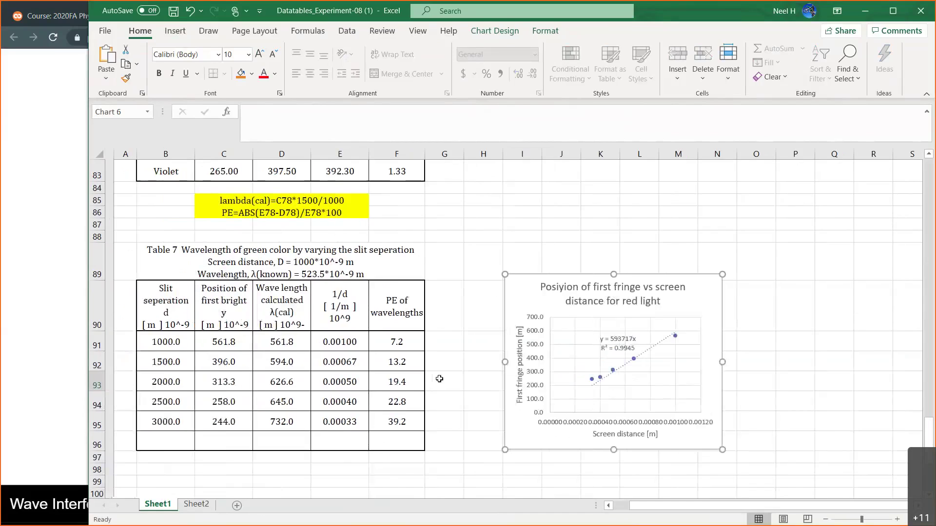
scroll(439, 379, down, 1)
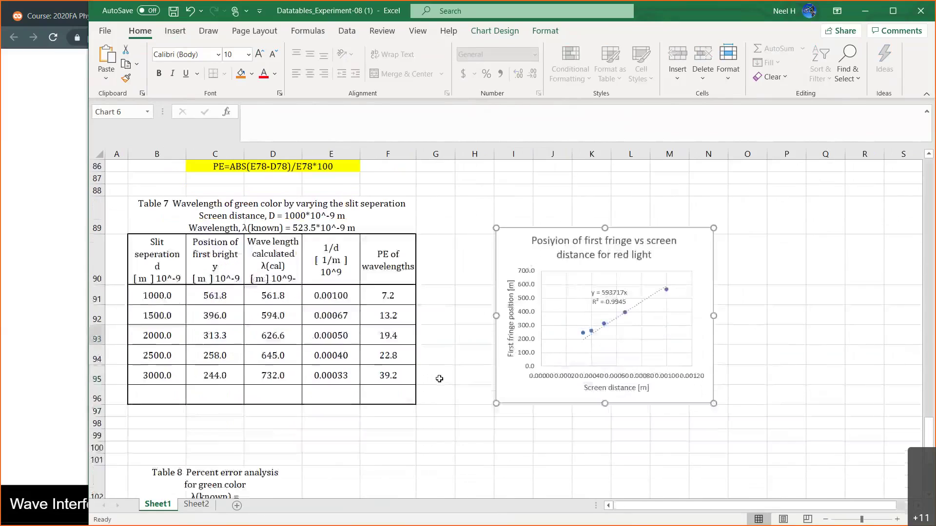
scroll(439, 379, down, 1)
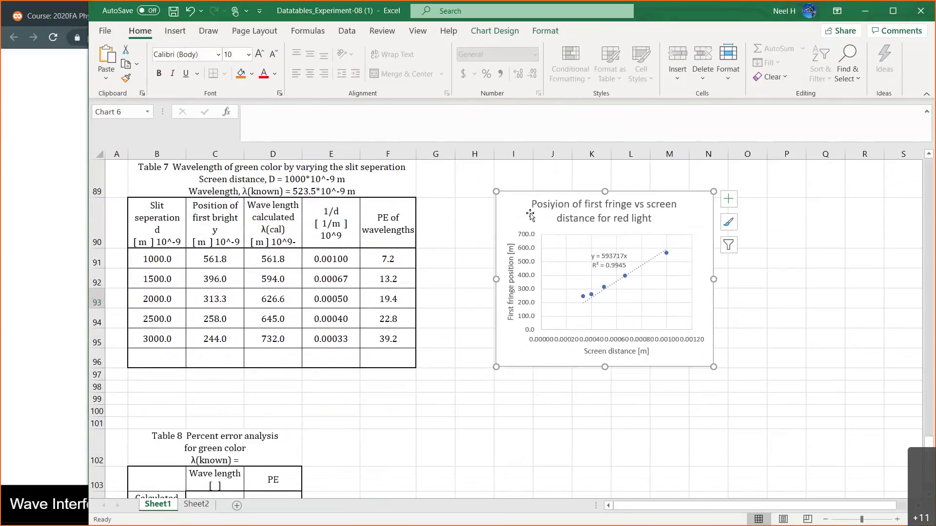
click(71, 214)
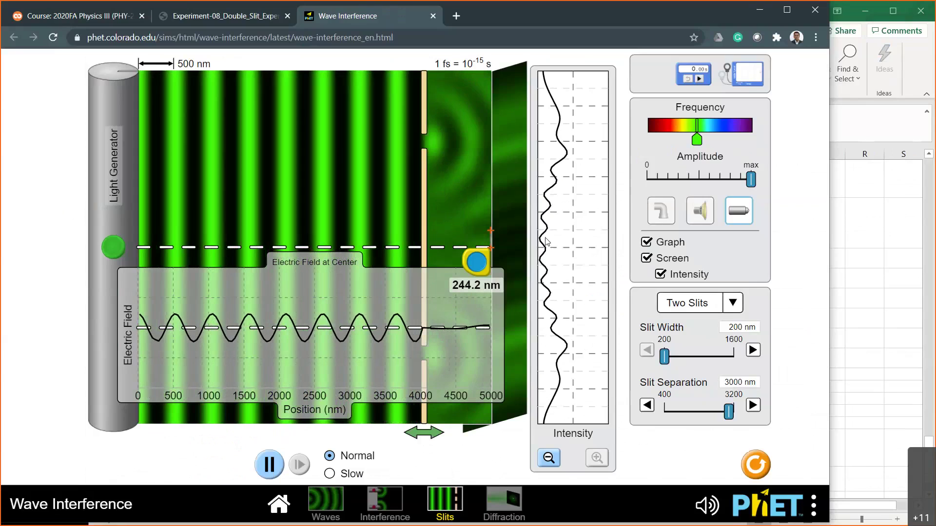
click(867, 253)
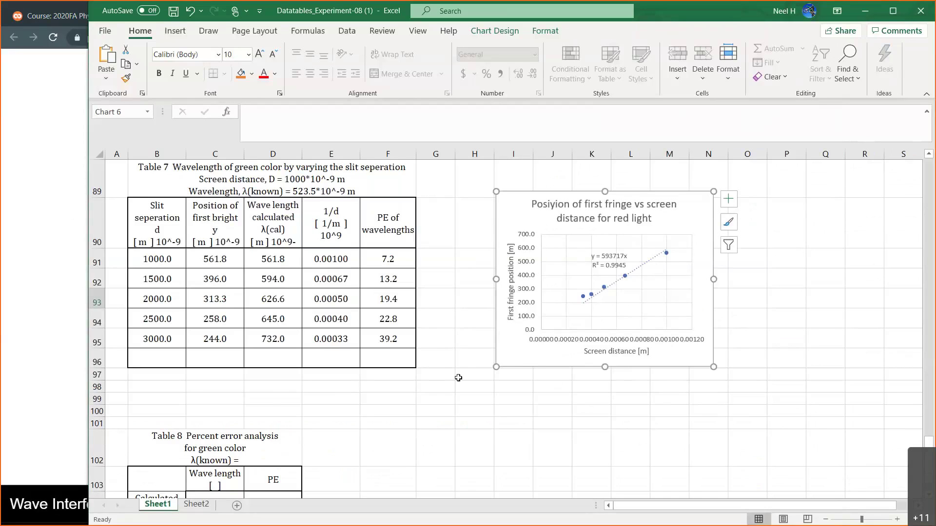
scroll(458, 378, down, 2)
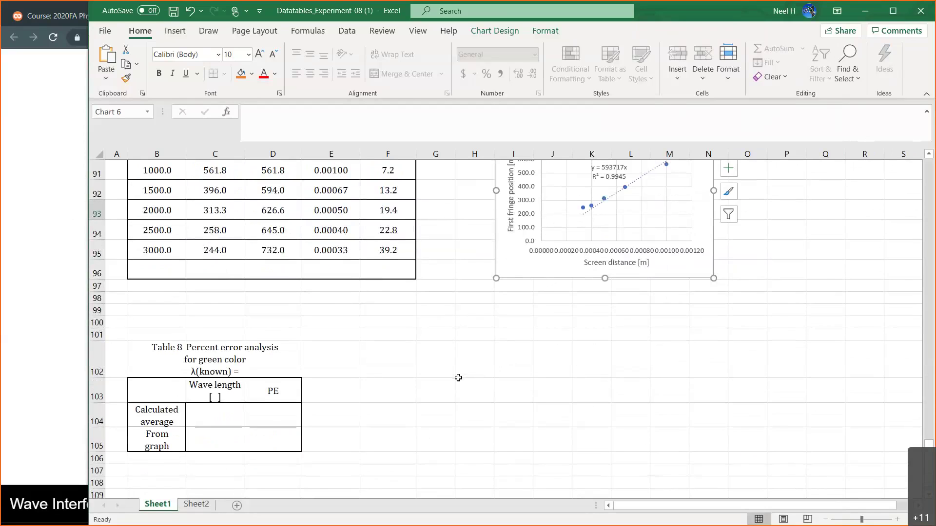
scroll(459, 378, up, 1)
scroll(458, 378, down, 1)
scroll(459, 378, up, 2)
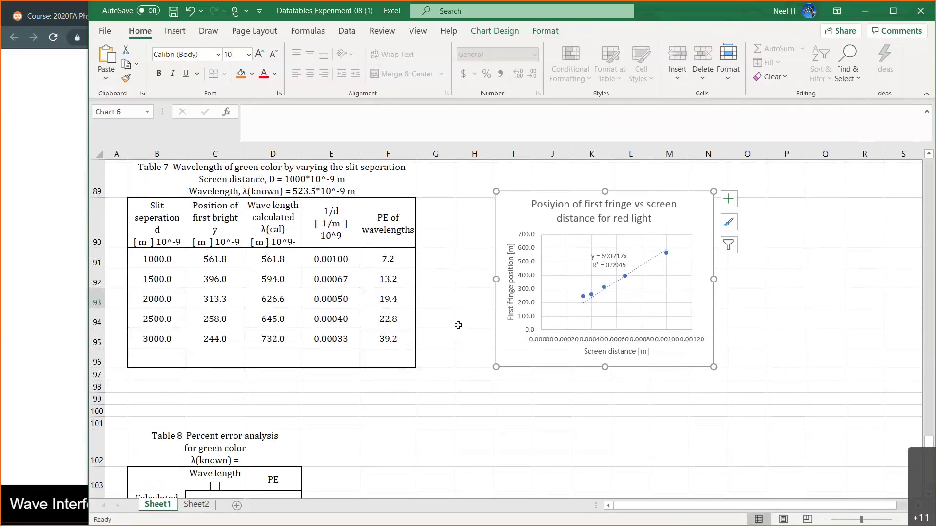
scroll(390, 414, down, 1)
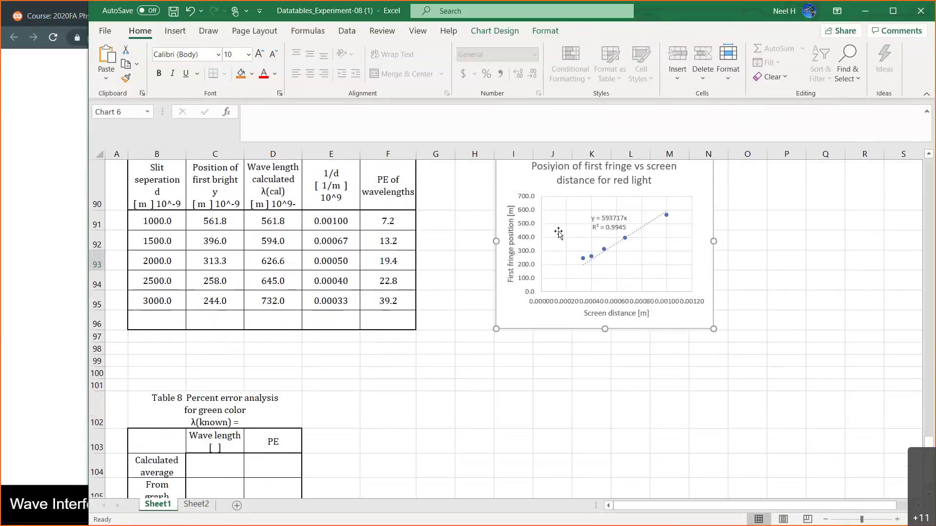
scroll(298, 245, down, 2)
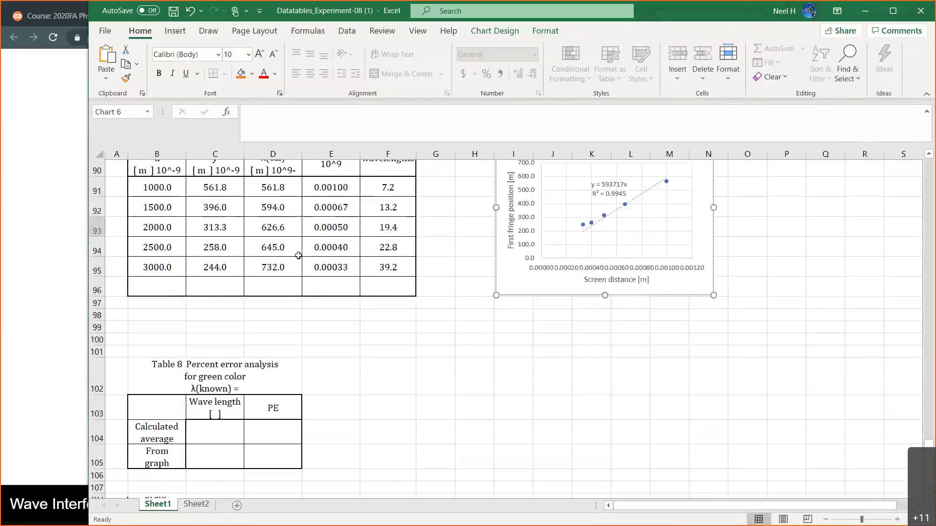
- Complete the wavelength header's unit in Table 8 (C103) as [ m ] 10^-9
click(207, 431)
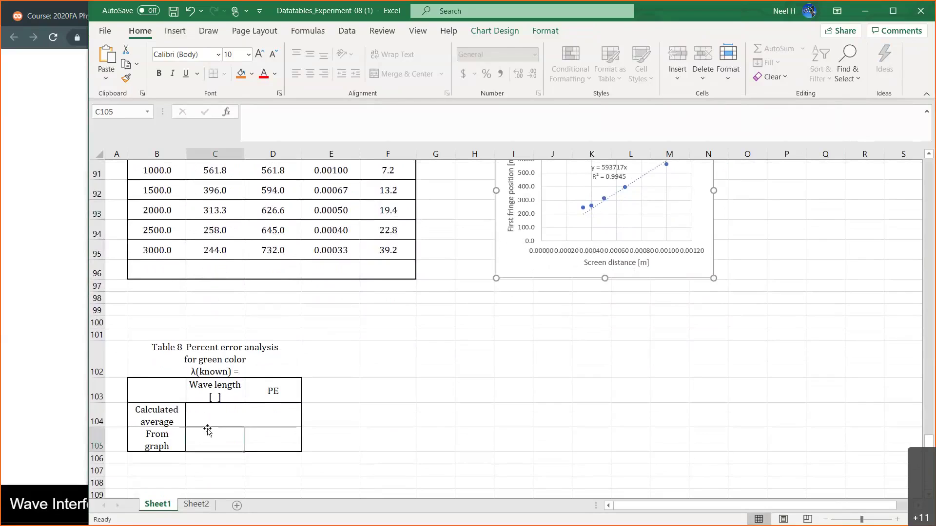
click(222, 393)
click(252, 123)
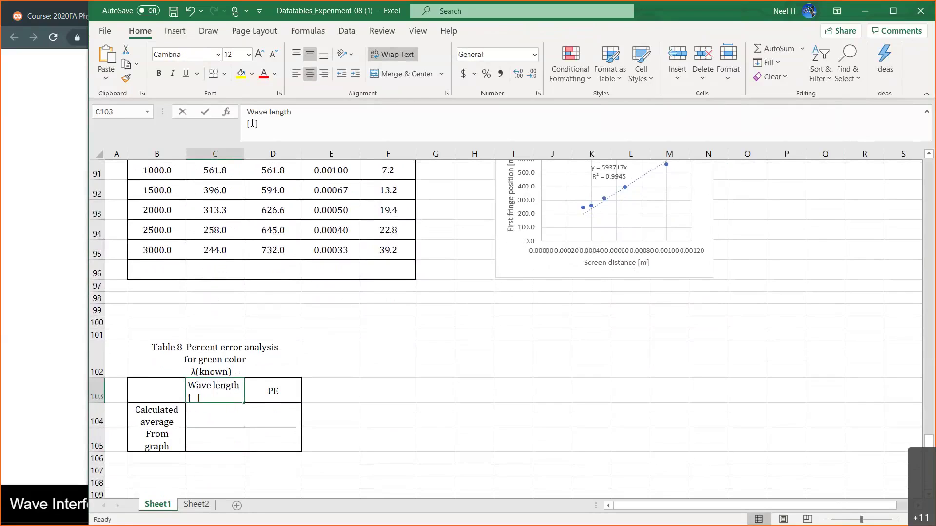
text(m  ] )
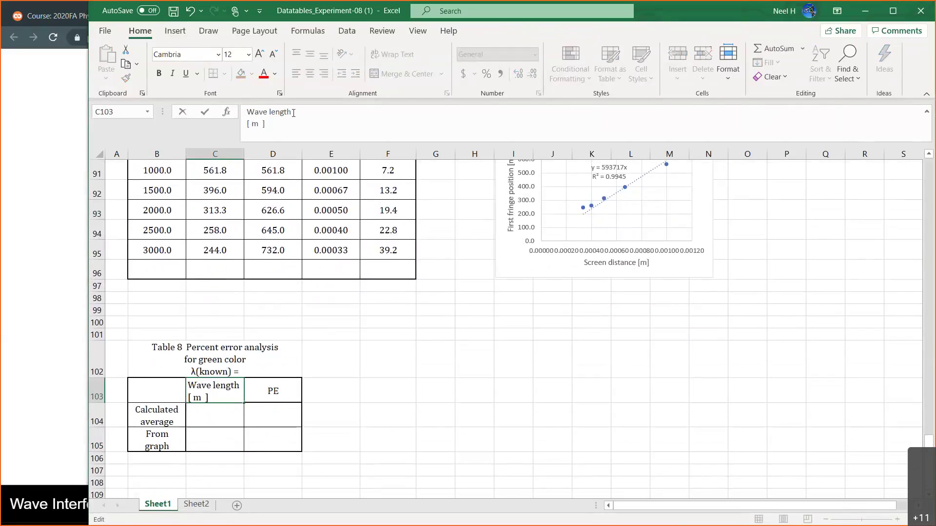
text(10^-9)
key(Return)
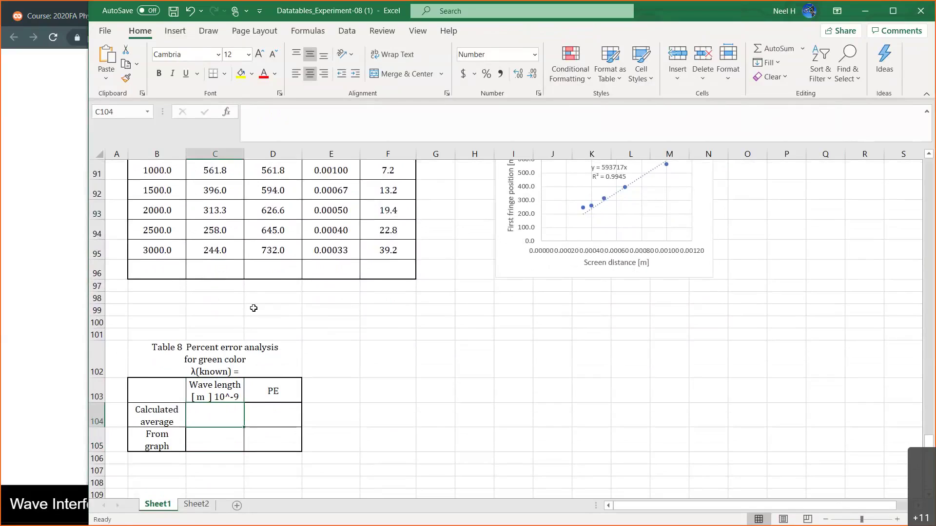
- Calculate the average green wavelength in C104 with AVERAGE over the calculated wavelengths D91:D95
text(=av)
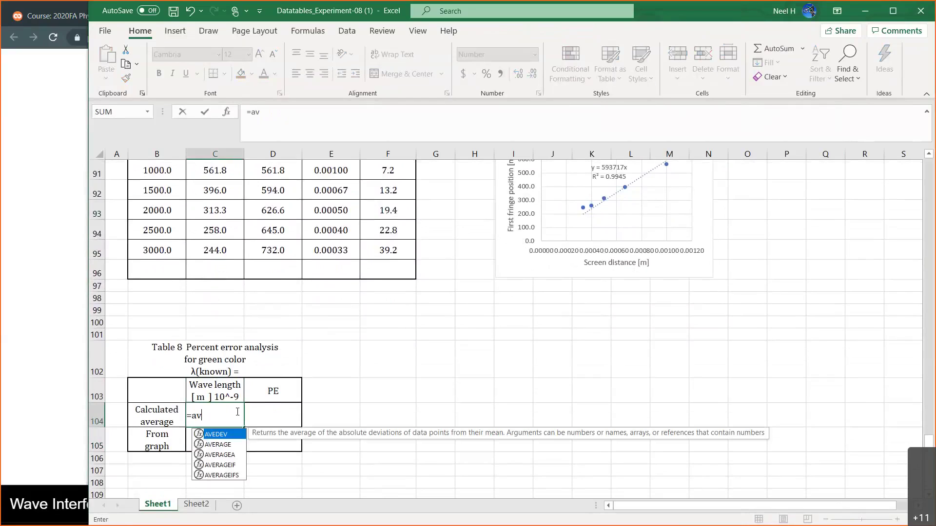
double_click(229, 445)
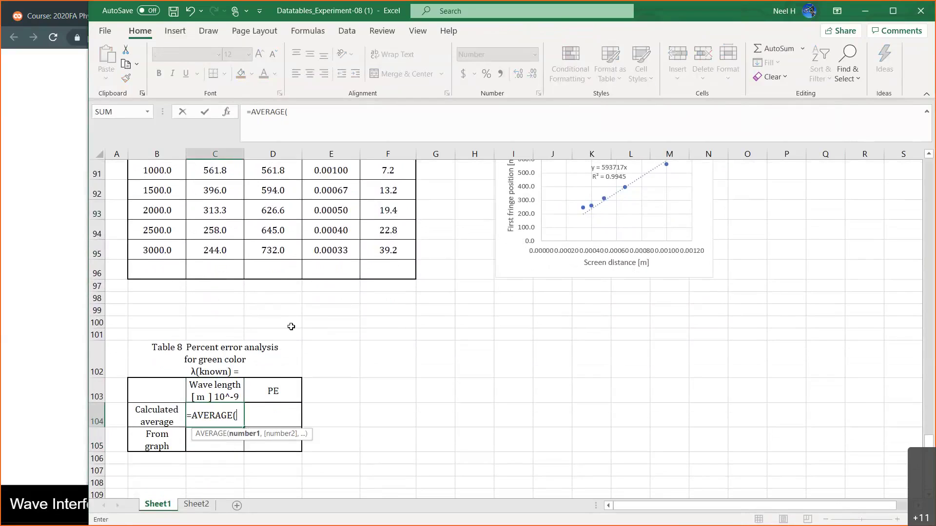
scroll(289, 323, up, 2)
drag(284, 285, 281, 363)
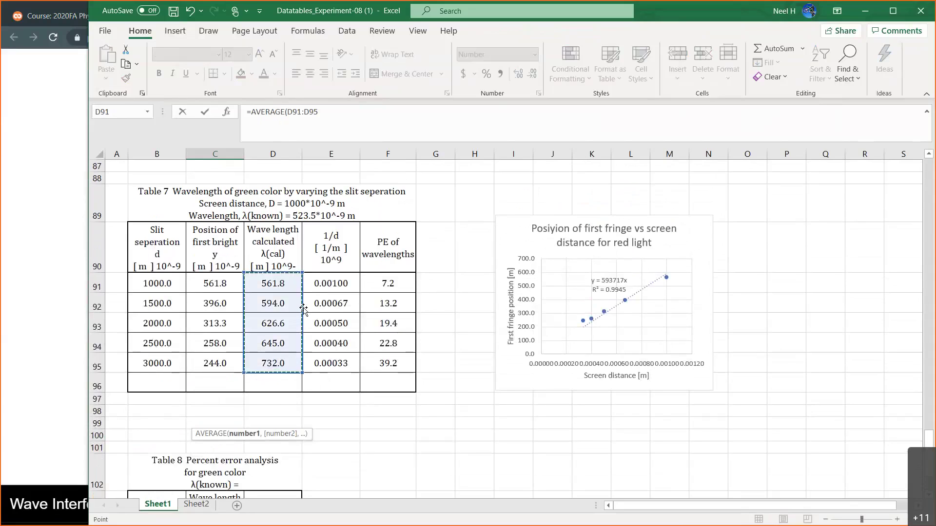
scroll(342, 286, down, 3)
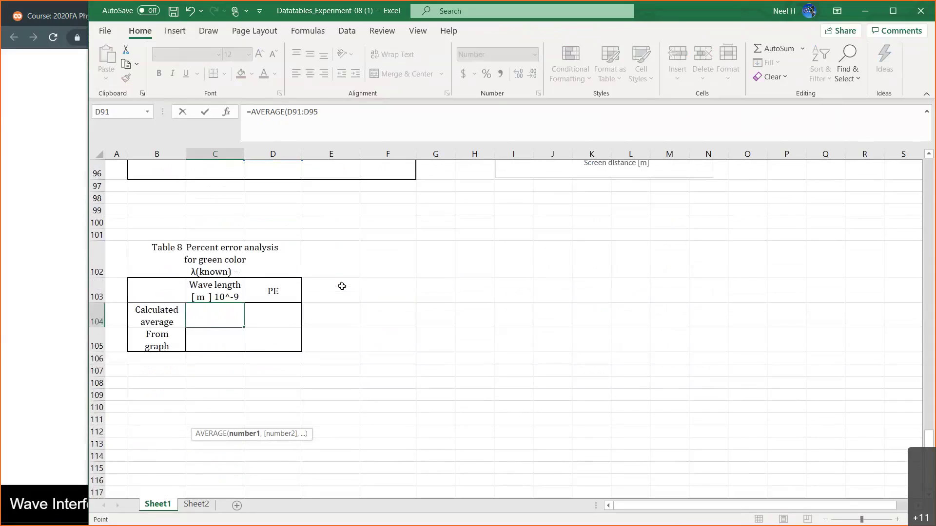
key(Return)
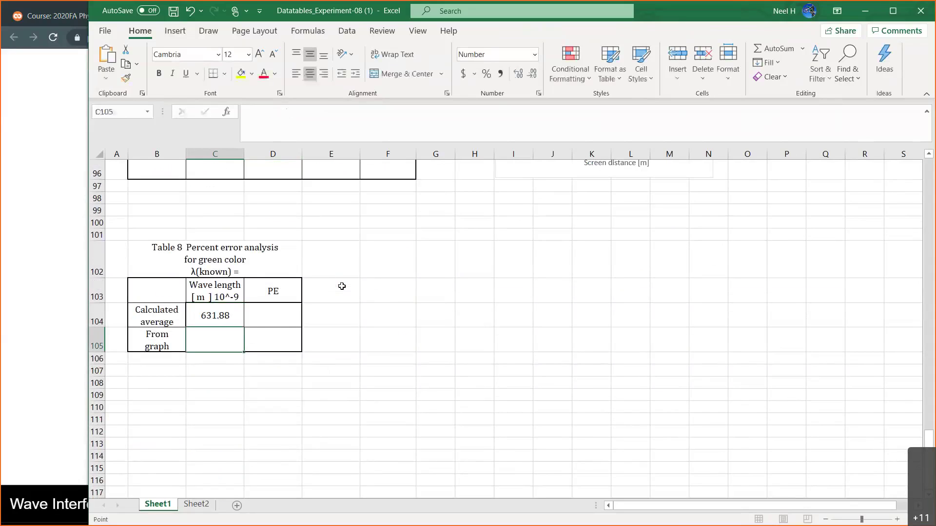
- Begin the calculated average's percent-error formula in D104 of Table 8 as =ABS(532.5-C104)/
click(269, 309)
text(=ABS)
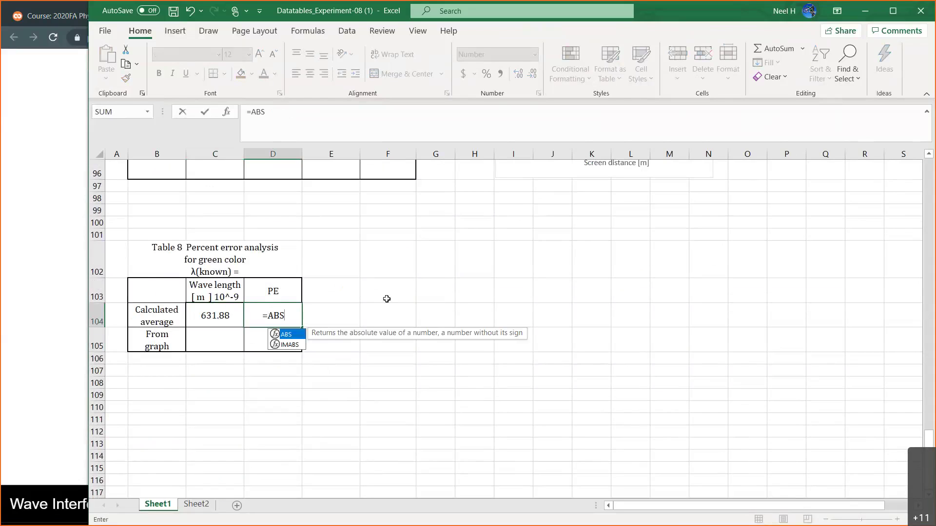
scroll(385, 298, up, 3)
scroll(387, 299, down, 3)
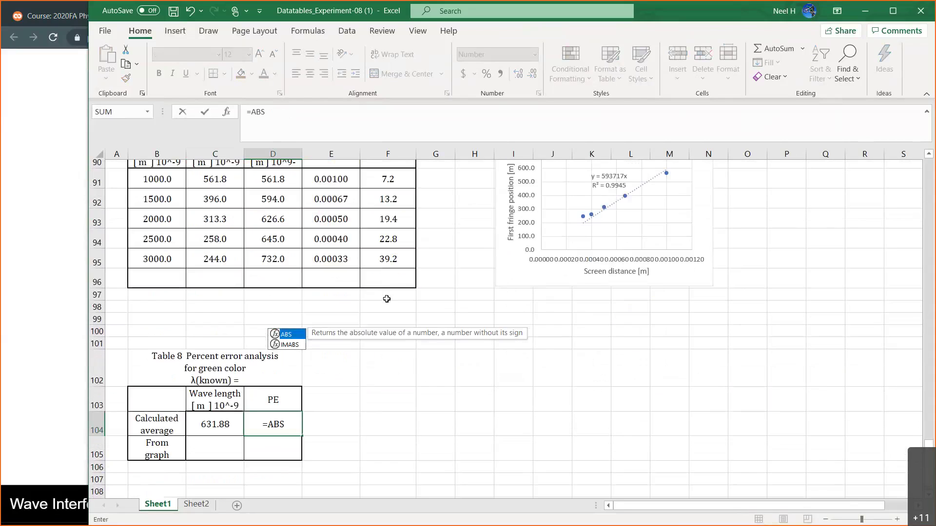
scroll(386, 299, down, 1)
text(()
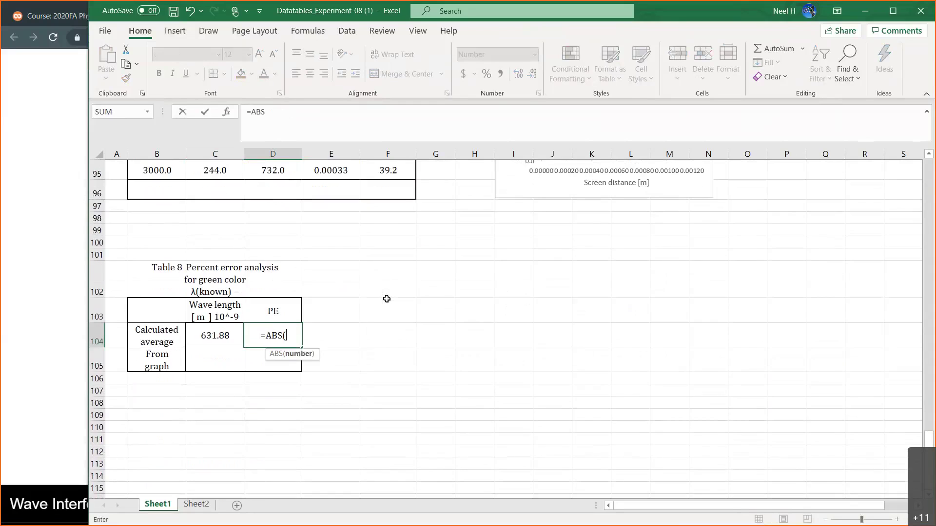
text(532.)
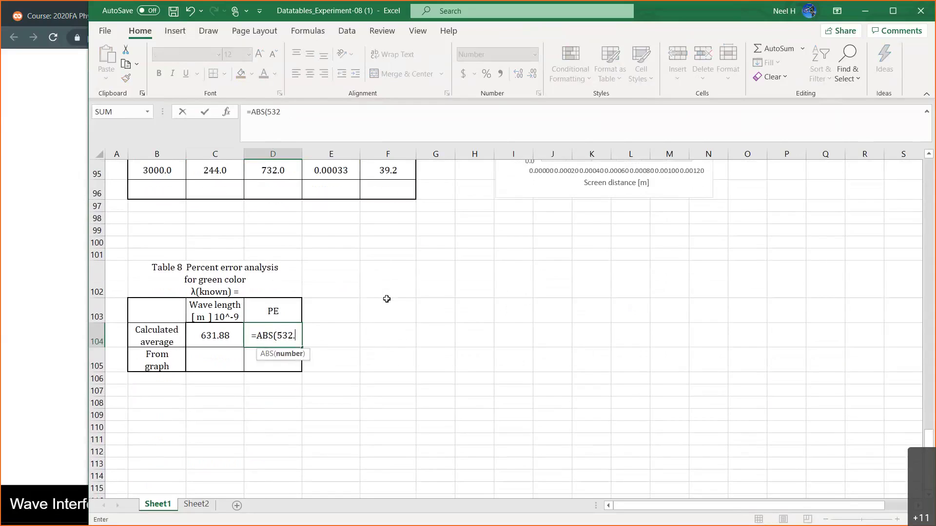
scroll(386, 299, up, 3)
scroll(387, 299, down, 1)
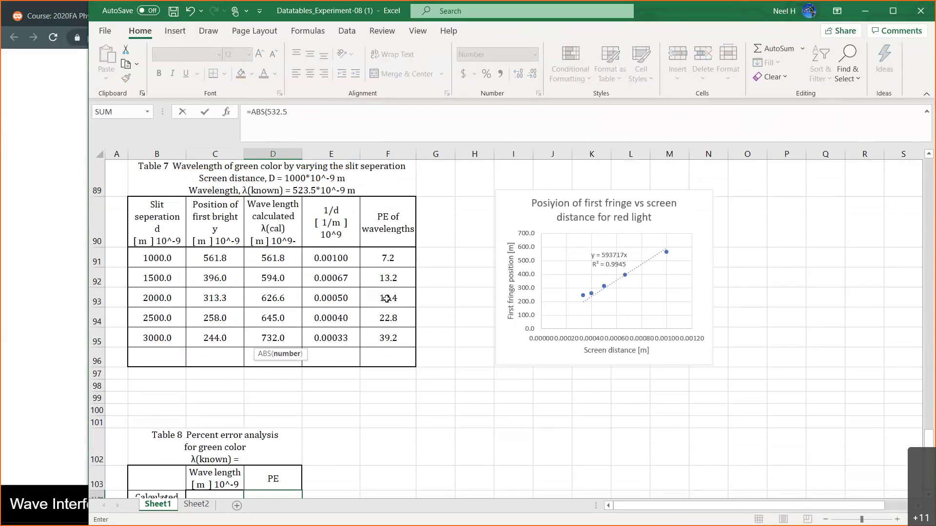
text(.5-)
scroll(386, 299, down, 1)
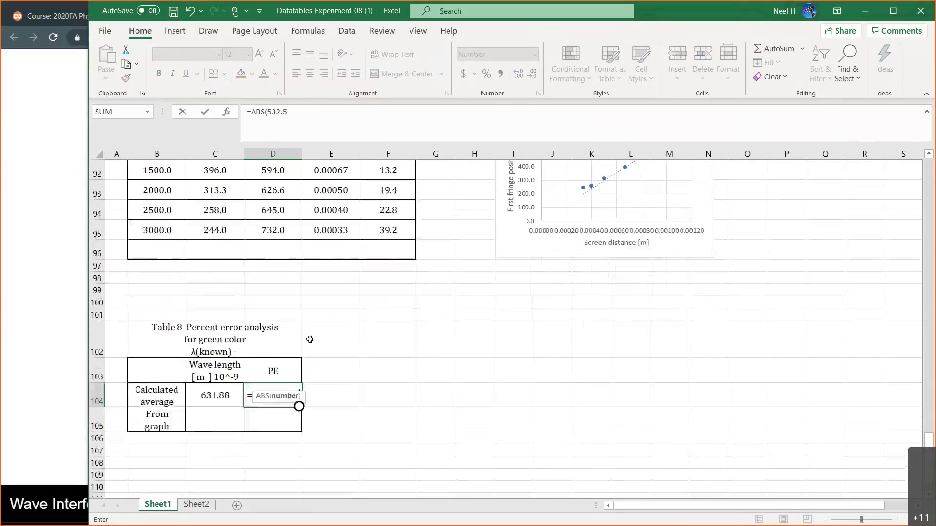
click(222, 402)
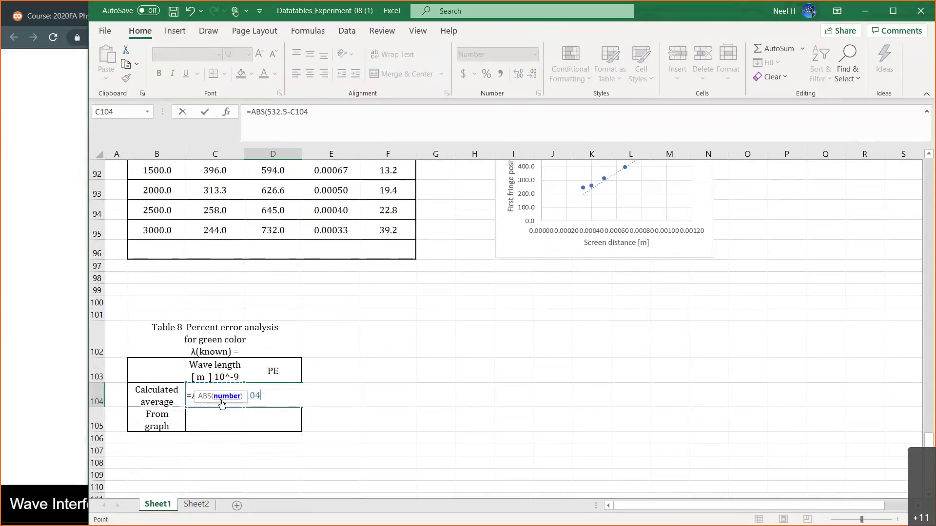
text())
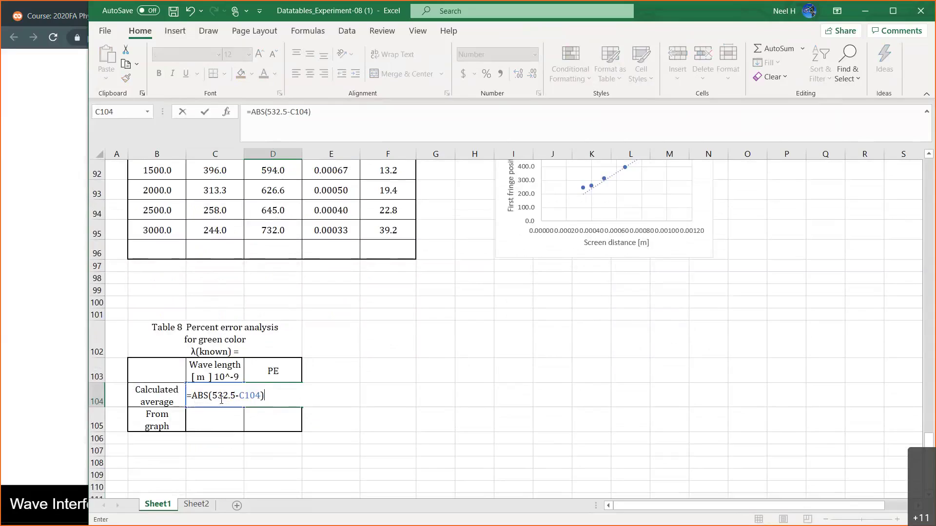
text(/)
- Correct the known wavelength in D104's formula to 523.5 and complete it as =ABS(523.5-C104)/523.5*100
scroll(221, 400, up, 3)
scroll(222, 400, down, 1)
scroll(221, 400, down, 2)
click(228, 395)
key(BackSpace)
key(BackSpace)
text(23)
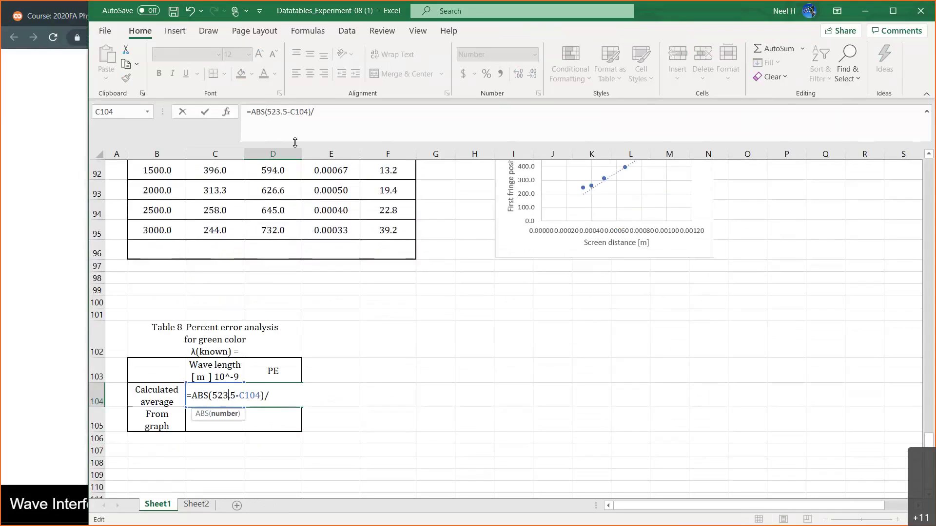
click(287, 397)
text(523.5*100)
key(Return)
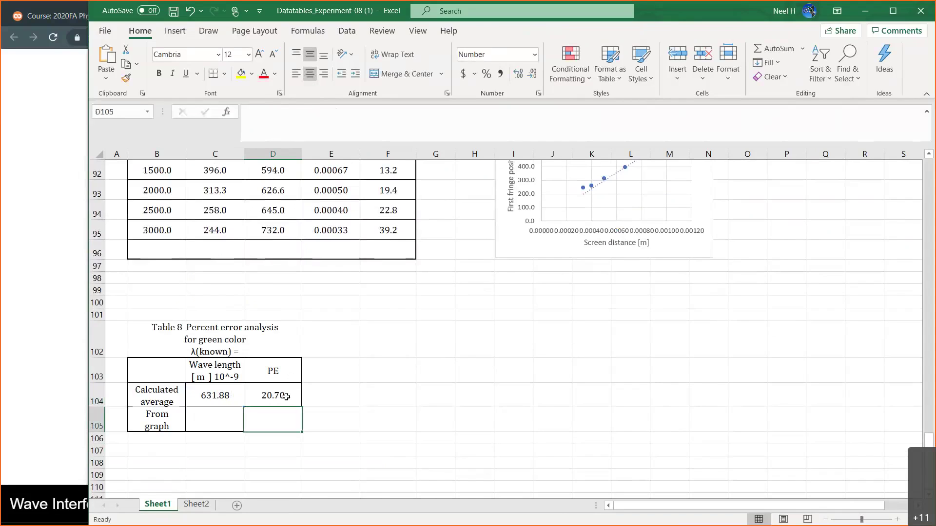
click(287, 398)
- Consult the handwritten slope derivation on Sheet2 for finding the wavelength, and check Table 7's screen distance and chart trendline on Sheet1
click(208, 419)
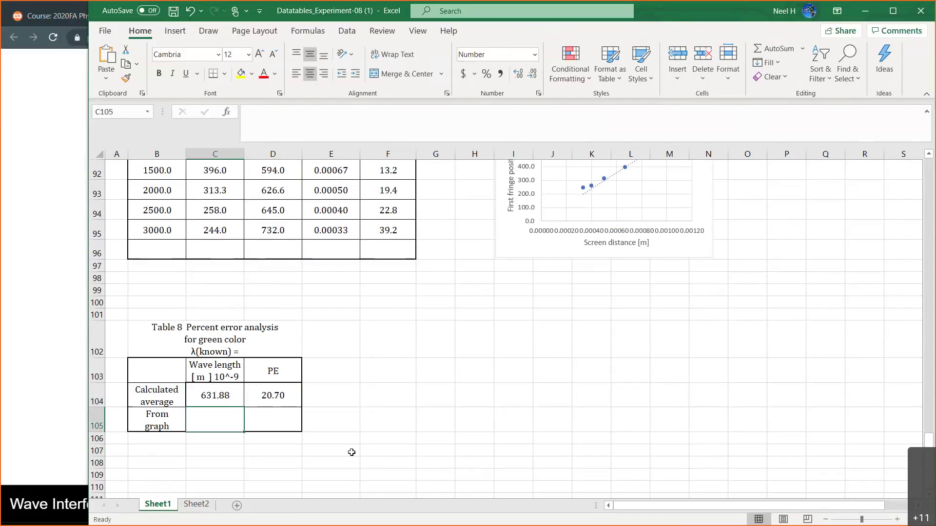
click(197, 505)
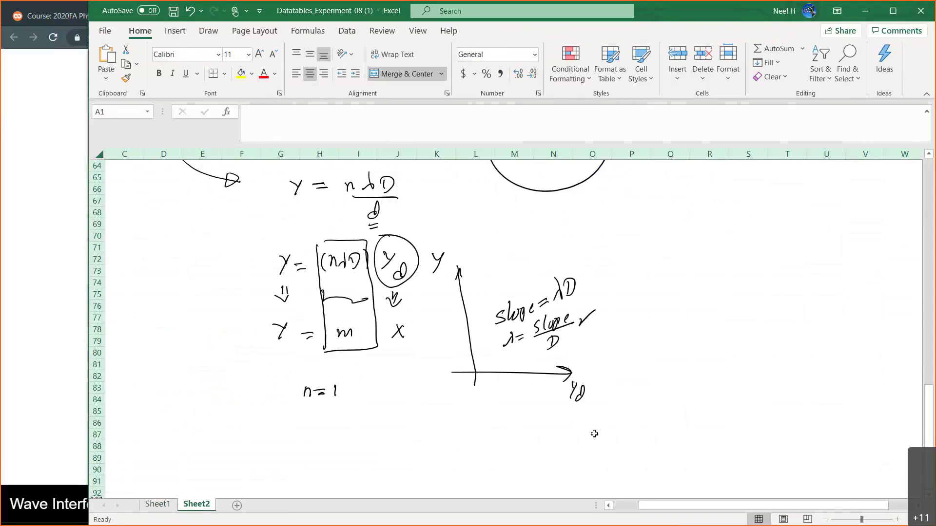
scroll(594, 434, up, 1)
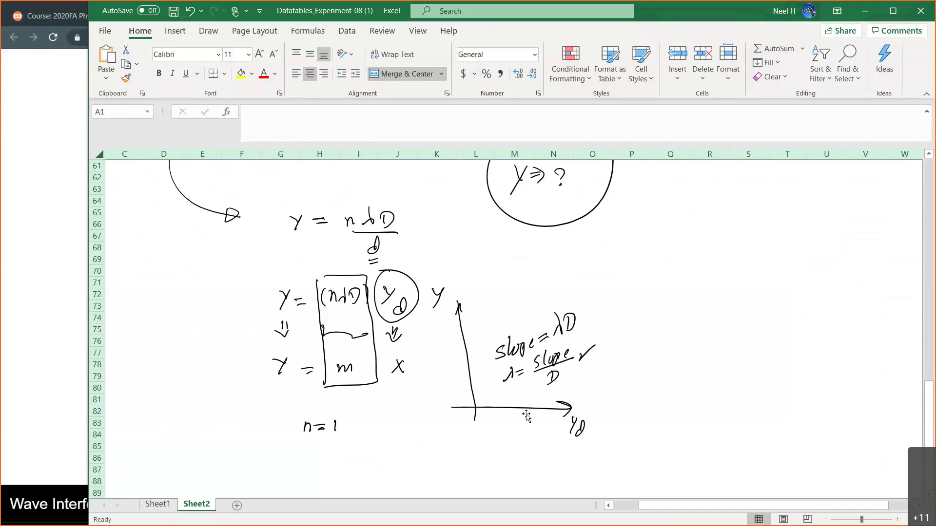
click(172, 505)
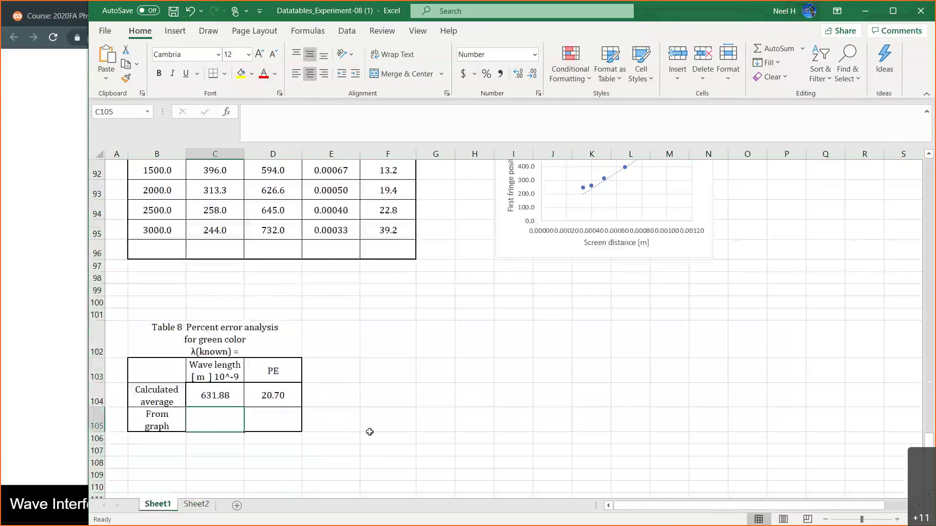
scroll(370, 432, up, 3)
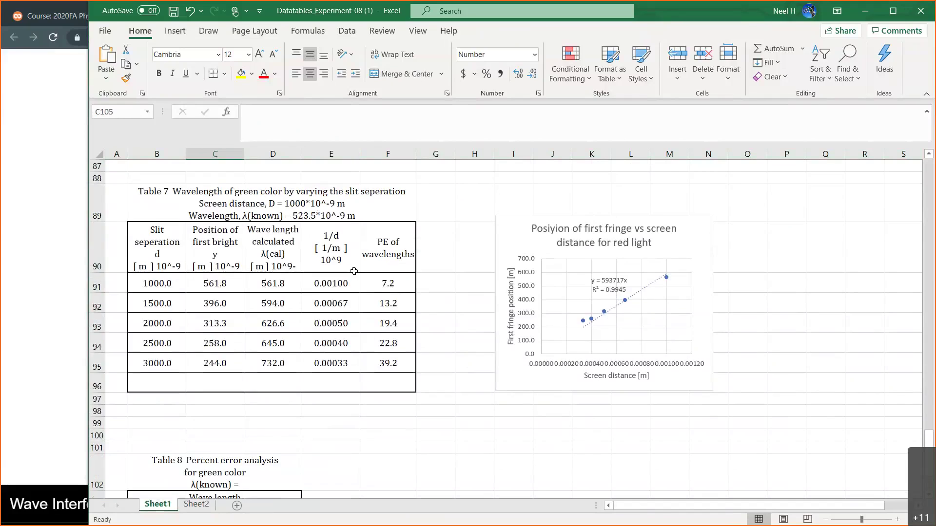
scroll(354, 272, down, 3)
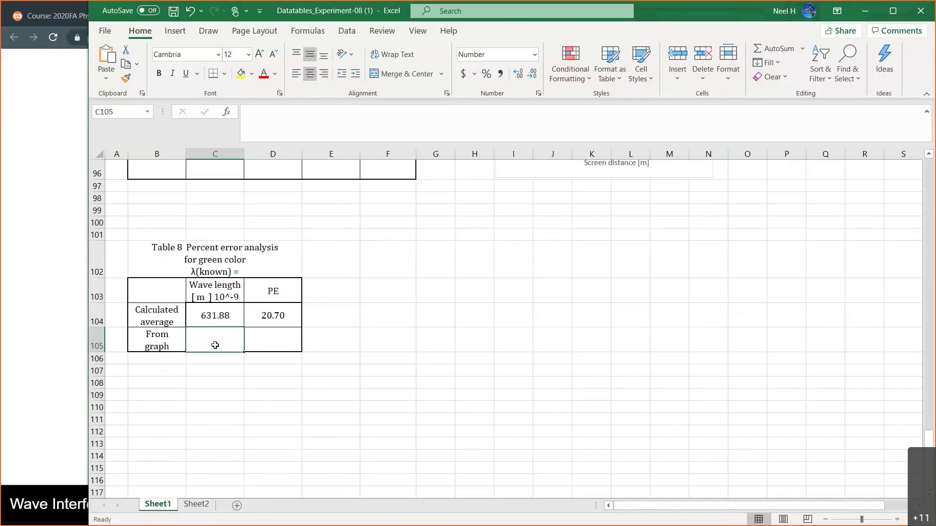
- Calculate the wavelength from the graph in C105 by dividing the trendline slope by the screen distance, =593717/1000
text(=)
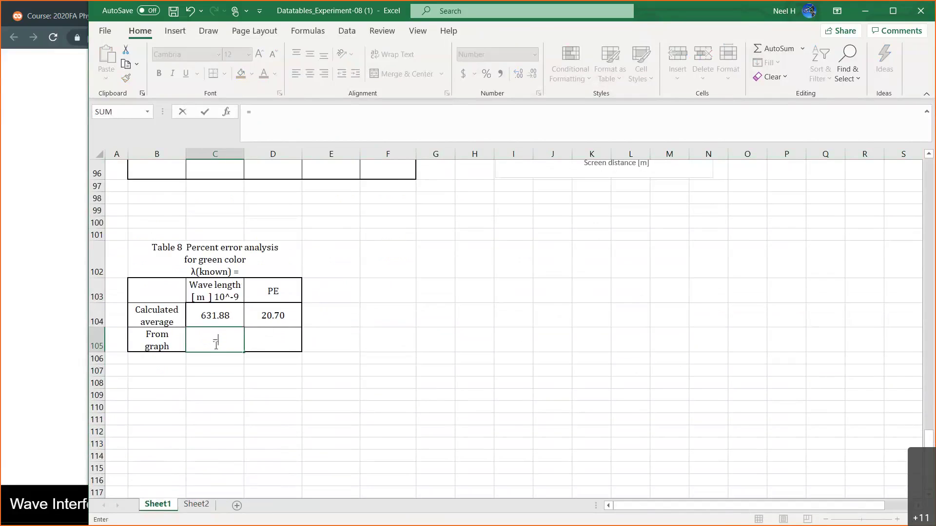
scroll(434, 336, up, 3)
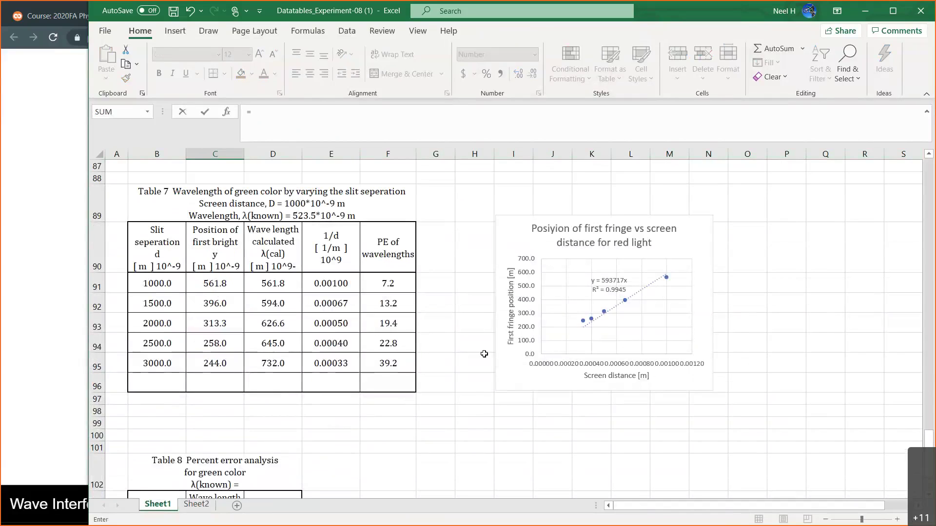
scroll(484, 354, down, 3)
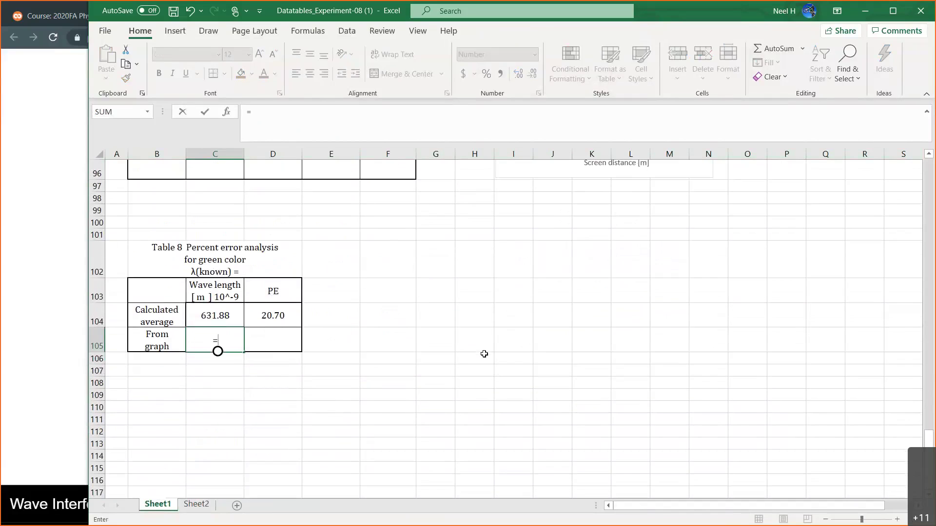
text(593717)
text(/)
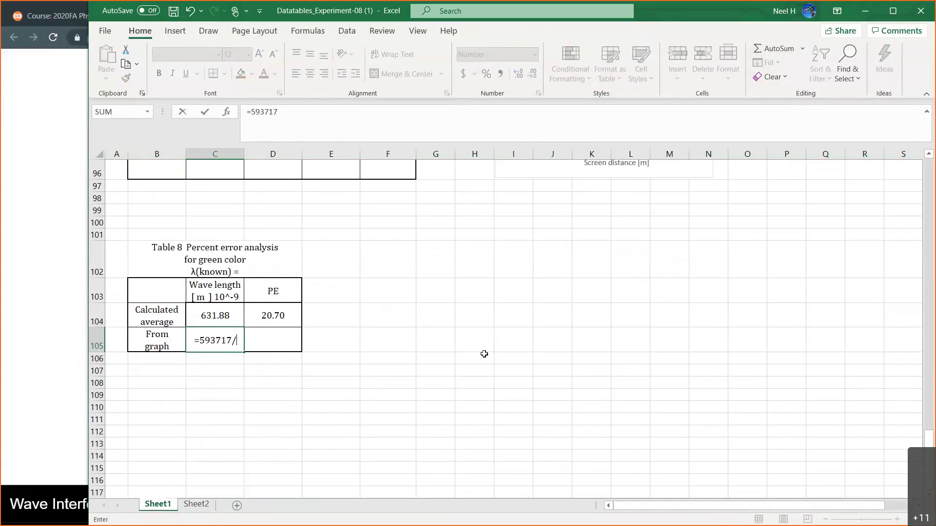
scroll(484, 354, up, 2)
scroll(484, 354, up, 1)
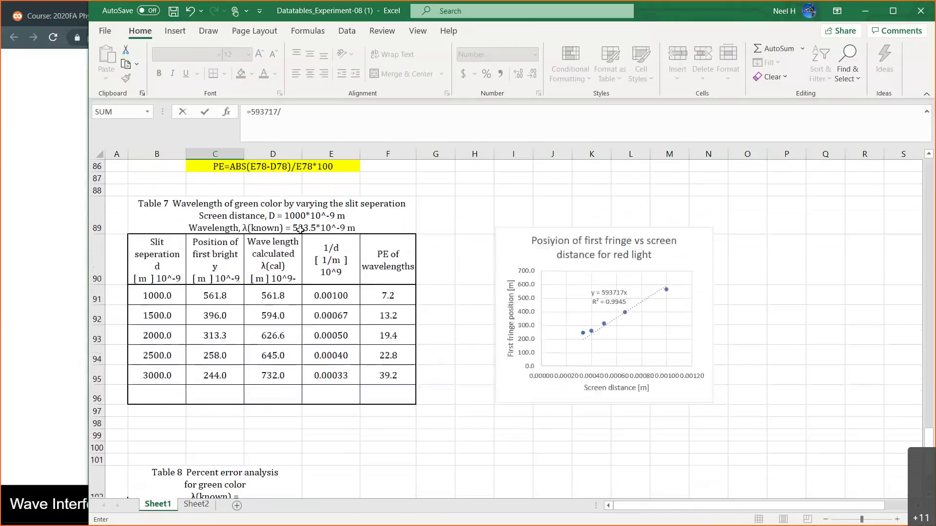
scroll(297, 218, down, 3)
text(1000)
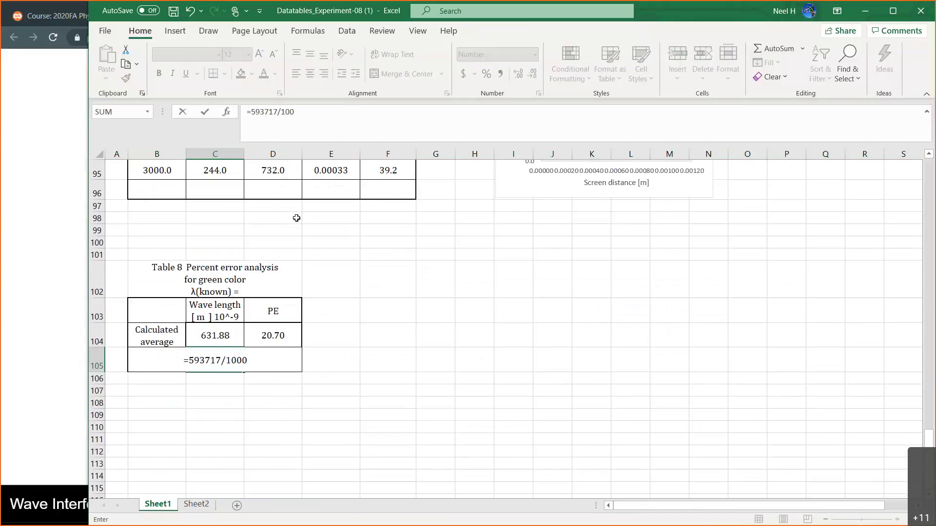
key(Return)
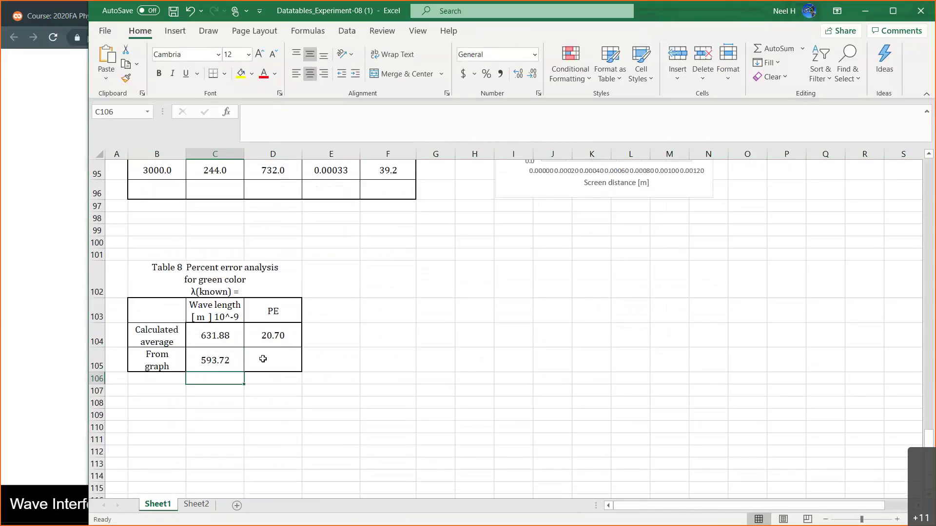
- Copy the percent-error formula from D104 down to D105 for the graph-derived wavelength
click(268, 342)
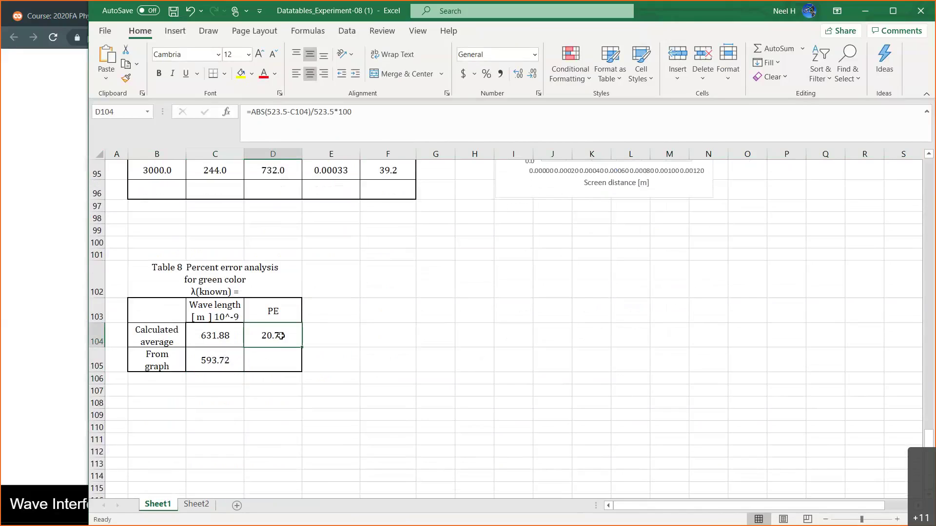
drag(302, 347, 304, 370)
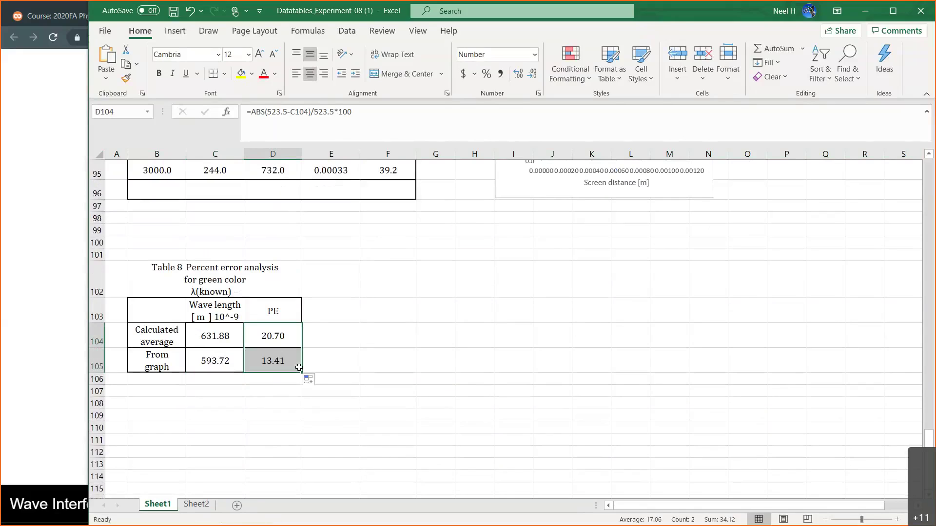
click(327, 367)
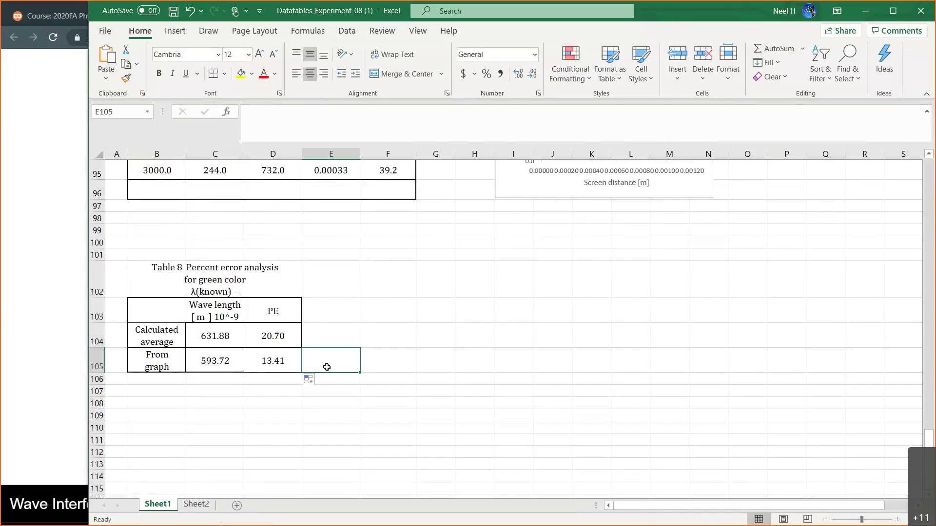
- Compare the percent errors in Table 7's last rows with Table 8, and examine the formulas in F95, D105 and C105
scroll(327, 367, up, 2)
click(390, 303)
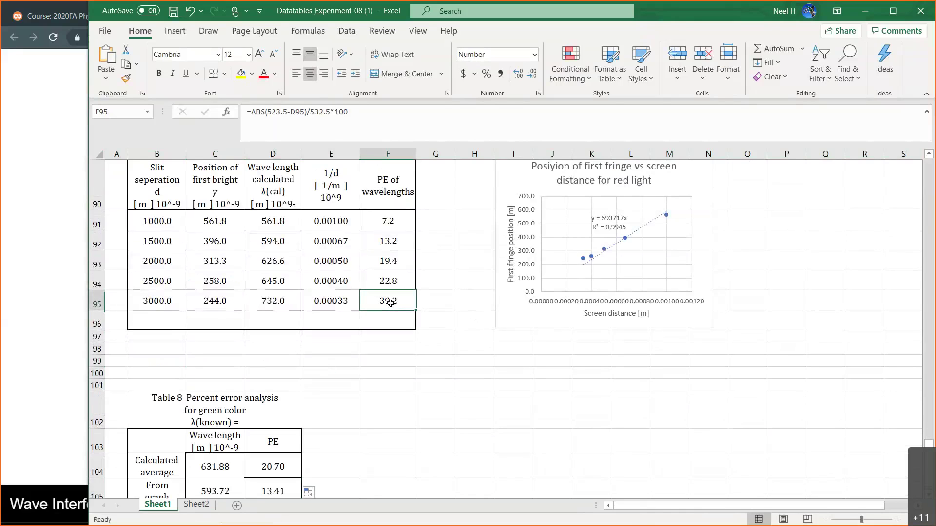
drag(158, 282, 386, 297)
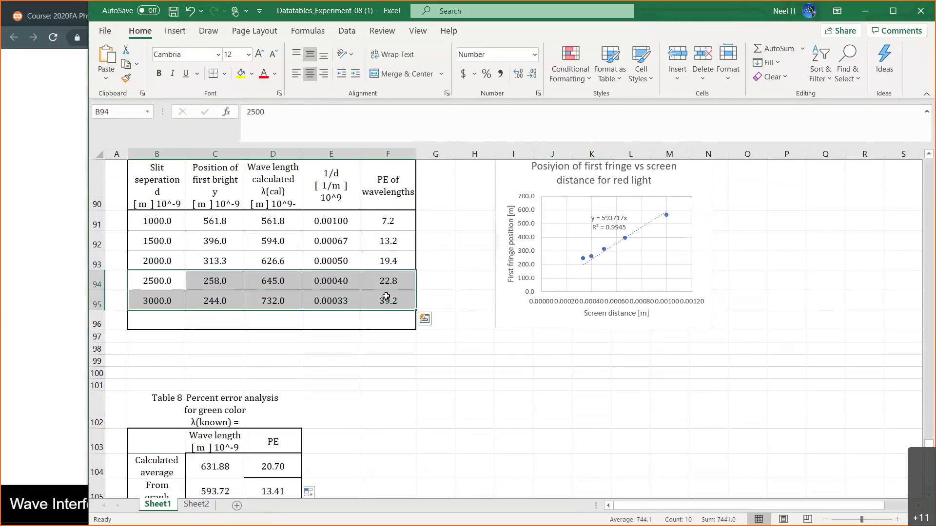
click(398, 301)
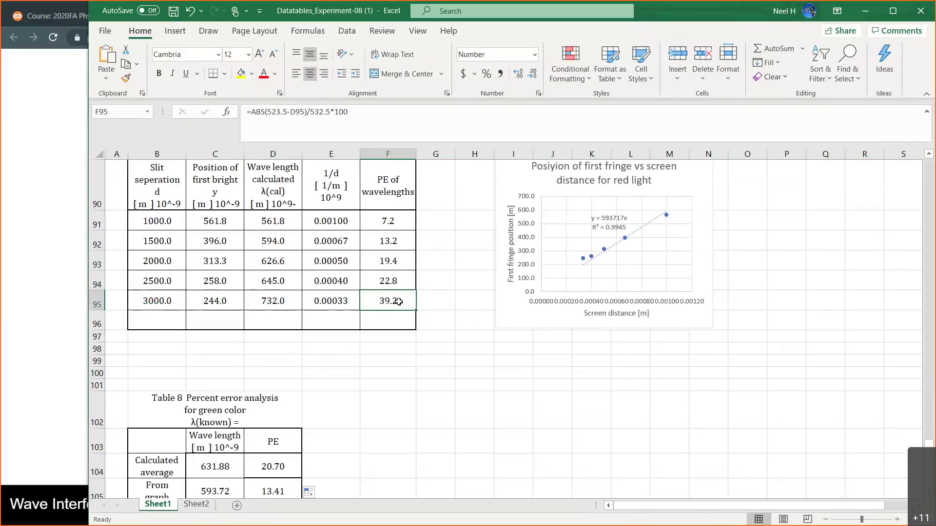
scroll(399, 302, down, 2)
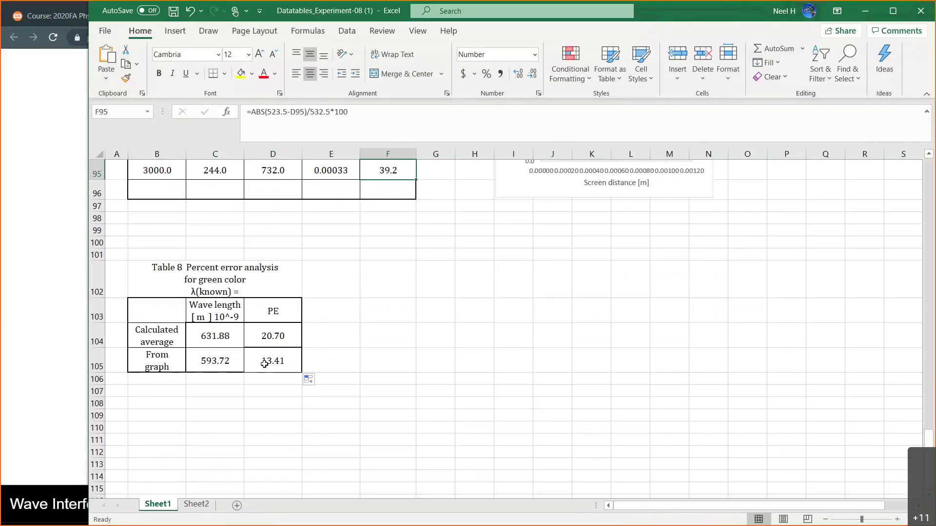
click(264, 364)
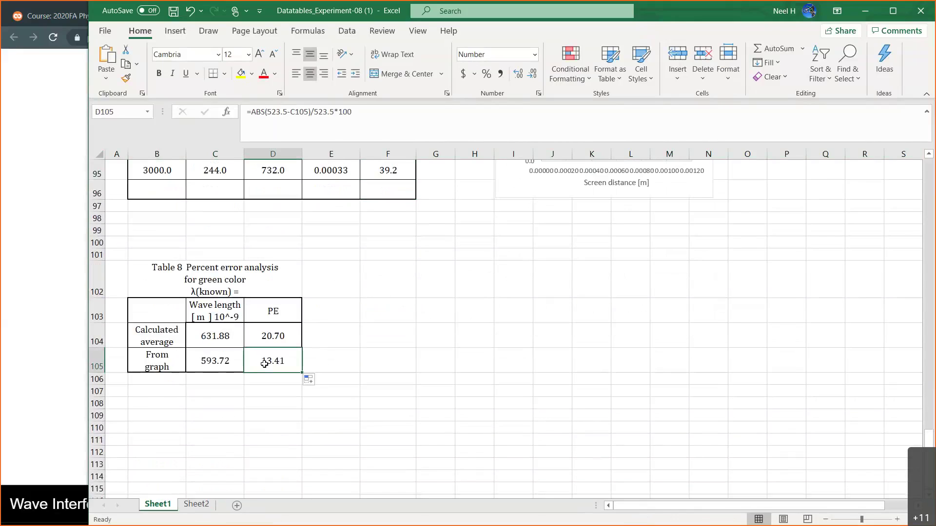
click(215, 362)
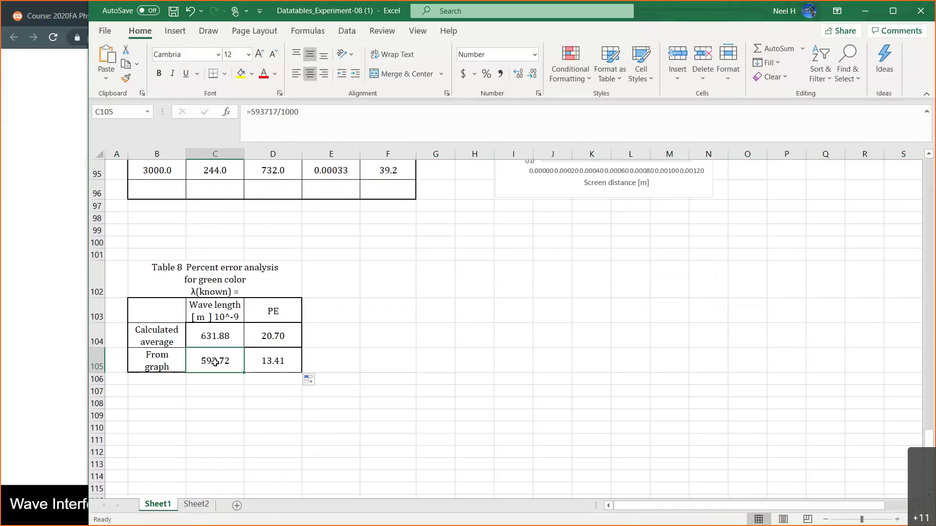
scroll(215, 362, up, 2)
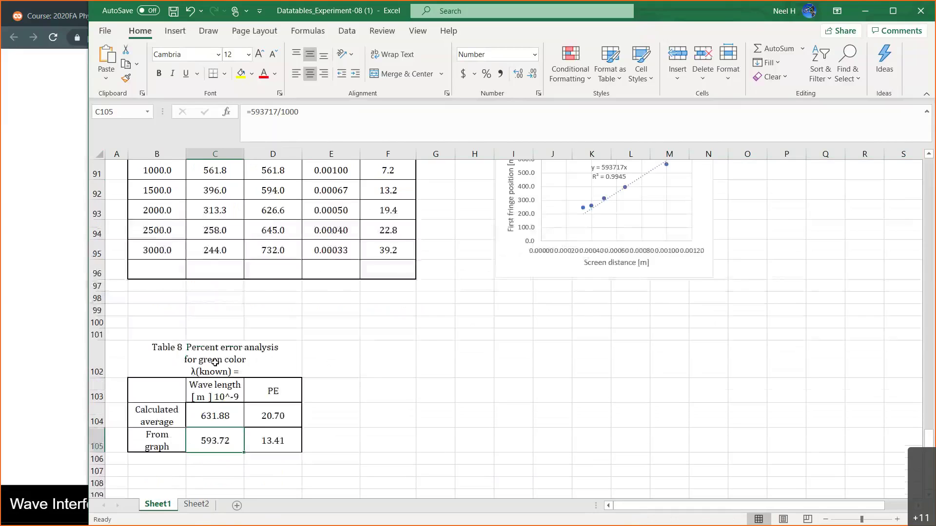
scroll(254, 356, down, 3)
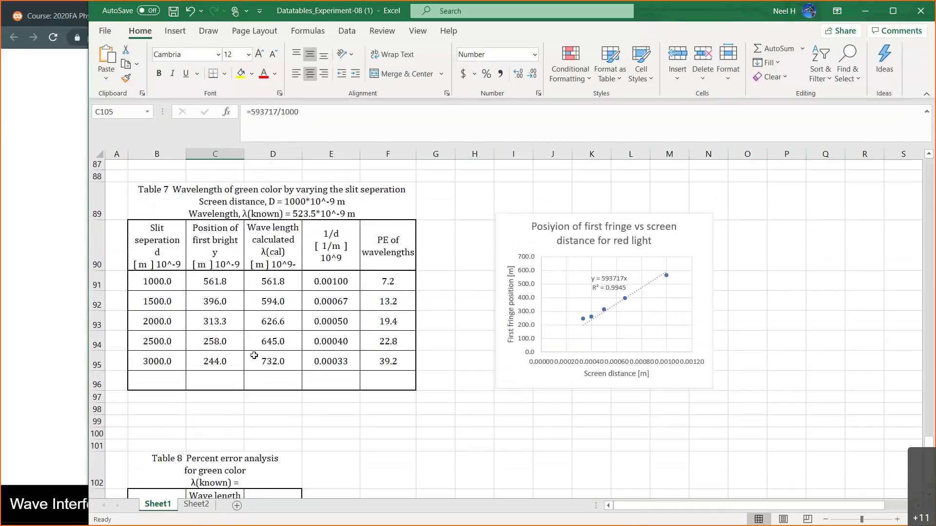
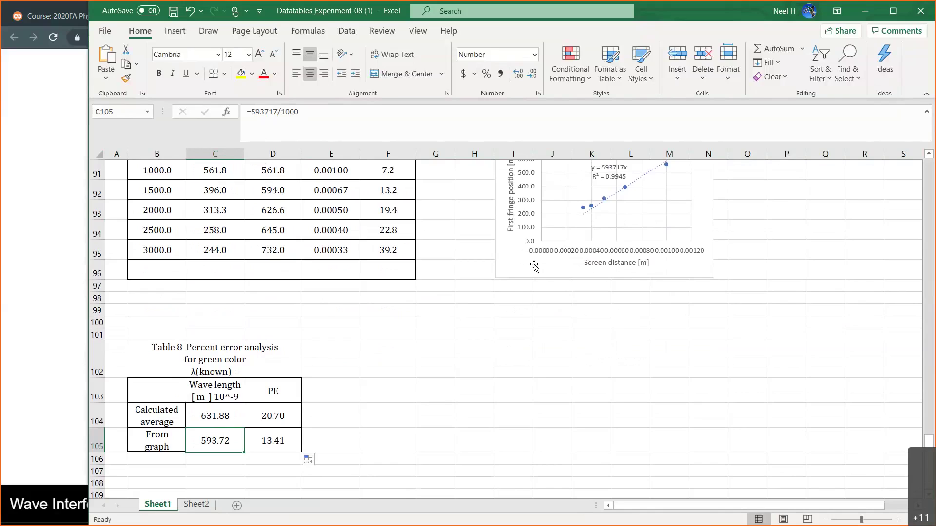
- Review the earlier data tables and the formula notes under them, and examine Table 7's rows for the 2500 and 3000 slit separations
click(515, 261)
click(514, 284)
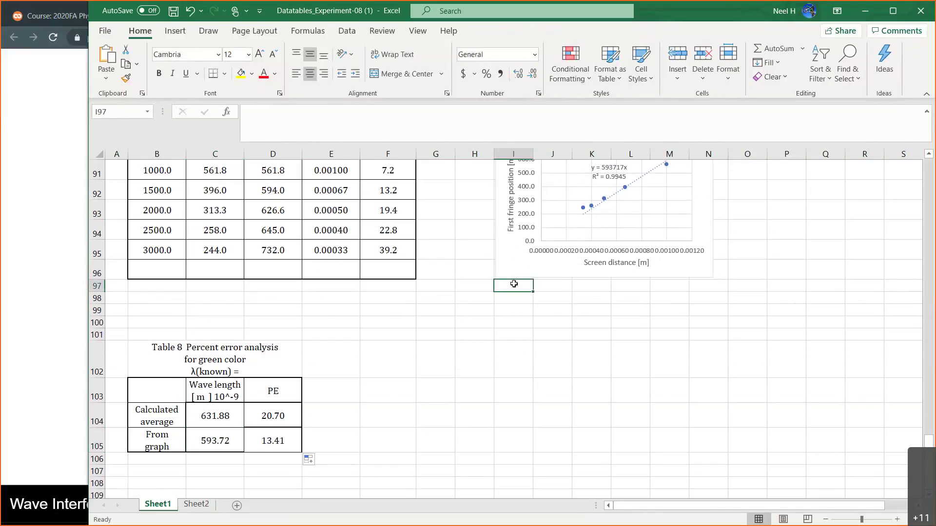
scroll(364, 297, up, 13)
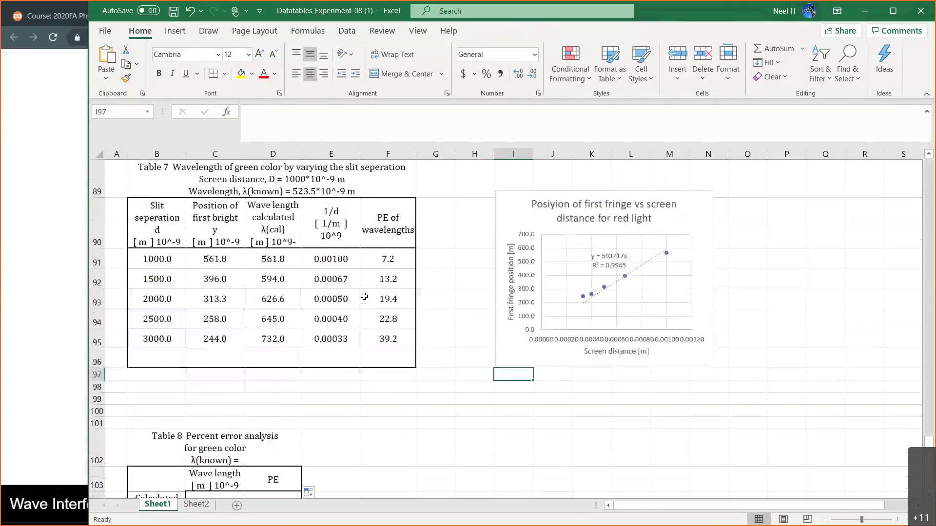
scroll(364, 297, up, 16)
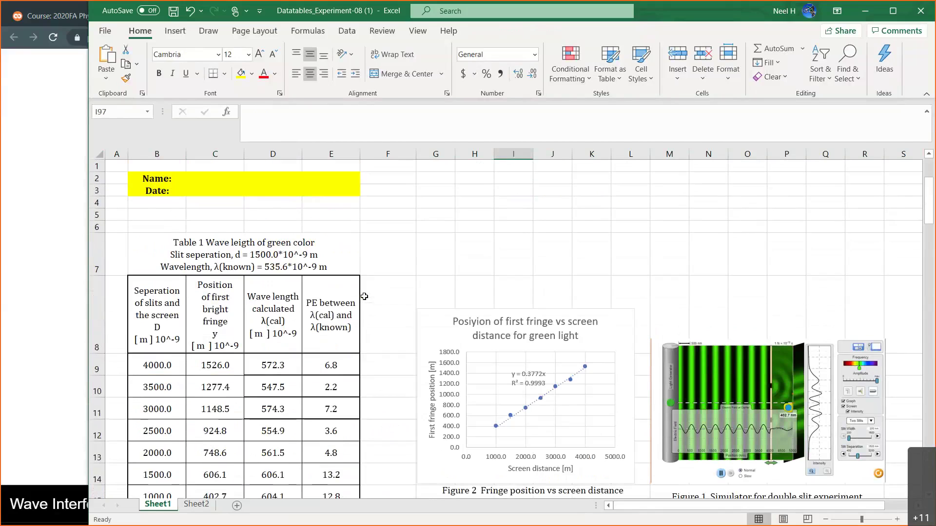
scroll(364, 297, down, 16)
scroll(364, 296, down, 8)
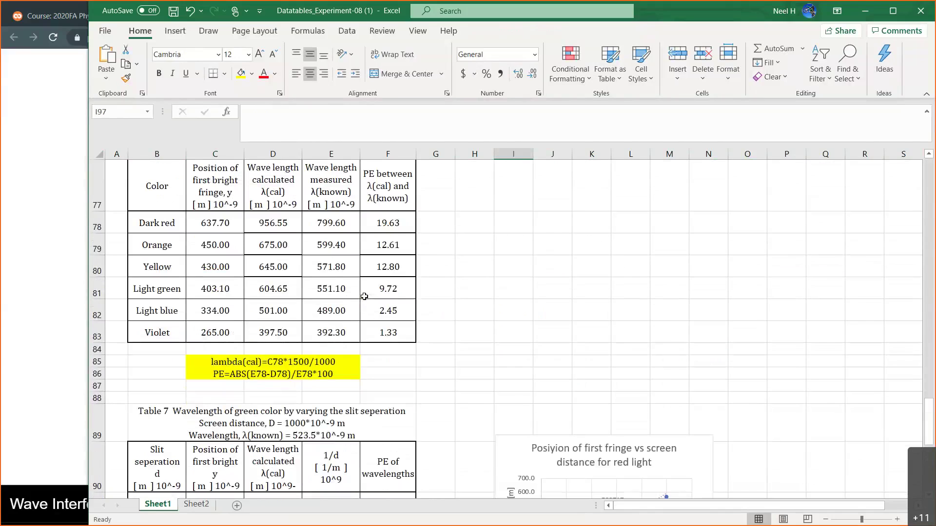
scroll(364, 297, down, 5)
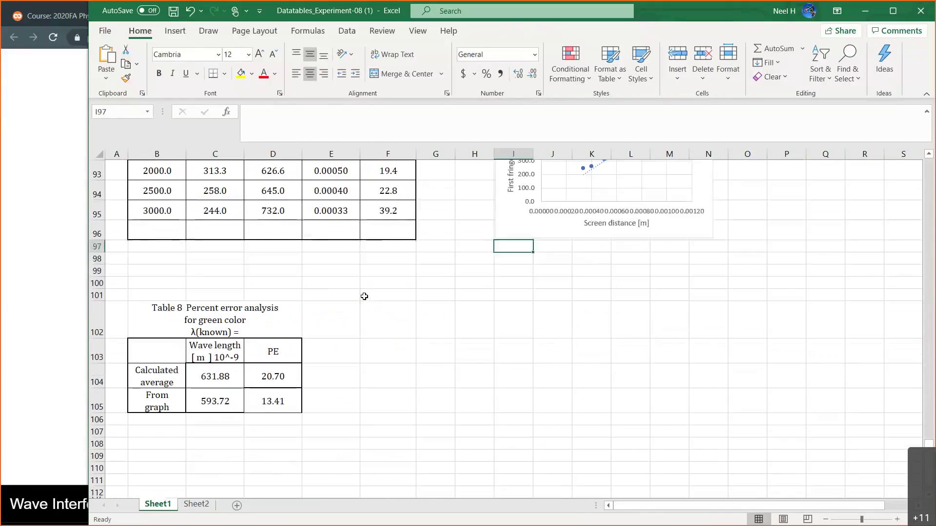
scroll(364, 297, up, 1)
scroll(364, 296, up, 2)
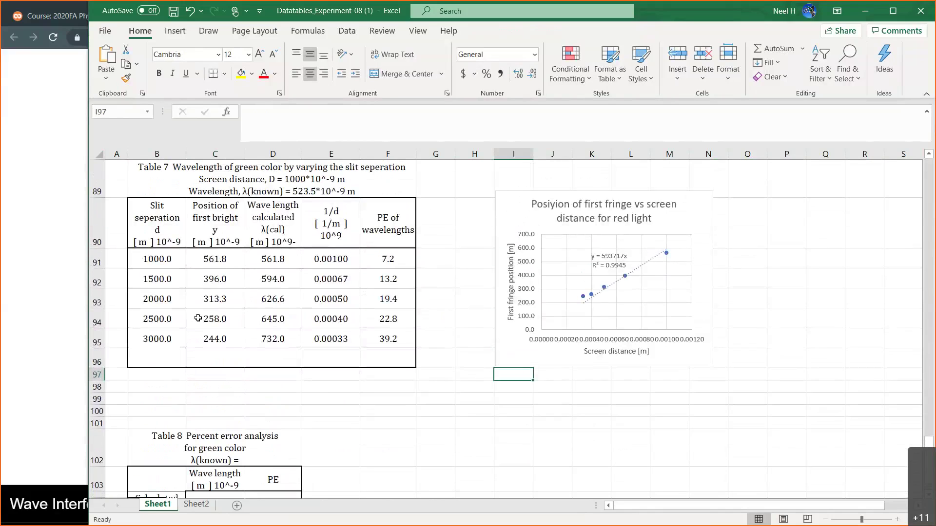
drag(158, 320, 385, 334)
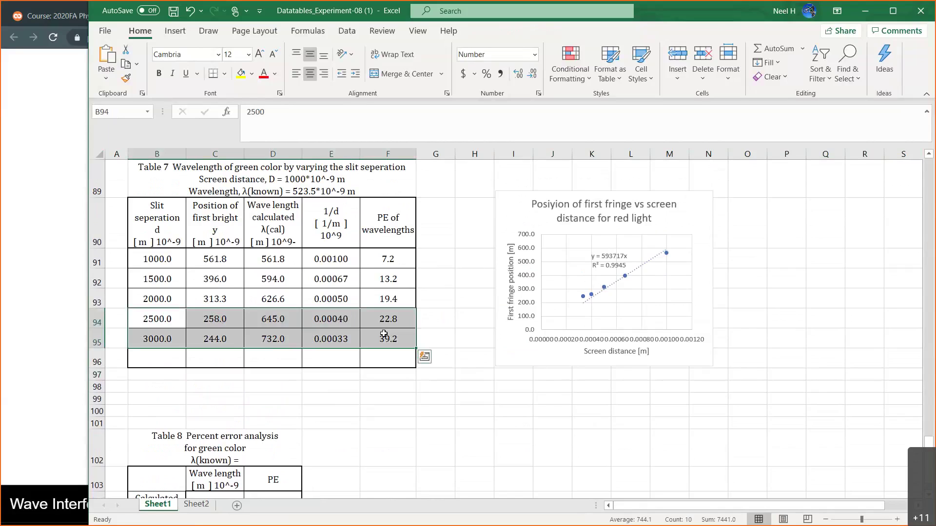
scroll(384, 334, down, 2)
click(209, 406)
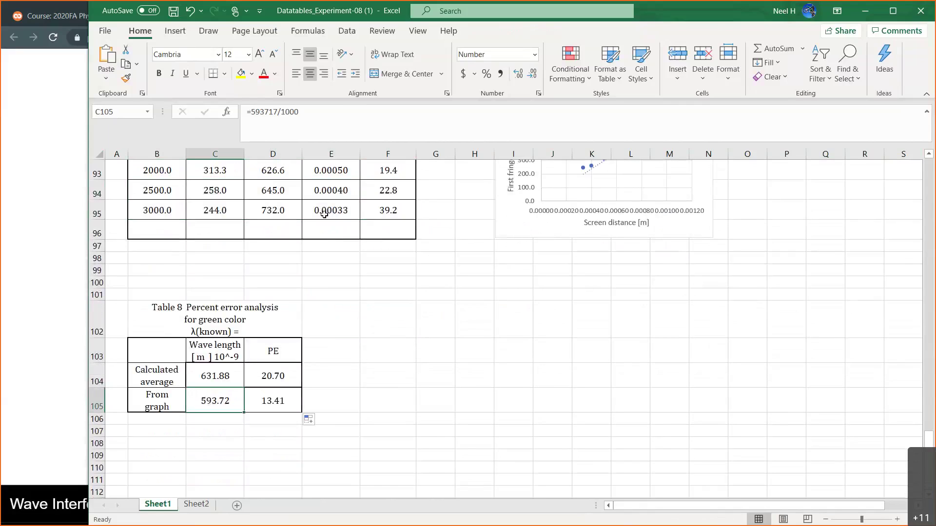
drag(299, 112, 198, 121)
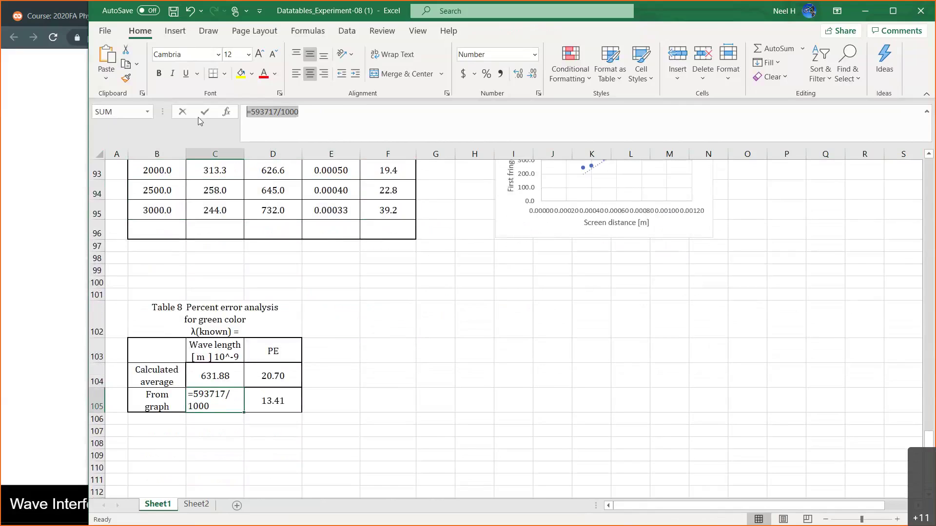
key(ctrl+c)
key(Escape)
click(223, 433)
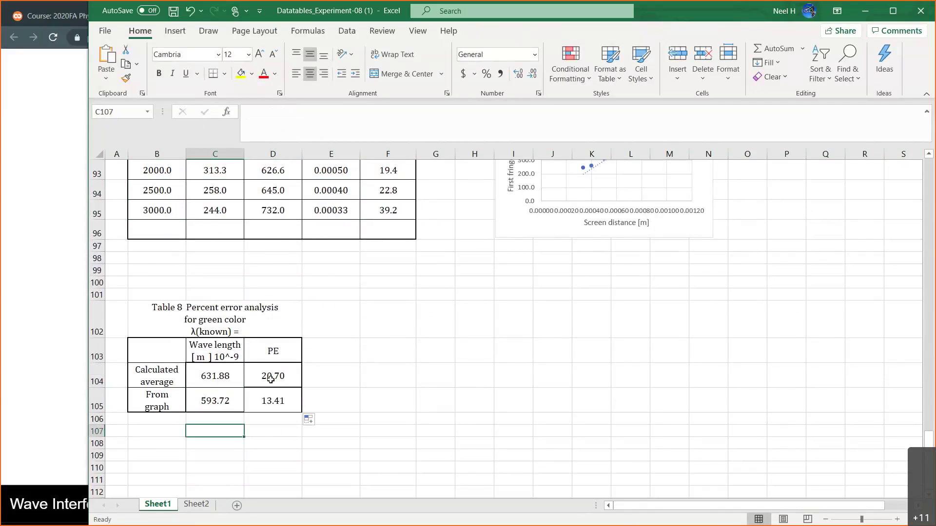
scroll(271, 379, up, 3)
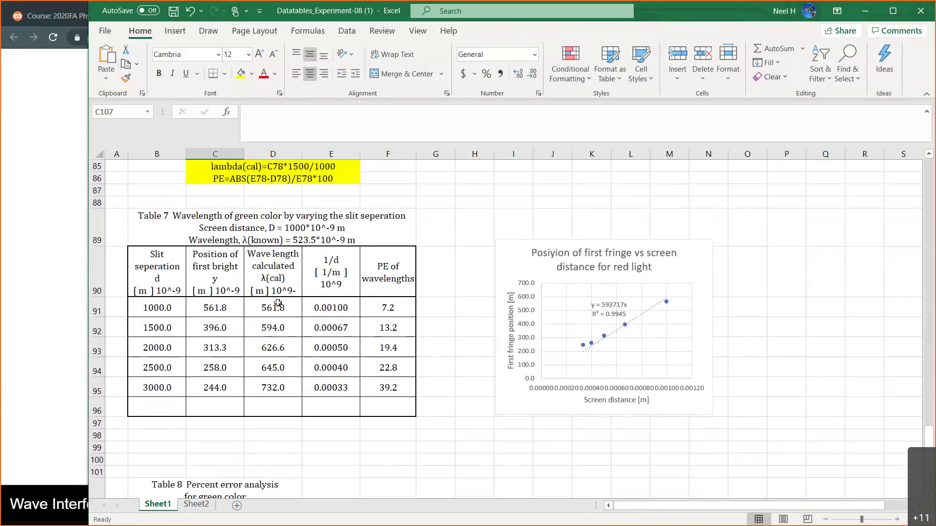
scroll(278, 303, down, 4)
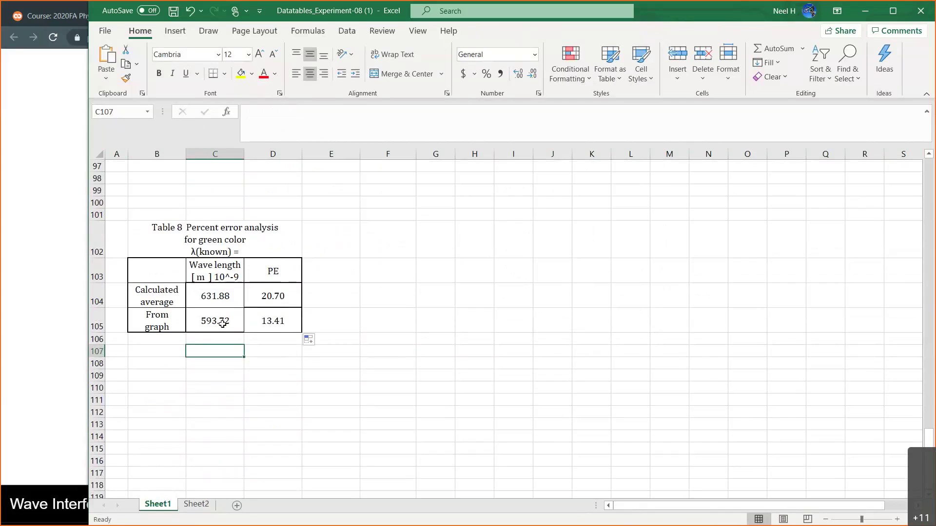
click(222, 325)
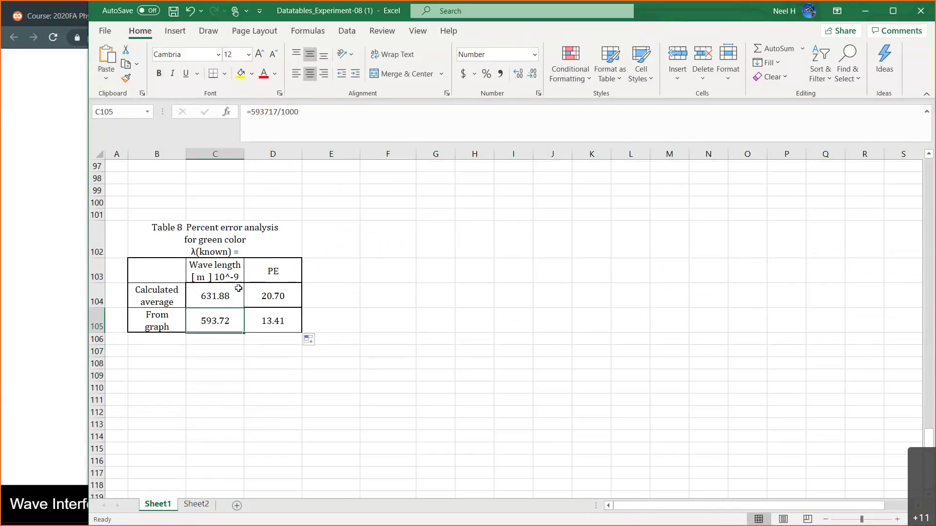
- Document D91's wavelength formula below Table 7 by entering the text lambda(cal)=C91*B91/1000 in D98
scroll(238, 288, up, 4)
scroll(218, 328, down, 1)
click(224, 317)
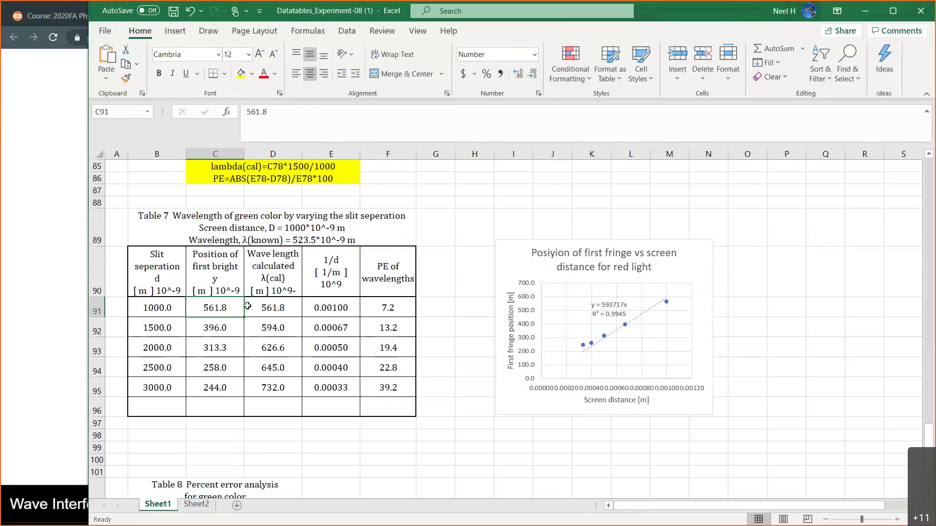
click(280, 305)
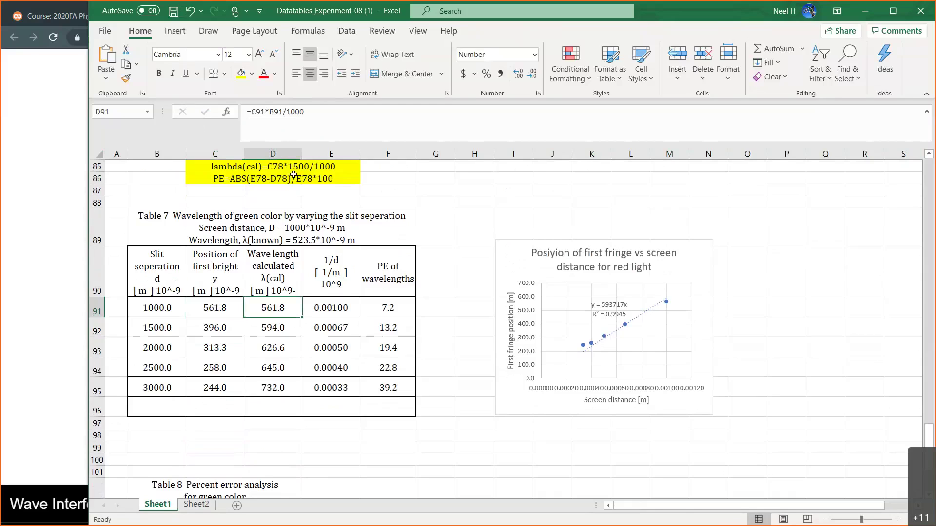
triple_click(311, 114)
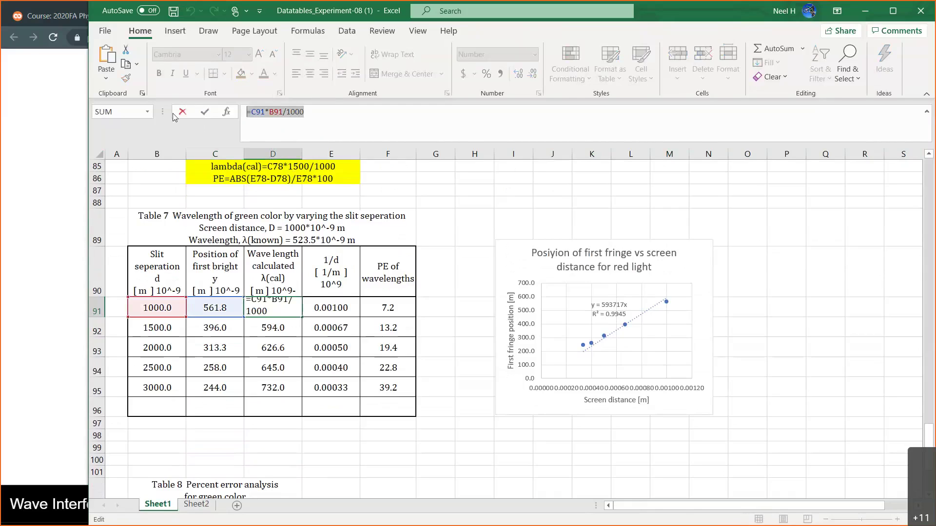
click(183, 111)
click(271, 435)
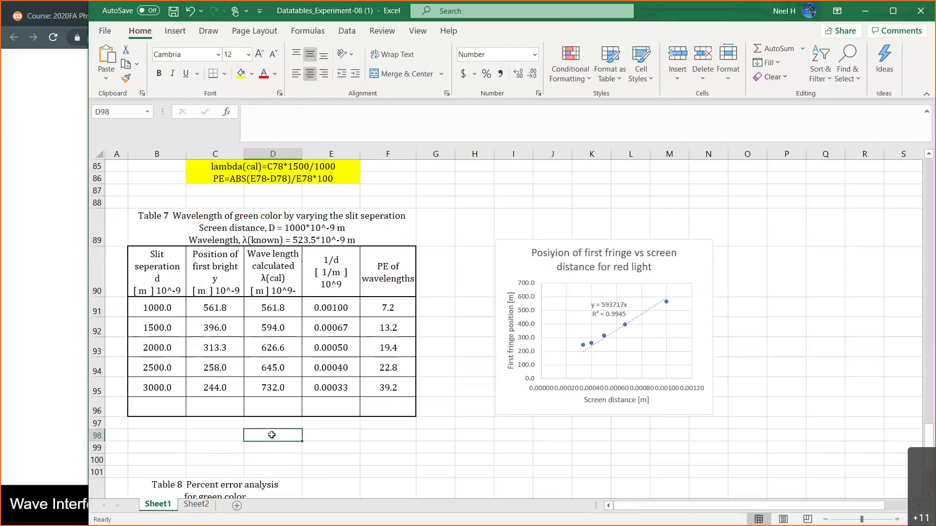
text(L)
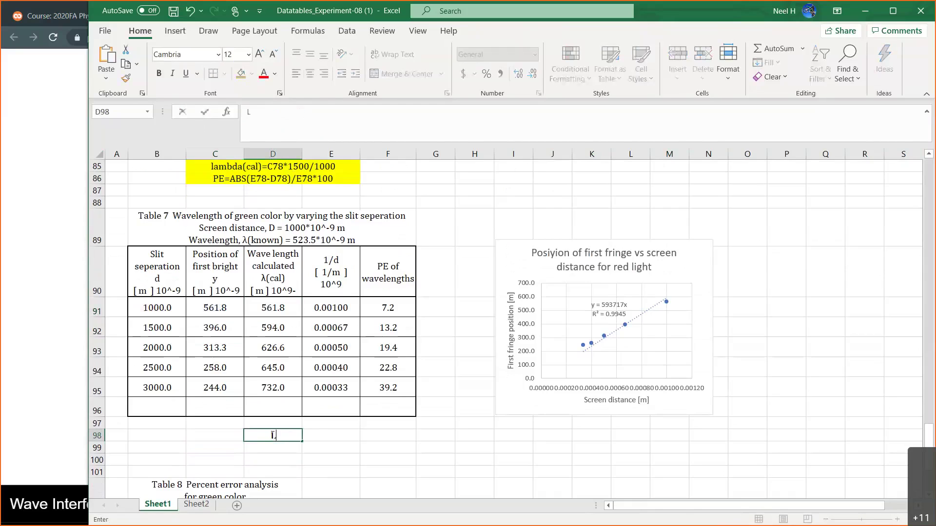
text(ambda(cal)=C91*B91/1000)
key(Return)
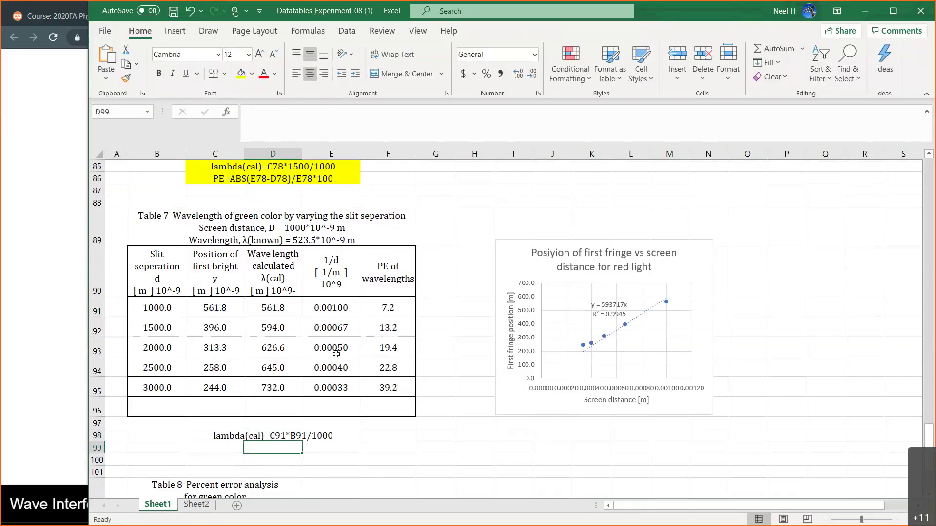
- Document F91's percent-error formula in D99 by entering the text PE=ABS(523.5-D91)/532.5*100
click(332, 307)
click(388, 307)
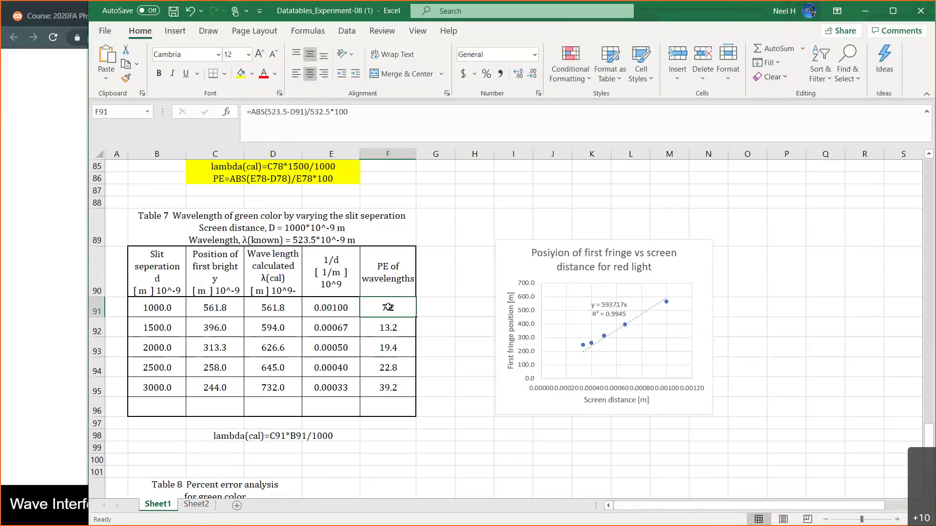
double_click(388, 307)
click(189, 114)
click(281, 447)
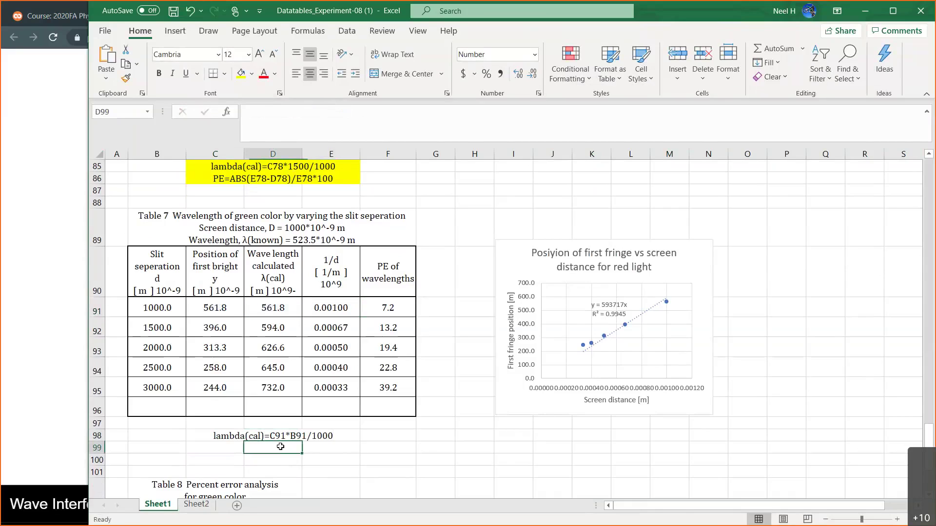
text(PE)
key(ctrl+v)
key(Return)
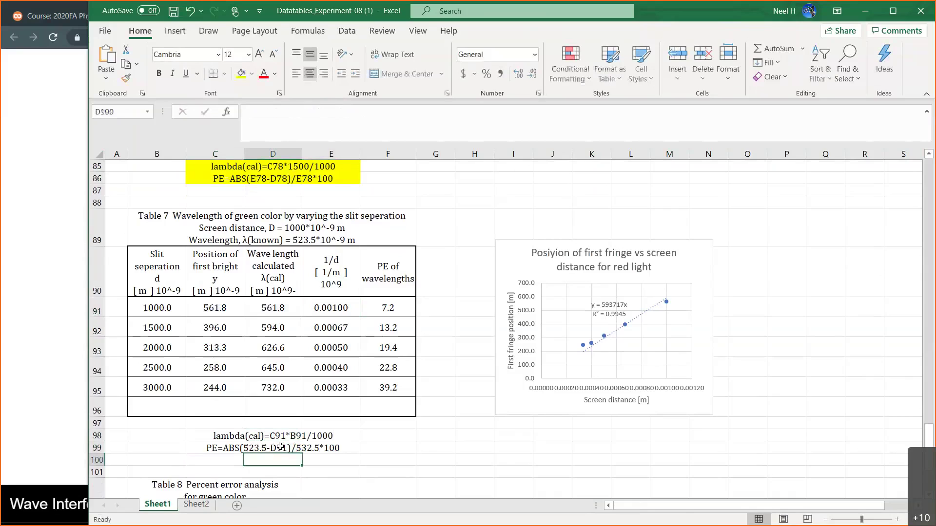
- Highlight the two formula notes in C98:E99 with a yellow fill
scroll(303, 429, down, 3)
click(234, 217)
drag(246, 216, 359, 233)
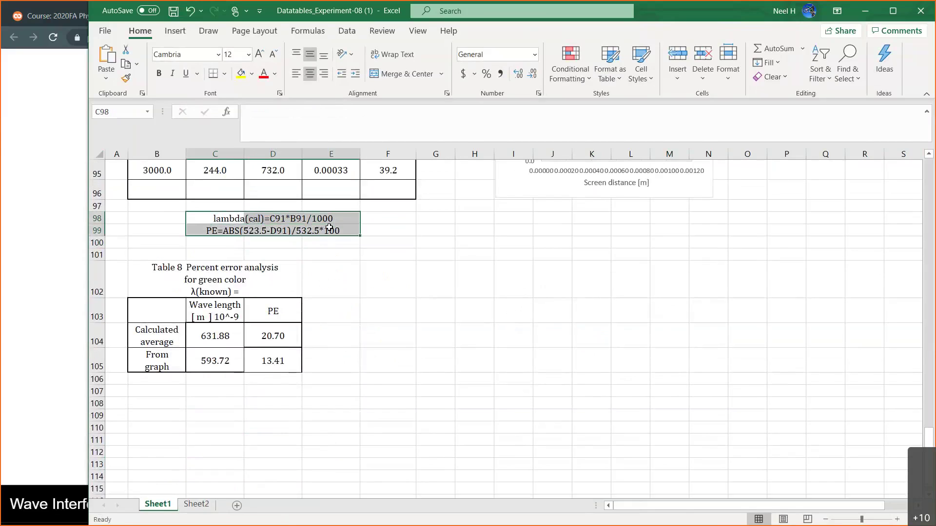
click(241, 73)
click(224, 395)
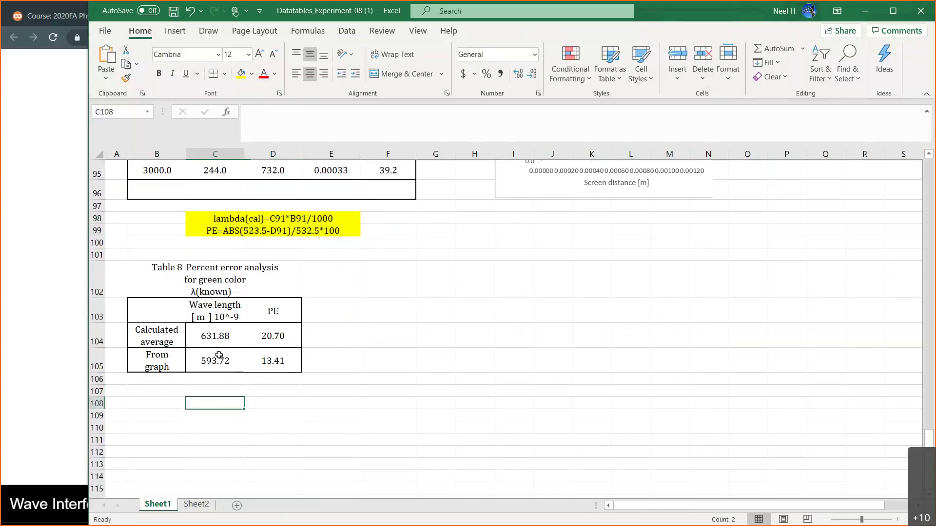
- Document C105's graph-wavelength formula below Table 8 by entering the text lambda9graph)=593717/1000 in C108
click(222, 335)
click(326, 112)
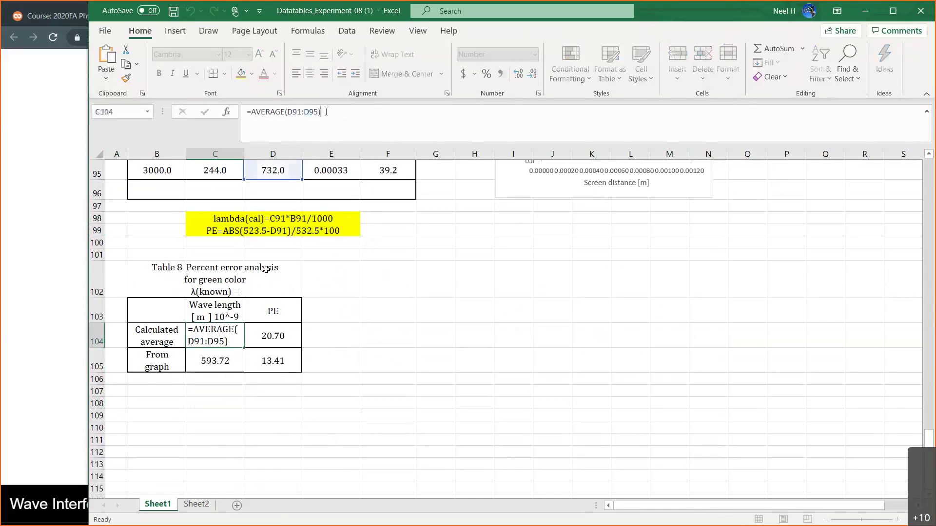
click(223, 361)
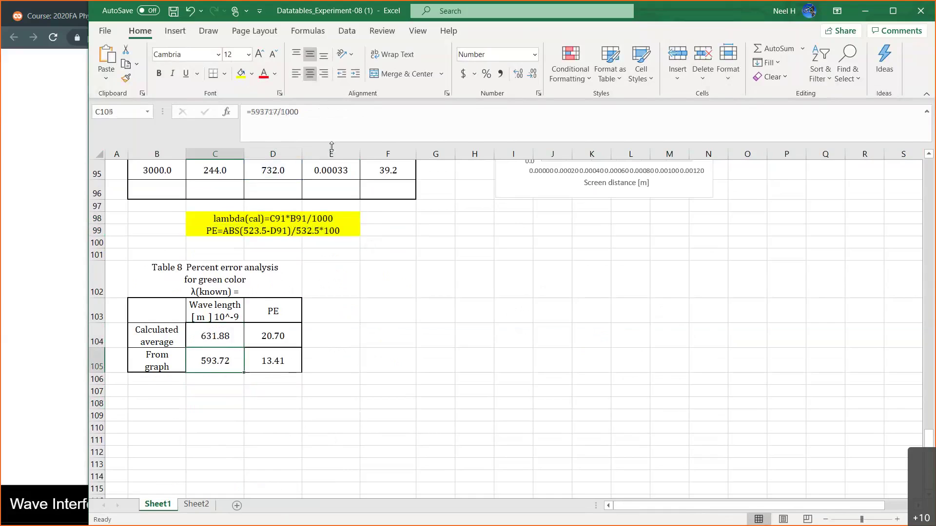
click(312, 112)
drag(311, 111, 180, 113)
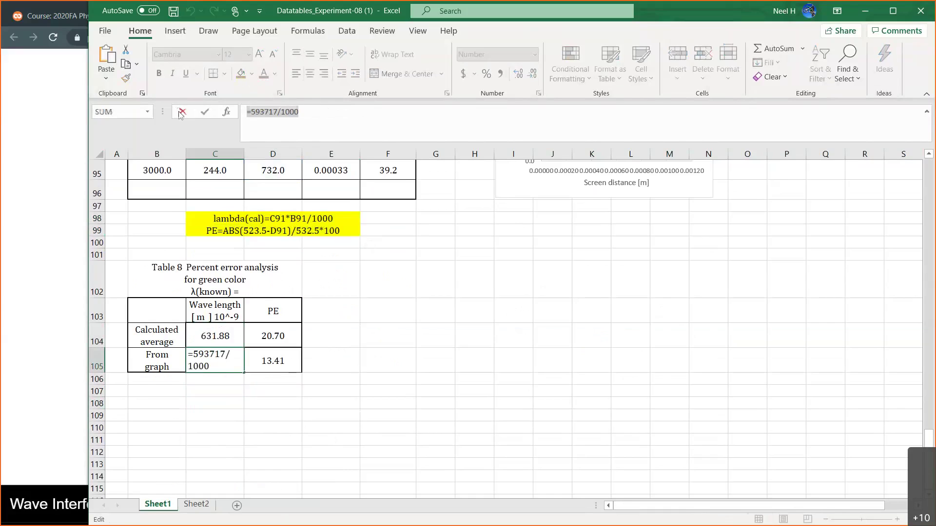
click(181, 112)
click(208, 407)
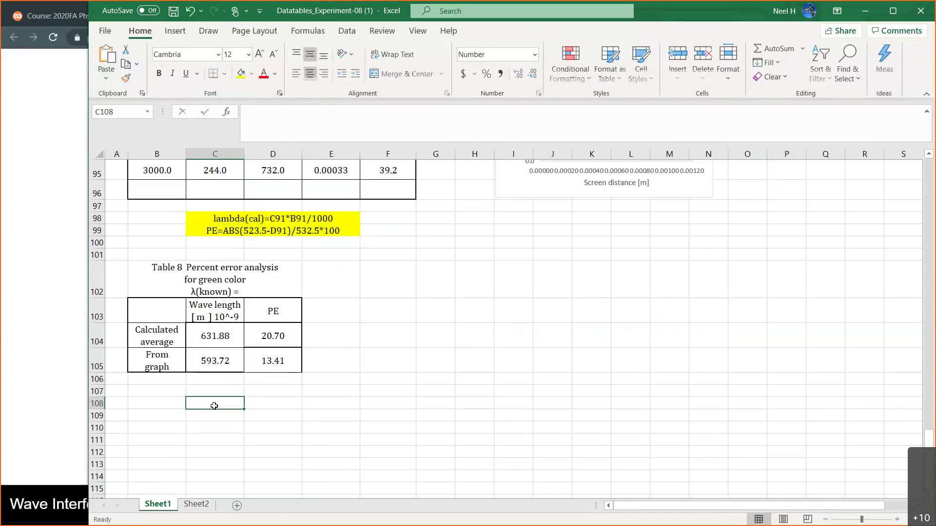
text(lambda)
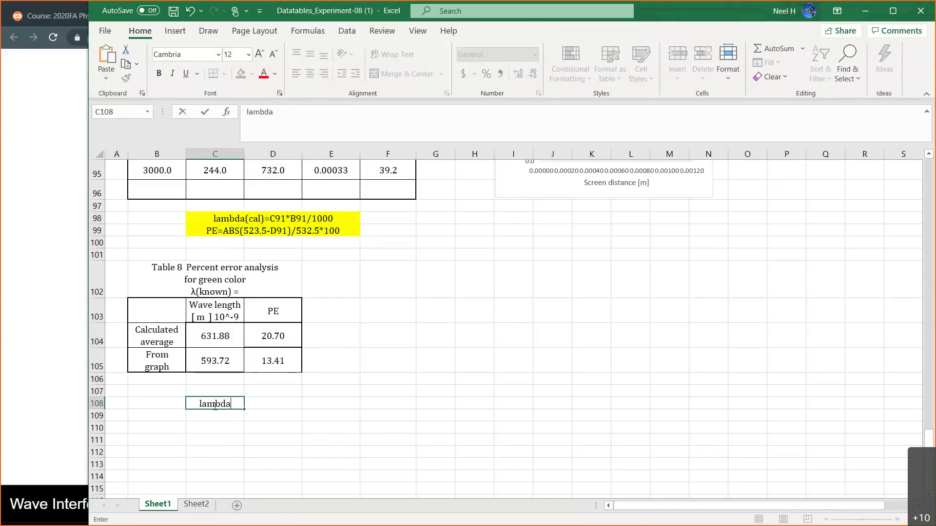
text(9graph)=593717/1000)
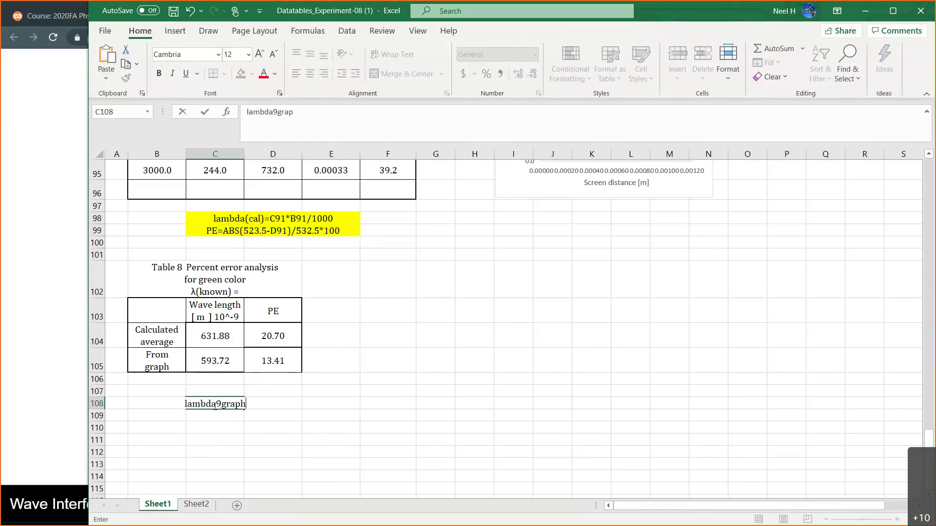
key(Return)
- Highlight the graph-wavelength note in B108:D108 with a yellow fill
drag(178, 405, 253, 404)
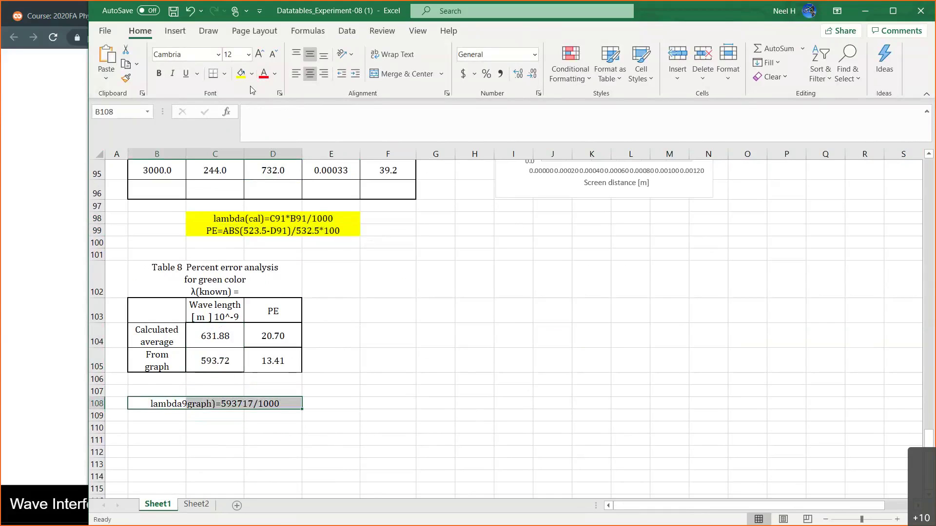
click(240, 74)
click(346, 252)
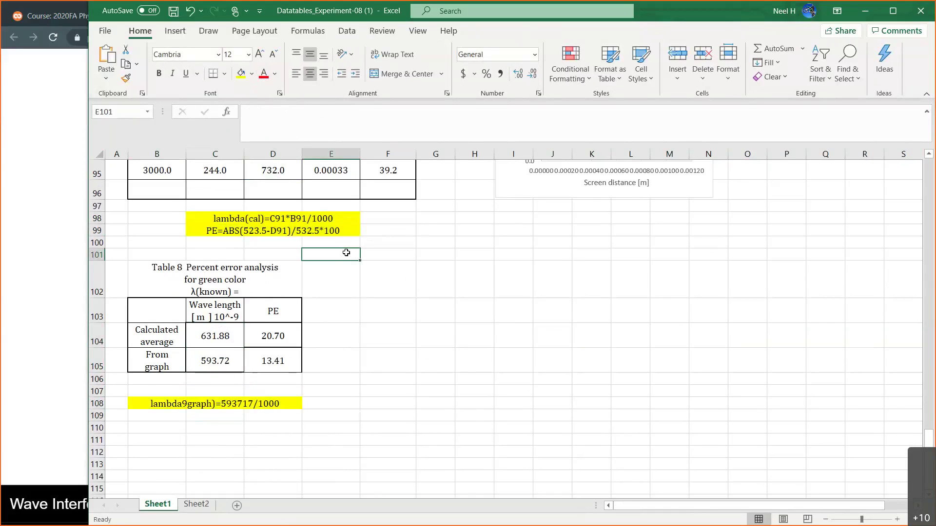
scroll(394, 289, up, 2)
scroll(393, 293, down, 1)
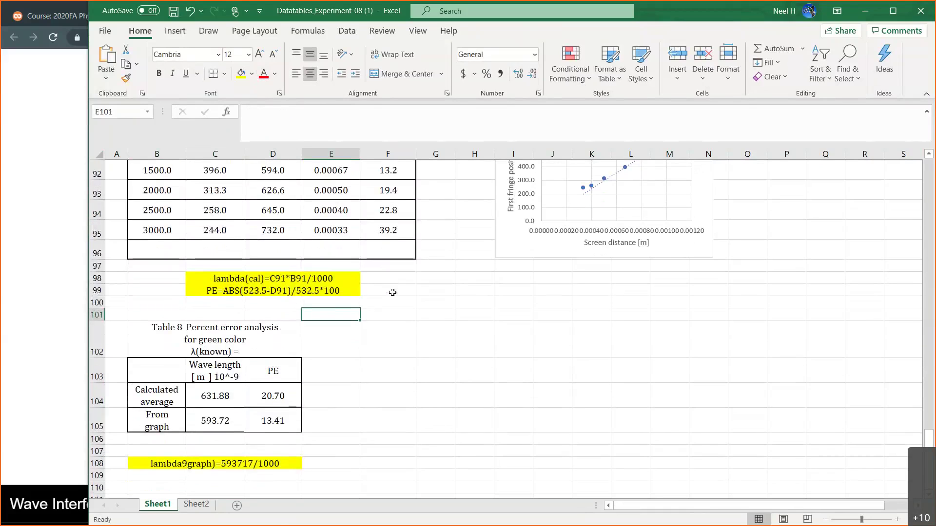